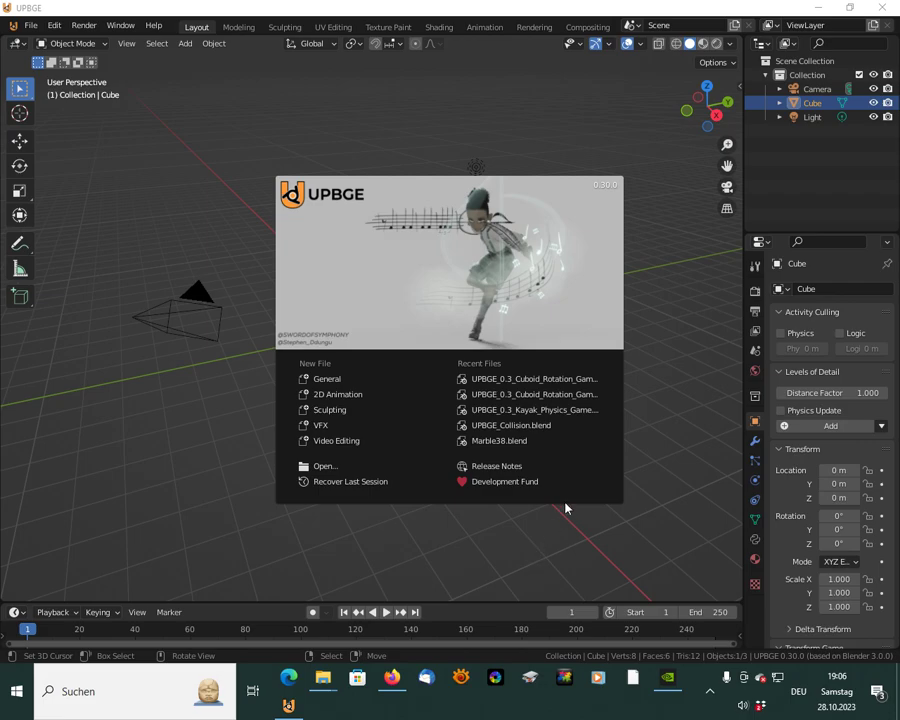
# Open the recent file UPBGE_0.3_Cuboid_Rotation_Game2.blend and maximize the 3D viewport
pyautogui.click(553, 382)
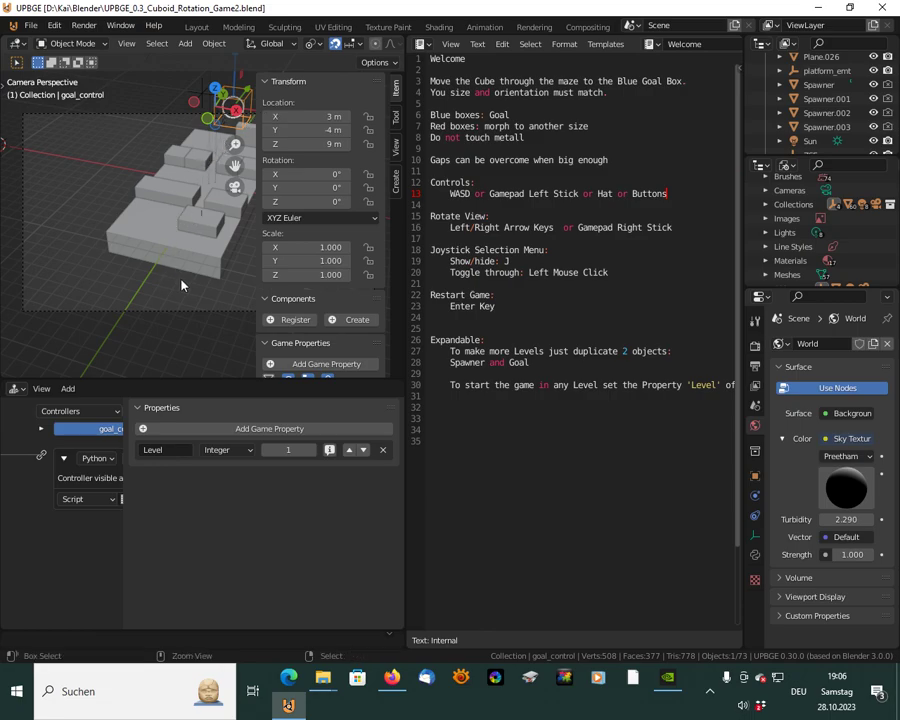
pyautogui.hotkey('ctrl', 'space')
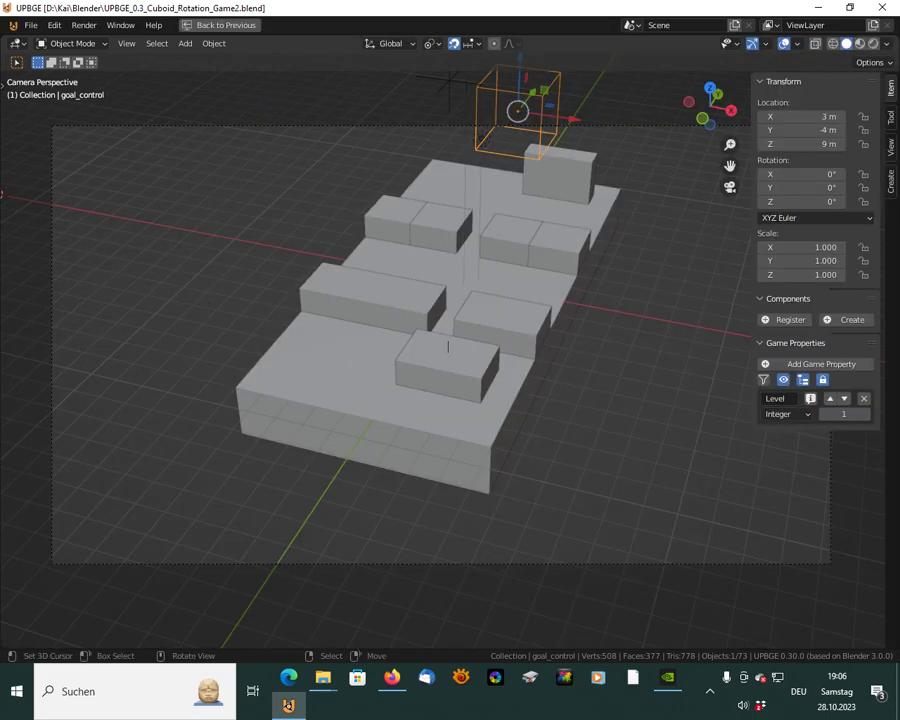
# Run the game, roll the cuboid around the level 1 board to try the controls, and stop the game
pyautogui.press('p')
pyautogui.press('Left')
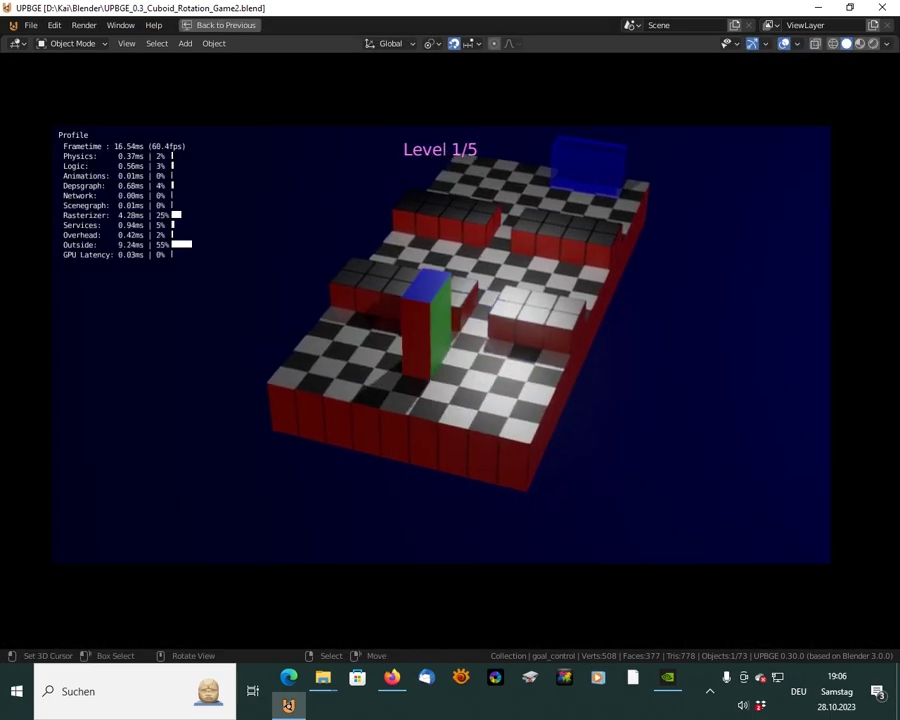
pyautogui.press('Down')
pyautogui.press('Up')
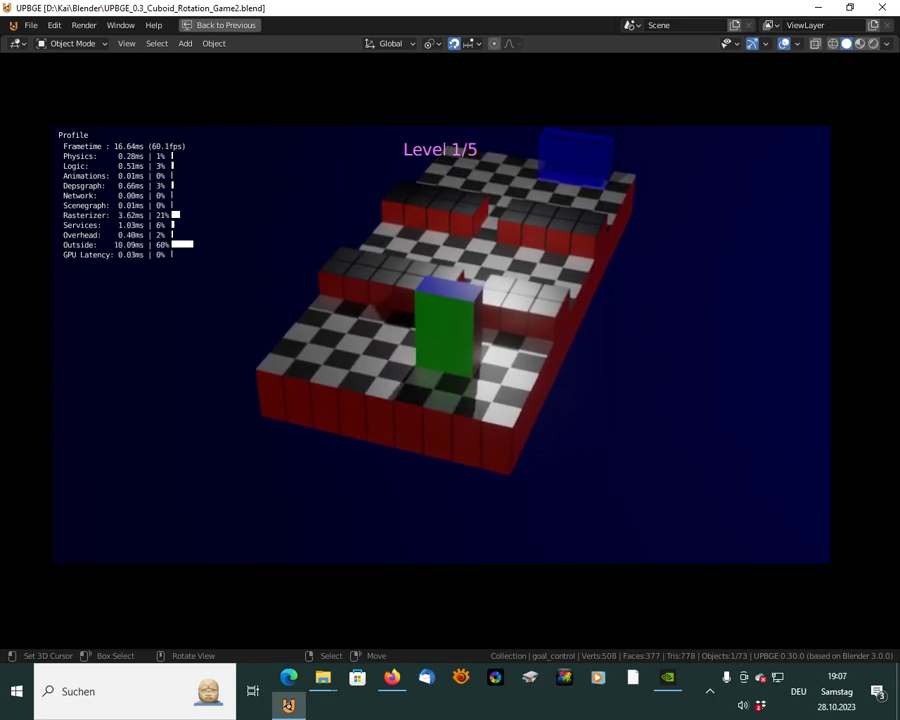
pyautogui.press('Right')
pyautogui.press('Up')
pyautogui.press('Left')
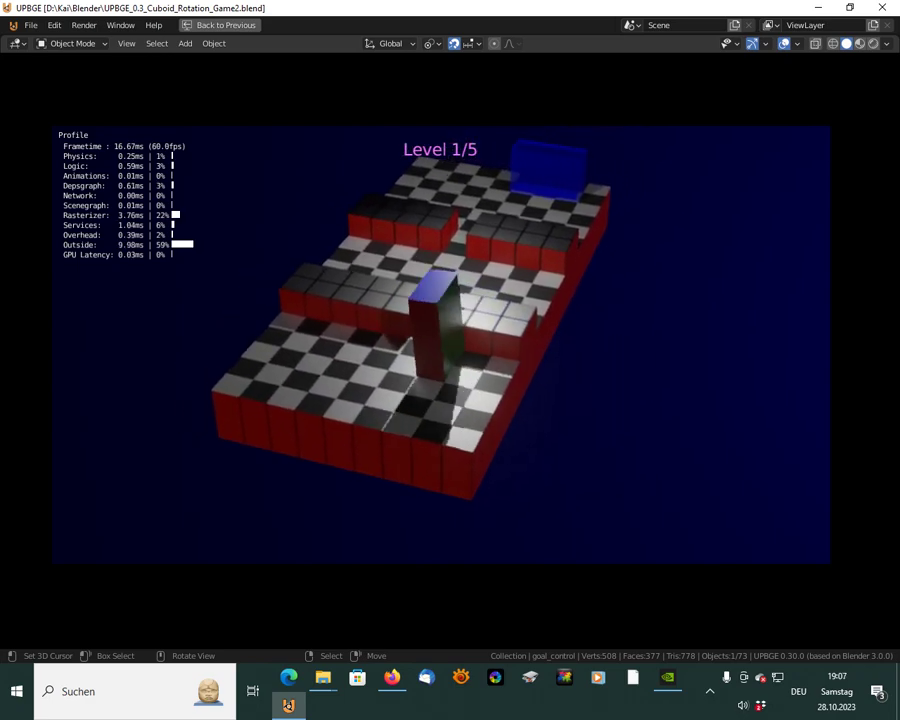
pyautogui.press('Left')
pyautogui.press('Down')
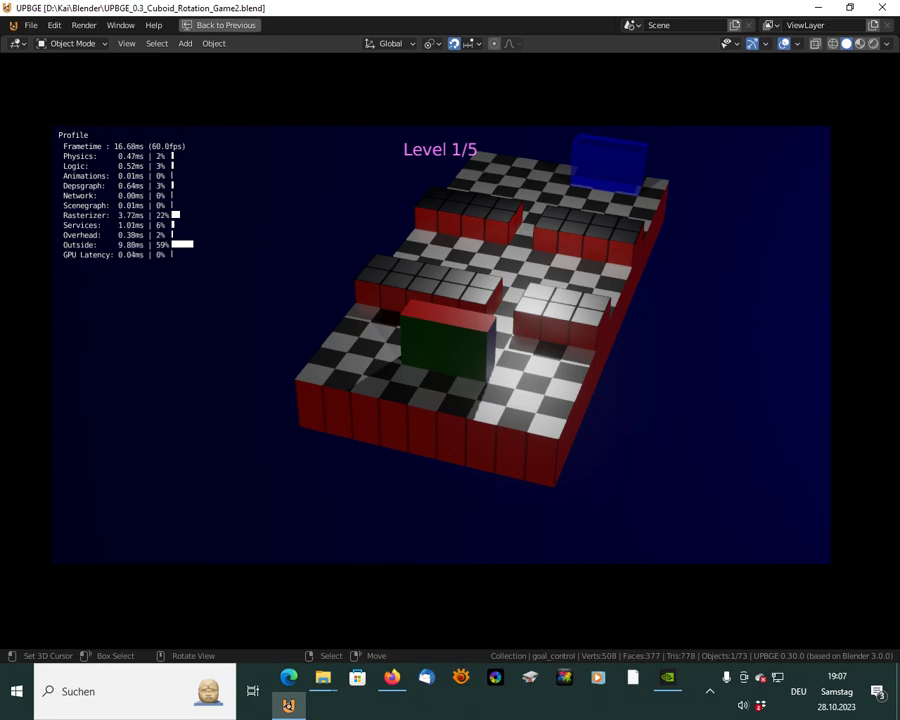
pyautogui.press('Escape')
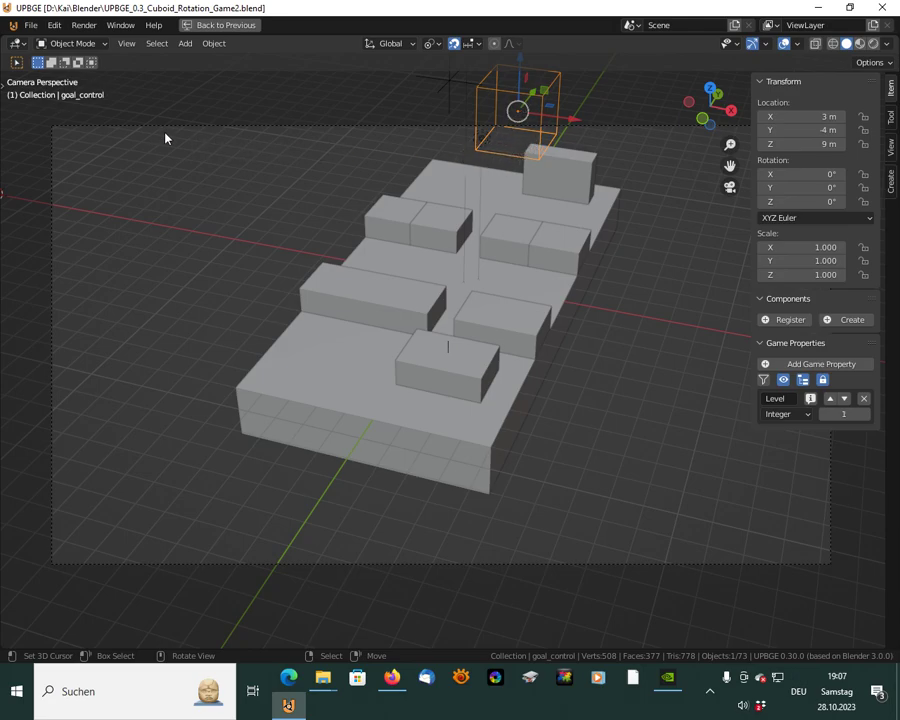
# Set the Level game property of goal_control to 5 and start the game
pyautogui.click(847, 413)
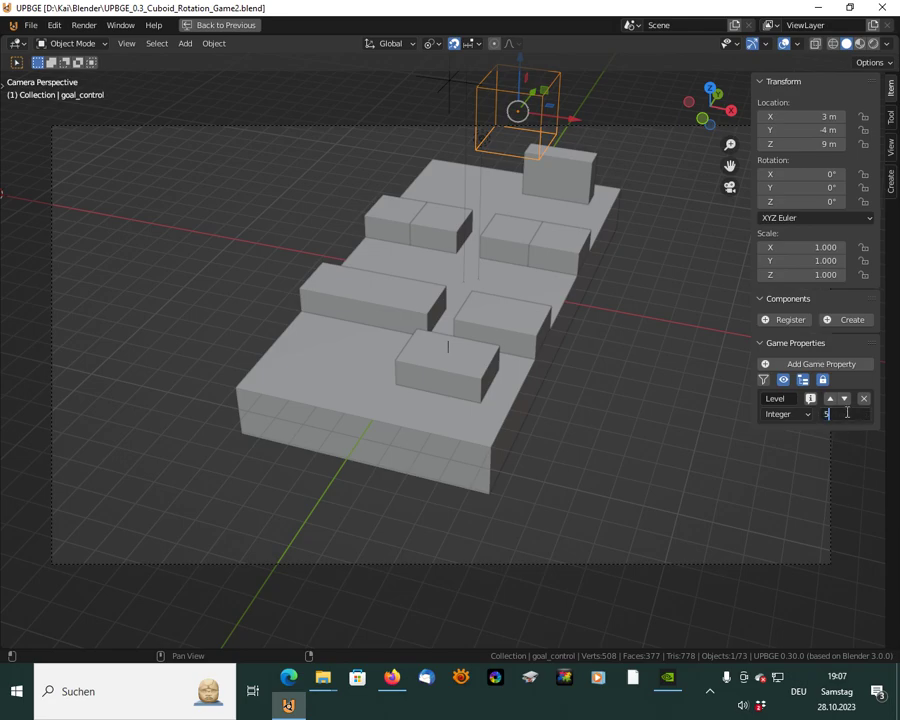
pyautogui.press('Return')
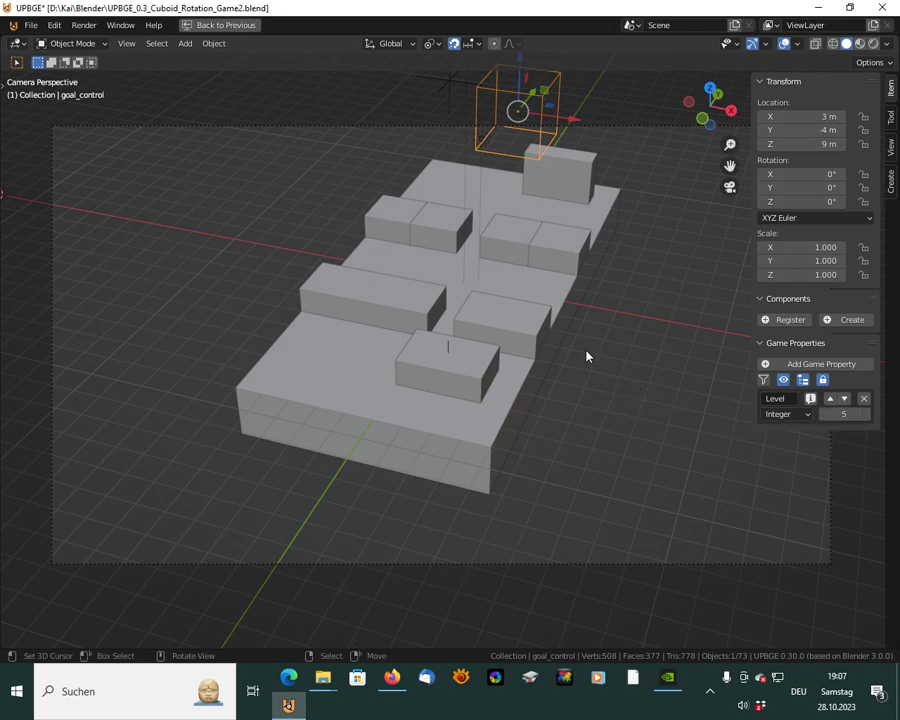
pyautogui.press('p')
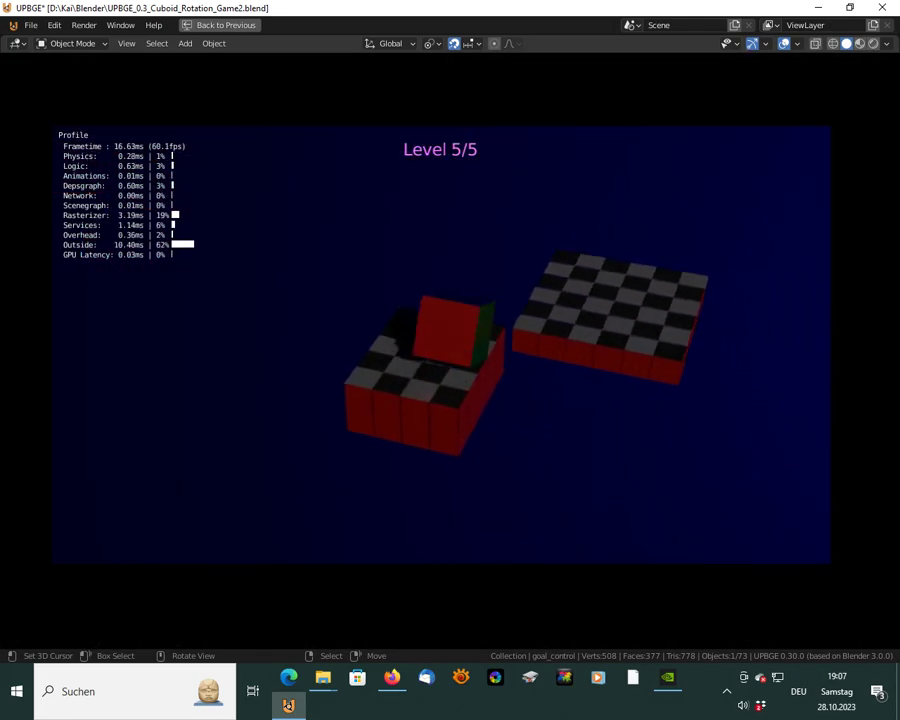
# Roll the cube from the level 5 start platform across the gaps onto the large board, and end the game
pyautogui.press('Up')
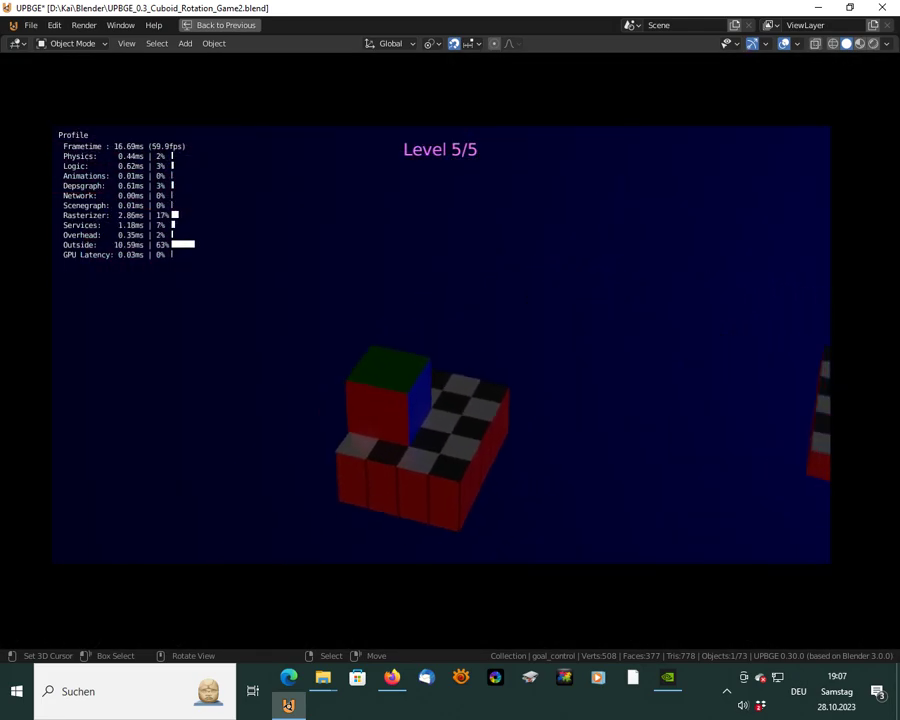
pyautogui.press('Right')
pyautogui.press('Up')
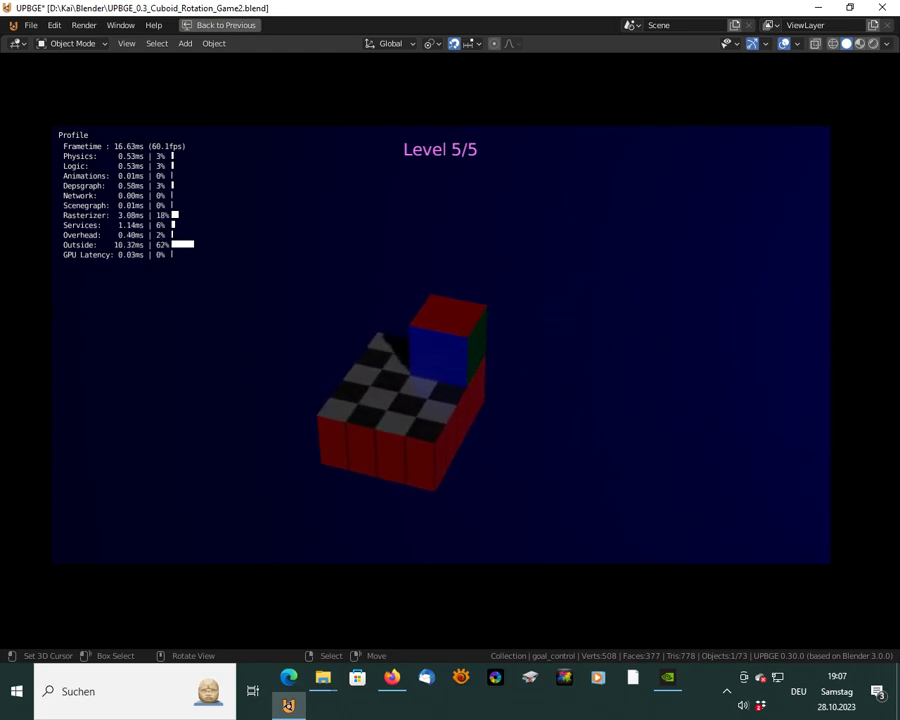
pyautogui.press('Up')
pyautogui.press('Right')
pyautogui.press('Right')
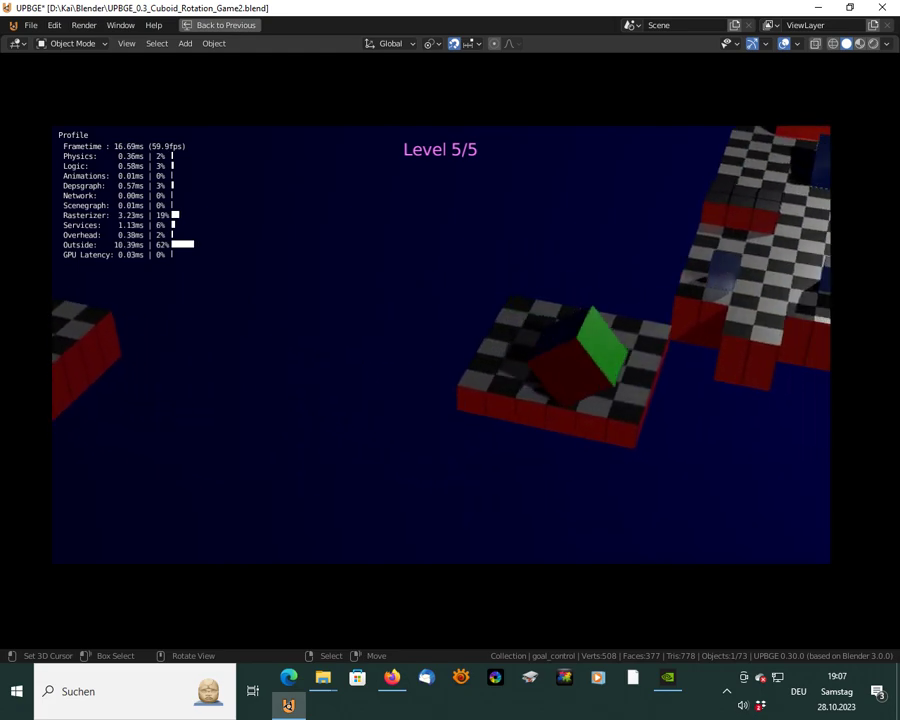
pyautogui.press('Up')
pyautogui.press('Up')
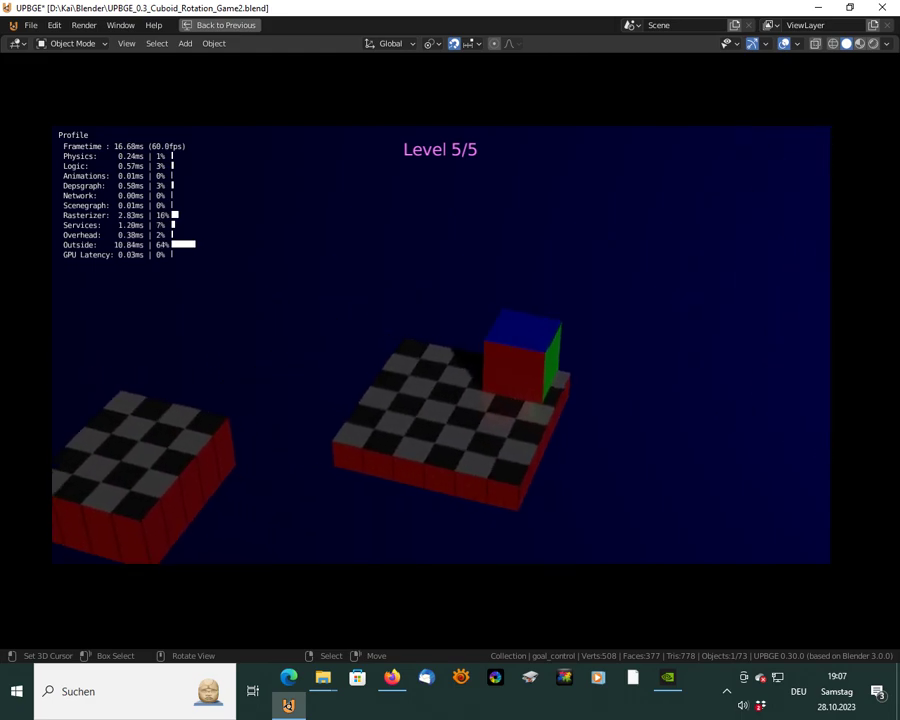
pyautogui.press('Up')
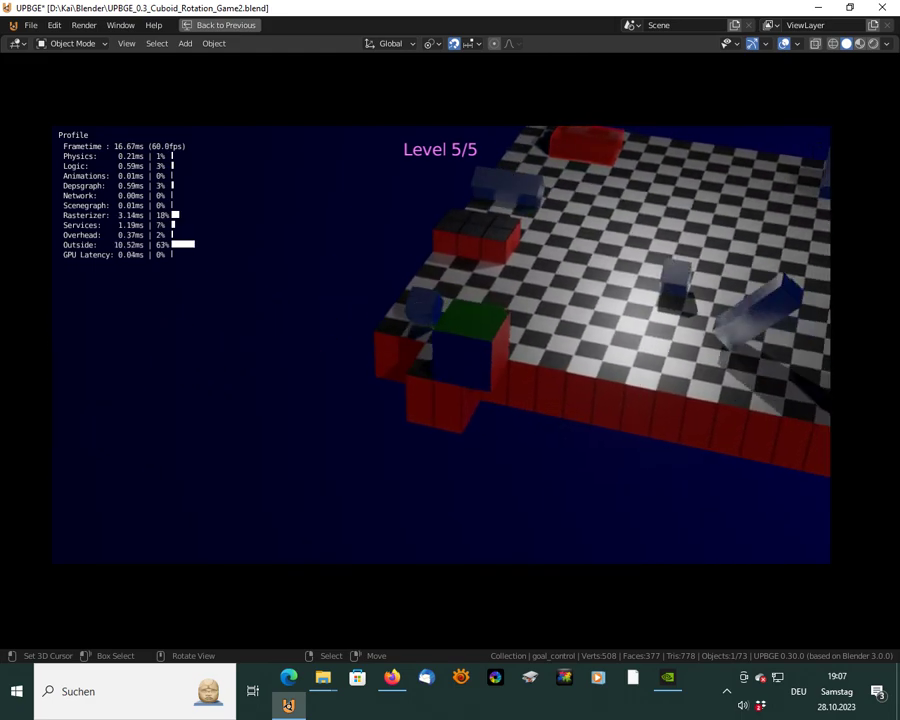
pyautogui.press('Up')
pyautogui.press('Up')
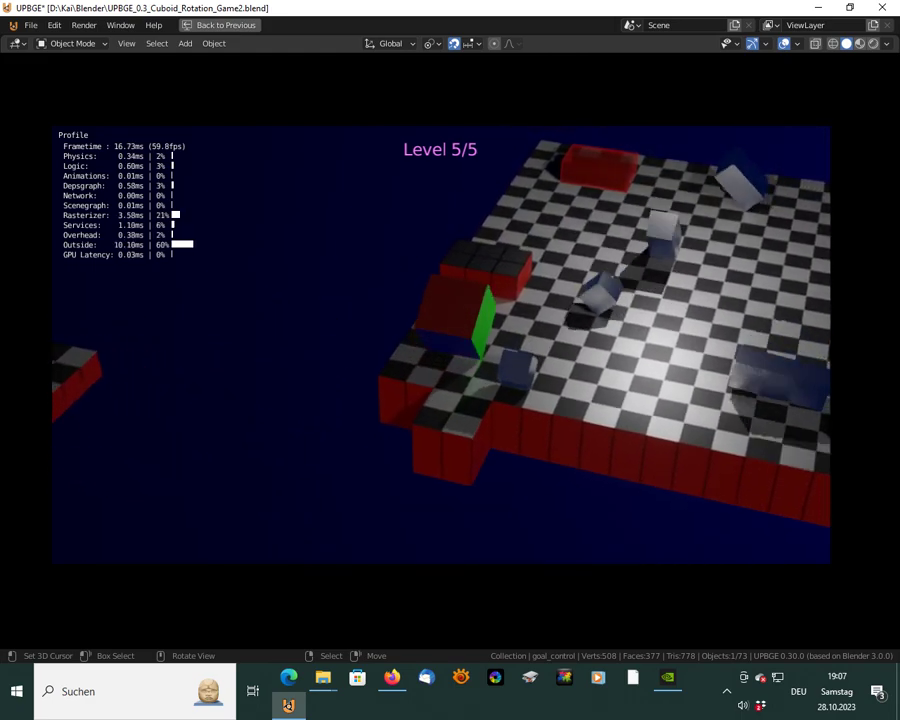
pyautogui.press('Right')
pyautogui.press('Escape')
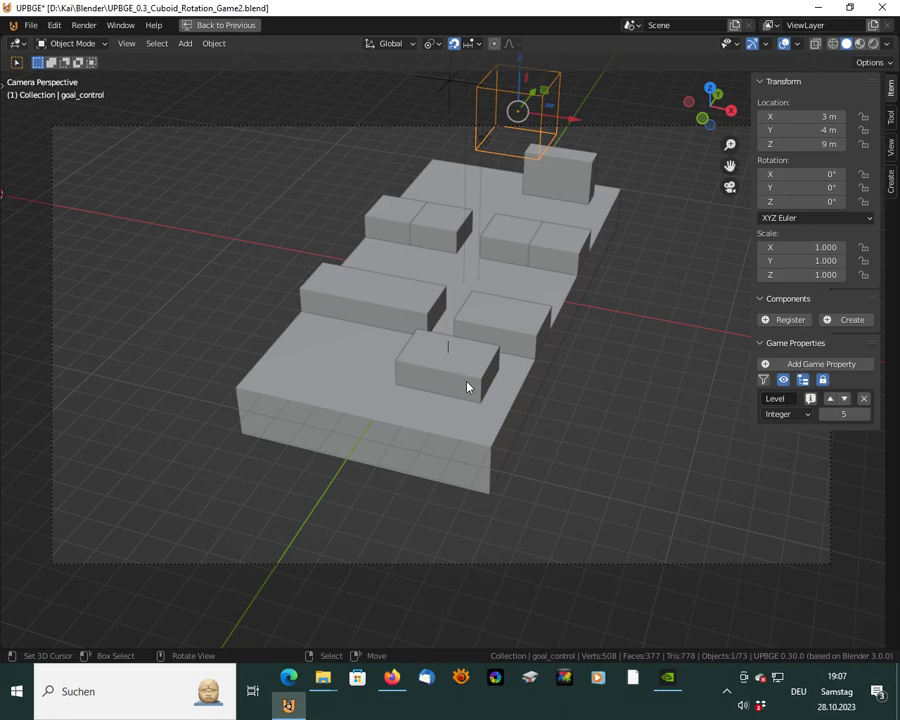
# Show the scene in top view with rendered shading and frame the level 5 platforms
pyautogui.press('KP_7')
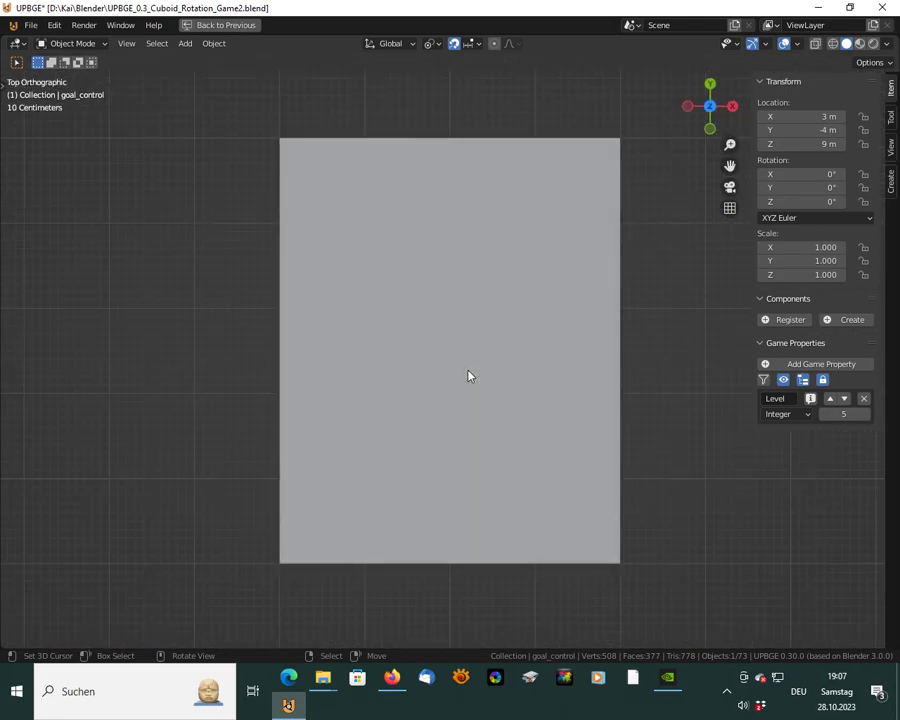
pyautogui.scroll(-8, 468, 376)
pyautogui.keyDown('shift'); pyautogui.moveTo(564, 318); pyautogui.dragTo(494, 389, button='middle'); pyautogui.keyUp('shift')
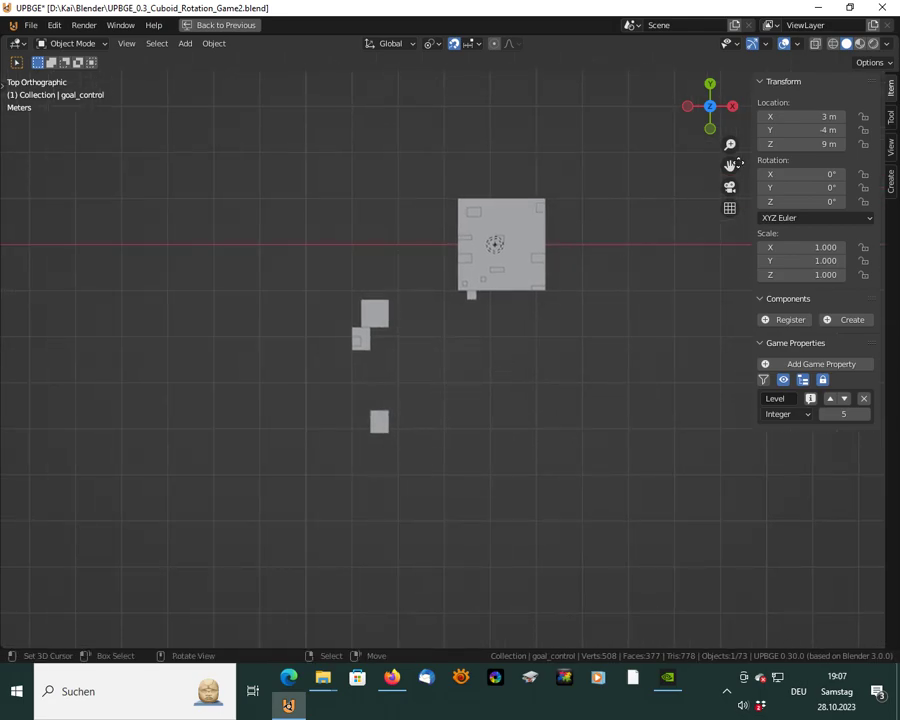
pyautogui.click(873, 44)
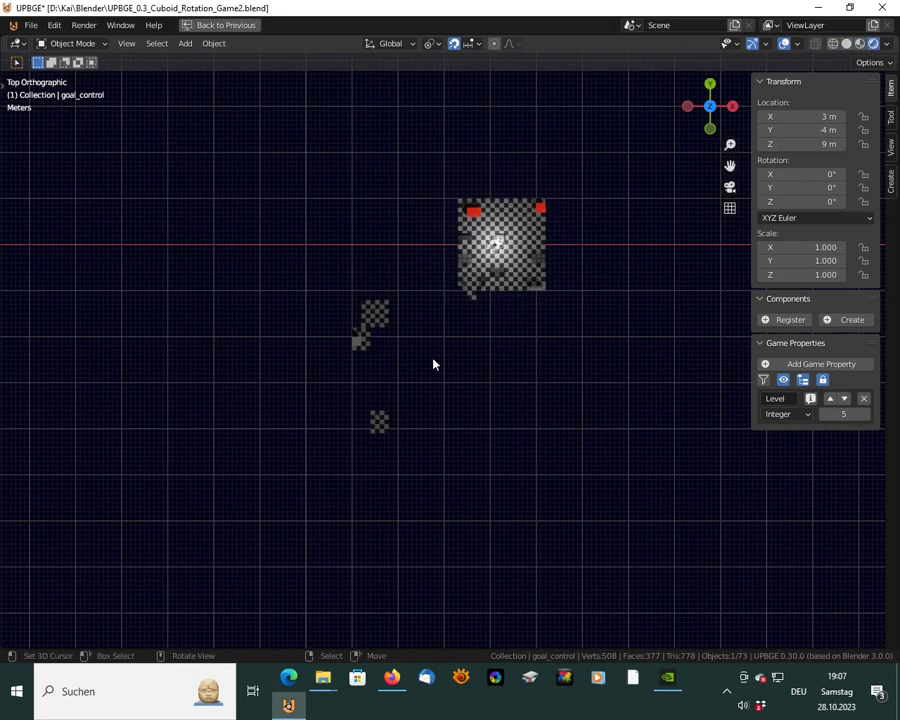
pyautogui.scroll(5, 433, 364)
pyautogui.keyDown('shift'); pyautogui.moveTo(454, 312); pyautogui.dragTo(340, 495, button='middle'); pyautogui.keyUp('shift')
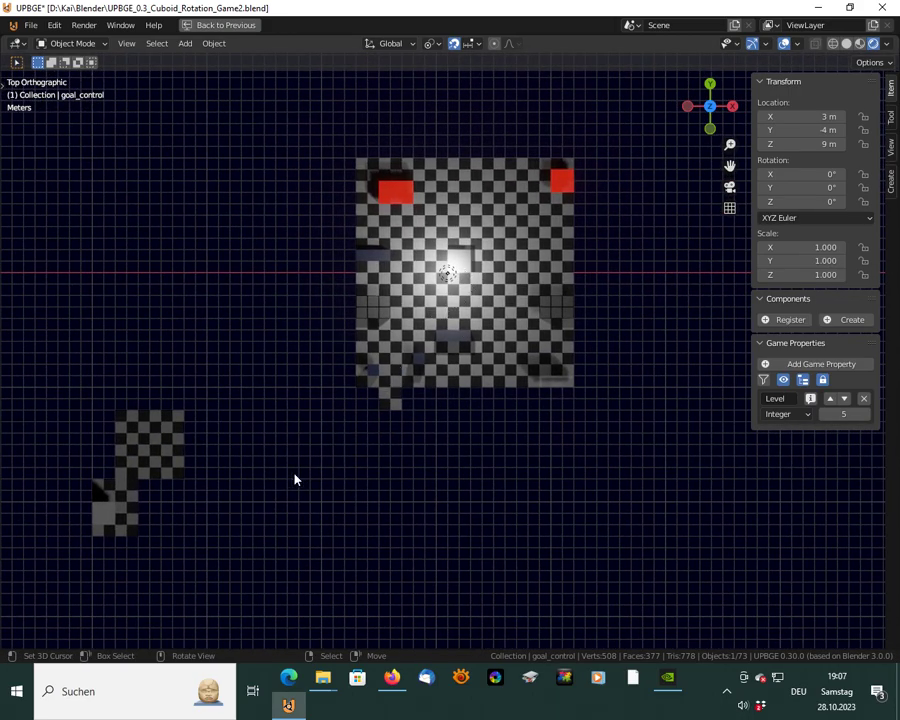
pyautogui.keyDown('shift'); pyautogui.moveTo(257, 496); pyautogui.dragTo(273, 440, button='middle'); pyautogui.keyUp('shift')
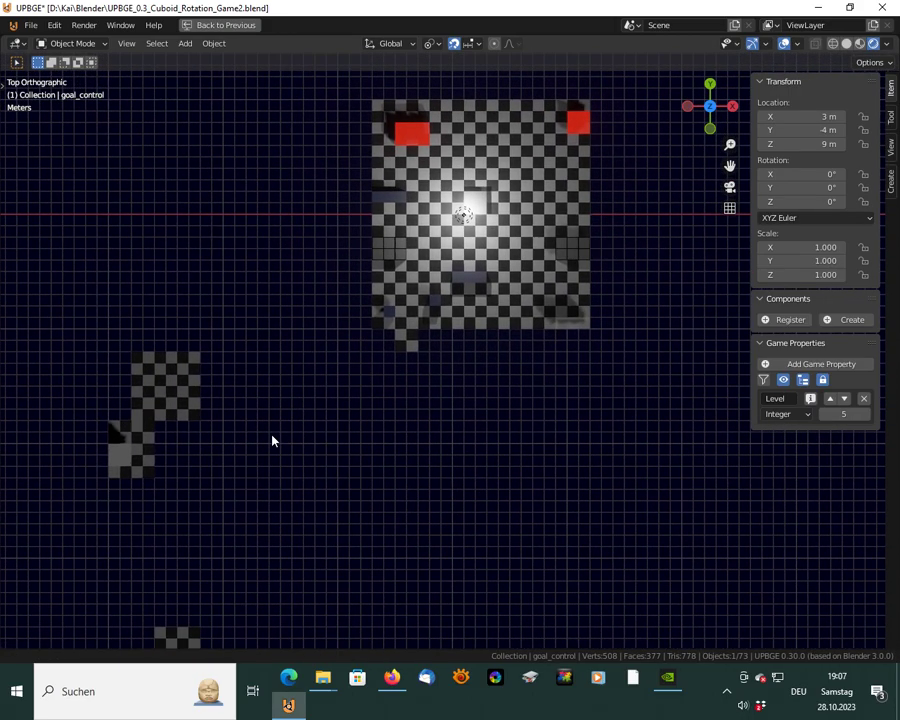
# Select level 5's Spawner.003 and Goal.004 together and duplicate them 96 m along the X axis
pyautogui.click(123, 460)
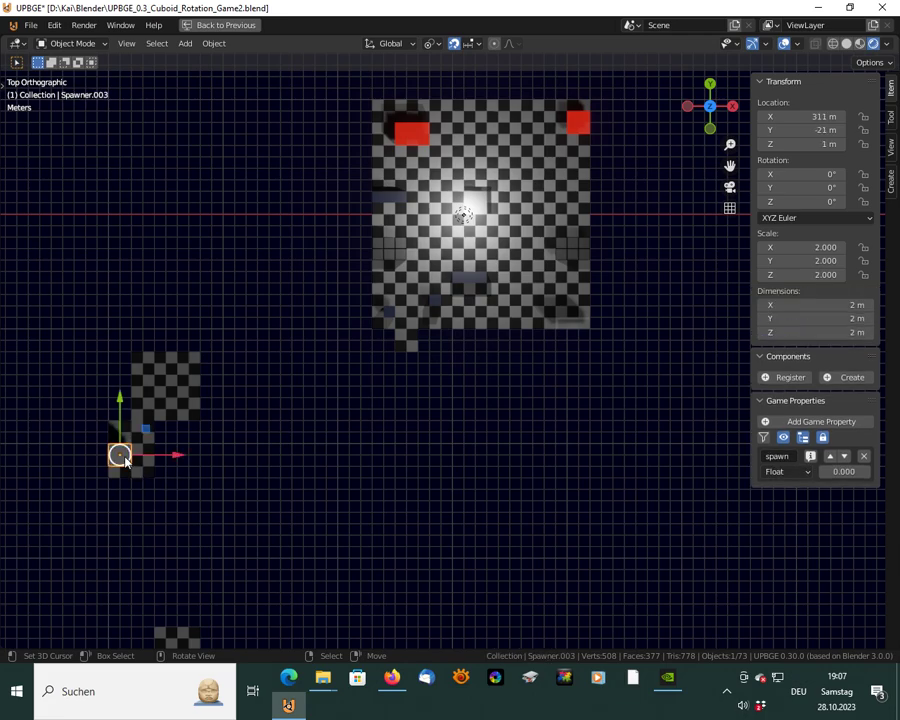
pyautogui.click(574, 326)
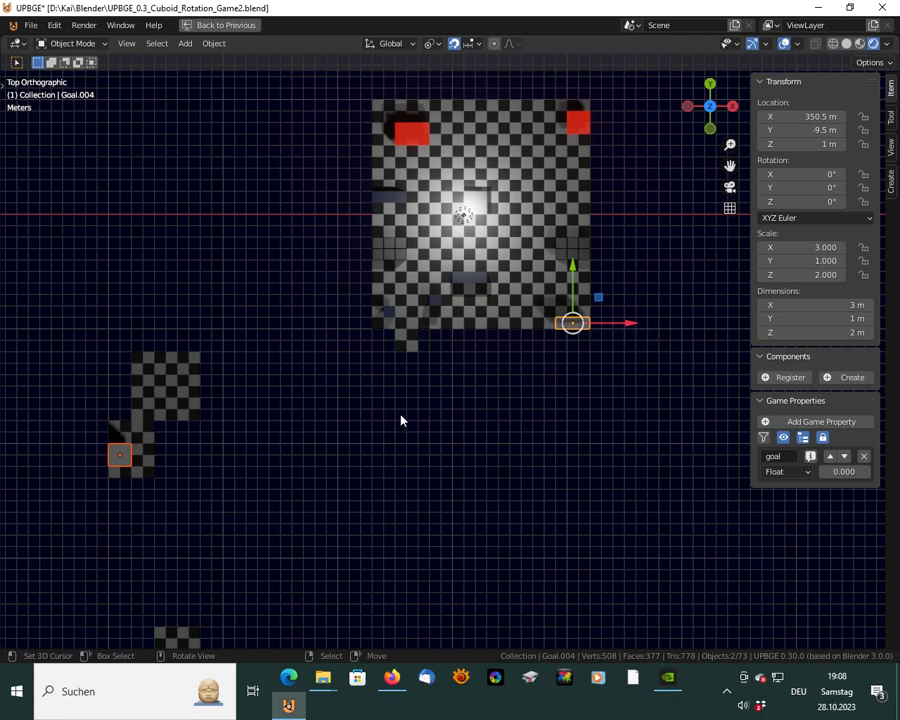
pyautogui.scroll(-3, 429, 390)
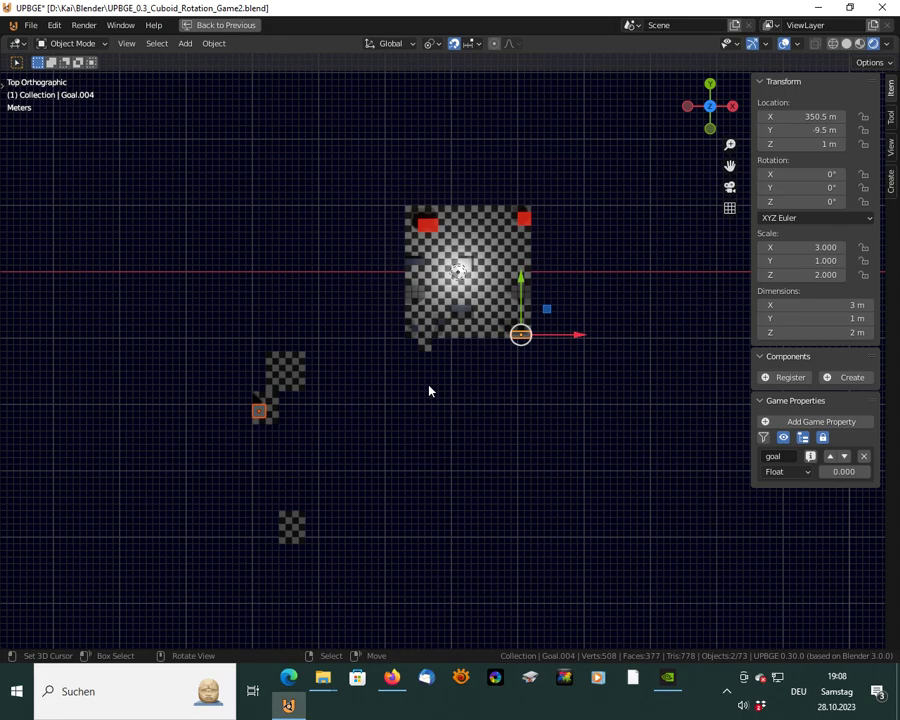
pyautogui.press('shift')
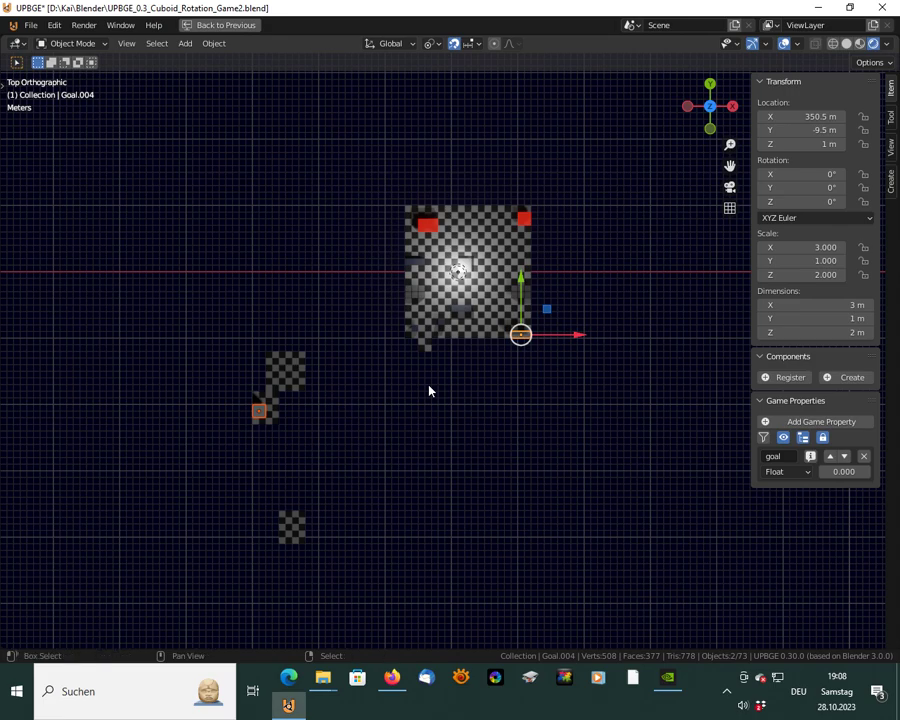
pyautogui.hotkey('shift', 'd')
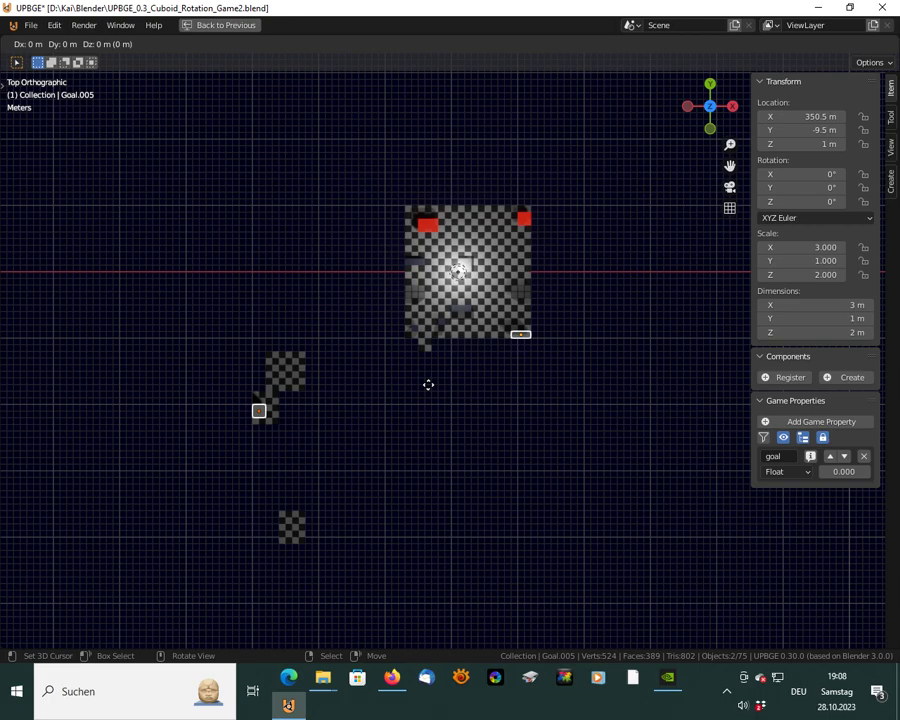
pyautogui.press('x')
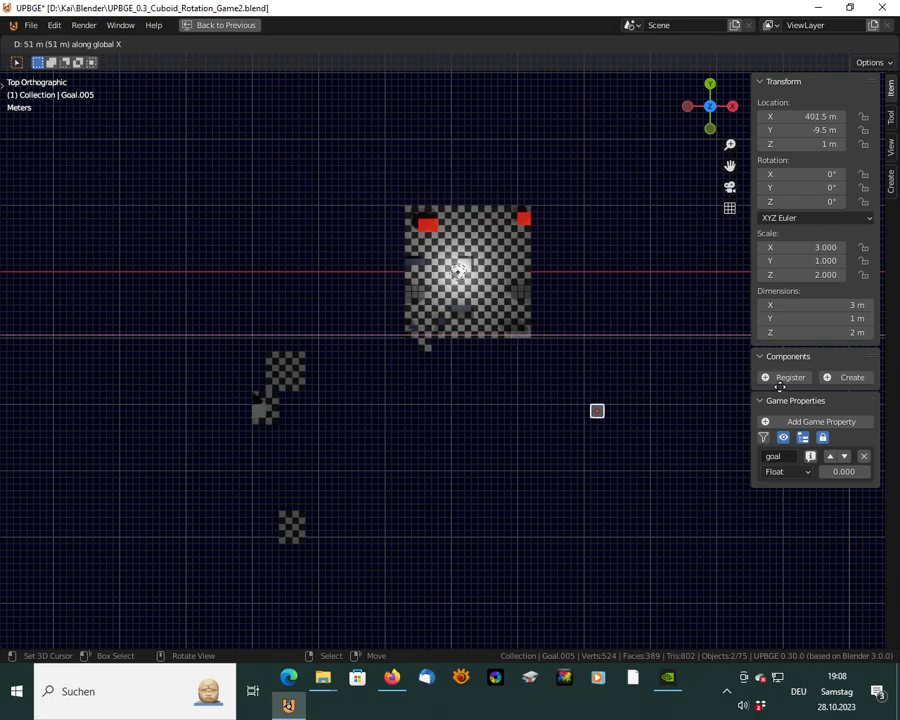
pyautogui.click(170, 389)
pyautogui.scroll(-4, 544, 366)
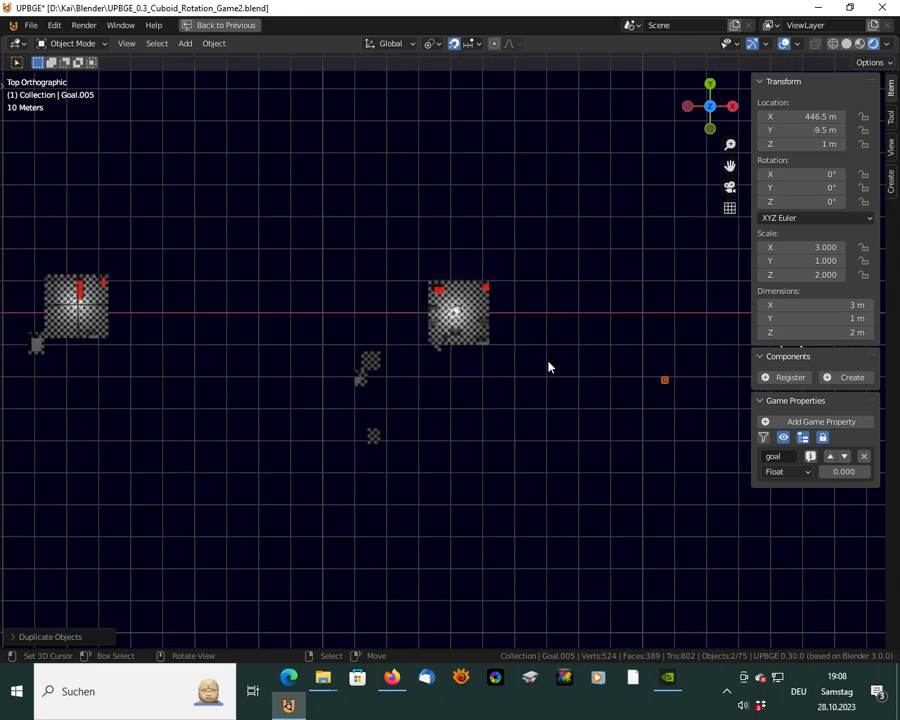
pyautogui.keyDown('shift'); pyautogui.moveTo(594, 385); pyautogui.dragTo(268, 380, button='middle'); pyautogui.keyUp('shift')
pyautogui.scroll(3, 366, 398)
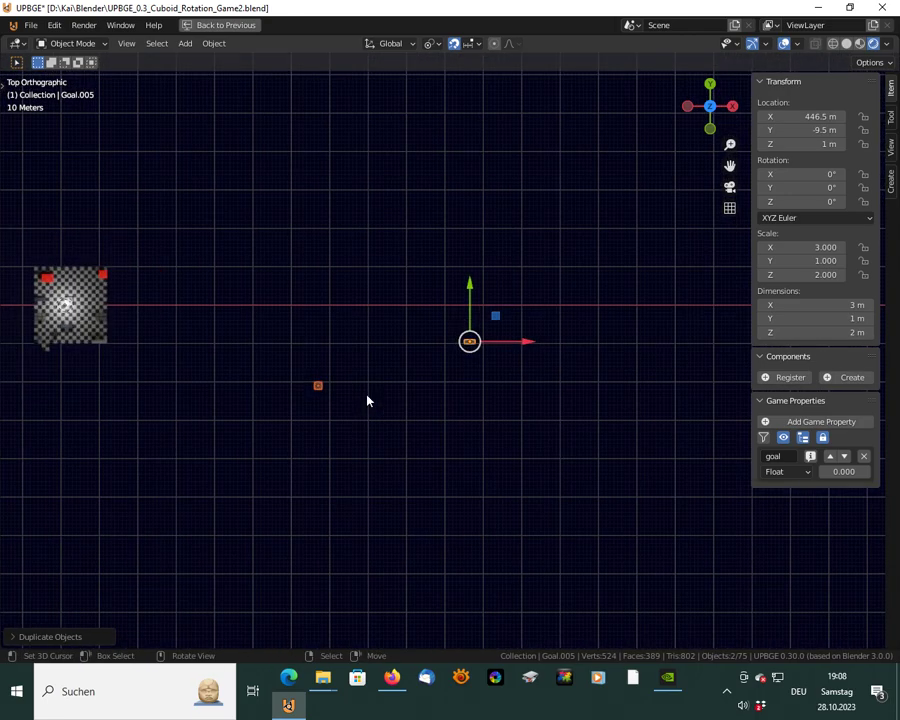
# Duplicate the ground platform under level 5's spawner 96 m along X to sit beneath the new spawner, and return to the camera view
pyautogui.keyDown('shift'); pyautogui.moveTo(141, 428); pyautogui.dragTo(488, 345, button='middle'); pyautogui.keyUp('shift')
pyautogui.click(87, 321)
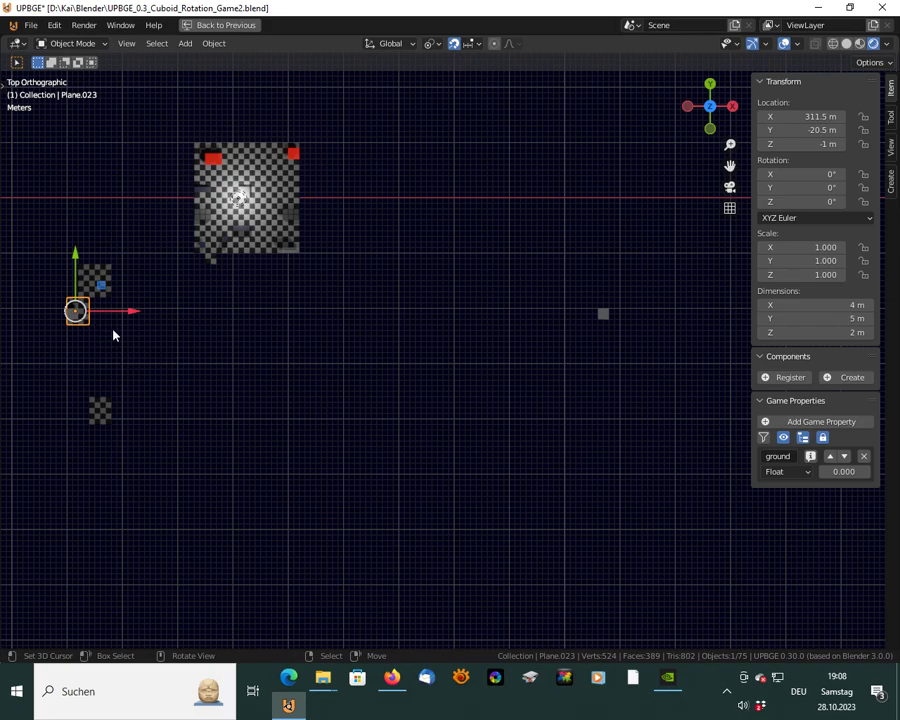
pyautogui.hotkey('shift', 'd')
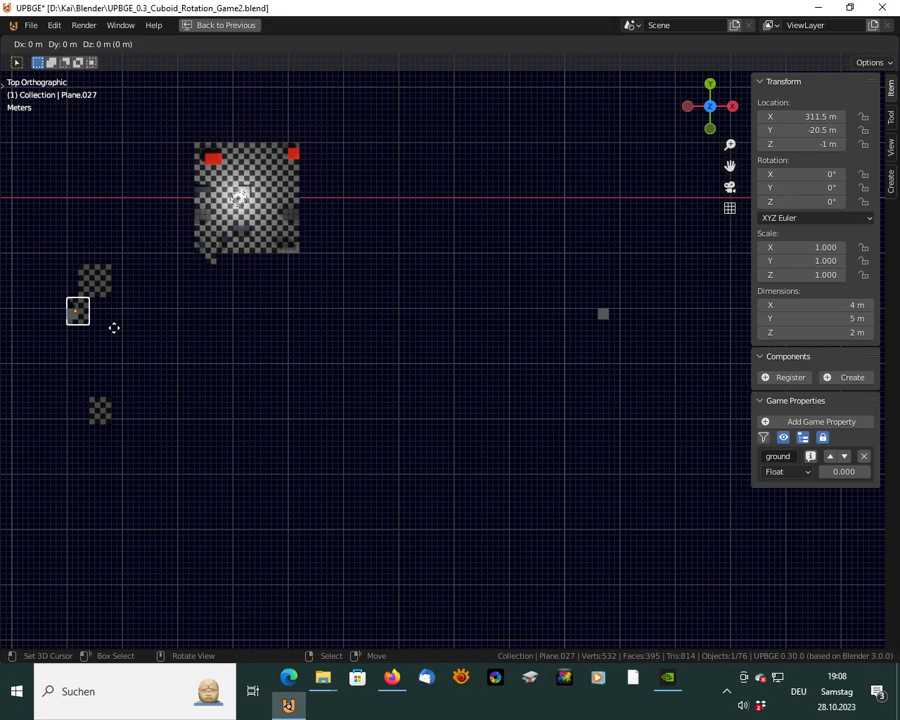
pyautogui.press('x')
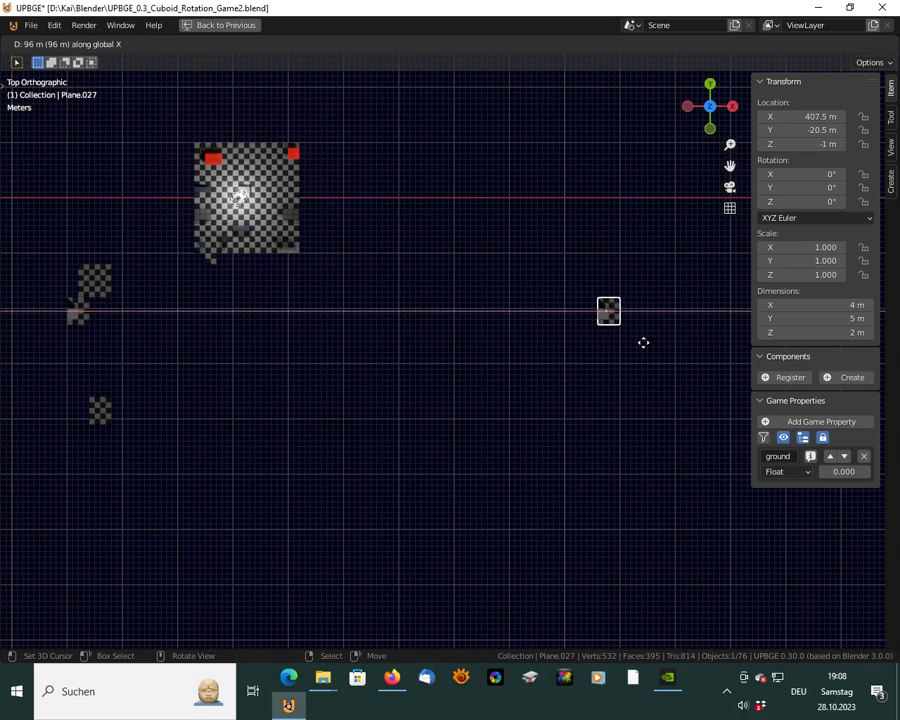
pyautogui.click(643, 342)
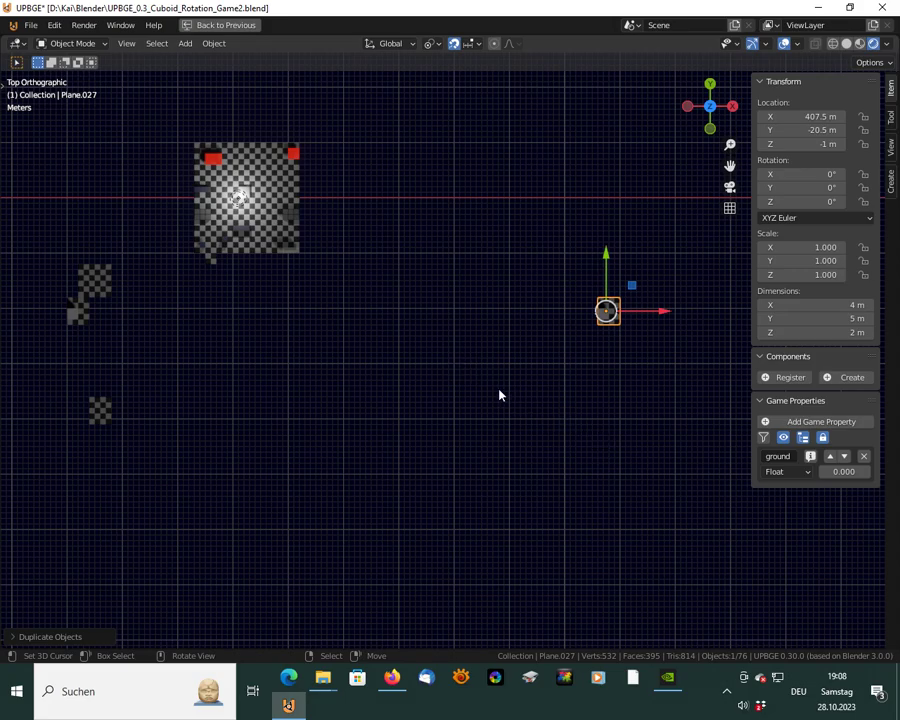
pyautogui.press('KP_0')
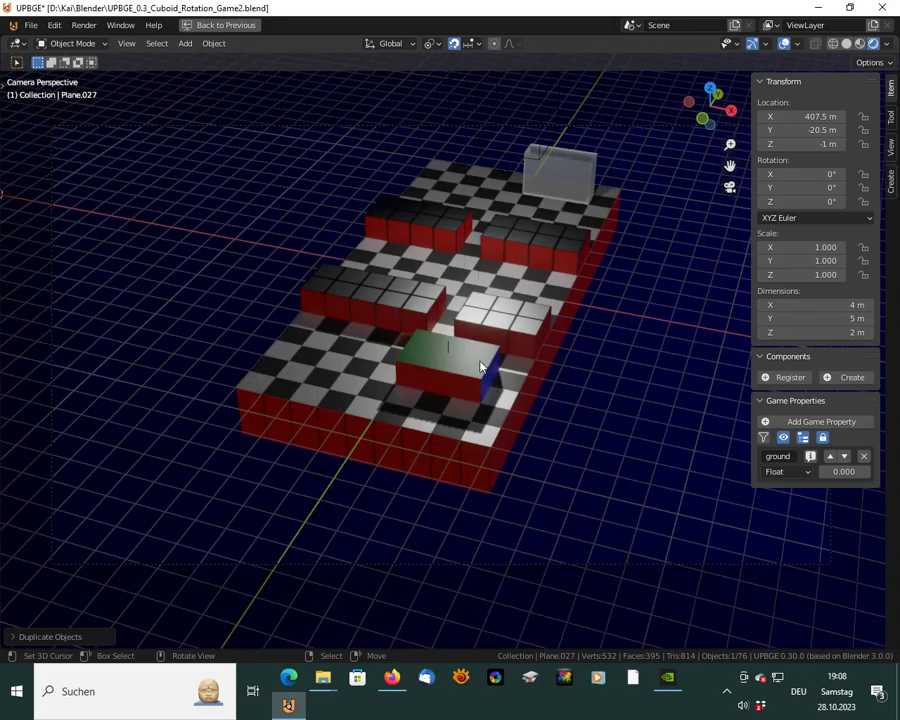
# Set the Level game property of the goal_control object to 6
pyautogui.click(494, 152)
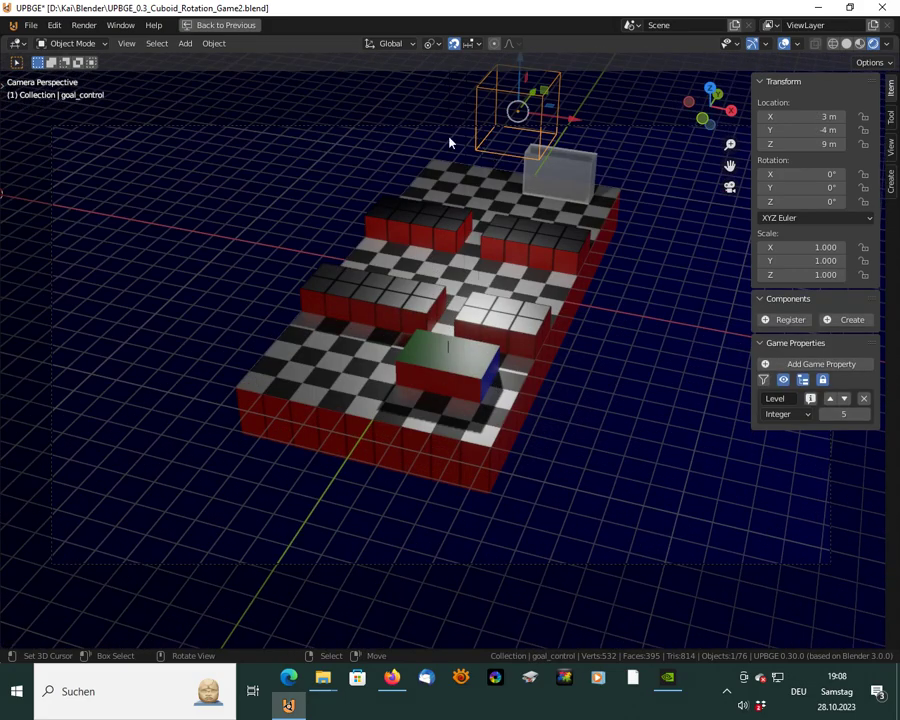
pyautogui.click(837, 414)
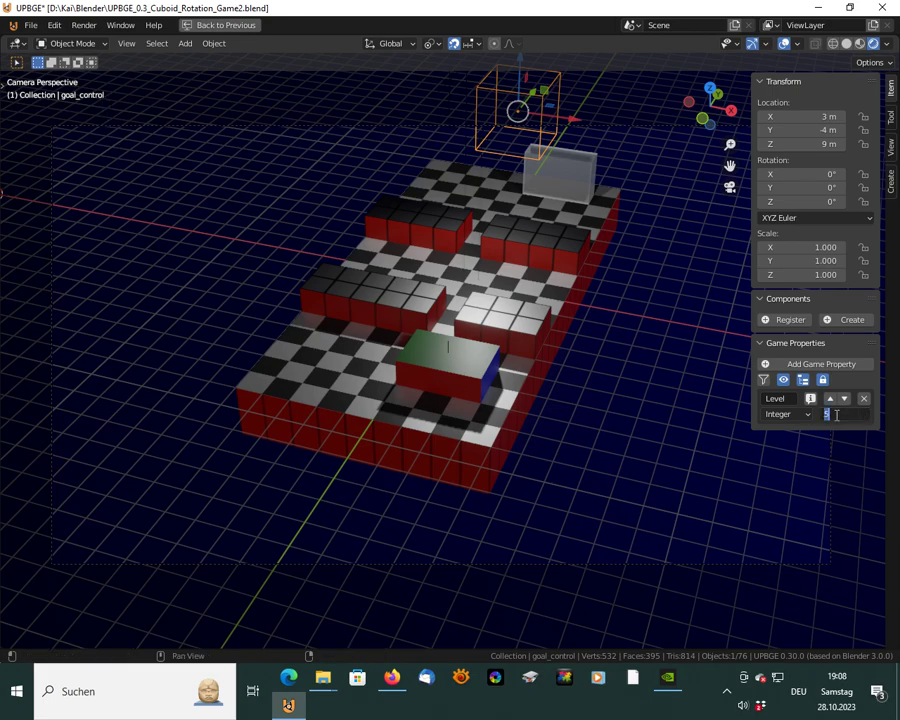
pyautogui.write('6')
pyautogui.press('Return')
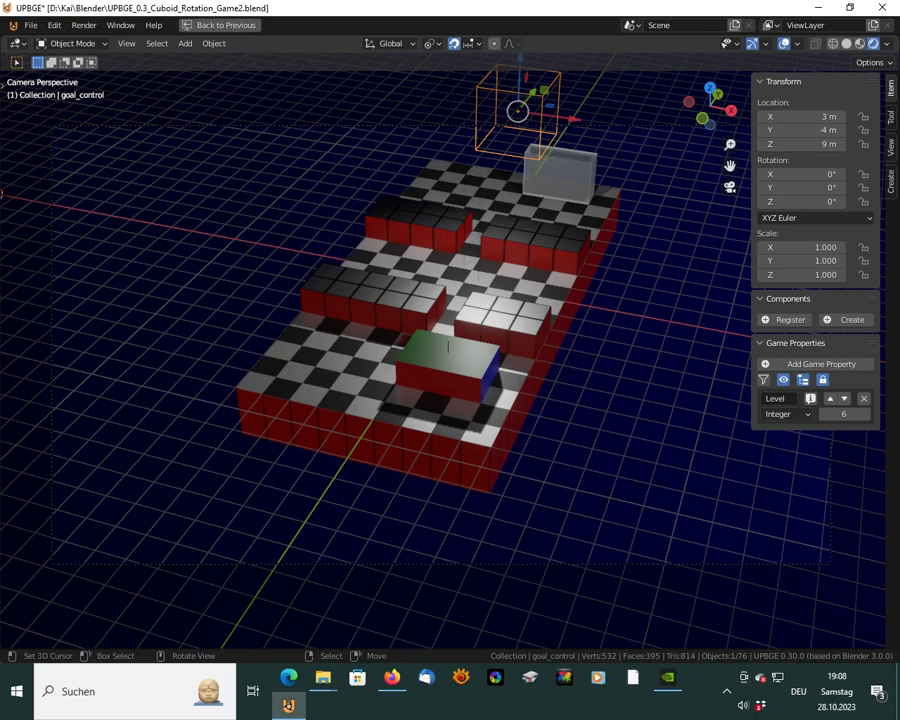
# Run the game from level 6, roll the cube around on the small start platform, and end the game
pyautogui.press('p')
pyautogui.press('Right')
pyautogui.press('Up')
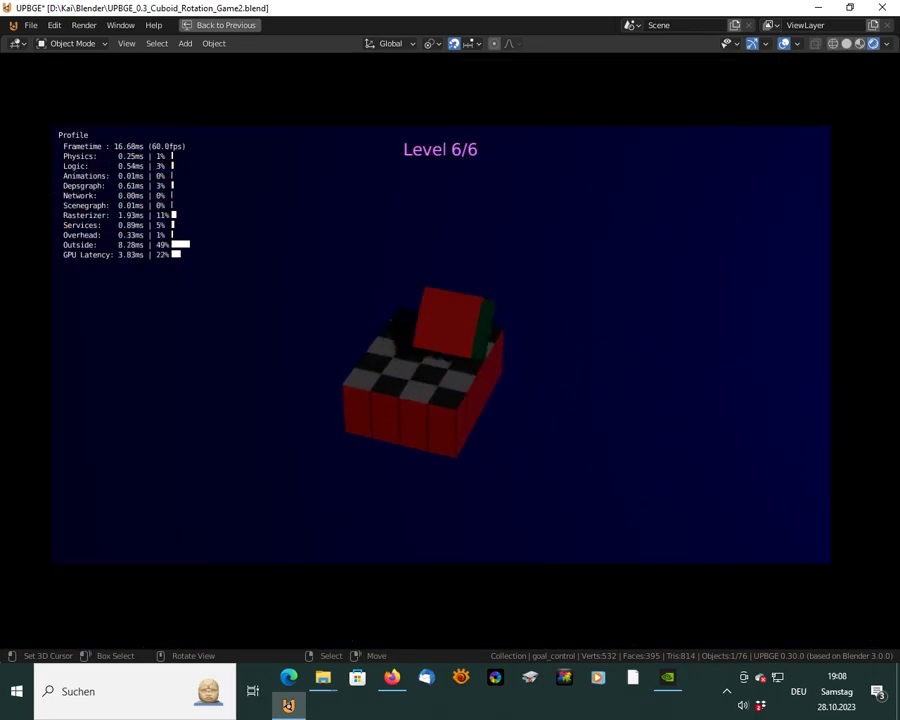
pyautogui.press('Left')
pyautogui.press('Down')
pyautogui.press('Right')
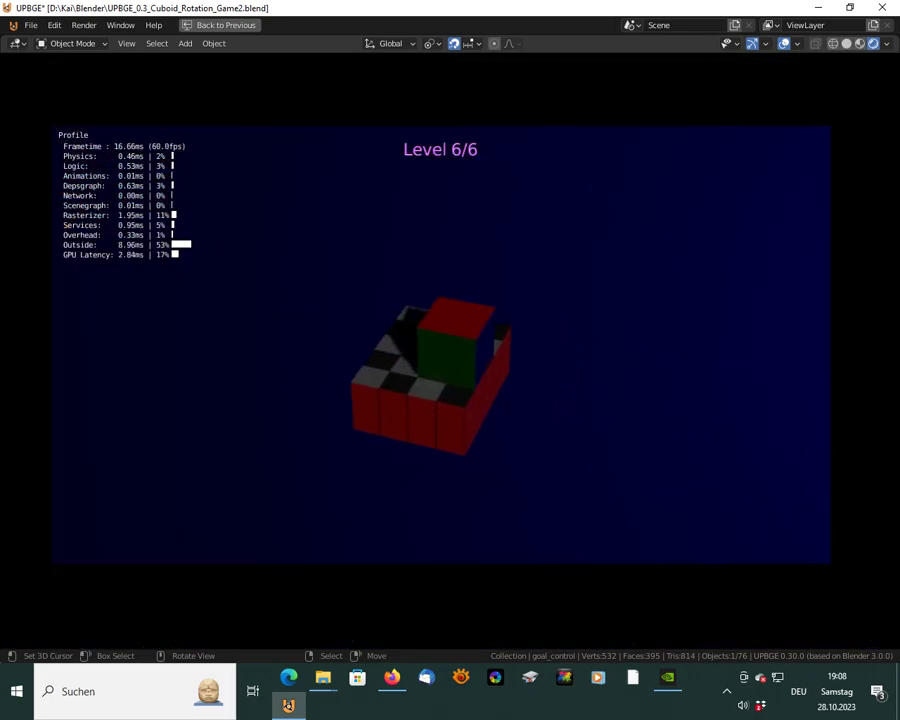
pyautogui.press('Up')
pyautogui.press('Left')
pyautogui.press('Down')
pyautogui.press('Right')
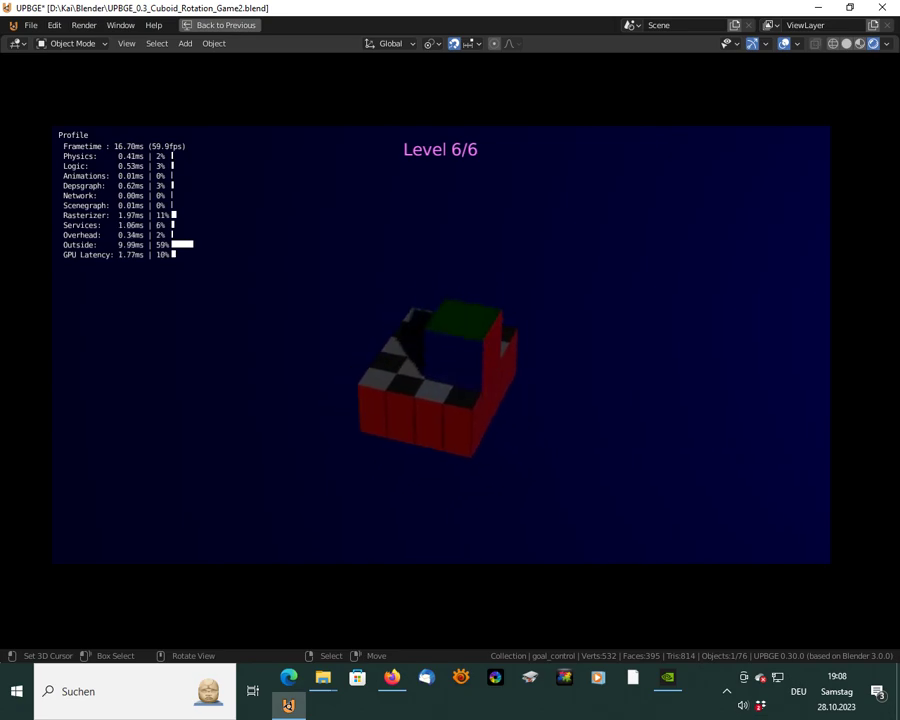
pyautogui.press('Up')
pyautogui.press('Escape')
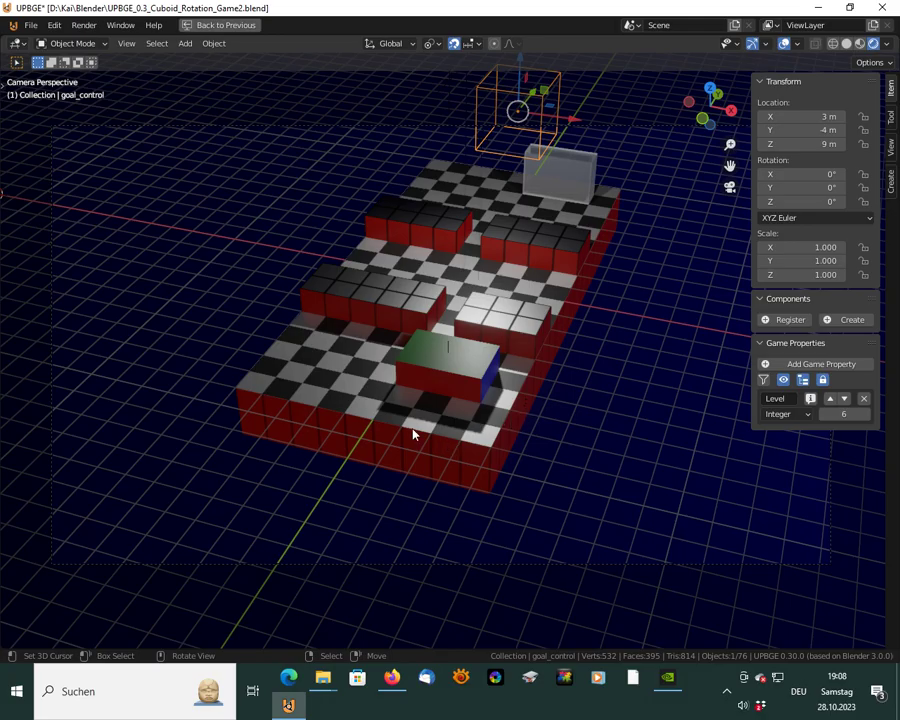
# Locate level 6's ground platform, goal and spawner in the scene and examine how they are laid out
pyautogui.moveTo(360, 390); pyautogui.dragTo(539, 360, button='middle')
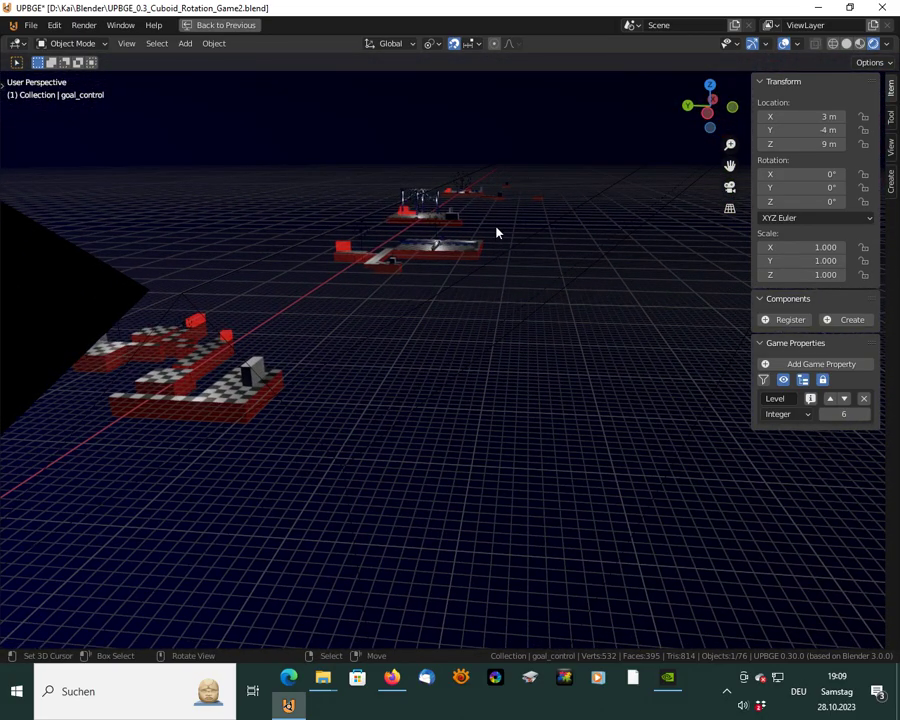
pyautogui.click(507, 190)
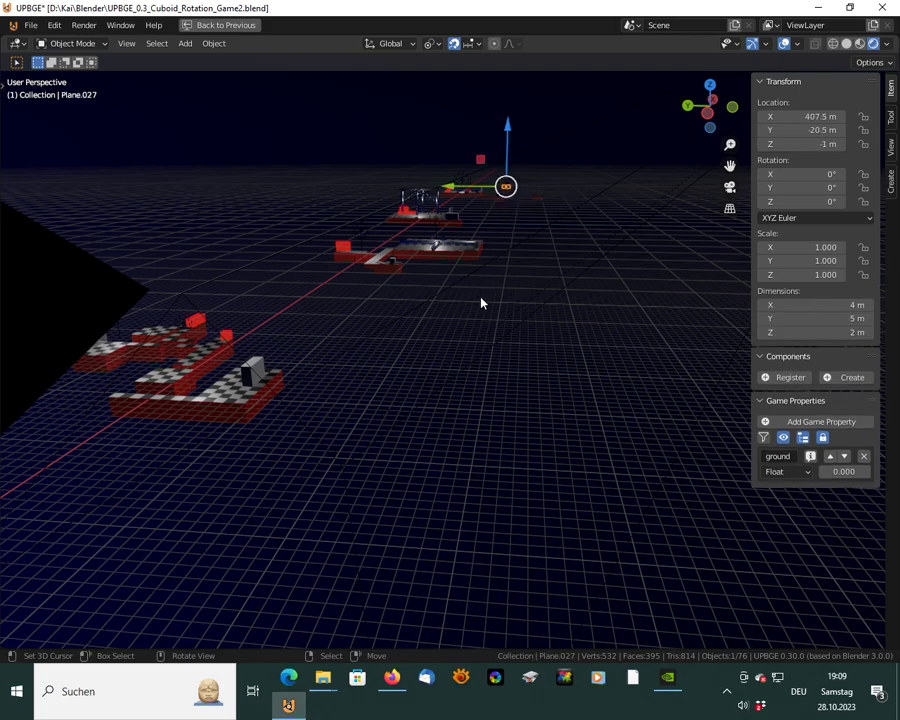
pyautogui.press('KP_Decimal')
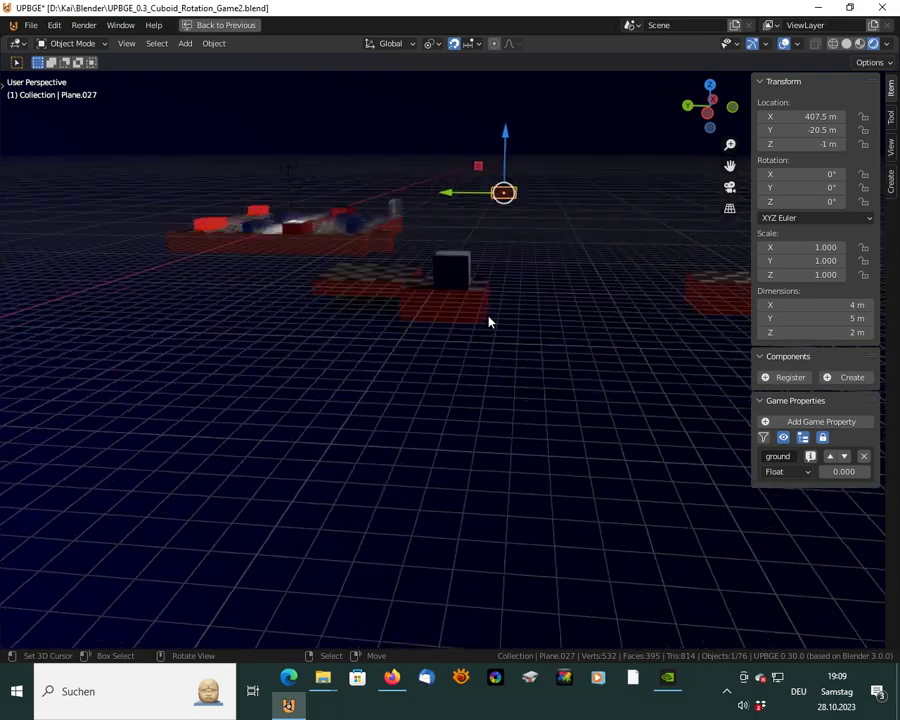
pyautogui.moveTo(588, 352); pyautogui.dragTo(450, 382, button='middle')
pyautogui.scroll(-3, 455, 385)
pyautogui.scroll(-3, 455, 385)
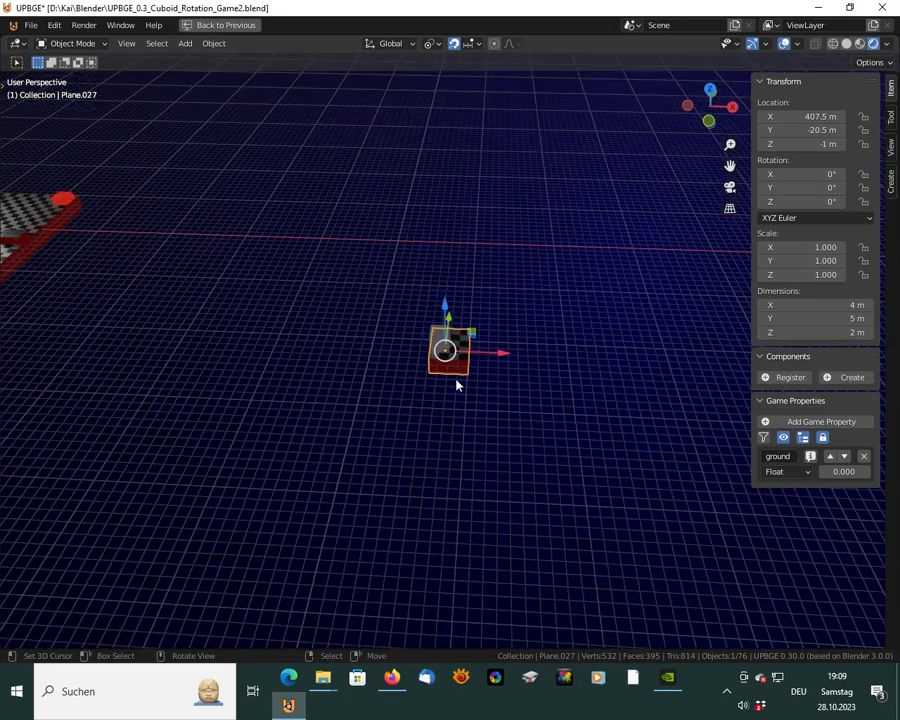
pyautogui.keyDown('shift'); pyautogui.moveTo(573, 370); pyautogui.dragTo(263, 401, button='middle'); pyautogui.keyUp('shift')
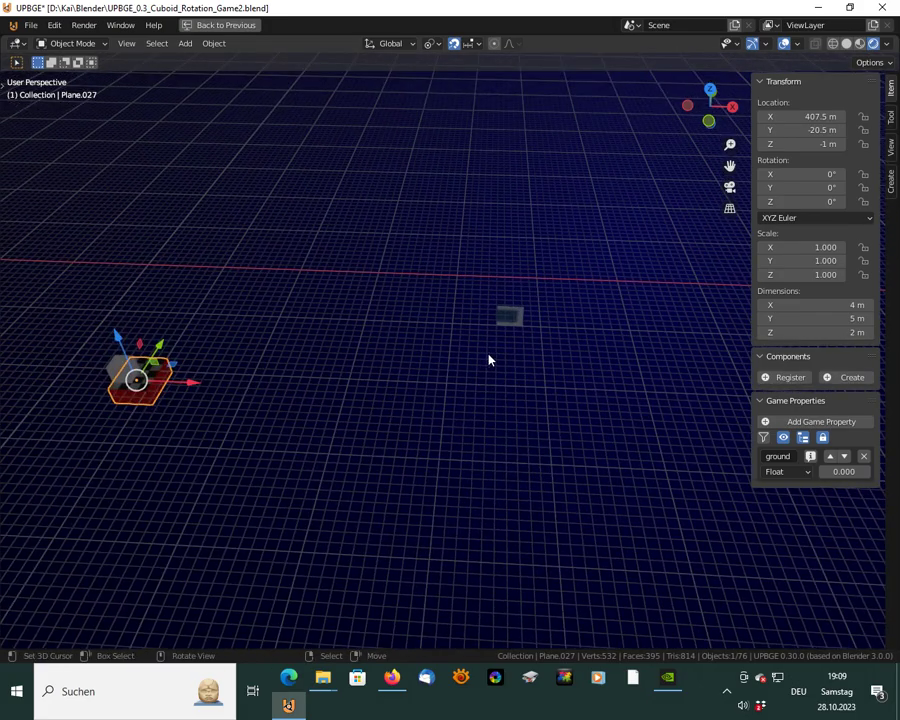
pyautogui.click(508, 320)
pyautogui.click(122, 368)
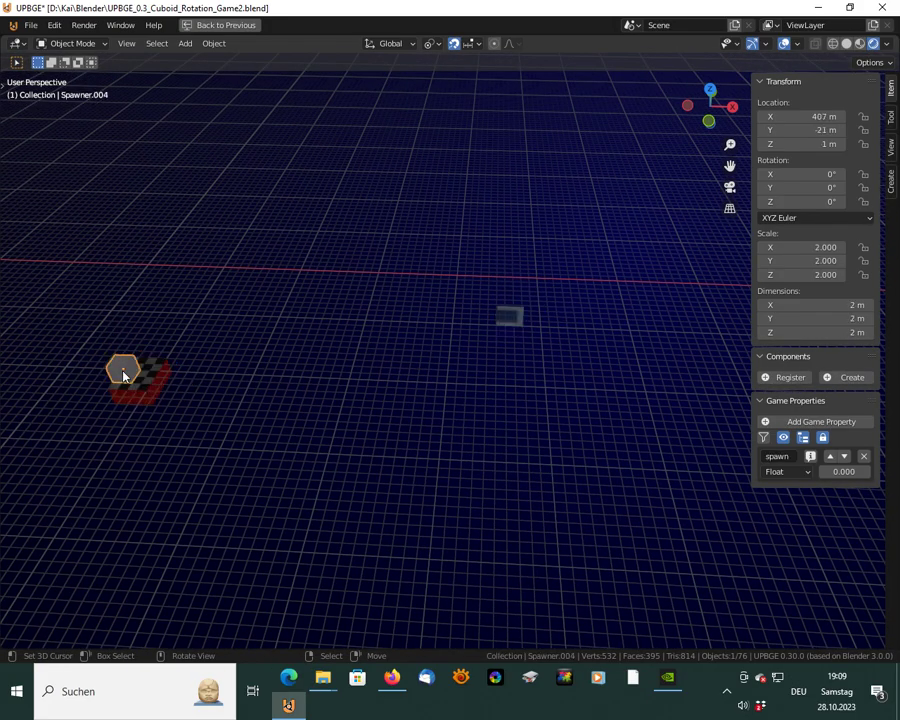
# Move level 5's separate 4 × 5 m blinking platform beside level 6's start platform, at X 412 m, Y -20.5 m
pyautogui.keyDown('shift'); pyautogui.moveTo(126, 467); pyautogui.dragTo(272, 424, button='middle'); pyautogui.keyUp('shift')
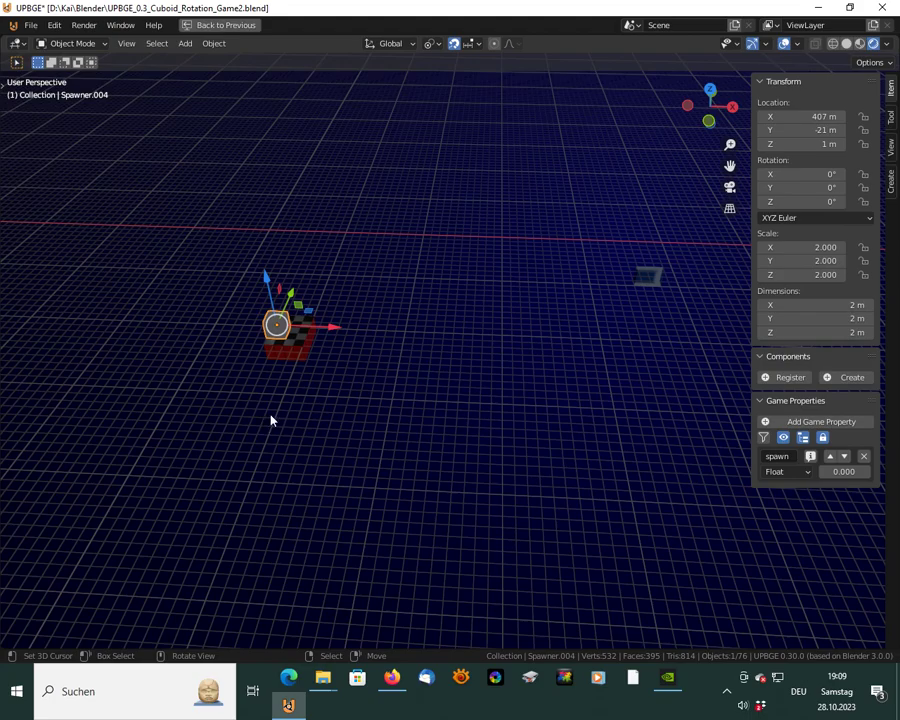
pyautogui.keyDown('shift'); pyautogui.moveTo(195, 406); pyautogui.dragTo(547, 427, button='middle'); pyautogui.keyUp('shift')
pyautogui.scroll(-3, 306, 418)
pyautogui.keyDown('shift'); pyautogui.moveTo(215, 410); pyautogui.dragTo(315, 382, button='middle'); pyautogui.keyUp('shift')
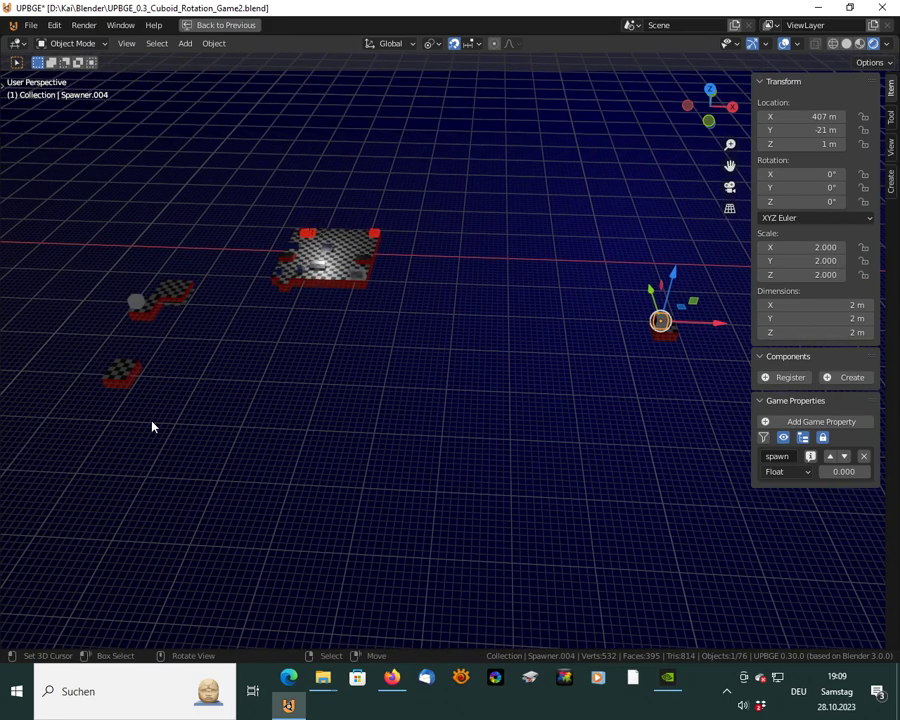
pyautogui.click(120, 376)
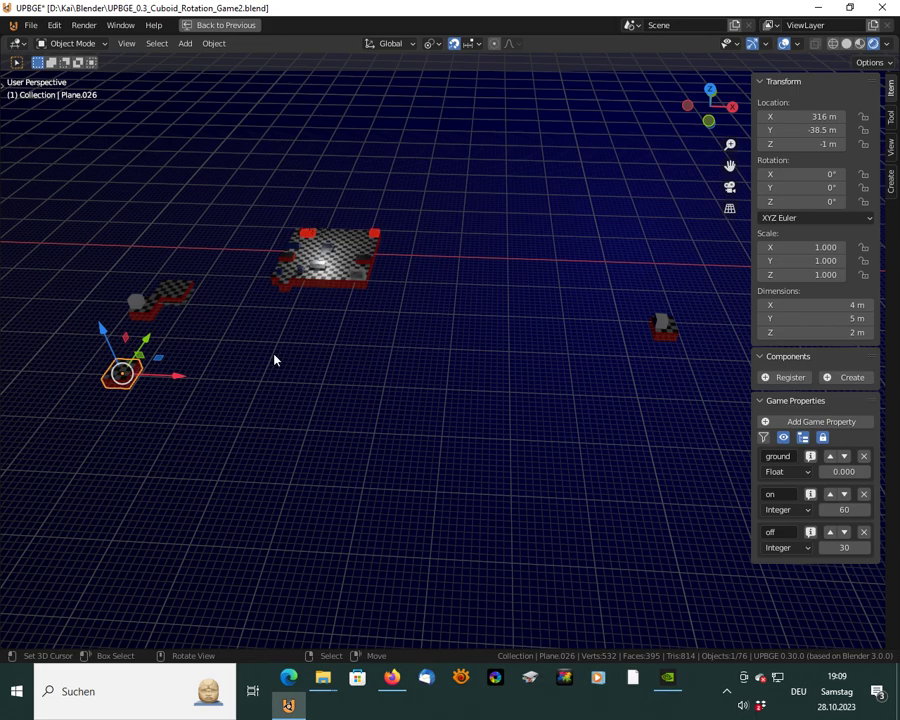
pyautogui.moveTo(162, 362); pyautogui.dragTo(720, 324)
pyautogui.press('KP_Decimal')
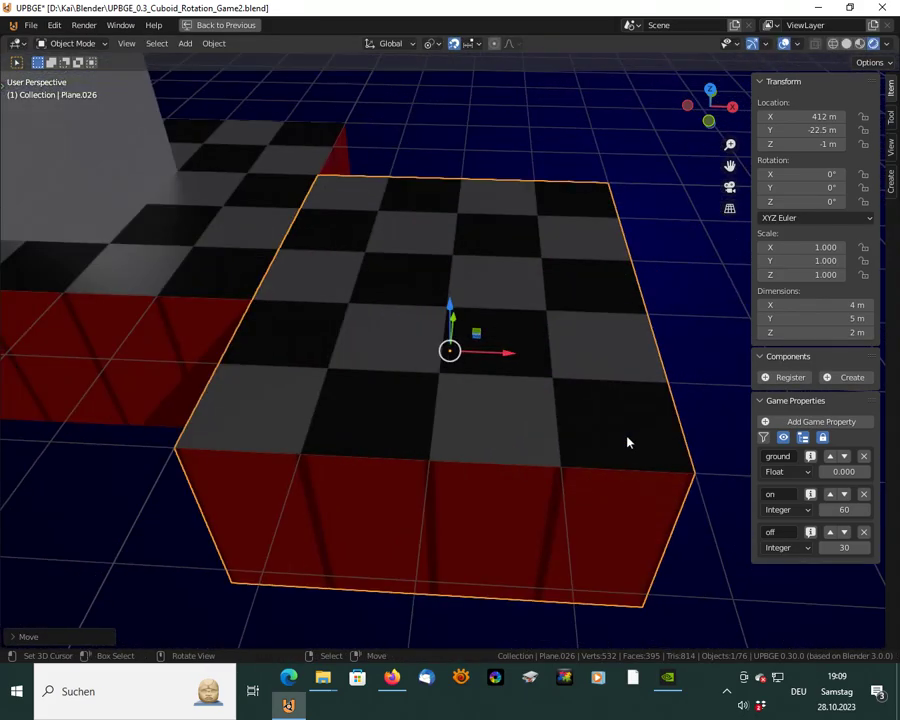
pyautogui.moveTo(464, 392); pyautogui.dragTo(500, 351, button='middle')
pyautogui.moveTo(498, 342); pyautogui.dragTo(636, 280)
pyautogui.moveTo(432, 352); pyautogui.dragTo(546, 348, button='middle')
pyautogui.scroll(-5, 546, 348)
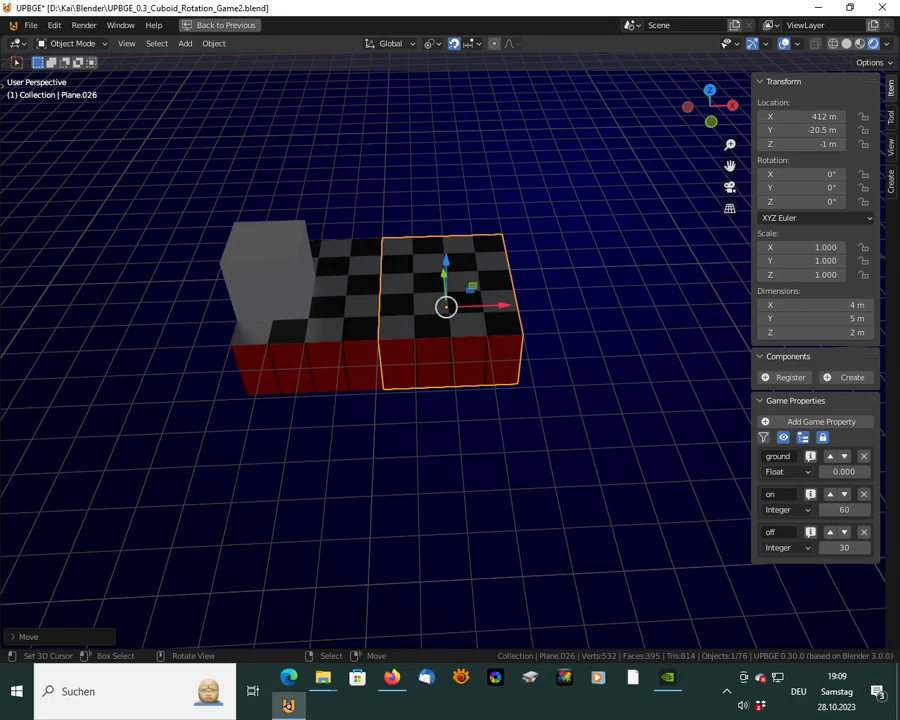
# Play-test level 6 by rolling the cube towards the blinking platform beside the start platform, and end the game
pyautogui.press('p')
pyautogui.press('Right')
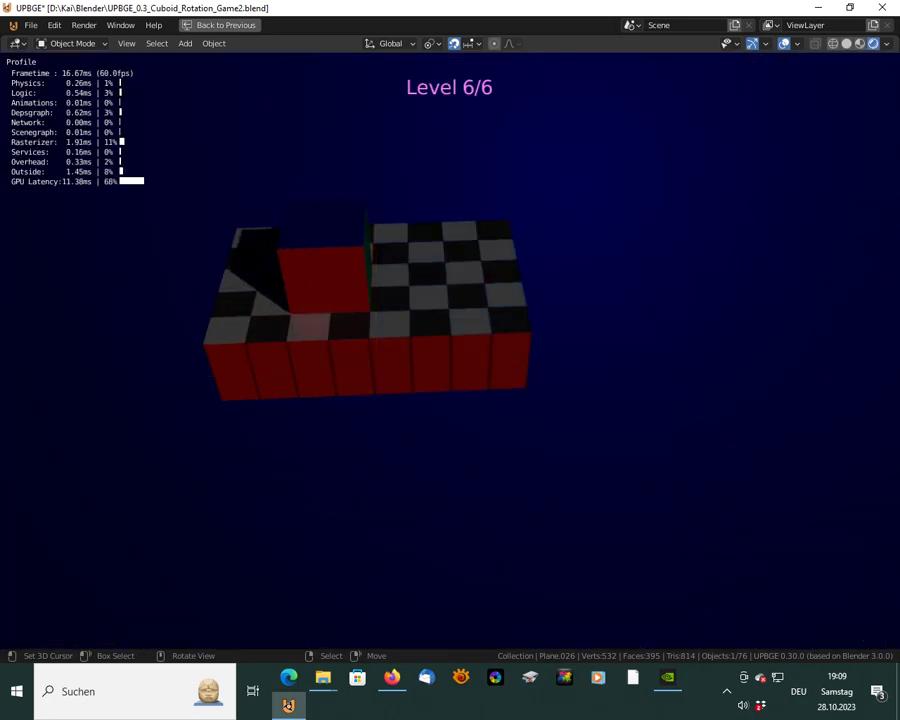
pyautogui.press('Right')
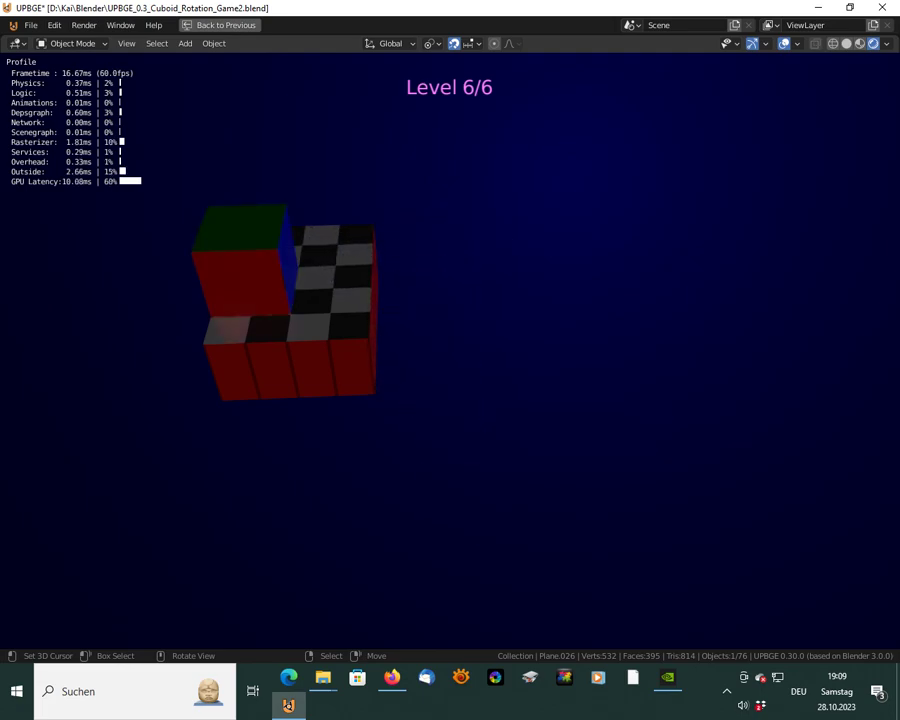
pyautogui.press('Right')
pyautogui.press('Left')
pyautogui.press('Right')
pyautogui.press('Up')
pyautogui.press('Right')
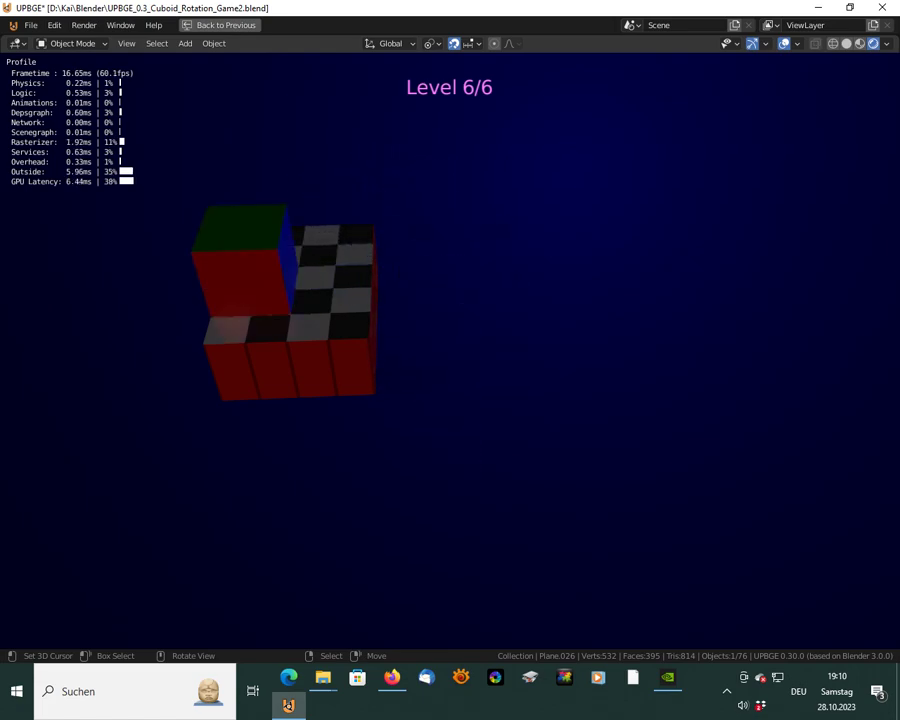
pyautogui.press('Escape')
# Duplicate the blinking platform 4 m along X so the copy adjoins it at X 416 m
pyautogui.moveTo(421, 388); pyautogui.dragTo(446, 358, button='middle')
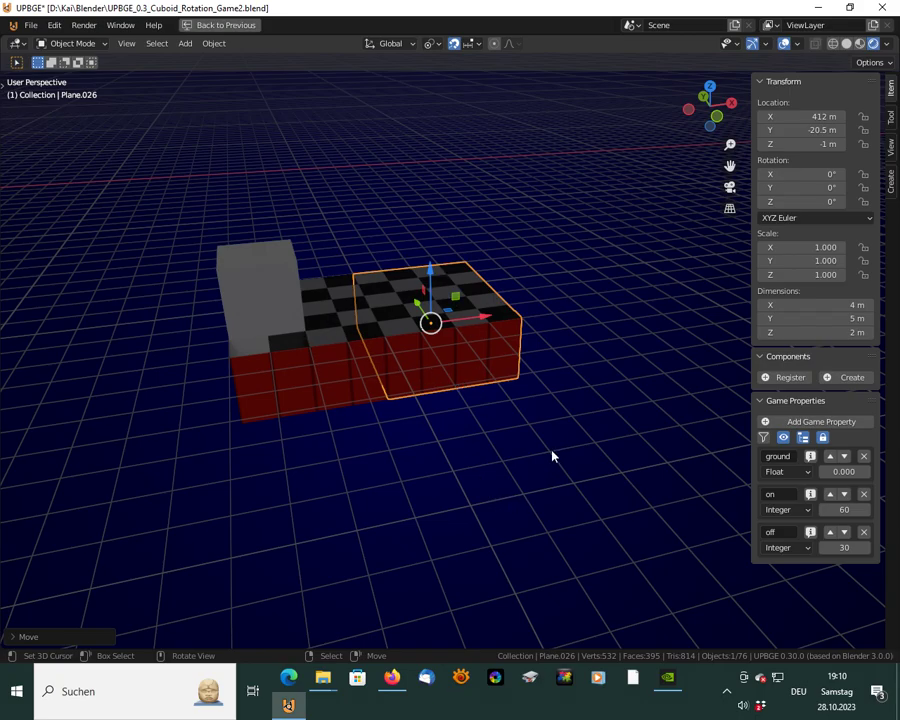
pyautogui.moveTo(539, 425); pyautogui.dragTo(467, 387, button='middle')
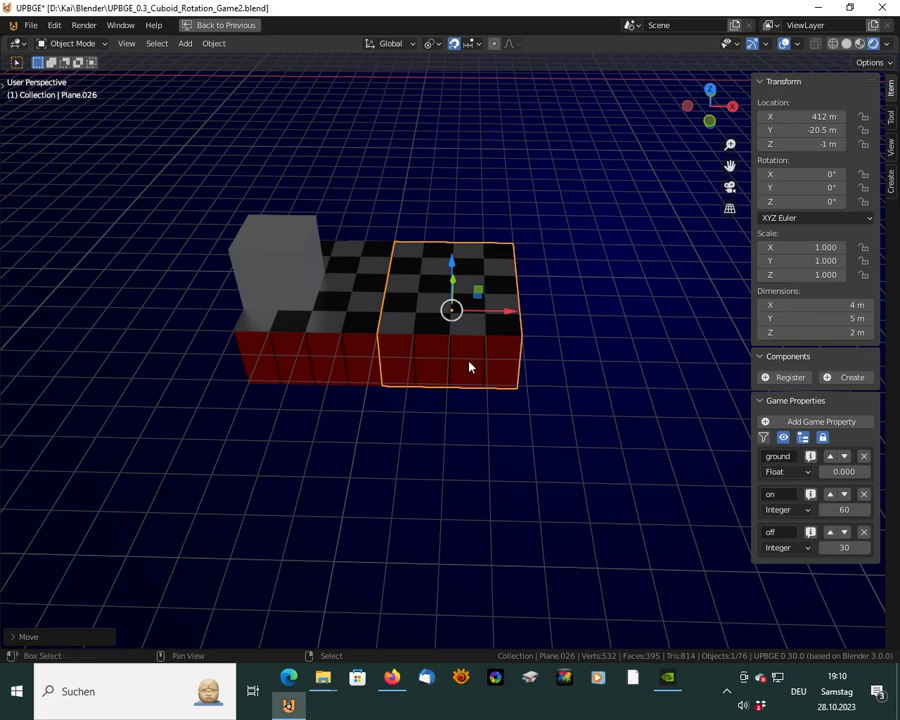
pyautogui.hotkey('shift', 'd')
pyautogui.press('x')
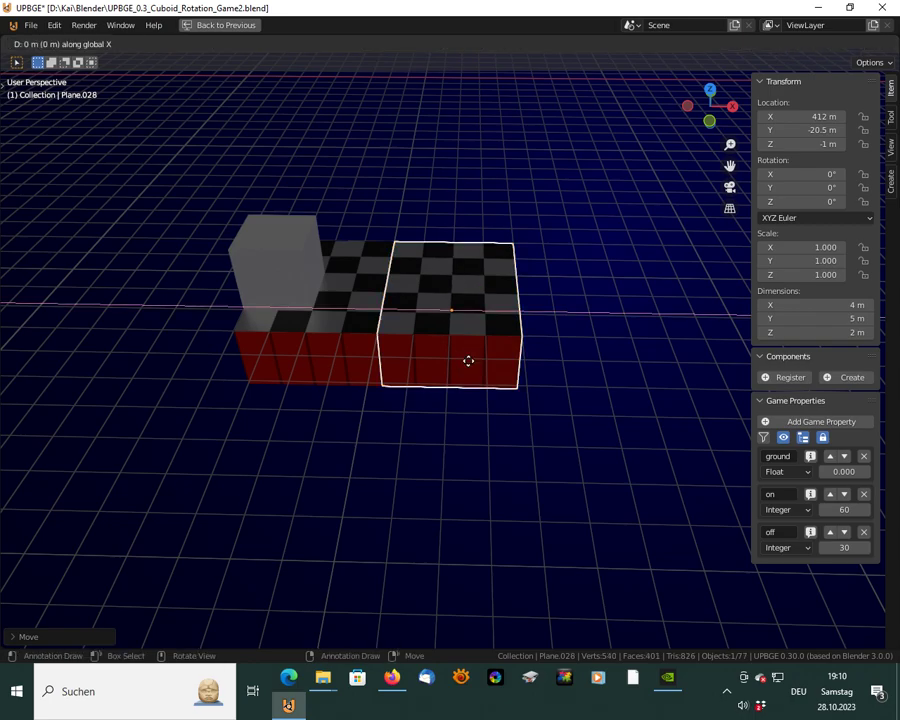
pyautogui.click(598, 357)
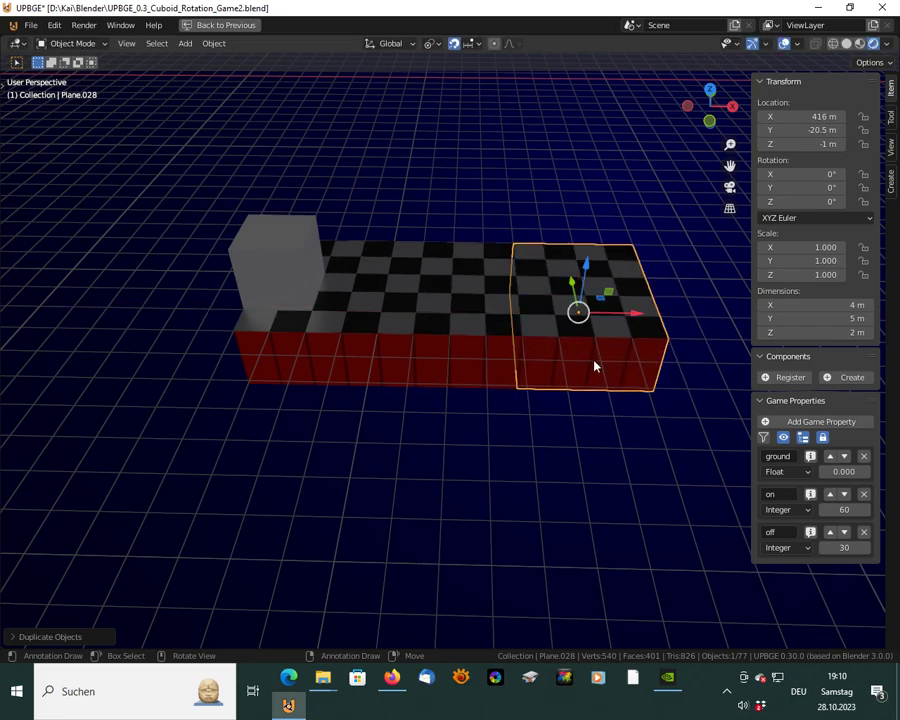
# Run level 6 to check the timing of the two blinking platforms, and end the game
pyautogui.press('p')
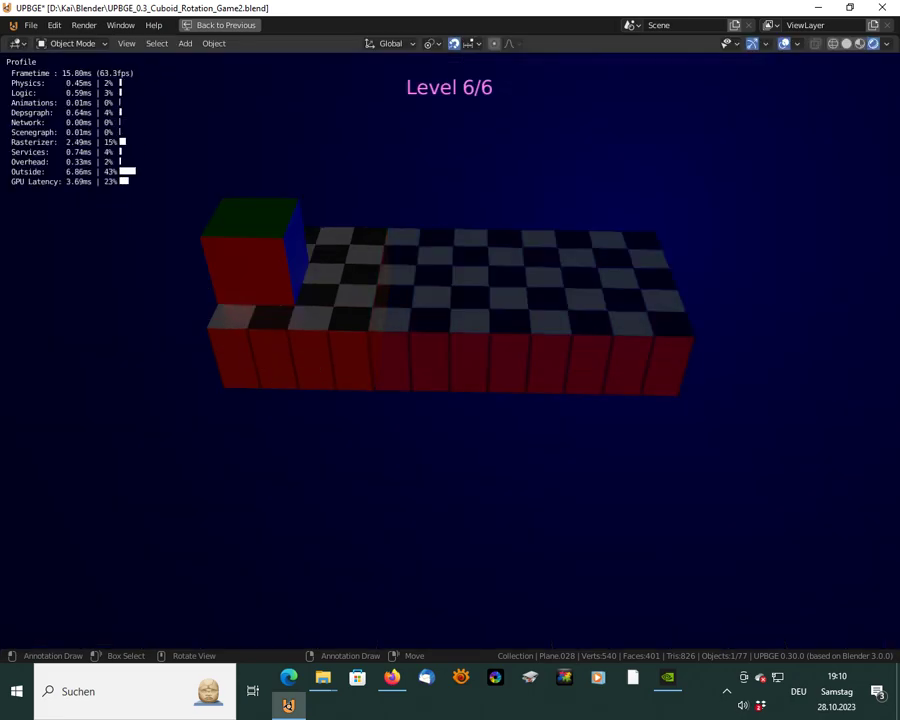
pyautogui.press('Right')
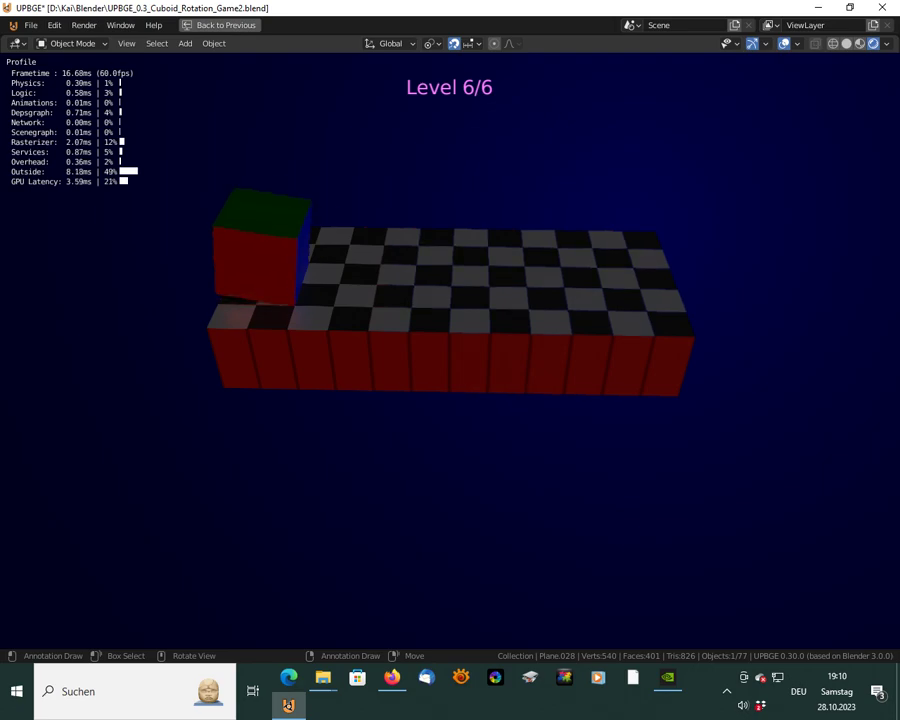
pyautogui.press('Right')
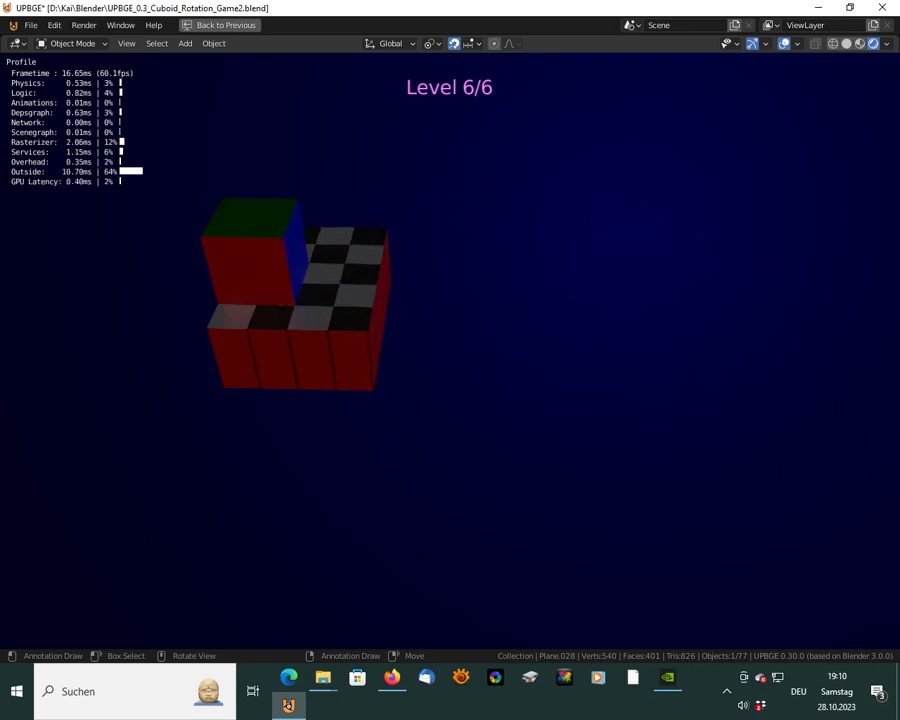
pyautogui.press('Escape')
# Duplicate the solid start platform and move the copy along X to the far end of the platform row
pyautogui.click(348, 352)
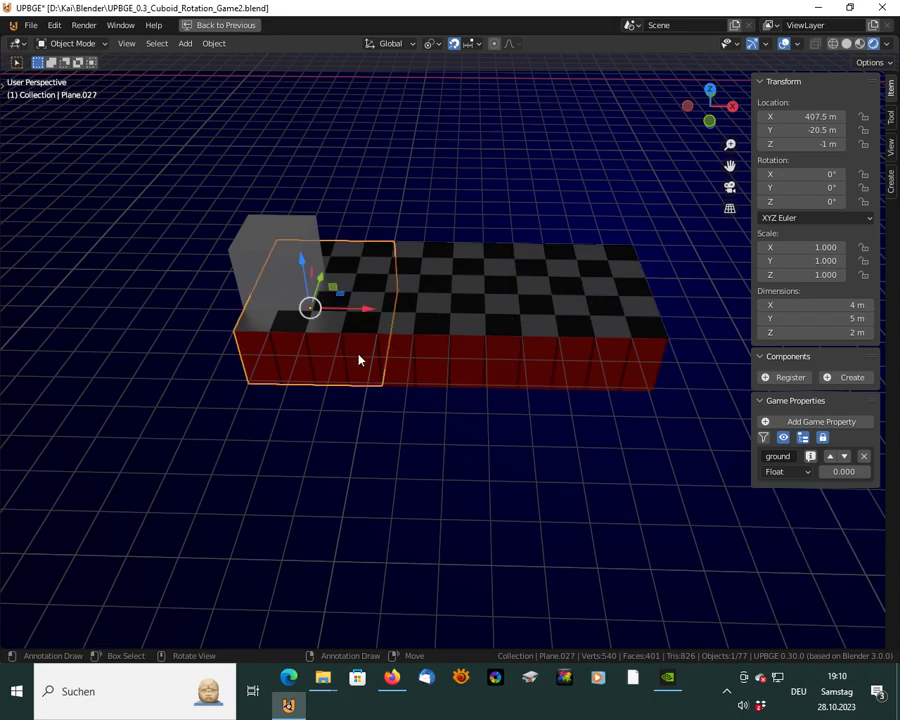
pyautogui.hotkey('shift', 'd')
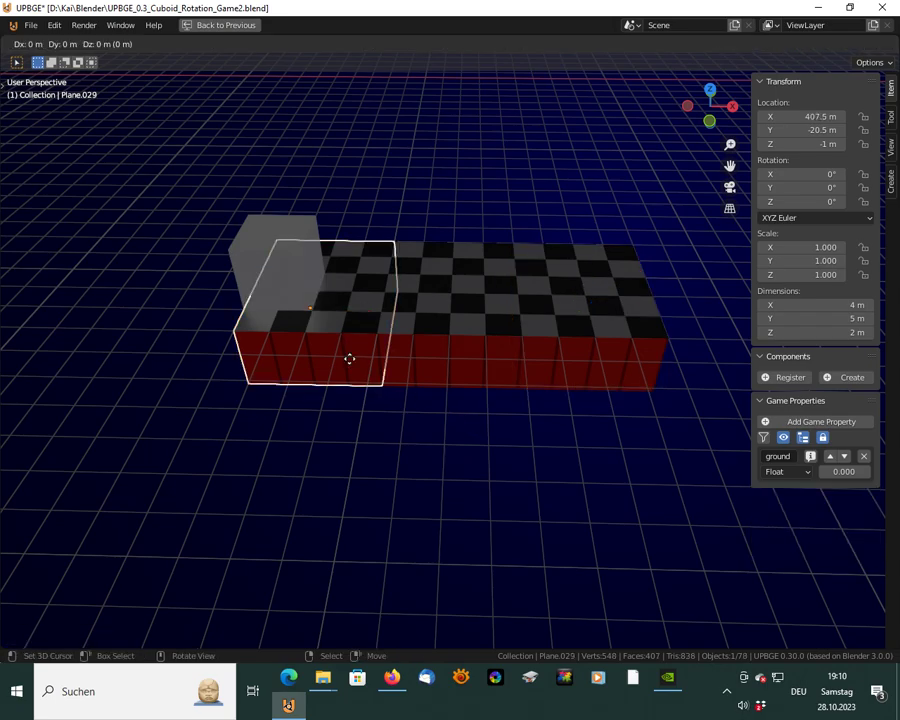
pyautogui.rightClick(353, 358)
pyautogui.press('g')
pyautogui.press('x')
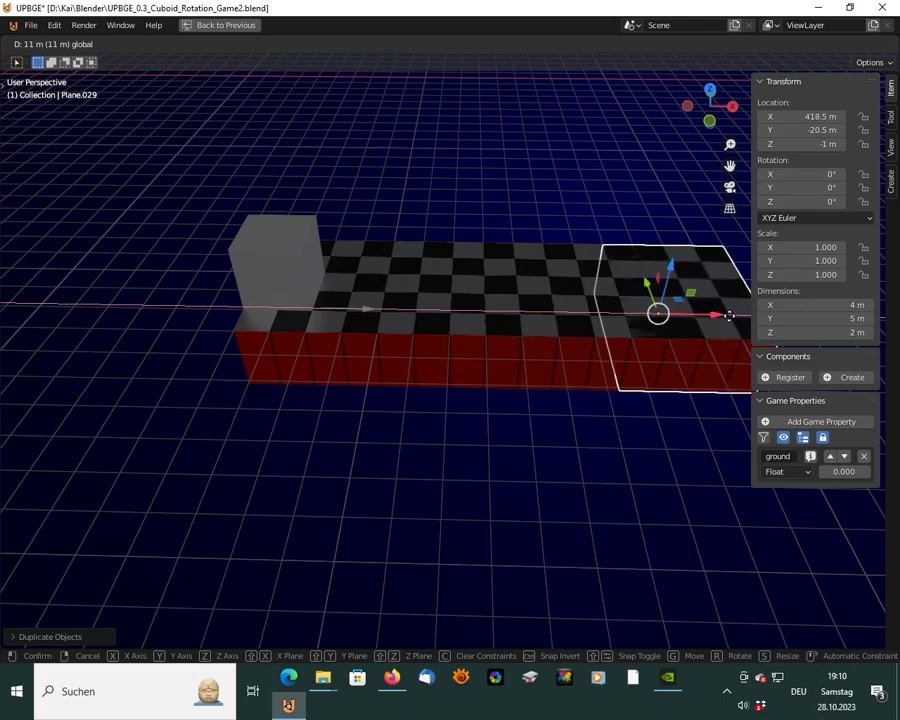
pyautogui.click(745, 318)
# Set the Delay sensor of the second blinking platform to a delay of 30, and restore the full editor layout
pyautogui.moveTo(546, 402); pyautogui.dragTo(548, 356, button='middle')
pyautogui.click(560, 322)
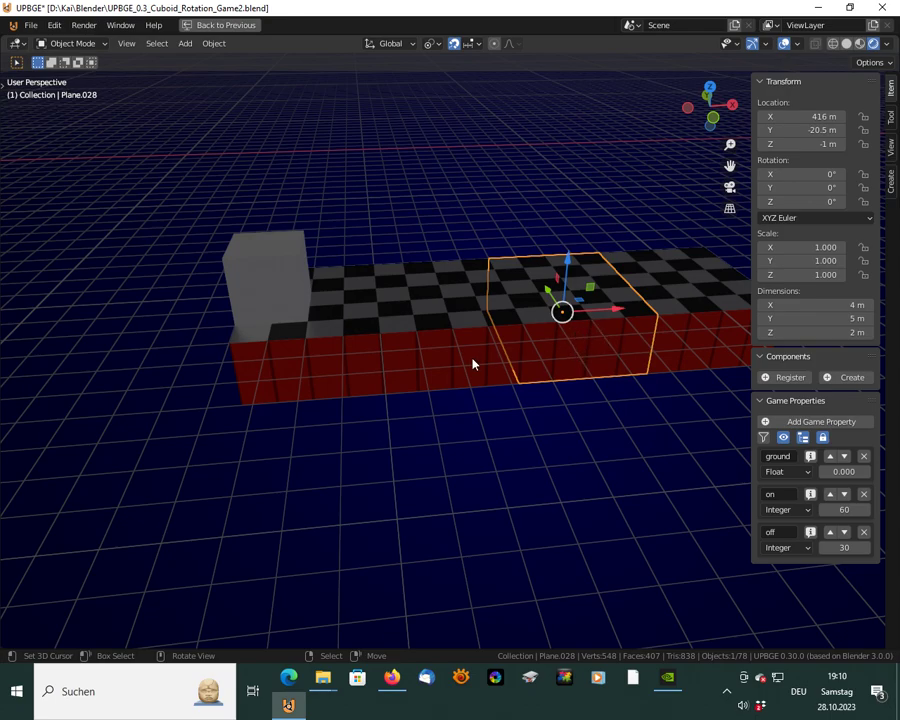
pyautogui.hotkey('ctrl', 'space')
pyautogui.hotkey('ctrl', 'space')
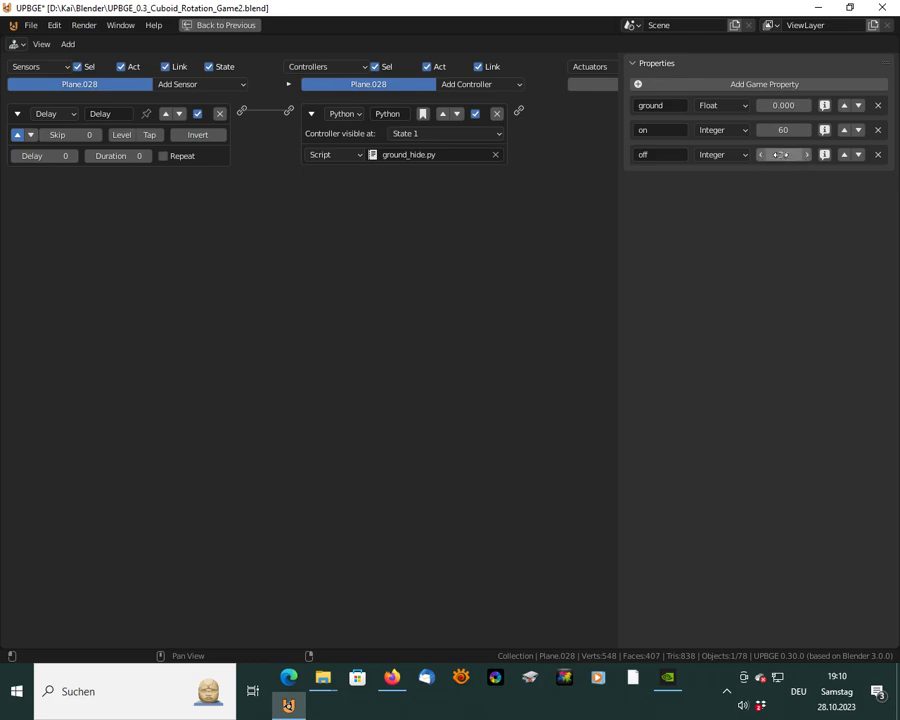
pyautogui.click(61, 156)
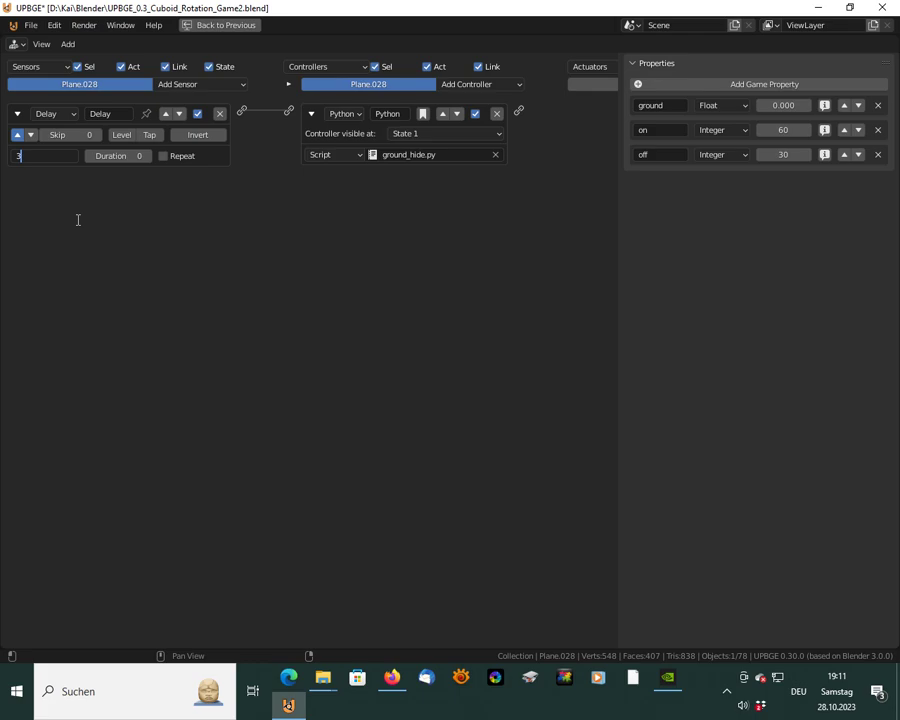
pyautogui.write('30')
pyautogui.press('Return')
pyautogui.hotkey('ctrl', 'space')
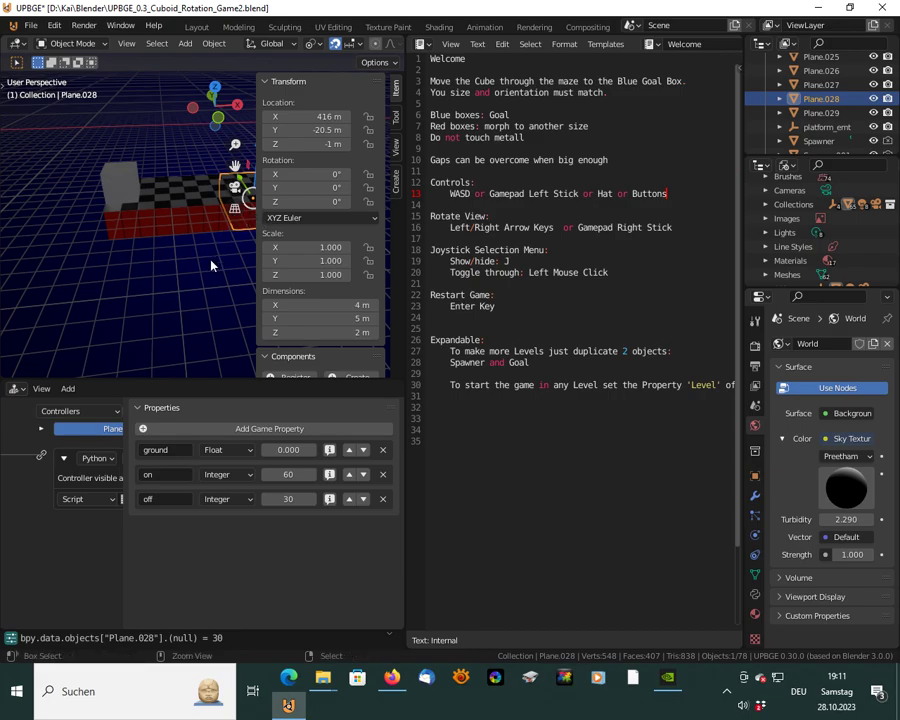
# Run level 6 in the maximized viewport, roll the cuboid across both blinking platforms to the far solid platform, and end the game
pyautogui.hotkey('ctrl', 'space')
pyautogui.press('p')
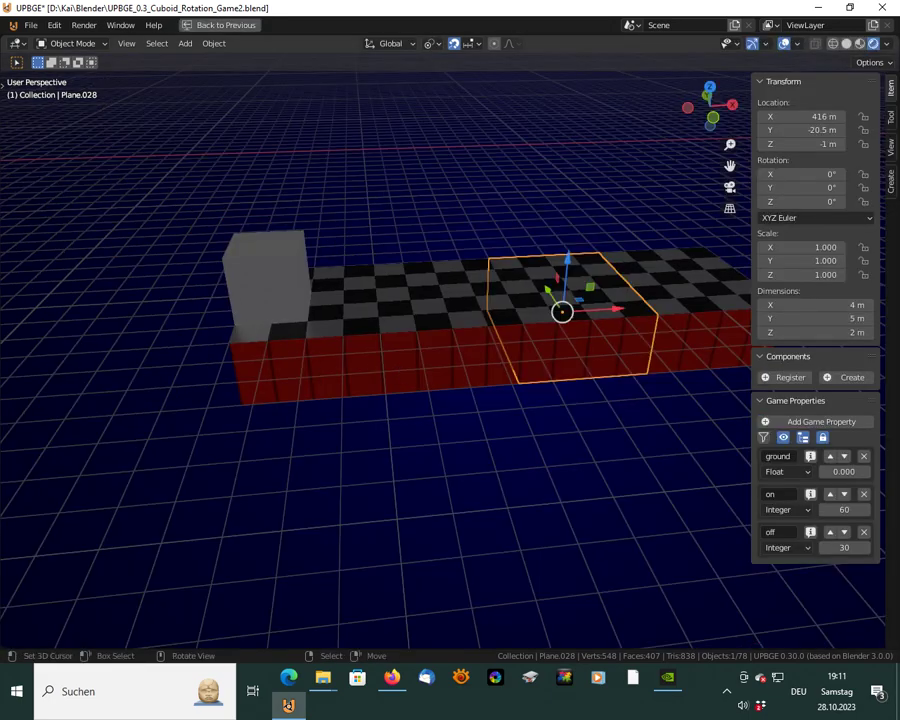
pyautogui.press('Right')
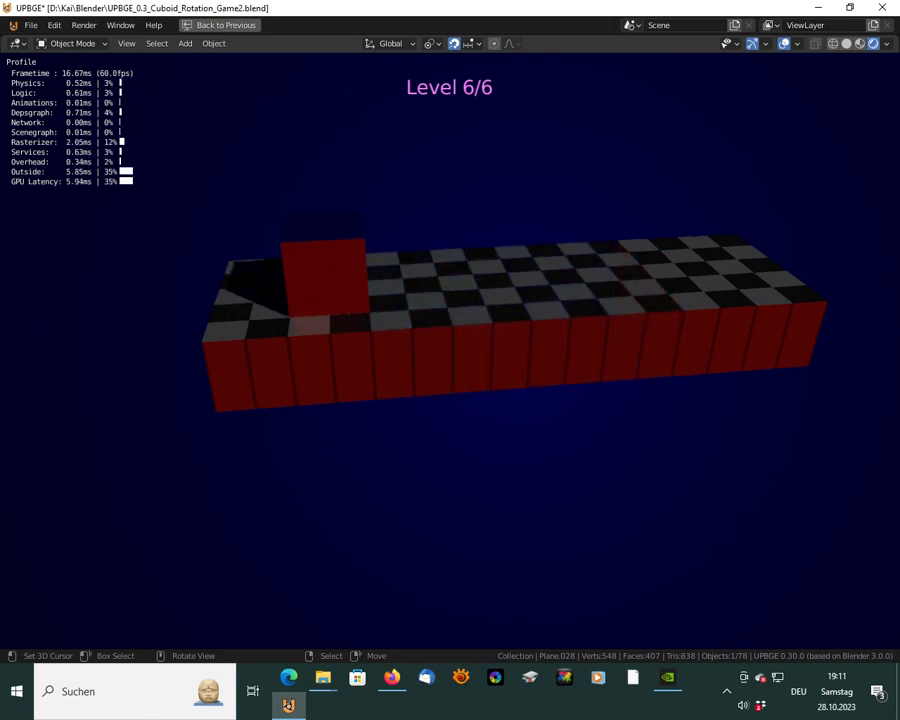
pyautogui.press('Right')
pyautogui.press('Right')
pyautogui.press('Right')
pyautogui.press('Right')
pyautogui.press('Right')
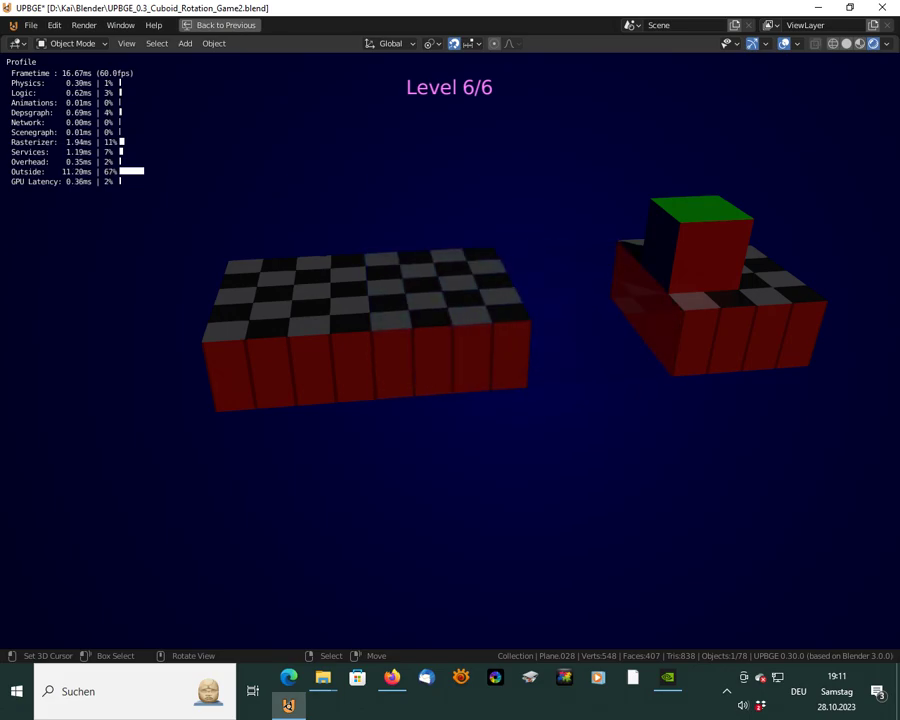
pyautogui.press('Escape')
# Locate the conveyor belt in the earlier level near X 139 m, select it, and frame it
pyautogui.moveTo(618, 385); pyautogui.dragTo(590, 315, button='middle')
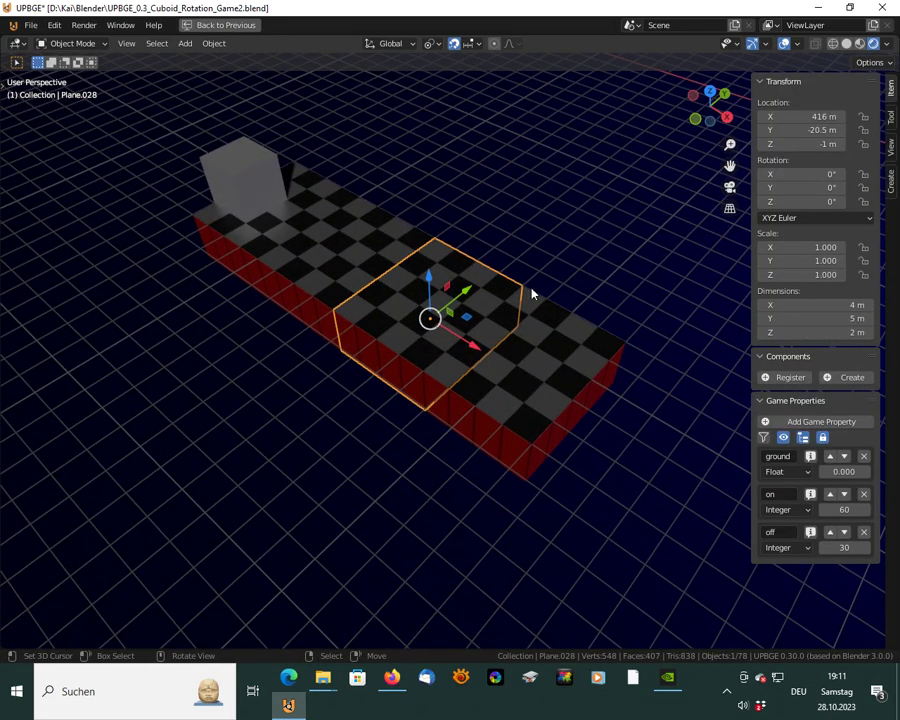
pyautogui.scroll(-6, 390, 344)
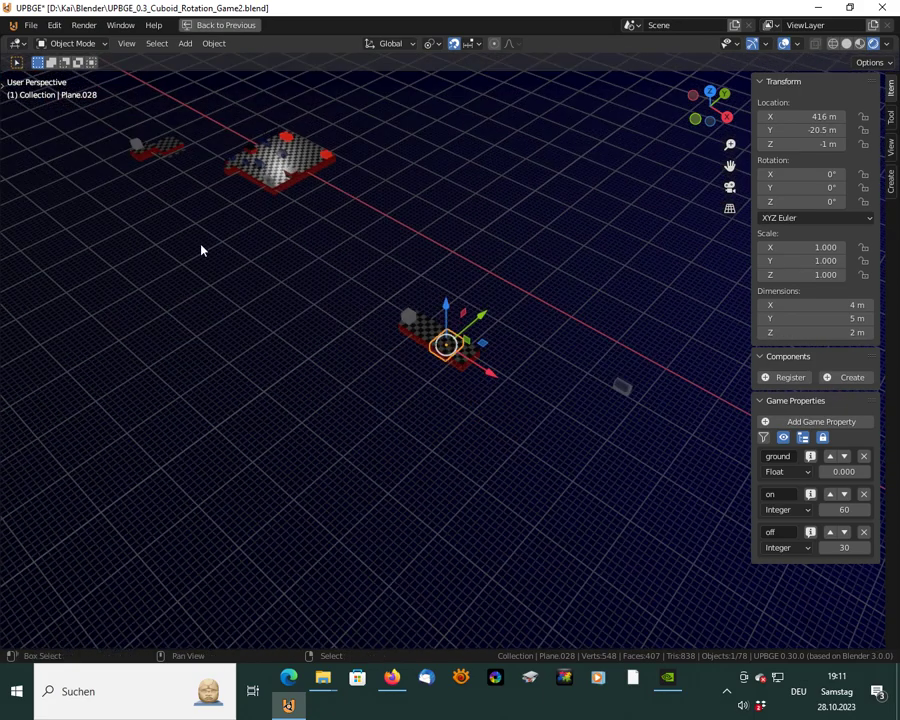
pyautogui.keyDown('shift'); pyautogui.moveTo(203, 251); pyautogui.dragTo(433, 439, button='middle'); pyautogui.keyUp('shift')
pyautogui.keyDown('shift'); pyautogui.moveTo(138, 240); pyautogui.dragTo(281, 396, button='middle'); pyautogui.keyUp('shift')
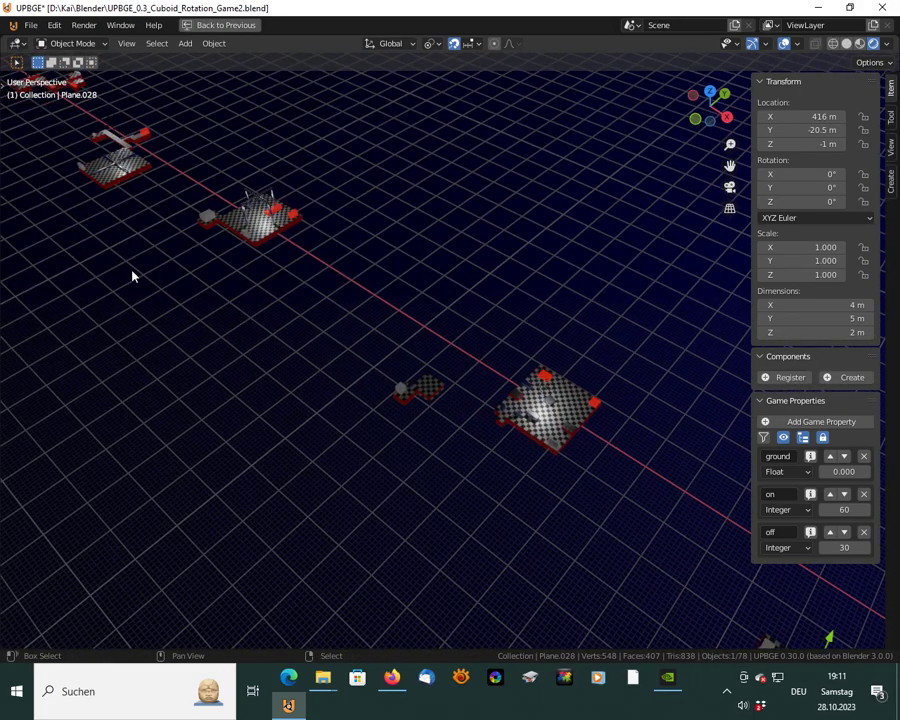
pyautogui.keyDown('shift'); pyautogui.moveTo(131, 275); pyautogui.dragTo(294, 345, button='middle'); pyautogui.keyUp('shift')
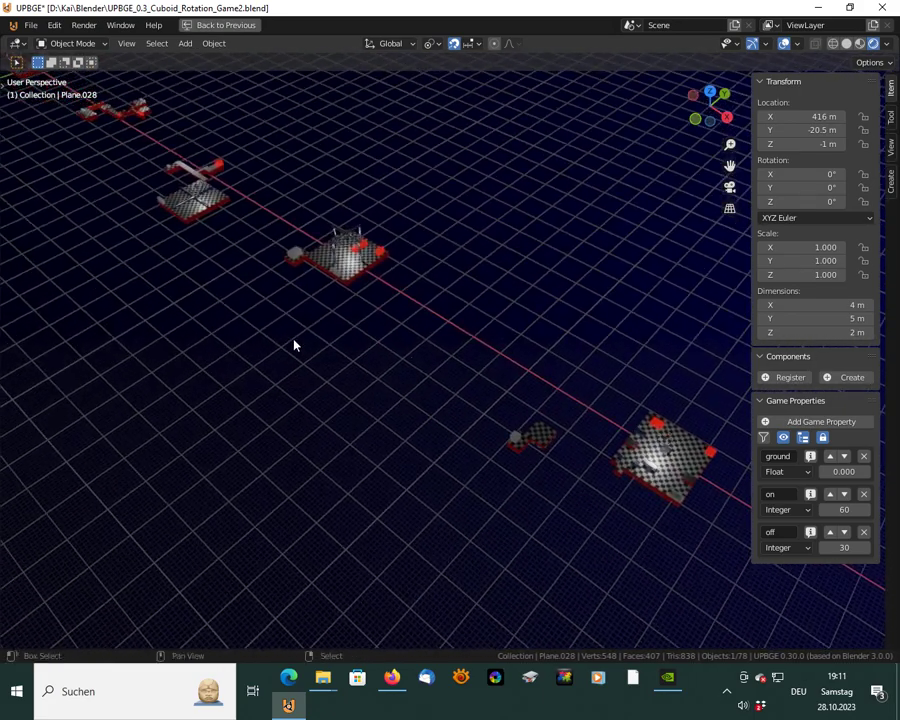
pyautogui.click(113, 115)
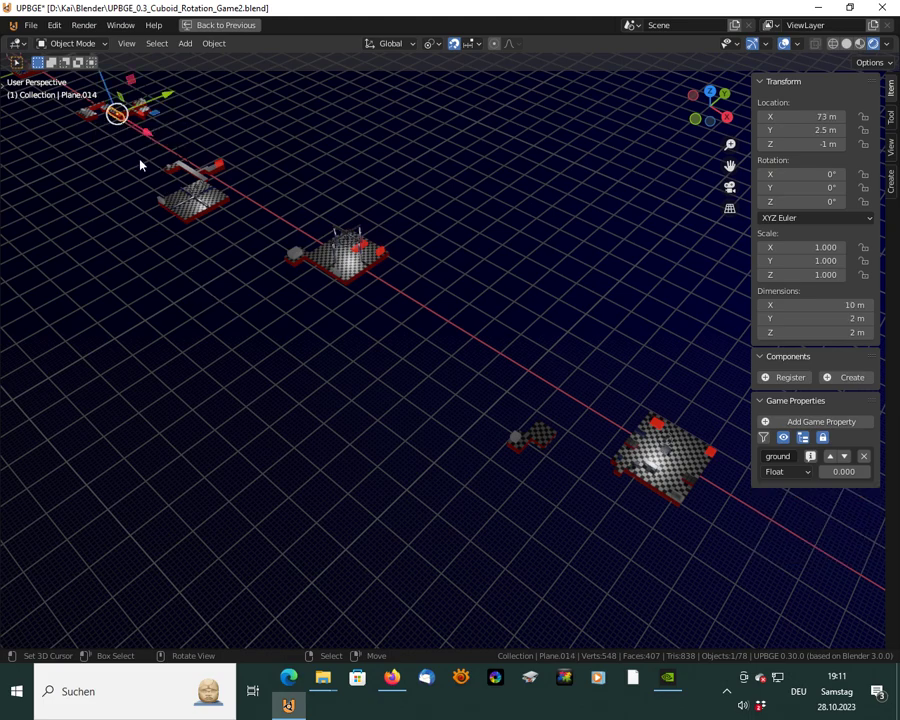
pyautogui.click(190, 173)
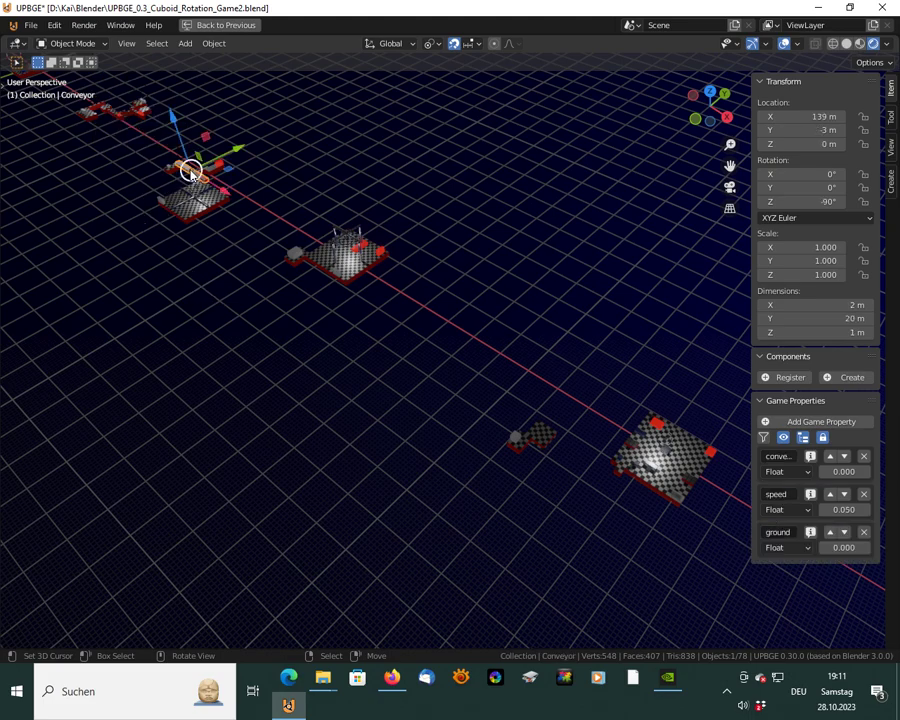
pyautogui.press('KP_Decimal')
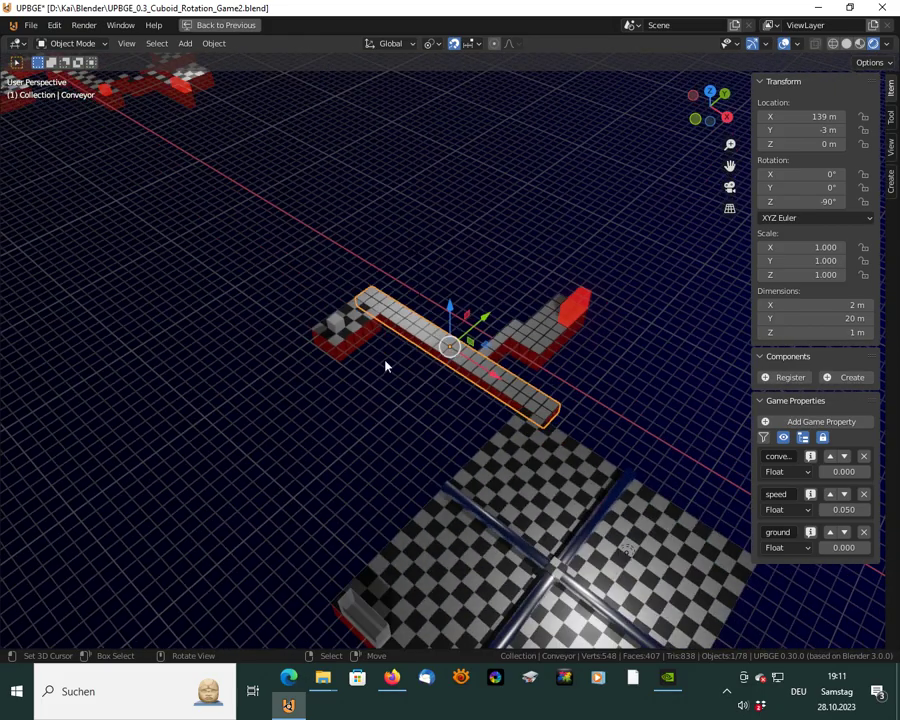
pyautogui.moveTo(386, 366); pyautogui.dragTo(444, 368, button='middle')
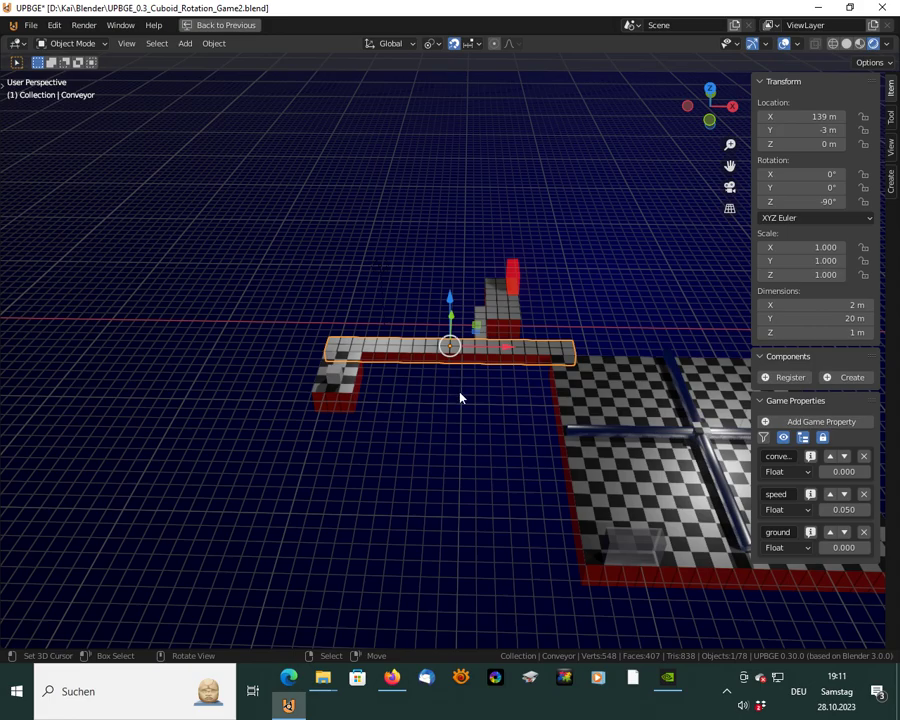
# Duplicate the conveyor in top view and place the copy by the level 6 platforms at X 419 m, Y -23 m
pyautogui.press('KP_7')
pyautogui.scroll(-6, 458, 396)
pyautogui.keyDown('shift'); pyautogui.moveTo(509, 410); pyautogui.dragTo(215, 426, button='middle'); pyautogui.keyUp('shift')
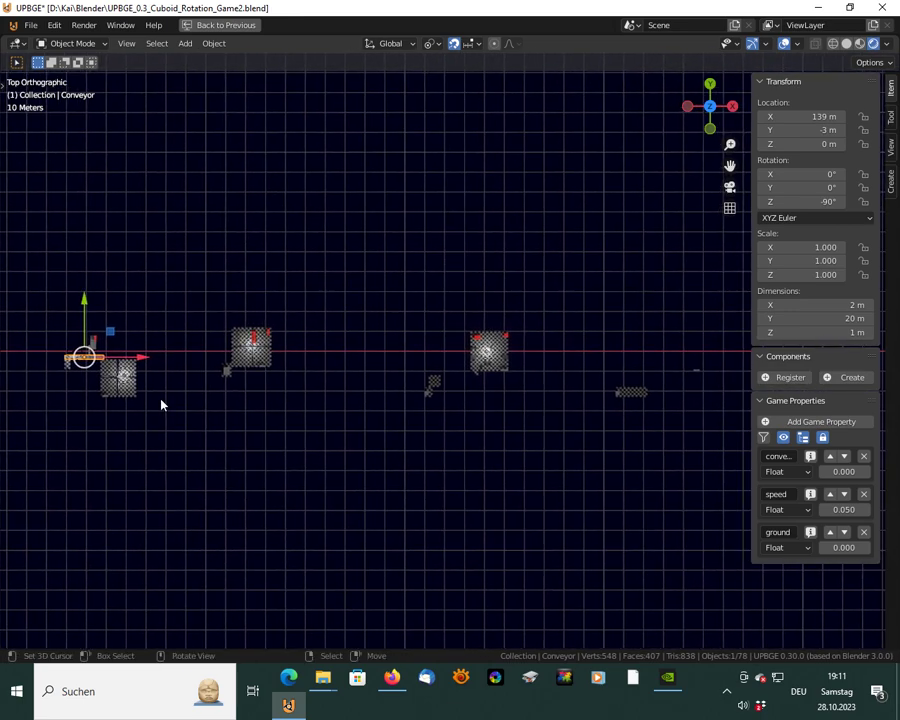
pyautogui.hotkey('shift', 'd')
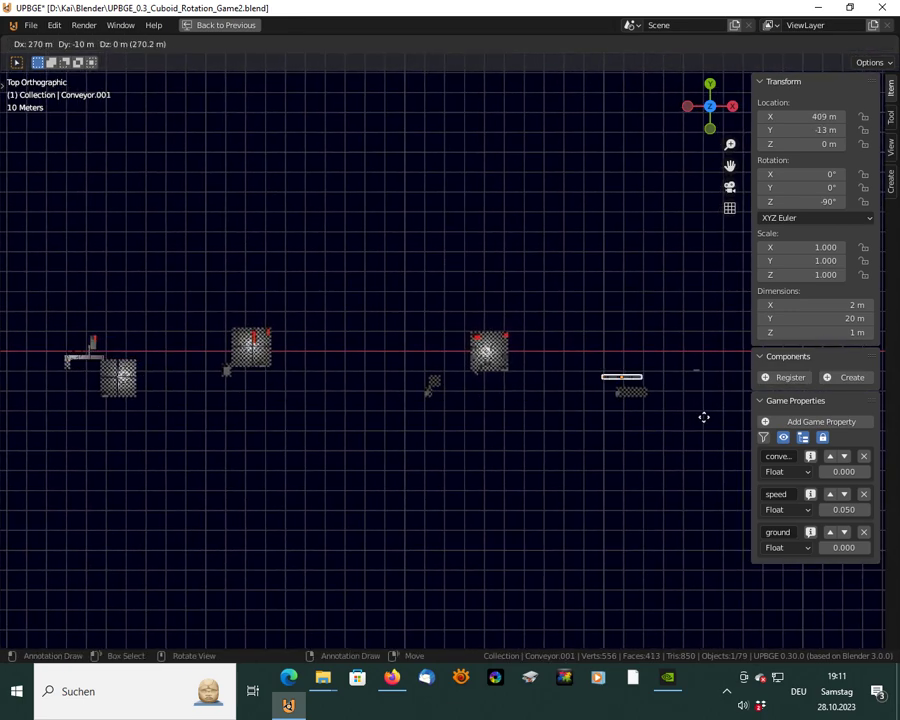
pyautogui.click(721, 439)
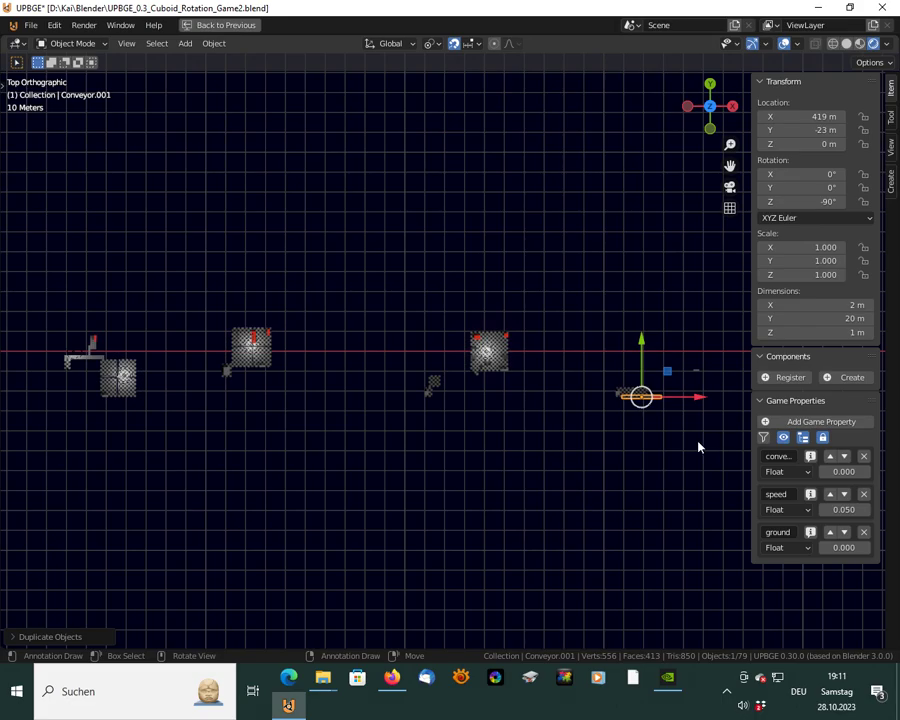
# Move the conveyor copy beside the platform row to X 420 m, Y -25 m, and run level 6 briefly to check it
pyautogui.press('KP_Decimal')
pyautogui.scroll(5, 534, 445)
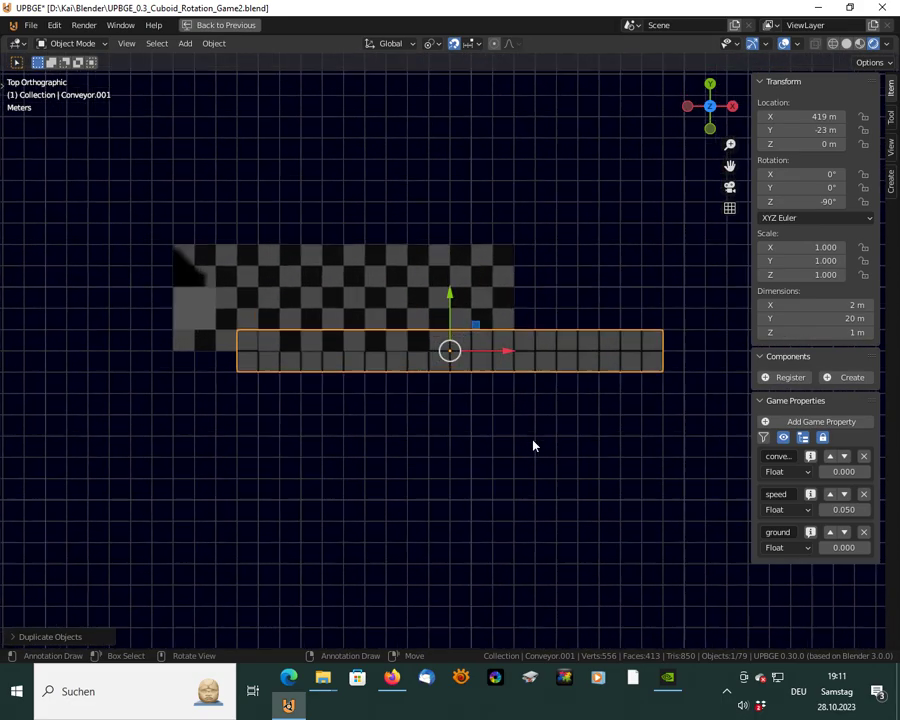
pyautogui.moveTo(538, 444); pyautogui.dragTo(441, 340, button='middle')
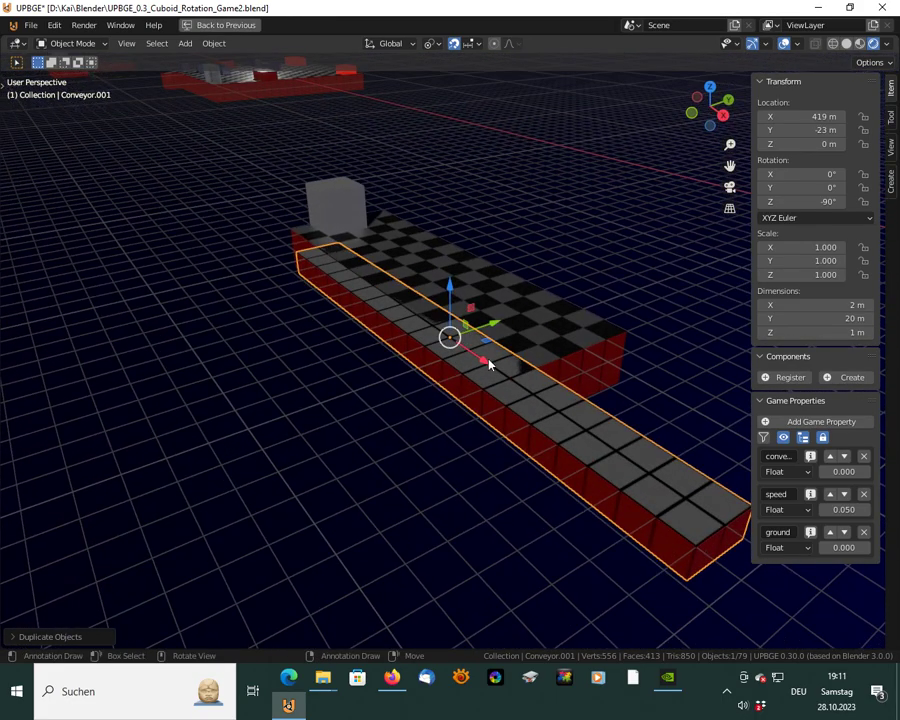
pyautogui.hotkey('shift', 'd')
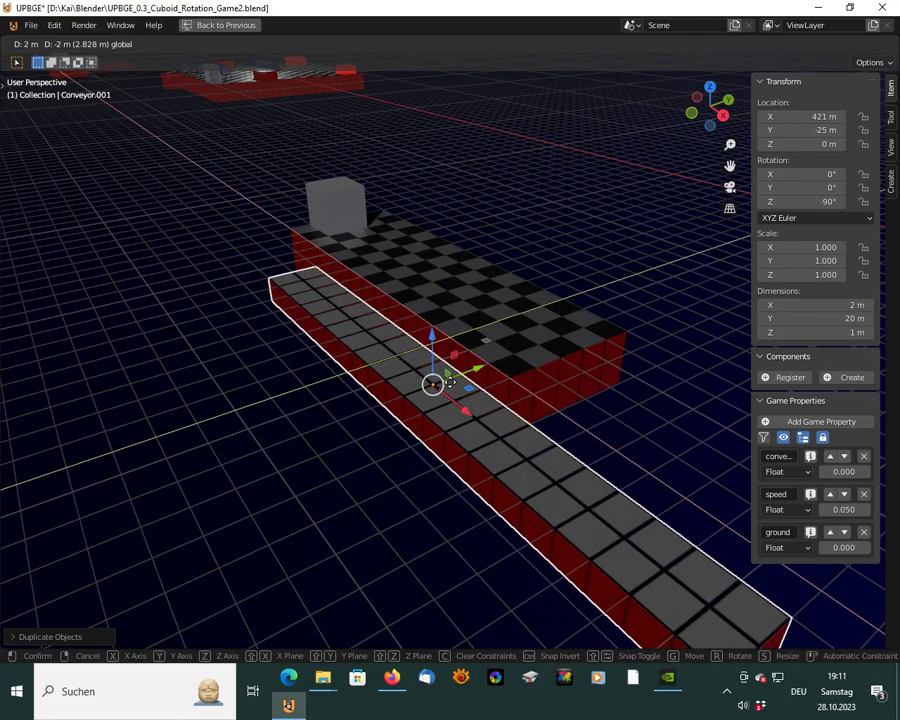
pyautogui.click(451, 377)
pyautogui.moveTo(451, 377); pyautogui.dragTo(621, 428, button='middle')
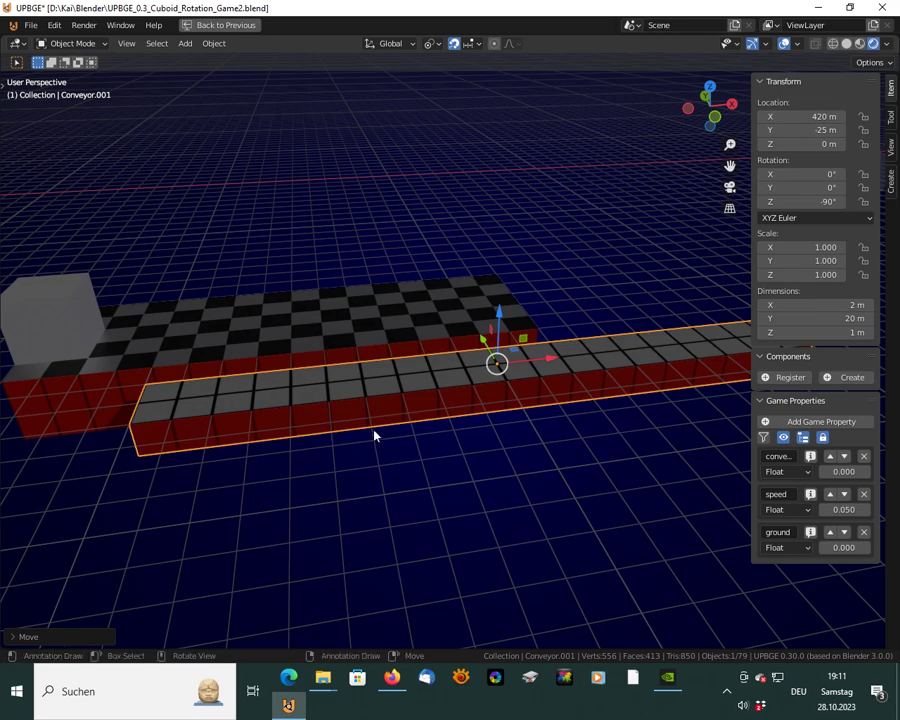
pyautogui.press('p')
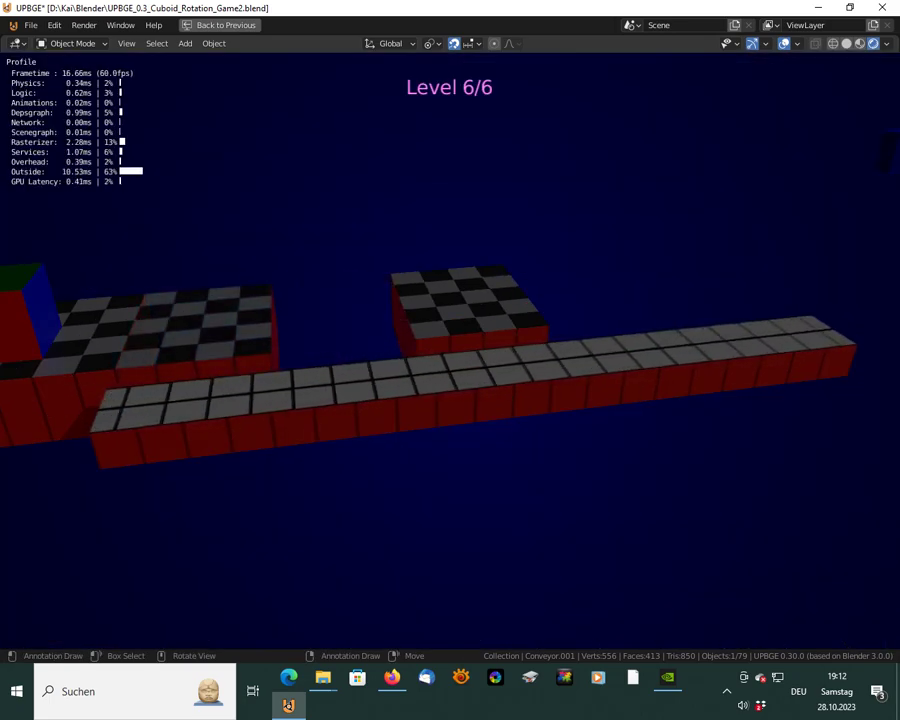
pyautogui.press('Escape')
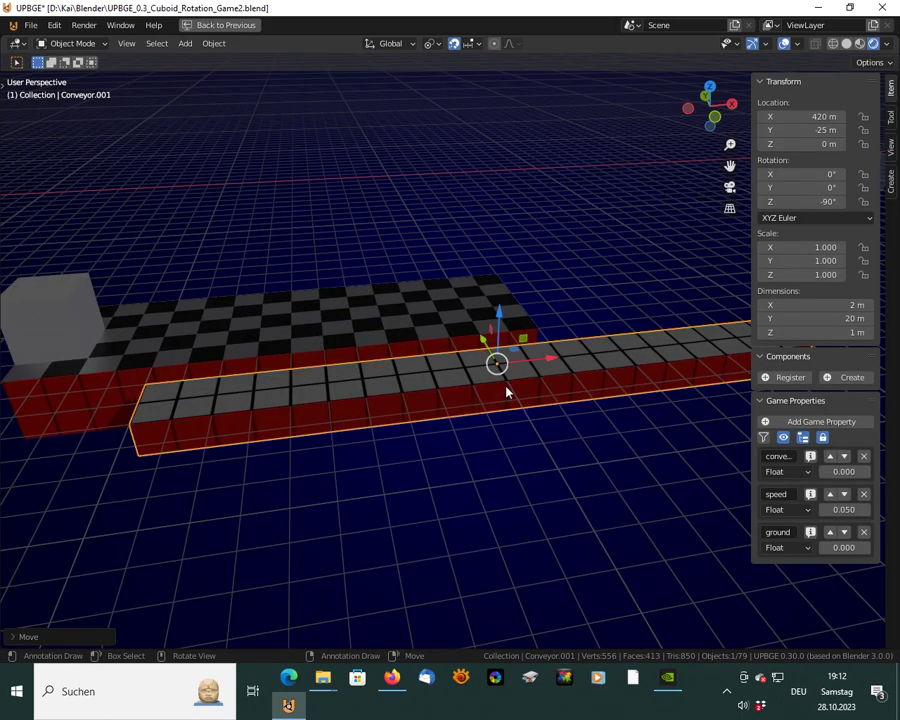
# Set the conveyor's Z rotation to 0° and move it along Y to -8 m so it leads away from the last solid platform
pyautogui.click(823, 202)
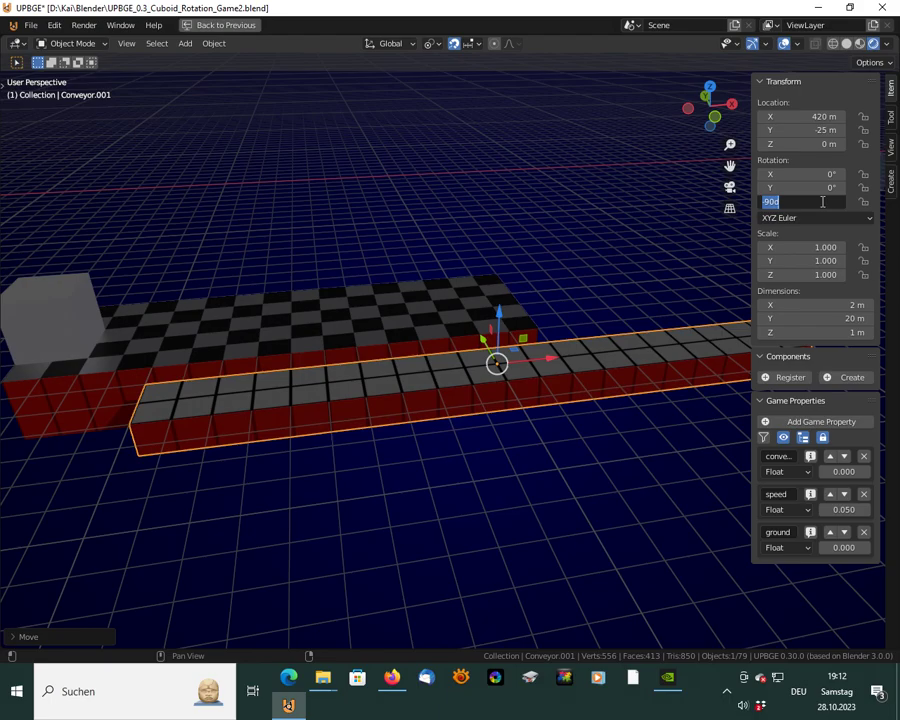
pyautogui.write('90')
pyautogui.press('Return')
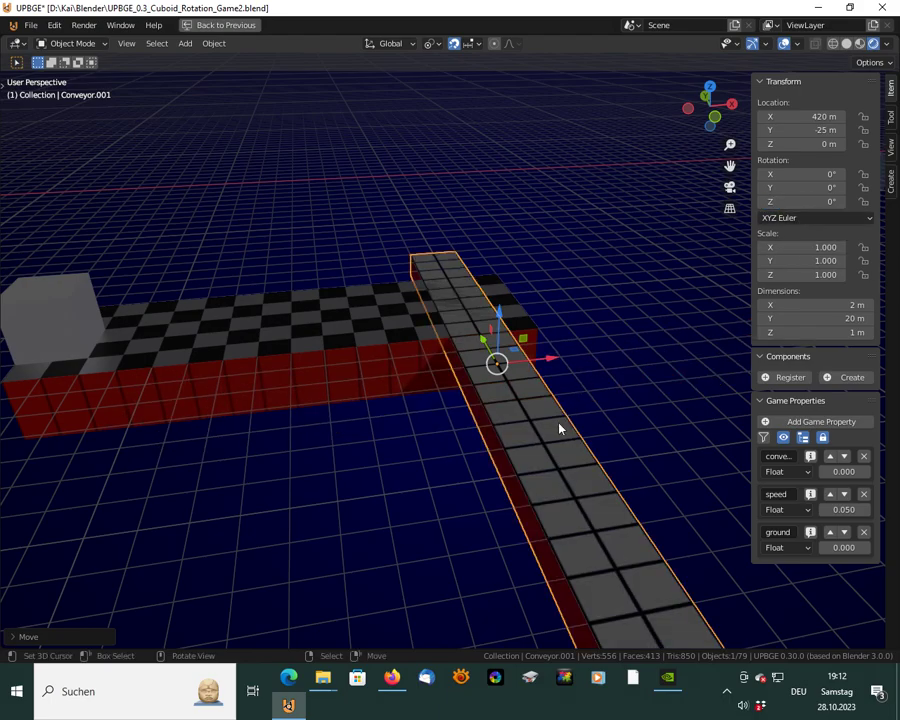
pyautogui.moveTo(561, 411); pyautogui.dragTo(444, 420, button='middle')
pyautogui.moveTo(453, 383); pyautogui.dragTo(787, 234)
pyautogui.moveTo(500, 396); pyautogui.dragTo(583, 402, button='middle')
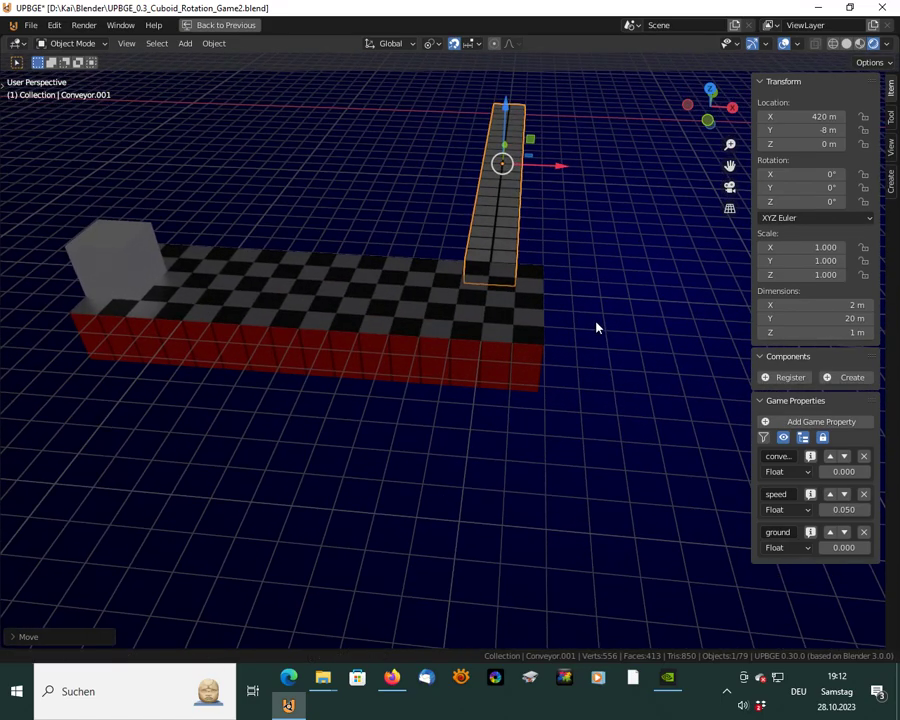
pyautogui.moveTo(595, 327); pyautogui.dragTo(507, 445, button='middle')
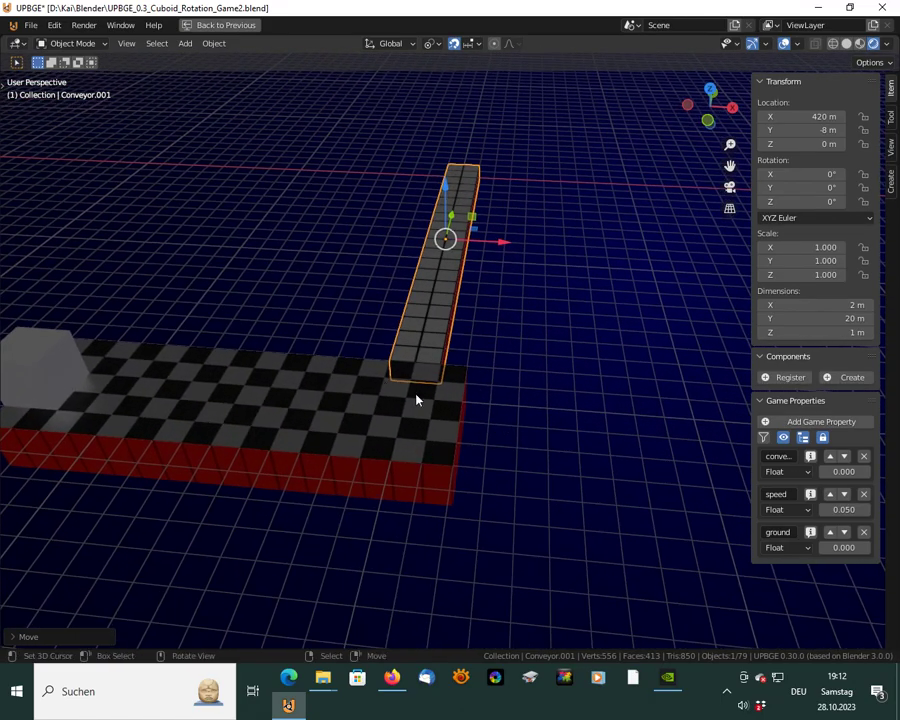
pyautogui.keyDown('shift'); pyautogui.moveTo(378, 427); pyautogui.dragTo(480, 430, button='middle'); pyautogui.keyUp('shift')
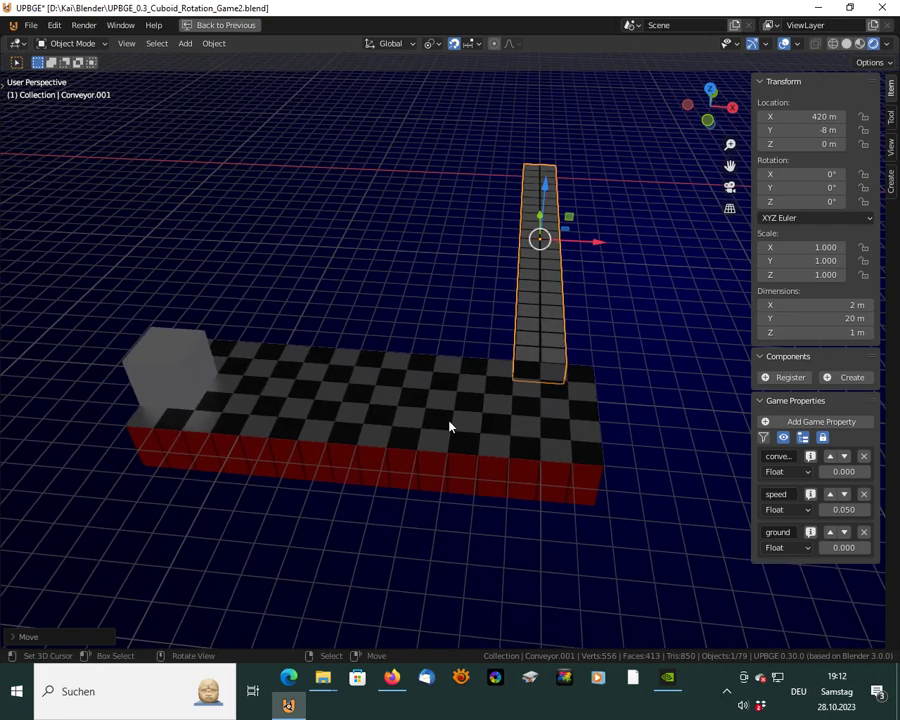
# Run level 6, roll the cuboid over the blinking platforms to the solid platform at the conveyor, and end the game
pyautogui.press('p')
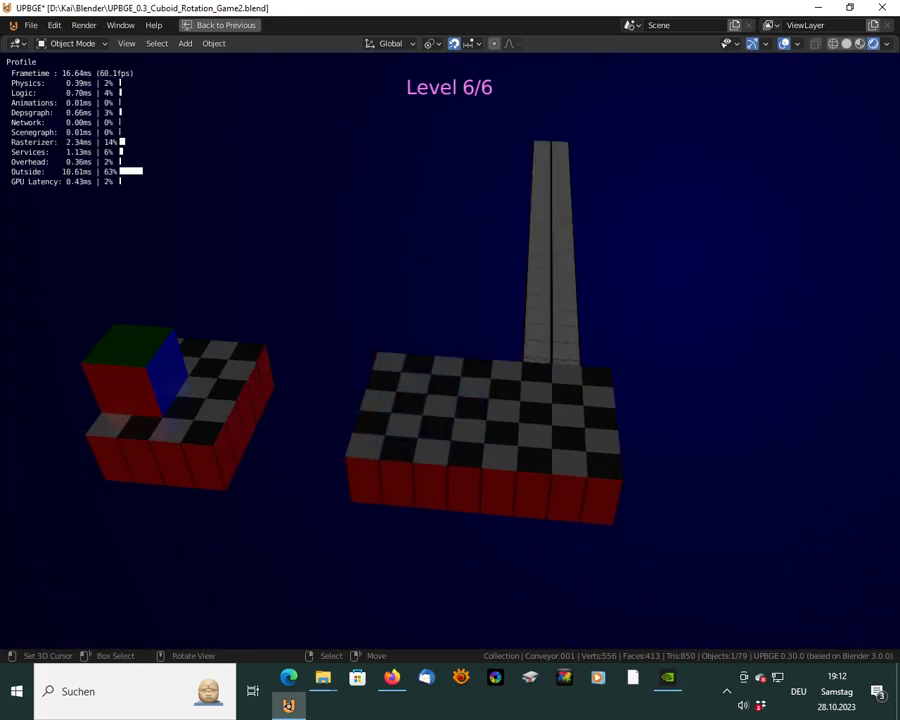
pyautogui.press('Right')
pyautogui.press('Right')
pyautogui.press('Right')
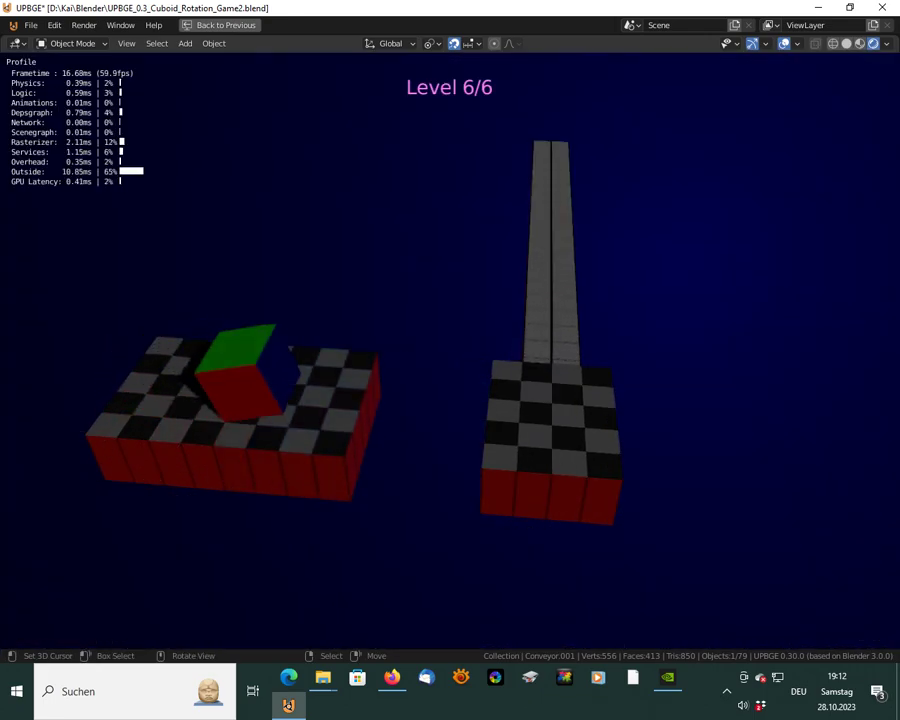
pyautogui.press('Right')
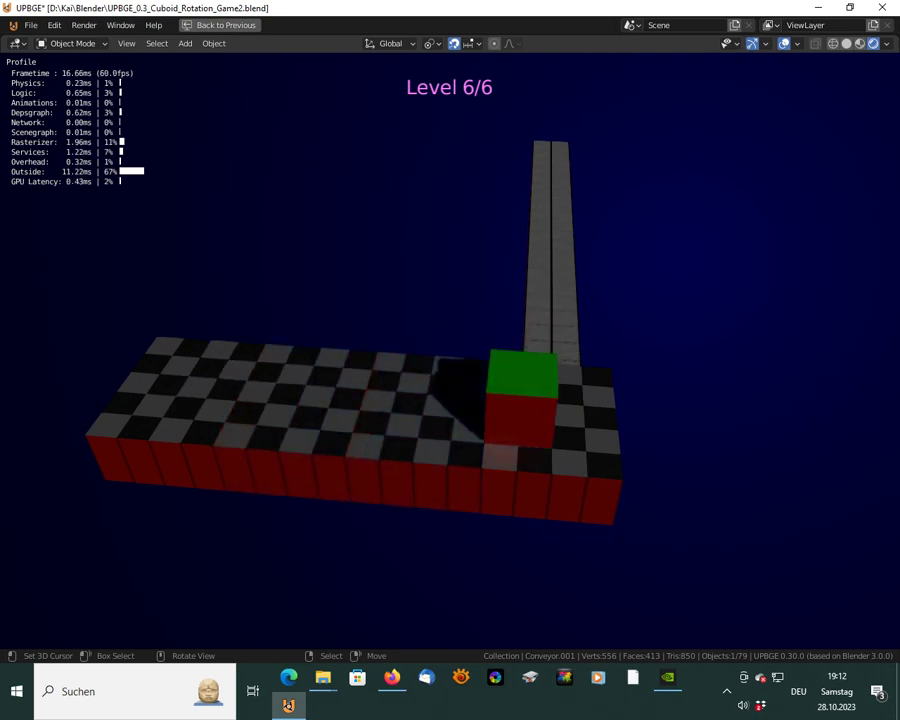
pyautogui.press('Escape')
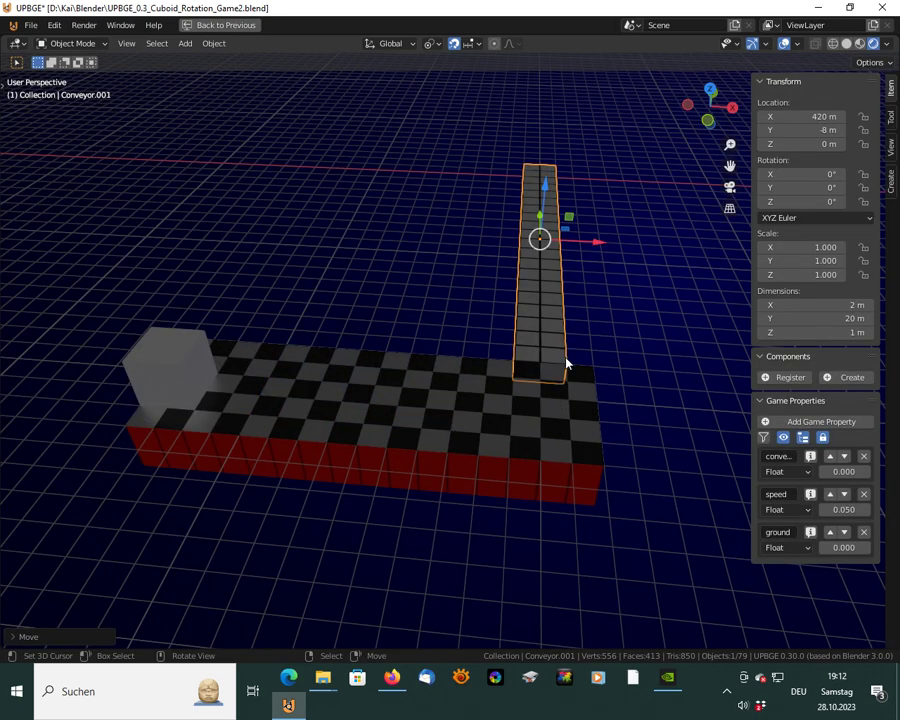
# Shift the conveyor 1 m along X to 421 m
pyautogui.moveTo(601, 248); pyautogui.dragTo(614, 248)
pyautogui.moveTo(612, 352); pyautogui.dragTo(334, 373, button='middle')
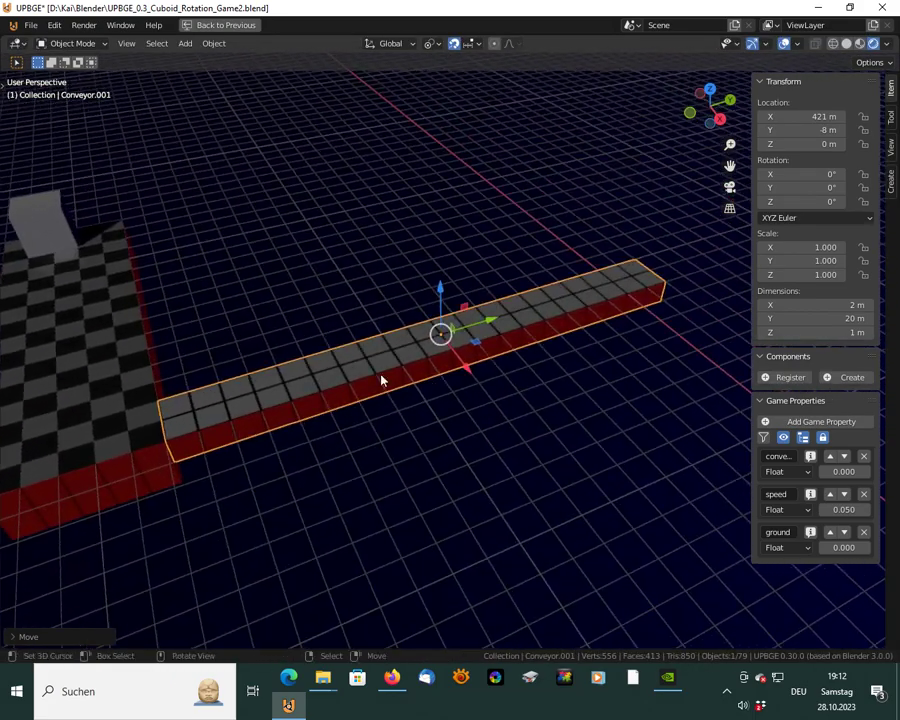
# Shorten the conveyor by about 4 m, moving the end face farthest from the solid platform inward along Y
pyautogui.moveTo(581, 376); pyautogui.dragTo(438, 432, button='middle')
pyautogui.scroll(3, 440, 436)
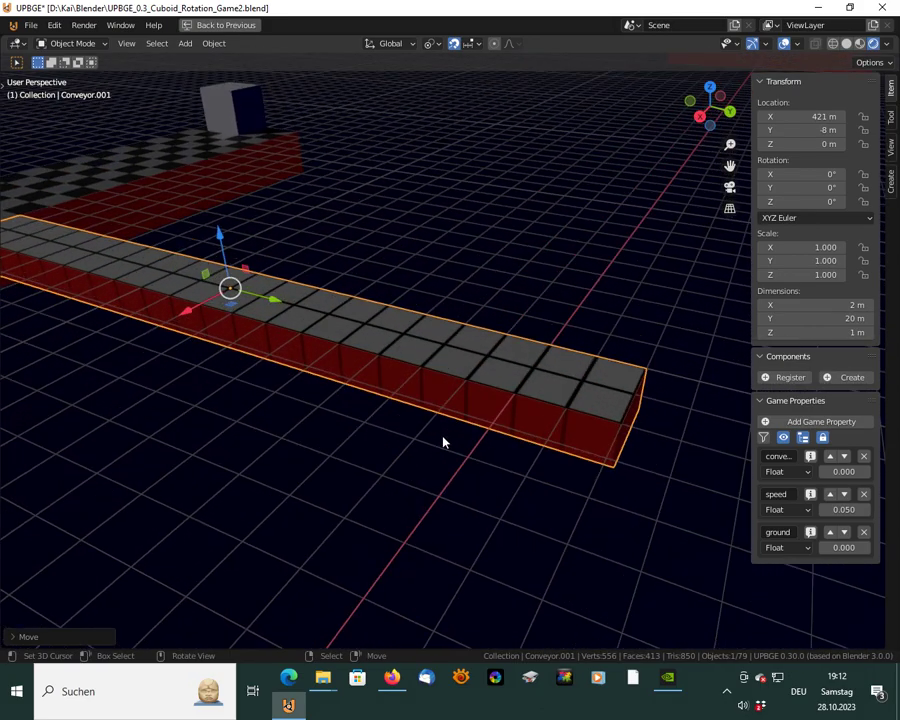
pyautogui.scroll(-2, 480, 488)
pyautogui.moveTo(472, 486); pyautogui.dragTo(458, 464, button='middle')
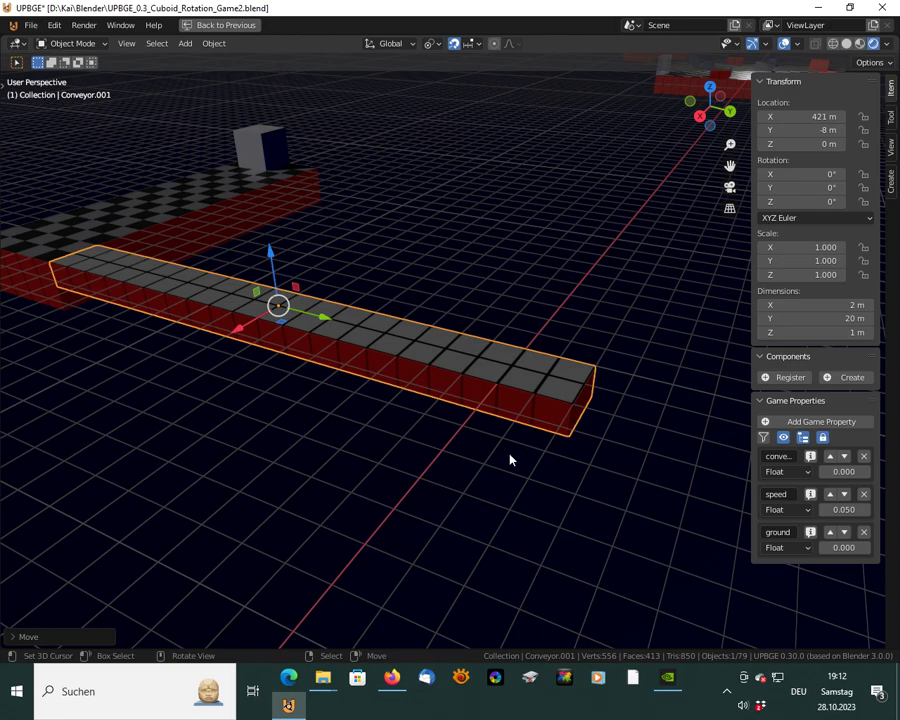
pyautogui.press('Tab')
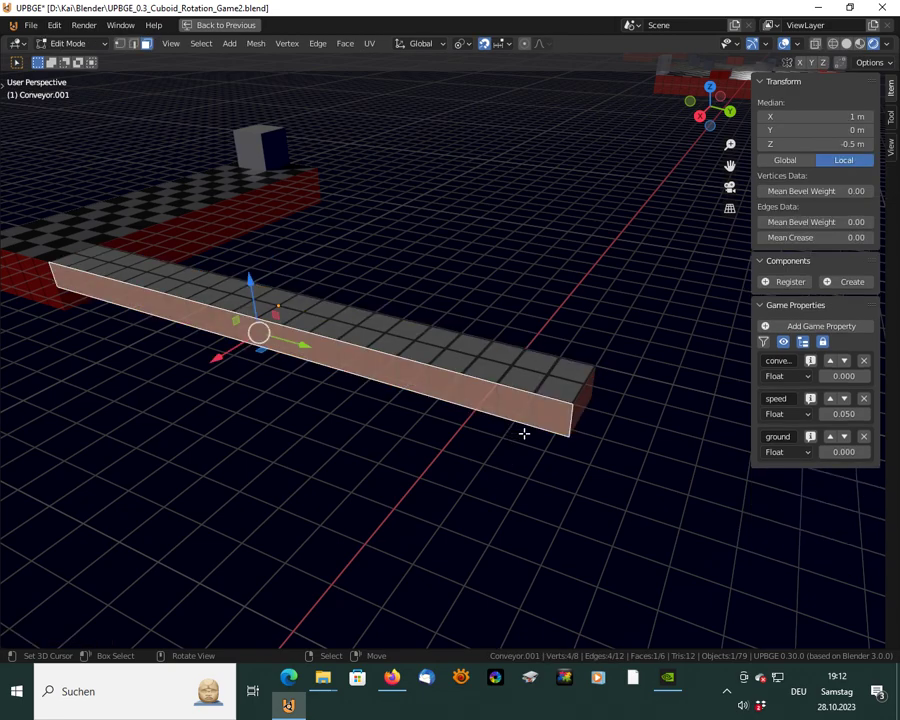
pyautogui.click(580, 403)
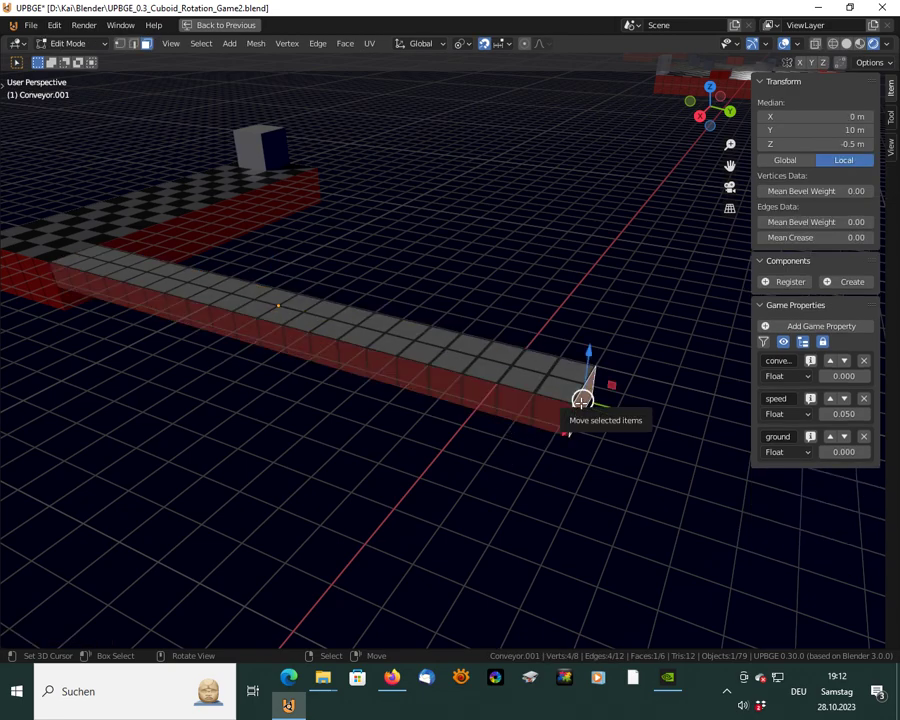
pyautogui.click(891, 118)
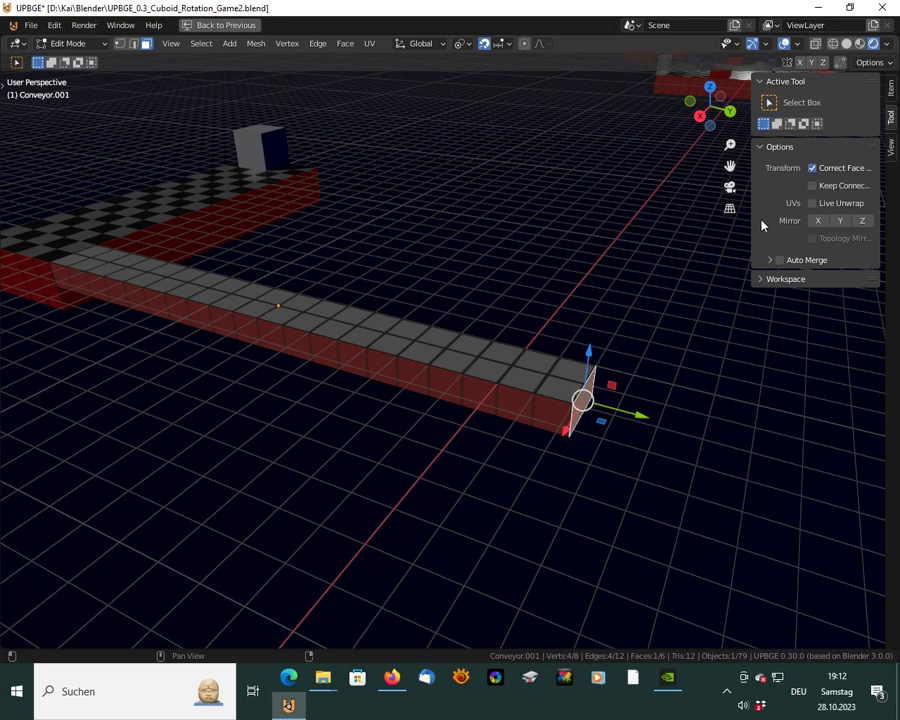
pyautogui.moveTo(640, 416); pyautogui.dragTo(500, 396)
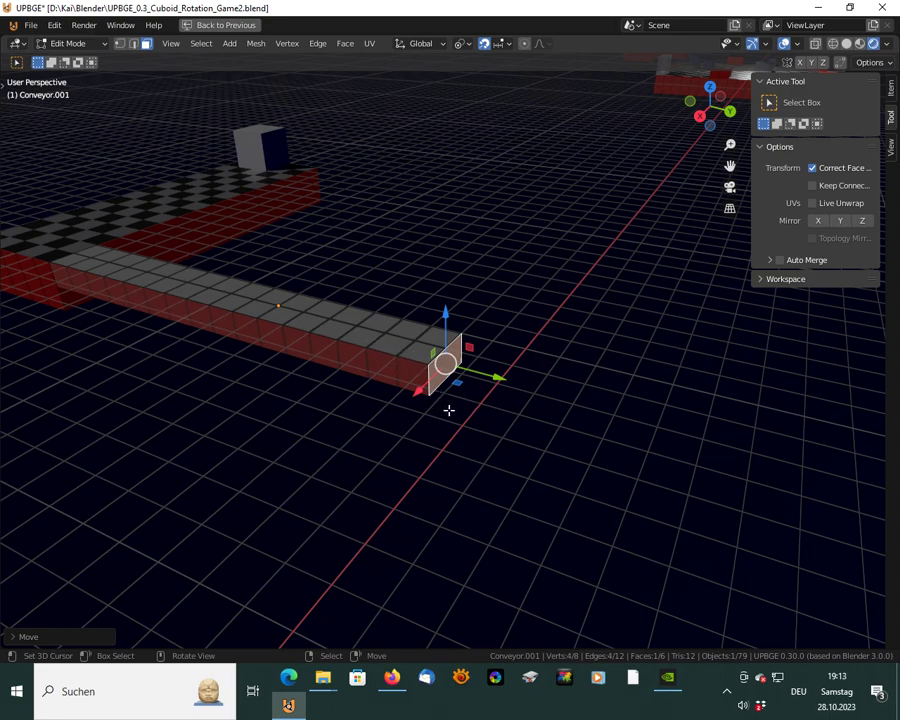
pyautogui.press('Tab')
# Examine the translucent enemy blocks on the previous level's checkered board
pyautogui.moveTo(160, 416); pyautogui.dragTo(583, 303, button='middle')
pyautogui.scroll(-4, 583, 310)
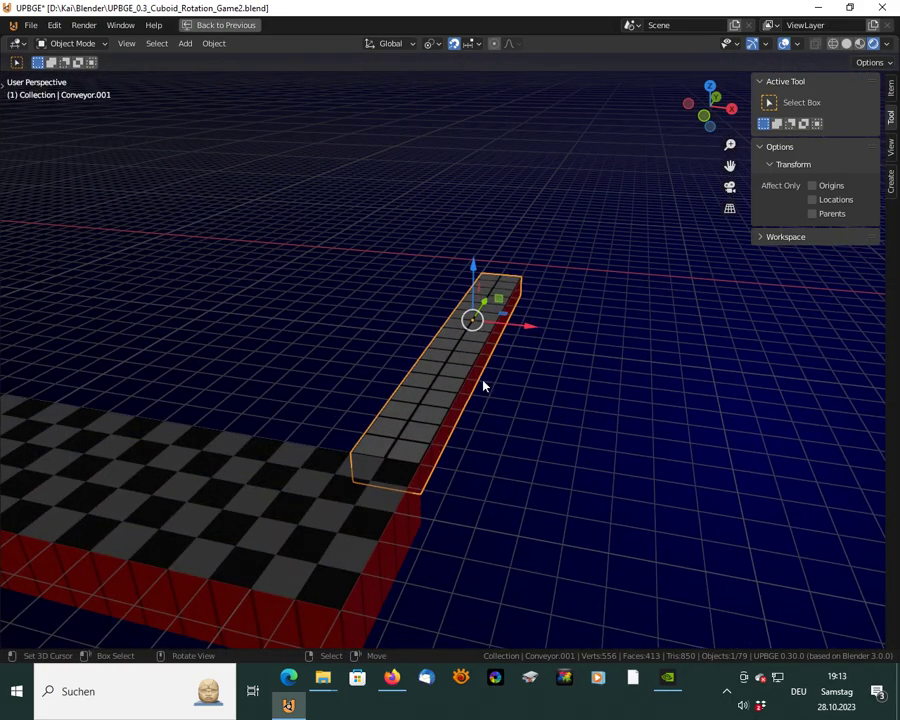
pyautogui.moveTo(492, 378); pyautogui.dragTo(426, 400, button='middle')
pyautogui.moveTo(201, 325); pyautogui.dragTo(464, 373, button='middle')
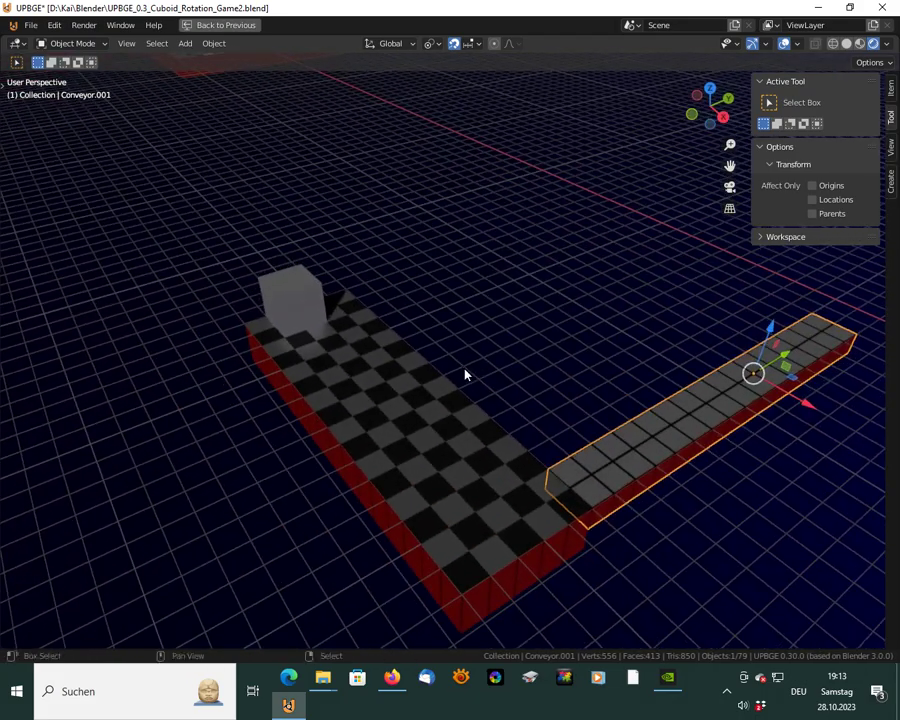
pyautogui.scroll(-3, 466, 374)
pyautogui.keyDown('shift'); pyautogui.moveTo(319, 255); pyautogui.dragTo(454, 448, button='middle'); pyautogui.keyUp('shift')
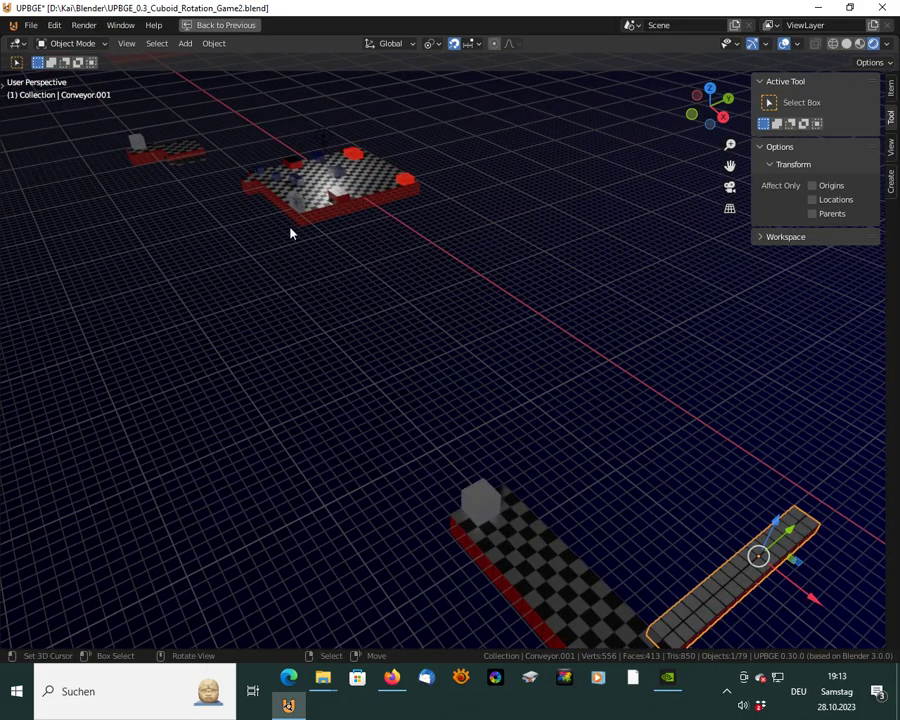
pyautogui.click(279, 181)
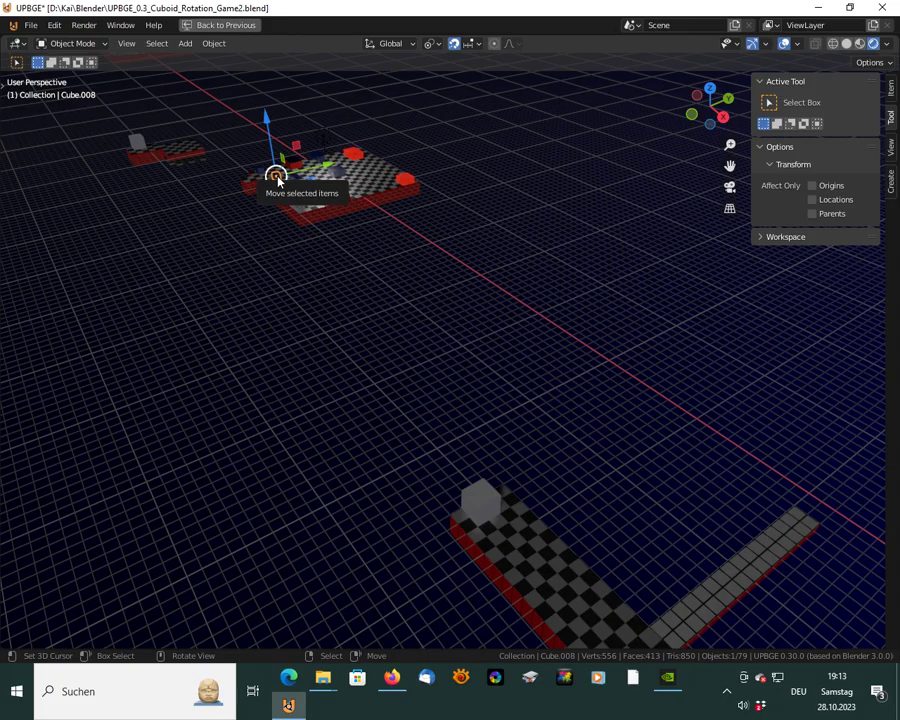
pyautogui.press('KP_Decimal')
pyautogui.scroll(-10, 356, 296)
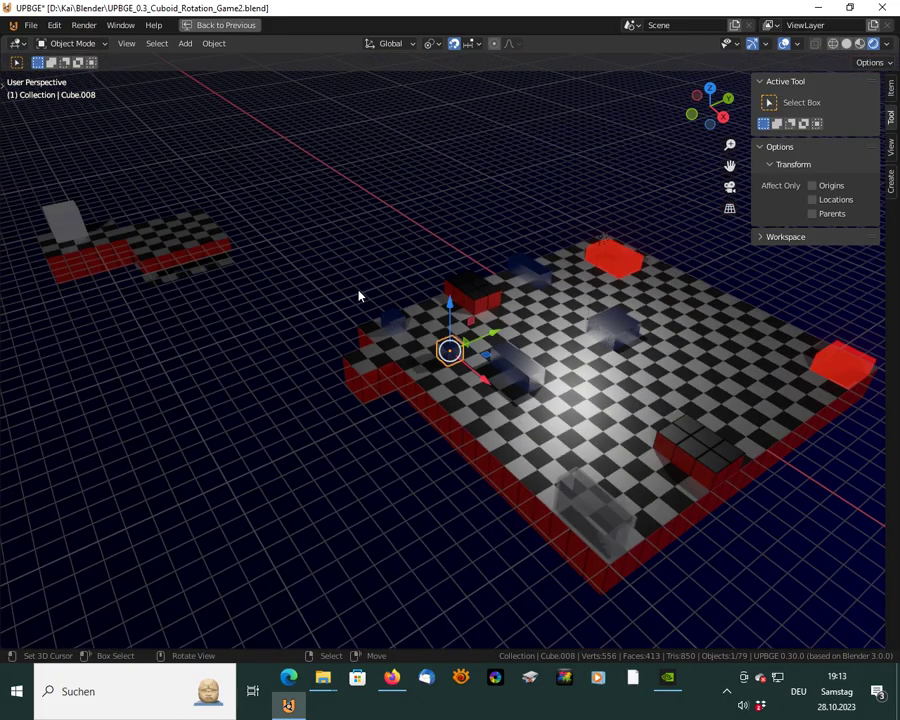
pyautogui.moveTo(330, 381); pyautogui.dragTo(491, 367, button='middle')
pyautogui.scroll(6, 491, 367)
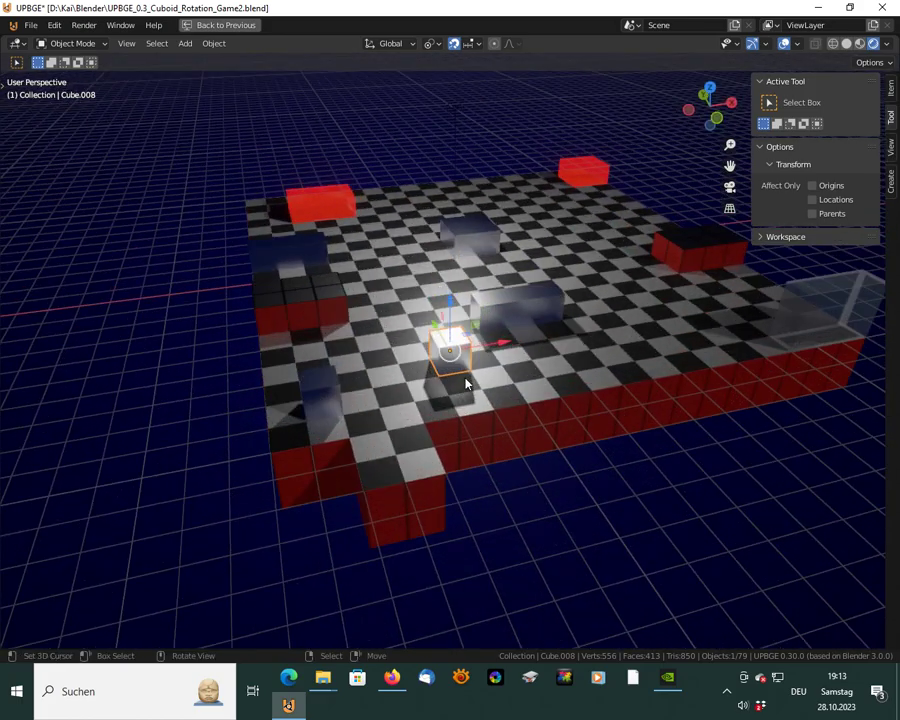
pyautogui.scroll(-3, 484, 405)
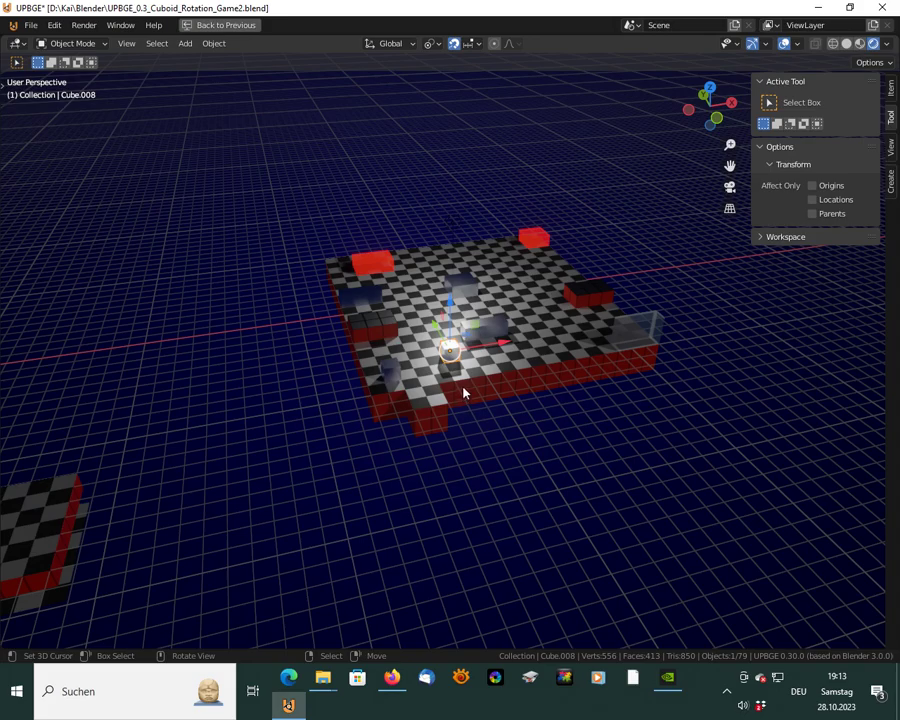
pyautogui.scroll(5, 463, 393)
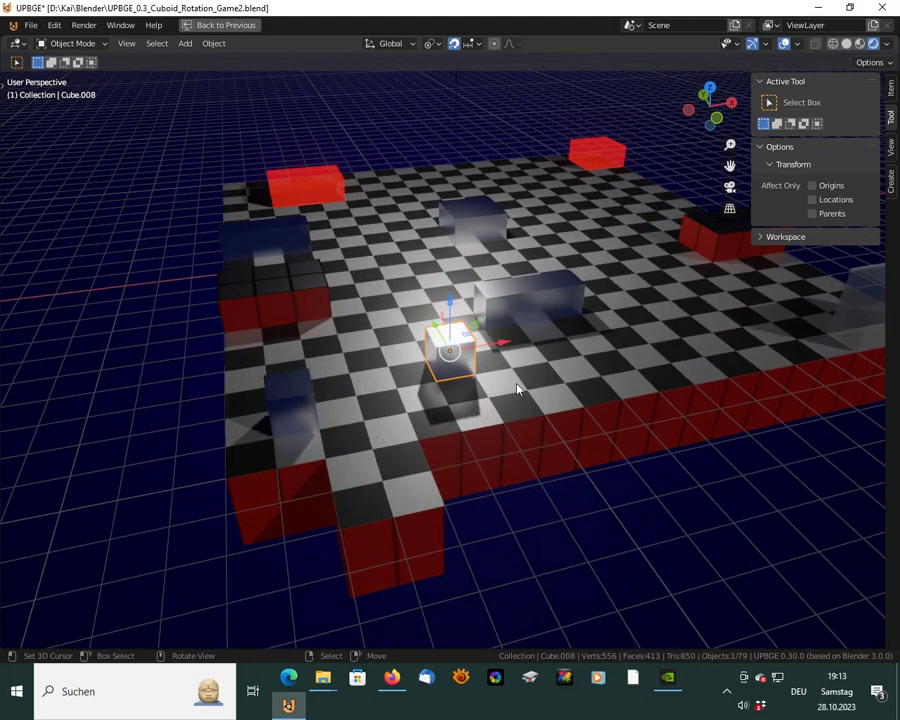
pyautogui.moveTo(630, 375); pyautogui.dragTo(420, 377, button='middle')
# Duplicate the previous level's 3 m long enemy block and place the copy on level 6's conveyor at X 421.5 m, Y -11.5 m
pyautogui.click(335, 308)
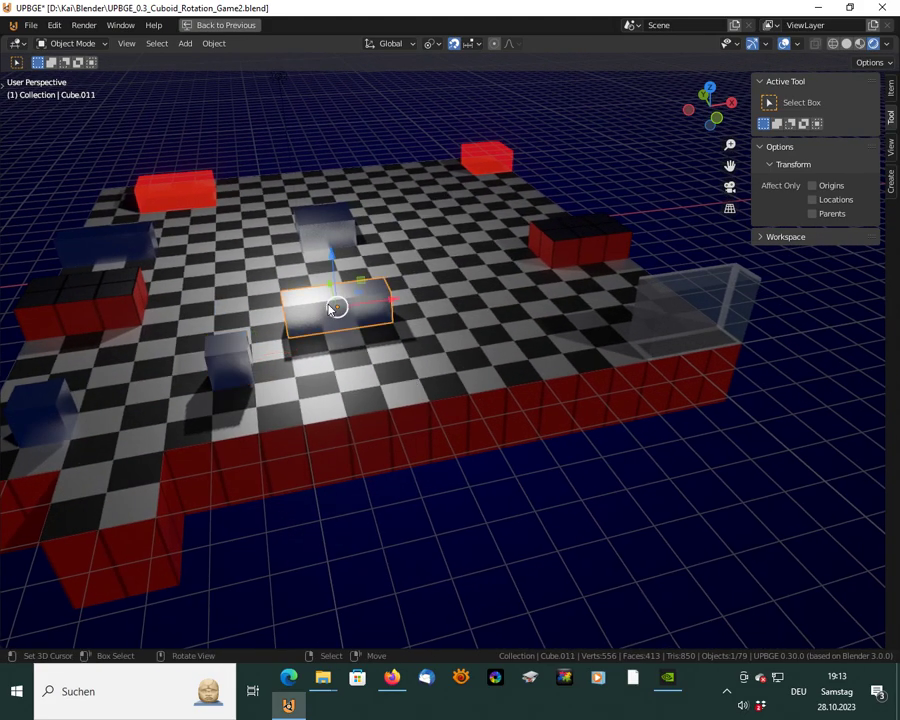
pyautogui.scroll(-3, 345, 347)
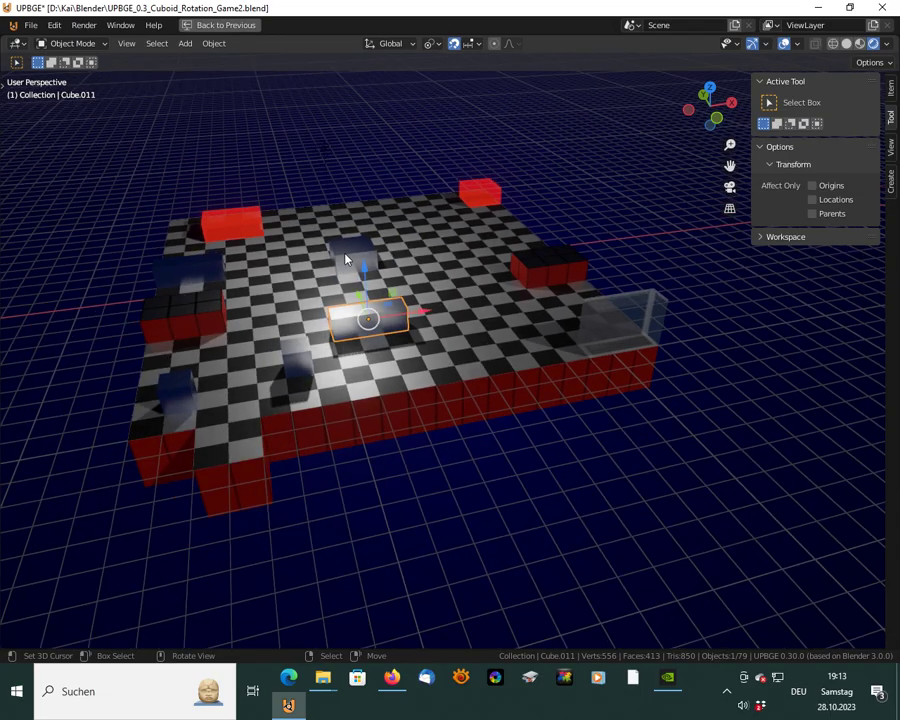
pyautogui.click(345, 259)
pyautogui.moveTo(345, 259); pyautogui.dragTo(410, 364, button='middle')
pyautogui.click(463, 372)
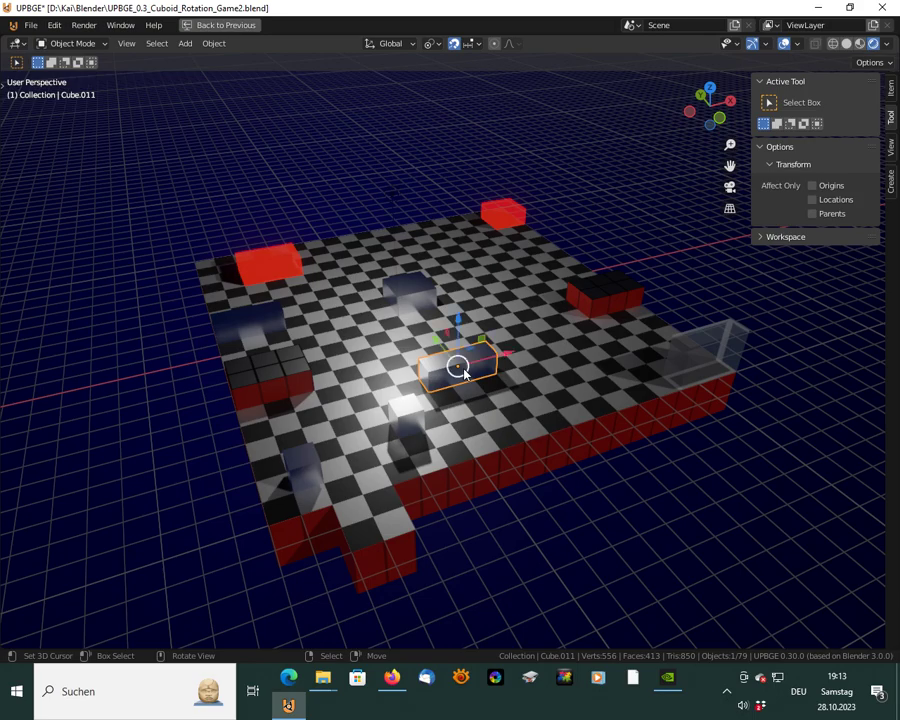
pyautogui.scroll(-3, 464, 372)
pyautogui.keyDown('shift'); pyautogui.moveTo(578, 396); pyautogui.dragTo(387, 410, button='middle'); pyautogui.keyUp('shift')
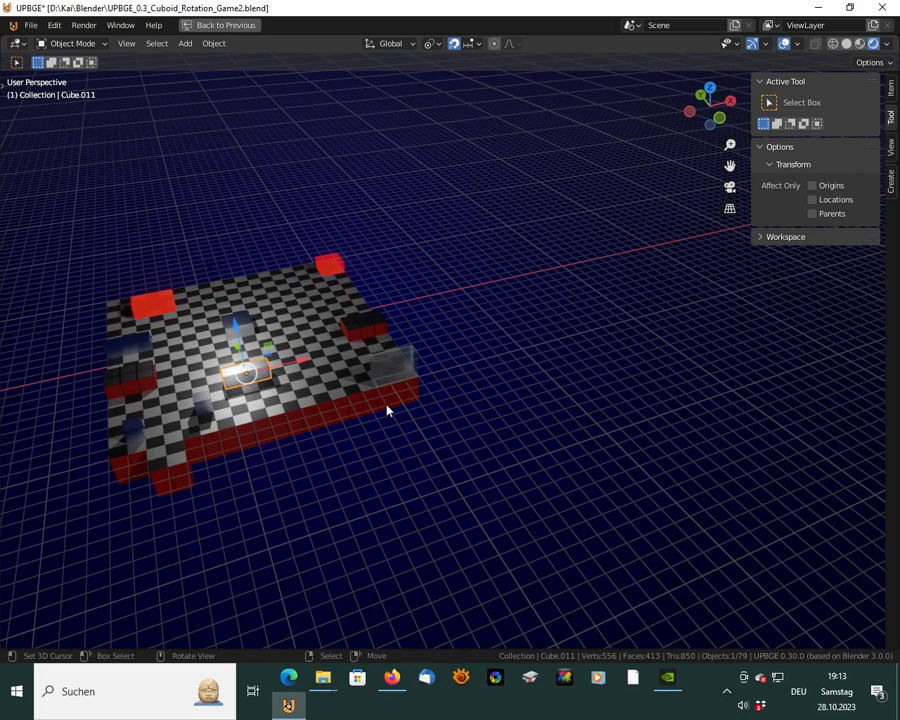
pyautogui.scroll(-2, 388, 408)
pyautogui.keyDown('shift'); pyautogui.moveTo(577, 376); pyautogui.dragTo(370, 425, button='middle'); pyautogui.keyUp('shift')
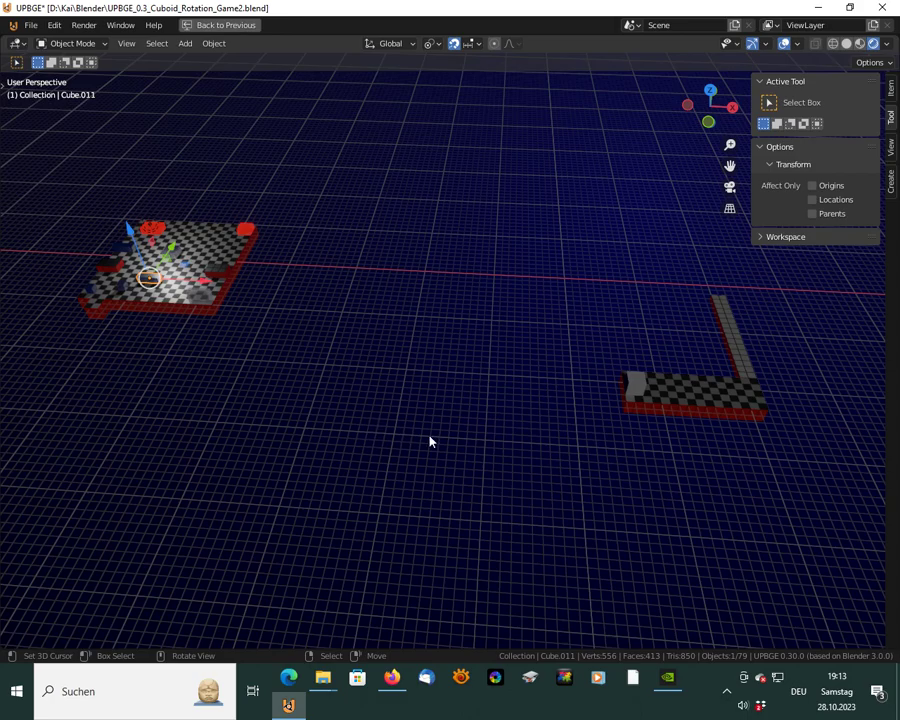
pyautogui.press('KP_7')
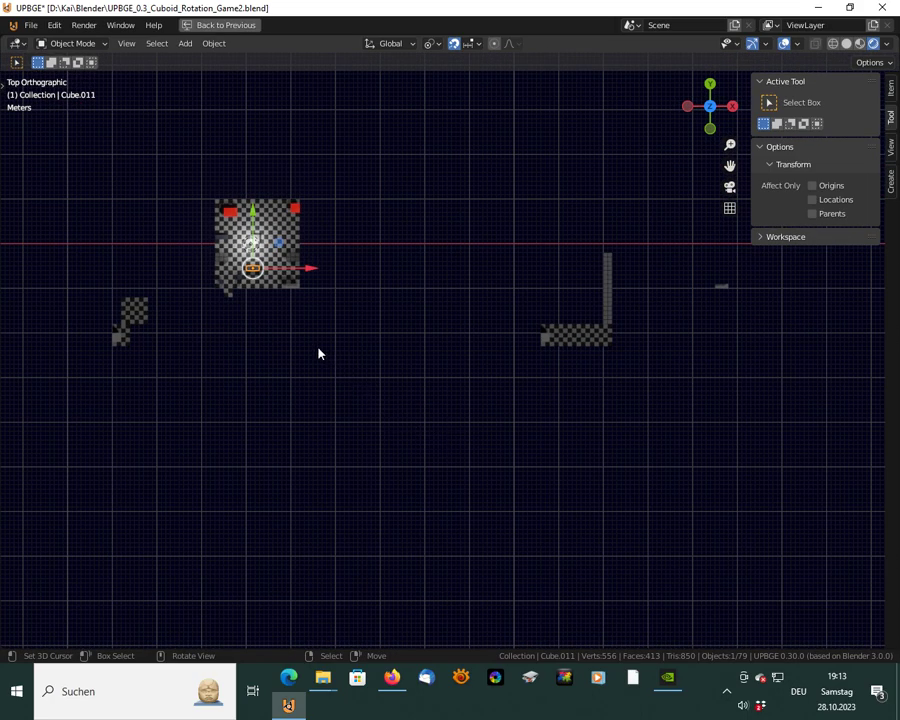
pyautogui.hotkey('shift', 'd')
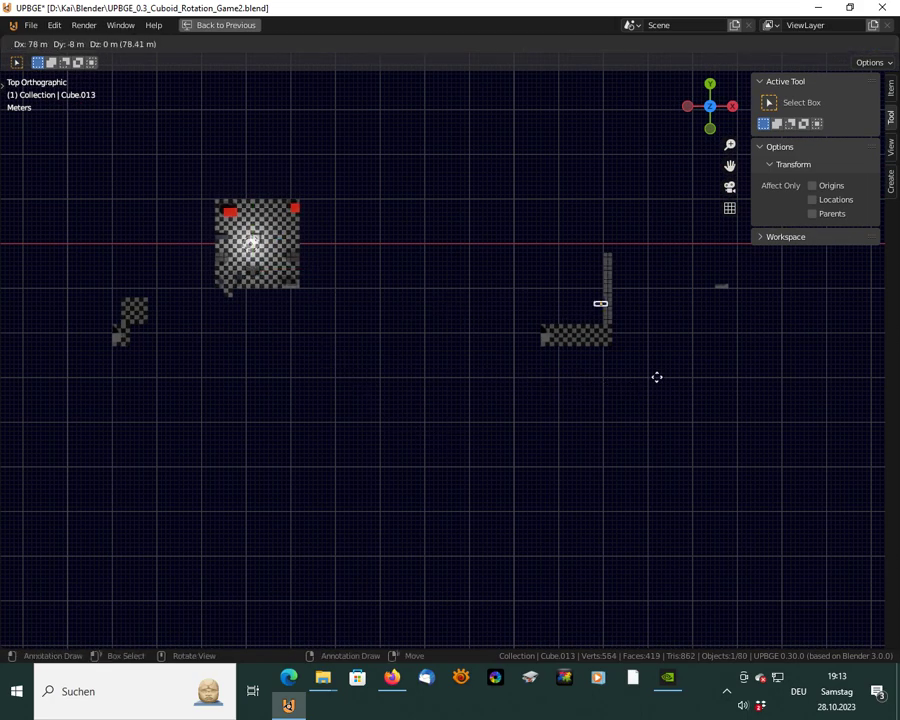
pyautogui.click(667, 368)
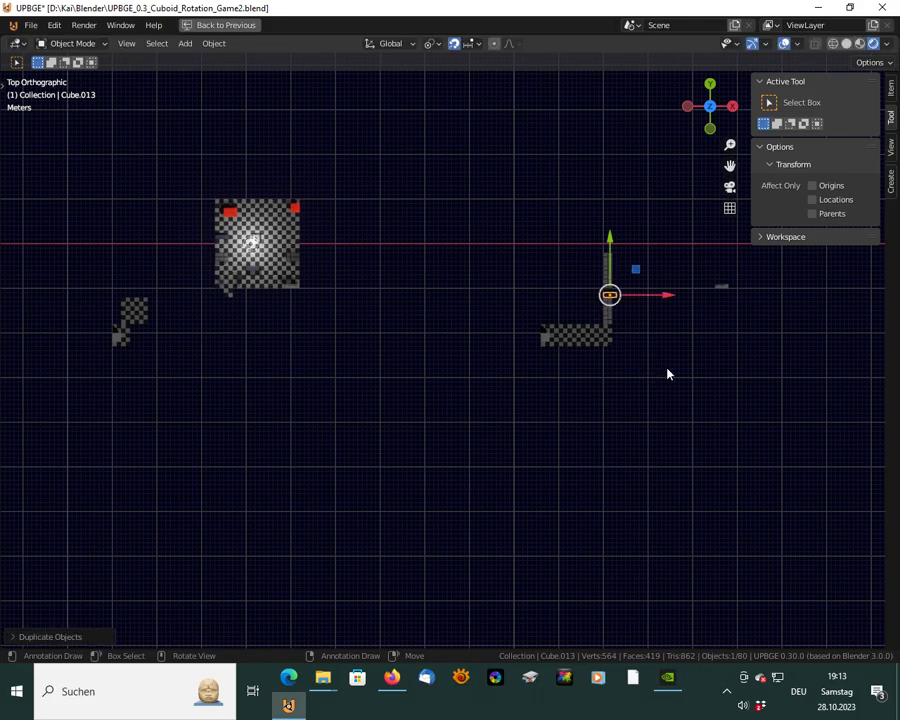
# Set the X scale of the enemy block copy on the conveyor to 2
pyautogui.press('KP_Decimal')
pyautogui.scroll(4, 595, 430)
pyautogui.moveTo(573, 458); pyautogui.dragTo(528, 346, button='middle')
pyautogui.scroll(-5, 528, 346)
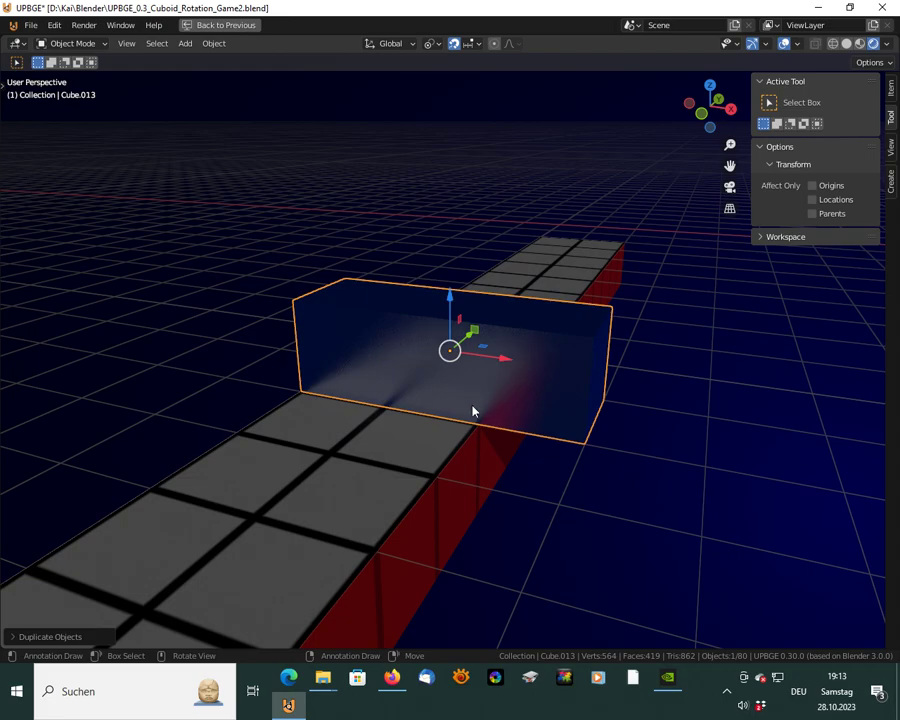
pyautogui.moveTo(391, 442); pyautogui.dragTo(478, 410, button='middle')
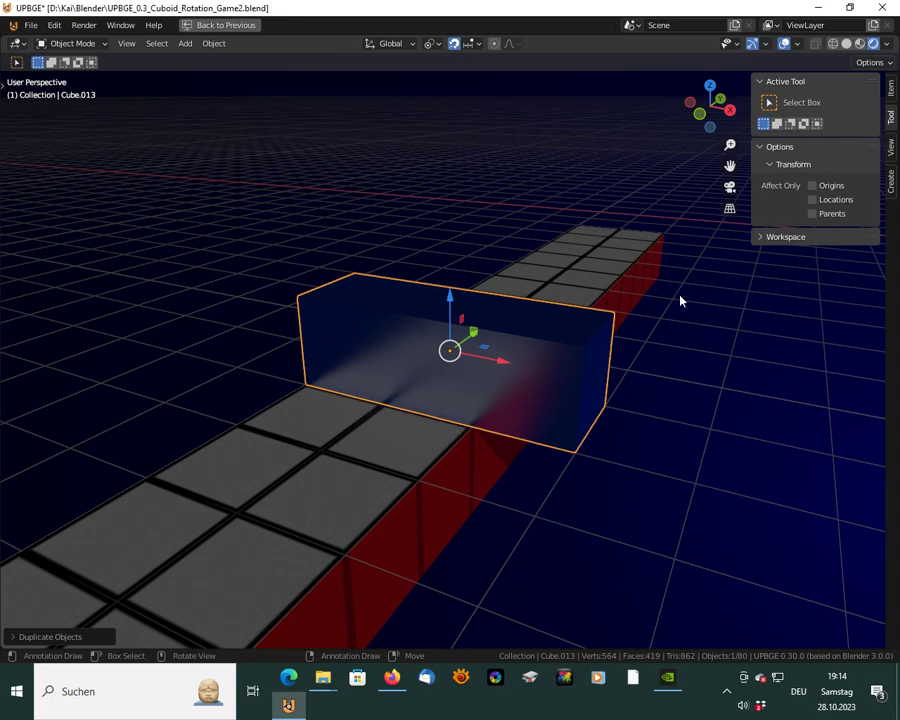
pyautogui.click(891, 88)
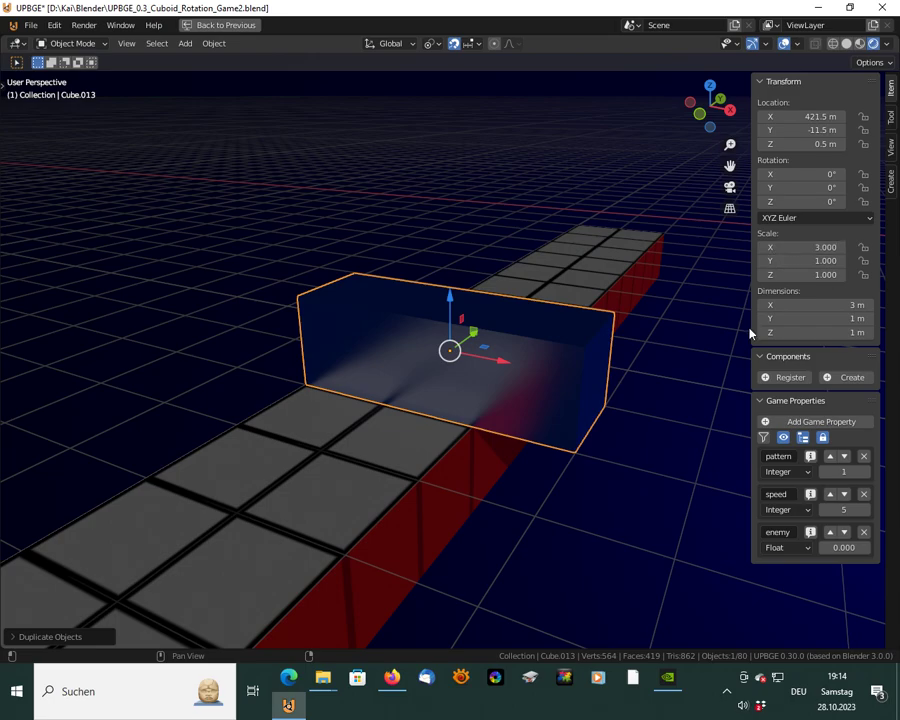
pyautogui.click(826, 247)
pyautogui.write('2')
pyautogui.press('Return')
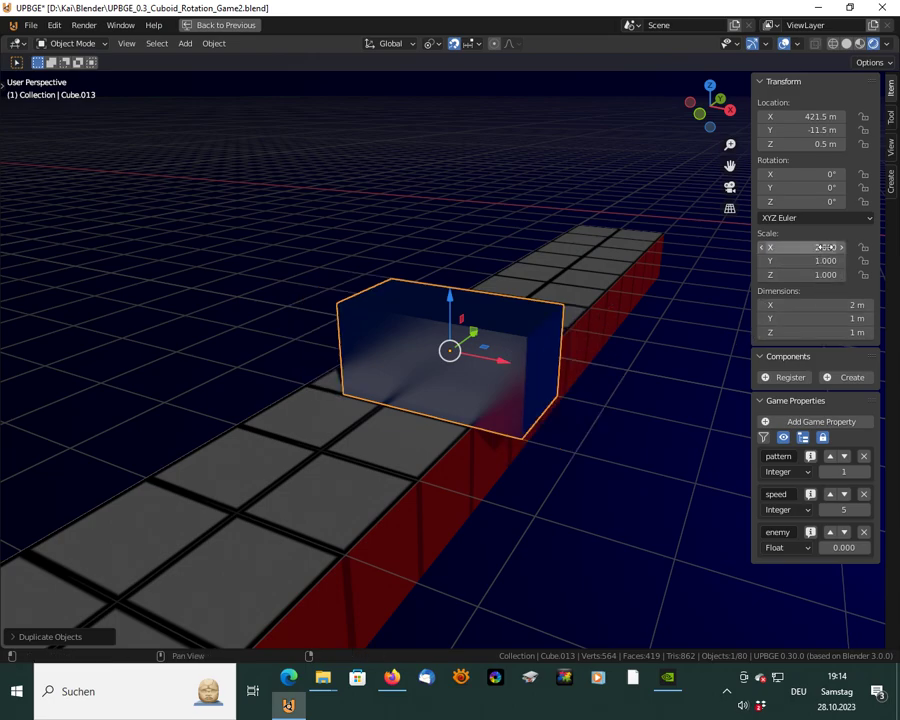
# Center the enemy block on the conveyor at X 421 m and raise it to Z 1.5 m
pyautogui.moveTo(417, 420); pyautogui.dragTo(462, 415, button='middle')
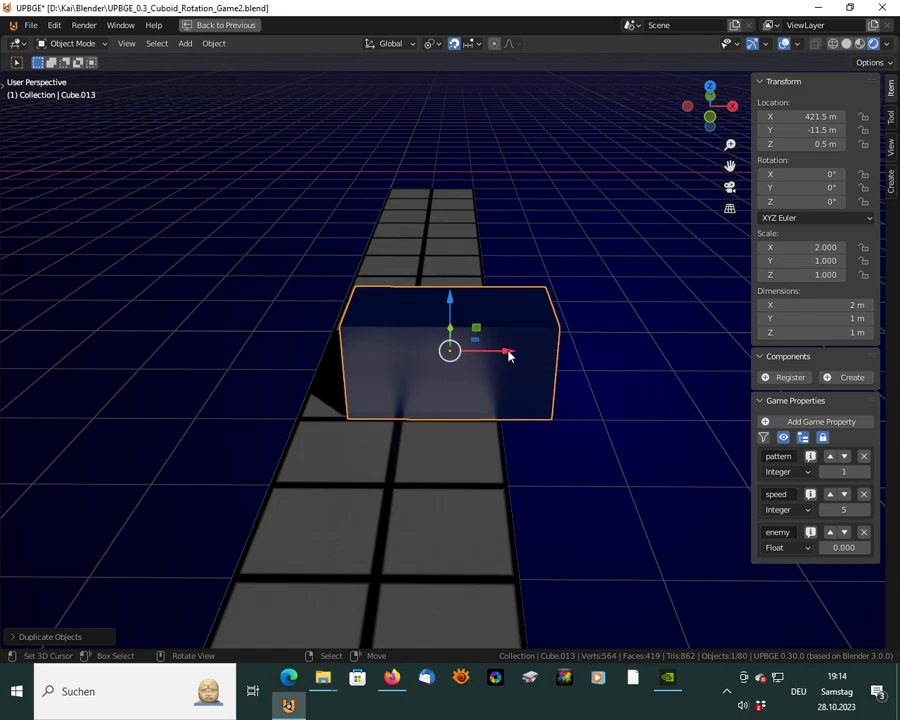
pyautogui.moveTo(509, 353); pyautogui.dragTo(127, 378)
pyautogui.moveTo(69, 384); pyautogui.dragTo(10, 382)
pyautogui.moveTo(354, 448); pyautogui.dragTo(387, 408, button='middle')
pyautogui.moveTo(424, 290); pyautogui.dragTo(434, 252)
pyautogui.moveTo(394, 396); pyautogui.dragTo(430, 417, button='middle')
# Duplicate the previous level's raised 3 by 2 m ground block and move the copy along X to 416.5 m
pyautogui.moveTo(340, 480); pyautogui.dragTo(212, 392, button='middle')
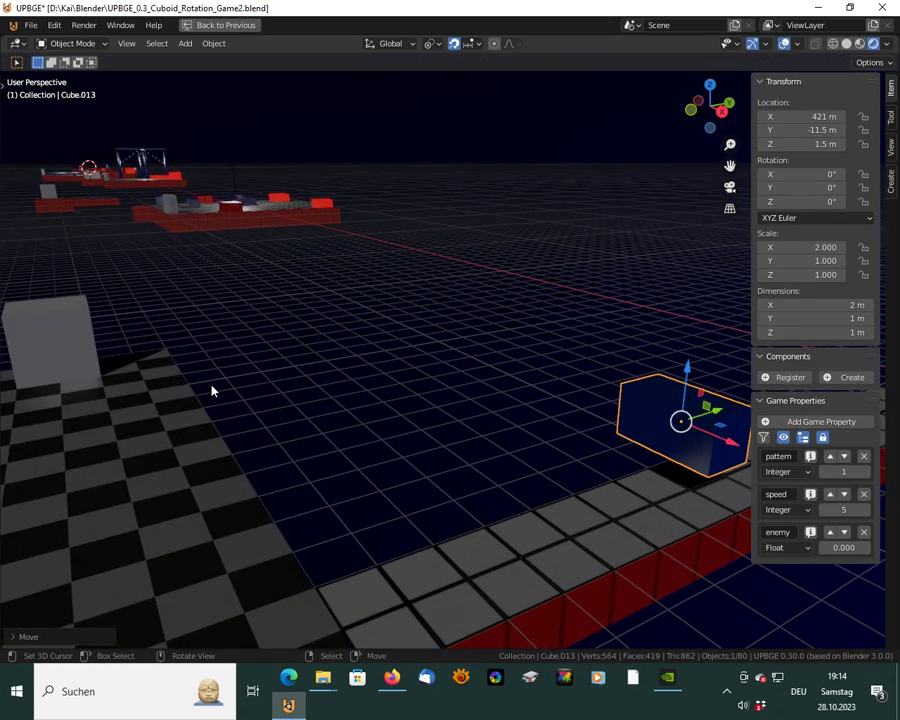
pyautogui.moveTo(179, 313); pyautogui.dragTo(265, 463, button='middle')
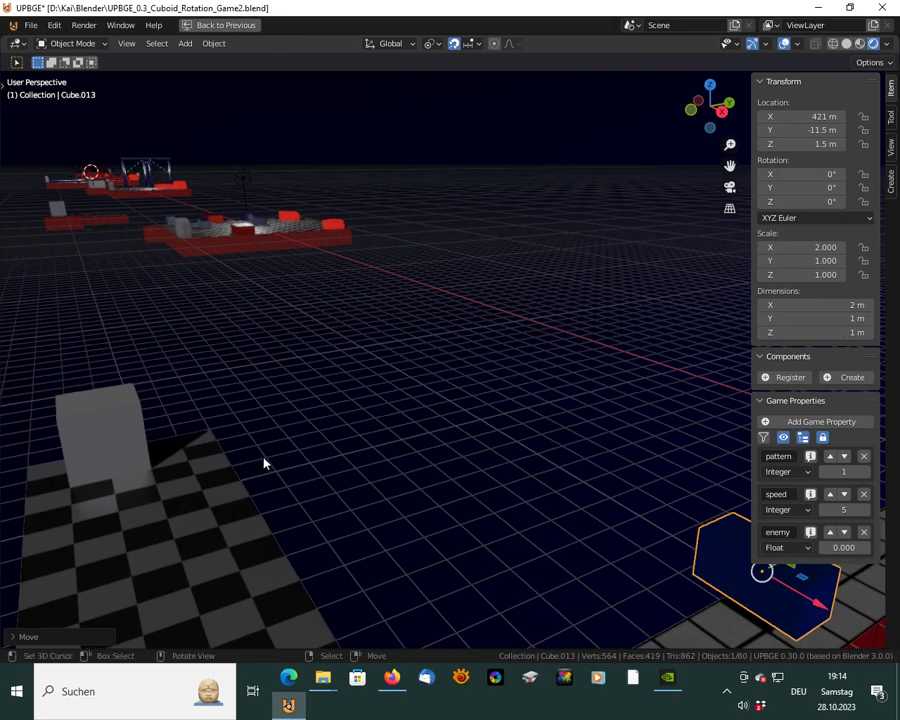
pyautogui.click(243, 232)
pyautogui.hotkey('shift', 'd')
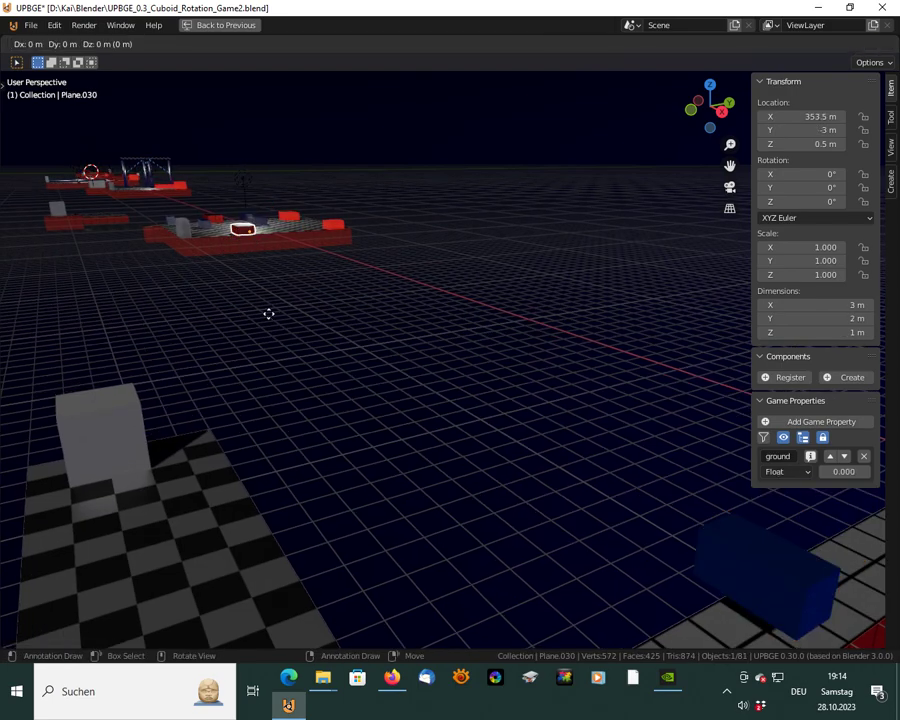
pyautogui.press('x')
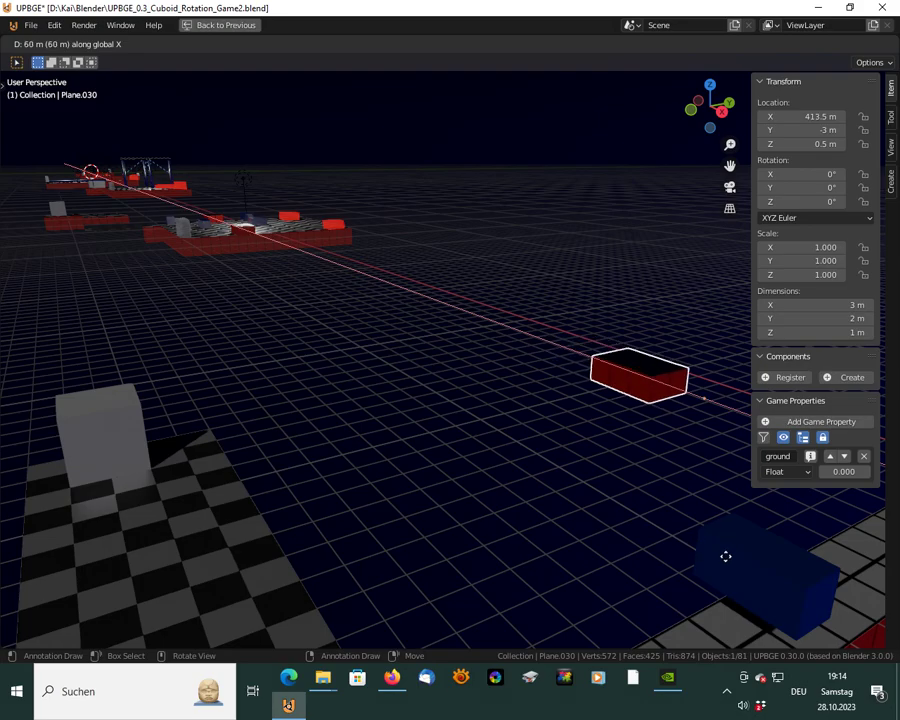
pyautogui.click(797, 575)
# Move the ground block copy in the XY plane to X 426.5 m, Y -11 m, beside the conveyor near the enemy block
pyautogui.moveTo(712, 528); pyautogui.dragTo(330, 414, button='middle')
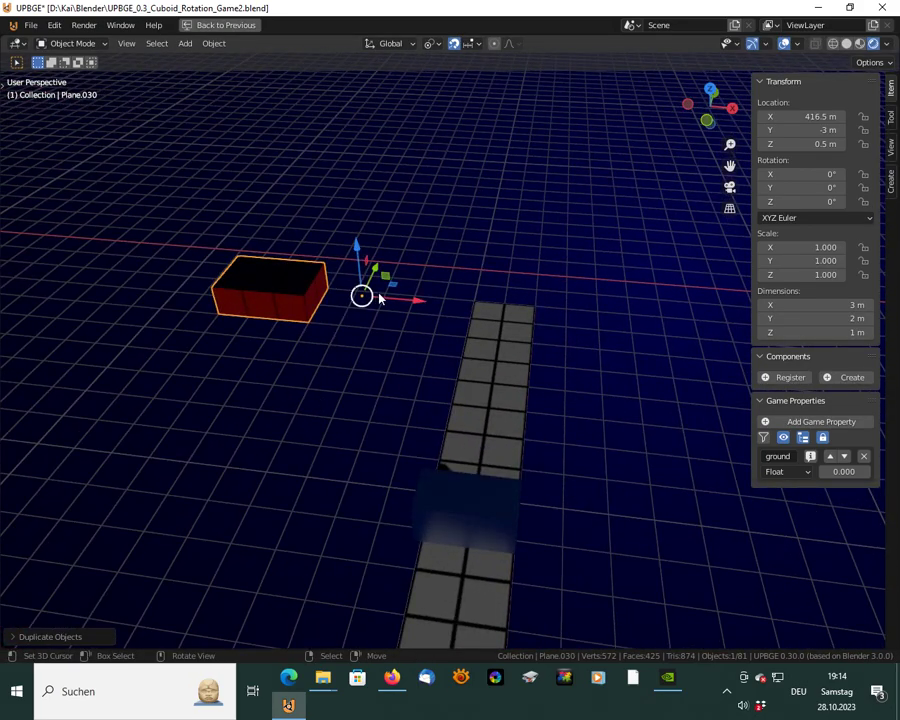
pyautogui.press('g')
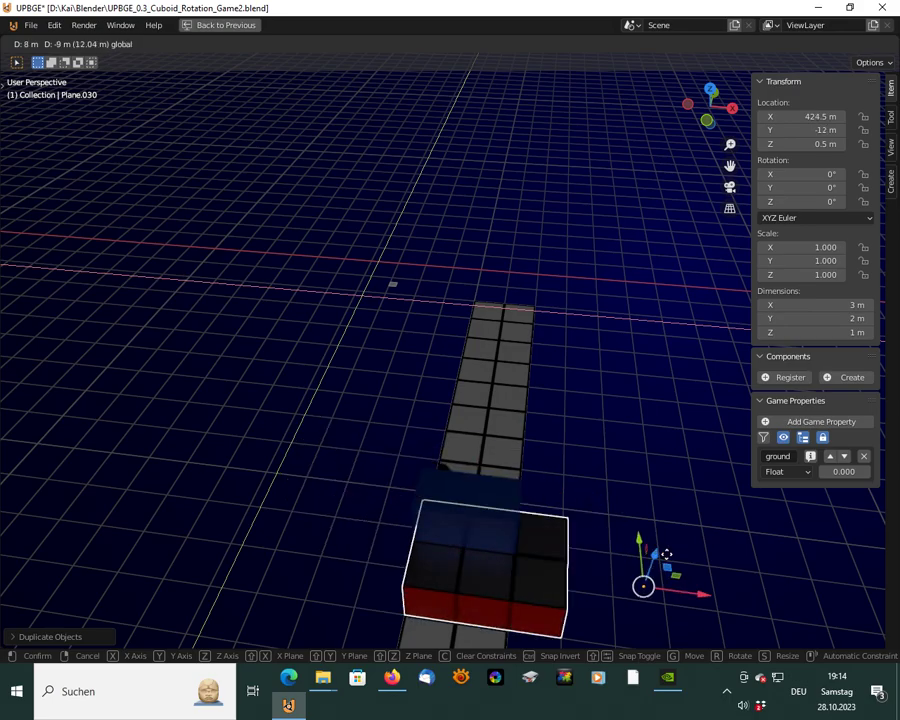
pyautogui.click(609, 521)
pyautogui.moveTo(609, 521); pyautogui.dragTo(444, 447, button='middle')
pyautogui.press('g')
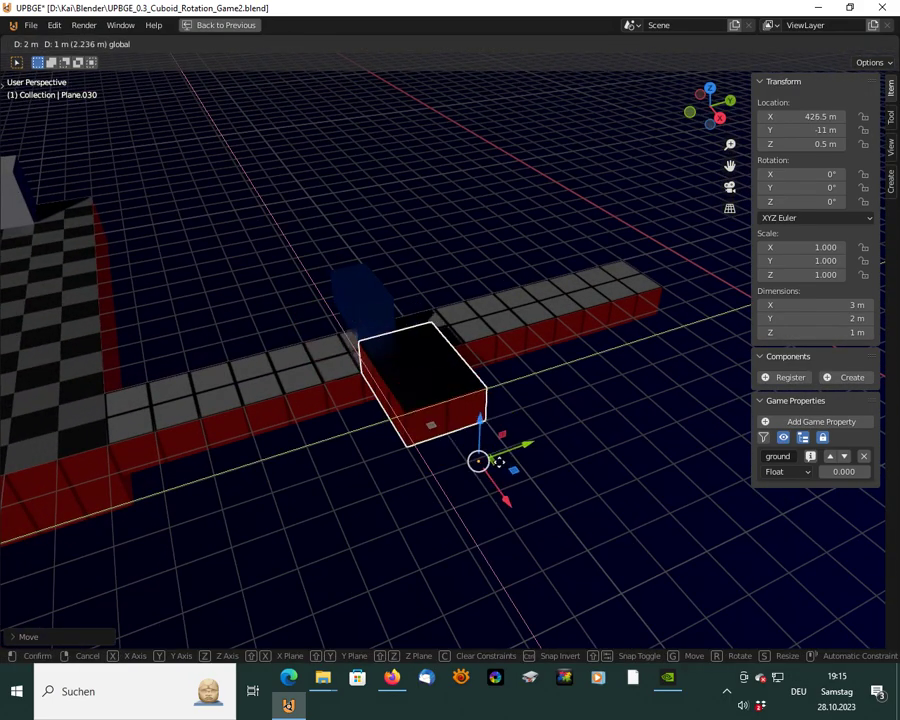
pyautogui.click(506, 471)
pyautogui.moveTo(370, 482); pyautogui.dragTo(388, 494, button='middle')
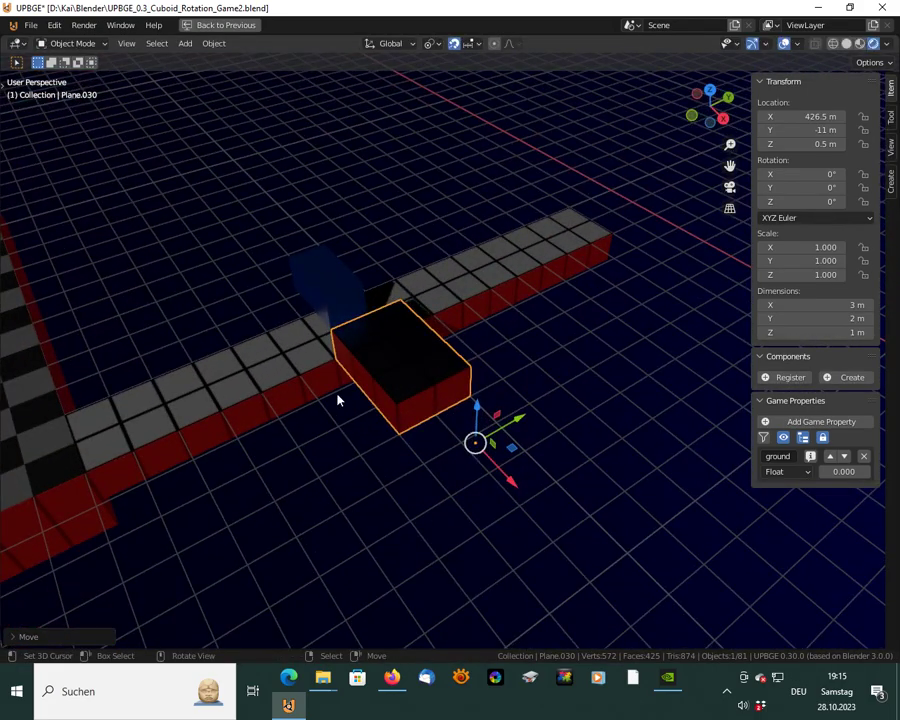
# Shorten the ground block copy to one tile along X by moving its outer end face toward the conveyor
pyautogui.keyDown('shift'); pyautogui.moveTo(336, 351); pyautogui.dragTo(295, 367, button='middle'); pyautogui.keyUp('shift')
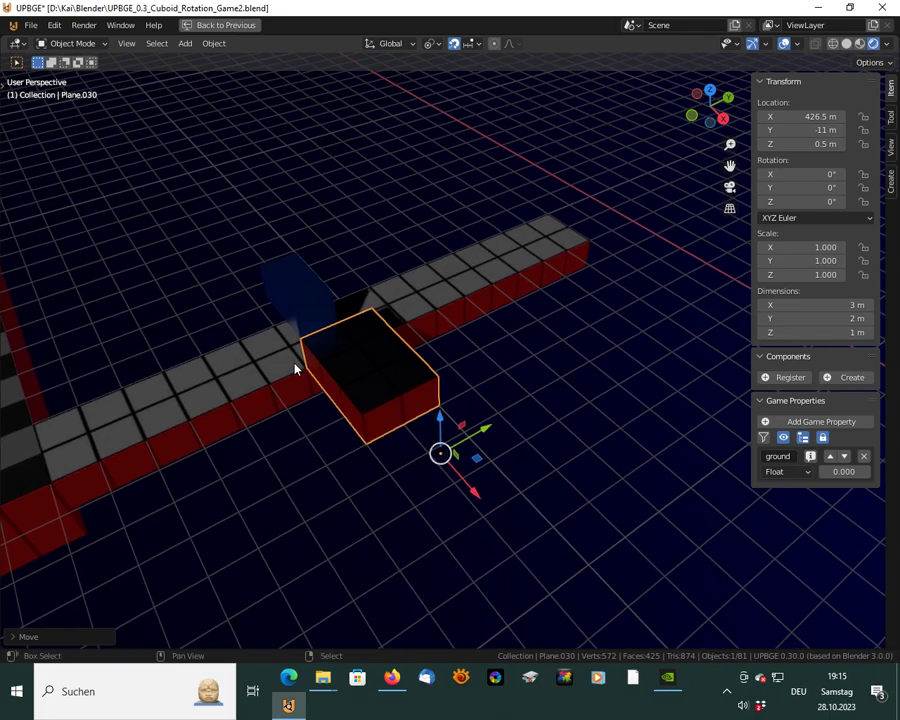
pyautogui.scroll(3, 311, 370)
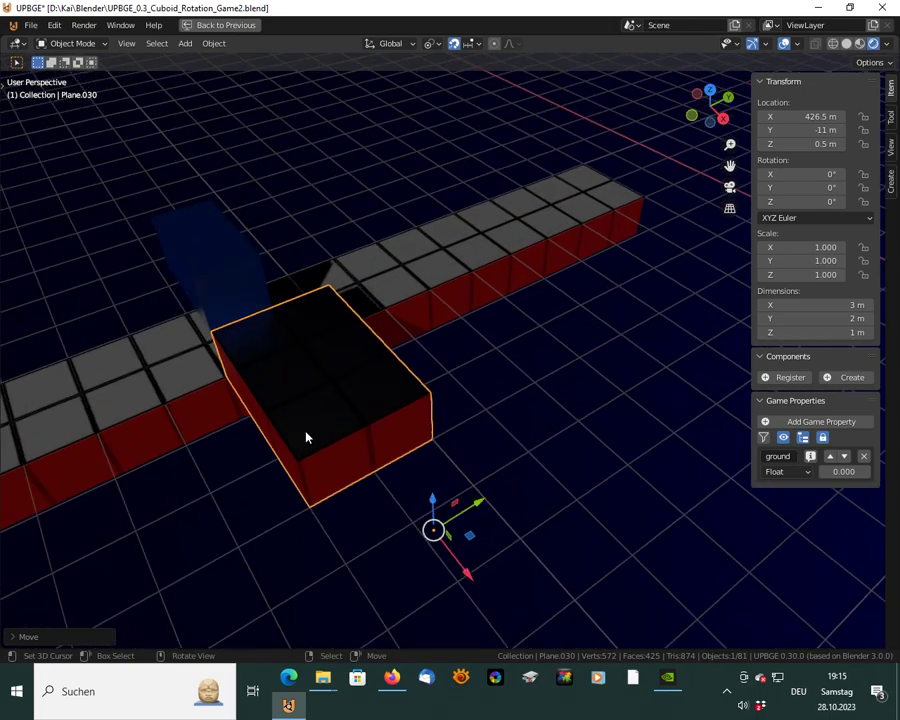
pyautogui.press('Tab')
pyautogui.click(344, 454)
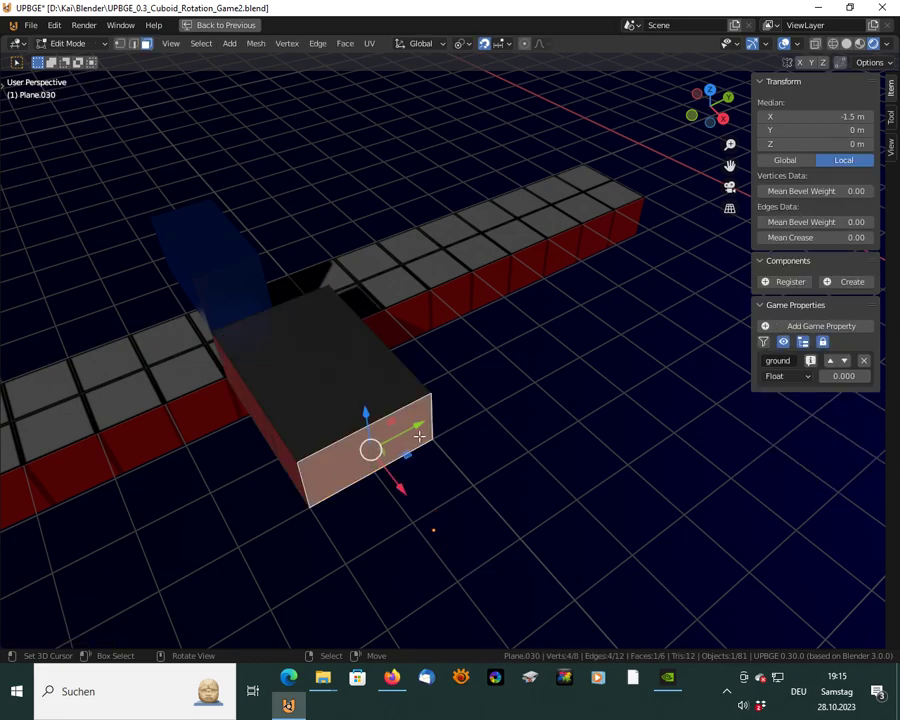
pyautogui.click(891, 118)
pyautogui.moveTo(294, 466); pyautogui.dragTo(572, 267, button='middle')
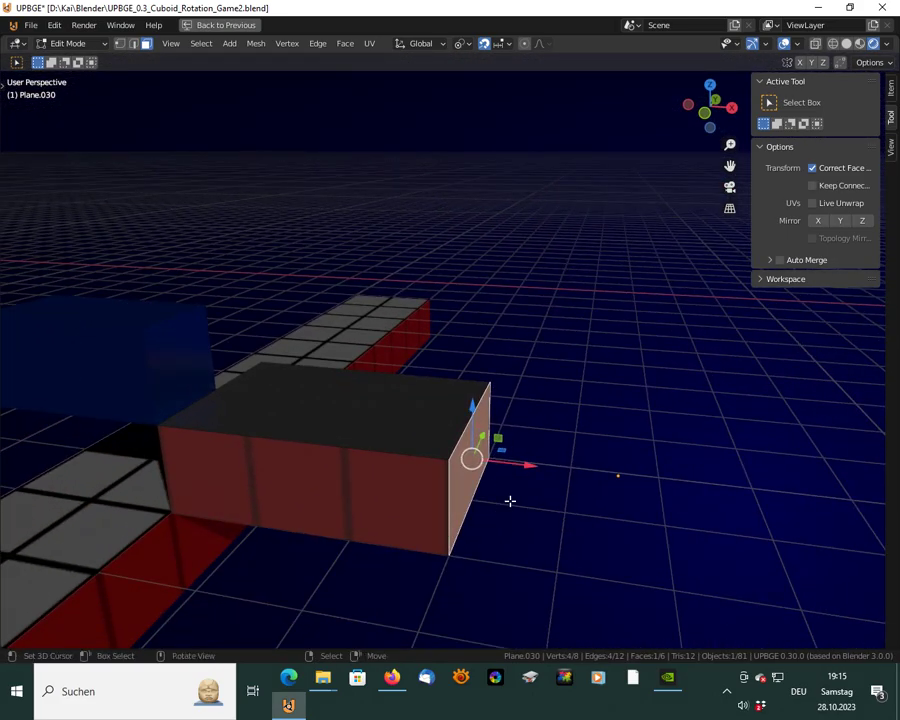
pyautogui.press('g')
pyautogui.press('x')
pyautogui.click(360, 466)
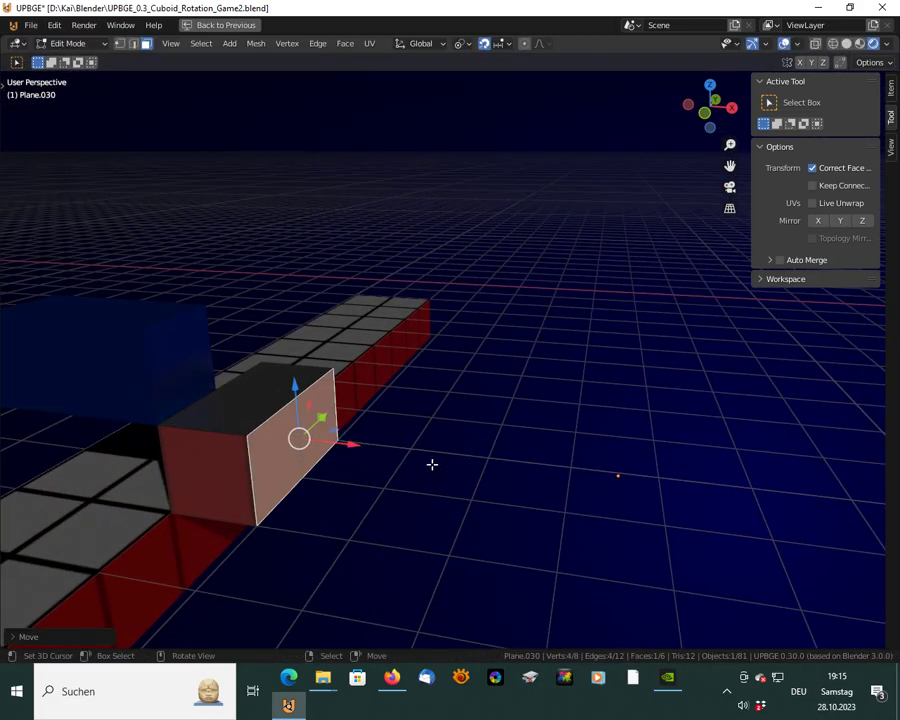
# Reduce the ground block to a one-tile cube by moving its side face back 1 m along Y
pyautogui.moveTo(432, 464); pyautogui.dragTo(283, 492, button='middle')
pyautogui.keyDown('shift'); pyautogui.moveTo(599, 452); pyautogui.dragTo(428, 452, button='middle'); pyautogui.keyUp('shift')
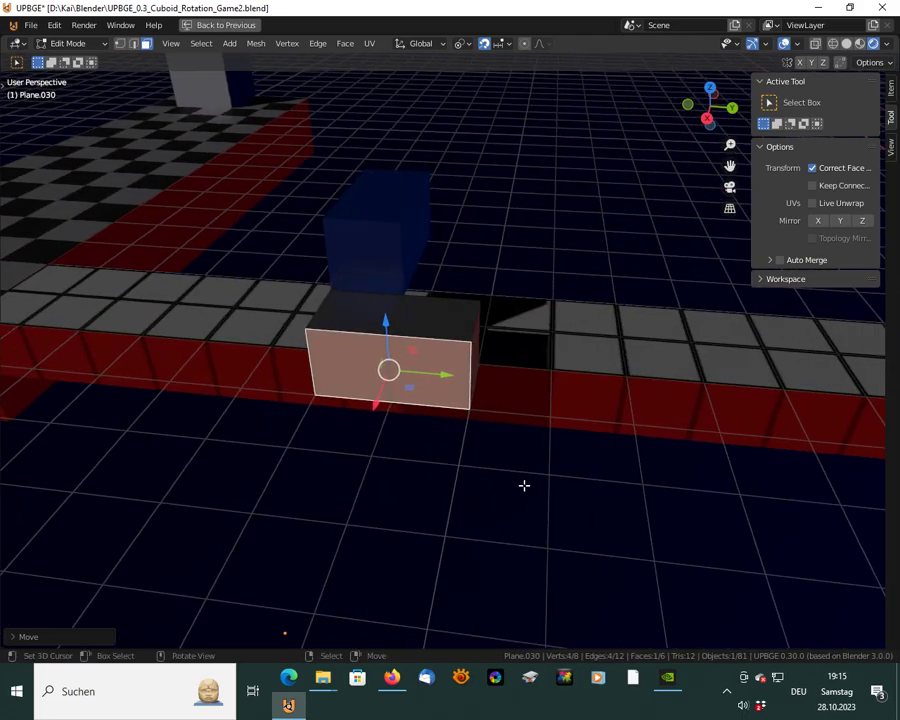
pyautogui.moveTo(534, 474); pyautogui.dragTo(562, 412, button='middle')
pyautogui.click(571, 410)
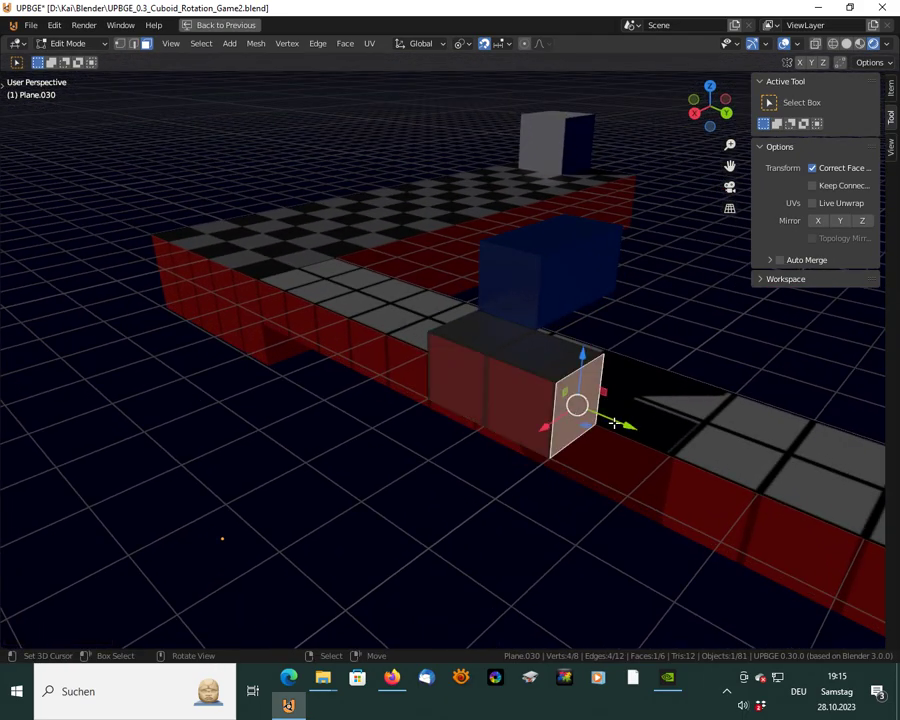
pyautogui.write('gx-1')
pyautogui.press('Return')
pyautogui.press('Tab')
# Set the ground cube's origin to its own center and frame the cube in the view
pyautogui.moveTo(350, 432); pyautogui.dragTo(583, 592, button='middle')
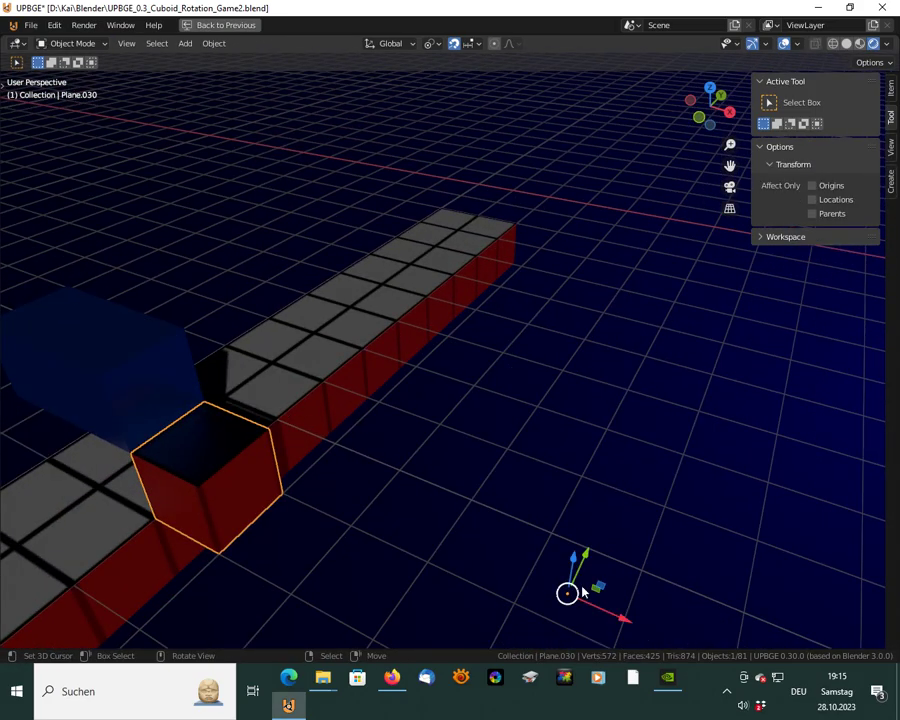
pyautogui.click(219, 46)
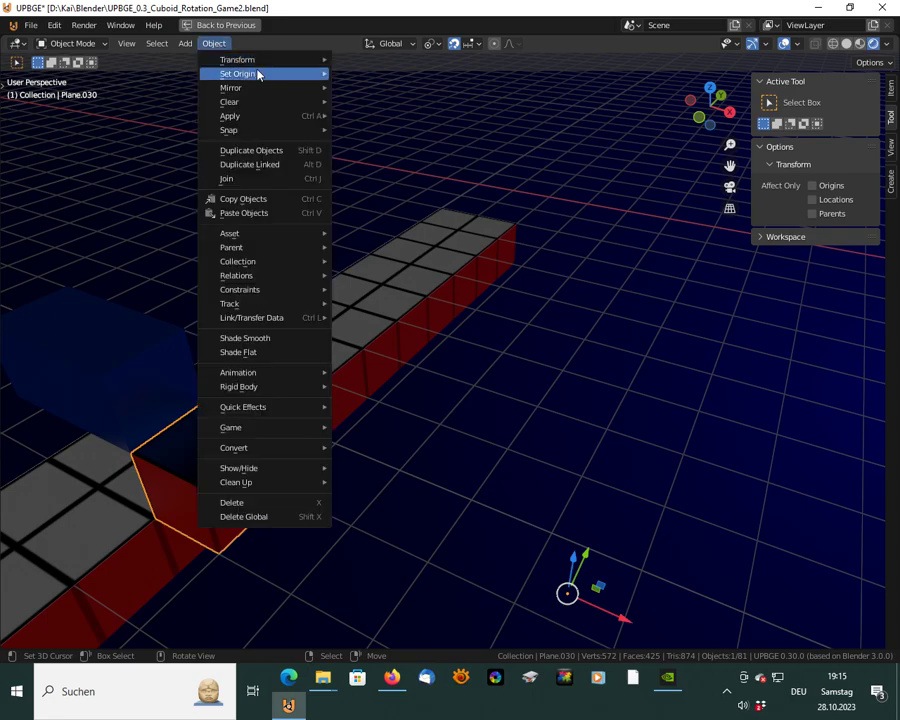
pyautogui.moveTo(257, 74)
pyautogui.click(408, 134)
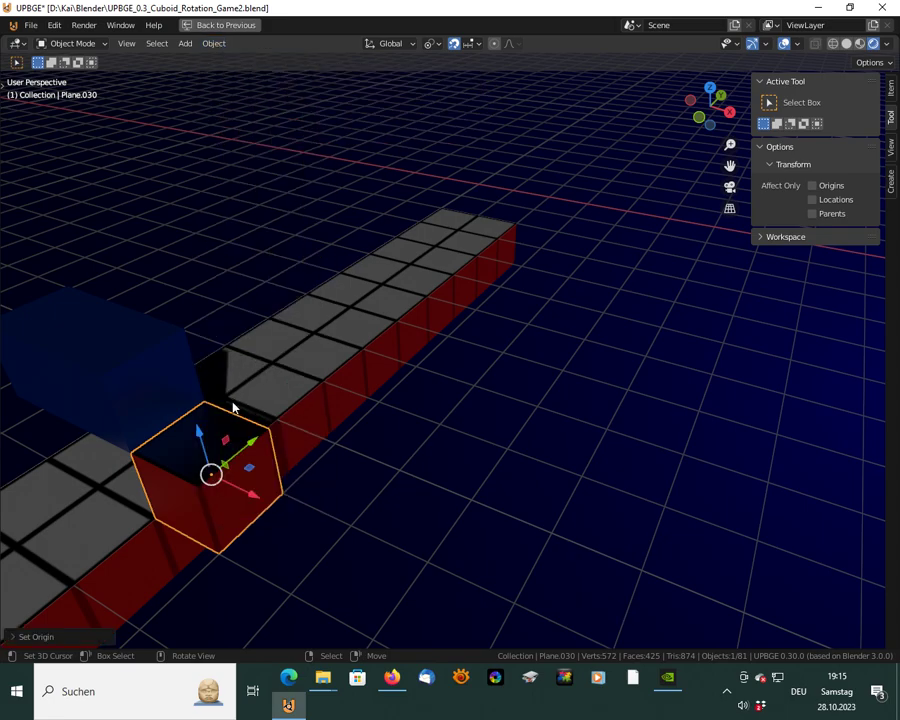
pyautogui.press('KP_Decimal')
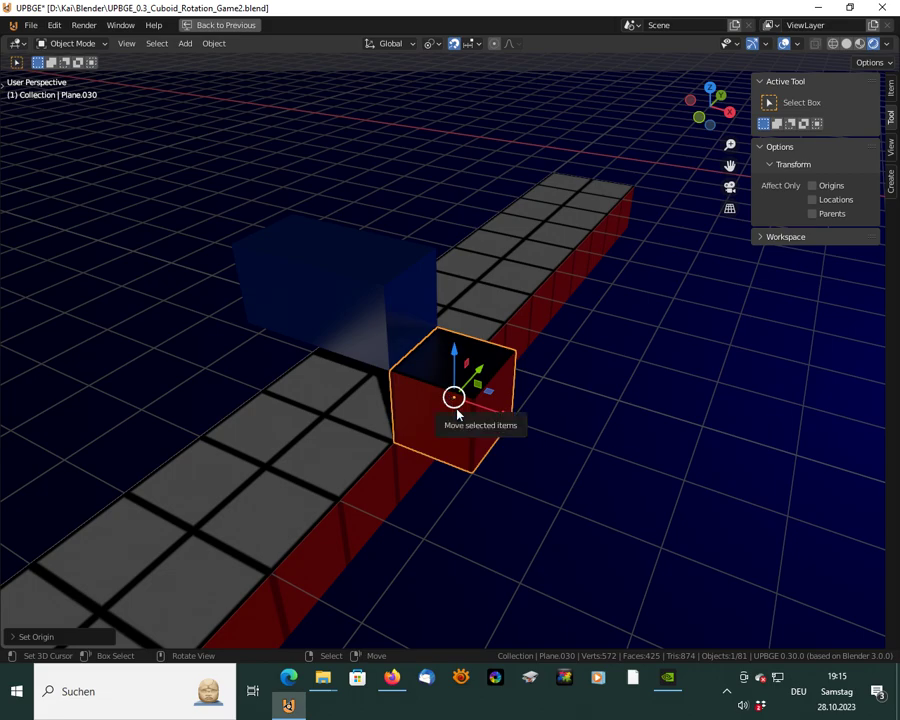
# Duplicate the ground cube and move the copy along negative X to the opposite side of the conveyor
pyautogui.keyDown('shift'); pyautogui.moveTo(317, 442); pyautogui.dragTo(428, 452, button='middle'); pyautogui.keyUp('shift')
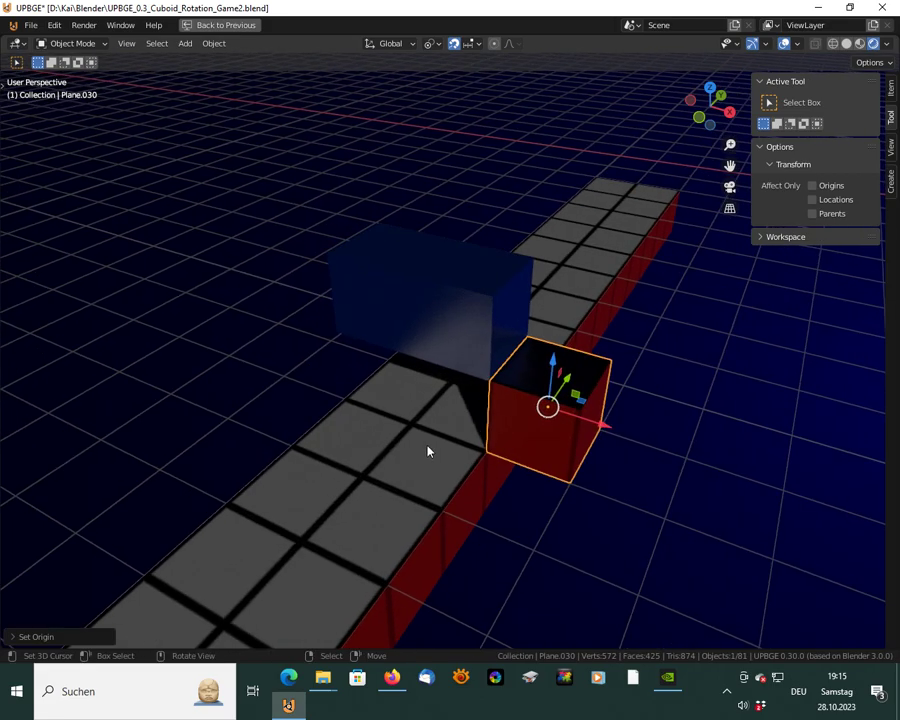
pyautogui.hotkey('shift', 'd')
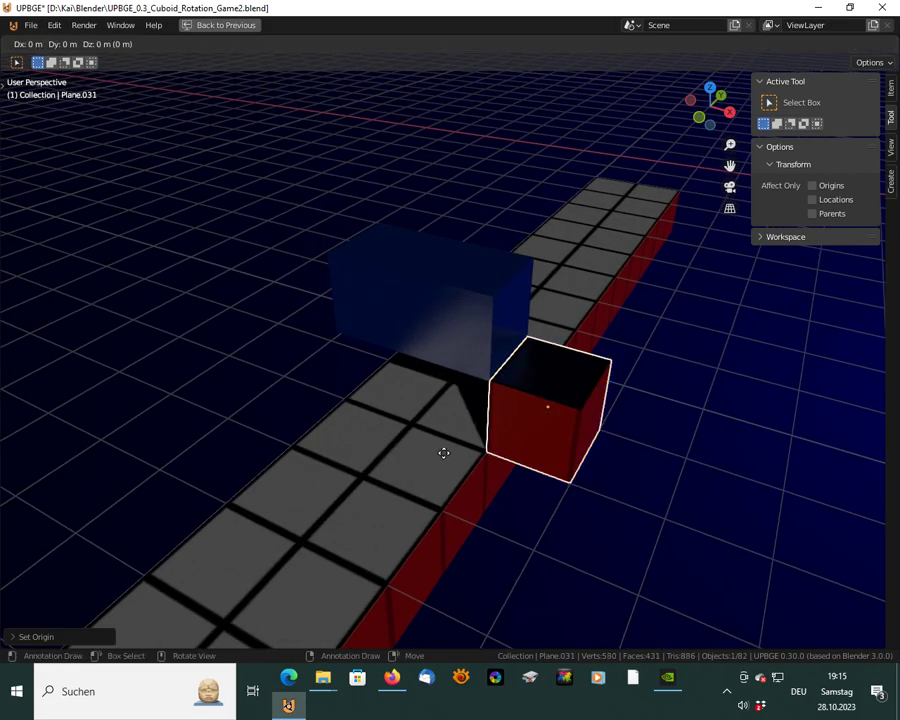
pyautogui.press('x')
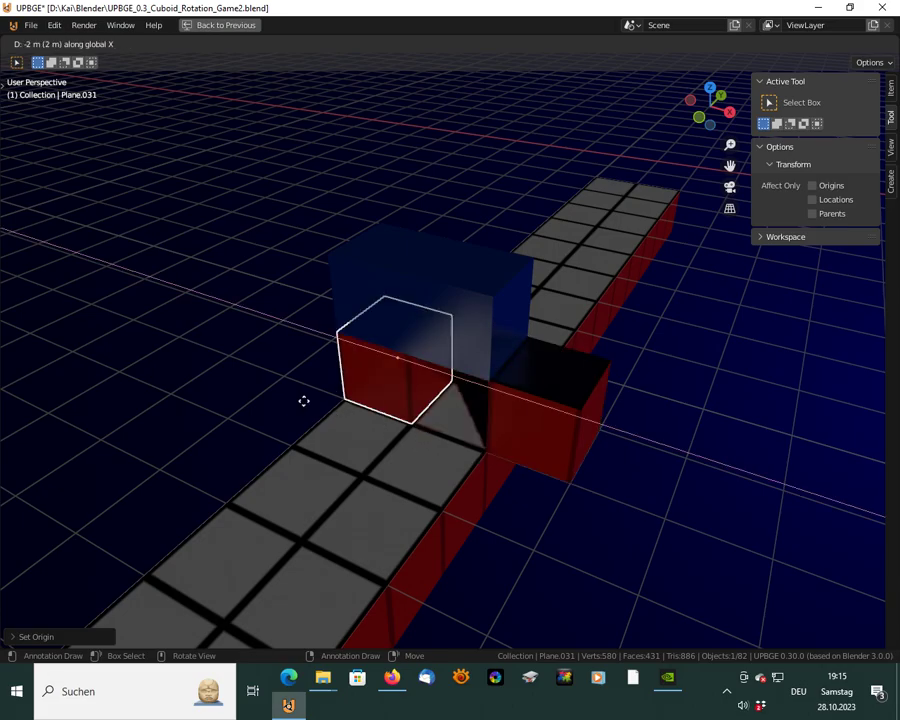
pyautogui.click(260, 382)
# Disable Correct Face Attributes and extend both ground cubes downward by one cube height, moving their bottom faces together along Z
pyautogui.moveTo(290, 406); pyautogui.dragTo(285, 358, button='middle')
pyautogui.moveTo(490, 480); pyautogui.dragTo(545, 420, button='middle')
pyautogui.keyDown('shift'); pyautogui.click(588, 420); pyautogui.keyUp('shift')
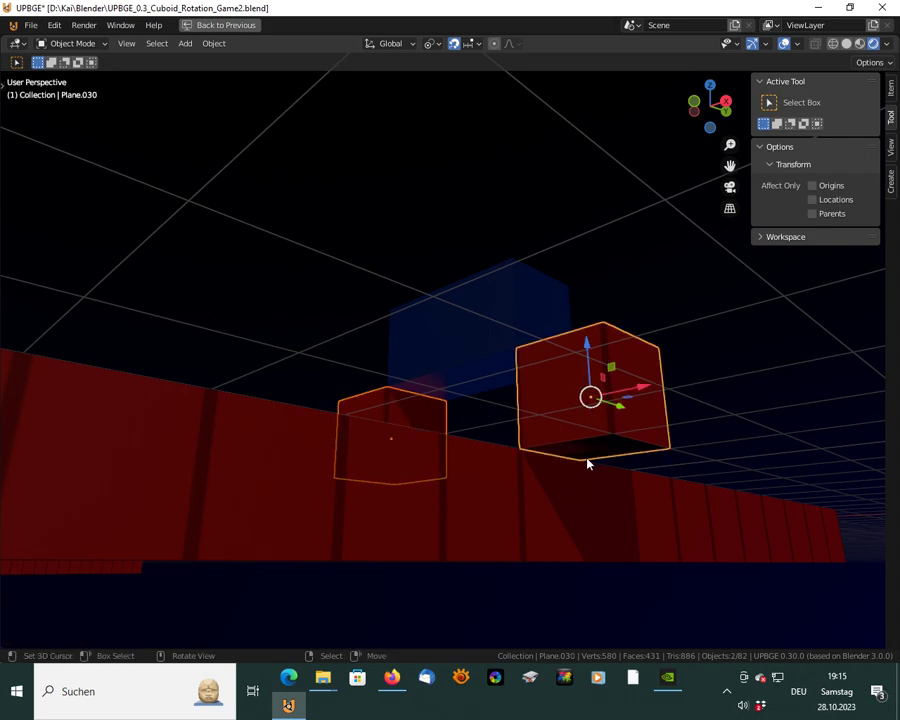
pyautogui.press('Tab')
pyautogui.click(595, 449)
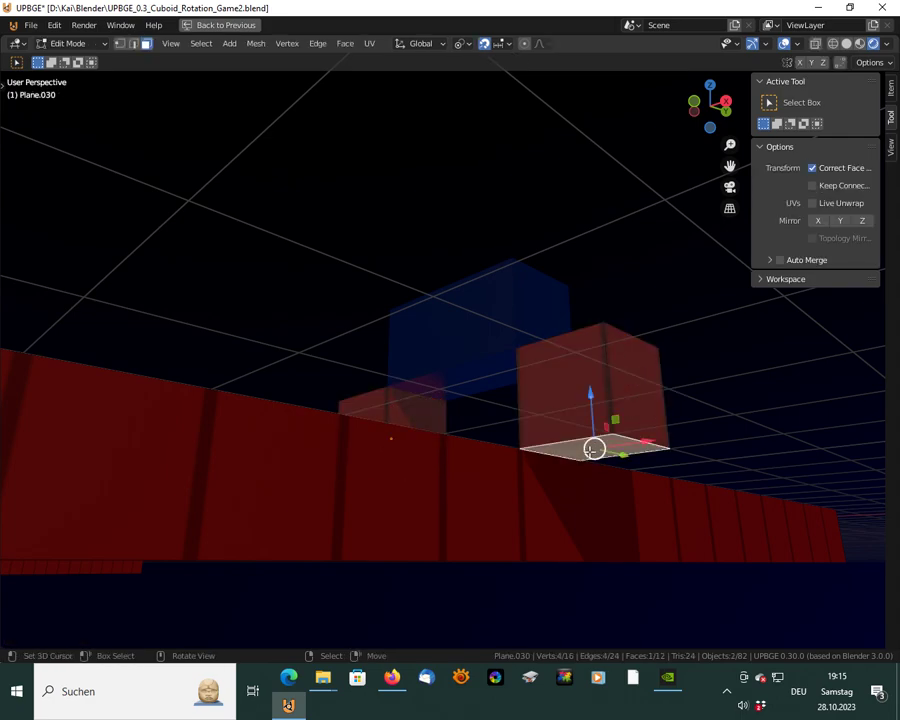
pyautogui.moveTo(472, 450); pyautogui.dragTo(427, 449, button='middle')
pyautogui.moveTo(346, 432); pyautogui.dragTo(231, 428, button='middle')
pyautogui.keyDown('shift'); pyautogui.click(231, 432); pyautogui.keyUp('shift')
pyautogui.moveTo(478, 413); pyautogui.dragTo(350, 476, button='middle')
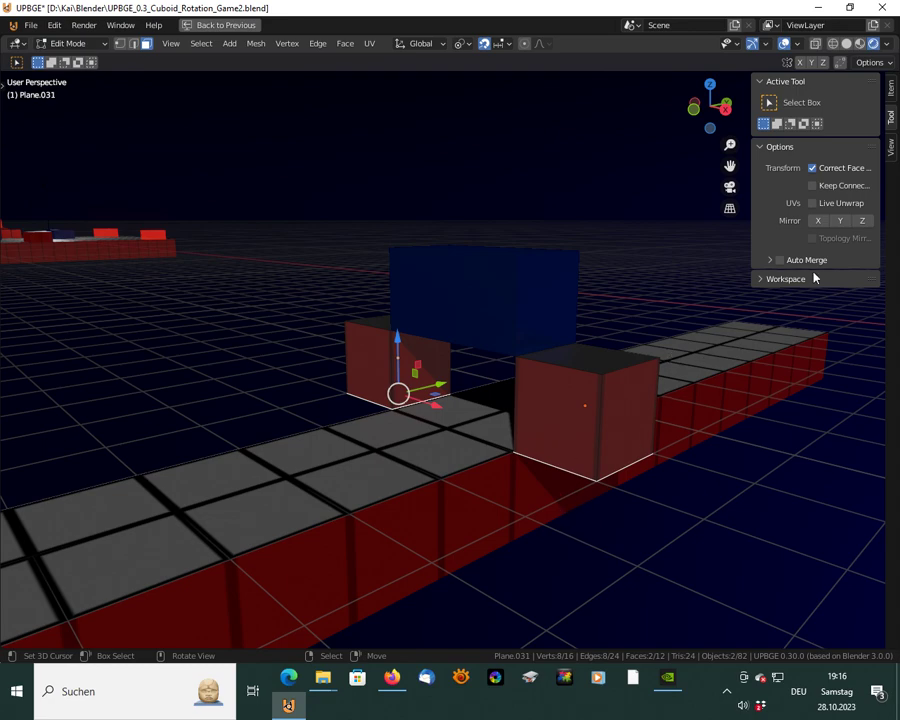
pyautogui.click(813, 169)
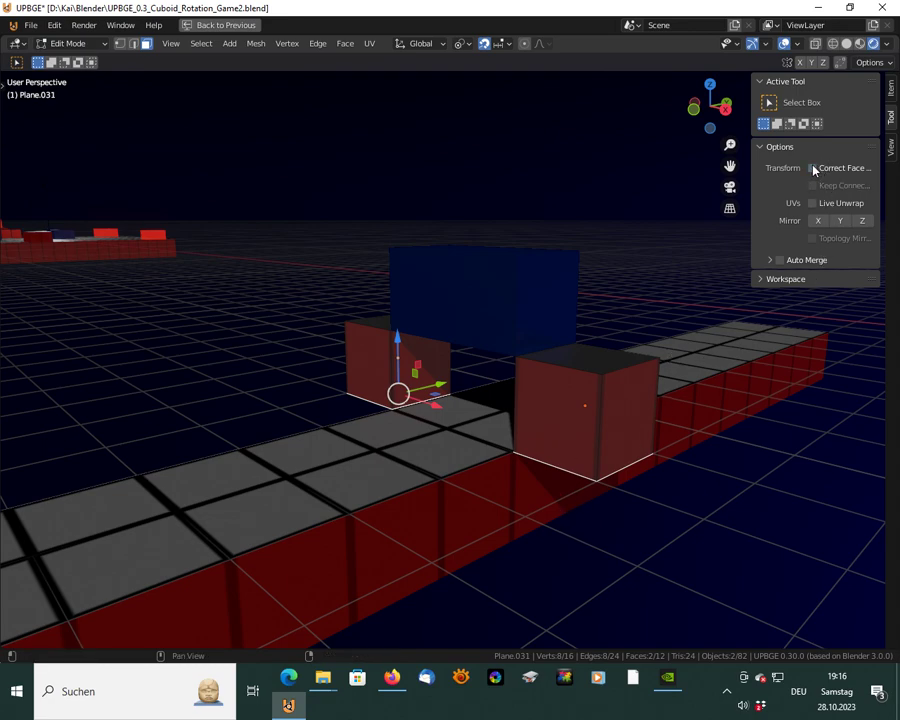
pyautogui.moveTo(400, 352); pyautogui.dragTo(424, 413)
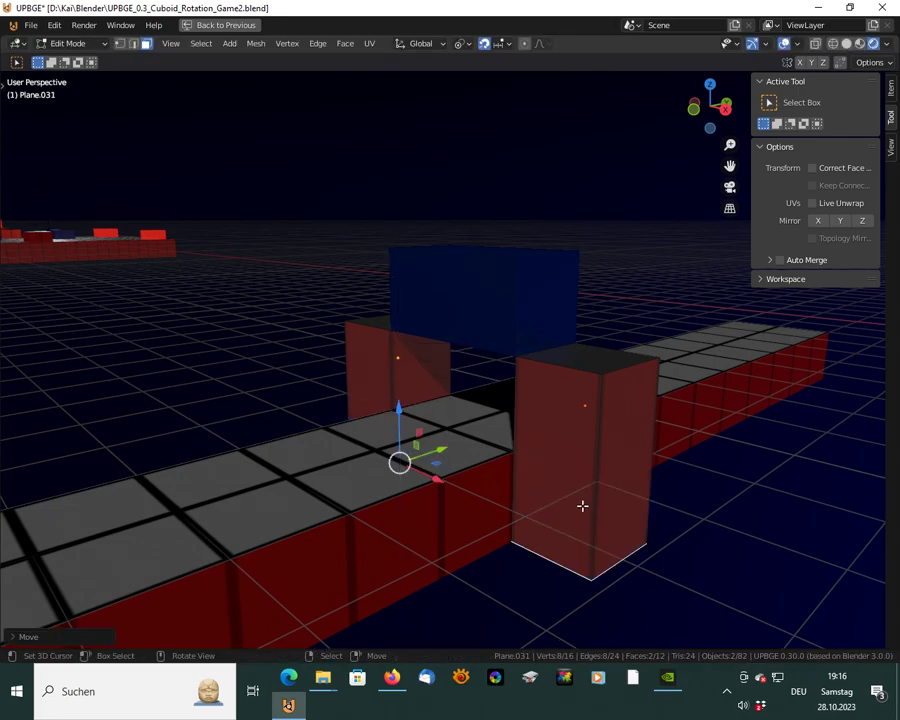
pyautogui.press('Tab')
# Duplicate both pillars and move the copies along positive Y, farther down the conveyor beyond the first pair
pyautogui.scroll(-2, 590, 509)
pyautogui.moveTo(593, 486); pyautogui.dragTo(580, 515, button='middle')
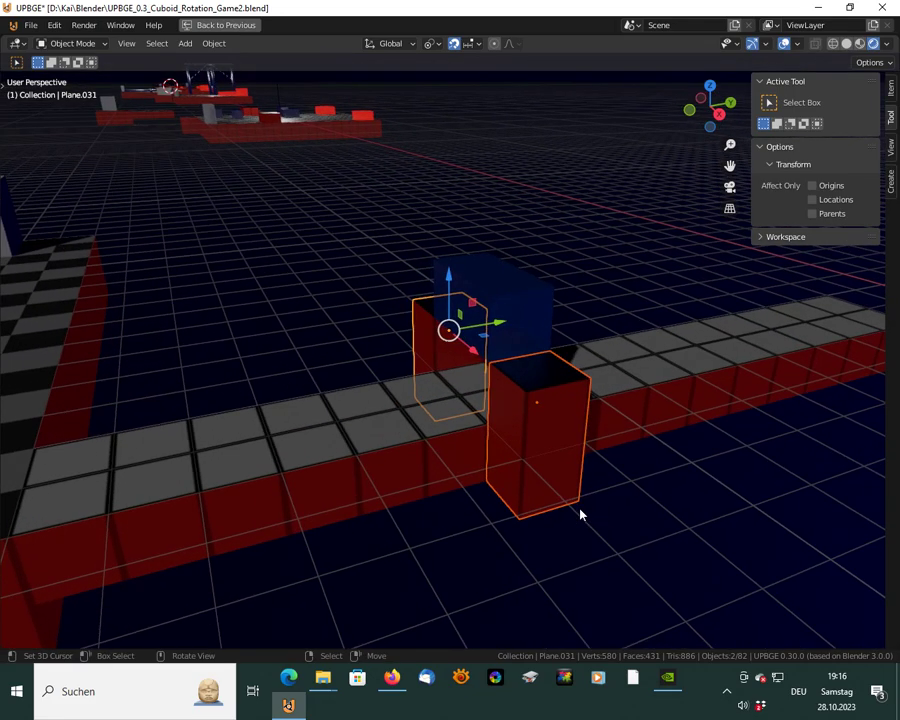
pyautogui.hotkey('shift', 'd')
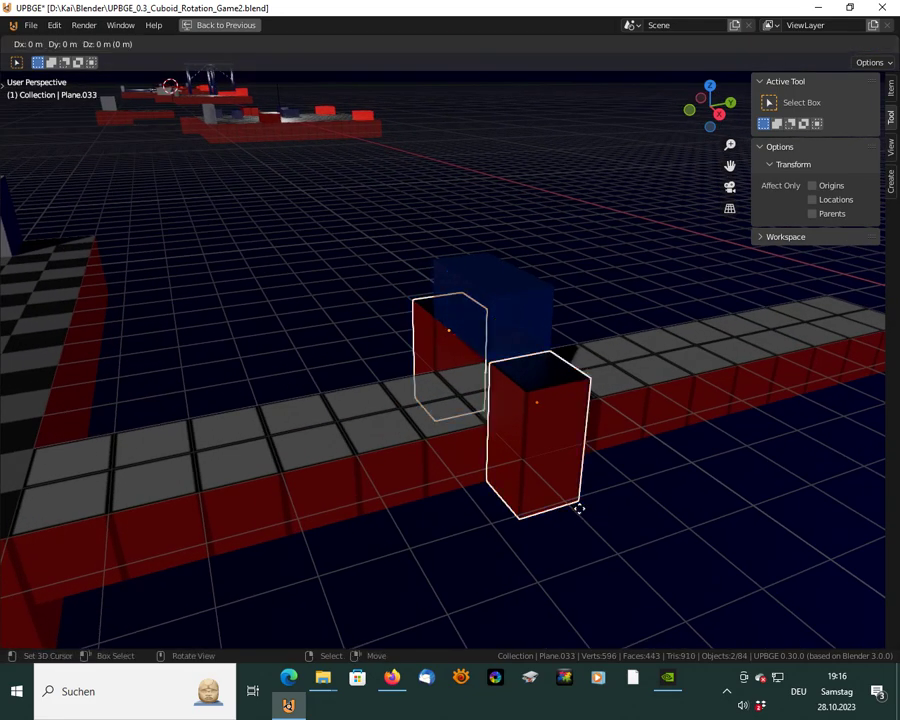
pyautogui.press('y')
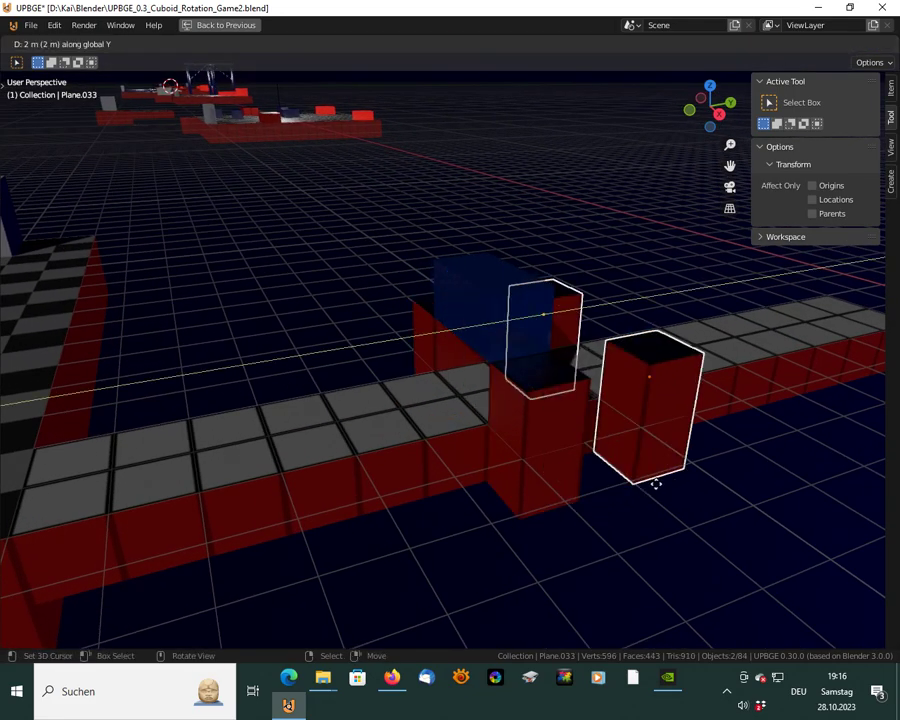
pyautogui.click(710, 466)
pyautogui.moveTo(710, 466); pyautogui.dragTo(612, 467, button='middle')
# Select the enemy block on the conveyor and run the game to check its movement between the pillars, rotating the game view before stopping
pyautogui.click(474, 324)
pyautogui.moveTo(466, 342); pyautogui.dragTo(474, 395, button='middle')
pyautogui.scroll(-2, 315, 399)
pyautogui.keyDown('shift'); pyautogui.moveTo(640, 410); pyautogui.dragTo(446, 417, button='middle'); pyautogui.keyUp('shift')
pyautogui.scroll(1, 444, 417)
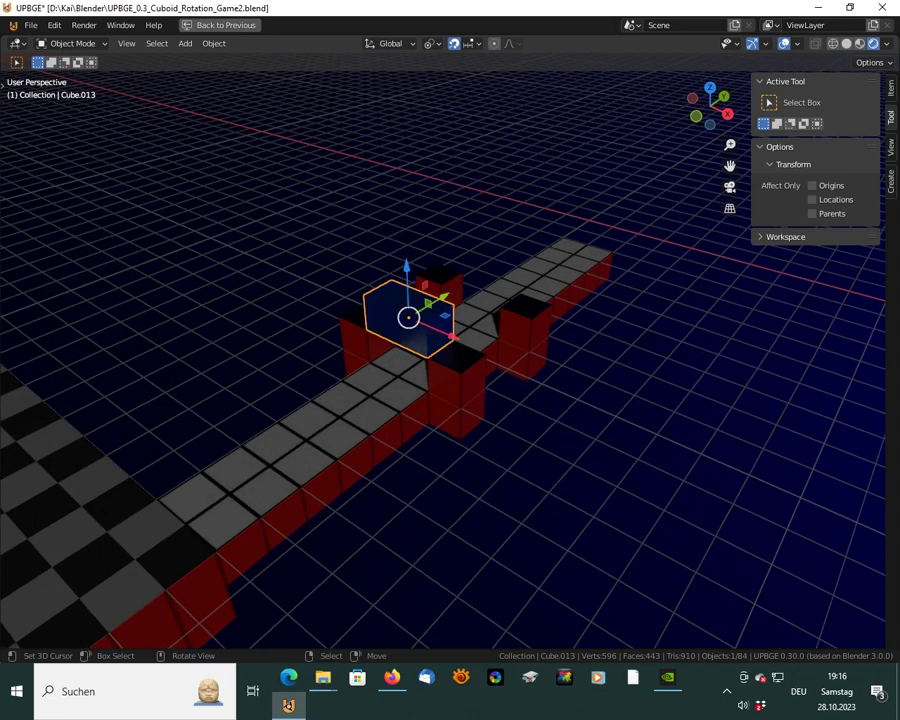
pyautogui.press('p')
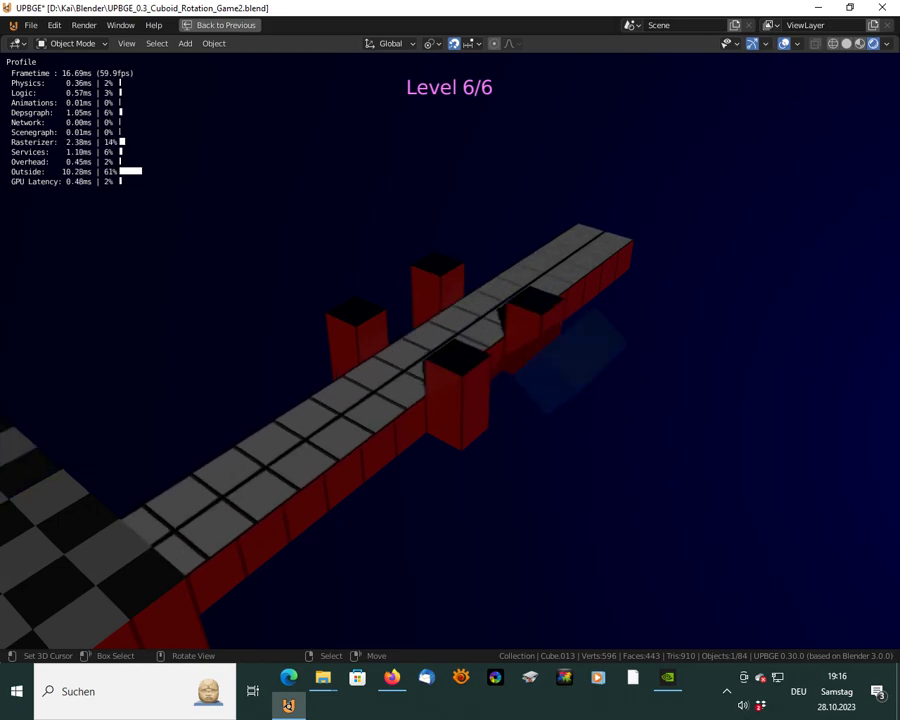
pyautogui.press('Left')
pyautogui.press('Left')
pyautogui.press('Escape')
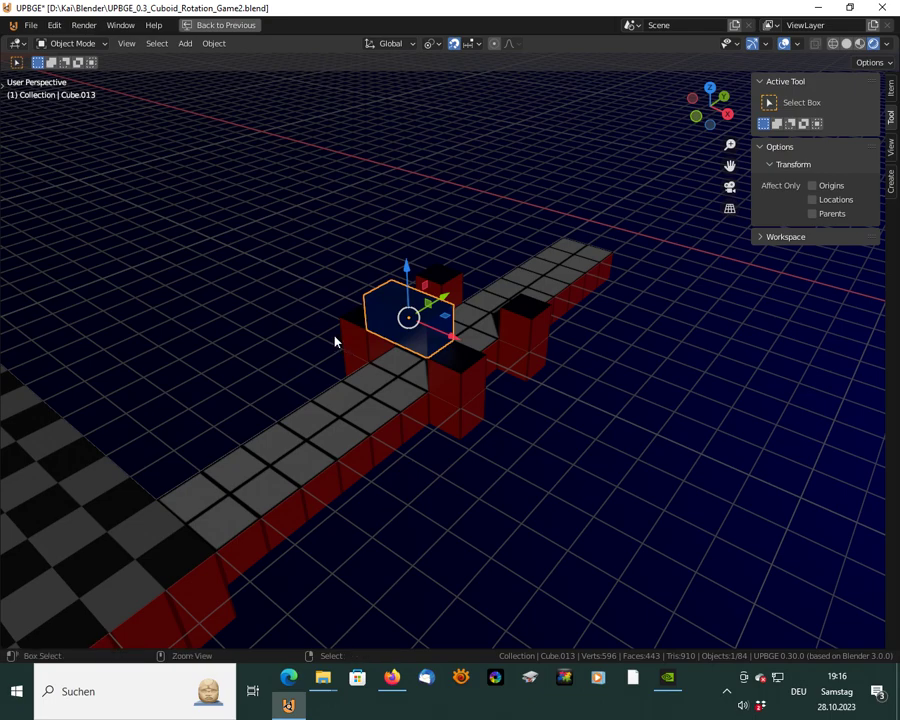
# Open the moving_obstacle.py script in the maximized text editor and go to its movement pattern definitions
pyautogui.hotkey('ctrl', 'space')
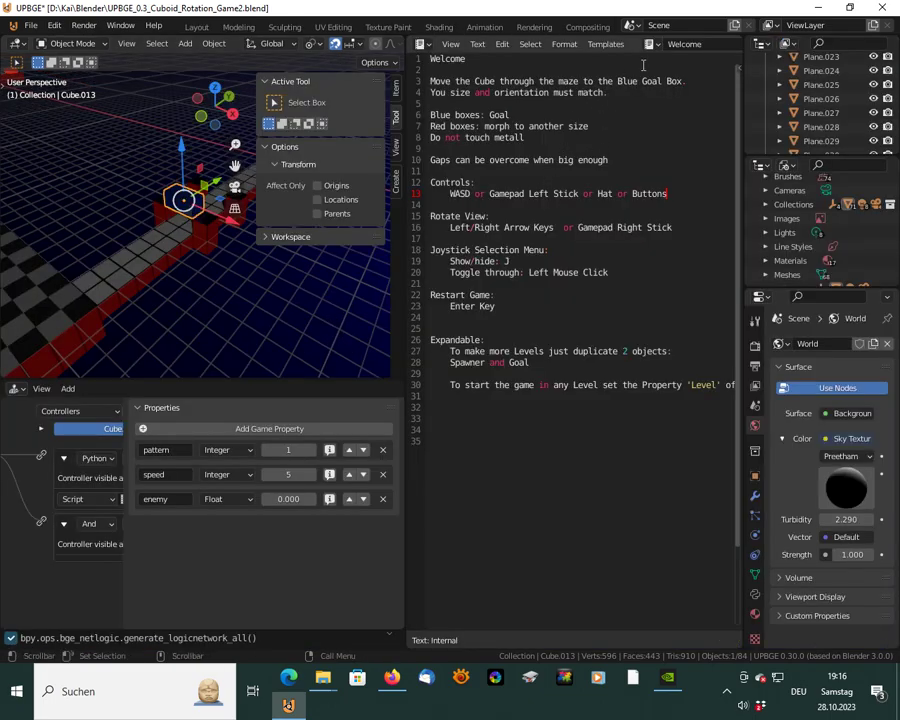
pyautogui.hotkey('ctrl', 'space')
pyautogui.click(361, 44)
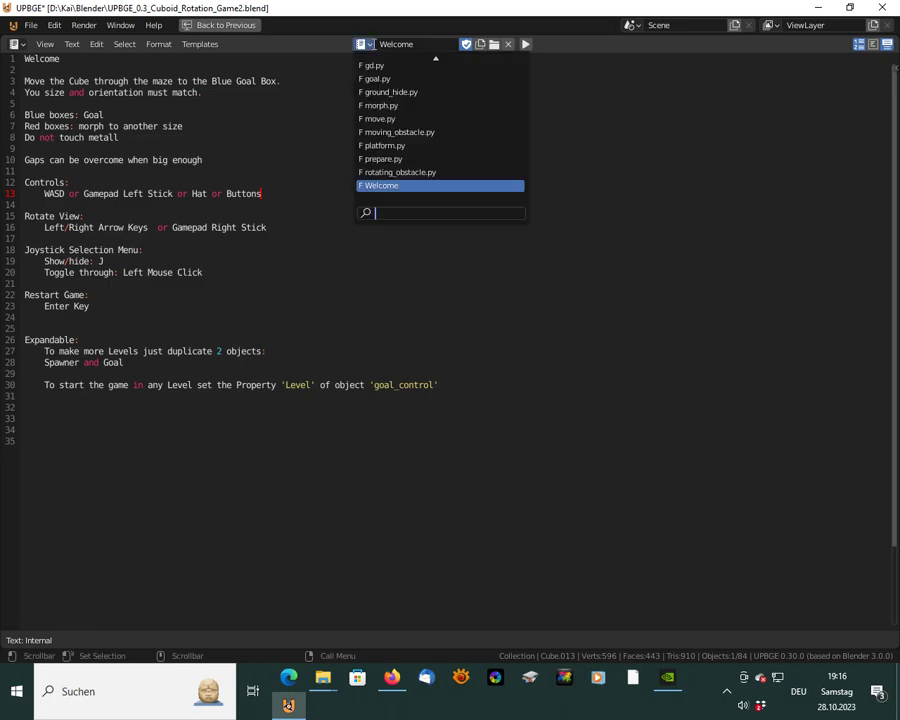
pyautogui.click(397, 132)
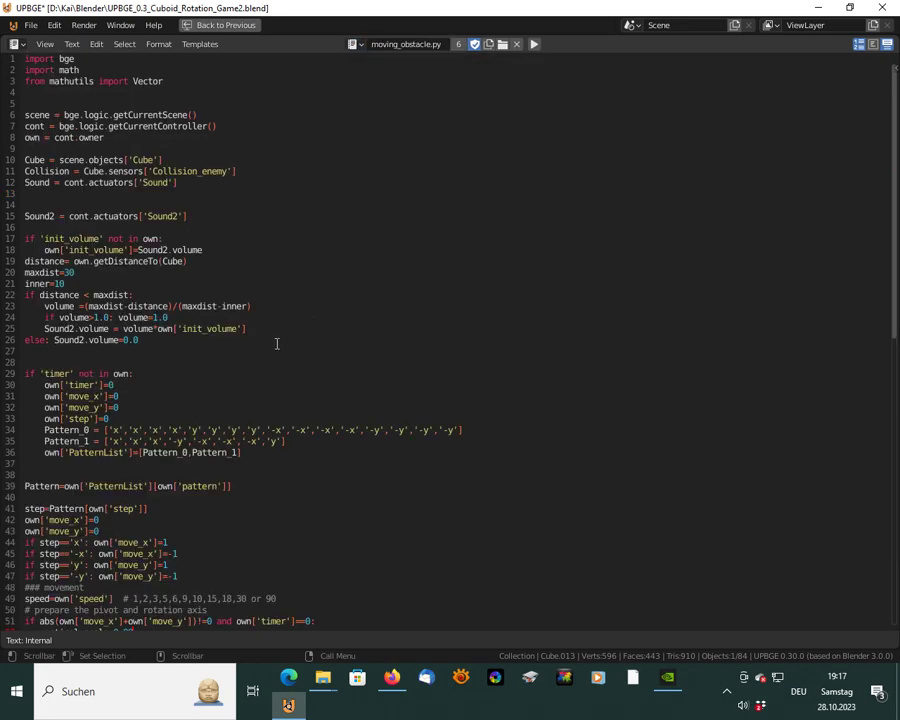
pyautogui.scroll(-4, 328, 296)
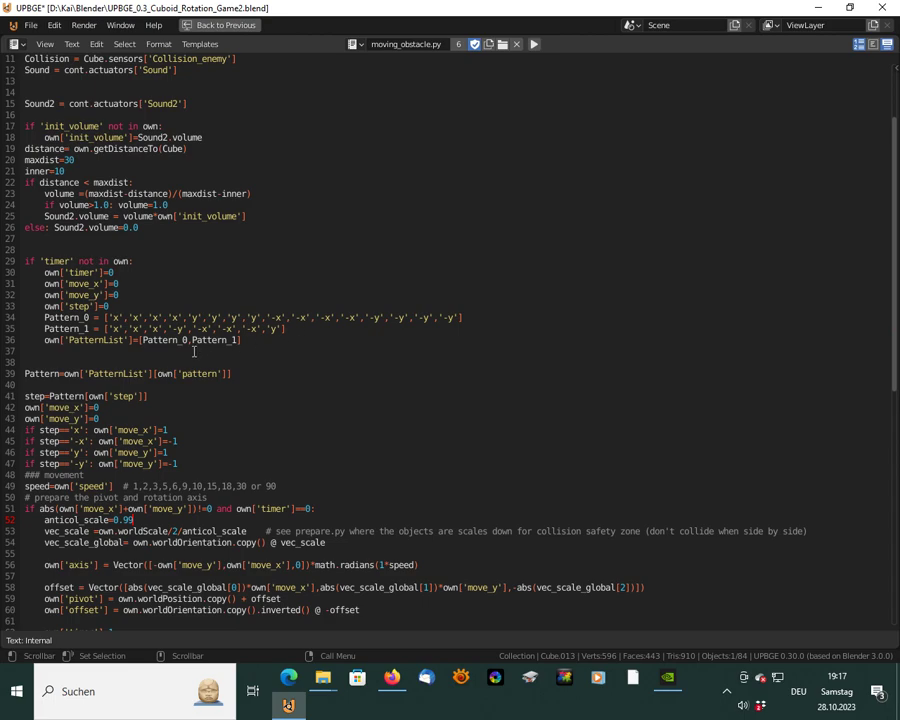
pyautogui.scroll(4, 124, 342)
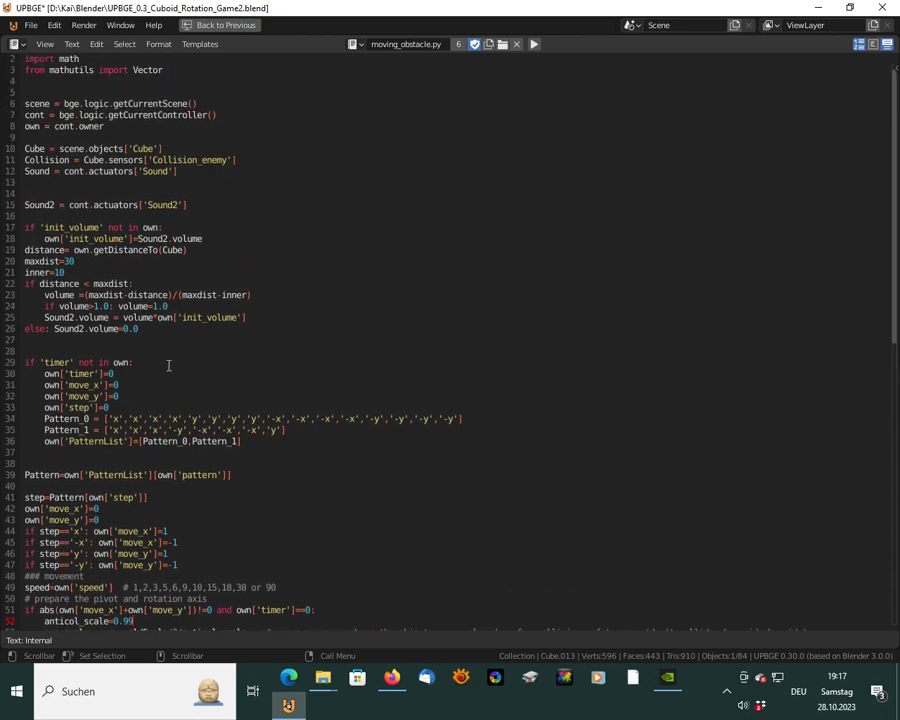
pyautogui.scroll(-4, 168, 366)
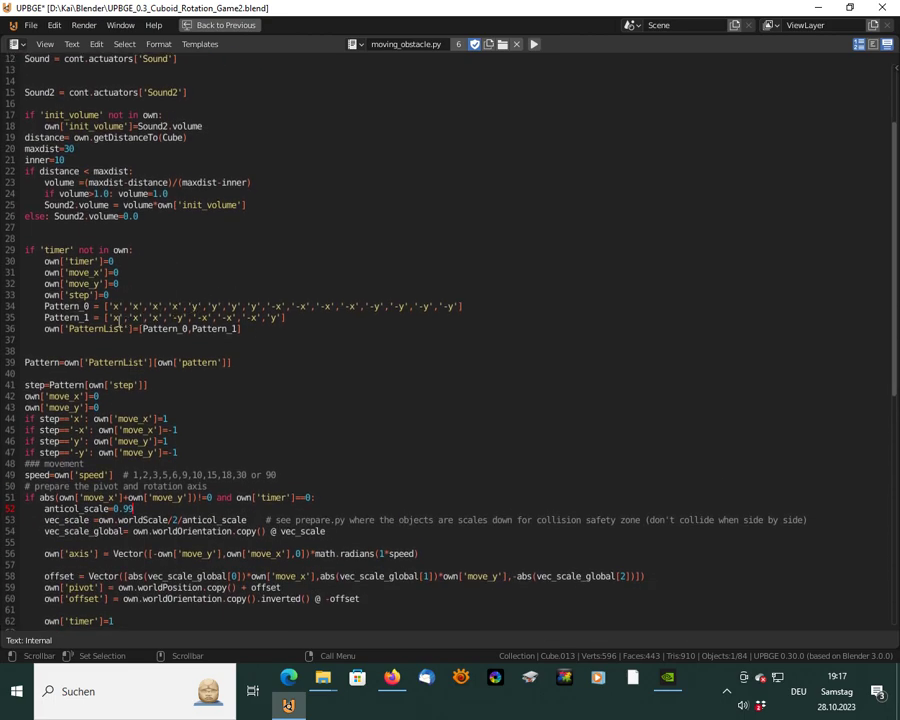
# Copy the Pattern_1 definition onto a new line below it and rename the copy Pattern_2
pyautogui.moveTo(45, 317); pyautogui.dragTo(286, 317)
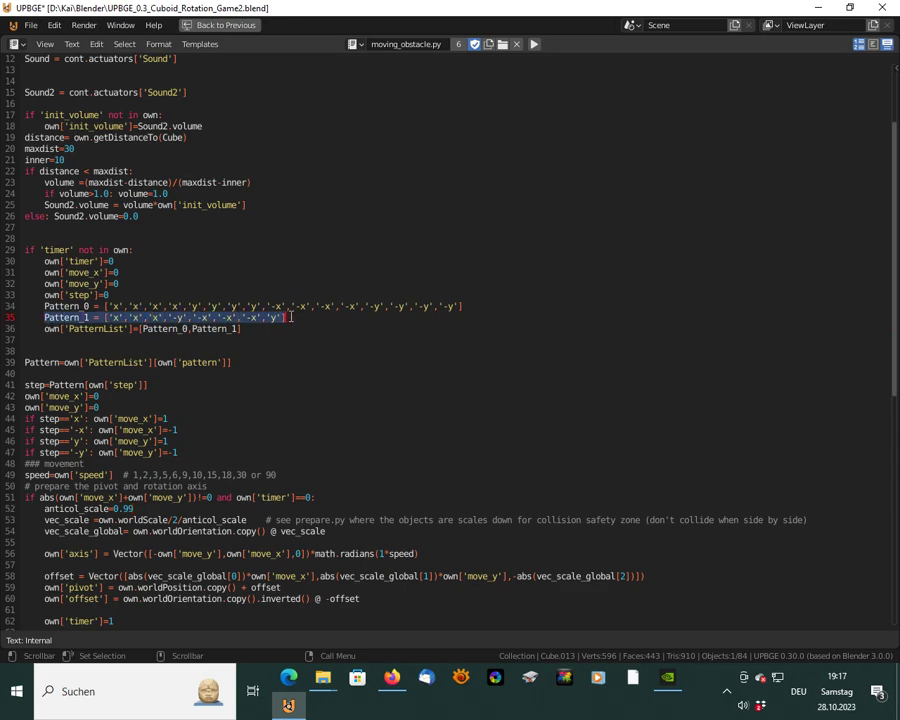
pyautogui.hotkey('ctrl', 'c')
pyautogui.click(295, 317)
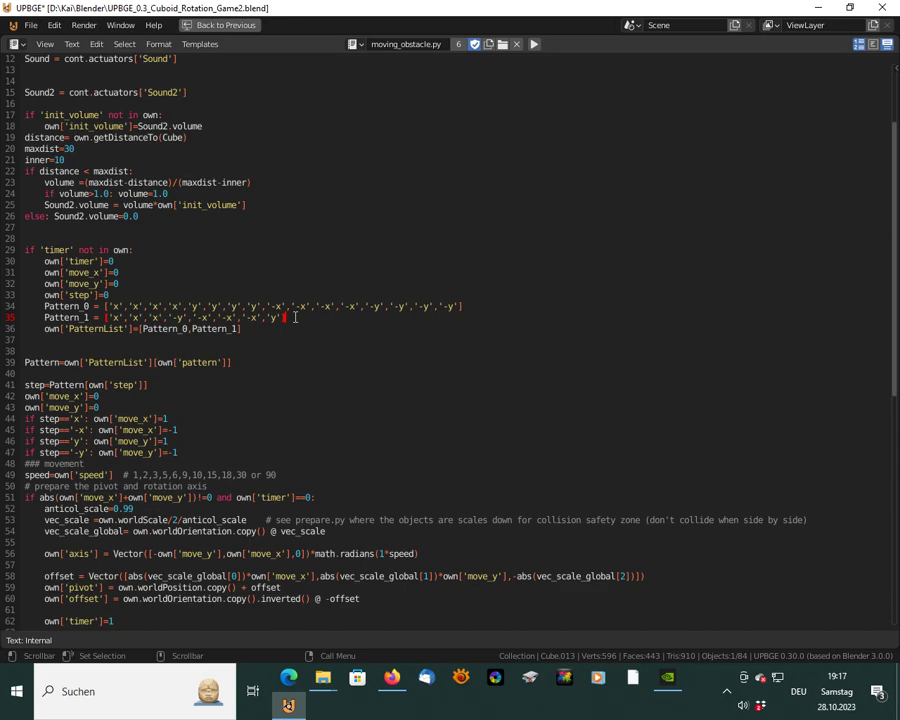
pyautogui.press('Return')
pyautogui.hotkey('ctrl', 'v')
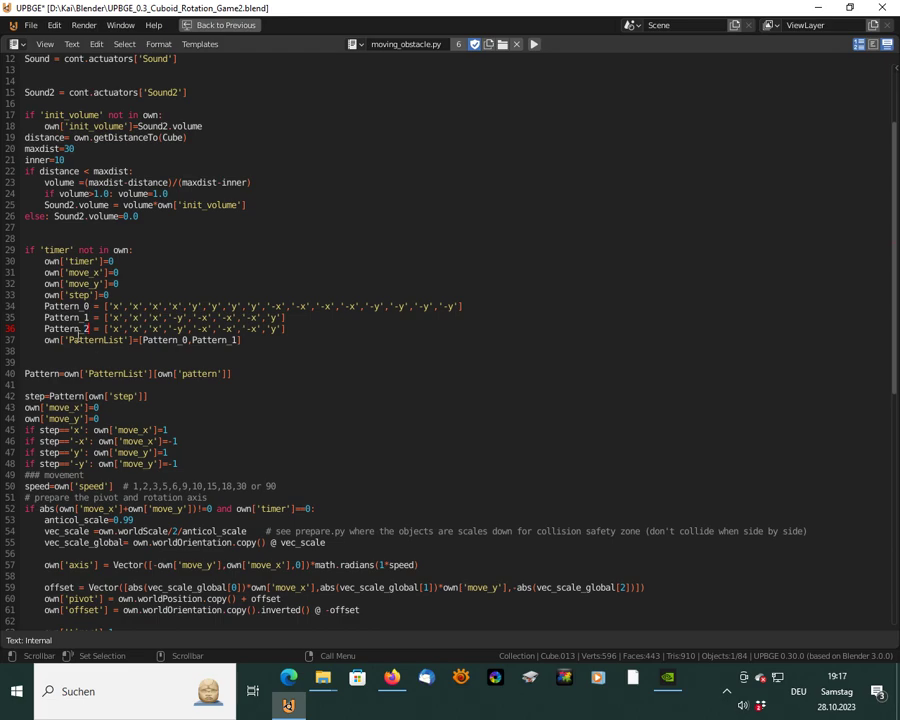
# Add Pattern_2 to the end of own['PatternList'] and restore the full workspace layout with the viewport
pyautogui.doubleClick(73, 329)
pyautogui.click(240, 341)
pyautogui.write(',')
pyautogui.hotkey('ctrl', 'v')
pyautogui.hotkey('ctrl', 'space')
pyautogui.moveTo(223, 303); pyautogui.dragTo(272, 320, button='middle')
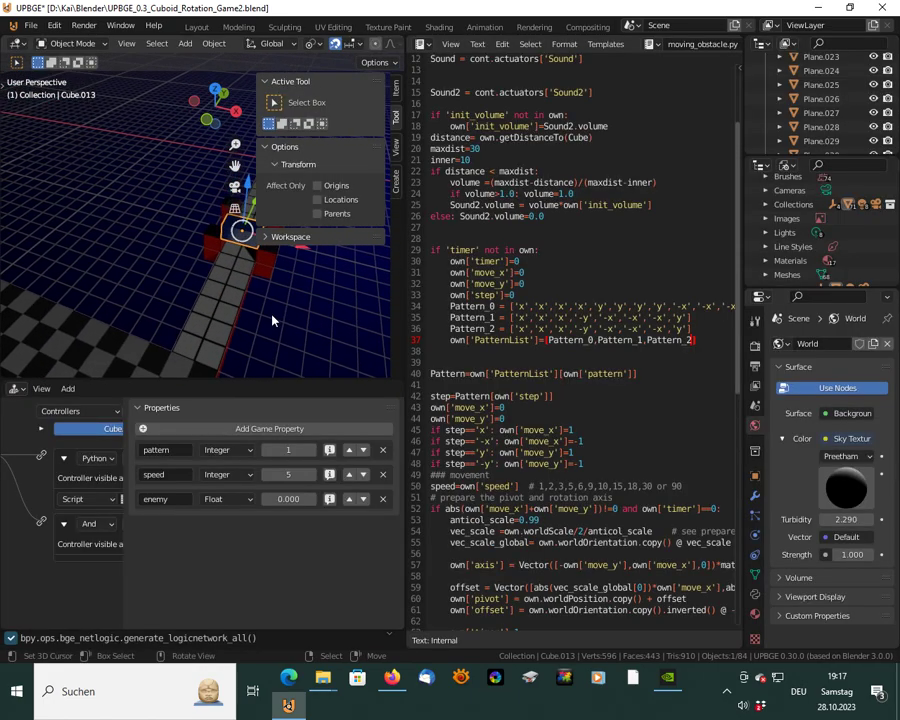
# Inspect the enemy block between the pillars and rewrite the first four moves of Pattern_2 as '-x','y','y','x'
pyautogui.hotkey('ctrl', 'space')
pyautogui.moveTo(458, 440); pyautogui.dragTo(454, 382, button='middle')
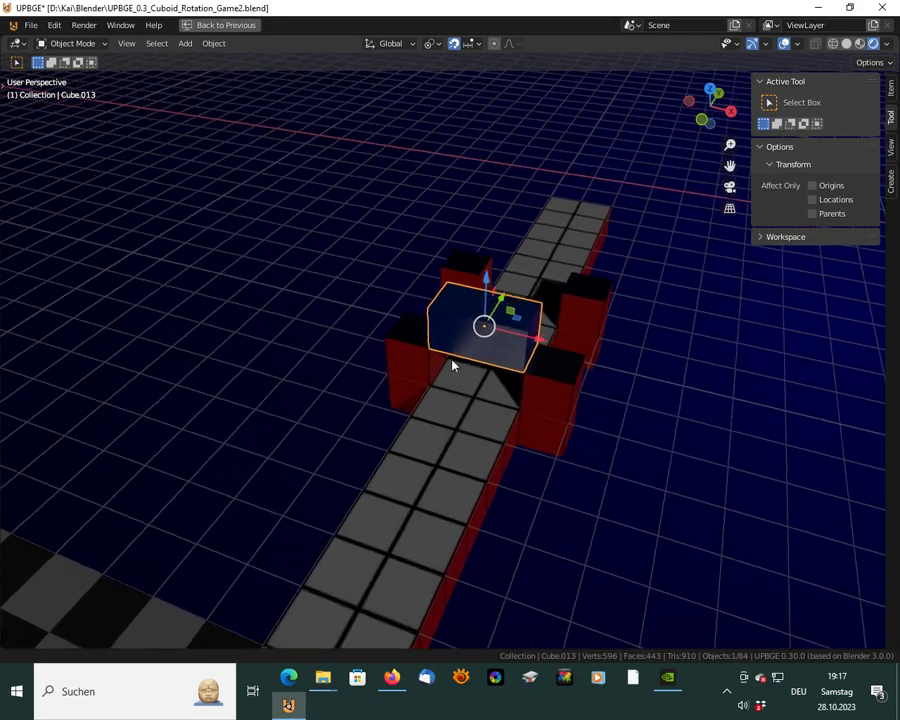
pyautogui.scroll(4, 464, 328)
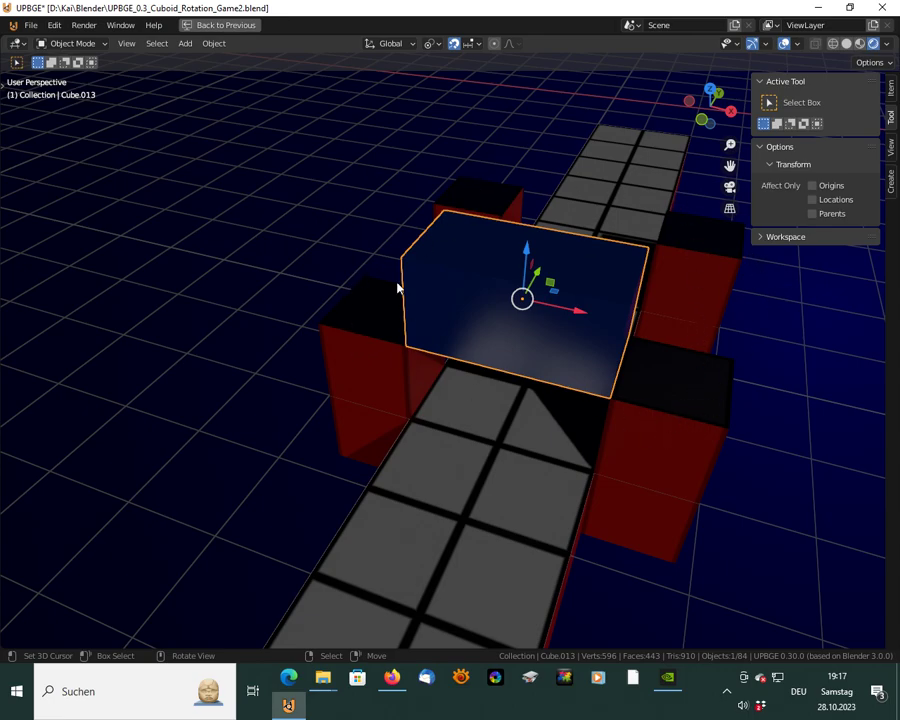
pyautogui.moveTo(535, 373); pyautogui.dragTo(495, 295, button='middle')
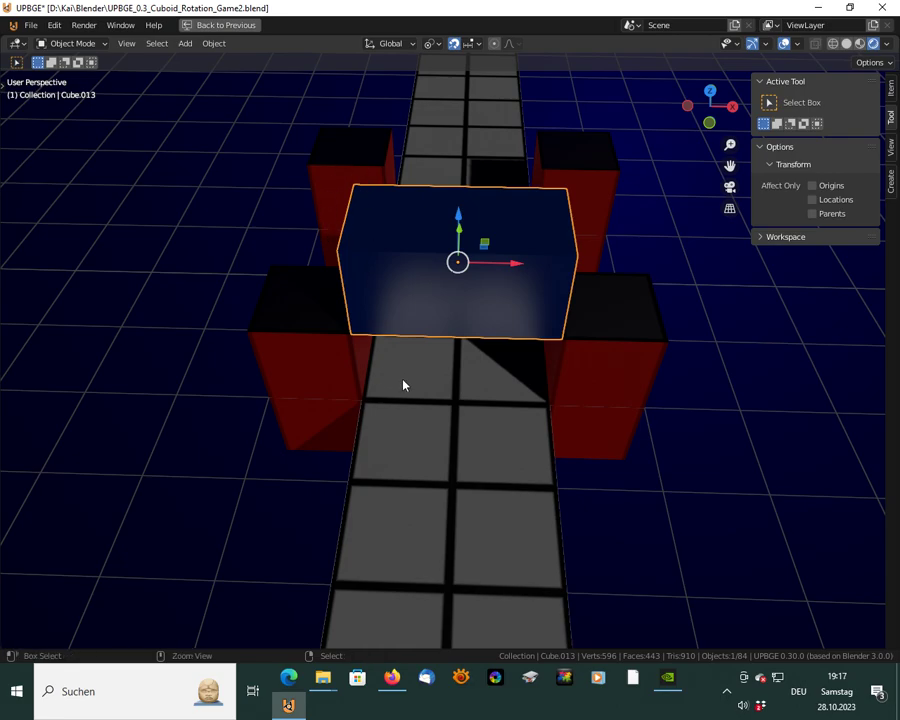
pyautogui.hotkey('ctrl', 'space')
pyautogui.scroll(3, 534, 341)
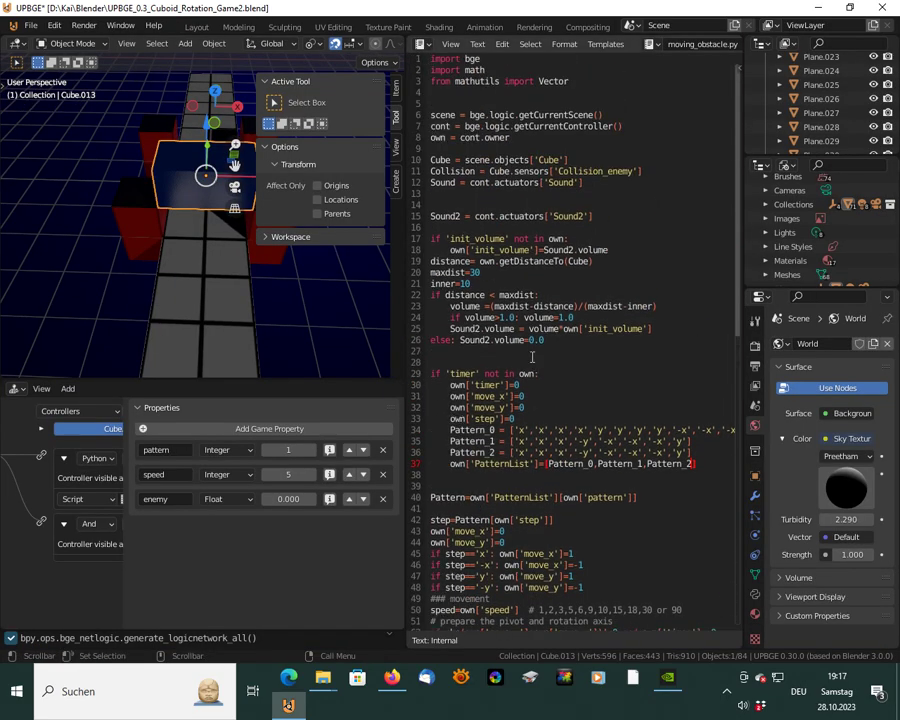
pyautogui.click(518, 452)
pyautogui.write("-x','")
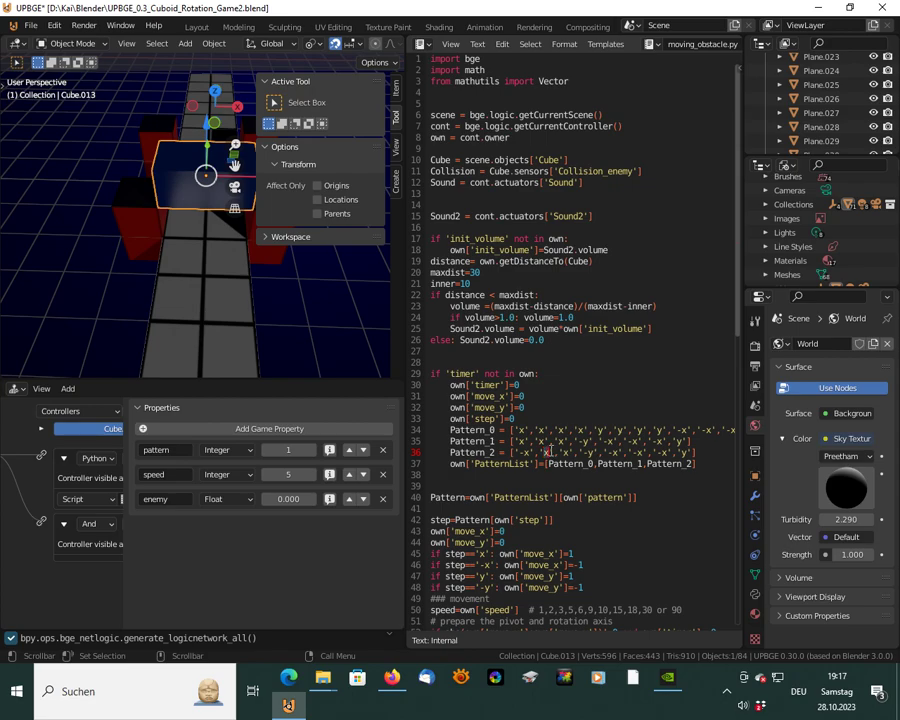
pyautogui.write('y')
pyautogui.press('BackSpace')
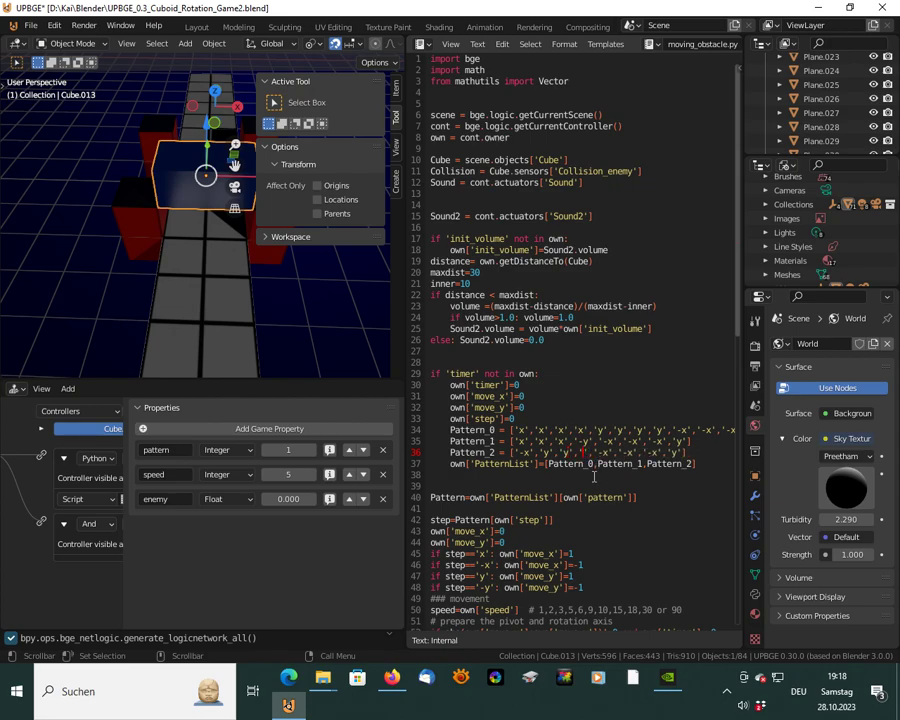
# Enlarge the script text and change the remaining moves of Pattern_2 to 'x','-y','-y','-x'
pyautogui.keyDown('ctrl'); pyautogui.scroll(3, 598, 479); pyautogui.keyUp('ctrl')
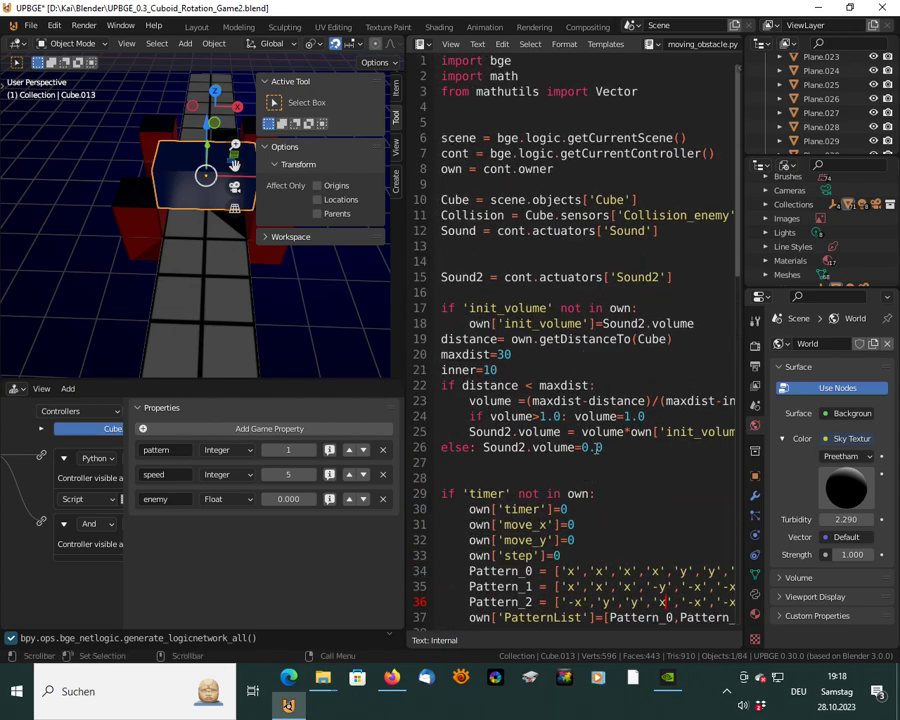
pyautogui.moveTo(602, 485); pyautogui.dragTo(532, 254, button='middle')
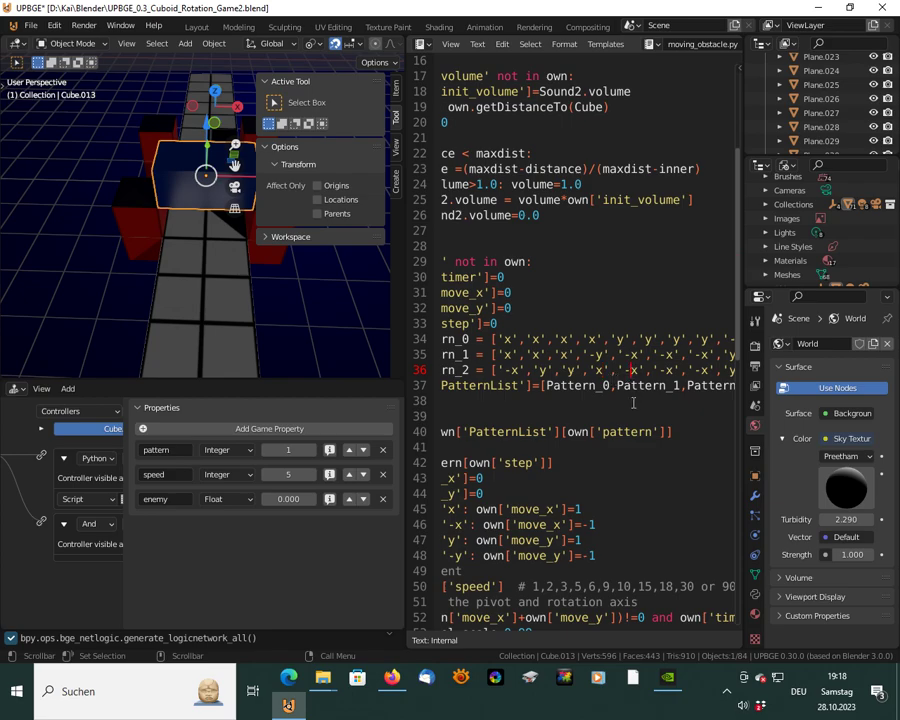
pyautogui.press('BackSpace')
pyautogui.write('y')
pyautogui.doubleClick(695, 371)
pyautogui.write('y')
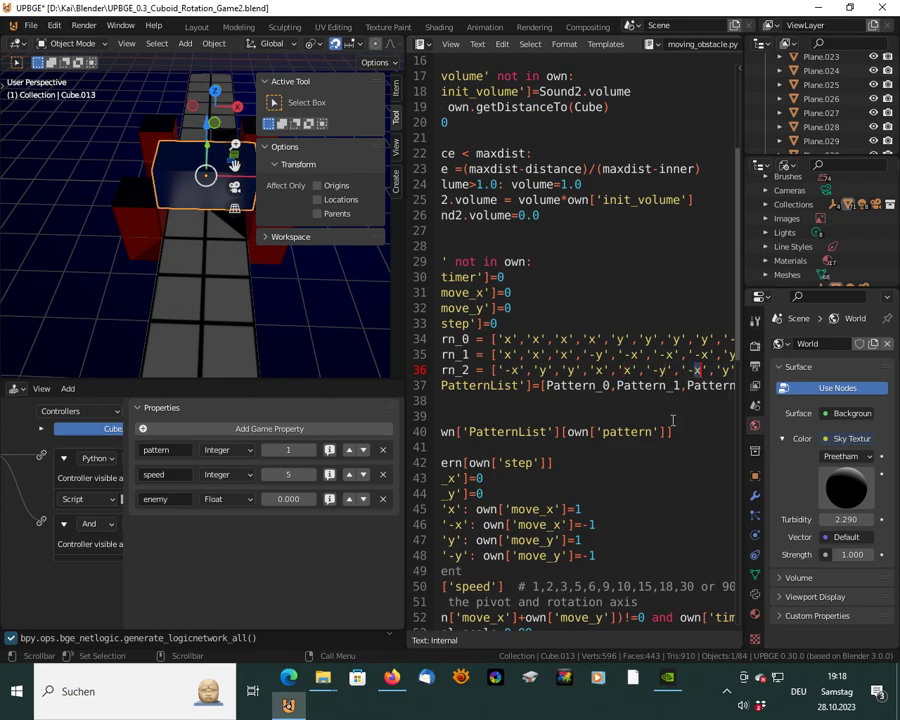
pyautogui.doubleClick(726, 371)
pyautogui.write('x')
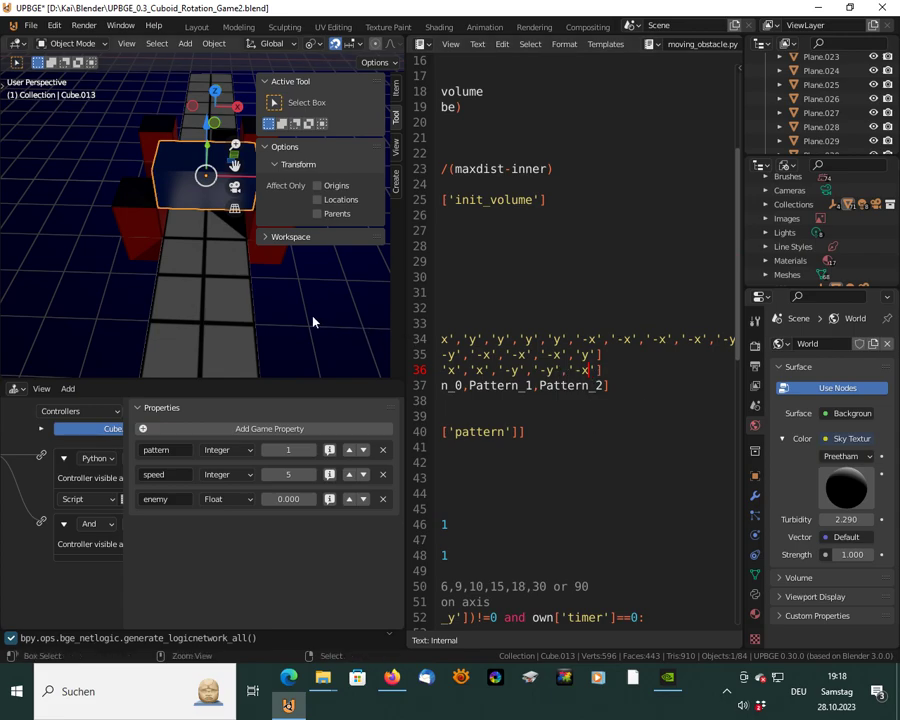
# Run the game in the maximized viewport to check the enemy block's movement between the pillars, and stop it
pyautogui.hotkey('ctrl', 'space')
pyautogui.moveTo(476, 421)
pyautogui.mouseDown(button='middle')
pyautogui.moveTo(482, 396)
pyautogui.moveTo(475, 398)
pyautogui.mouseUp(button='middle')
pyautogui.press('p')
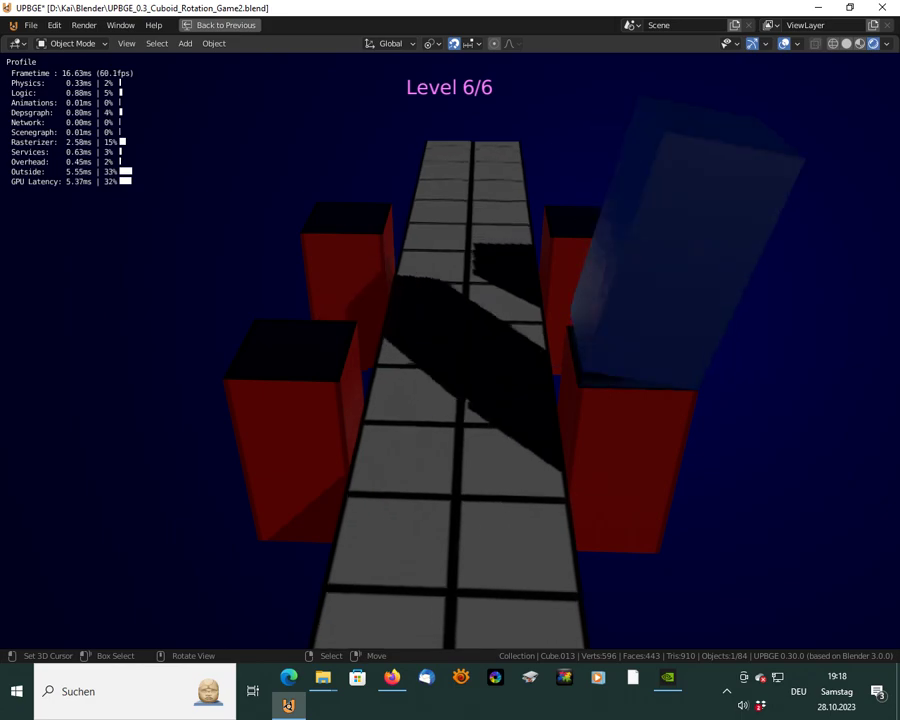
pyautogui.press('Escape')
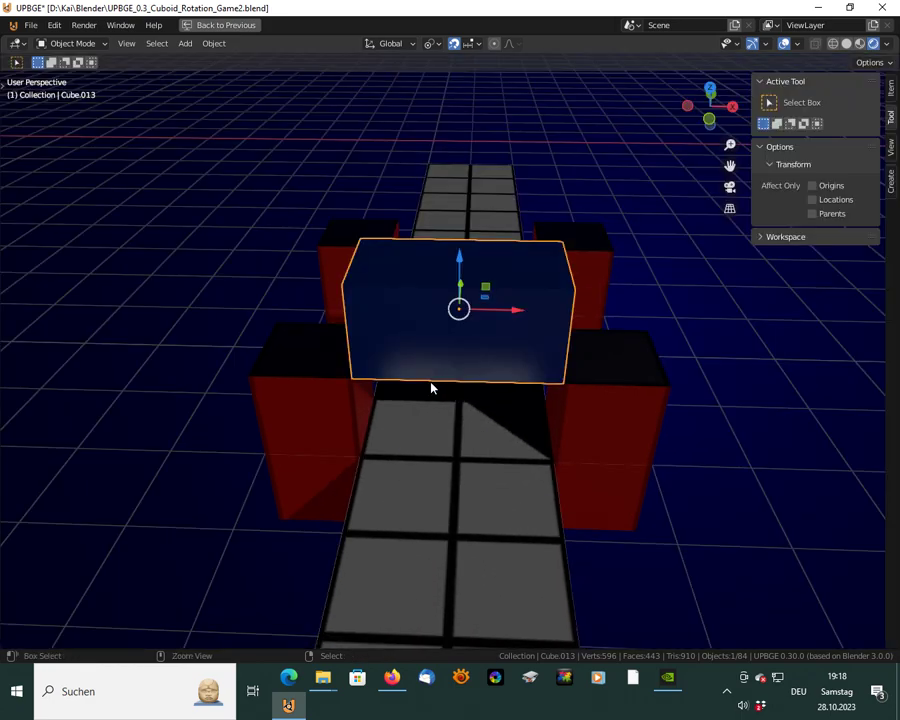
# Set the enemy block's pattern game property to 2 and test its movement in a short game run
pyautogui.hotkey('ctrl', 'space')
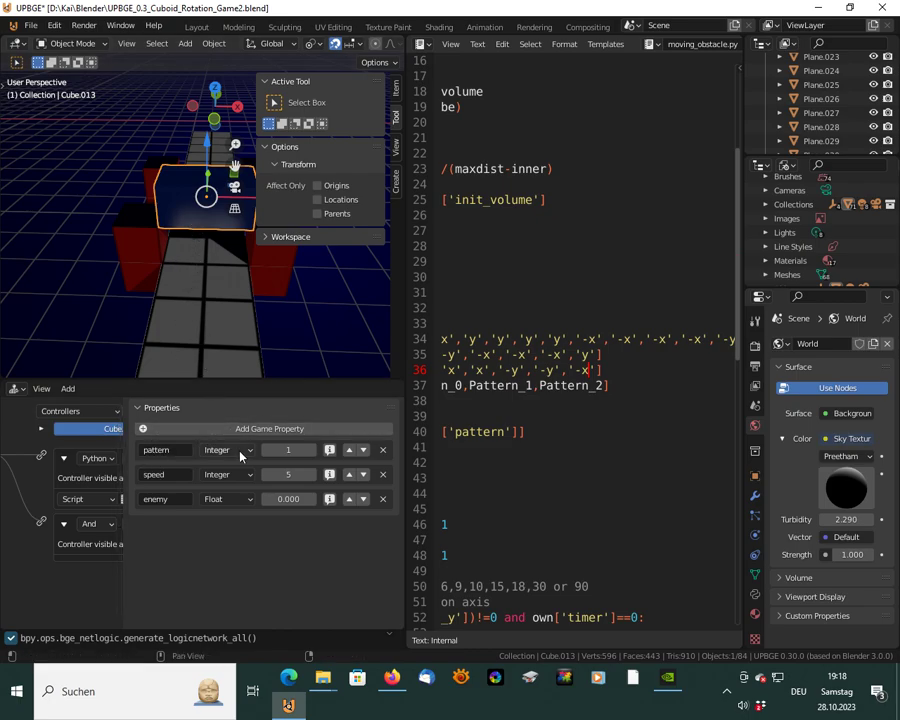
pyautogui.moveTo(479, 421); pyautogui.dragTo(565, 403, button='middle')
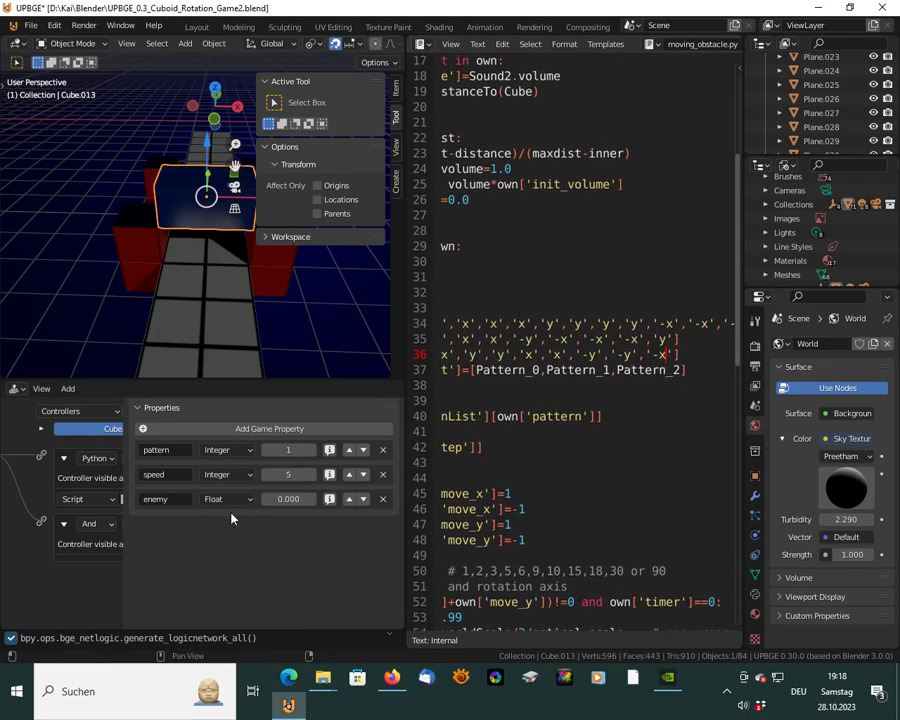
pyautogui.click(313, 450)
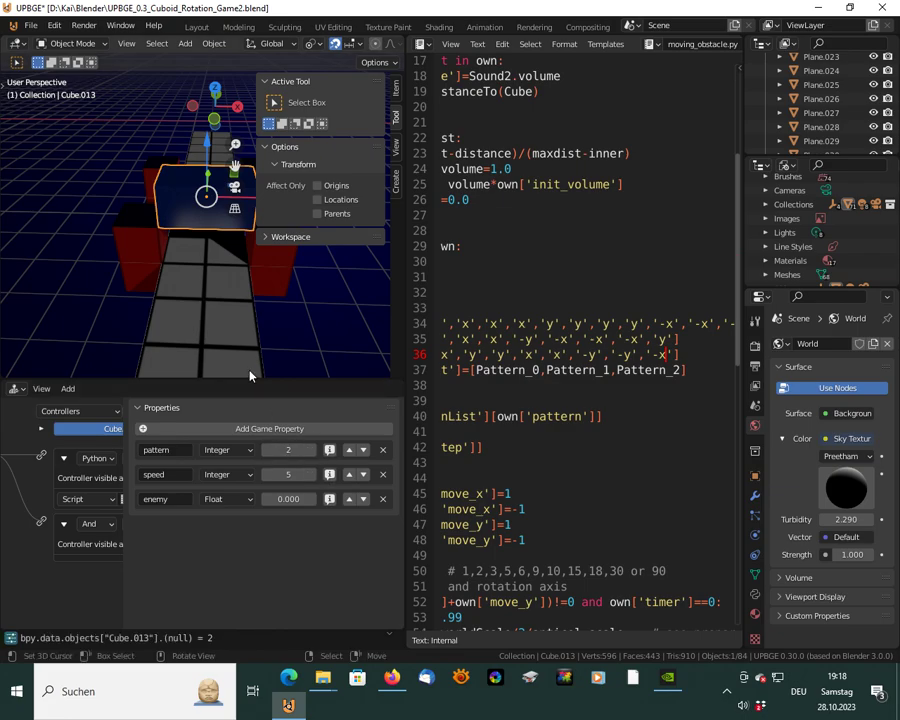
pyautogui.hotkey('ctrl', 'space')
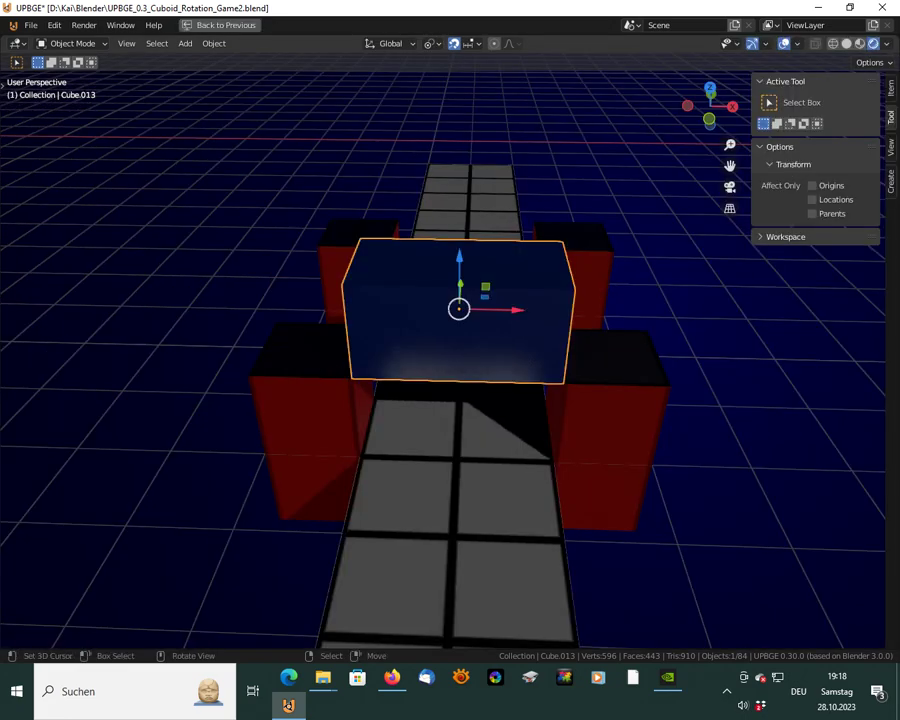
pyautogui.press('p')
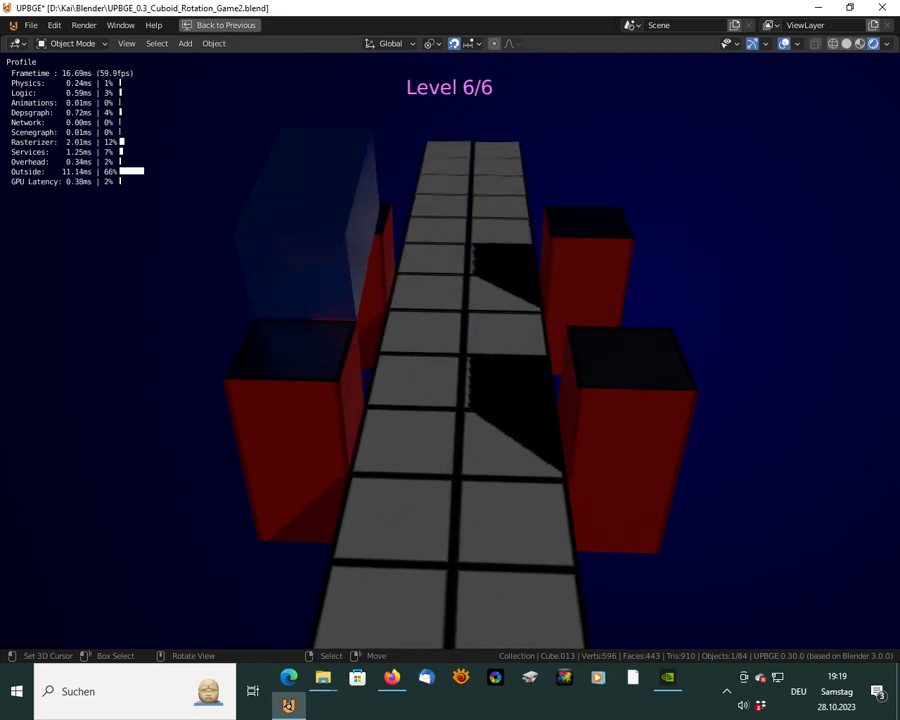
pyautogui.press('Escape')
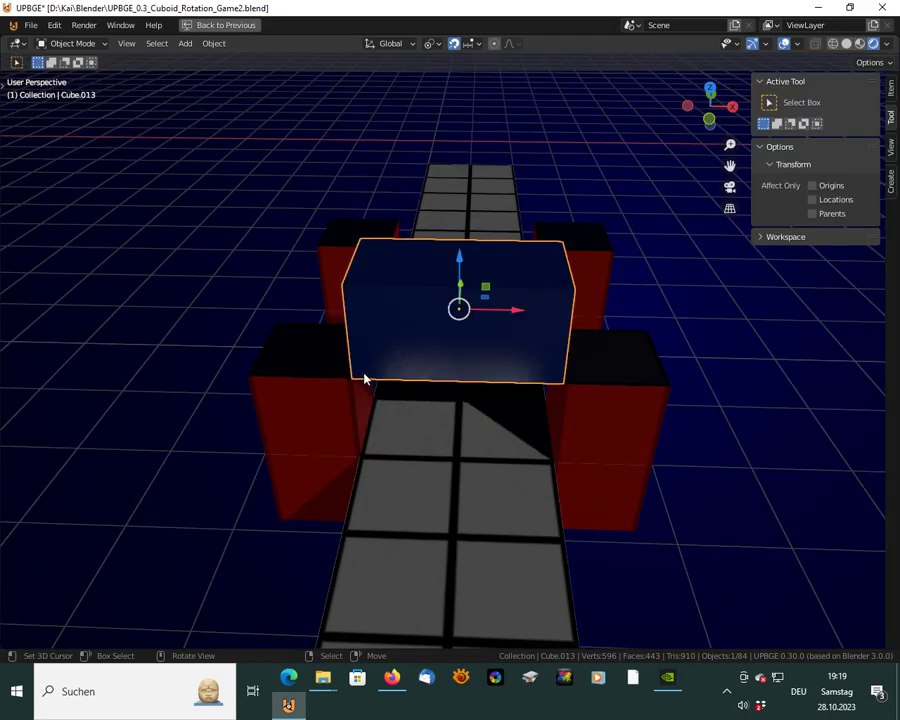
# Select the conveyor carrying the enemy block and set its speed game property to -0.05
pyautogui.scroll(-6, 364, 378)
pyautogui.moveTo(364, 378); pyautogui.dragTo(275, 397, button='middle')
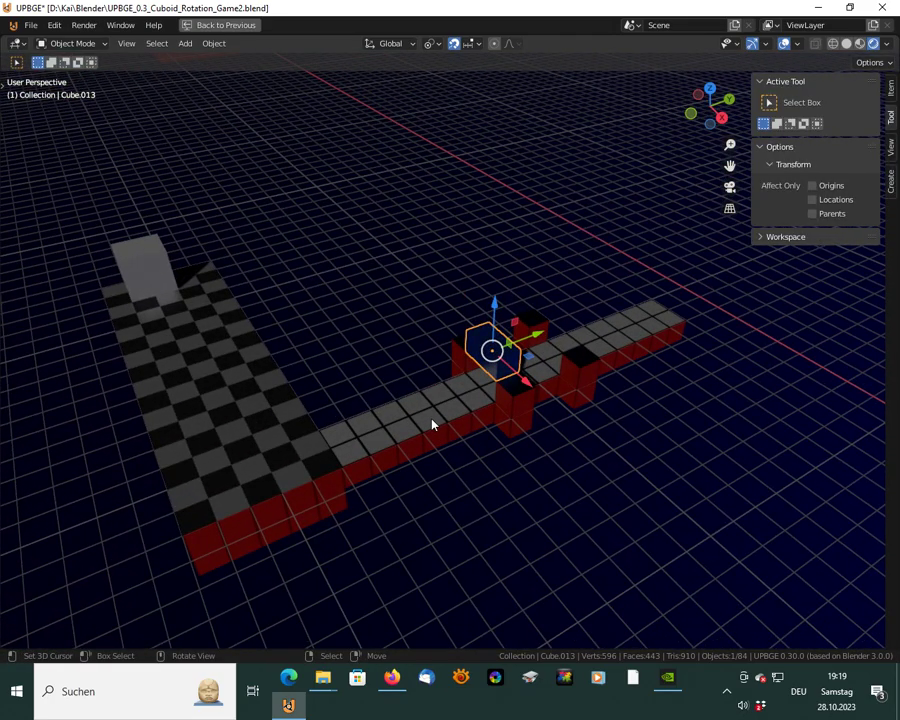
pyautogui.click(432, 425)
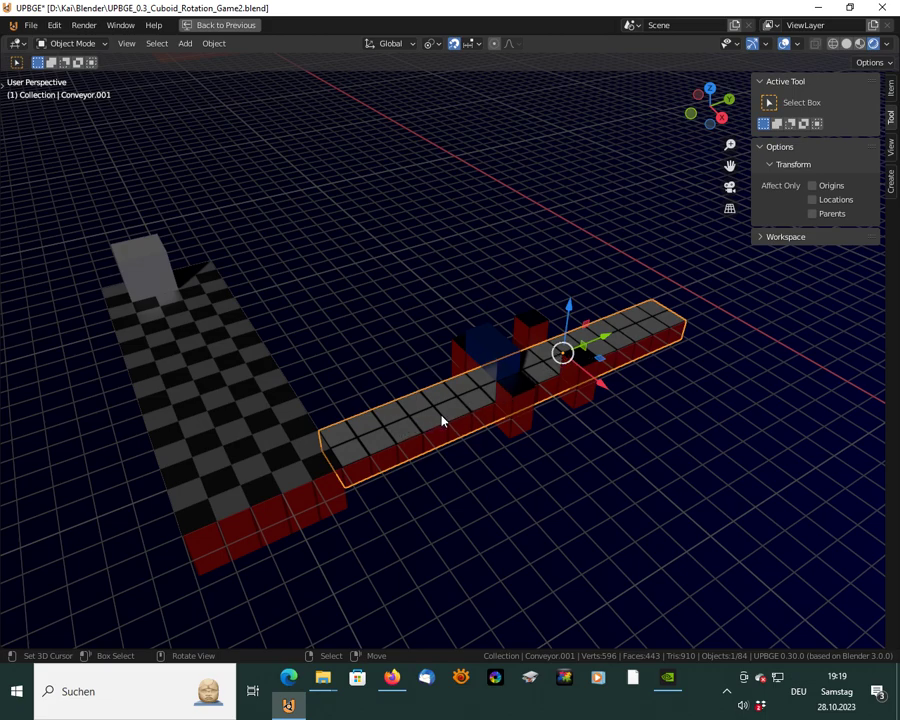
pyautogui.hotkey('ctrl', 'space')
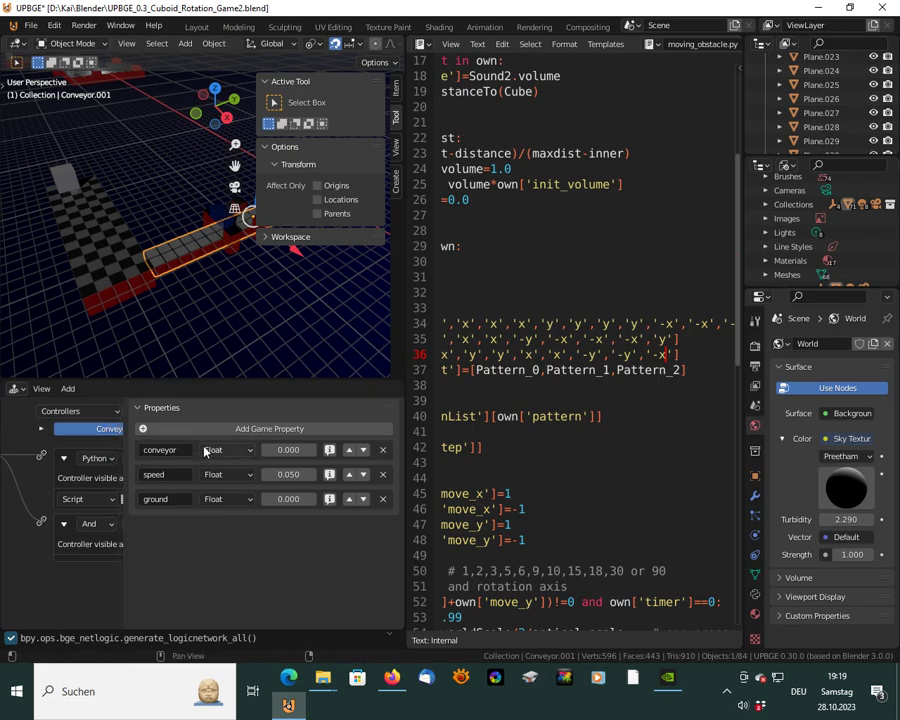
pyautogui.click(283, 475)
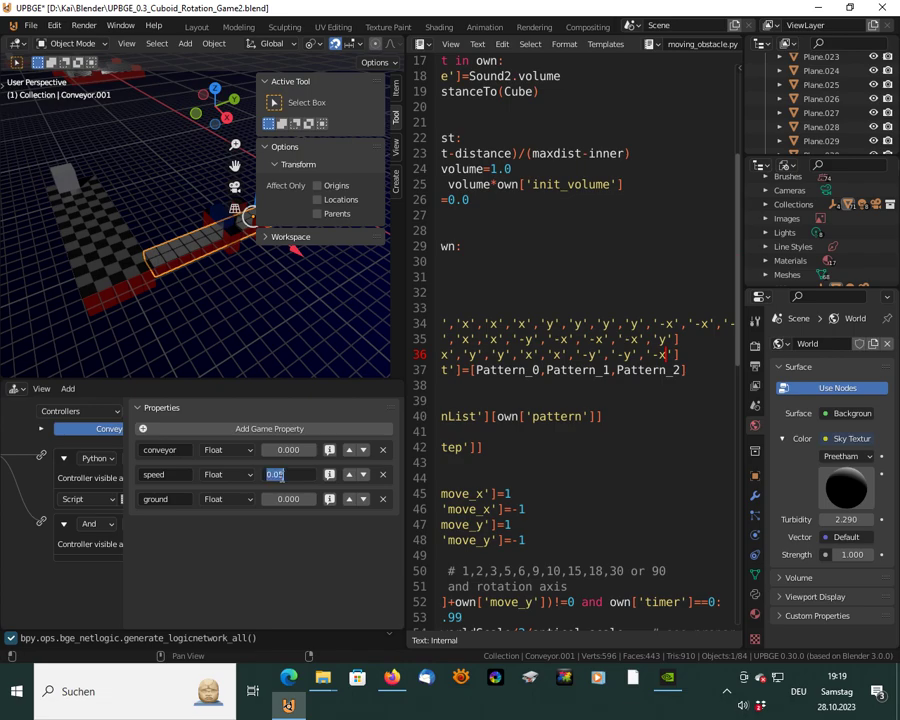
pyautogui.press('Home')
pyautogui.write('-')
pyautogui.press('Return')
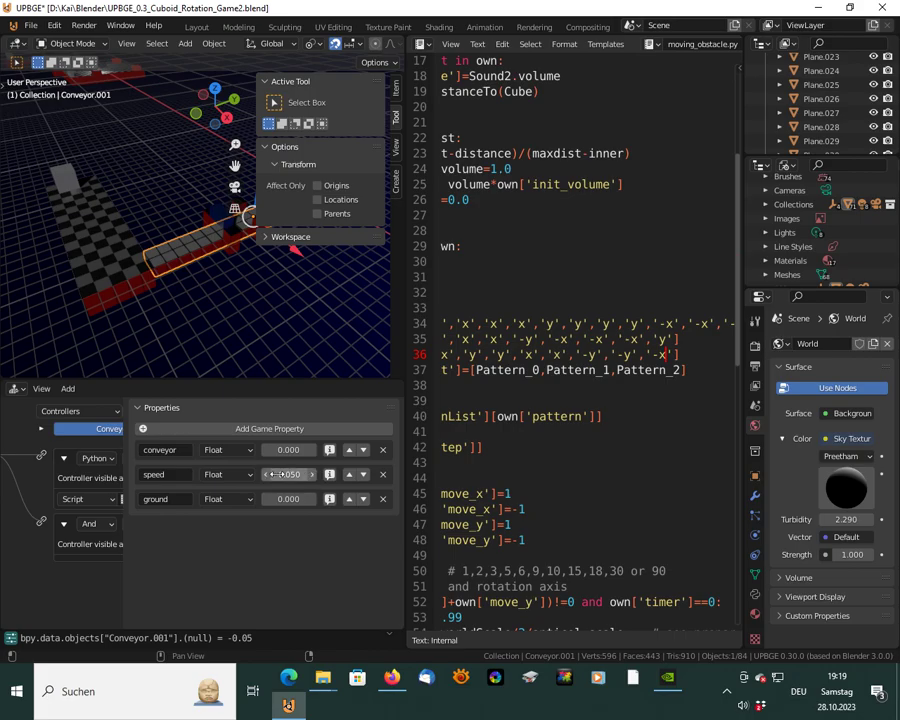
# Run the game from the camera view and roll the cuboid across the platforms and up the conveyor towards the enemy block
pyautogui.hotkey('ctrl', 'space')
pyautogui.moveTo(227, 351); pyautogui.dragTo(272, 346, button='middle')
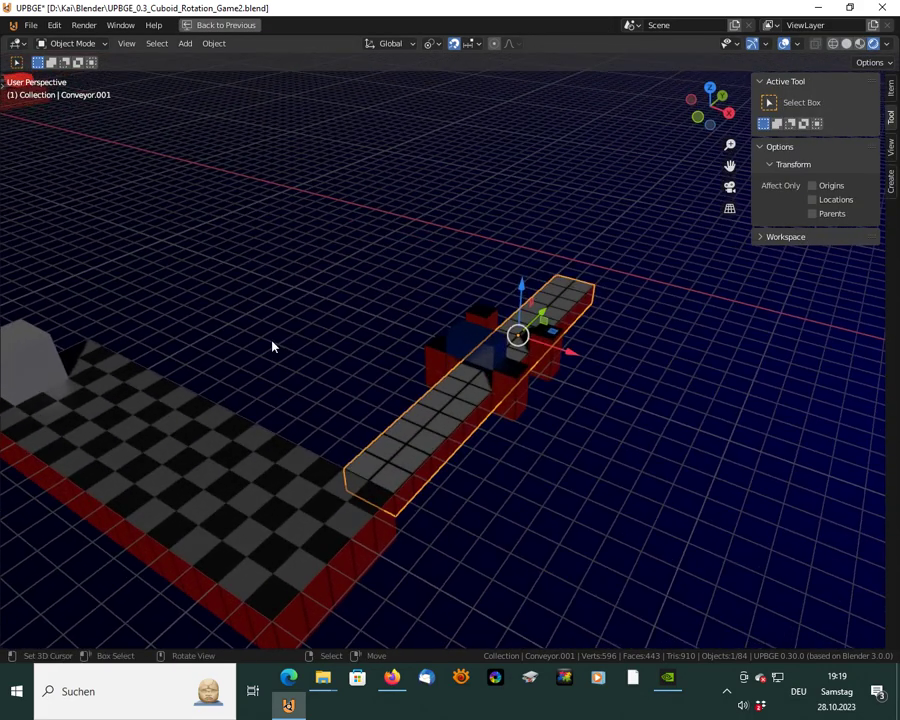
pyautogui.press('KP_0')
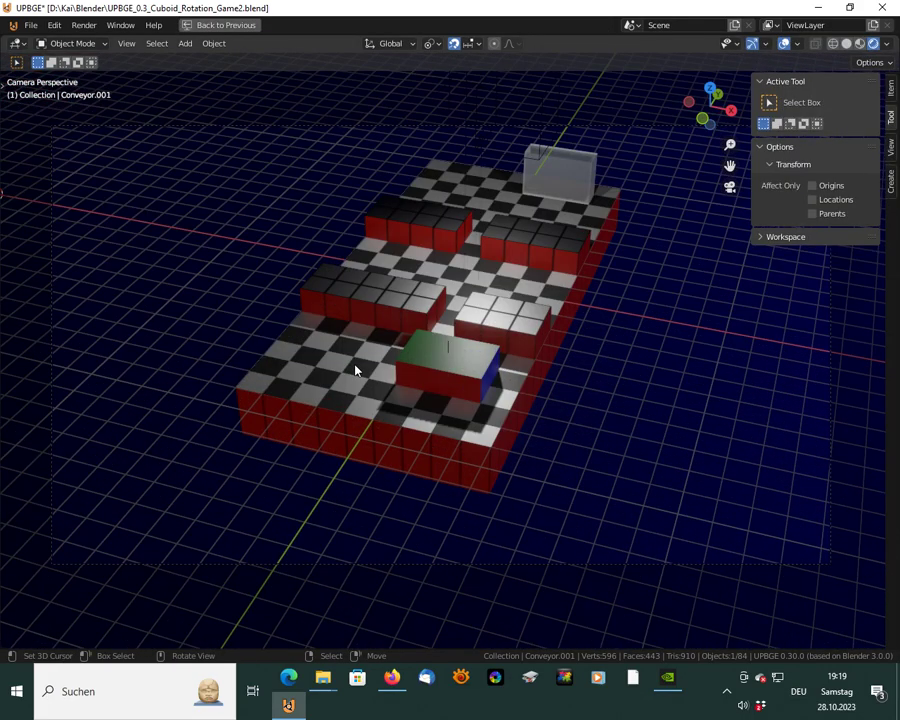
pyautogui.press('p')
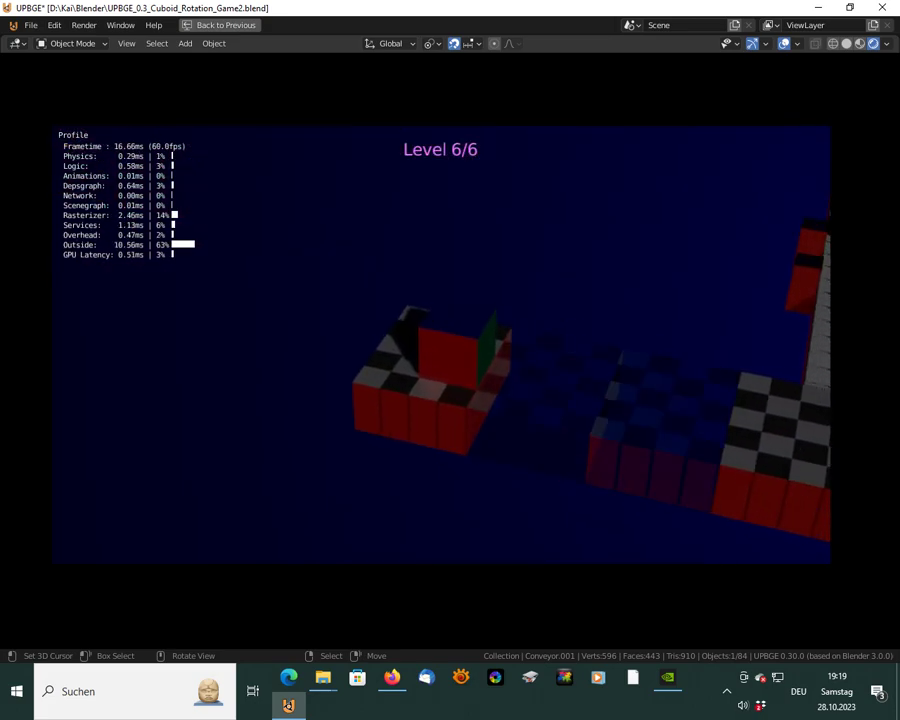
pyautogui.press('Right')
pyautogui.press('Right')
pyautogui.press('Right')
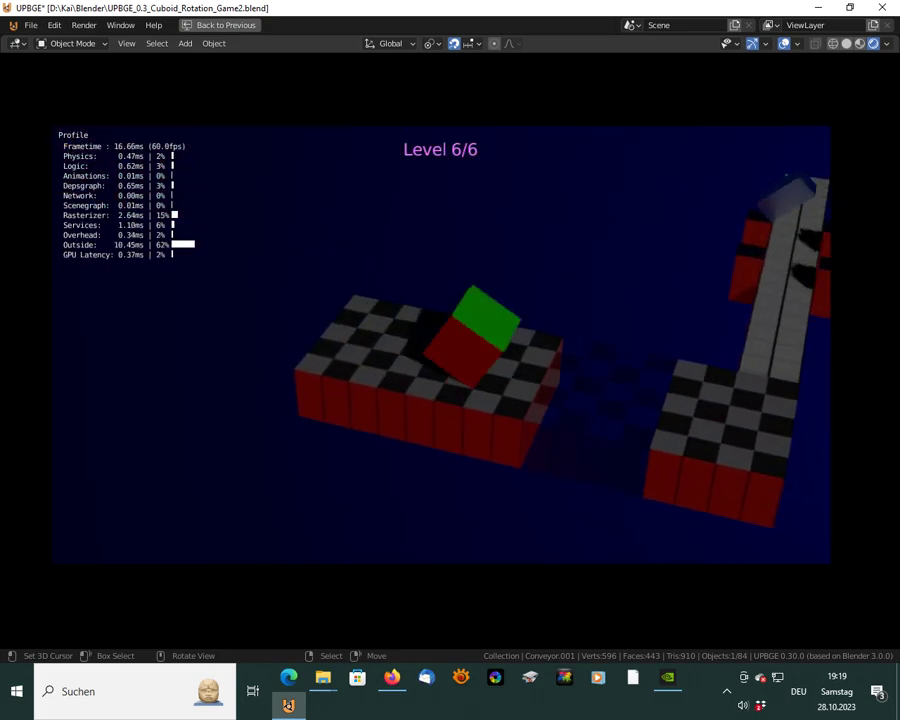
pyautogui.press('Right')
pyautogui.press('Right')
pyautogui.press('Right')
pyautogui.press('Up')
pyautogui.press('Up')
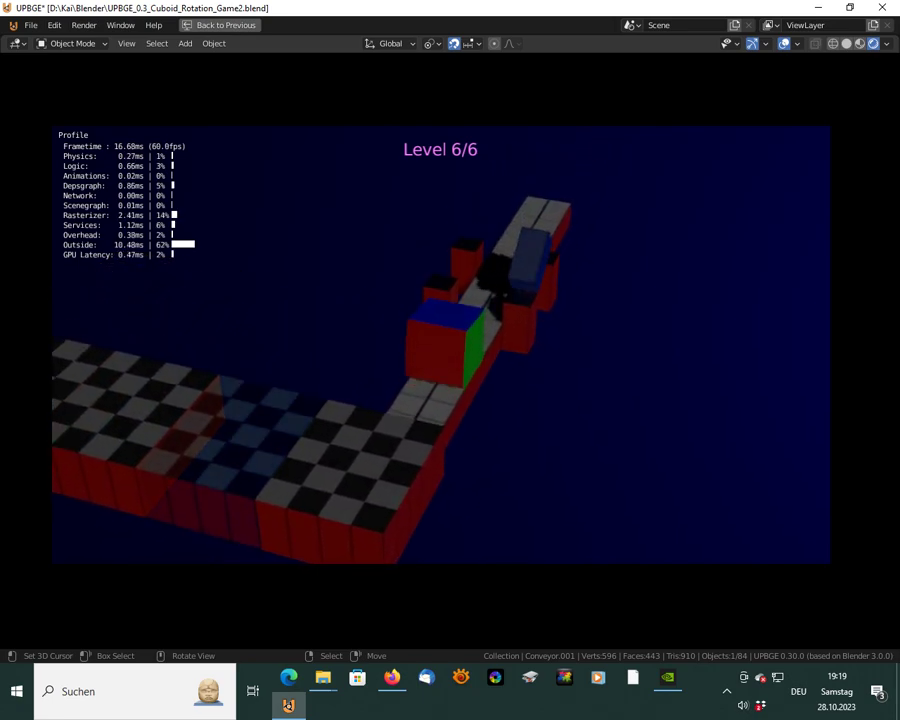
pyautogui.press('Up')
pyautogui.press('Up')
pyautogui.press('Up')
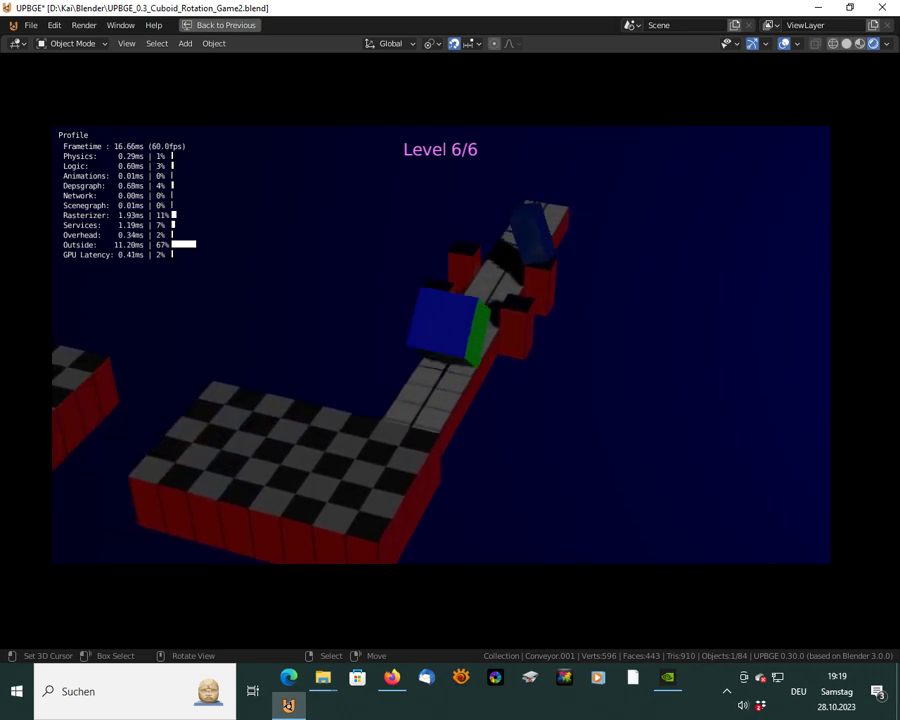
pyautogui.press('Up')
pyautogui.press('Up')
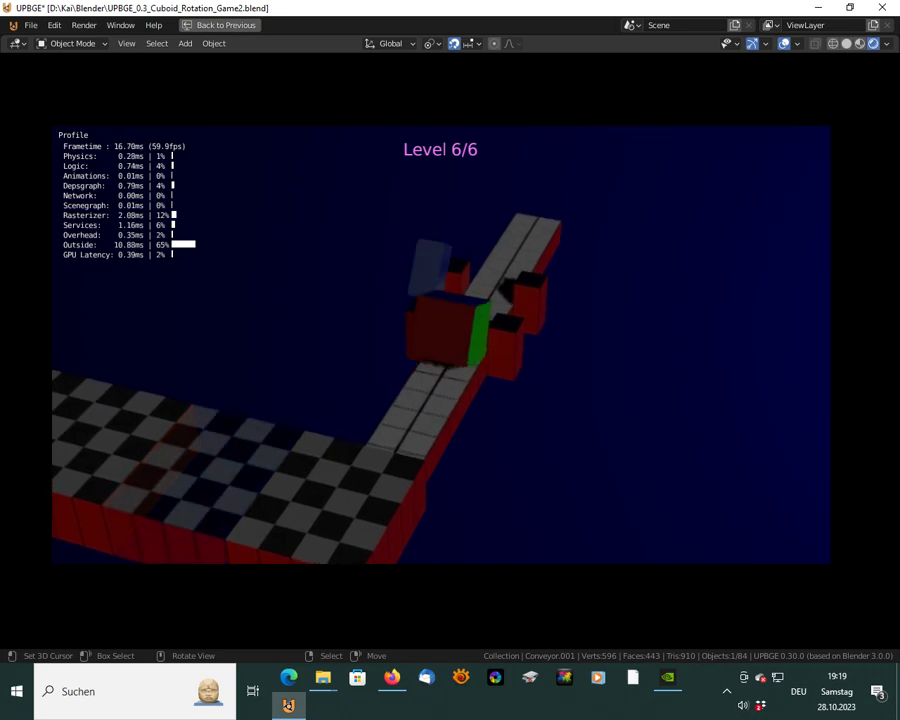
pyautogui.press('Up')
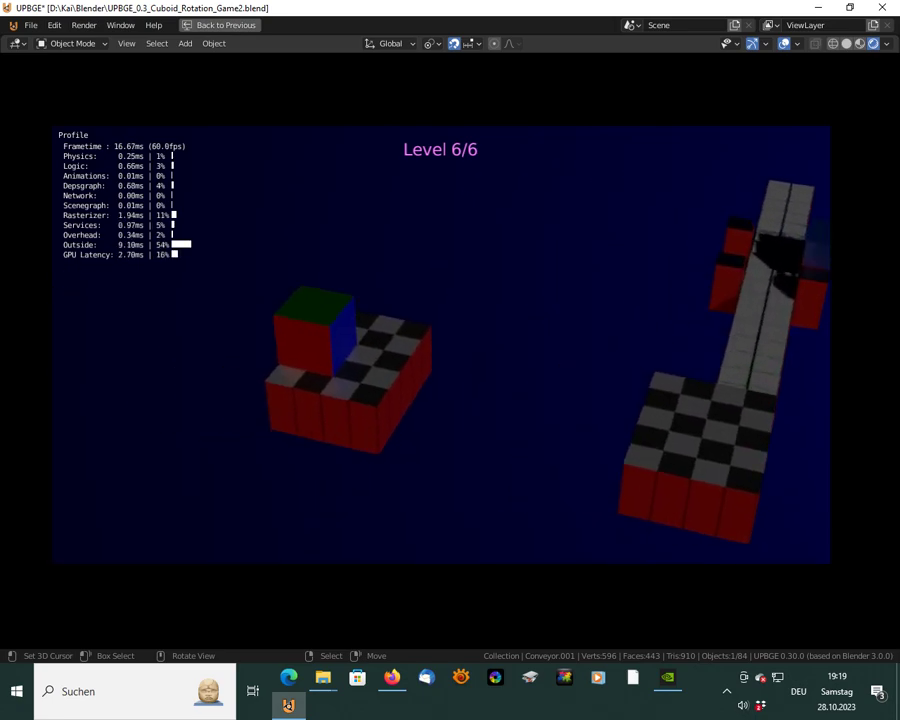
# Roll the cuboid across the starting platforms to the foot of the conveyor in the running level 6 test
pyautogui.press('Right')
pyautogui.press('Right')
pyautogui.press('Right')
pyautogui.press('Right')
pyautogui.press('Right')
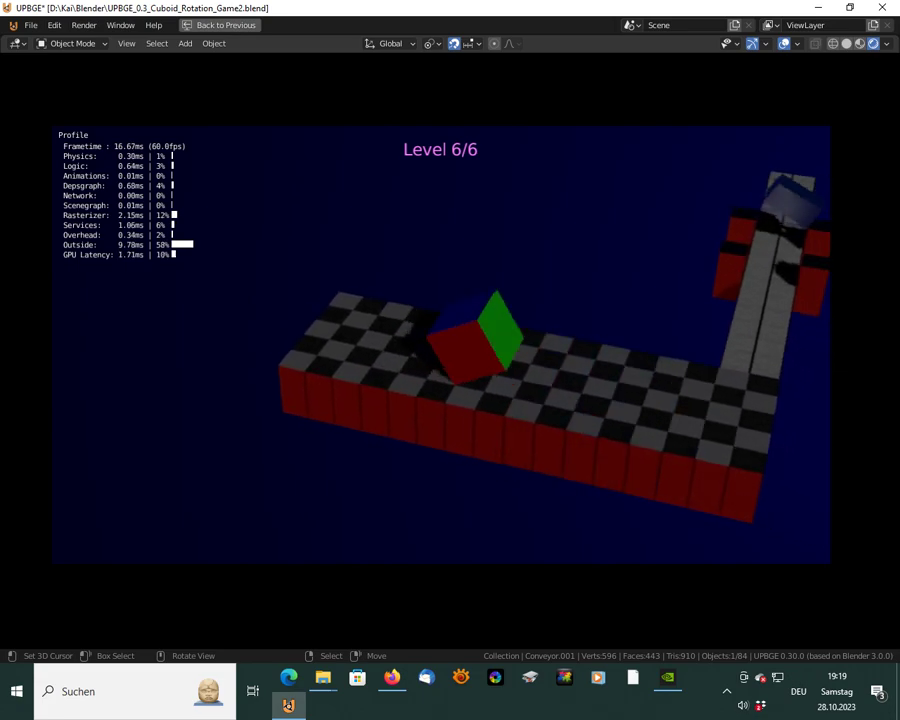
pyautogui.press('Right')
pyautogui.press('Right')
pyautogui.press('Up')
pyautogui.press('Up')
pyautogui.press('Up')
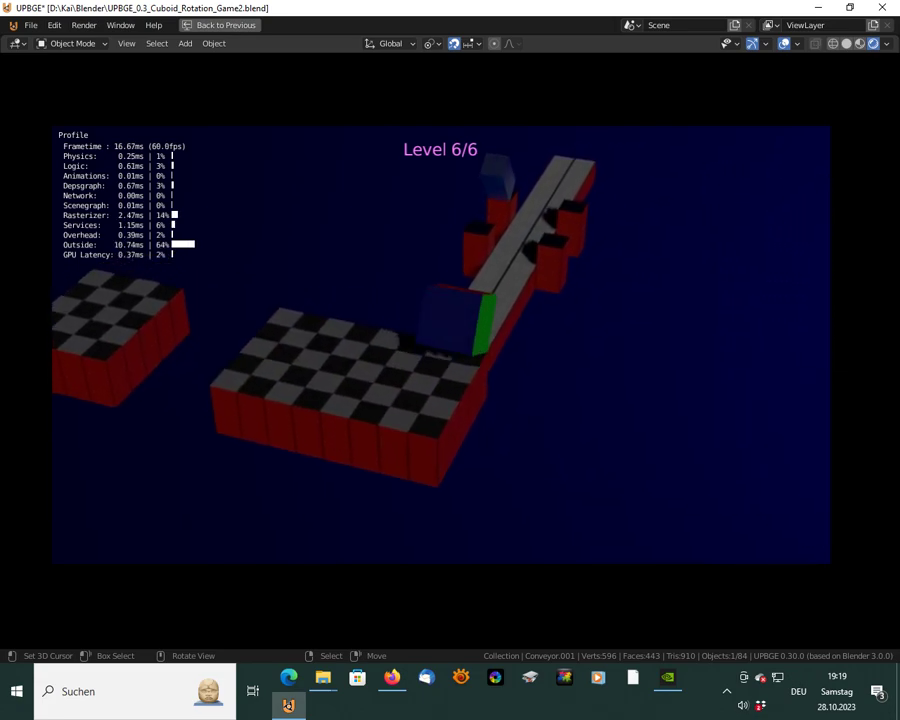
# Roll the cuboid up the conveyor past the enemy block and between the pillars, stop the game, and save the file
pyautogui.press('Up')
pyautogui.press('Up')
pyautogui.press('Up')
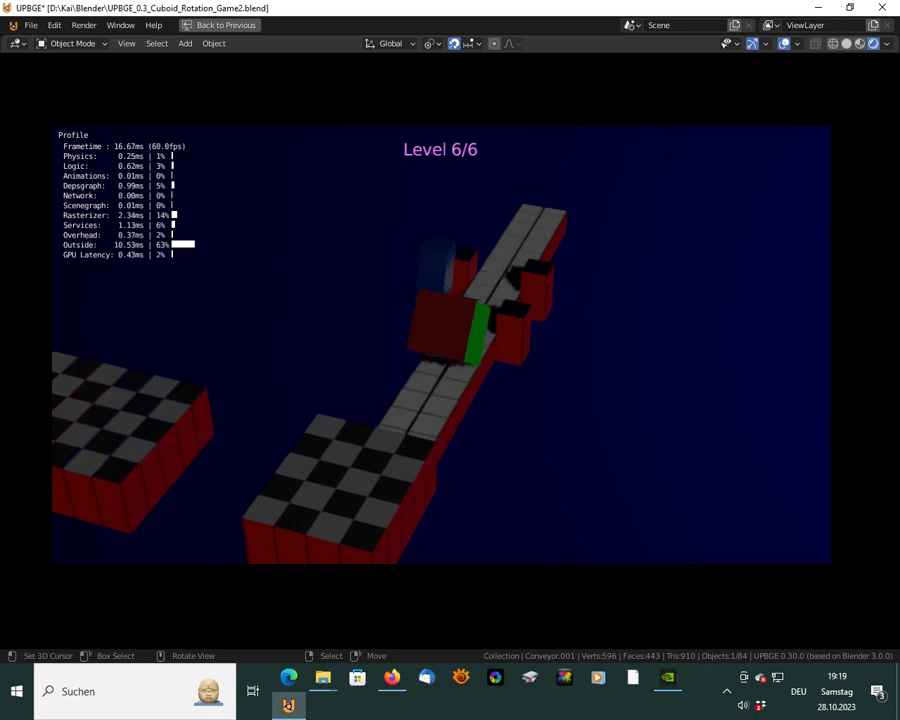
pyautogui.press('Up')
pyautogui.press('Up')
pyautogui.press('Up')
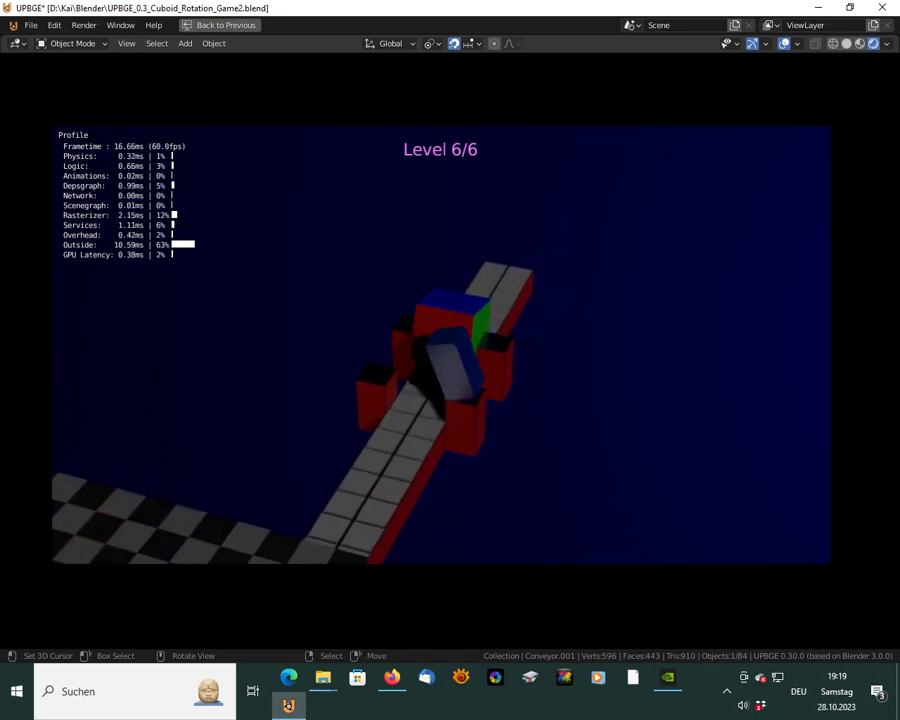
pyautogui.press('Up')
pyautogui.press('Up')
pyautogui.press('Up')
pyautogui.press('Up')
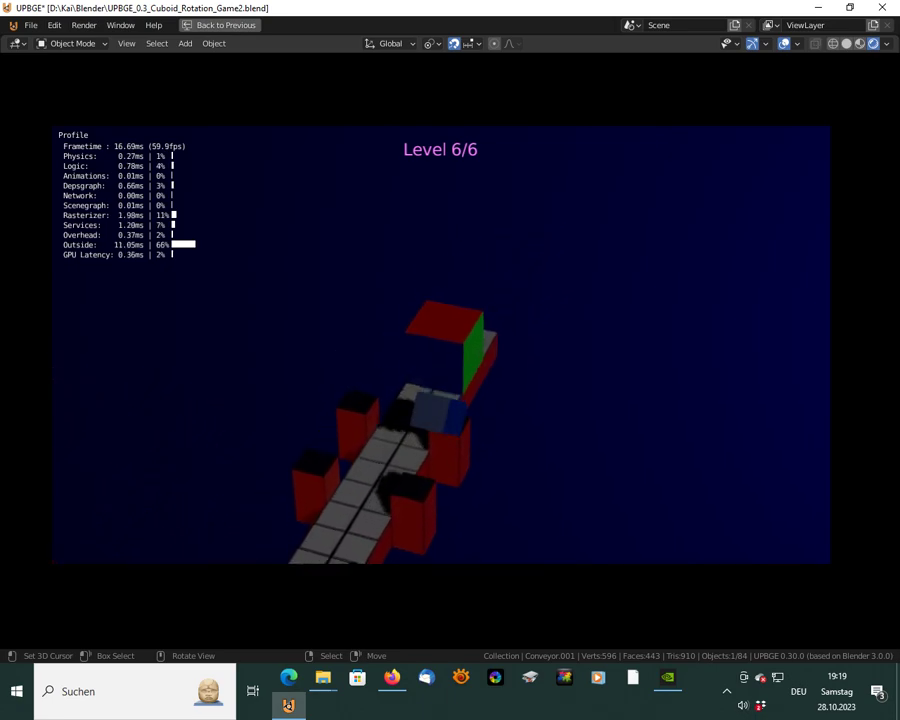
pyautogui.press('Up')
pyautogui.press('Up')
pyautogui.press('Up')
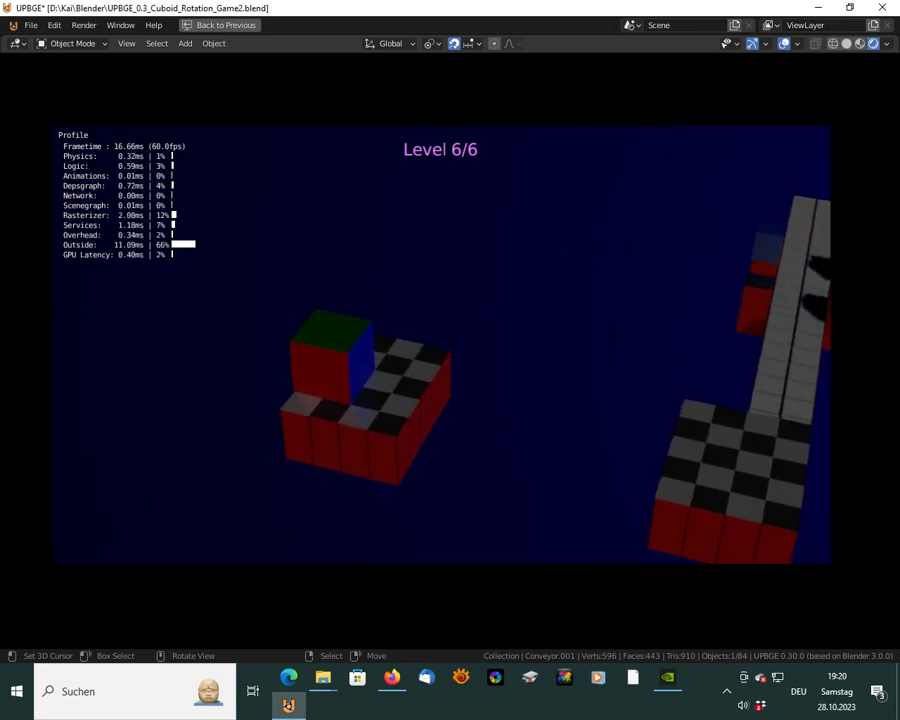
pyautogui.press('Escape')
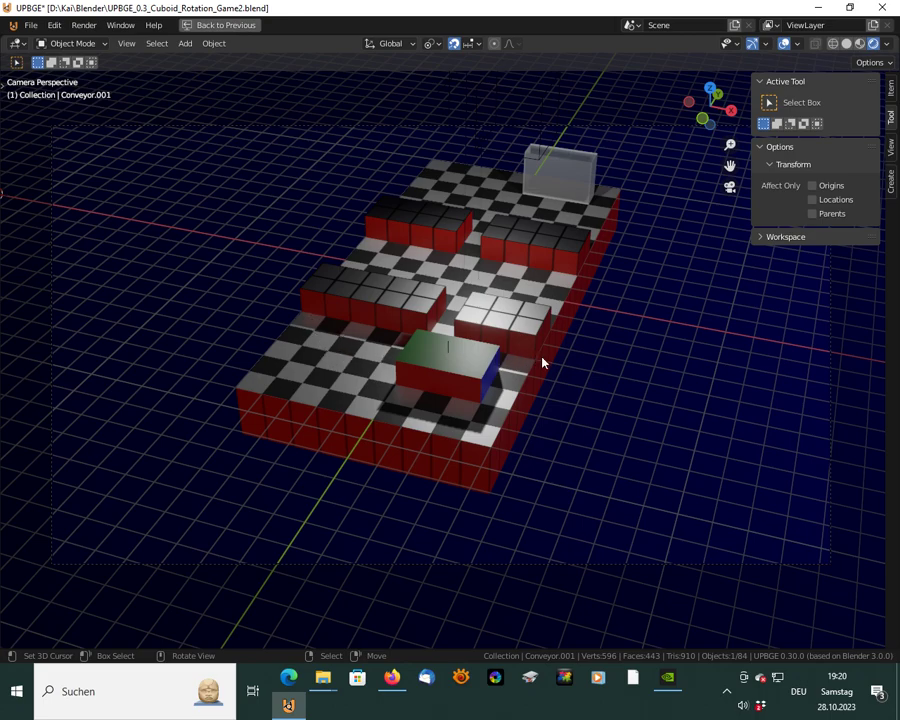
pyautogui.hotkey('ctrl', 's')
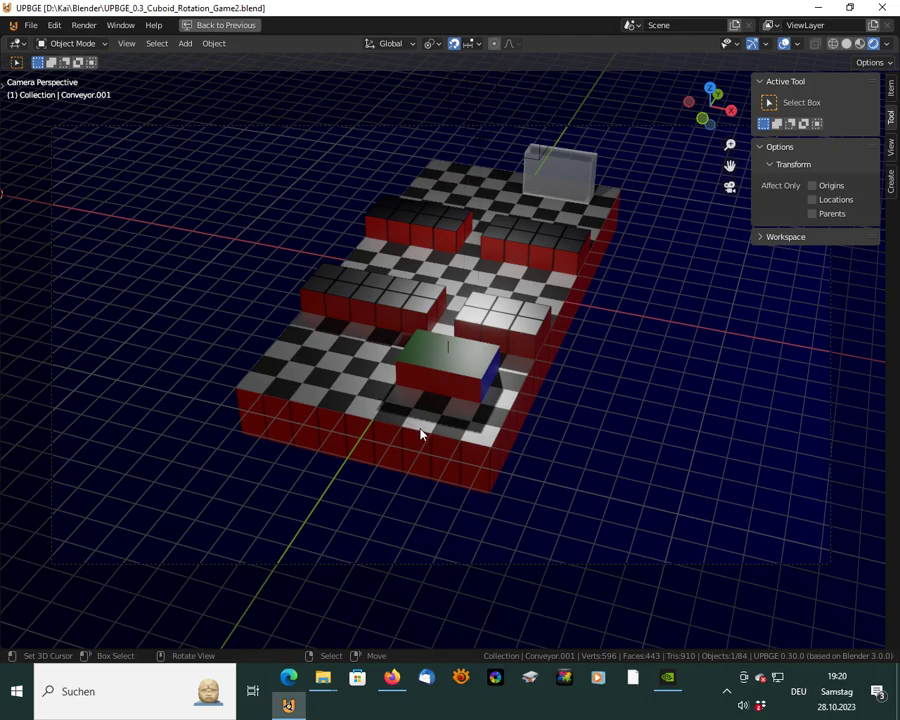
# Duplicate the large checkered platform of the neighbouring level along the X axis into the level 6 conveyor area
pyautogui.press('KP_Decimal')
pyautogui.moveTo(458, 422); pyautogui.dragTo(424, 328, button='middle')
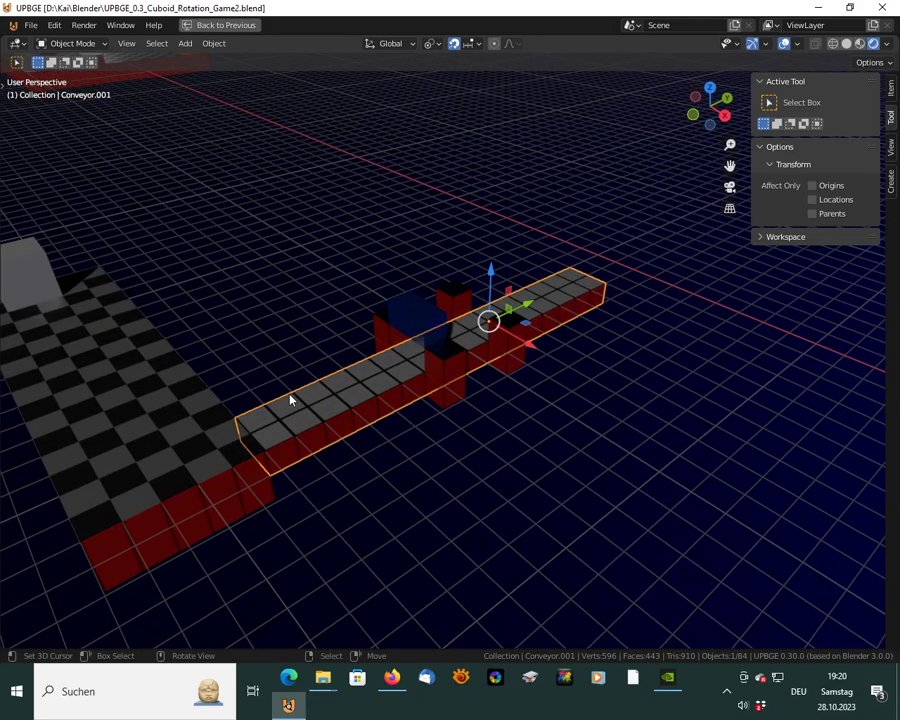
pyautogui.keyDown('shift'); pyautogui.moveTo(147, 251); pyautogui.dragTo(463, 427, button='middle'); pyautogui.keyUp('shift')
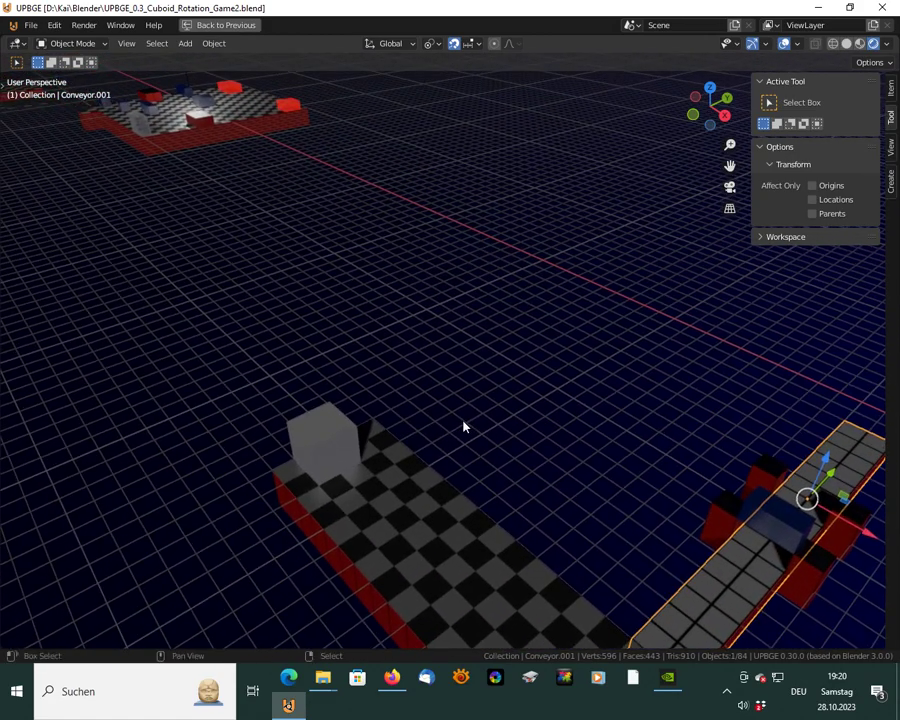
pyautogui.keyDown('shift'); pyautogui.moveTo(211, 333); pyautogui.dragTo(279, 412, button='middle'); pyautogui.keyUp('shift')
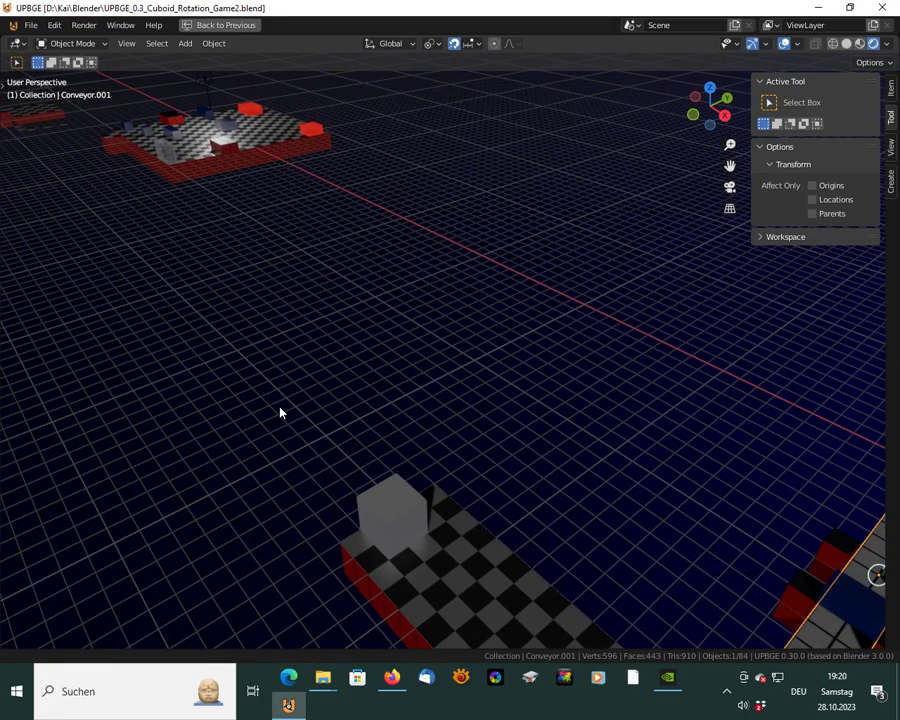
pyautogui.click(210, 175)
pyautogui.scroll(-2, 263, 291)
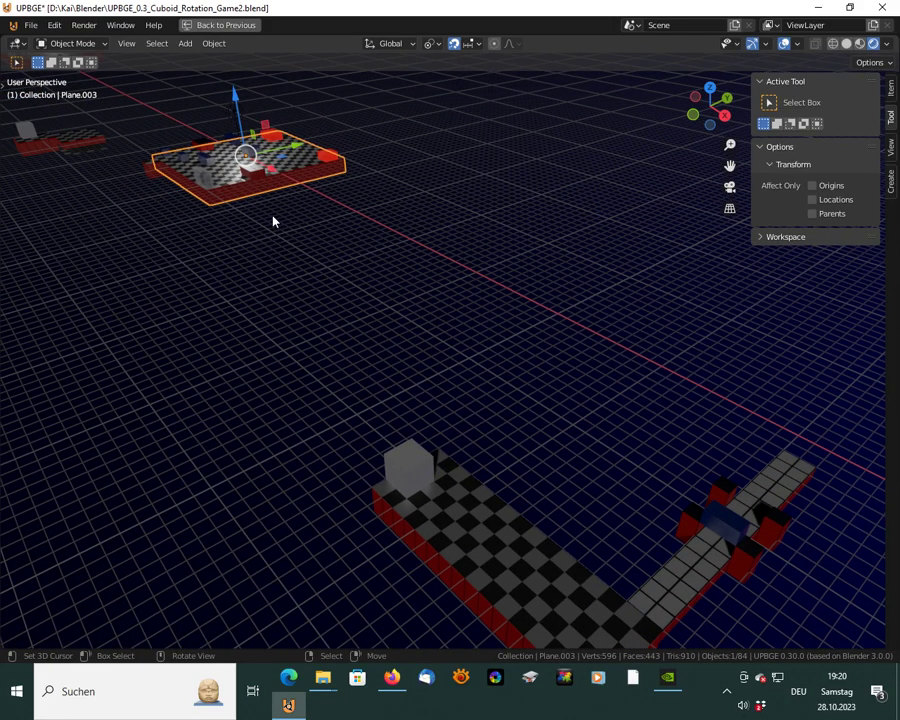
pyautogui.hotkey('shift', 'd')
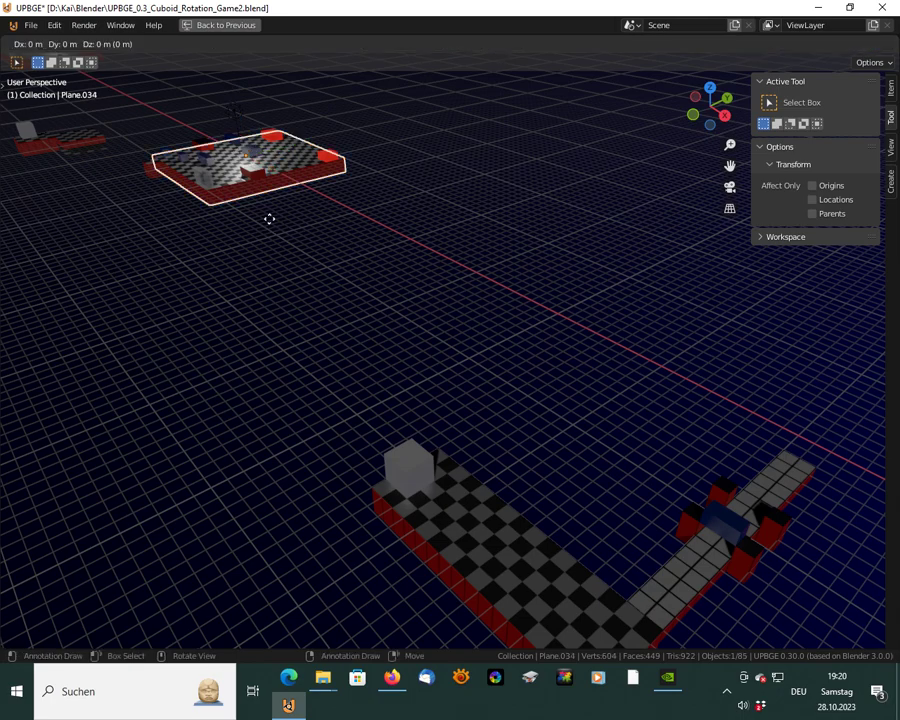
pyautogui.press('x')
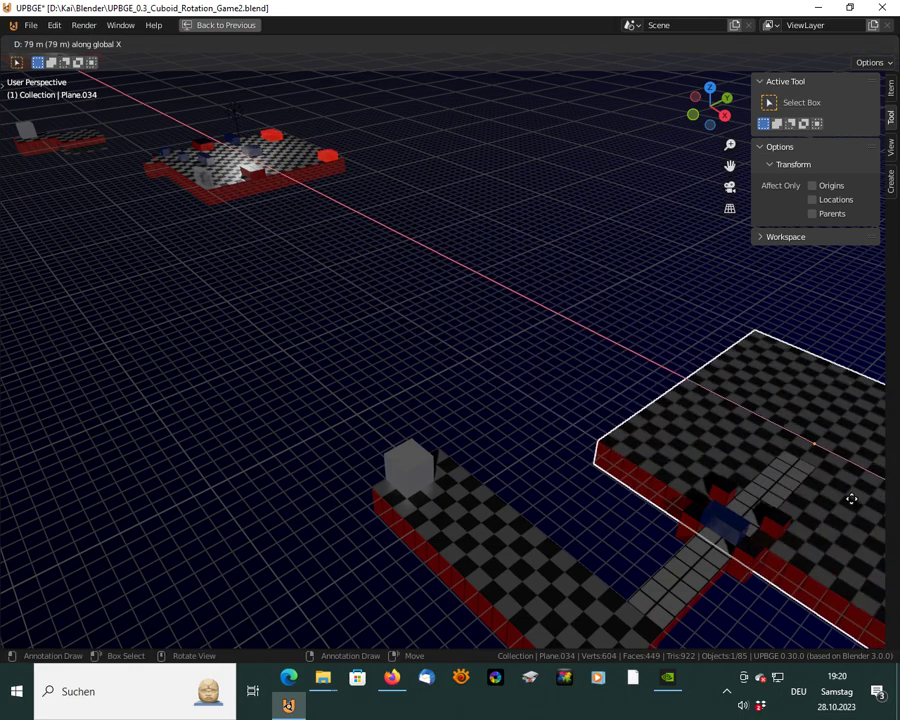
pyautogui.click(874, 525)
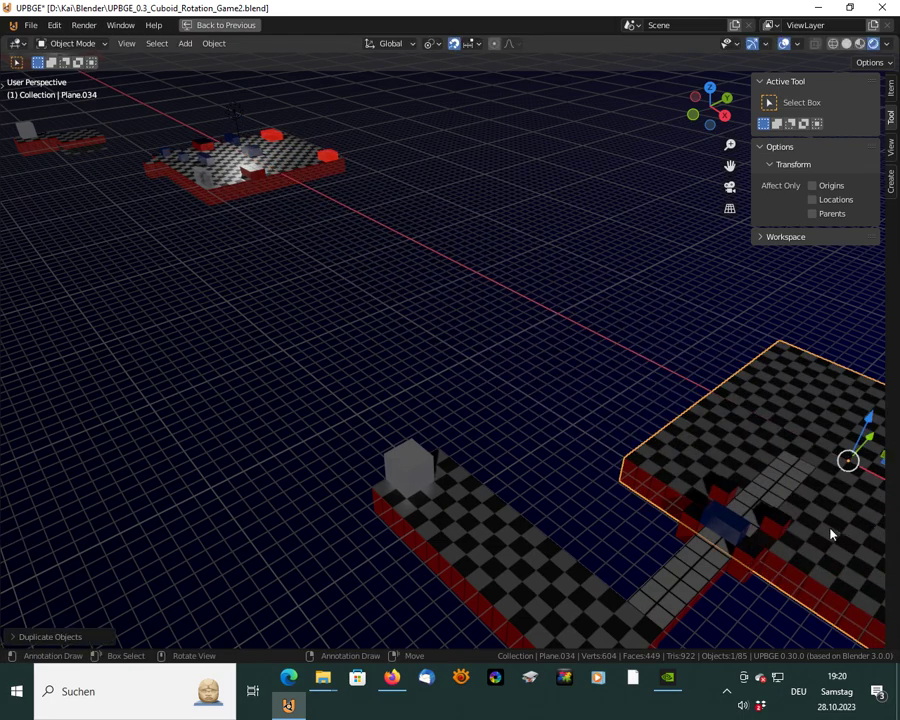
# Move the duplicated platform so its edge meets the far end of the conveyor
pyautogui.keyDown('shift'); pyautogui.moveTo(838, 543); pyautogui.dragTo(560, 460, button='middle'); pyautogui.keyUp('shift')
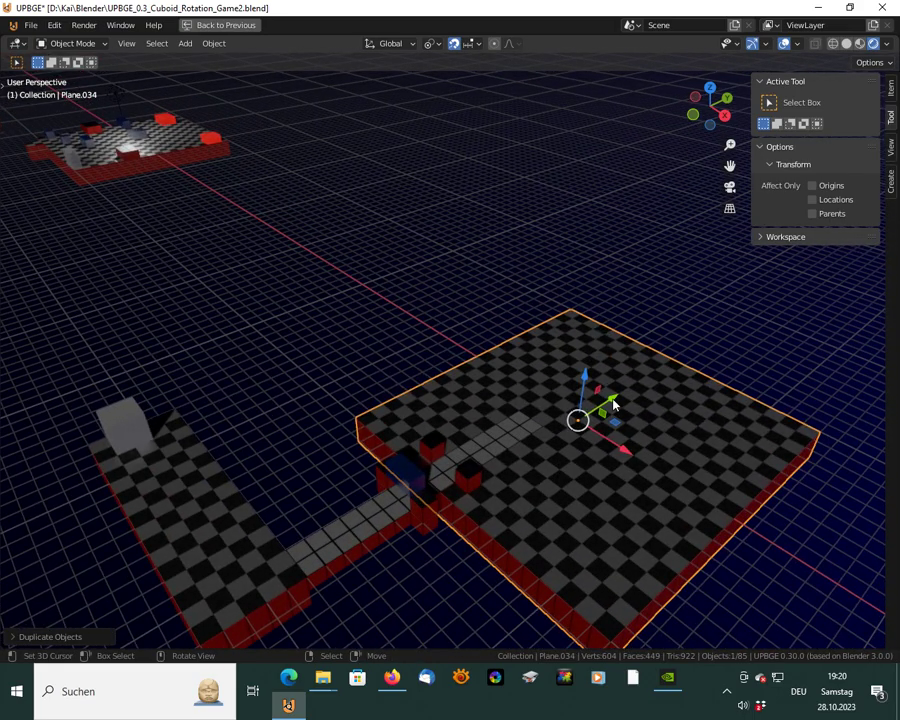
pyautogui.press('g')
pyautogui.click(702, 348)
pyautogui.moveTo(654, 440); pyautogui.dragTo(517, 425, button='middle')
pyautogui.moveTo(663, 485); pyautogui.dragTo(778, 466, button='middle')
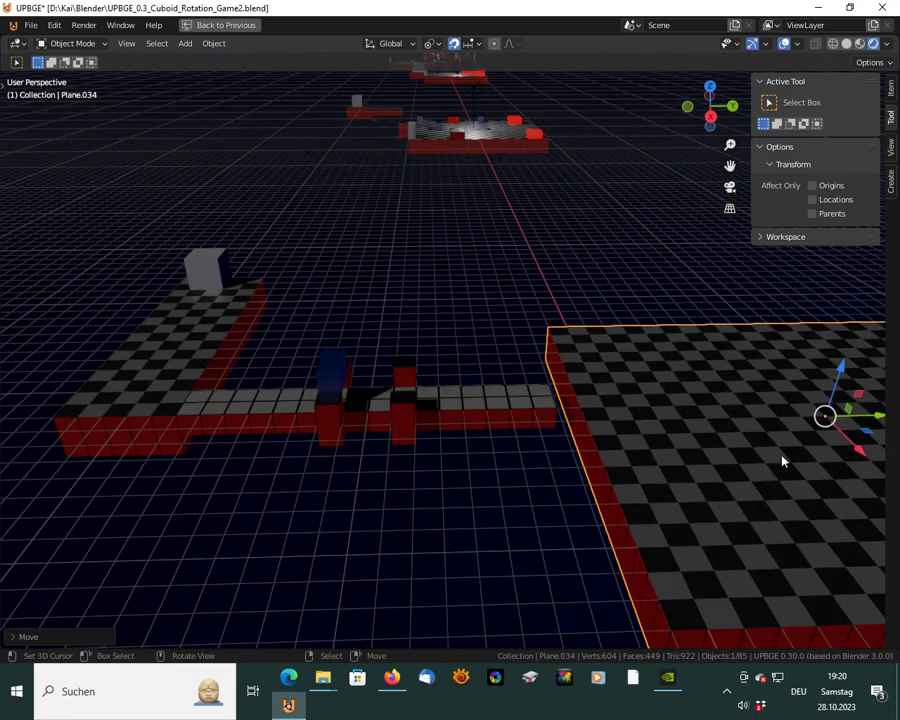
pyautogui.moveTo(874, 414); pyautogui.dragTo(856, 416)
pyautogui.moveTo(516, 545); pyautogui.dragTo(641, 456, button='middle')
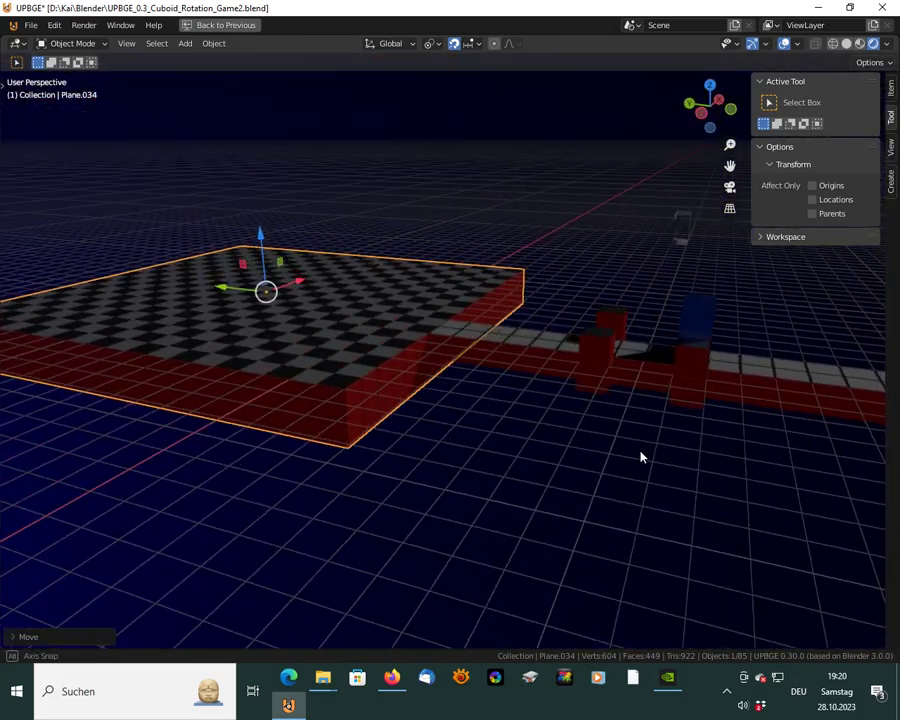
# Move the level 6 goal onto the new large platform beside the conveyor's end, keeping its height locked
pyautogui.click(682, 235)
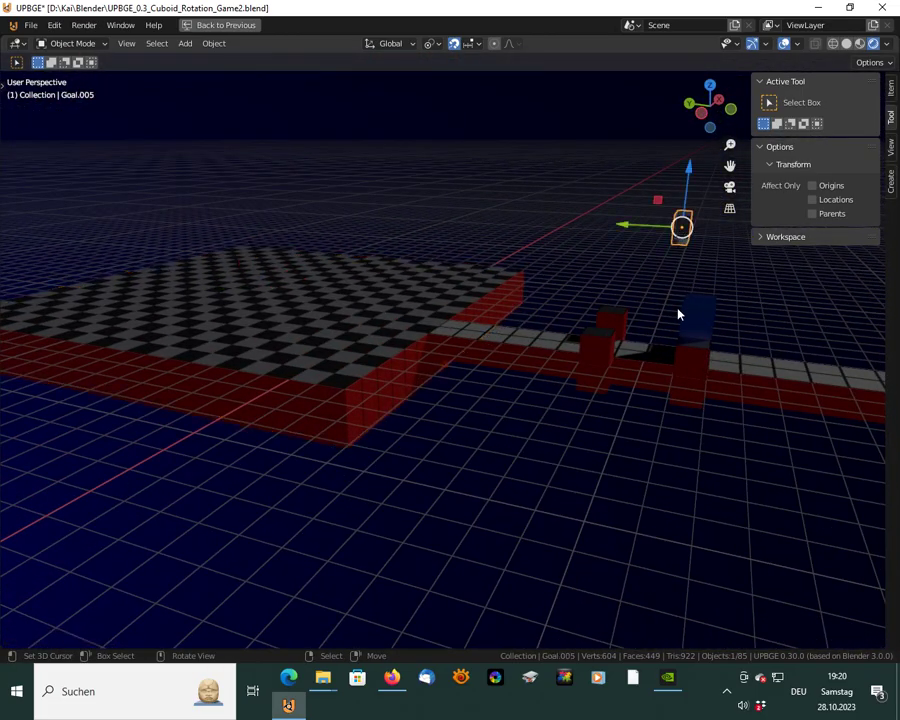
pyautogui.moveTo(709, 291); pyautogui.dragTo(533, 390, button='middle')
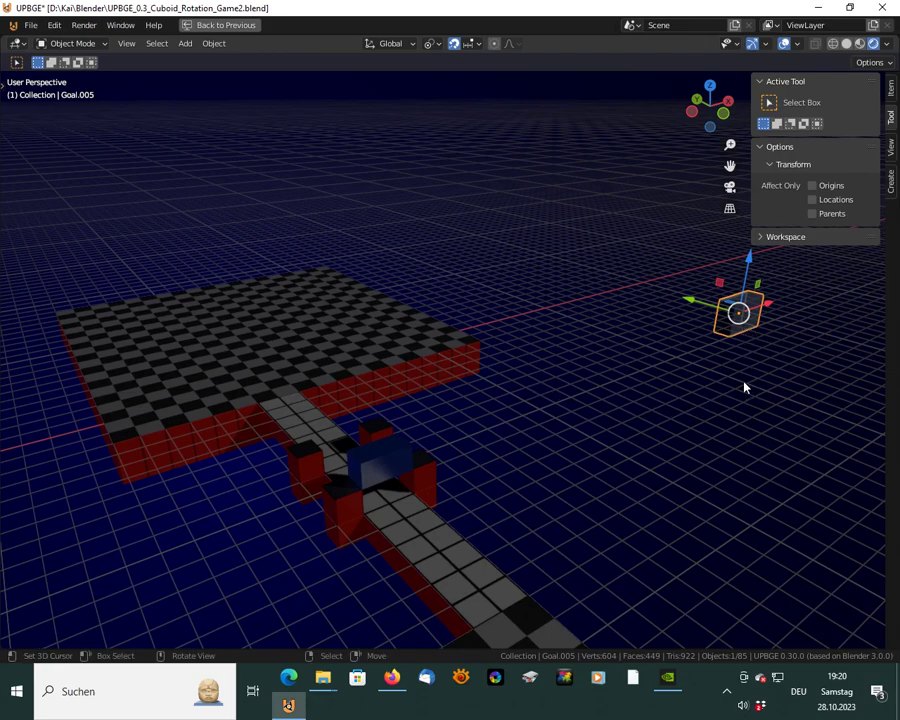
pyautogui.press('g')
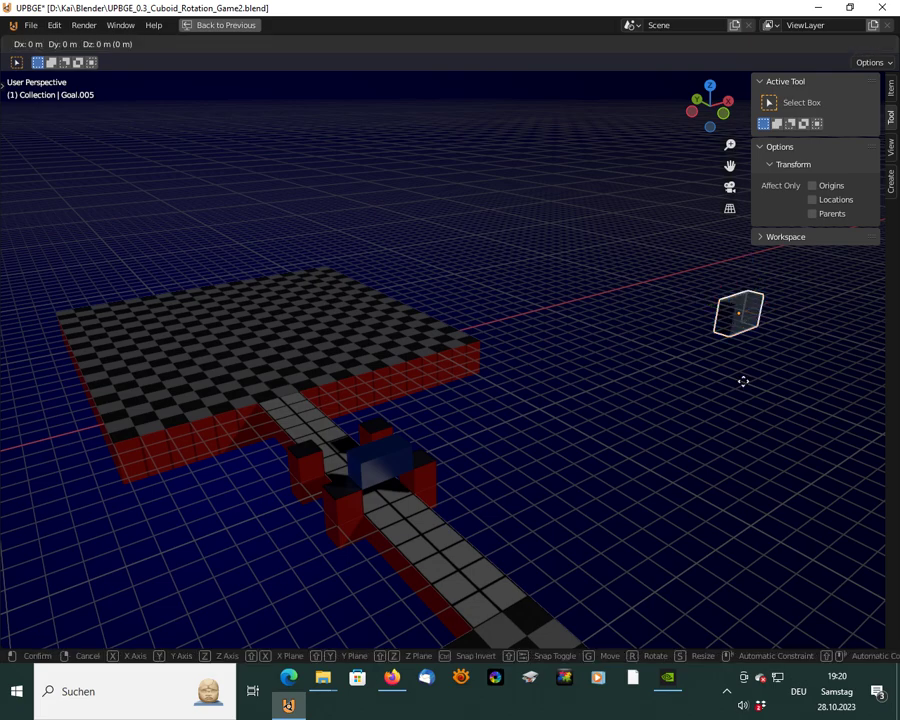
pyautogui.hotkey('shift', 'z')
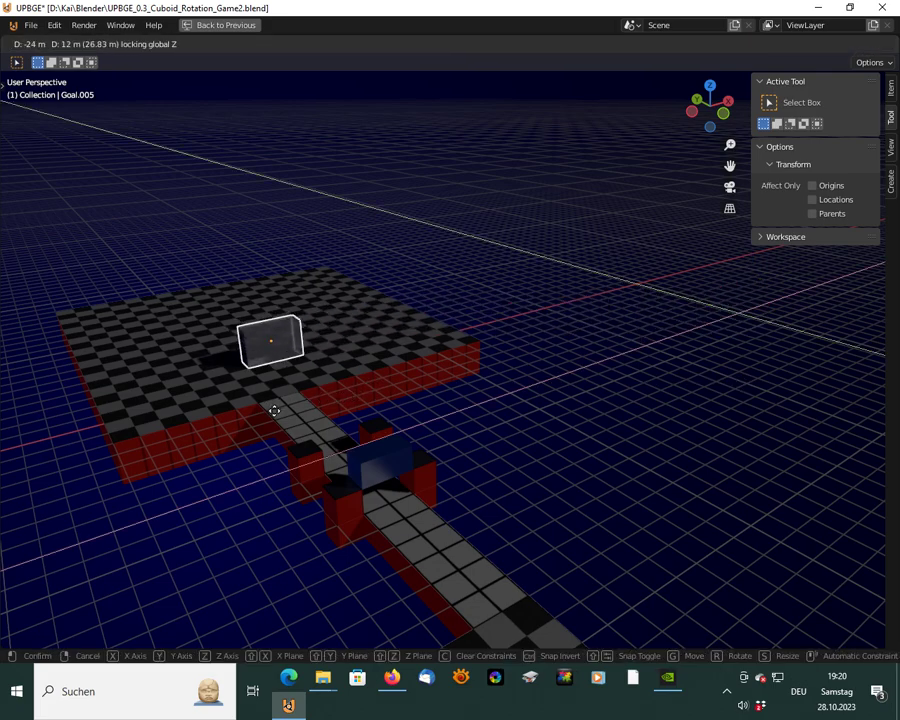
pyautogui.click(191, 436)
pyautogui.moveTo(220, 447); pyautogui.dragTo(323, 496, button='middle')
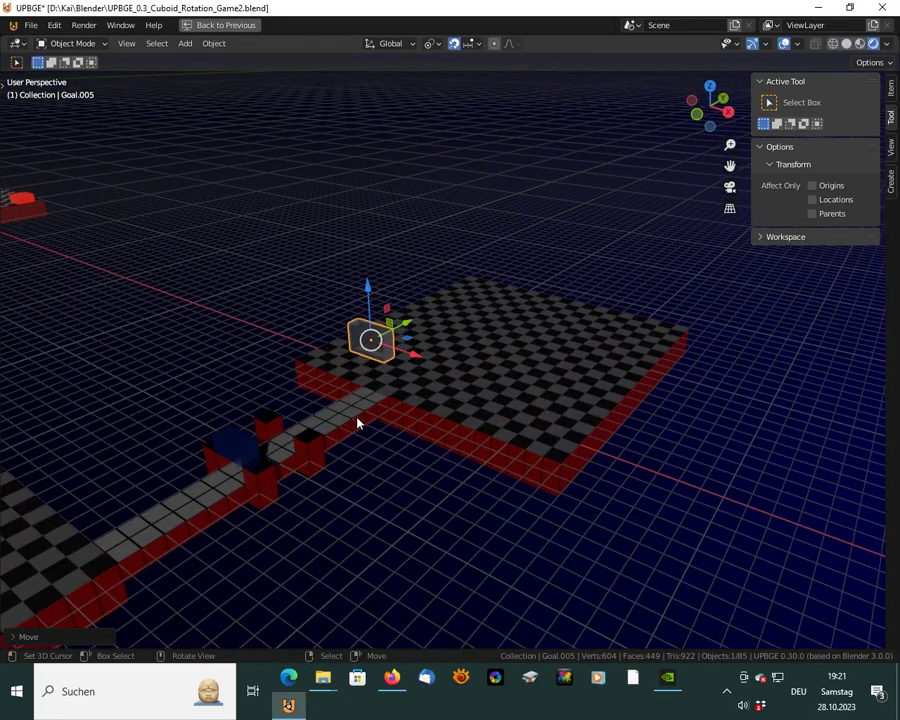
pyautogui.scroll(1, 378, 405)
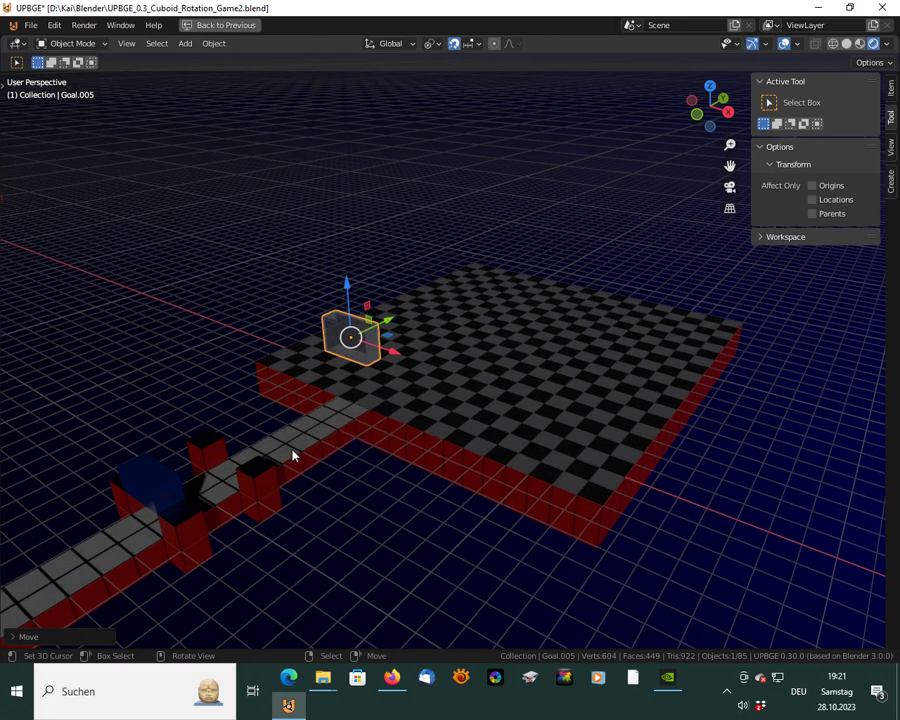
# Duplicate the small blue enemy cube from the neighbouring level onto the new platform near the conveyor's end, keeping its height locked
pyautogui.keyDown('shift'); pyautogui.moveTo(134, 456); pyautogui.dragTo(368, 425, button='middle'); pyautogui.keyUp('shift')
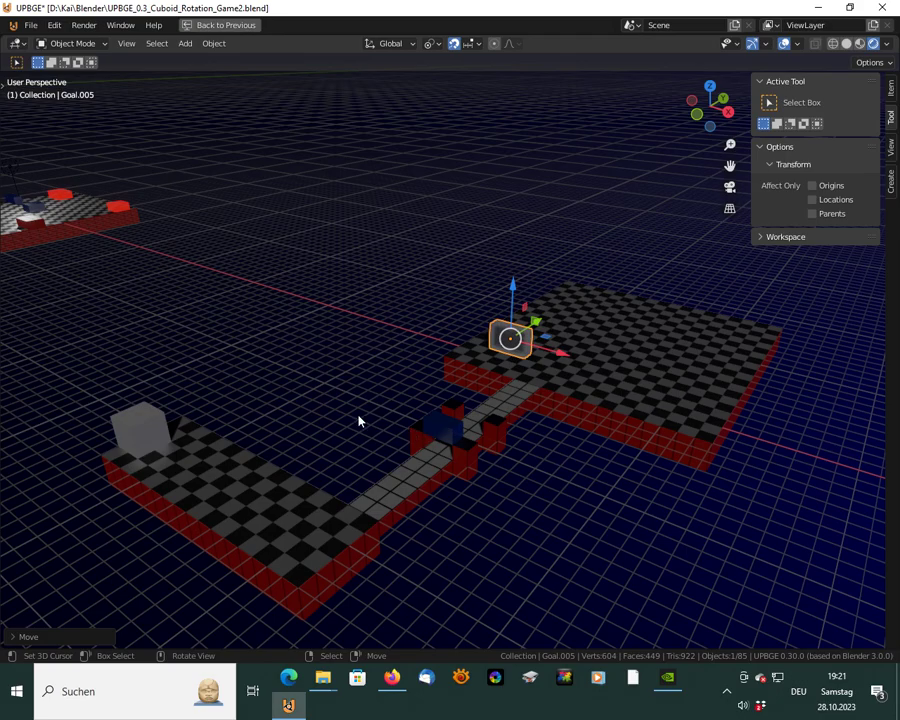
pyautogui.keyDown('shift'); pyautogui.moveTo(245, 384); pyautogui.dragTo(488, 440, button='middle'); pyautogui.keyUp('shift')
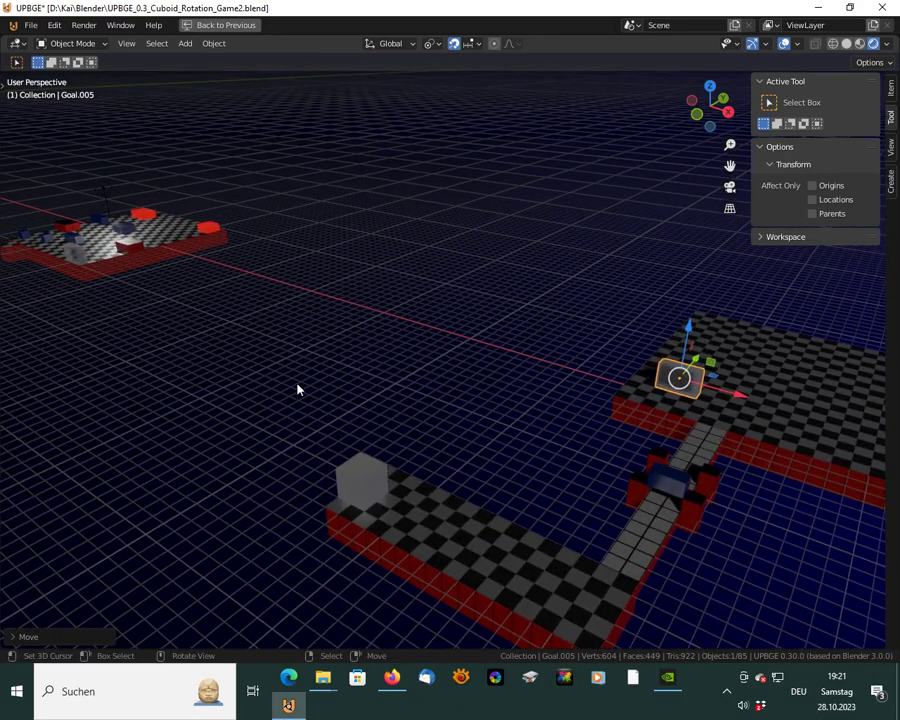
pyautogui.click(48, 239)
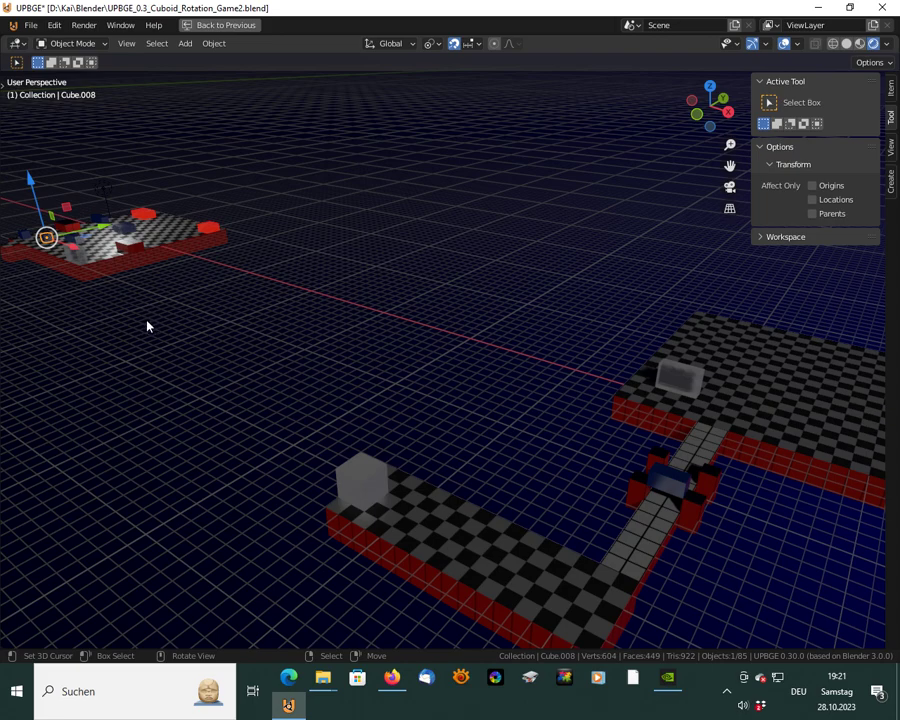
pyautogui.hotkey('shift', 'd')
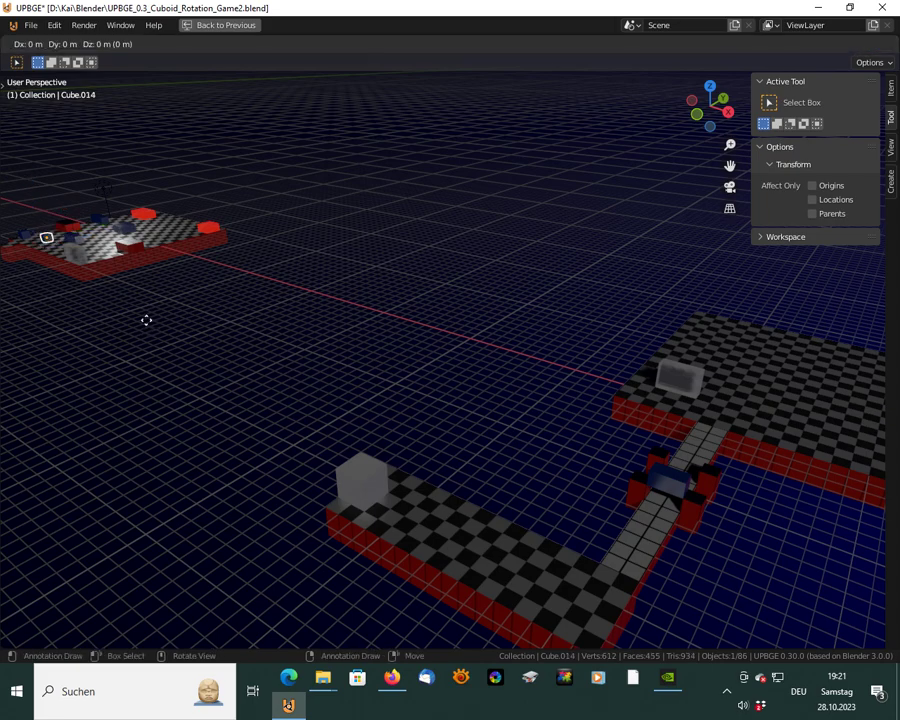
pyautogui.hotkey('shift', 'z')
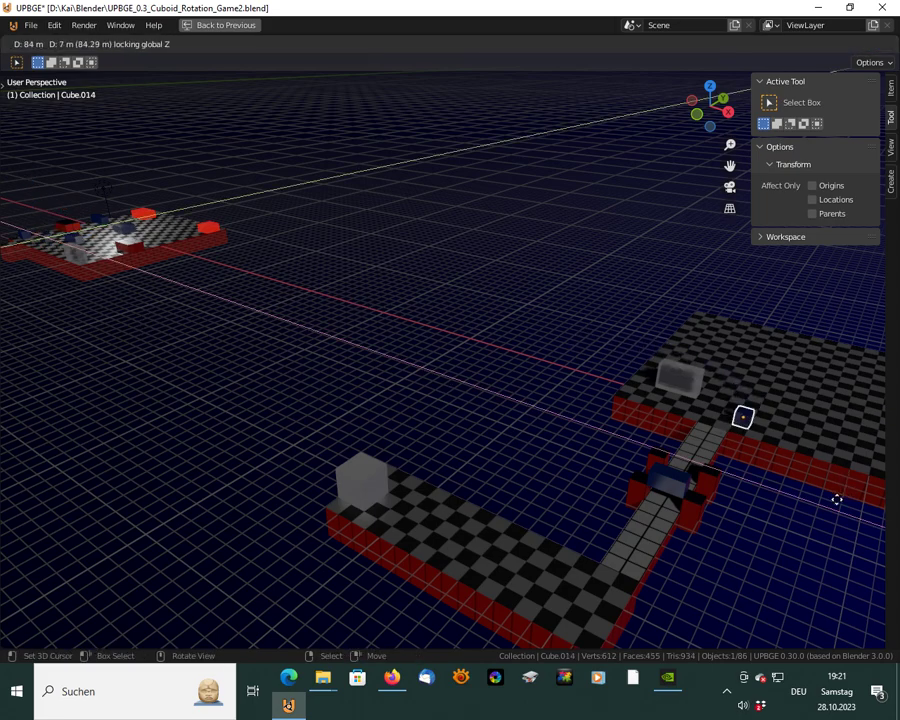
pyautogui.click(842, 492)
# Run the game to watch how the blue enemy cube moves around the large platform near the conveyor, and stop the game
pyautogui.moveTo(768, 490); pyautogui.dragTo(560, 466, button='middle')
pyautogui.press('KP_Decimal')
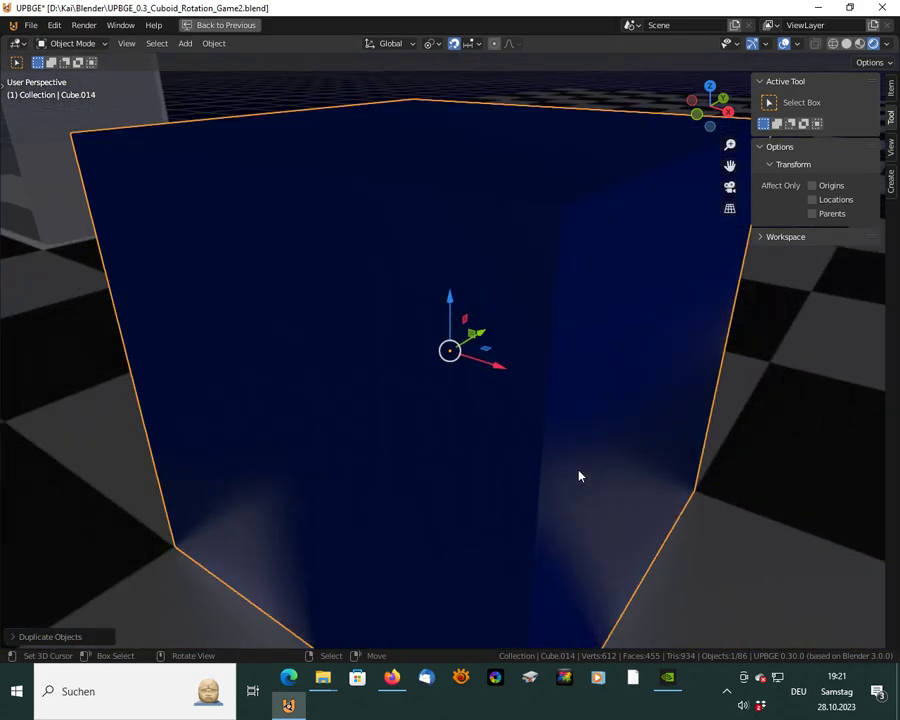
pyautogui.scroll(-8, 577, 472)
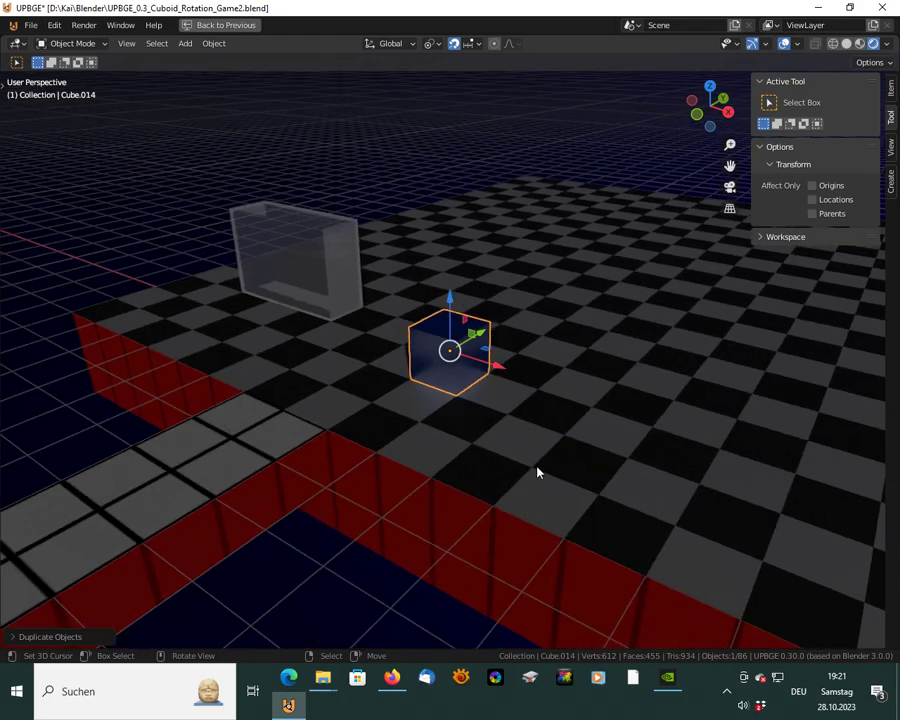
pyautogui.moveTo(442, 454); pyautogui.dragTo(468, 450, button='middle')
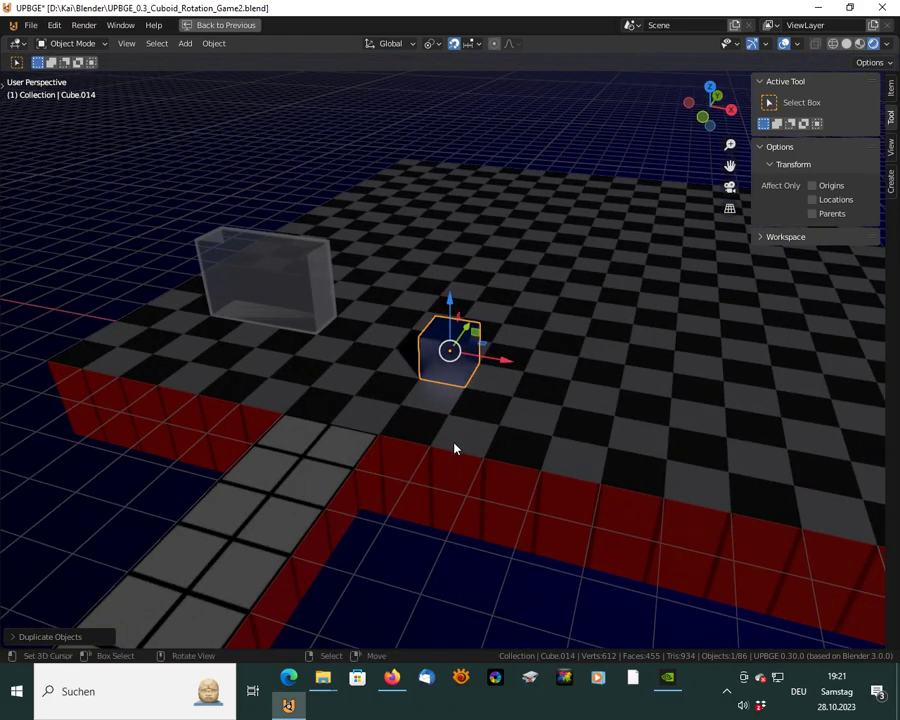
pyautogui.moveTo(438, 395); pyautogui.dragTo(505, 422, button='middle')
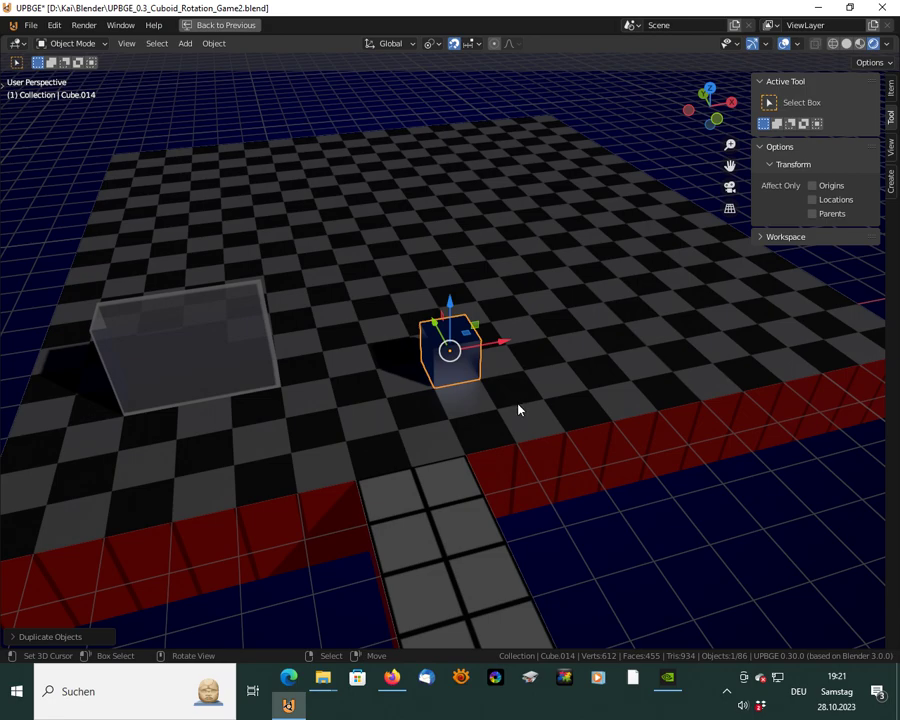
pyautogui.press('p')
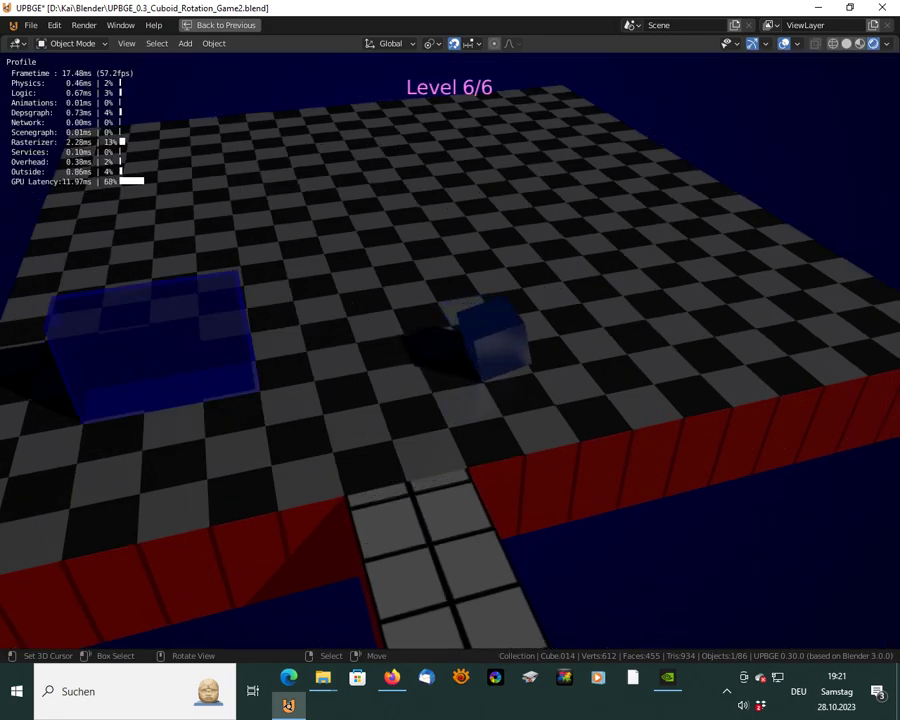
pyautogui.press('Right')
pyautogui.press('Right')
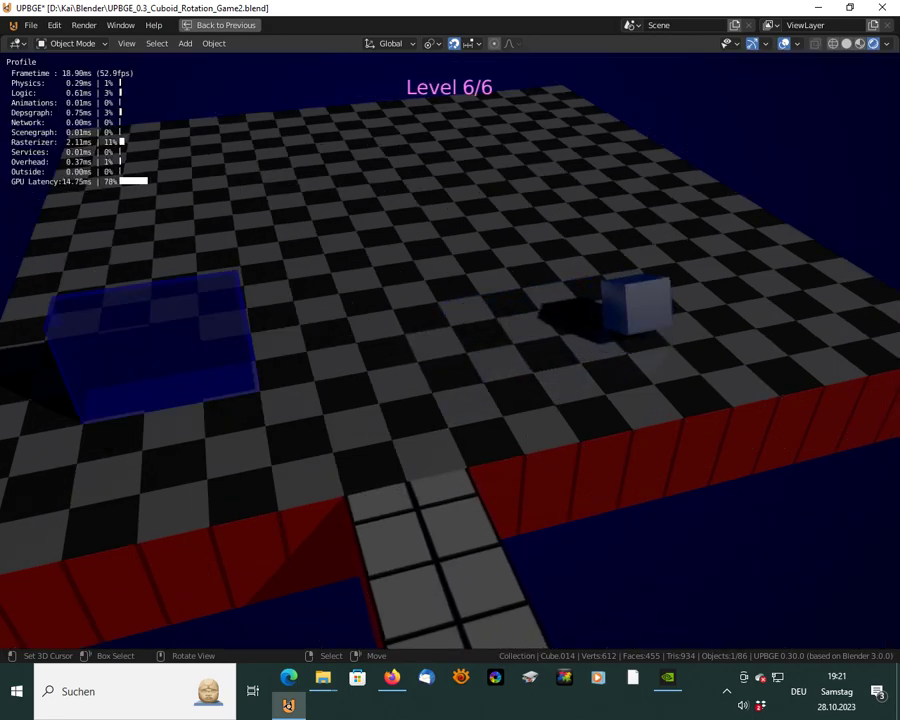
pyautogui.press('Up')
pyautogui.press('Up')
pyautogui.press('Up')
pyautogui.press('Up')
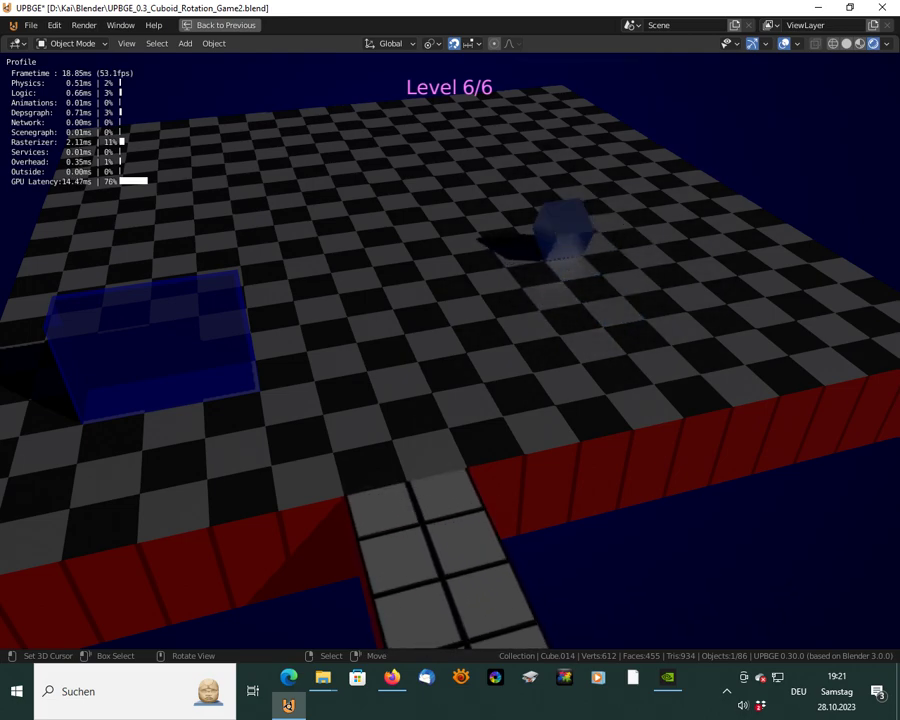
pyautogui.press('Left')
pyautogui.press('Left')
pyautogui.press('Left')
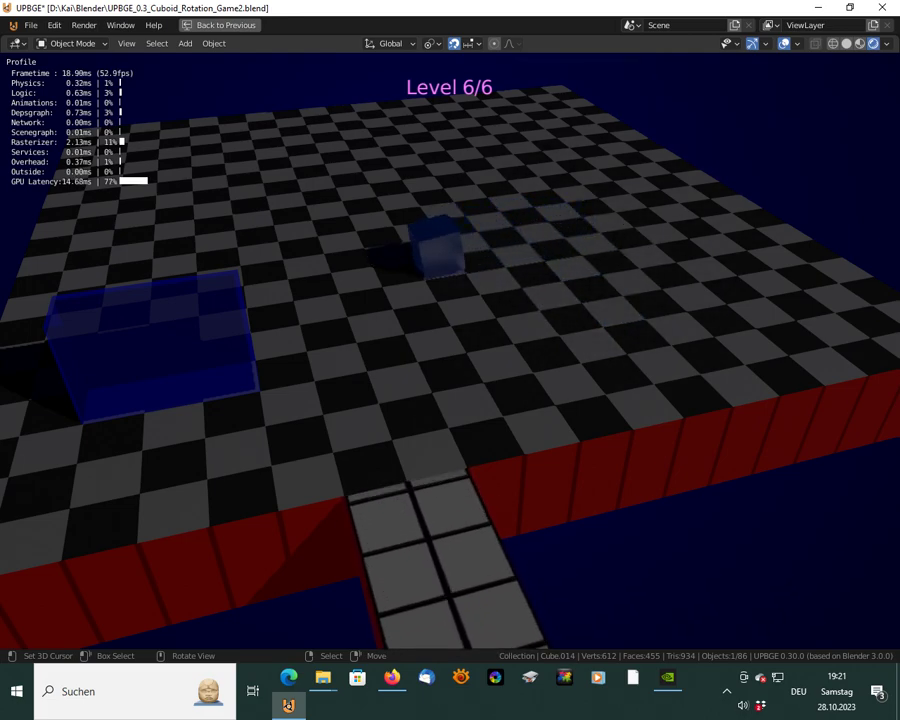
pyautogui.press('Down')
pyautogui.press('Down')
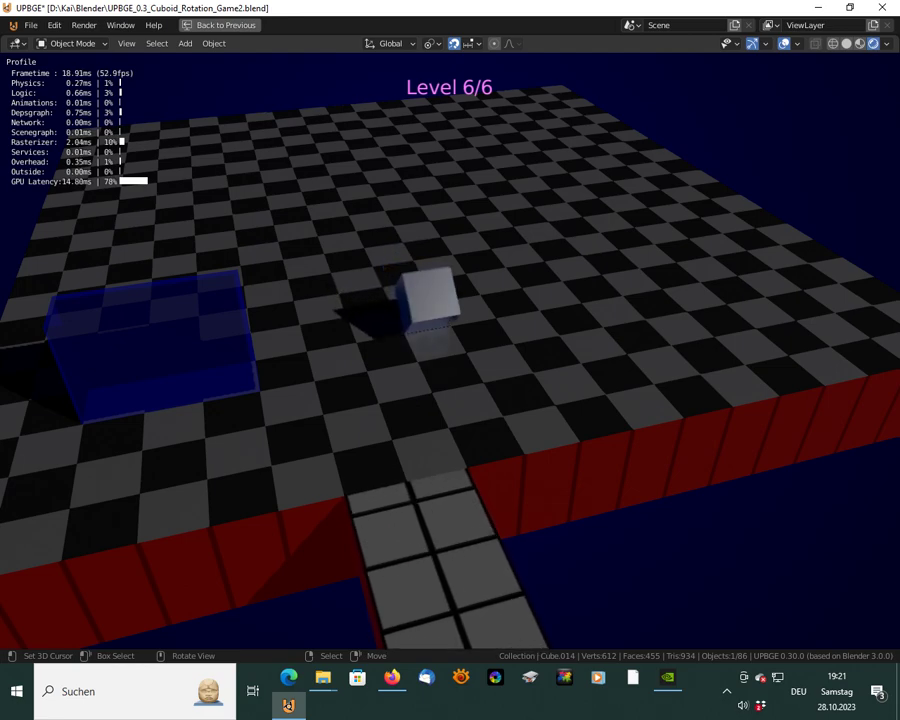
pyautogui.press('Right')
pyautogui.press('Right')
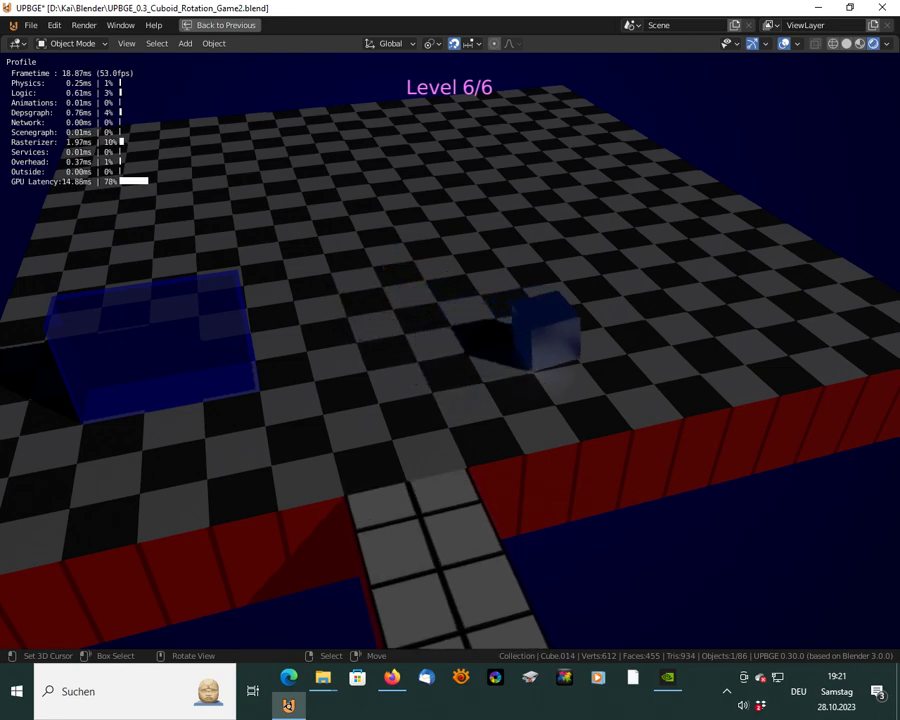
pyautogui.press('Up')
pyautogui.press('Up')
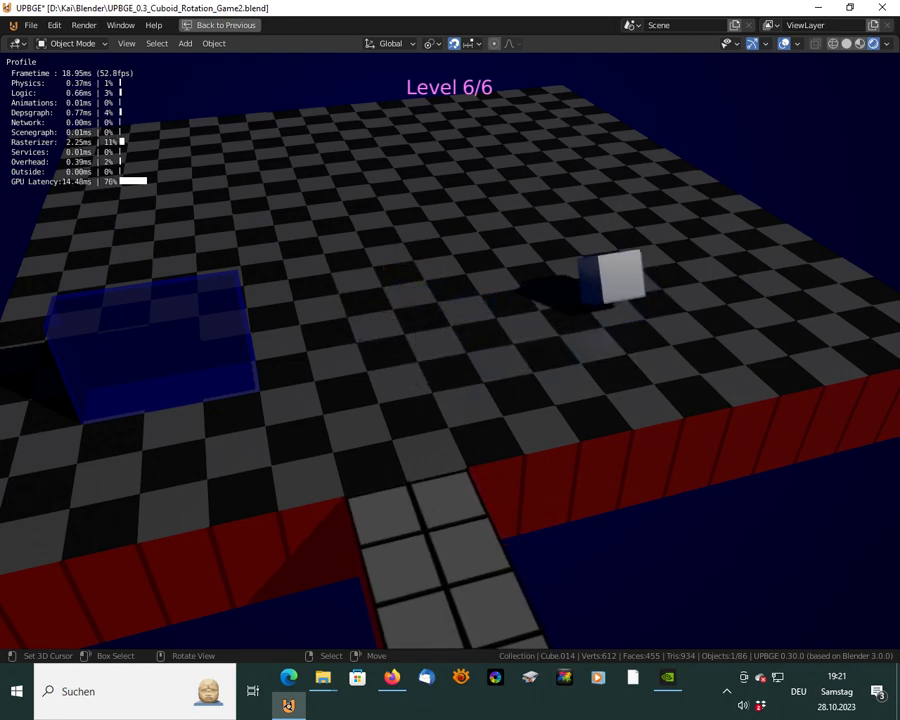
pyautogui.press('Left')
pyautogui.press('Left')
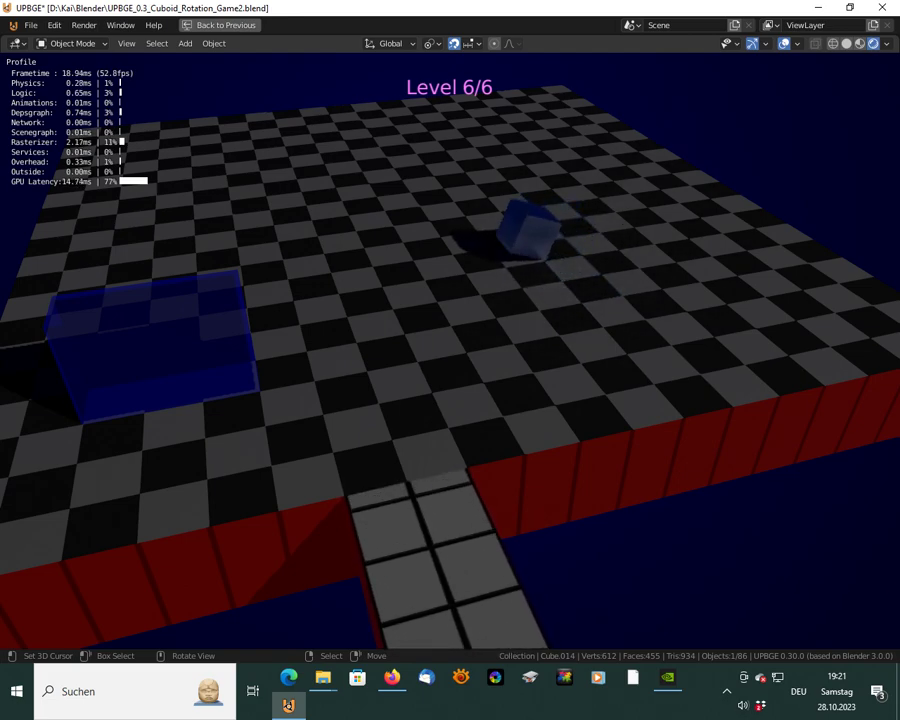
pyautogui.press('Left')
pyautogui.press('Left')
pyautogui.press('Down')
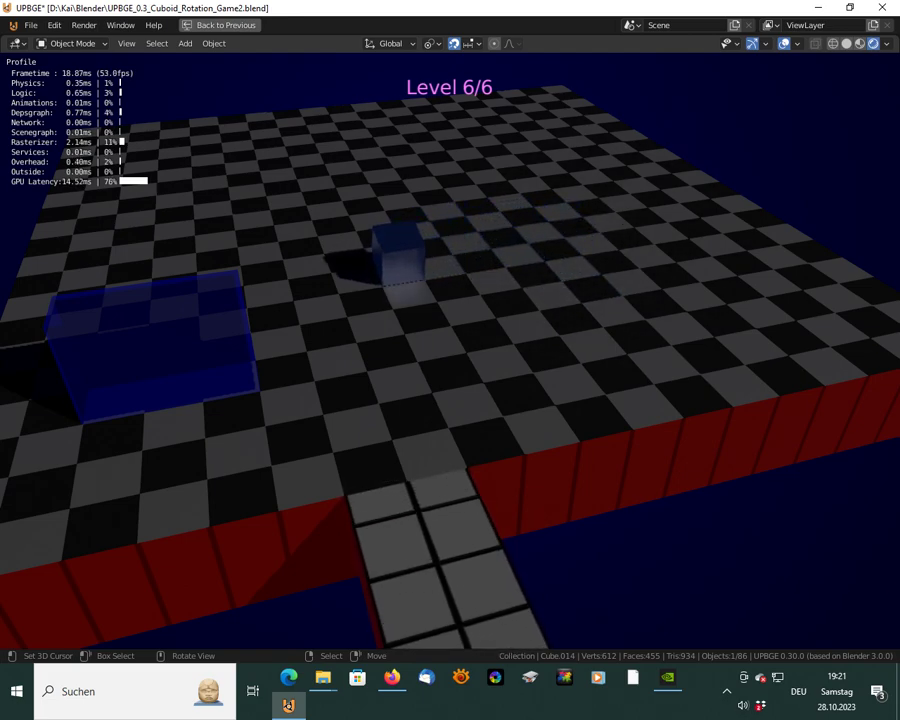
pyautogui.press('Down')
pyautogui.press('Down')
pyautogui.press('Down')
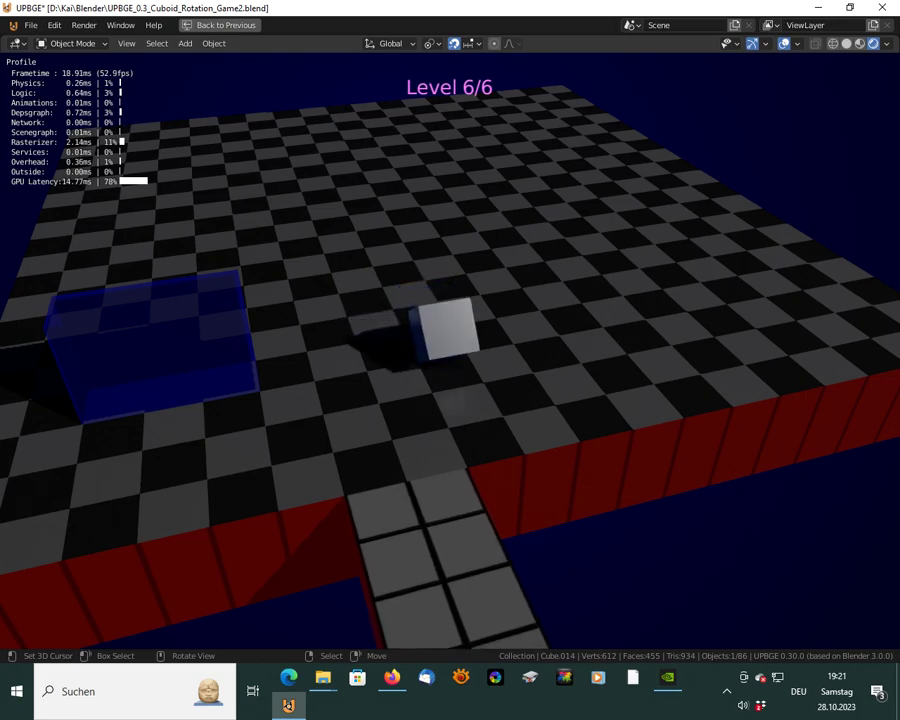
pyautogui.press('Right')
pyautogui.press('Right')
pyautogui.press('Right')
pyautogui.press('Right')
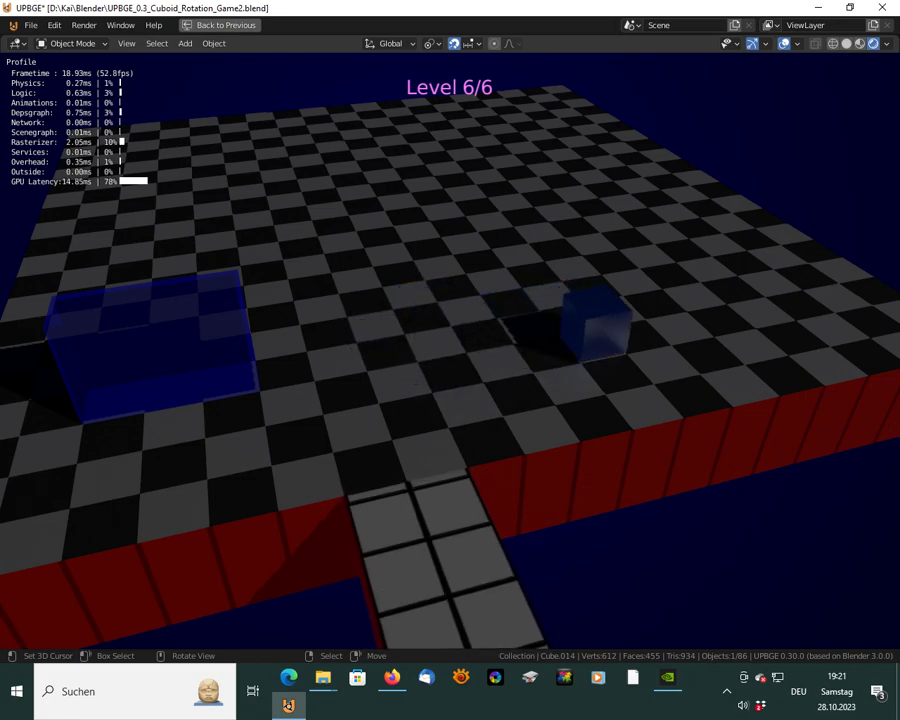
pyautogui.press('Escape')
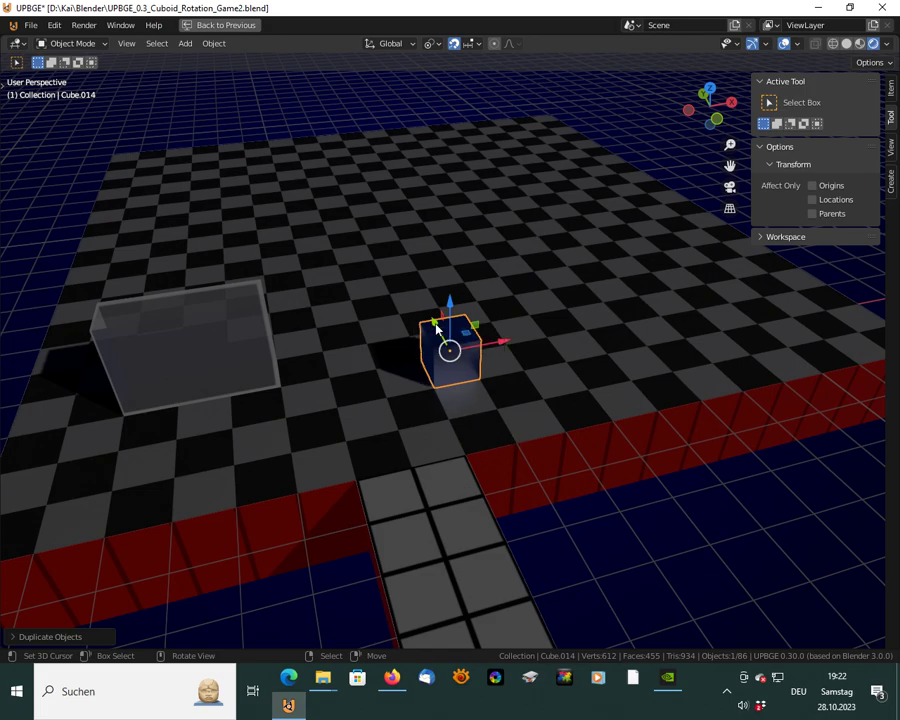
# Move the blue enemy cube along the Y axis to the platform's near edge, beside the conveyor's end
pyautogui.moveTo(436, 327); pyautogui.dragTo(480, 410)
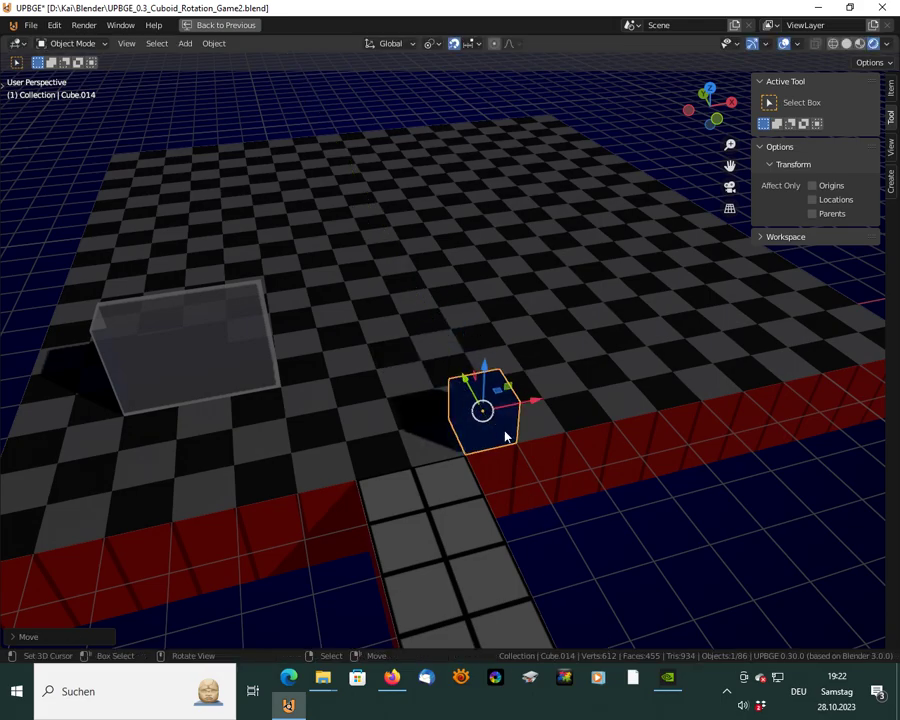
pyautogui.moveTo(555, 456); pyautogui.dragTo(451, 427, button='middle')
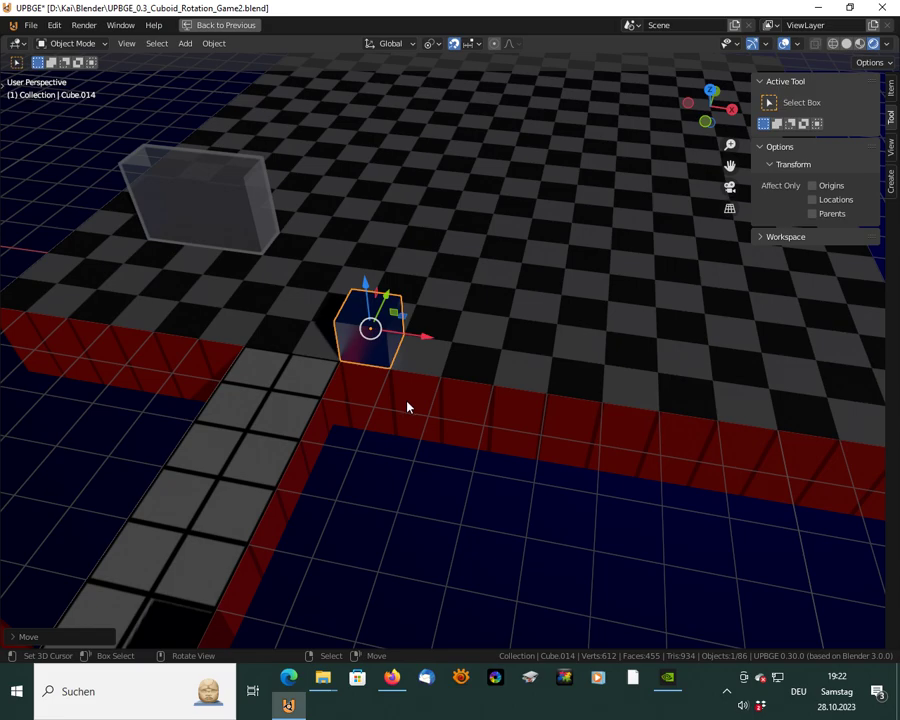
pyautogui.moveTo(408, 404); pyautogui.dragTo(362, 343, button='middle')
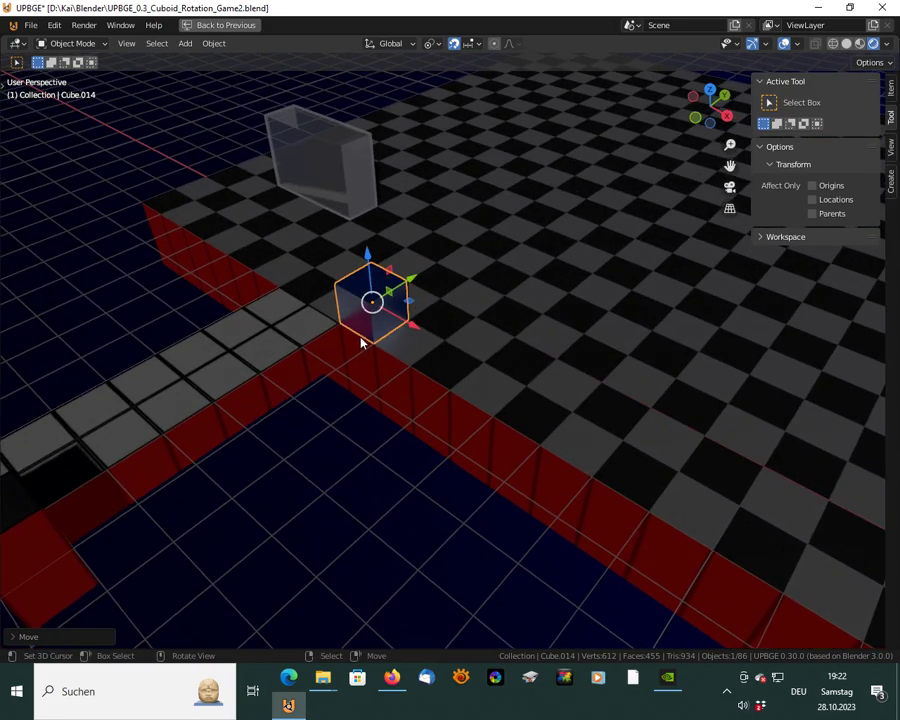
# Duplicate the light above the neighbouring level along the X axis to the level 6 area
pyautogui.scroll(-1, 333, 455)
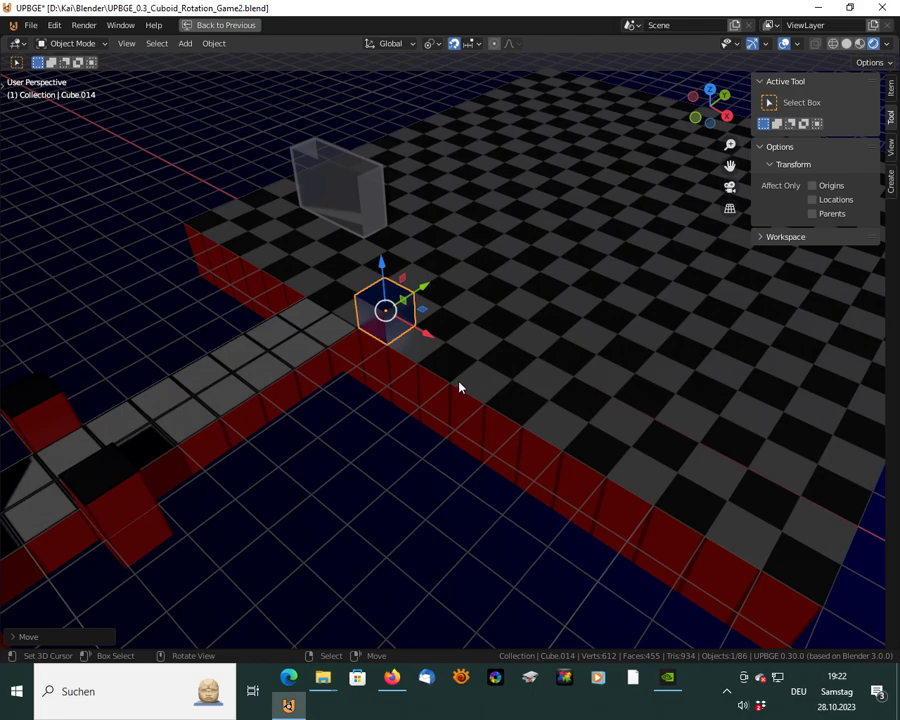
pyautogui.scroll(-2, 460, 388)
pyautogui.keyDown('shift'); pyautogui.moveTo(188, 343); pyautogui.dragTo(475, 462, button='middle'); pyautogui.keyUp('shift')
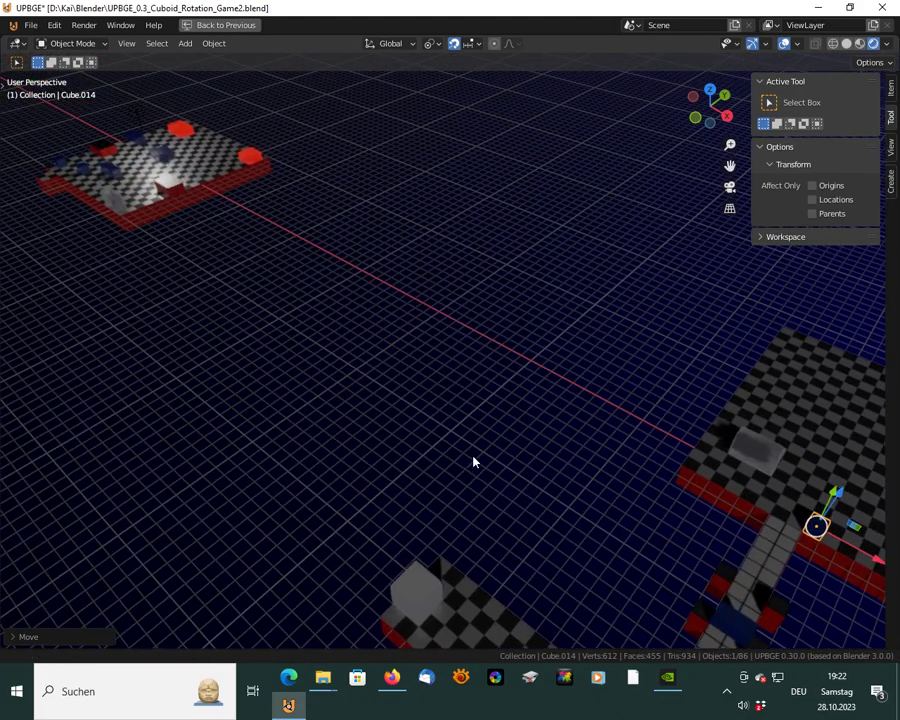
pyautogui.keyDown('shift'); pyautogui.moveTo(141, 212); pyautogui.dragTo(335, 367, button='middle'); pyautogui.keyUp('shift')
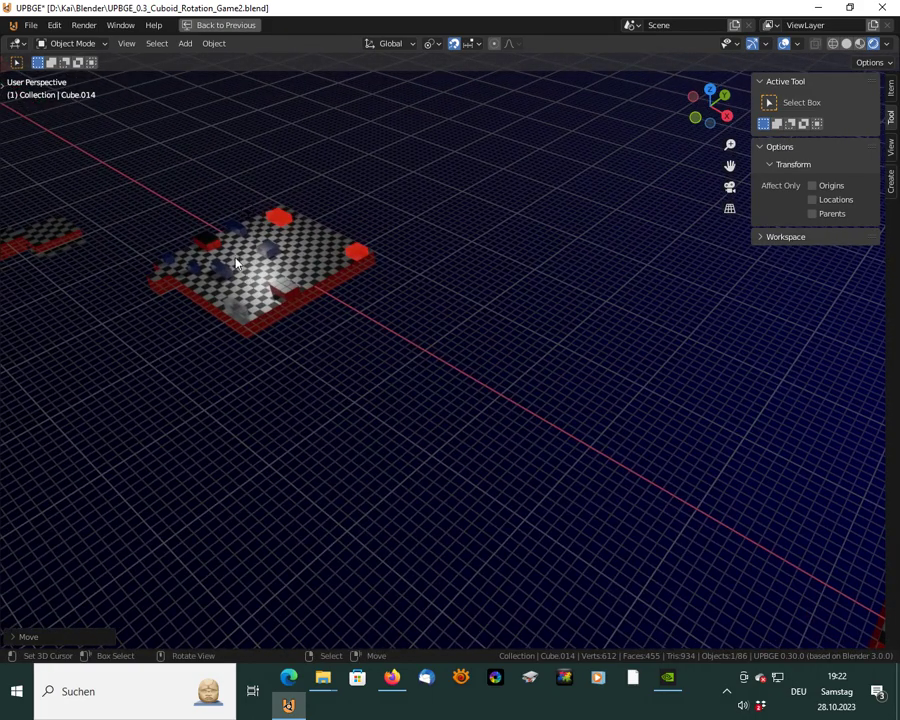
pyautogui.click(250, 238)
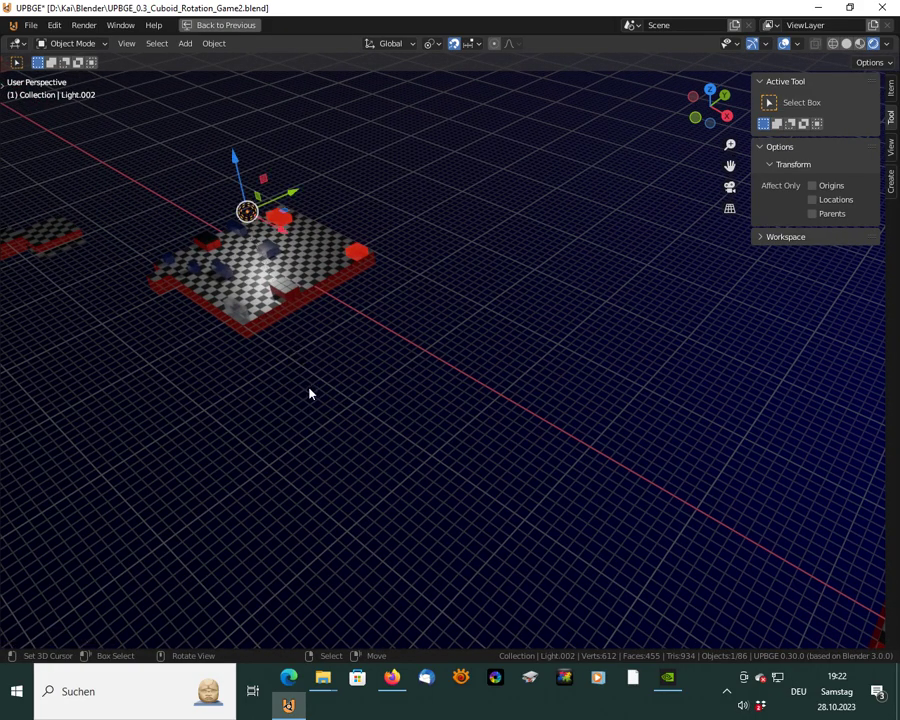
pyautogui.hotkey('shift', 'd')
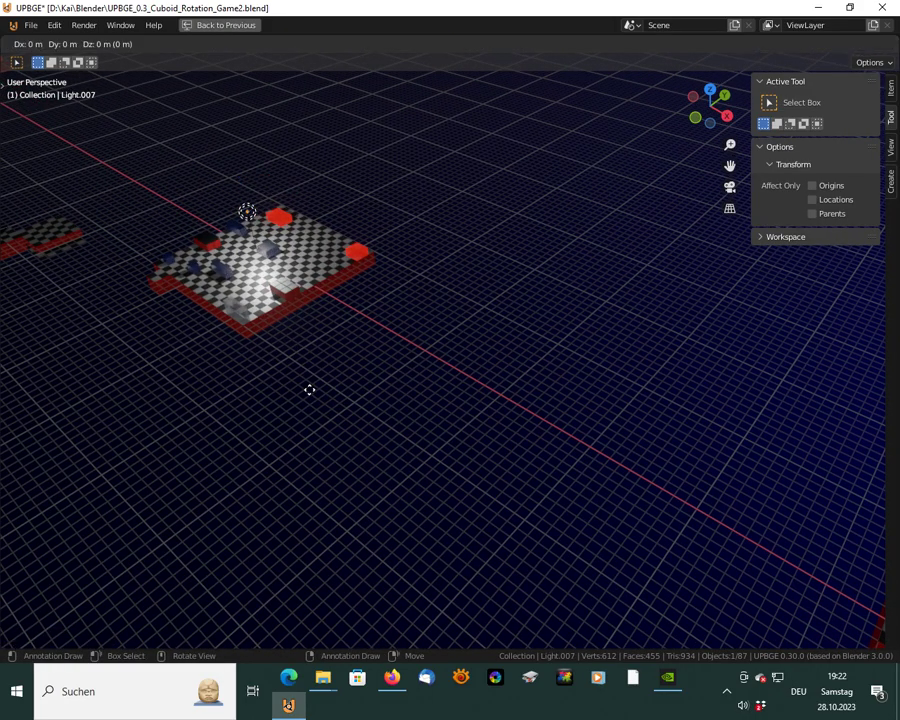
pyautogui.press('x')
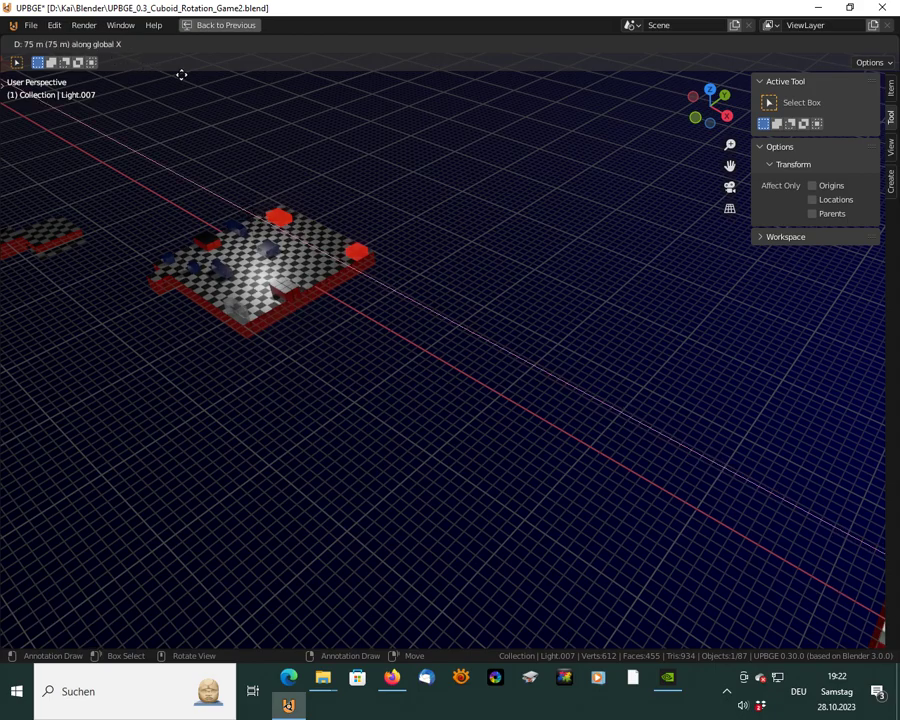
pyautogui.click(142, 146)
# Move the duplicated light along X over the large level 6 platform and adjust its position along Y
pyautogui.keyDown('shift'); pyautogui.moveTo(606, 430); pyautogui.dragTo(198, 158, button='middle'); pyautogui.keyUp('shift')
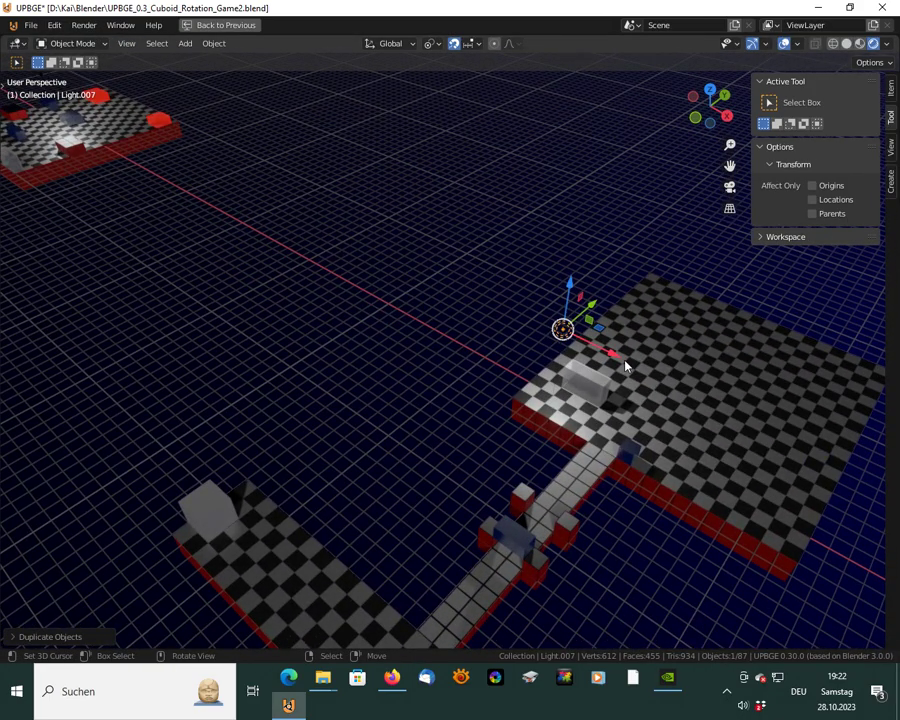
pyautogui.moveTo(614, 358); pyautogui.dragTo(747, 413)
pyautogui.moveTo(723, 368); pyautogui.dragTo(740, 341)
# Duplicate the blue enemy cube along the X axis farther down the platform's edge and briefly playtest both cubes
pyautogui.keyDown('shift'); pyautogui.moveTo(619, 484); pyautogui.dragTo(489, 301, button='middle'); pyautogui.keyUp('shift')
pyautogui.moveTo(560, 321); pyautogui.dragTo(304, 355, button='middle')
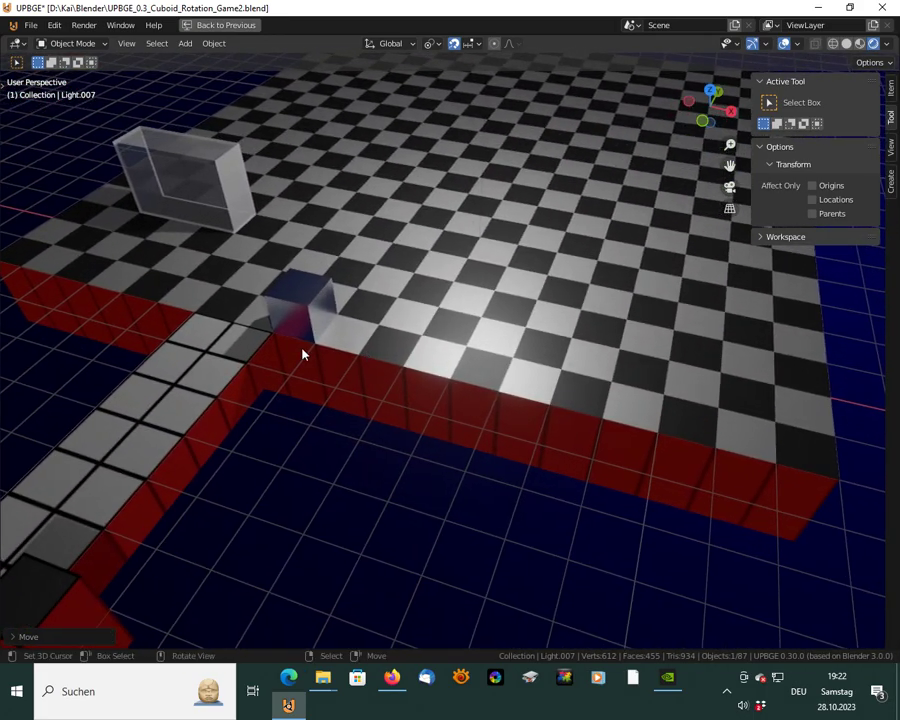
pyautogui.click(297, 317)
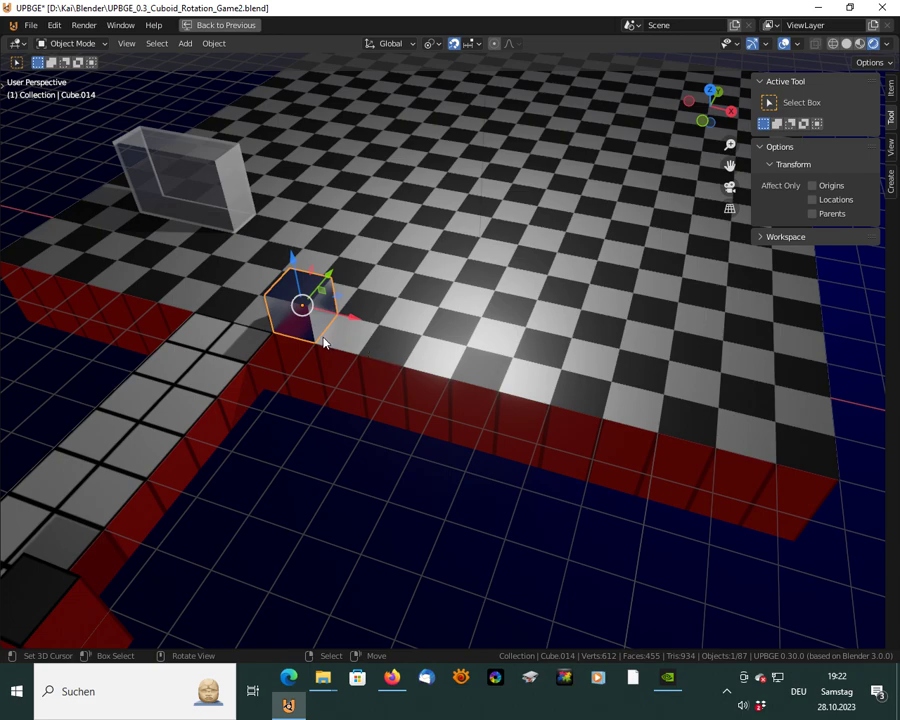
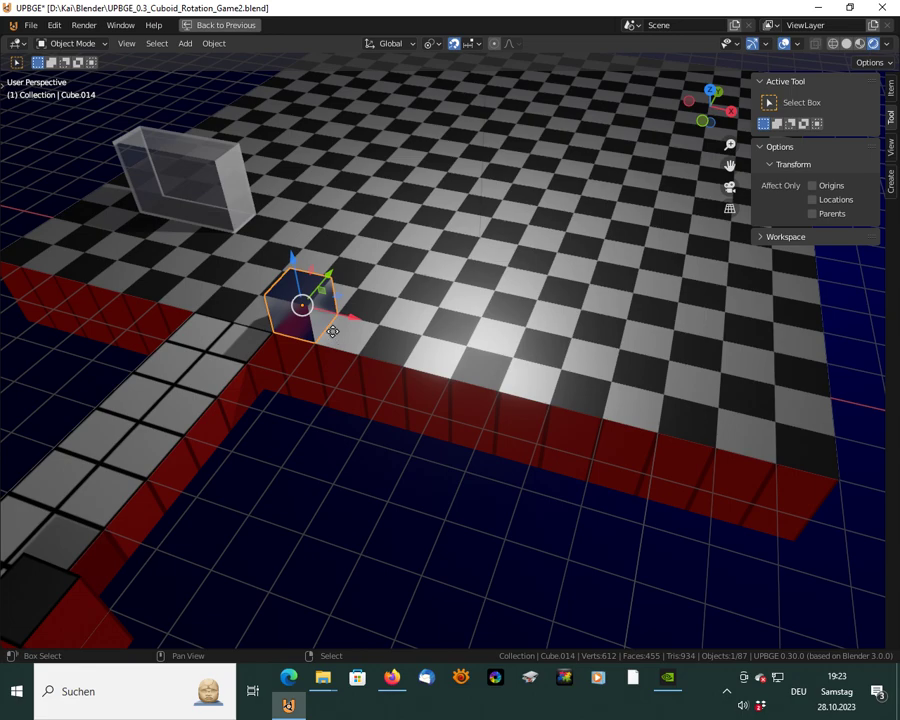
pyautogui.hotkey('shift', 'd')
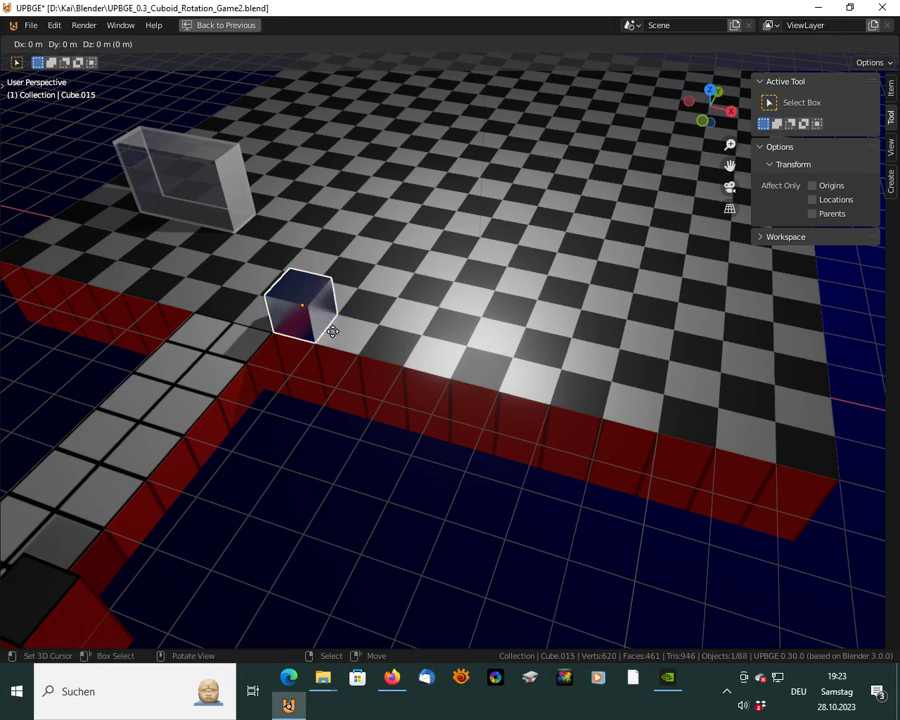
pyautogui.press('x')
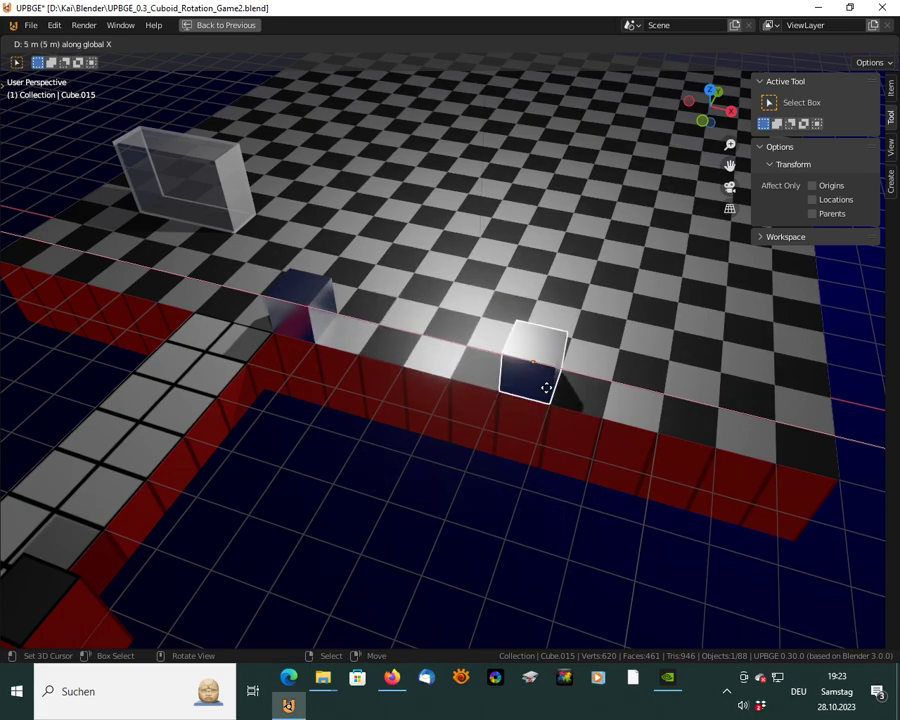
pyautogui.click(604, 405)
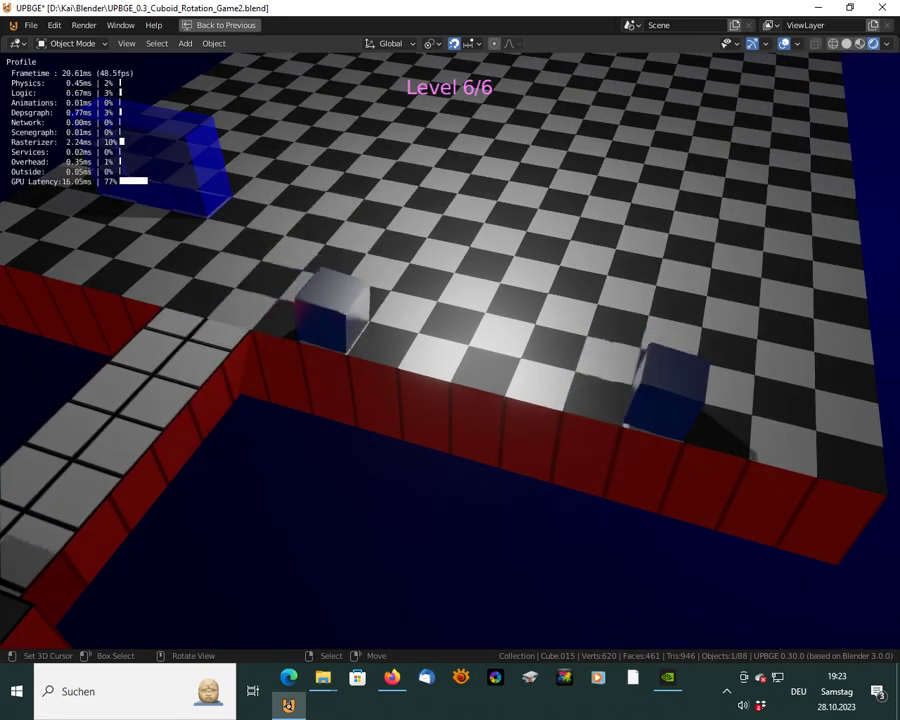
pyautogui.press('Escape')
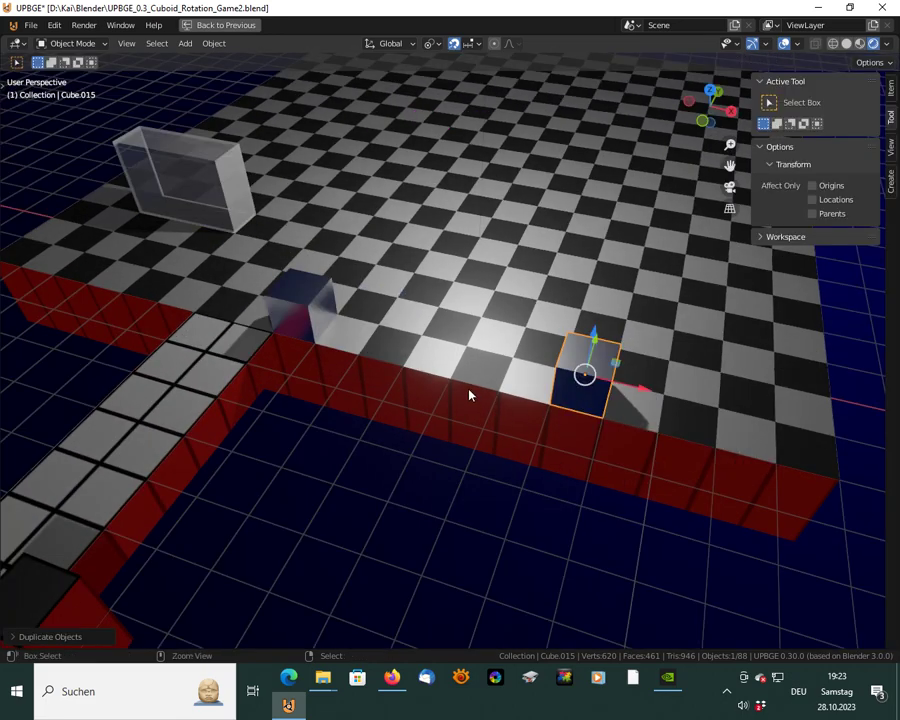
# Set the speed game property of the duplicated enemy cube to 0
pyautogui.hotkey('ctrl', 'space')
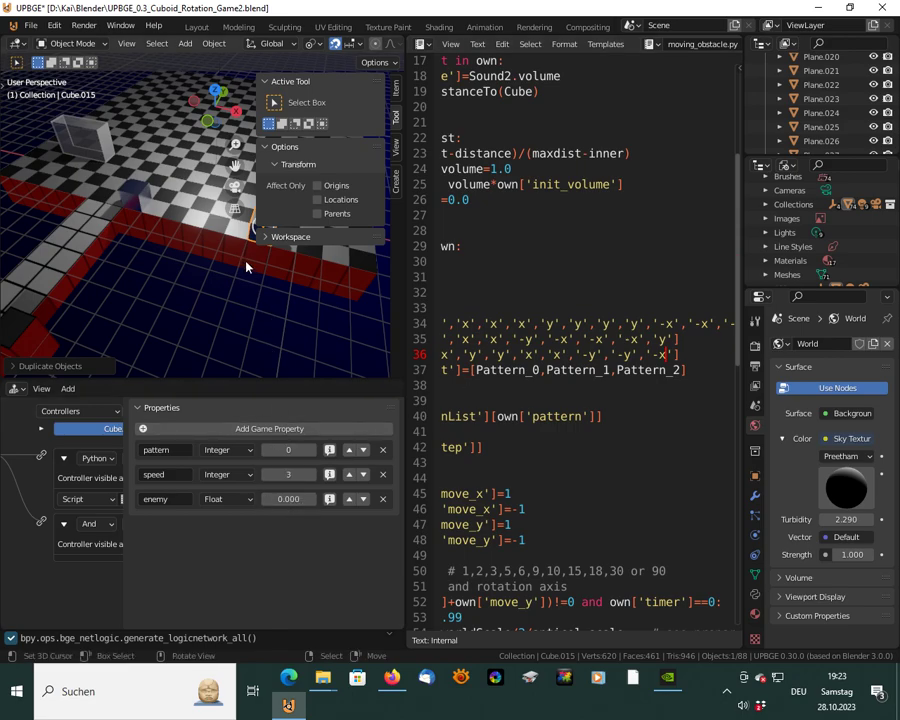
pyautogui.click(288, 474)
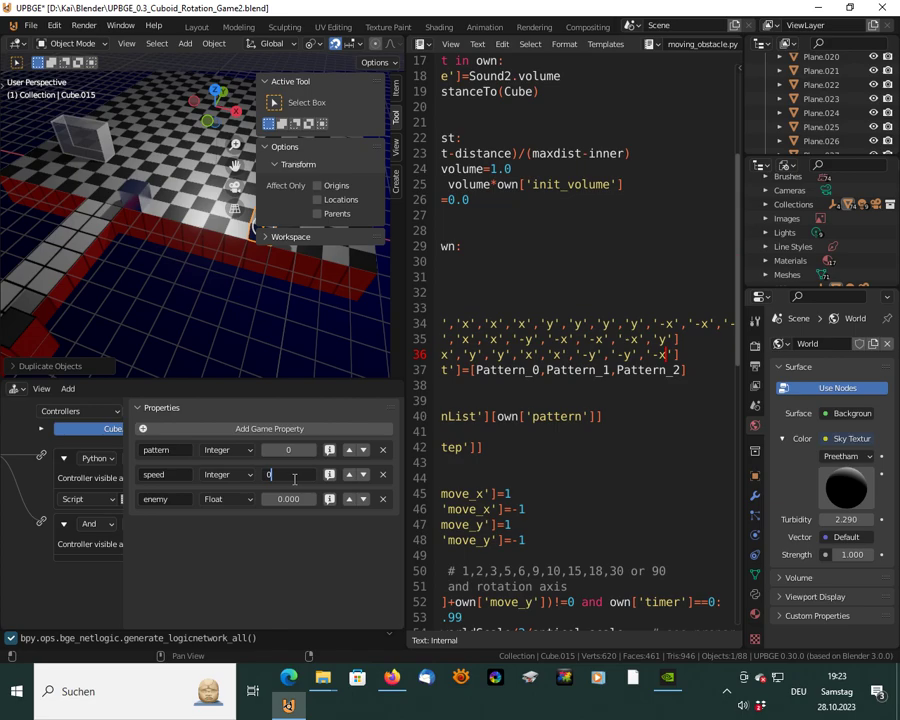
pyautogui.write('0')
pyautogui.press('Return')
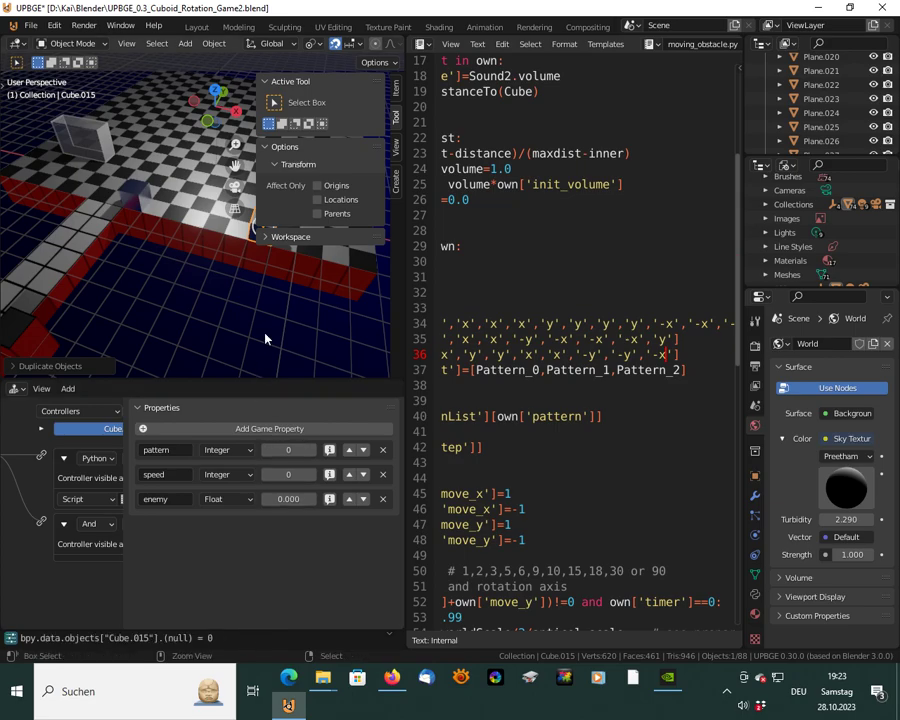
# Playtest level 6 in the full-size viewport to check the moving cube beside the stationary one
pyautogui.hotkey('ctrl', 'space')
pyautogui.press('p')
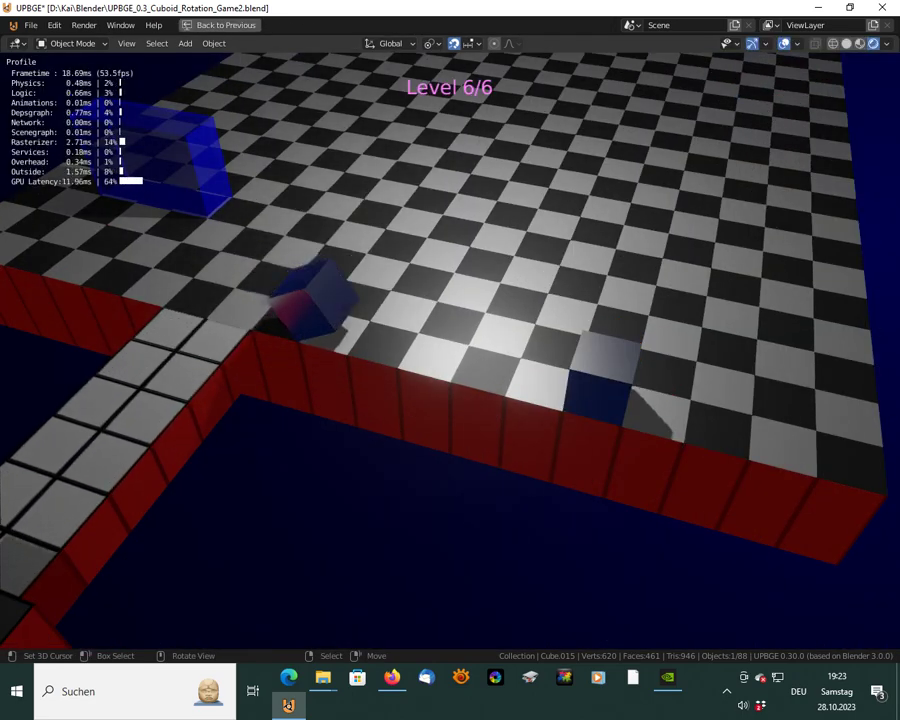
pyautogui.press('Right')
pyautogui.press('Up')
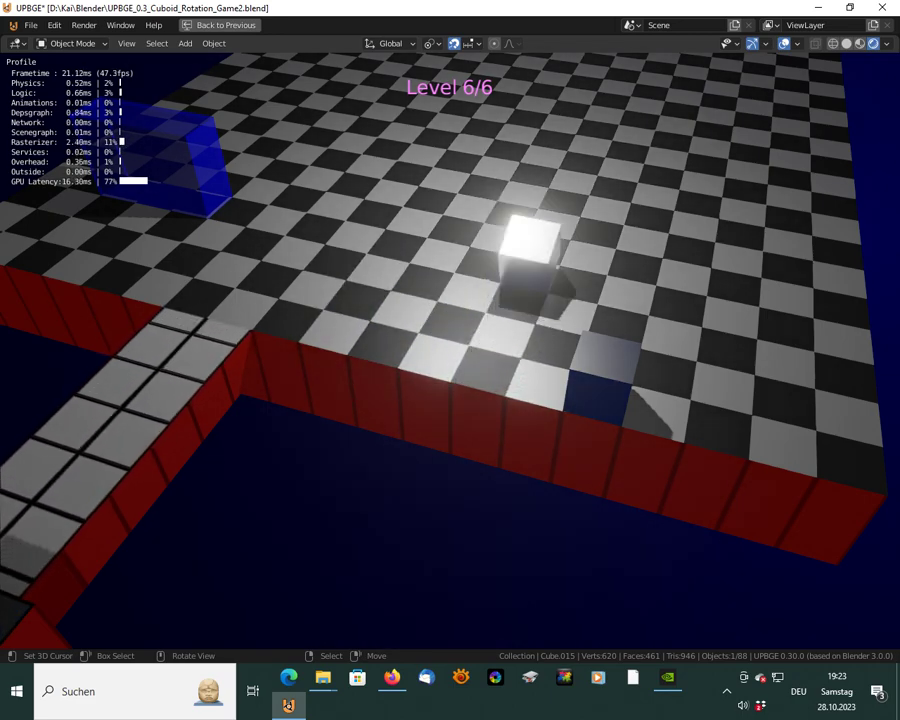
pyautogui.press('Escape')
# Move the stationary cube along the X axis to 427.5 m and display its transform values
pyautogui.press('g')
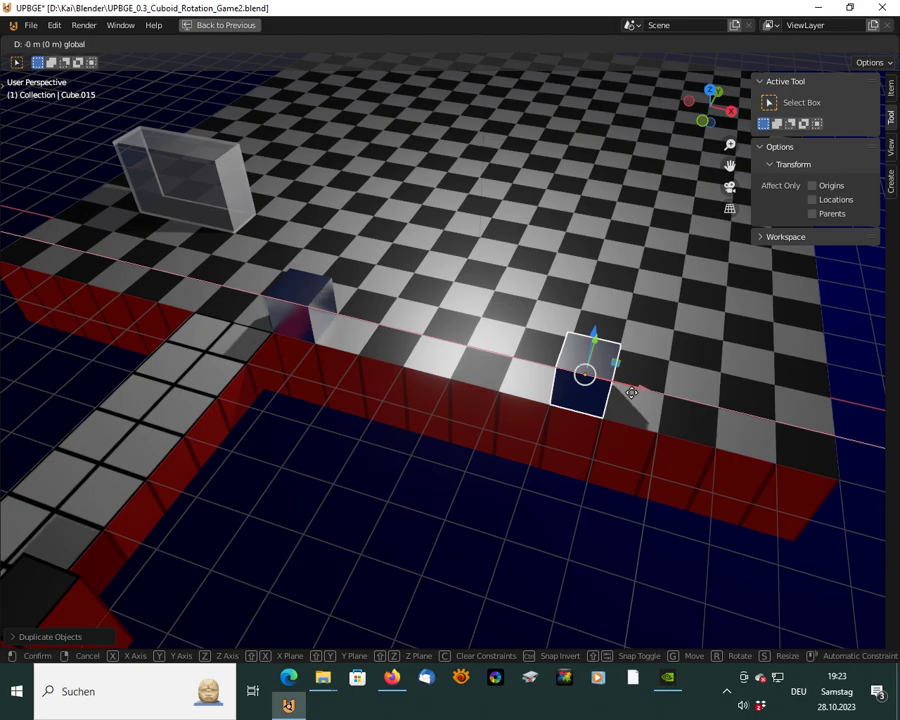
pyautogui.click(598, 400)
pyautogui.moveTo(570, 421); pyautogui.dragTo(434, 424, button='middle')
pyautogui.moveTo(338, 450); pyautogui.dragTo(525, 405, button='middle')
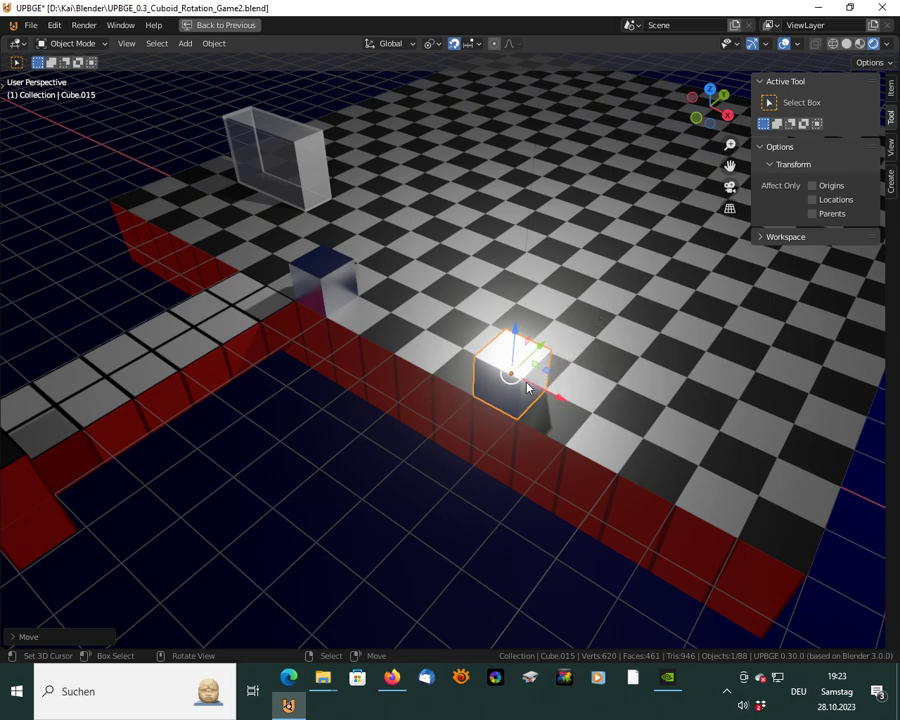
pyautogui.hotkey('ctrl', 'space')
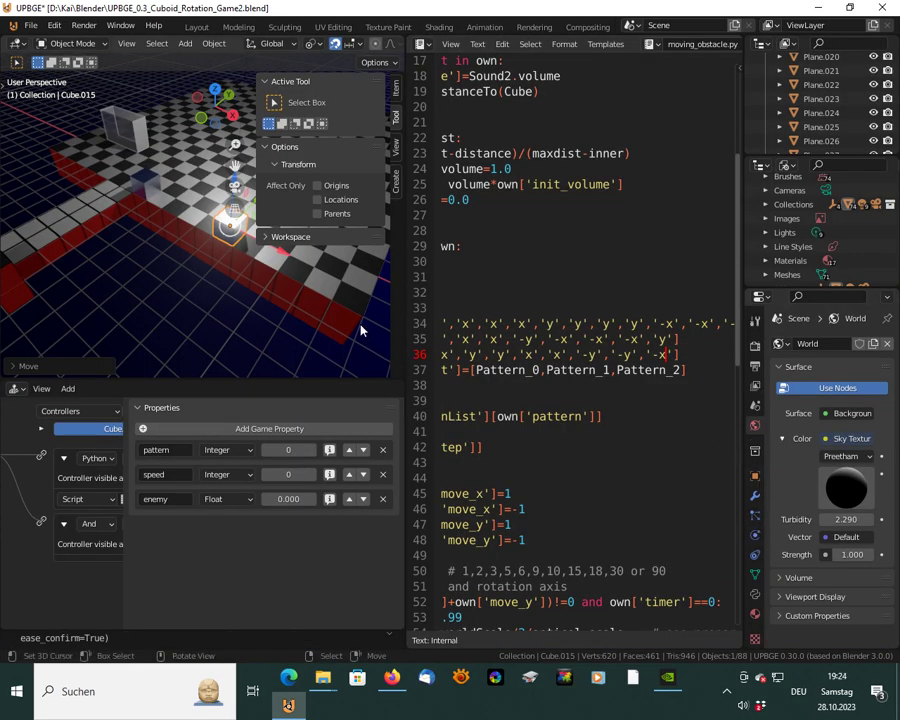
pyautogui.hotkey('ctrl', 'space')
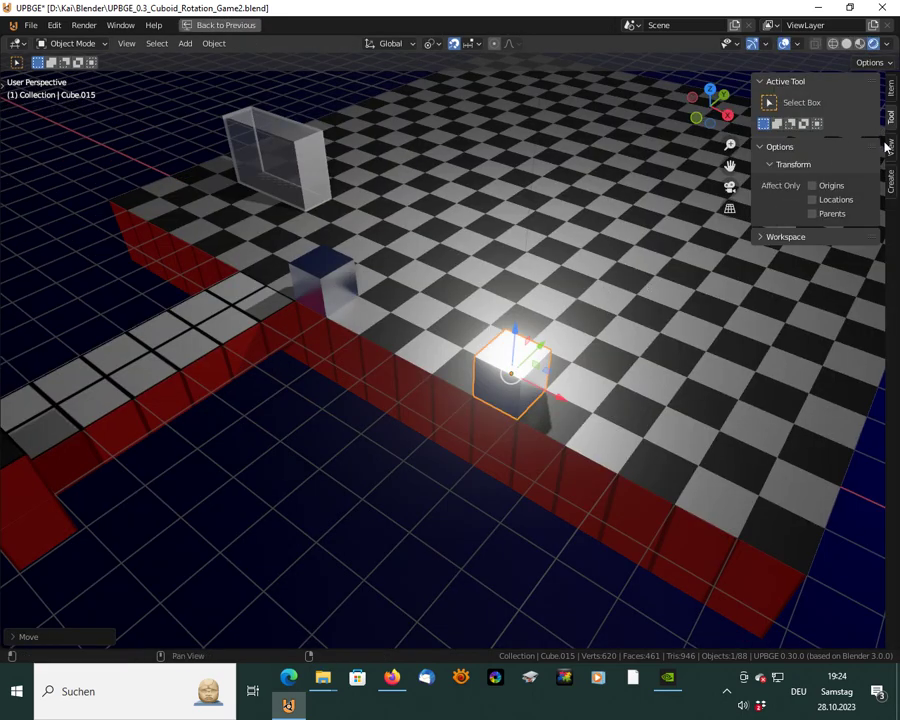
pyautogui.click(892, 90)
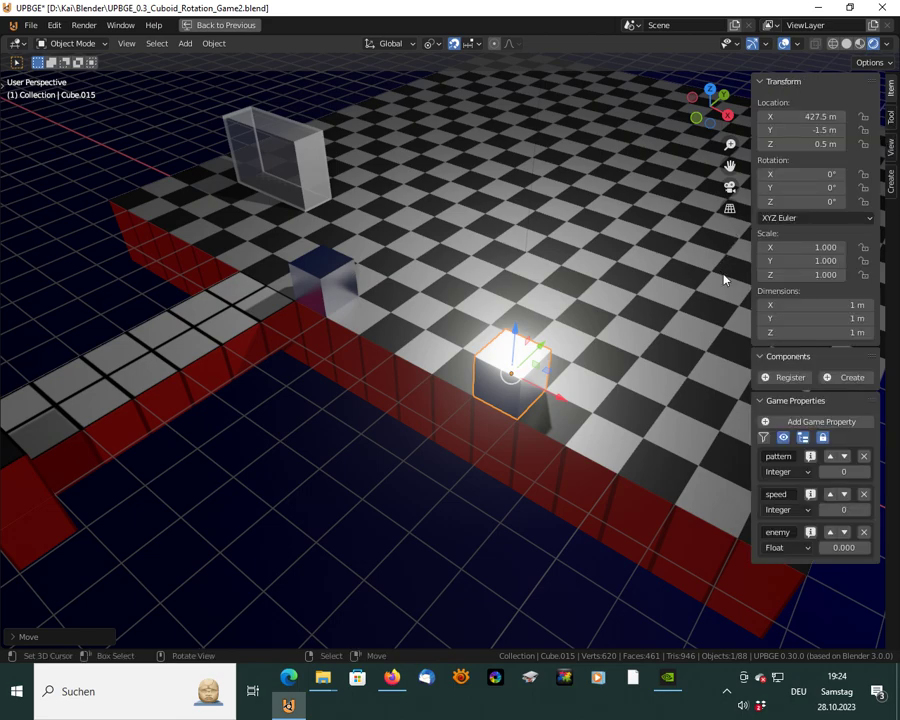
# Set the stationary cube's Y scale to 5 and move it along Y to 0.5 m, flush with the platform's edge
pyautogui.click(817, 261)
pyautogui.write('5')
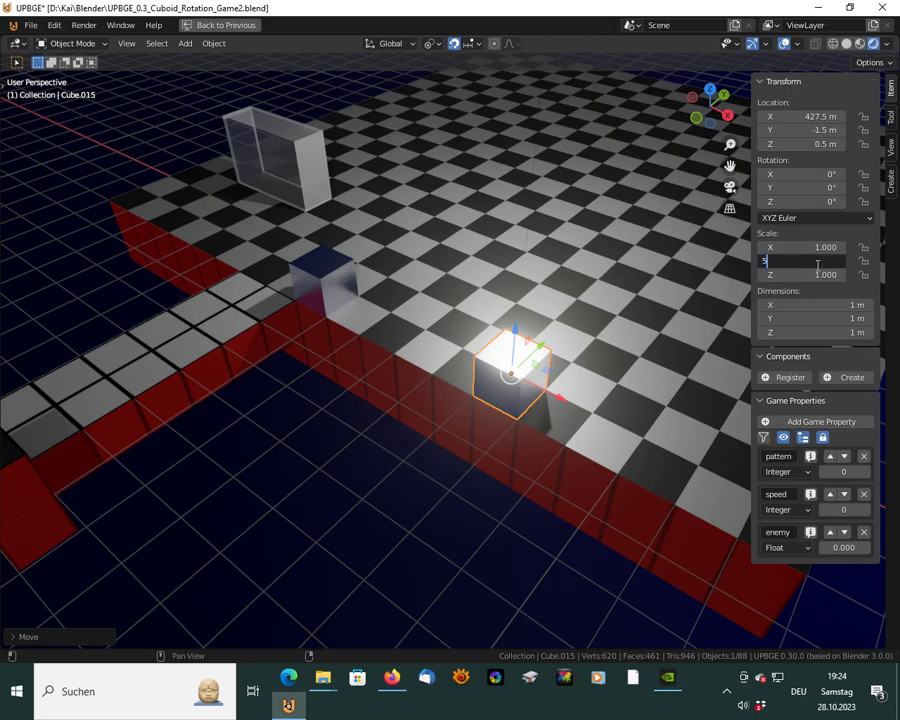
pyautogui.press('Return')
pyautogui.press('g')
pyautogui.moveTo(550, 338); pyautogui.dragTo(607, 312)
pyautogui.moveTo(517, 386); pyautogui.dragTo(334, 382, button='middle')
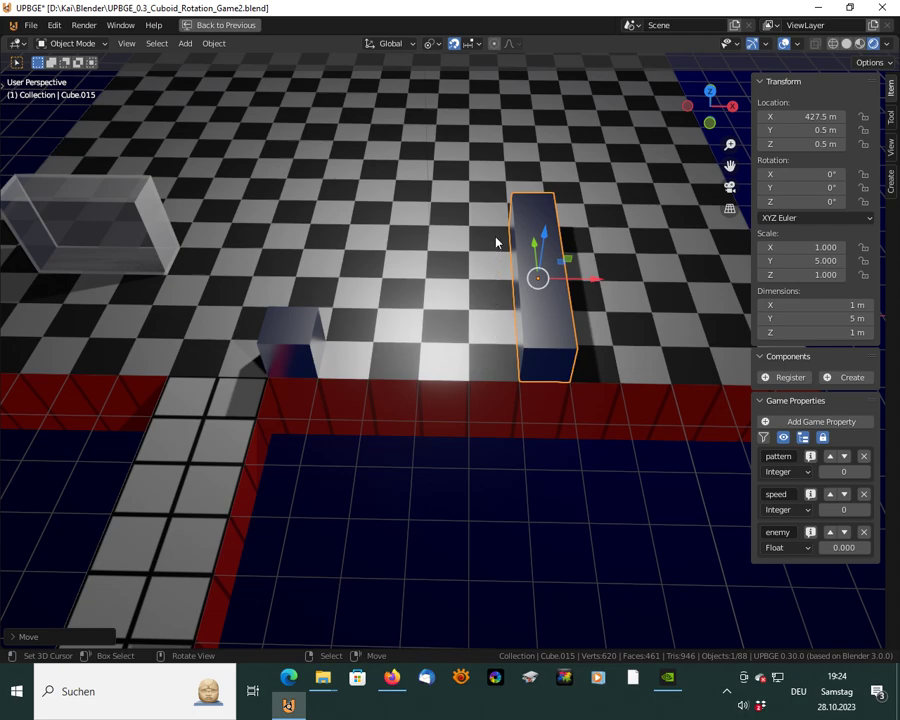
# Set the stationary block's Y scale to 4 and move it along Y to 0 m, flush with the platform's edge
pyautogui.click(818, 261)
pyautogui.write('4')
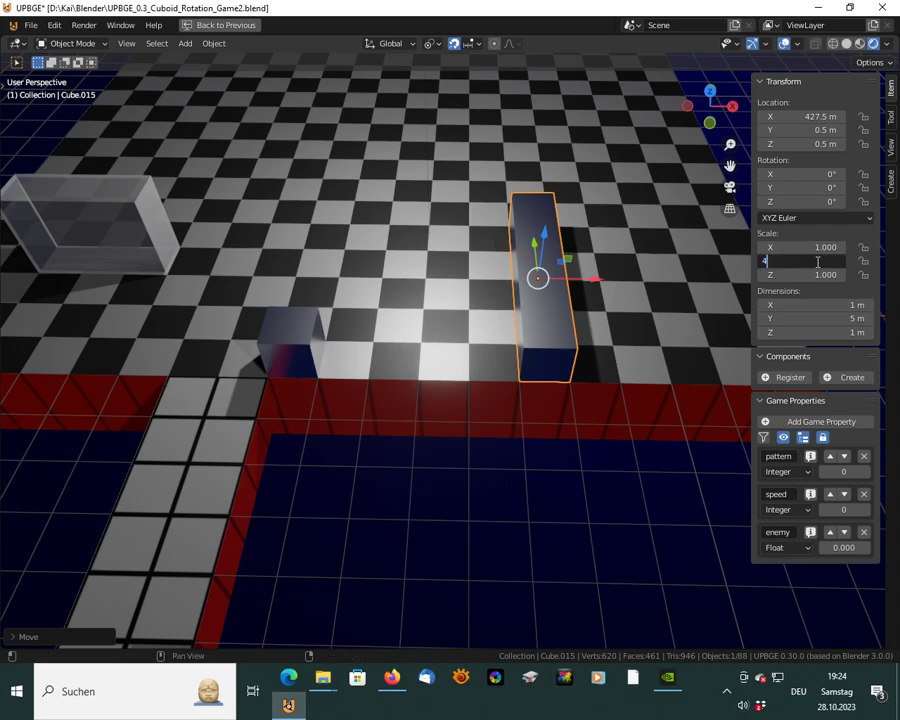
pyautogui.press('Return')
pyautogui.moveTo(575, 312); pyautogui.dragTo(572, 402, button='middle')
pyautogui.press('g')
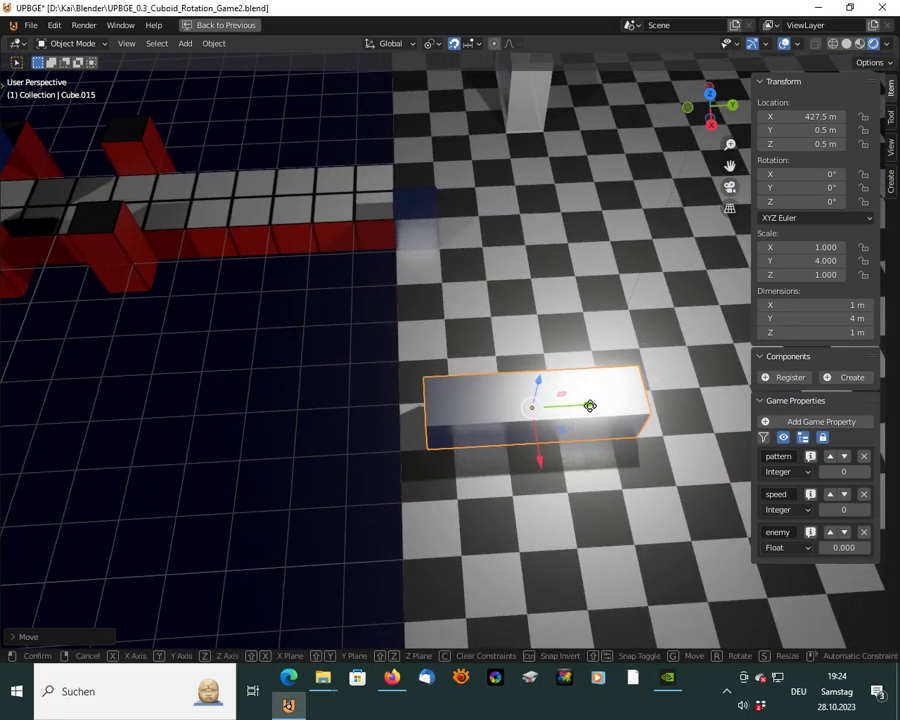
pyautogui.press('y')
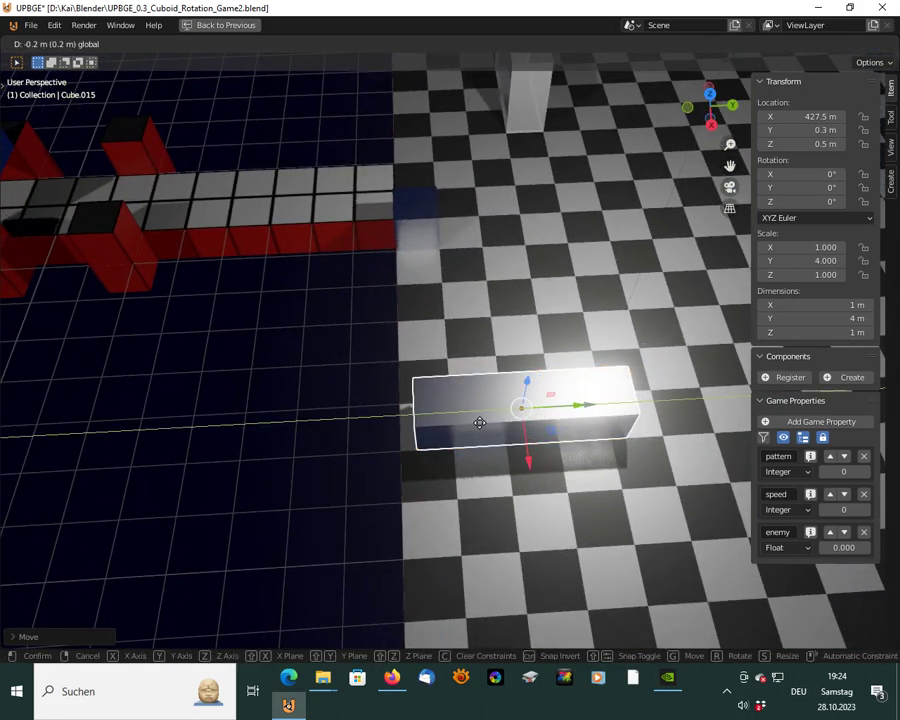
pyautogui.click(333, 436)
pyautogui.moveTo(408, 458); pyautogui.dragTo(599, 464, button='middle')
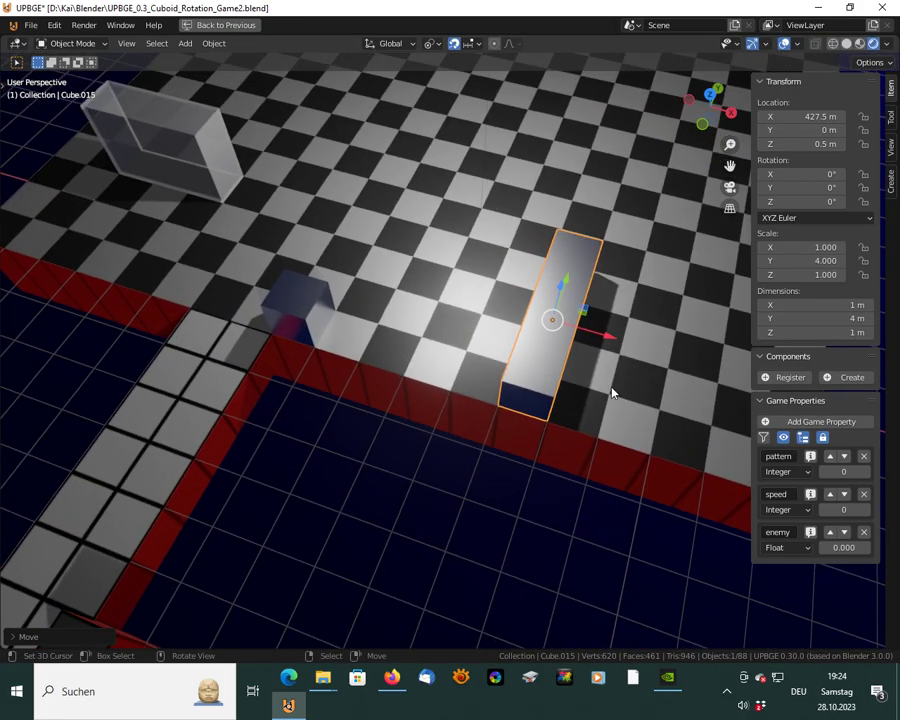
# Duplicate the stationary wall block and move the copy along the Y axis to 5 m
pyautogui.press('shift')
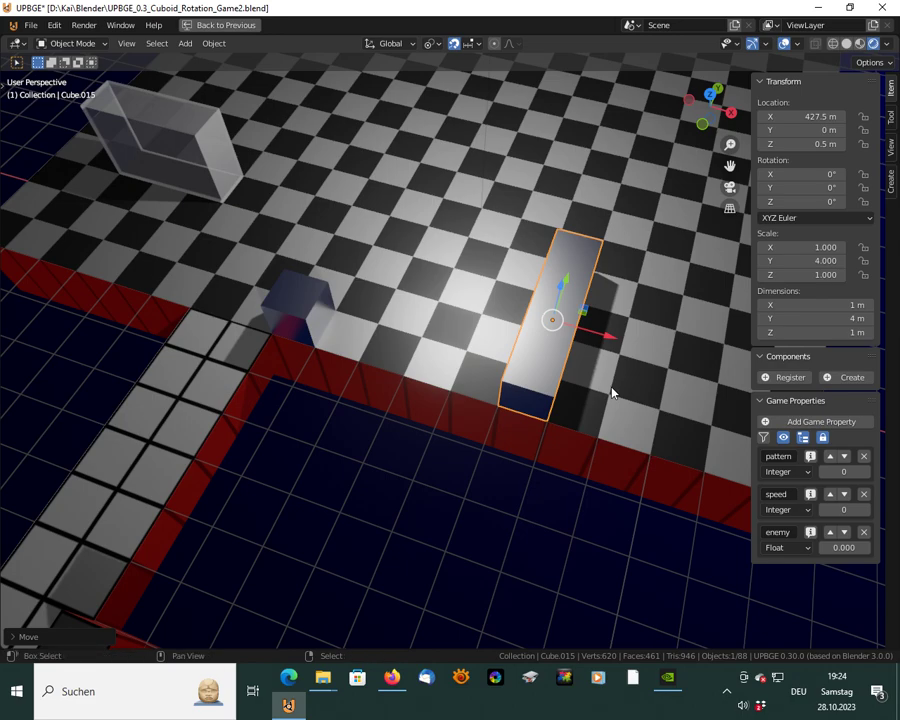
pyautogui.hotkey('shift', 'd')
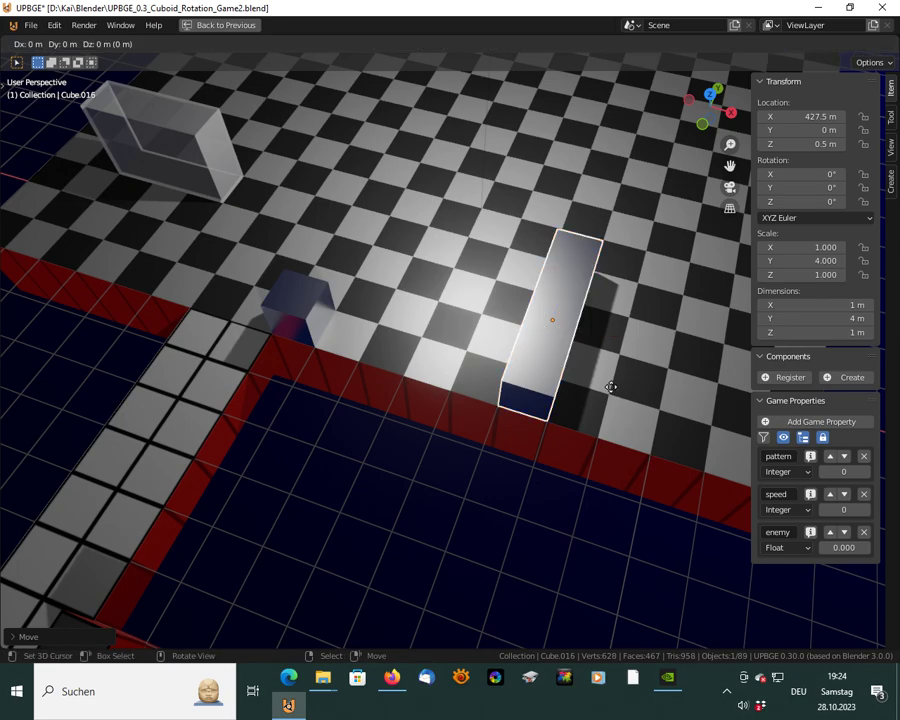
pyautogui.click(611, 389)
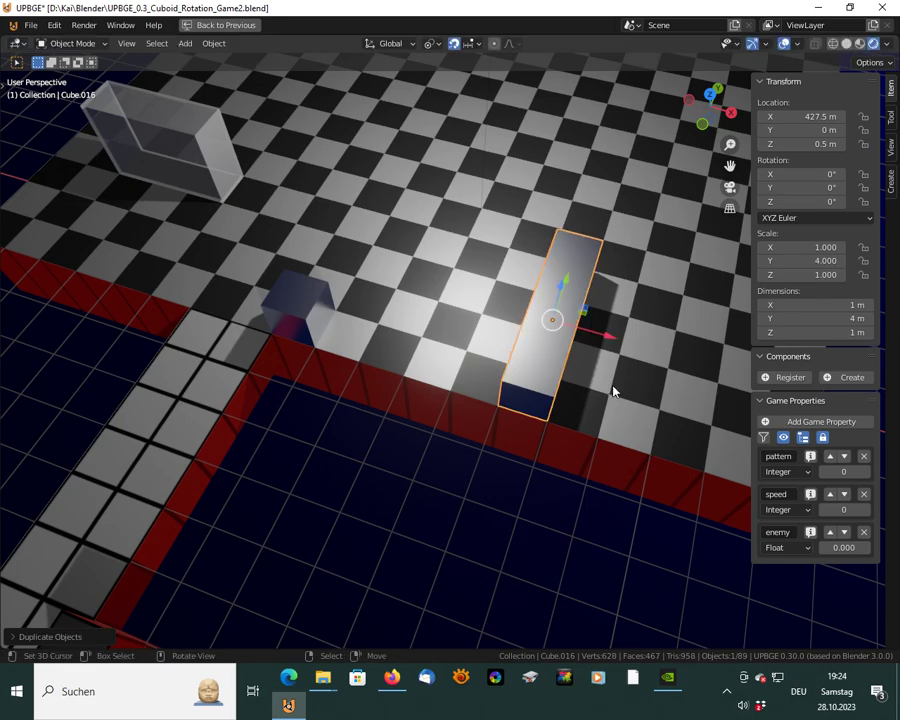
pyautogui.moveTo(620, 315); pyautogui.dragTo(562, 376, button='middle')
pyautogui.press('g')
pyautogui.press('y')
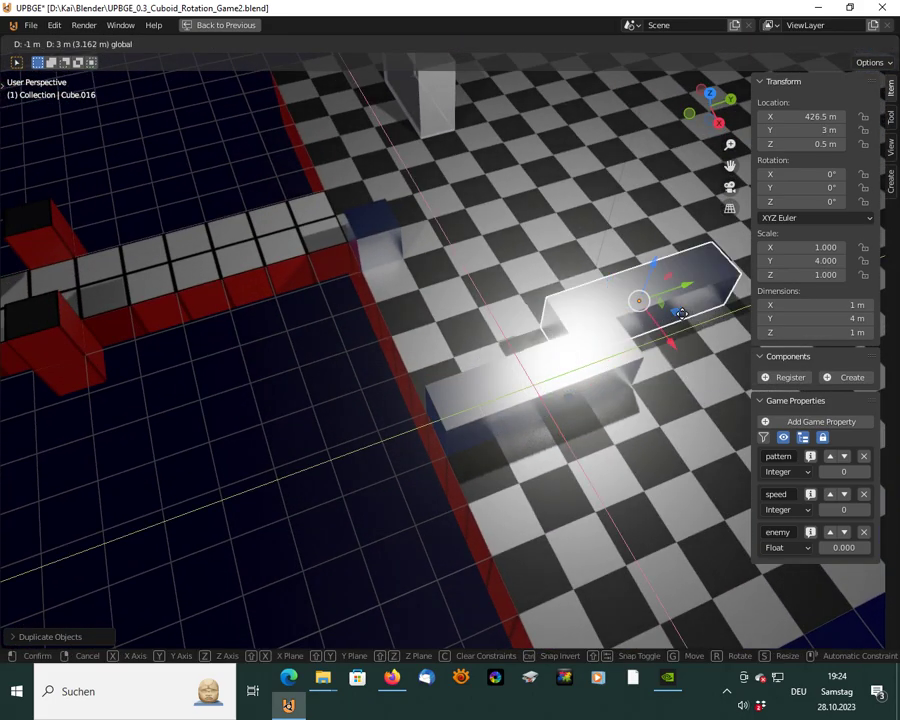
pyautogui.click(788, 316)
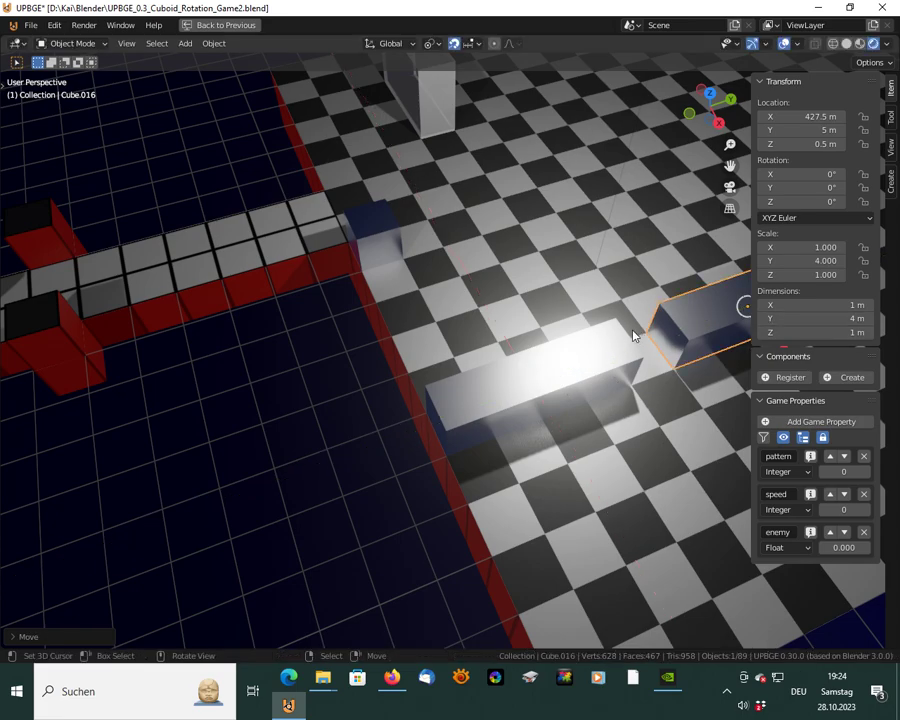
pyautogui.moveTo(524, 342); pyautogui.dragTo(523, 275, button='middle')
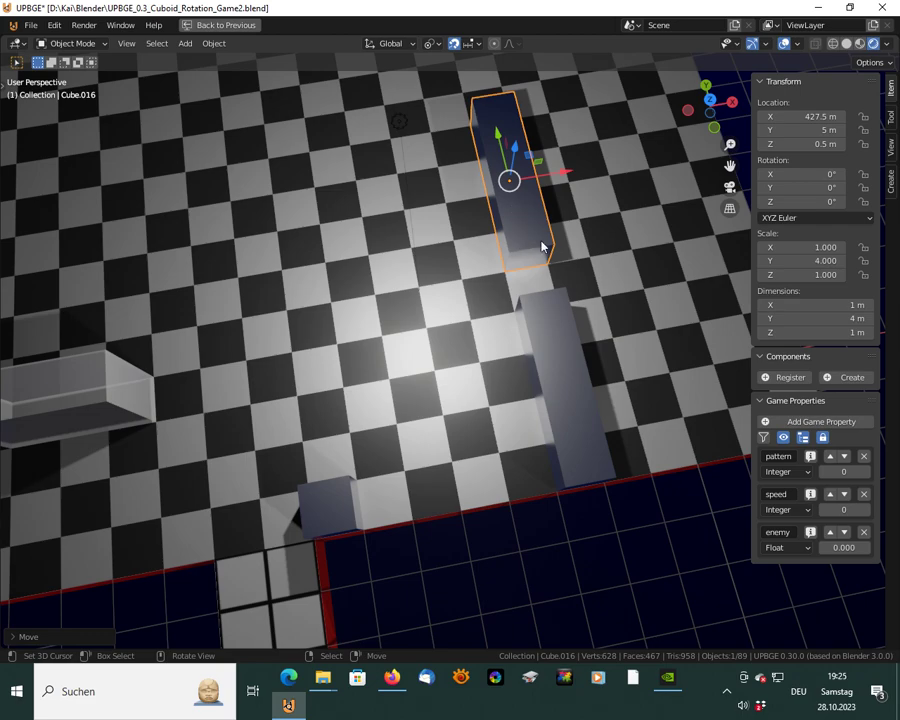
# Turn the duplicated wall block crosswise by setting its X scale to 4 and its Y scale to 1
pyautogui.click(827, 247)
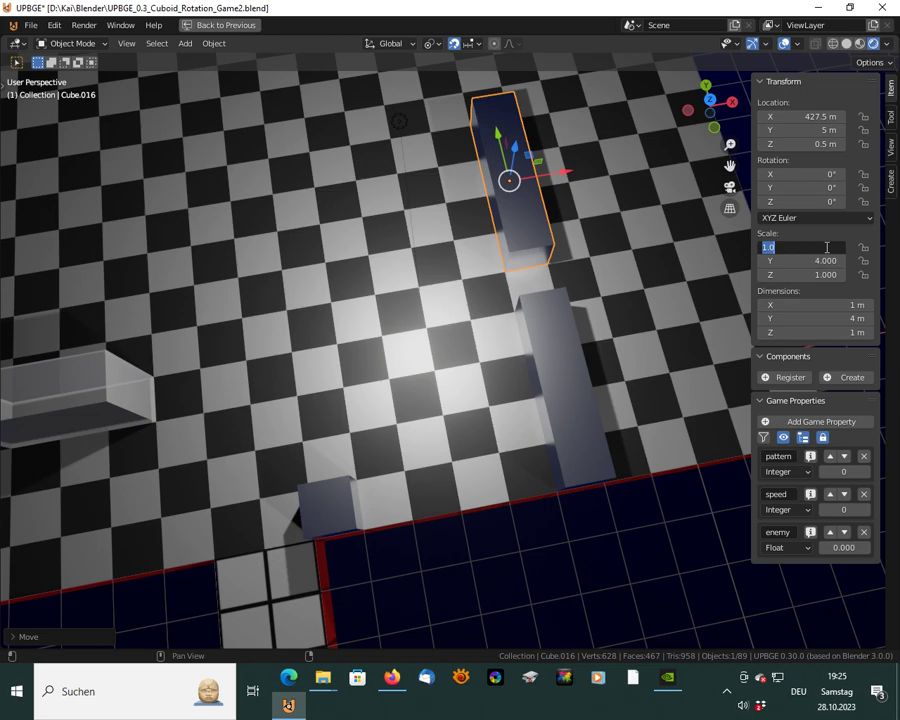
pyautogui.write('4')
pyautogui.press('Return')
pyautogui.click(827, 261)
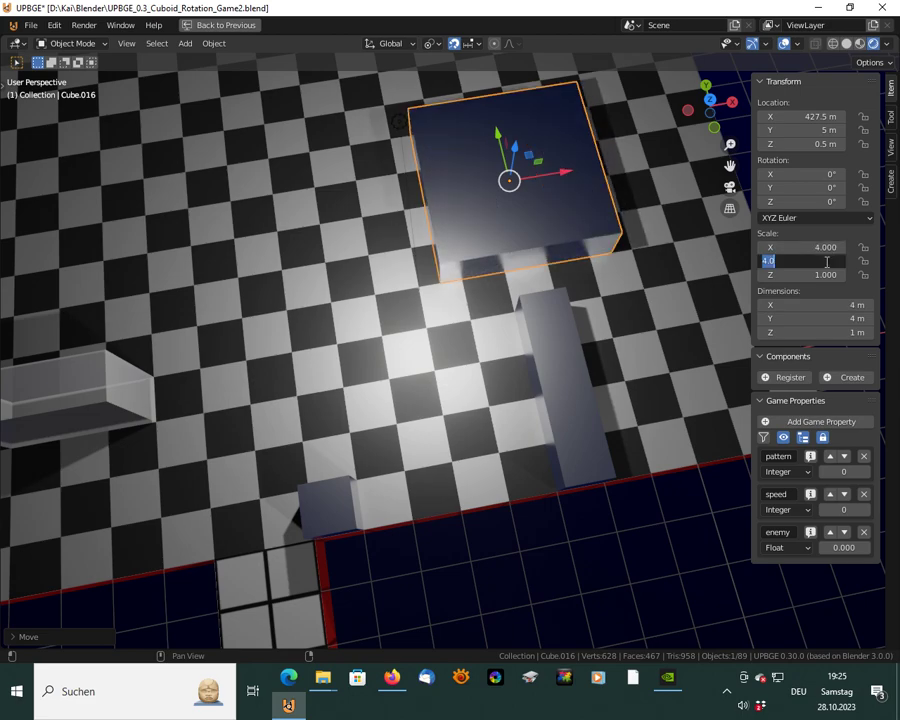
pyautogui.write('1')
pyautogui.press('Return')
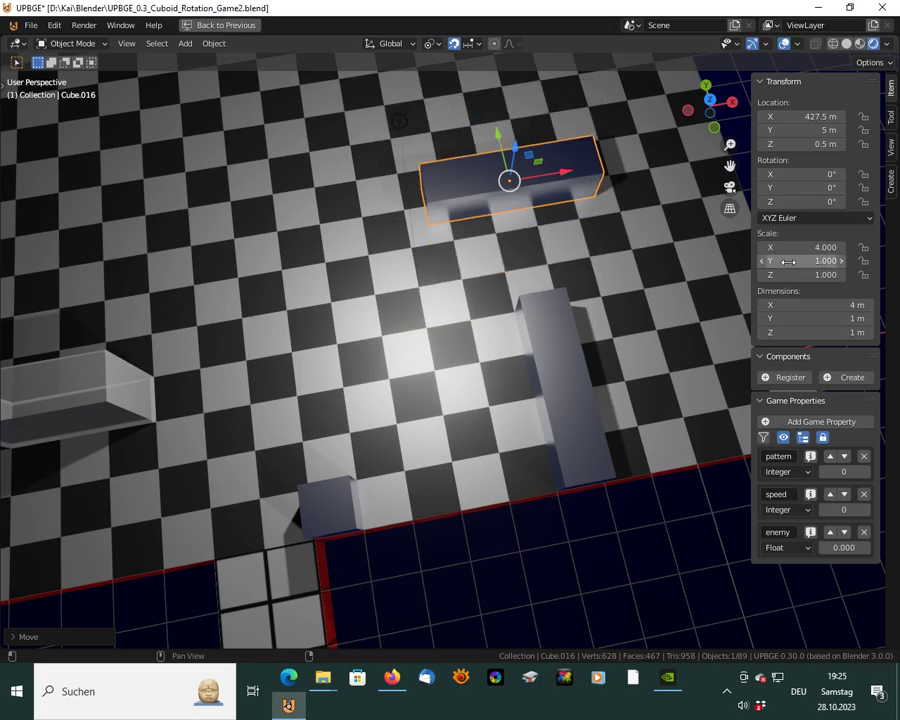
# Move the crosswise wall block along Y to 3.5 m, just behind the first wall's end row
pyautogui.moveTo(592, 239); pyautogui.dragTo(468, 326, button='middle')
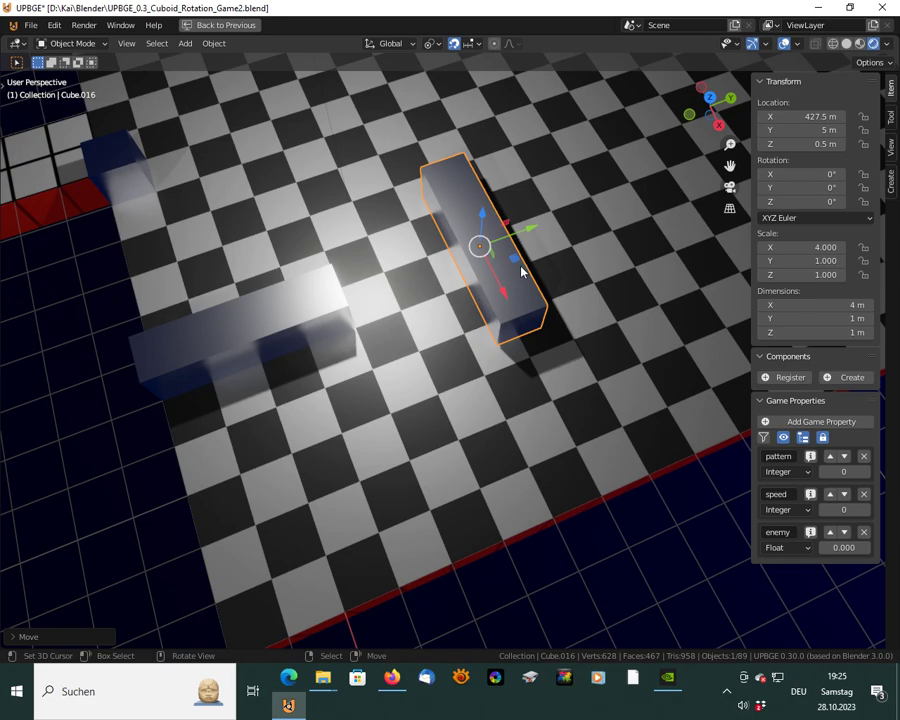
pyautogui.moveTo(528, 233); pyautogui.dragTo(686, 208)
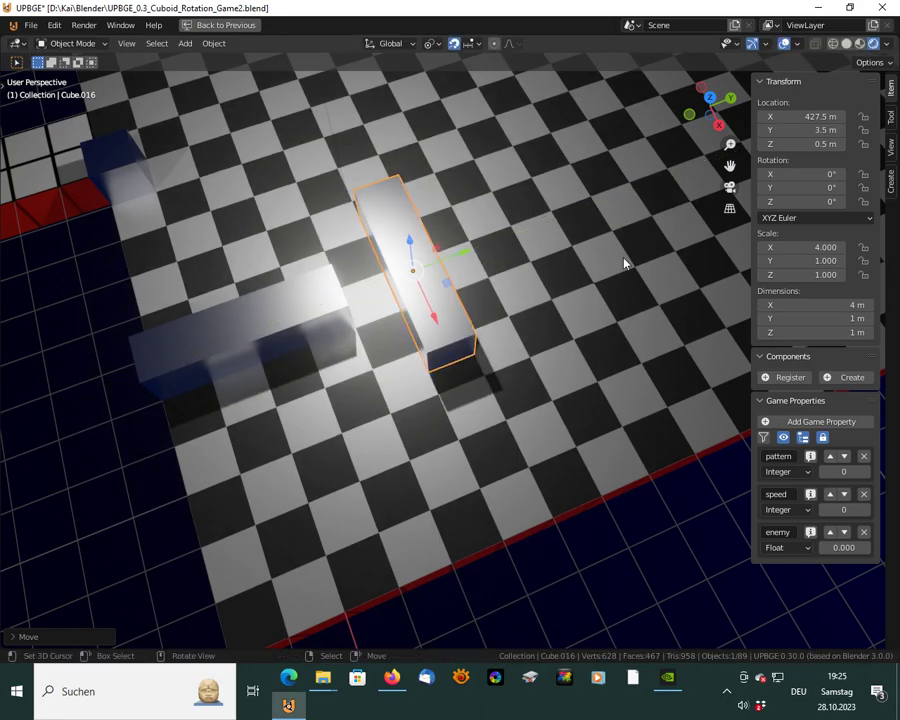
pyautogui.moveTo(422, 352); pyautogui.dragTo(446, 351, button='middle')
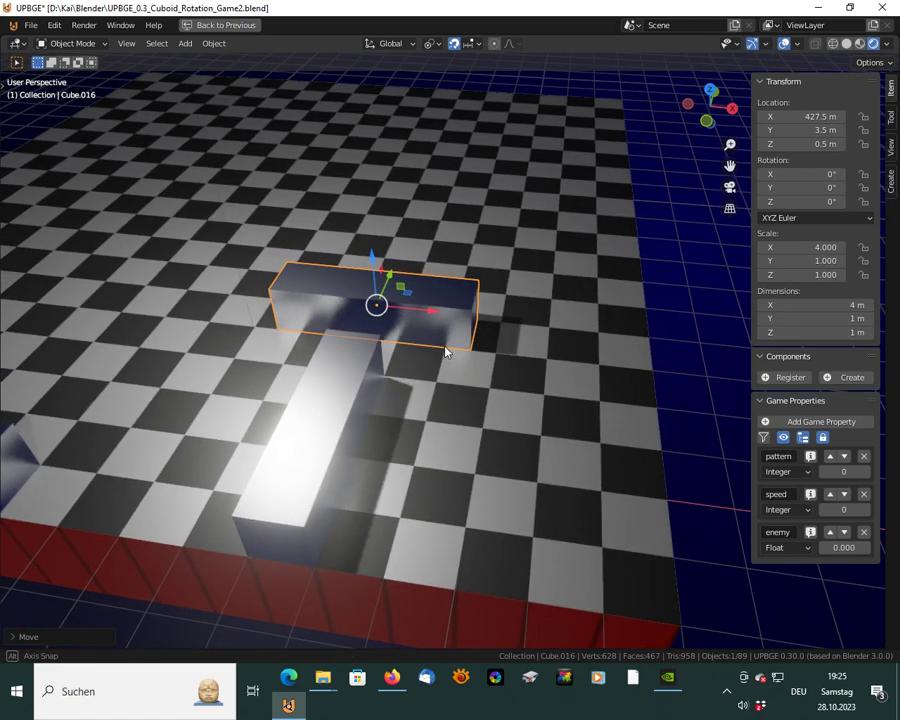
# Shift the crosswise wall block along the X axis to align it with the end of the first wall
pyautogui.press('g')
pyautogui.press('x')
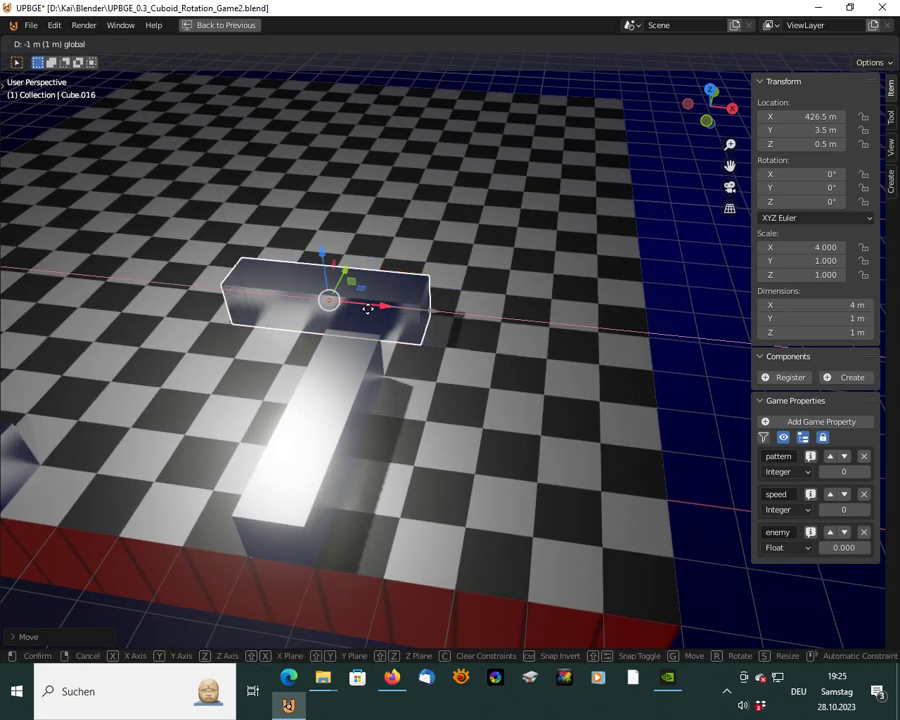
pyautogui.click(340, 312)
pyautogui.press('g')
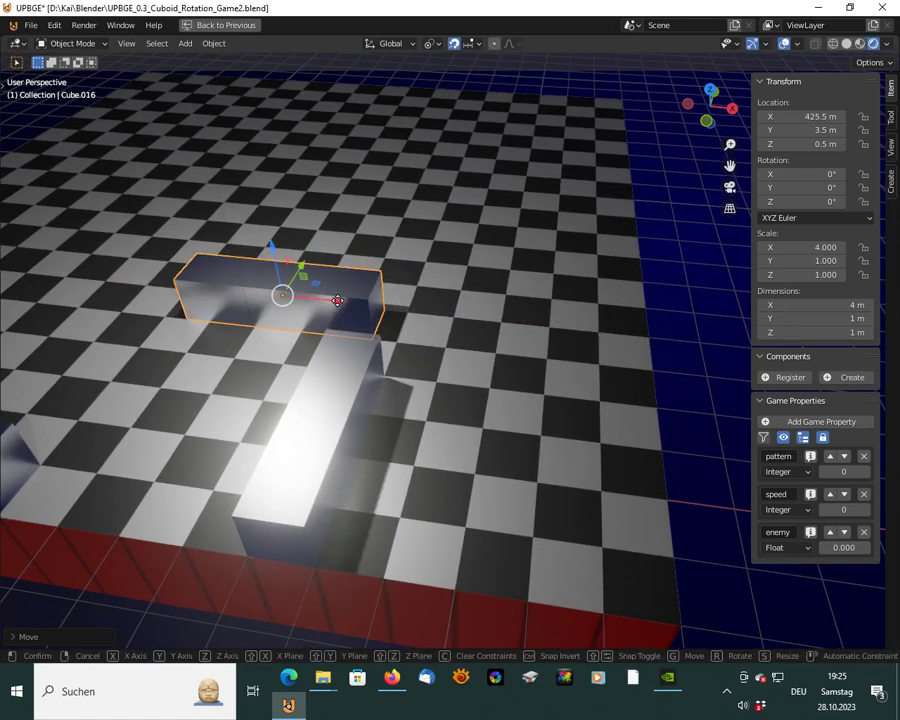
pyautogui.press('x')
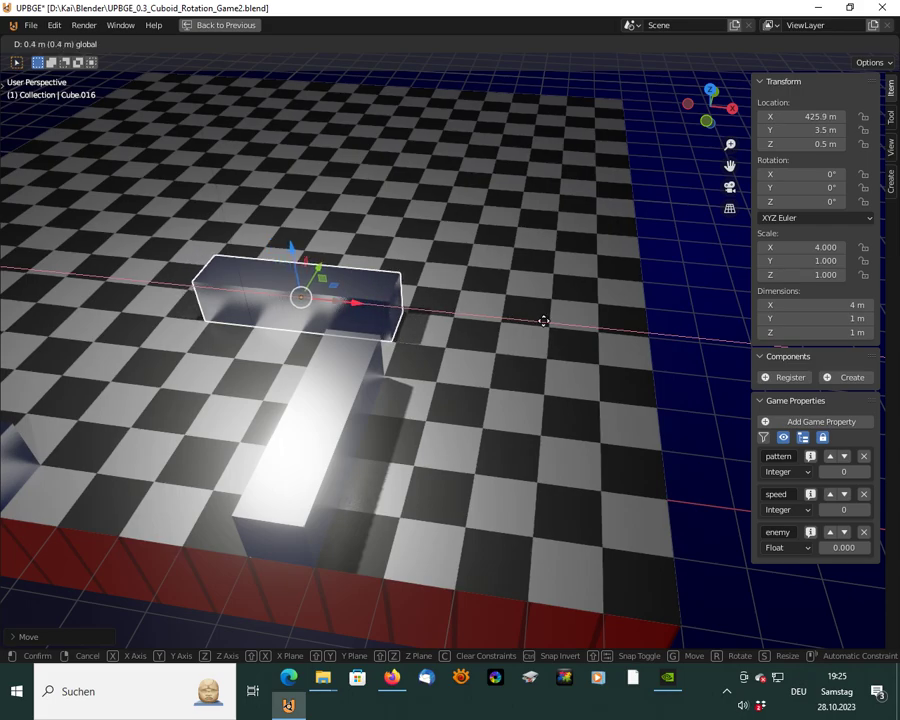
# Position the long block behind the others at X 425 m and stretch it to an X scale of 6
pyautogui.click(566, 321)
pyautogui.scroll(-3, 438, 358)
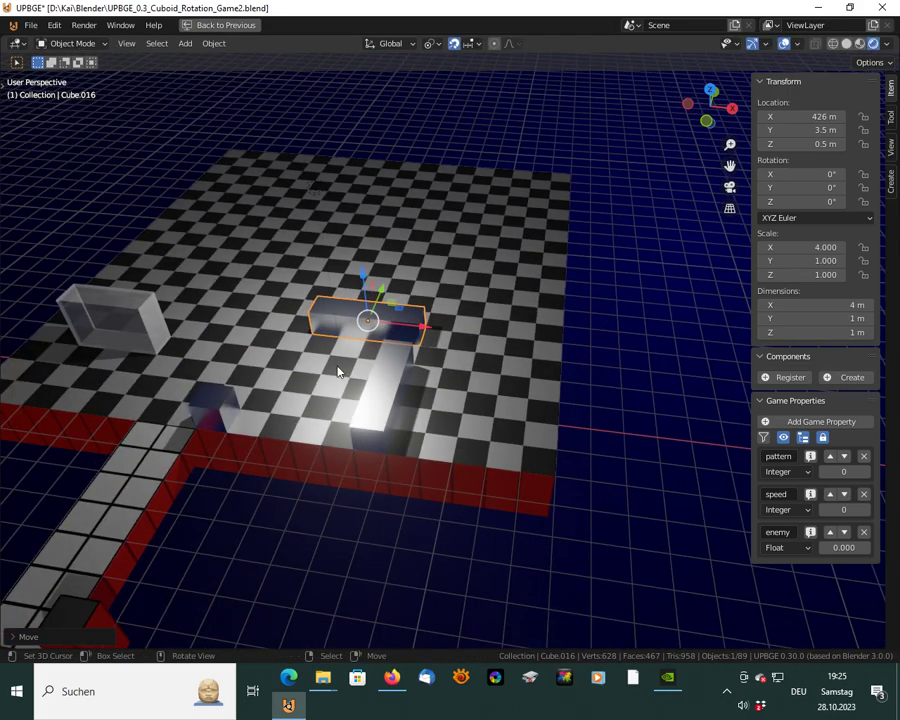
pyautogui.moveTo(310, 373)
pyautogui.mouseDown(button='middle')
pyautogui.moveTo(314, 416)
pyautogui.moveTo(316, 389)
pyautogui.mouseUp(button='middle')
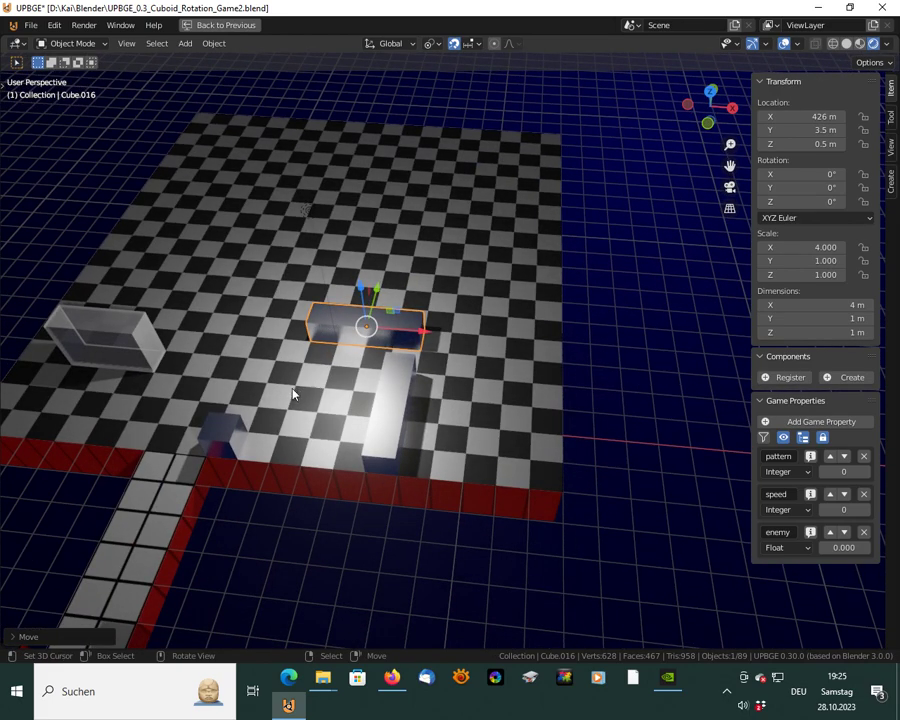
pyautogui.keyDown('shift'); pyautogui.moveTo(311, 395); pyautogui.dragTo(503, 381, button='middle'); pyautogui.keyUp('shift')
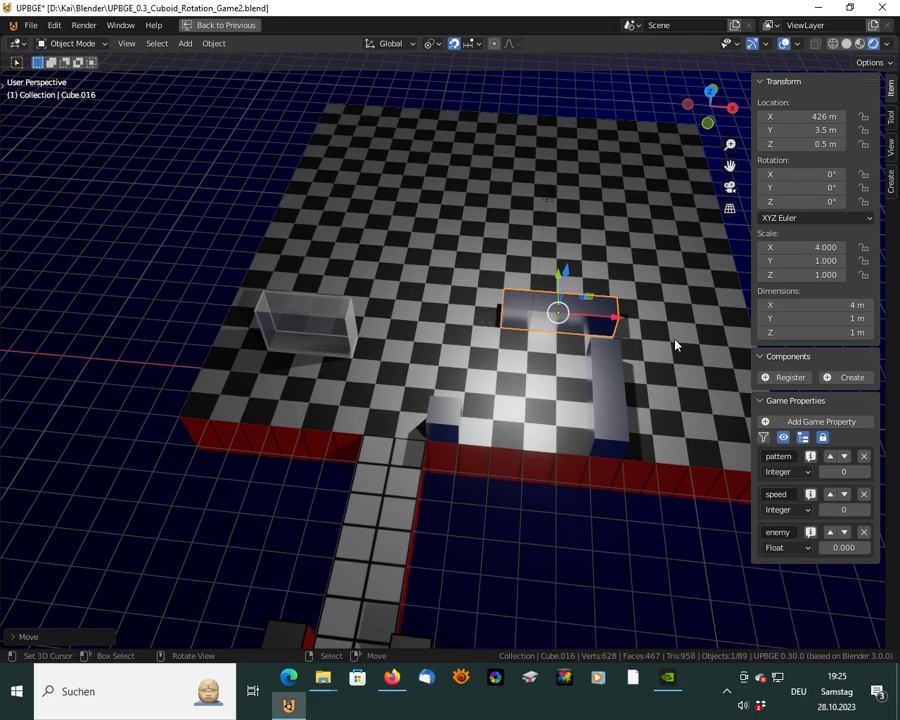
pyautogui.click(813, 246)
pyautogui.write('6')
pyautogui.press('Return')
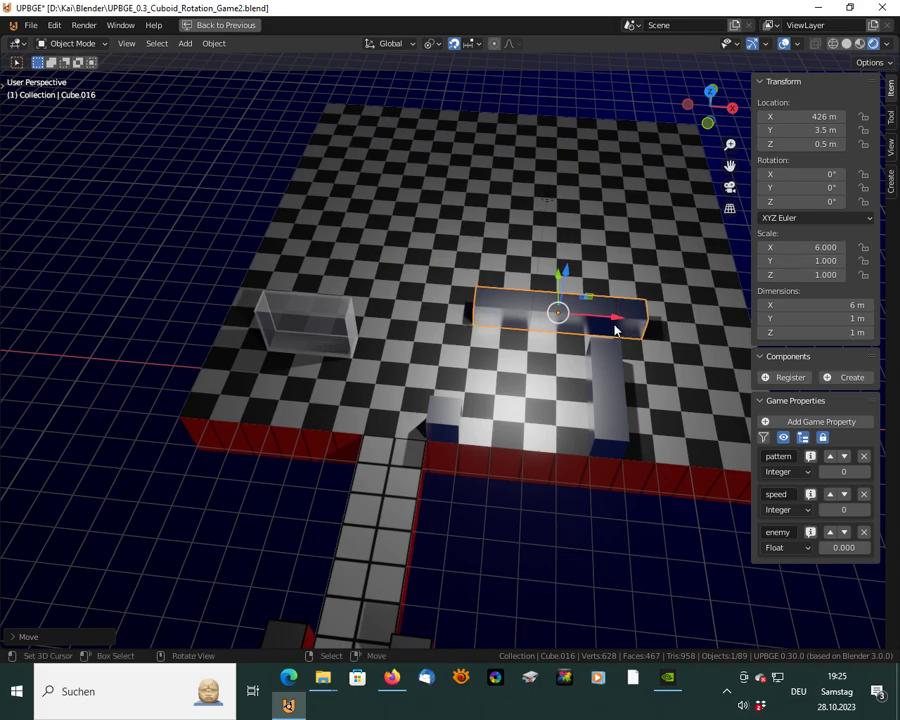
pyautogui.moveTo(613, 317); pyautogui.dragTo(601, 318)
pyautogui.moveTo(640, 368)
pyautogui.mouseDown(button='middle')
pyautogui.moveTo(572, 342)
pyautogui.moveTo(640, 351)
pyautogui.mouseUp(button='middle')
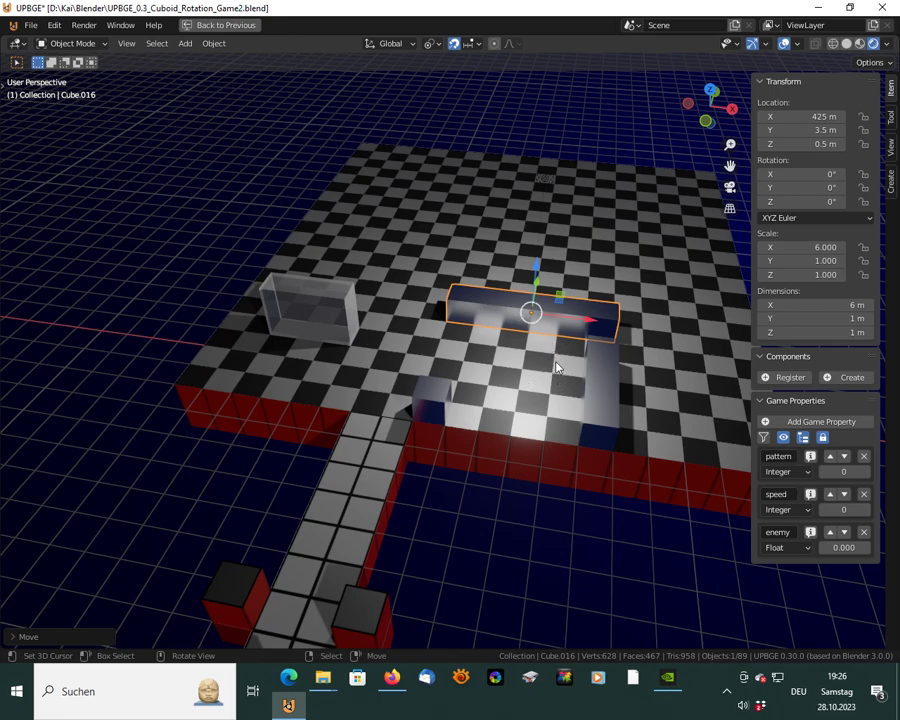
# Duplicate the long back block and move the copy along Y to 0.5 m
pyautogui.hotkey('shift', 'd')
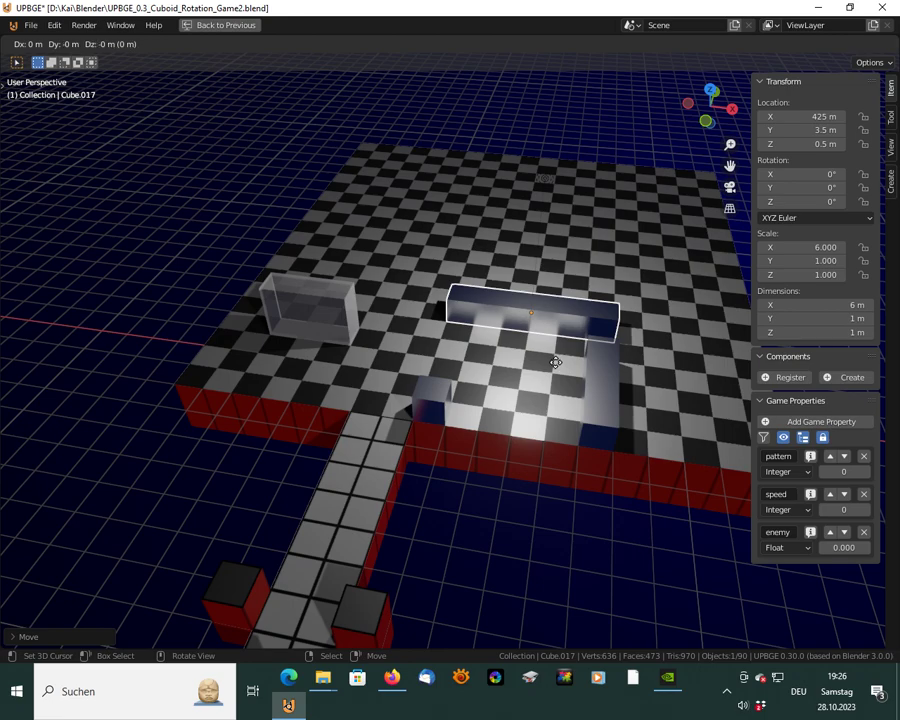
pyautogui.press('y')
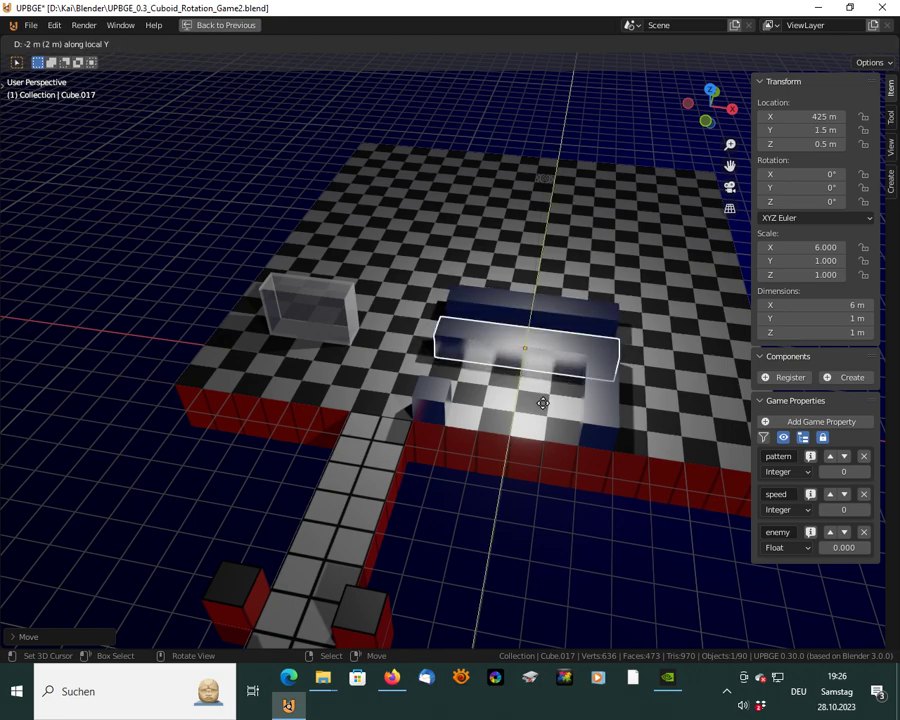
pyautogui.press('y')
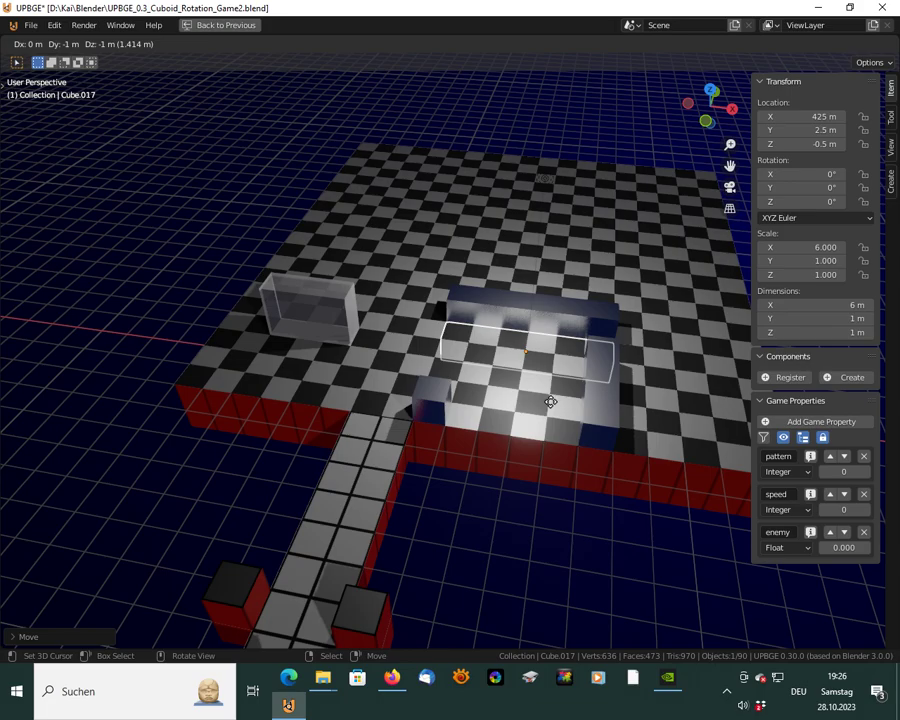
pyautogui.press('y')
pyautogui.click(549, 428)
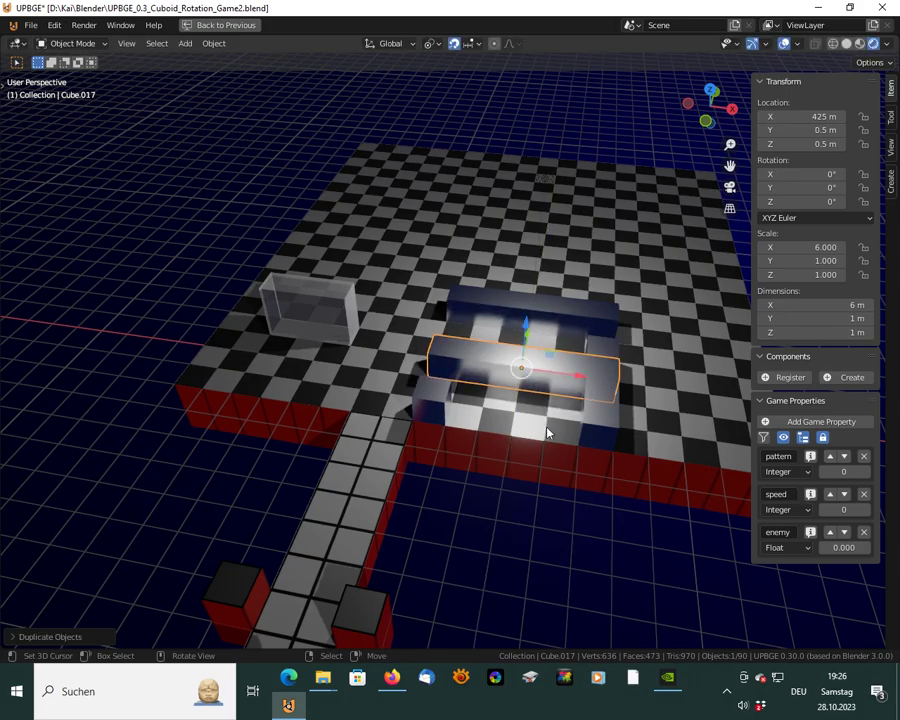
# Set the duplicated block's scale to 2 in both X and Y
pyautogui.moveTo(573, 432); pyautogui.dragTo(600, 400, button='middle')
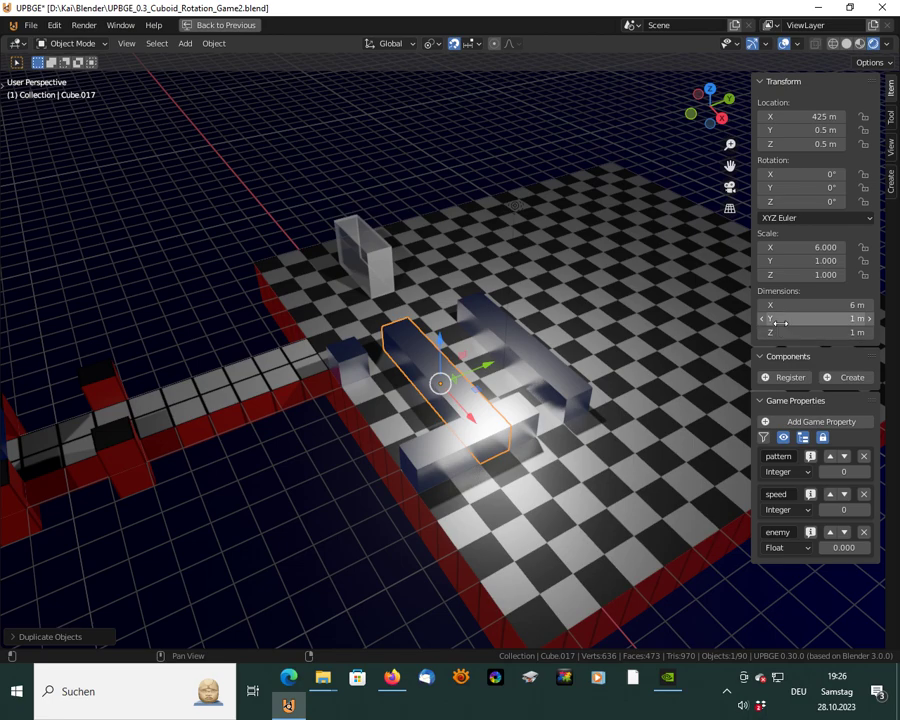
pyautogui.click(822, 248)
pyautogui.write('2')
pyautogui.click(824, 260)
pyautogui.write('2')
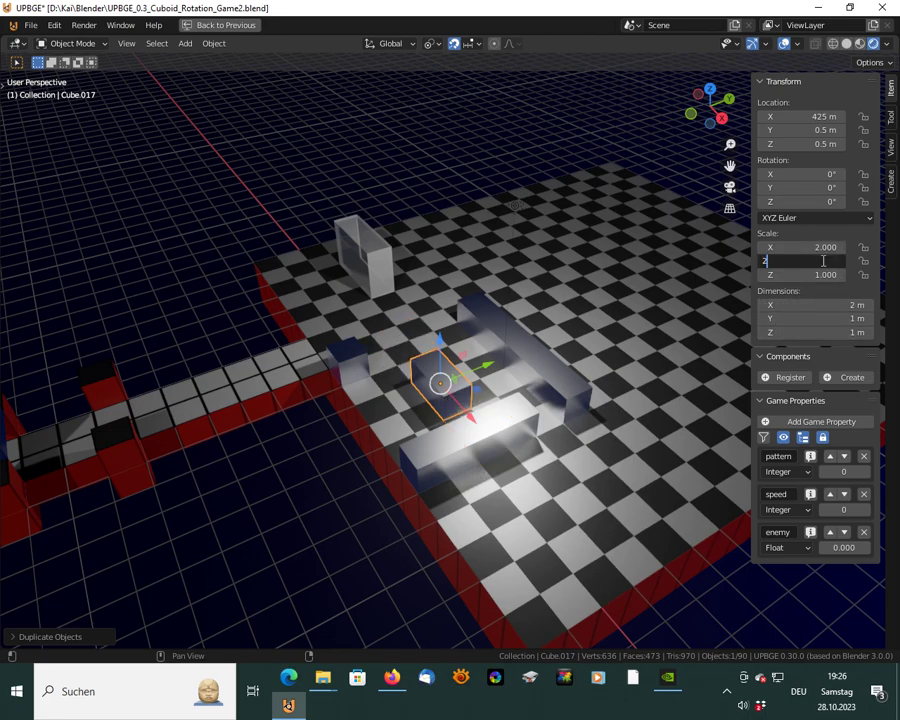
pyautogui.press('Return')
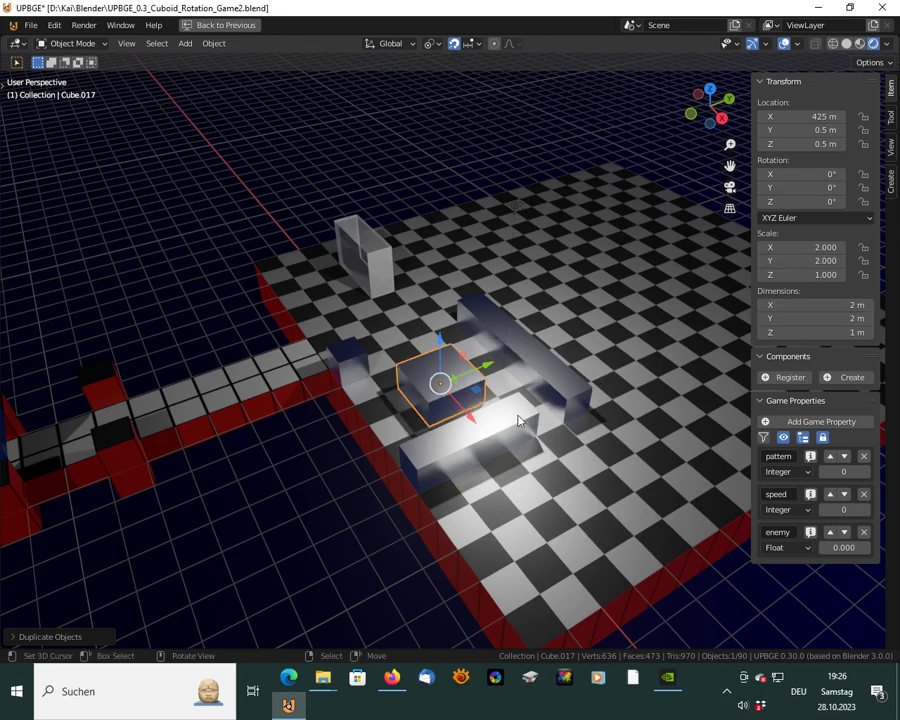
# Move the duplicated block along the global Y axis to 0 m
pyautogui.scroll(5, 518, 412)
pyautogui.press('g')
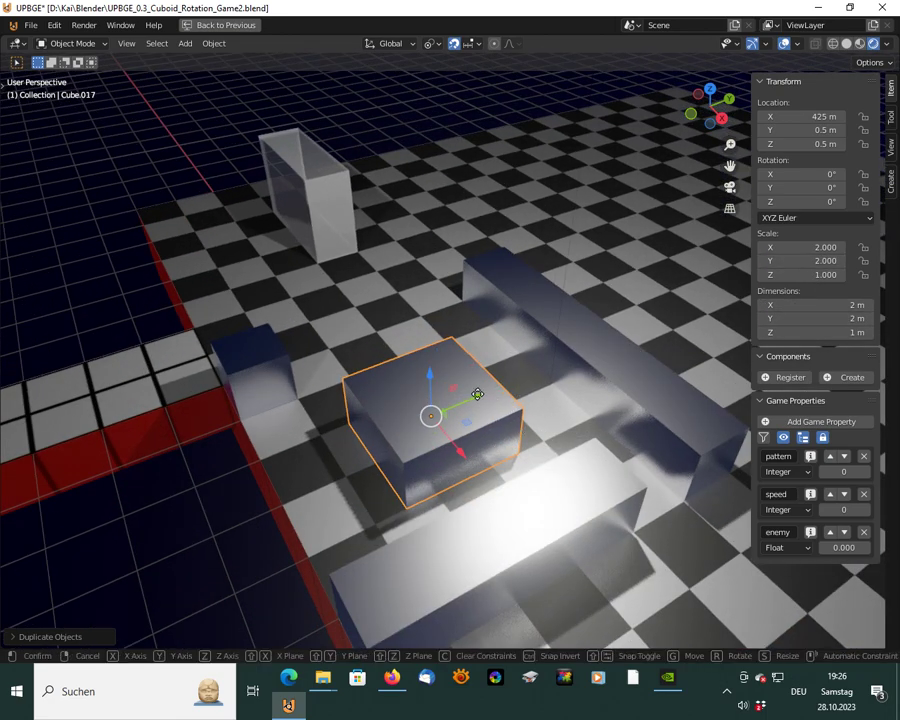
pyautogui.press('y')
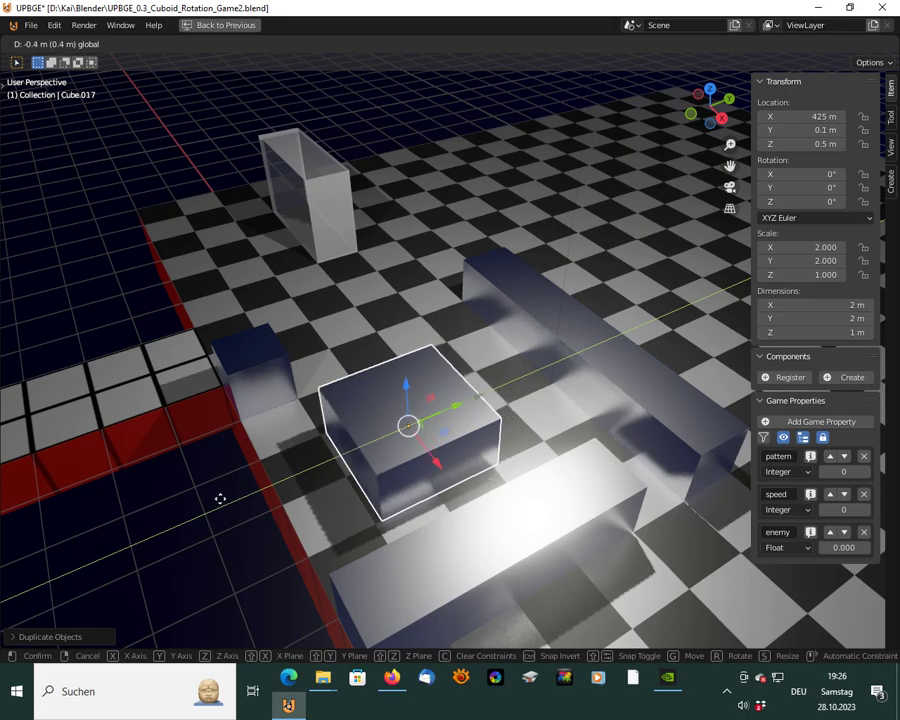
pyautogui.click(208, 504)
# Set the central block's Y scale to 3 and move it along Y to 0.5 m
pyautogui.moveTo(474, 524); pyautogui.dragTo(584, 431, button='middle')
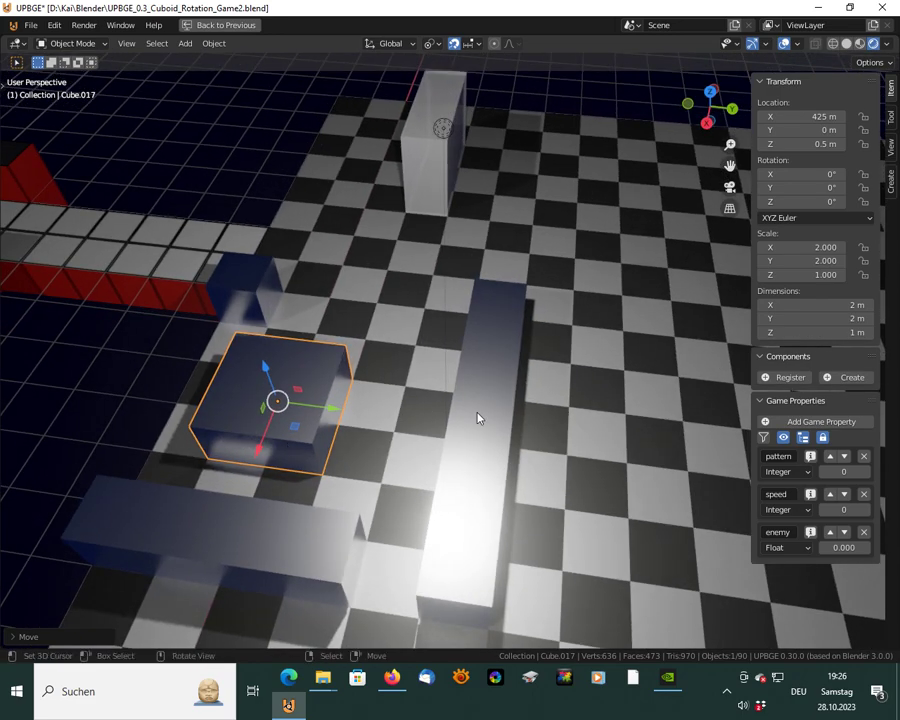
pyautogui.click(822, 262)
pyautogui.write('3')
pyautogui.press('Return')
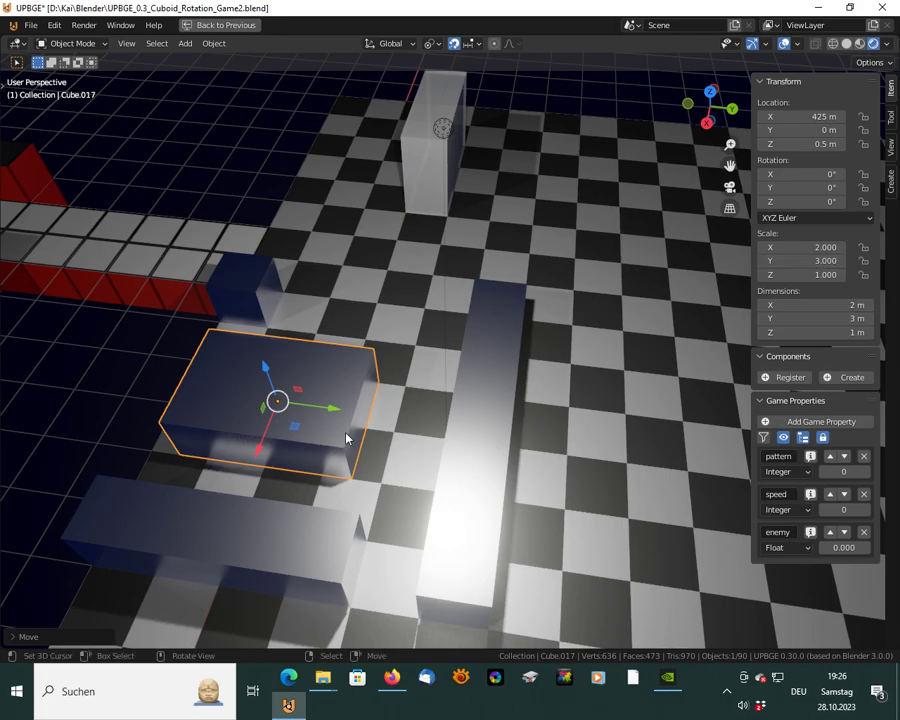
pyautogui.press('g')
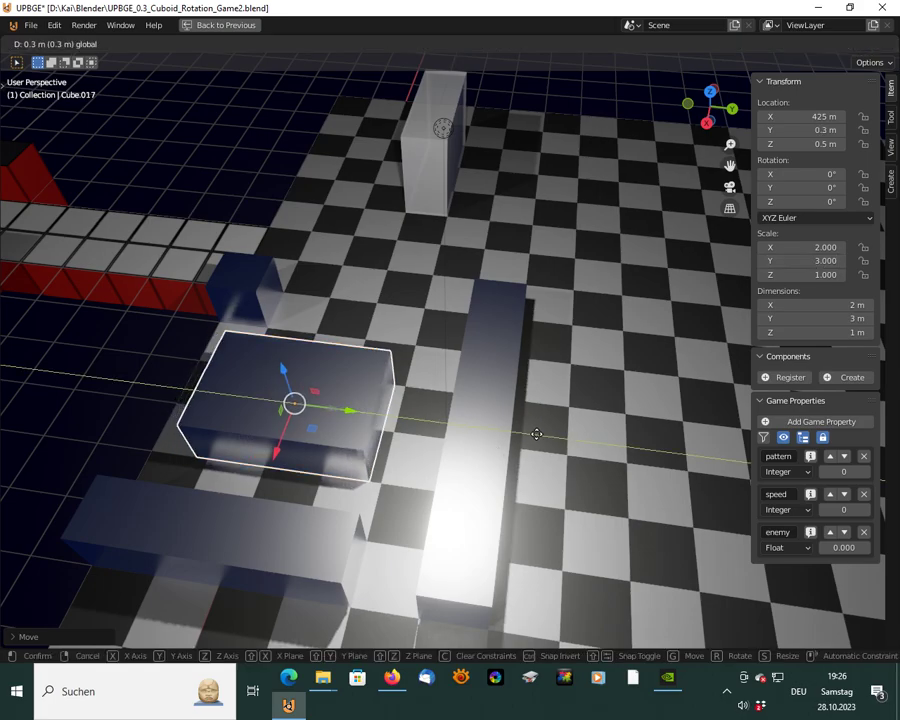
pyautogui.click(605, 455)
# Duplicate the central block and move the copy along X to 422 m, behind the small cube
pyautogui.moveTo(411, 503); pyautogui.dragTo(540, 490, button='middle')
pyautogui.keyDown('shift'); pyautogui.moveTo(595, 457); pyautogui.dragTo(372, 396, button='middle'); pyautogui.keyUp('shift')
pyautogui.click(502, 372)
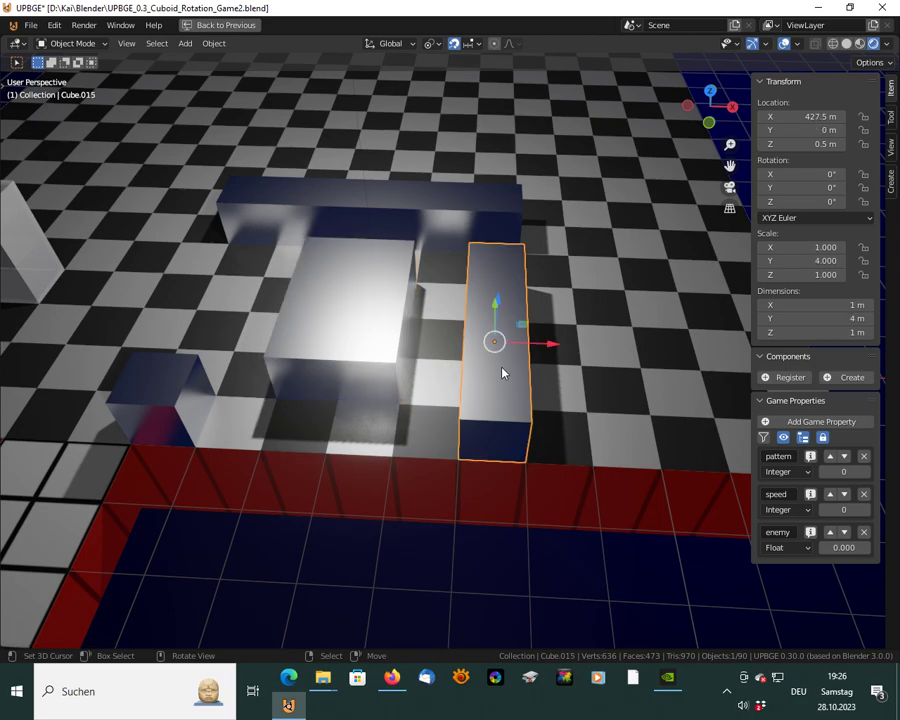
pyautogui.click(358, 360)
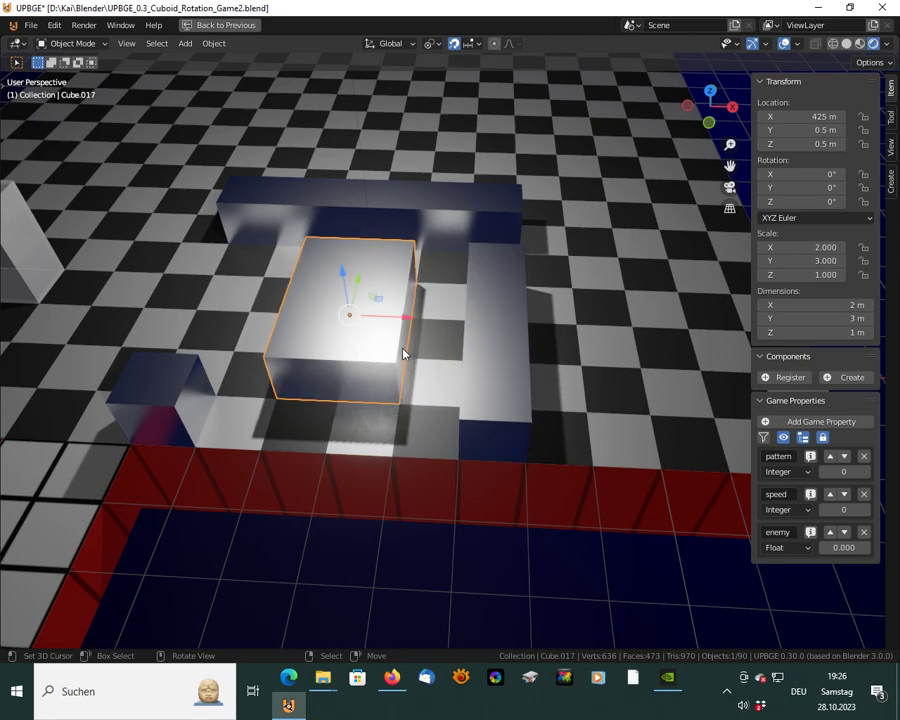
pyautogui.hotkey('shift', 'd')
pyautogui.press('x')
pyautogui.click(236, 349)
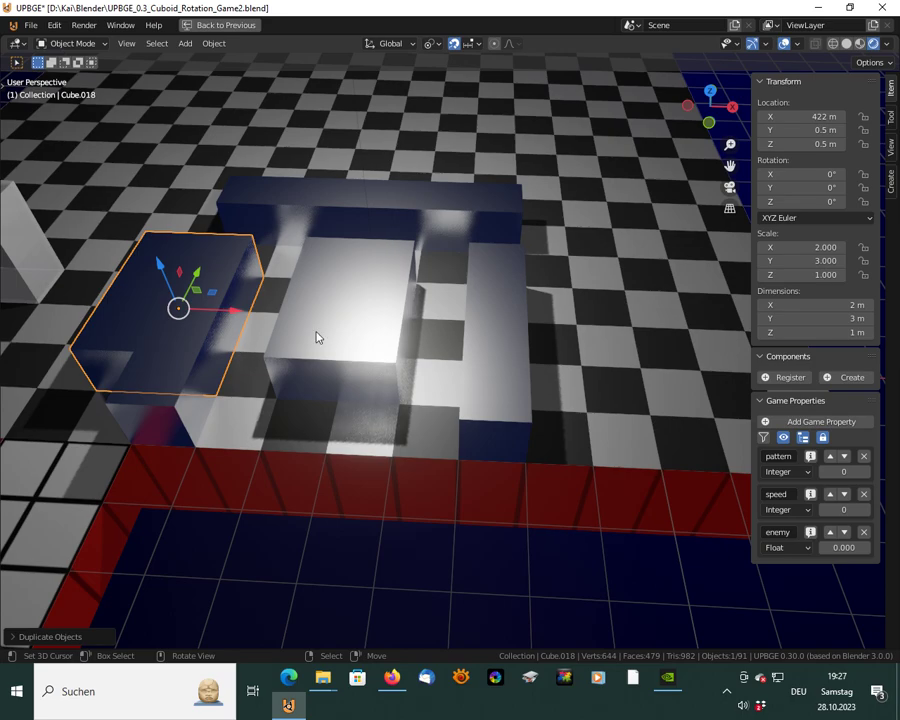
# Narrow the new copy to an X scale of 1 and move it along X to 422.5 m
pyautogui.click(815, 247)
pyautogui.write('1')
pyautogui.press('Return')
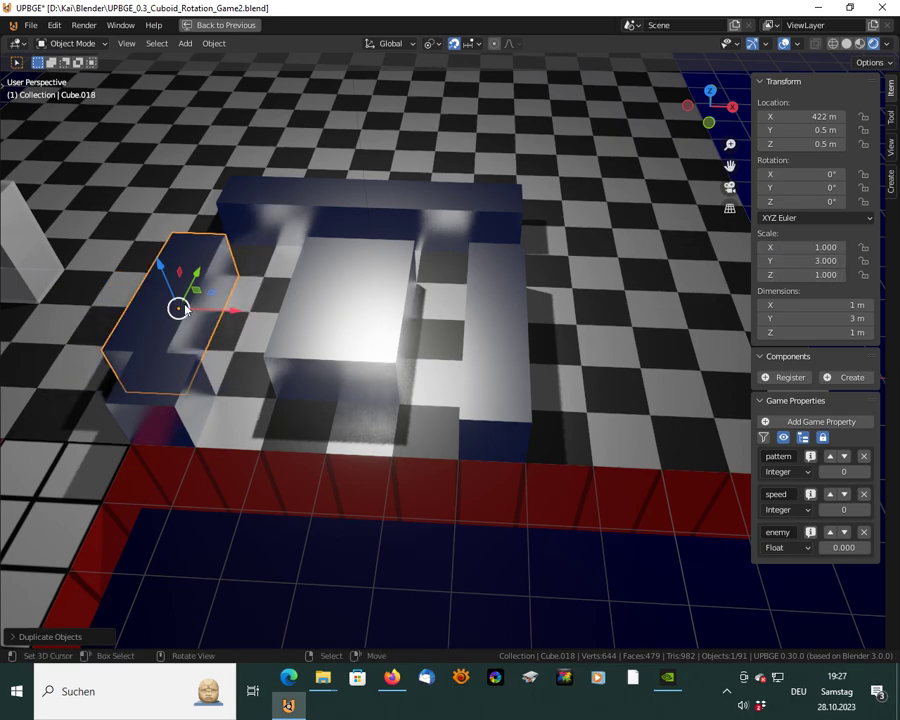
pyautogui.press('g')
pyautogui.press('x')
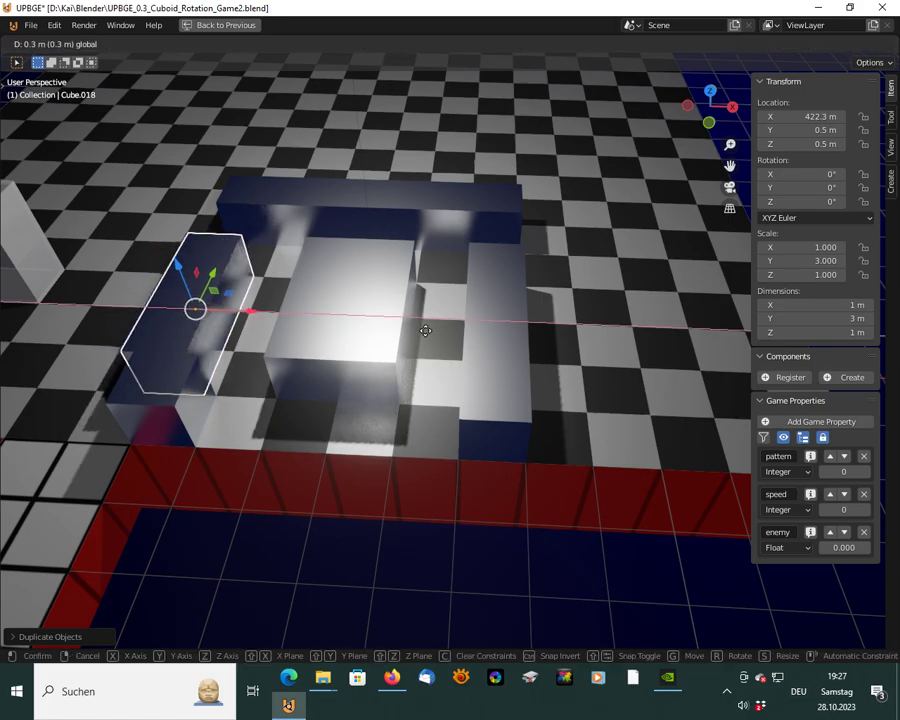
pyautogui.click(496, 340)
# Enable Correct Face Attributes and shorten the checkered floor in Edit Mode by pulling its far +Y side face in to the long back block
pyautogui.moveTo(321, 392); pyautogui.dragTo(295, 408, button='middle')
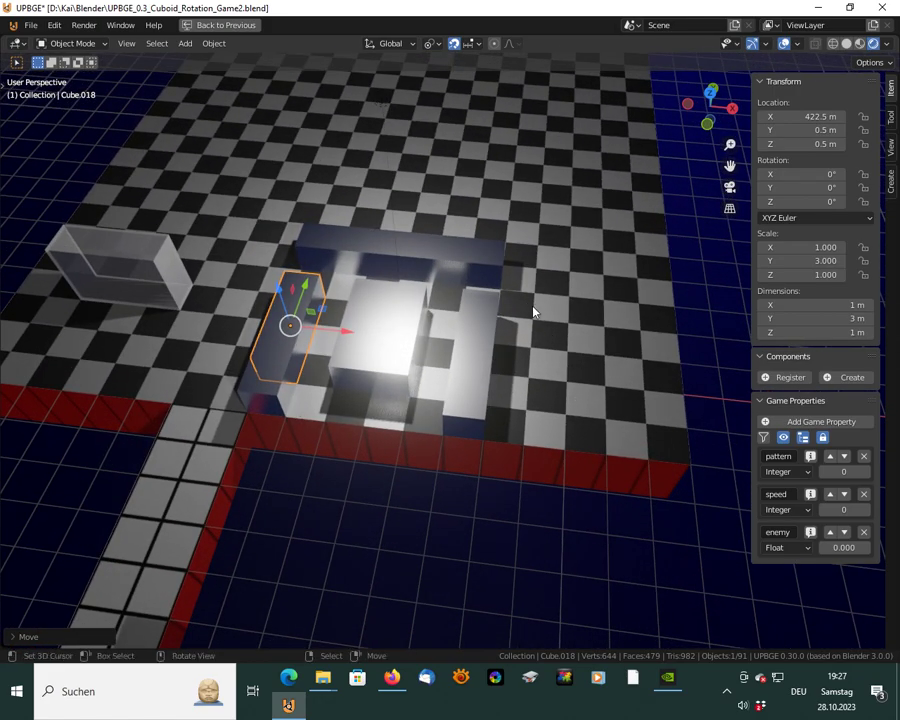
pyautogui.moveTo(589, 370); pyautogui.dragTo(410, 352, button='middle')
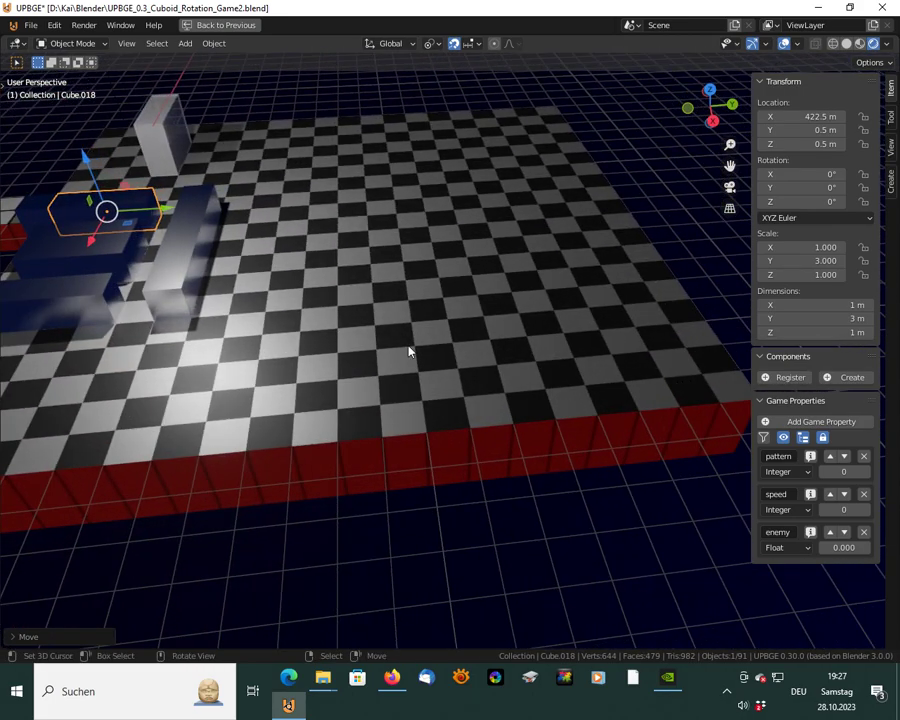
pyautogui.click(410, 352)
pyautogui.moveTo(524, 368); pyautogui.dragTo(453, 355, button='middle')
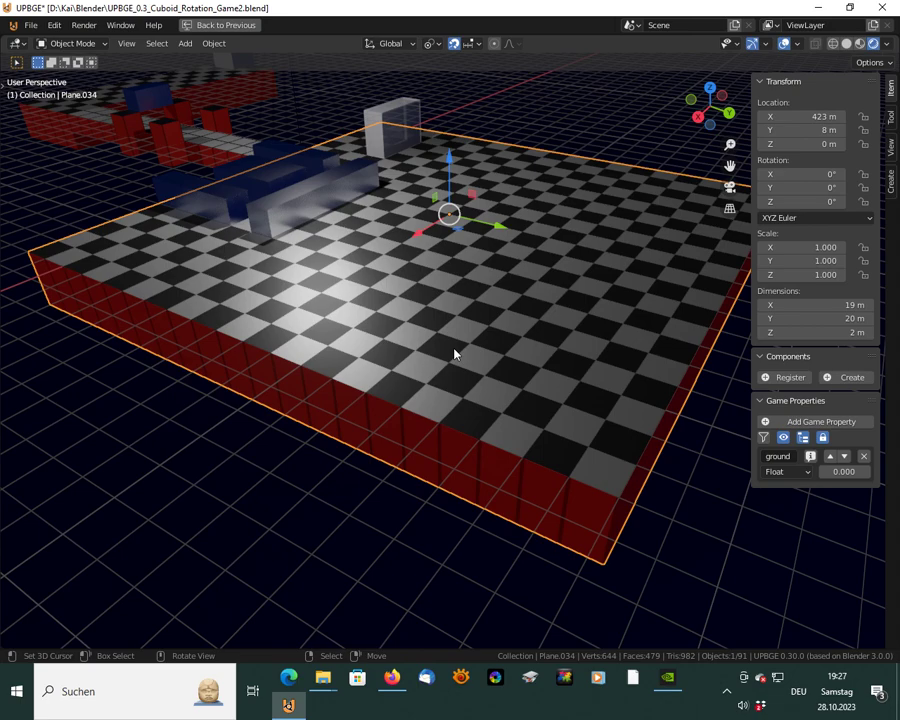
pyautogui.press('Tab')
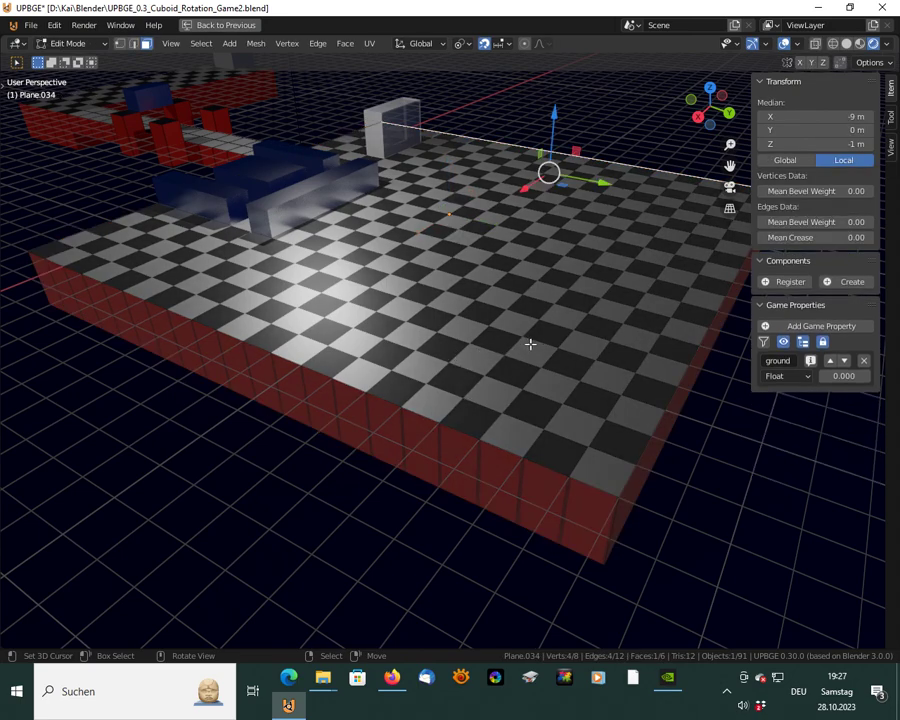
pyautogui.click(679, 402)
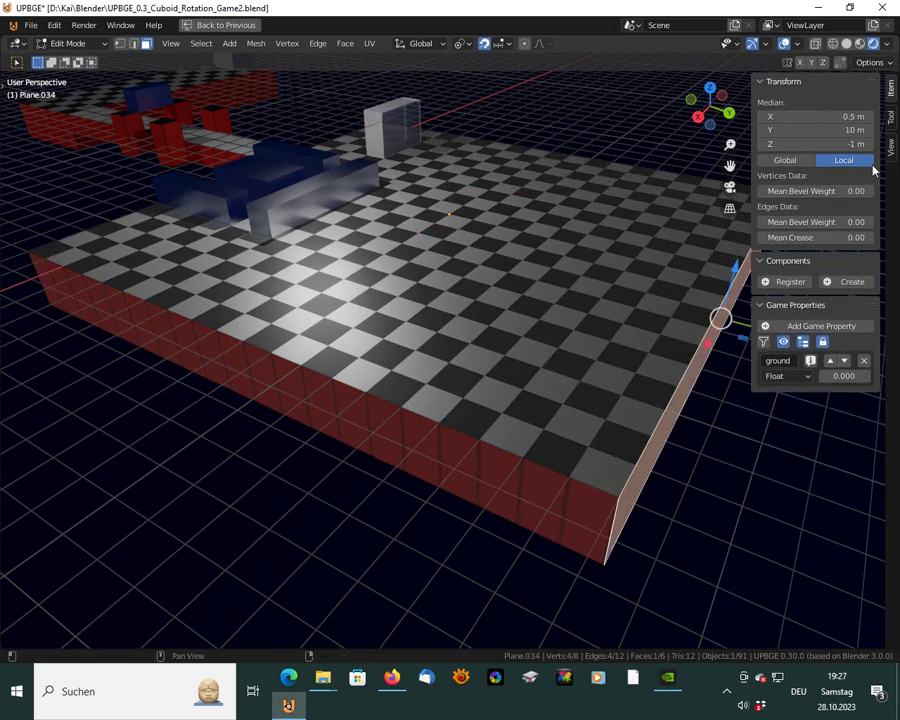
pyautogui.click(891, 117)
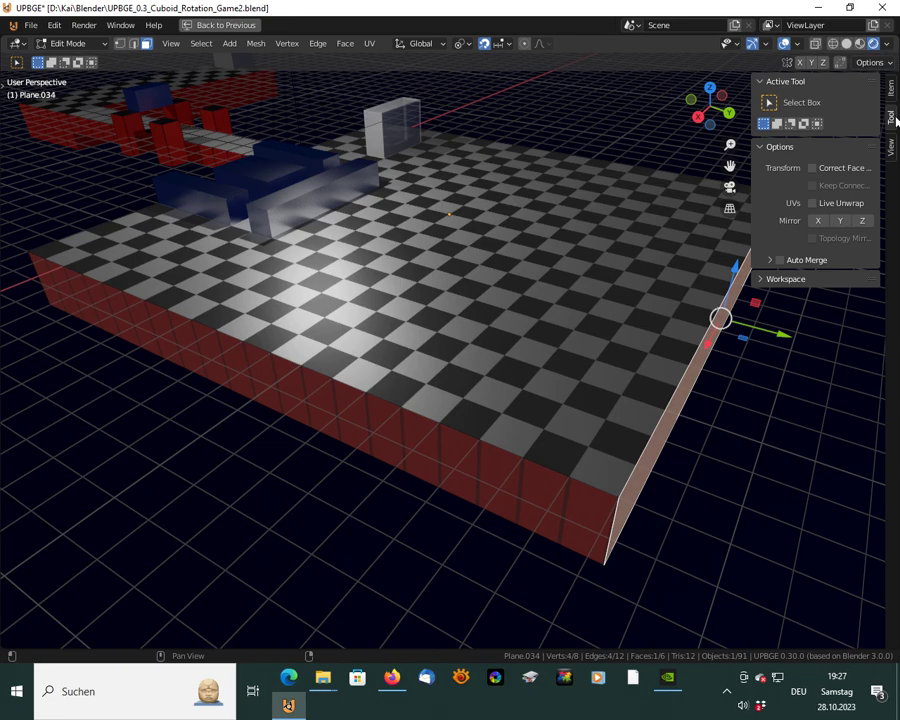
pyautogui.click(823, 168)
pyautogui.moveTo(779, 338); pyautogui.dragTo(408, 284)
# Shorten the floor along X by pulling its +X end face toward the blocks, and return to Object Mode
pyautogui.moveTo(316, 338); pyautogui.dragTo(516, 297, button='middle')
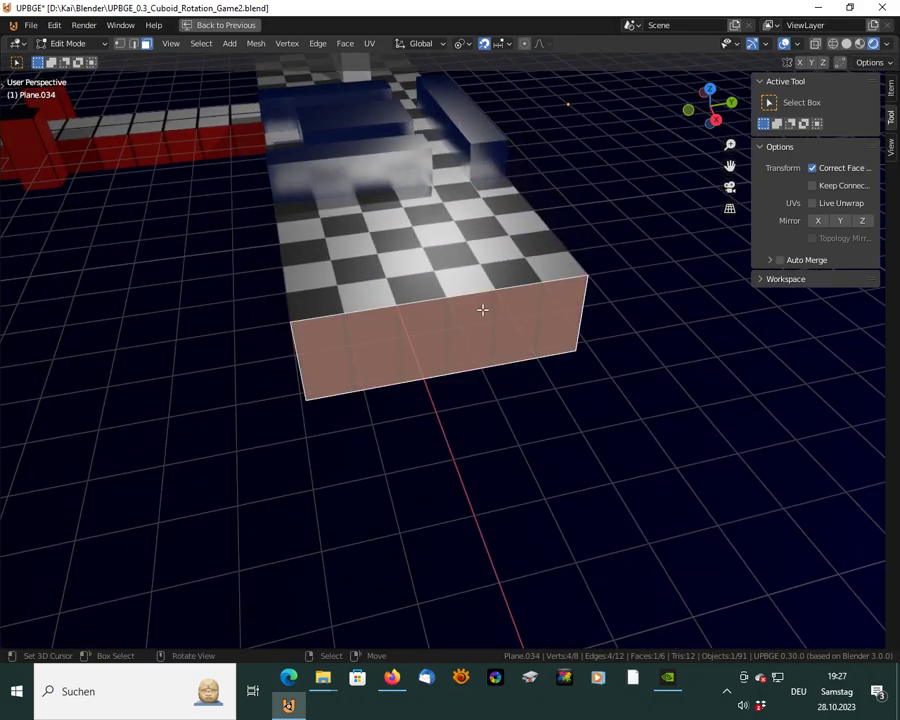
pyautogui.moveTo(619, 310); pyautogui.dragTo(627, 339, button='middle')
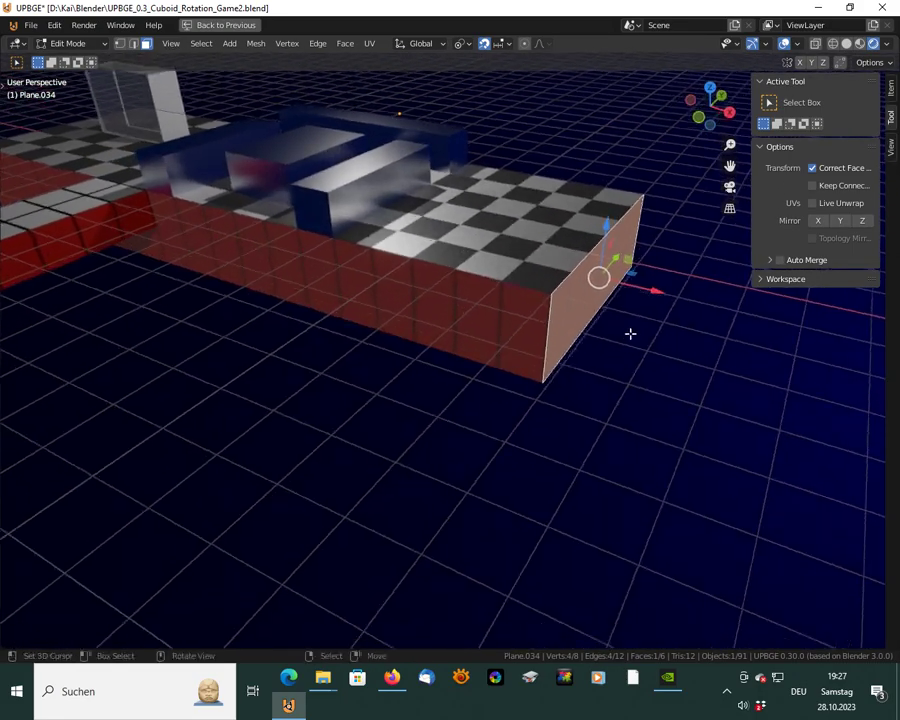
pyautogui.moveTo(652, 293); pyautogui.dragTo(537, 281)
pyautogui.moveTo(375, 255); pyautogui.dragTo(566, 425, button='middle')
pyautogui.press('Tab')
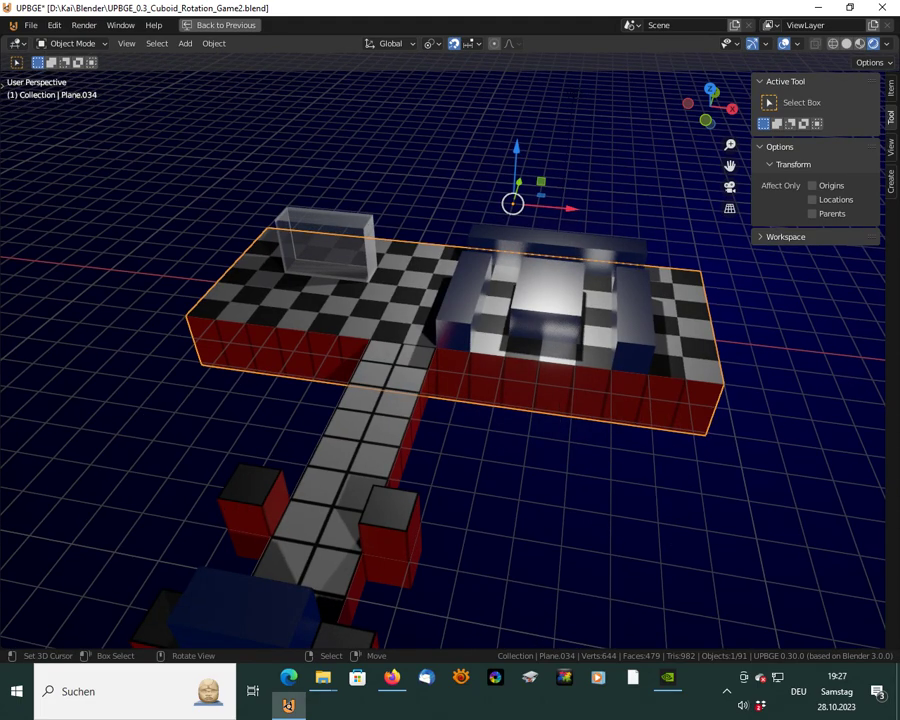
# Test-run the level in the game engine and stop it
pyautogui.press('p')
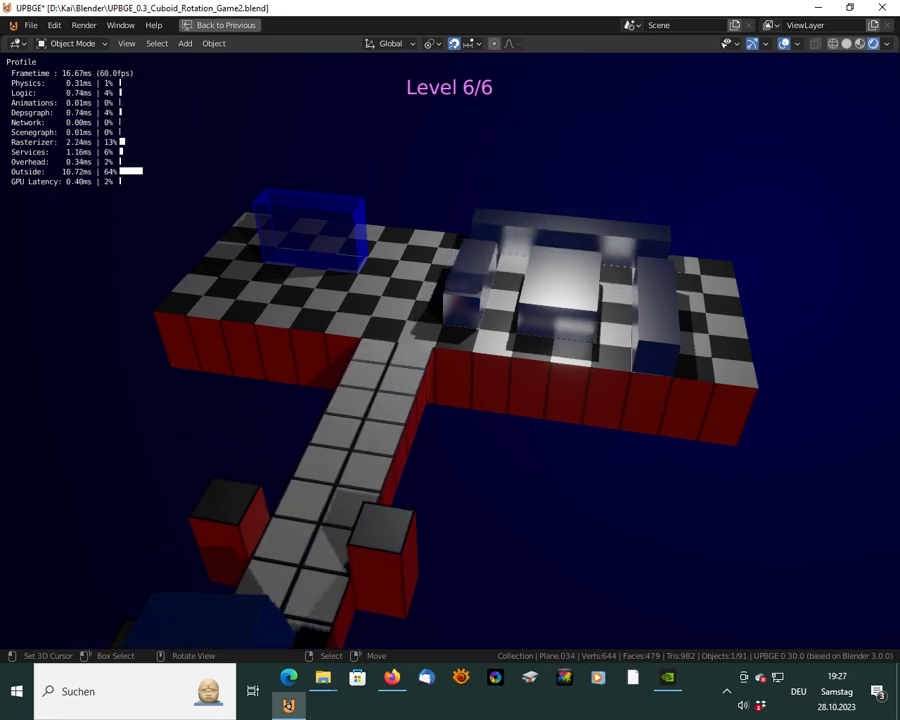
pyautogui.press('Escape')
# Move the narrow block behind the small cube about one tile along negative X, away from the central block
pyautogui.moveTo(564, 420); pyautogui.dragTo(474, 296, button='middle')
pyautogui.click(459, 279)
pyautogui.moveTo(514, 288); pyautogui.dragTo(478, 288)
# Widen the central block by setting its X scale to 3
pyautogui.click(552, 298)
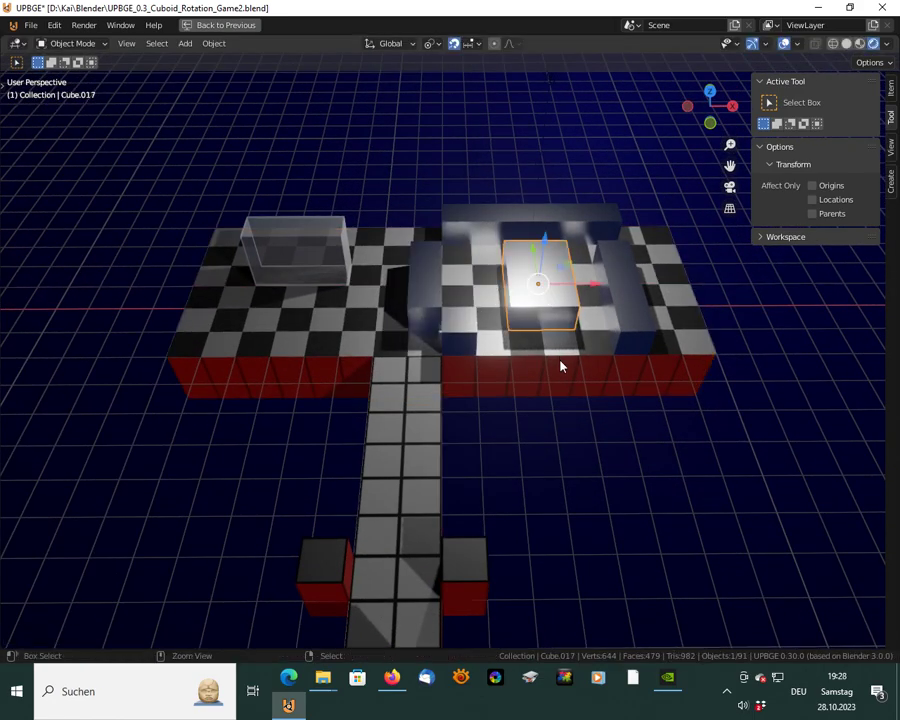
pyautogui.hotkey('ctrl', 'space')
pyautogui.hotkey('ctrl', 'space')
pyautogui.click(891, 88)
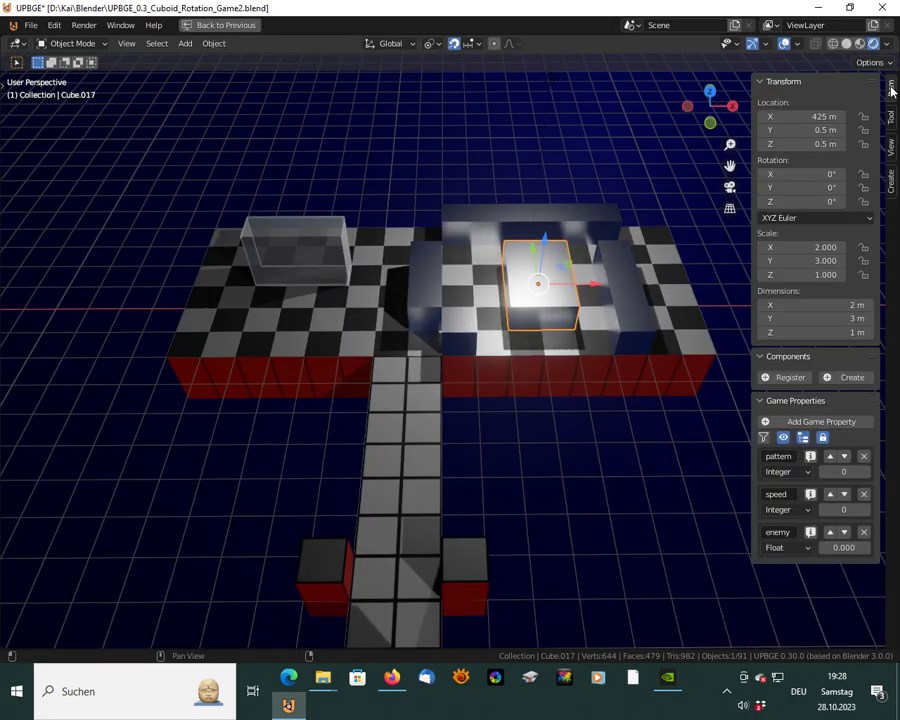
pyautogui.click(822, 247)
pyautogui.write('3')
pyautogui.press('Return')
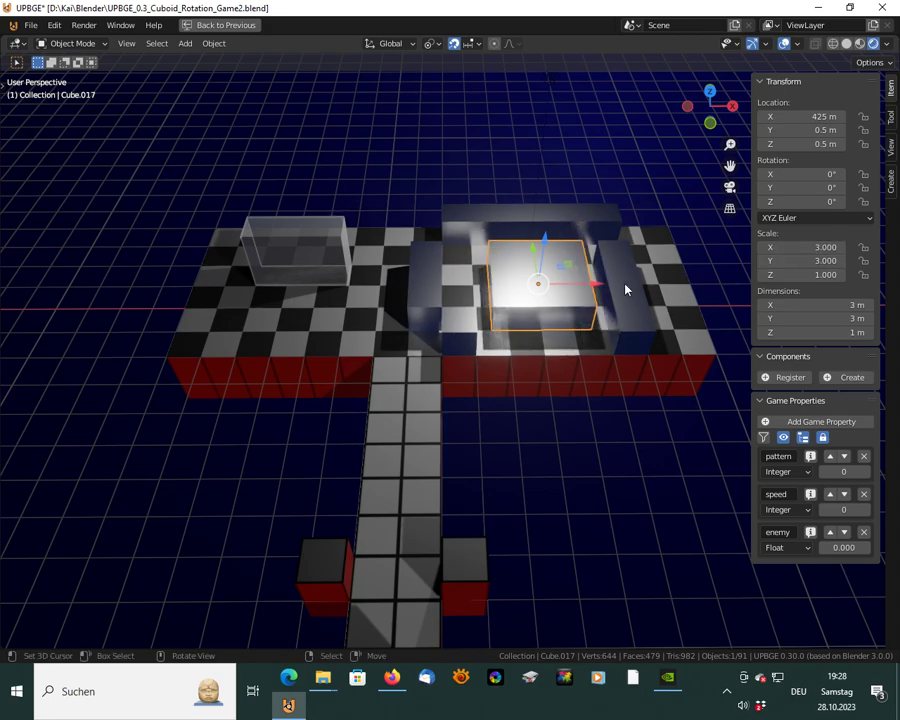
# Move the wide central block along negative X to 424.5 m, centring it between the side blocks
pyautogui.press('g')
pyautogui.press('x')
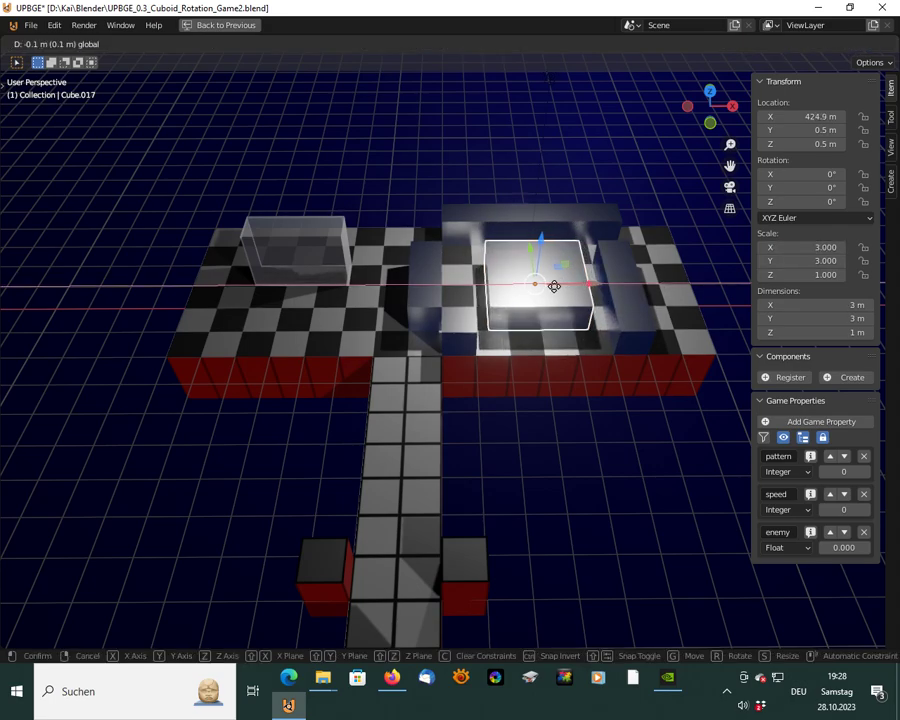
pyautogui.click(459, 299)
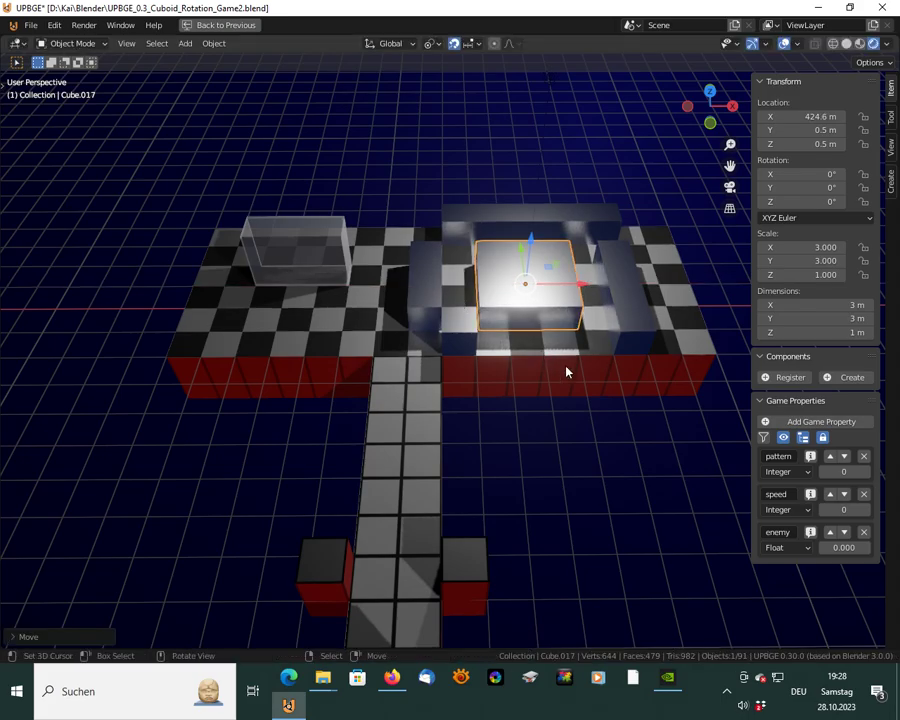
pyautogui.scroll(6, 571, 370)
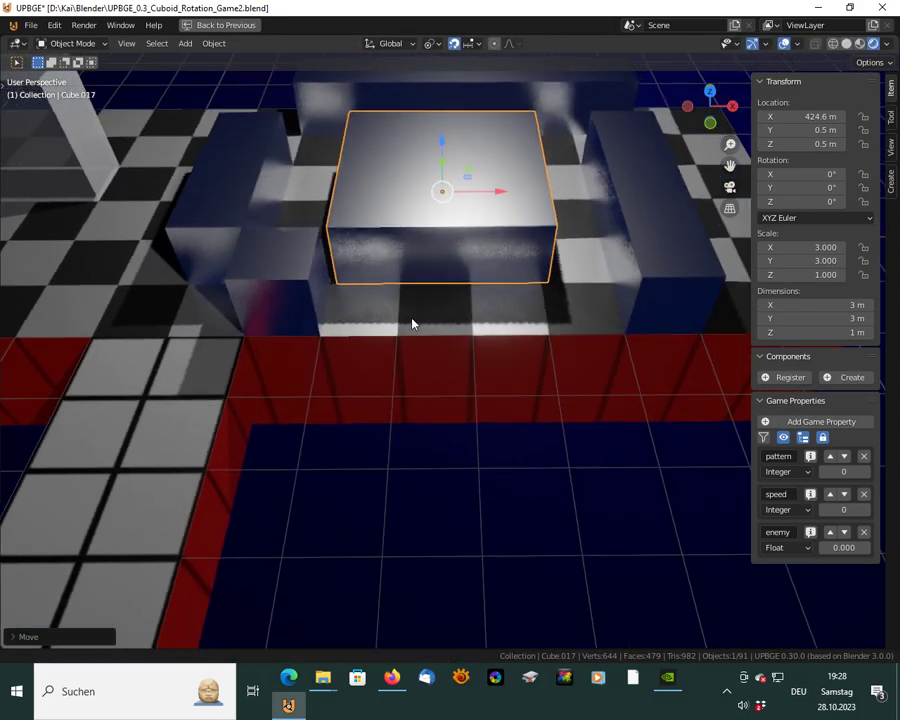
pyautogui.moveTo(412, 323); pyautogui.dragTo(545, 241, button='middle')
pyautogui.moveTo(505, 204); pyautogui.dragTo(446, 257)
pyautogui.moveTo(446, 257); pyautogui.dragTo(385, 238, button='middle')
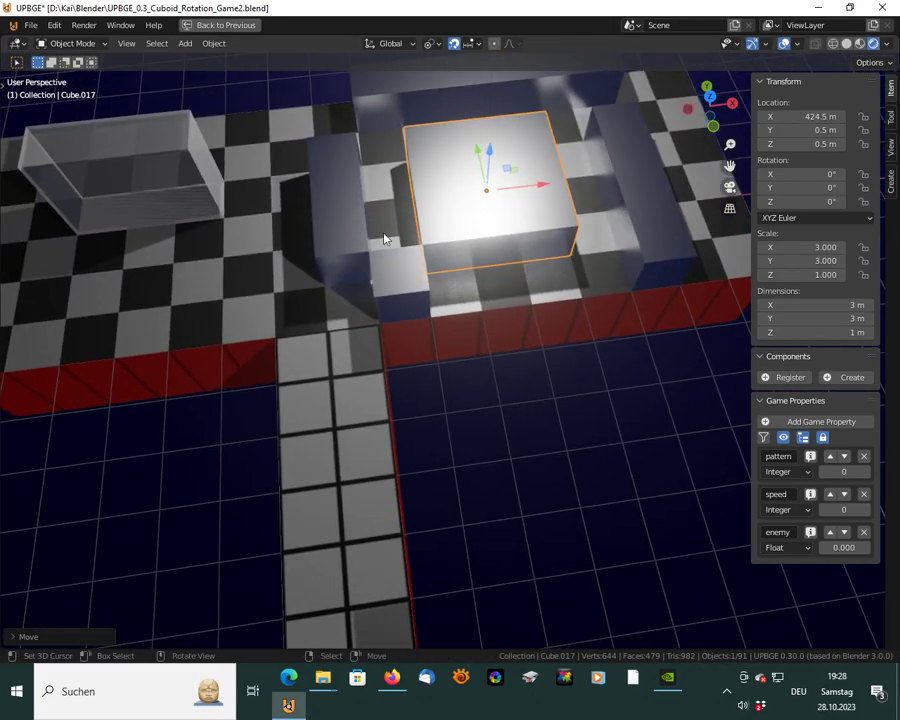
# Set the long rear block's X scale to 7 and move it along X to 424.5 m
pyautogui.click(418, 102)
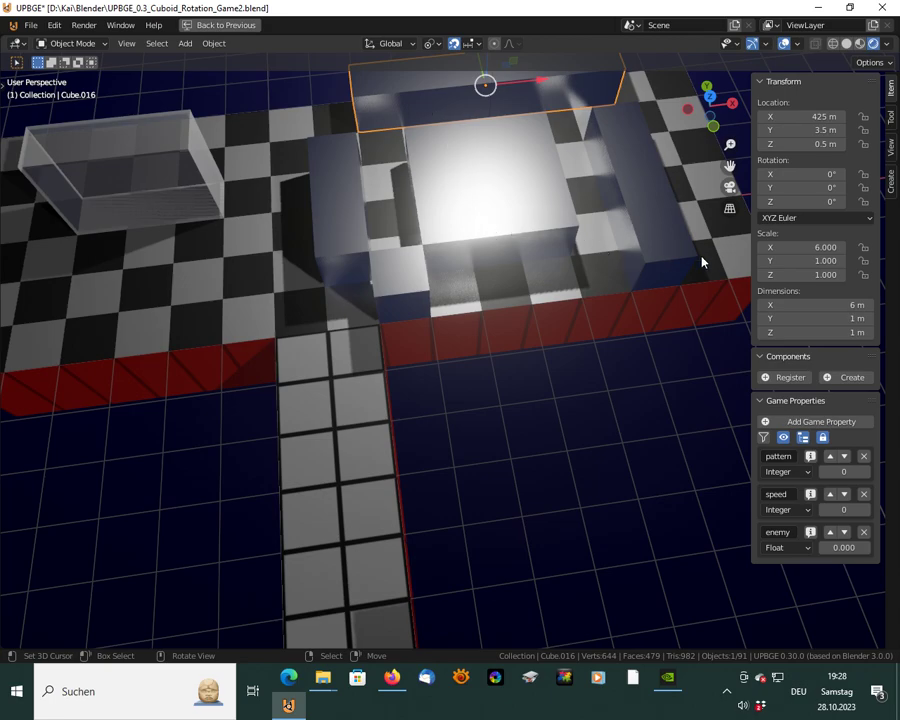
pyautogui.click(805, 246)
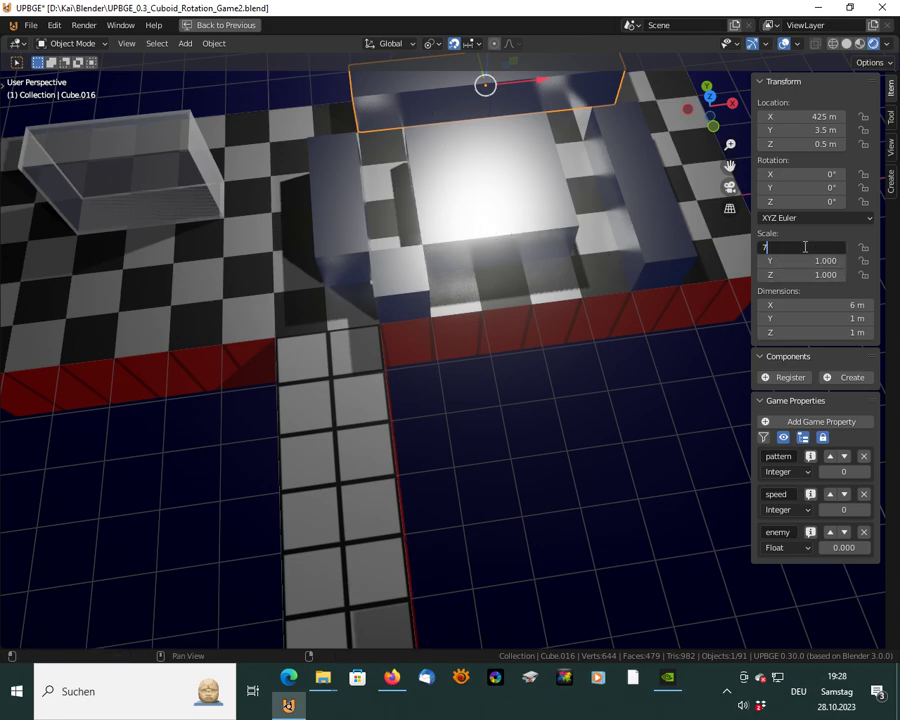
pyautogui.write('7')
pyautogui.press('Return')
pyautogui.press('g')
pyautogui.press('x')
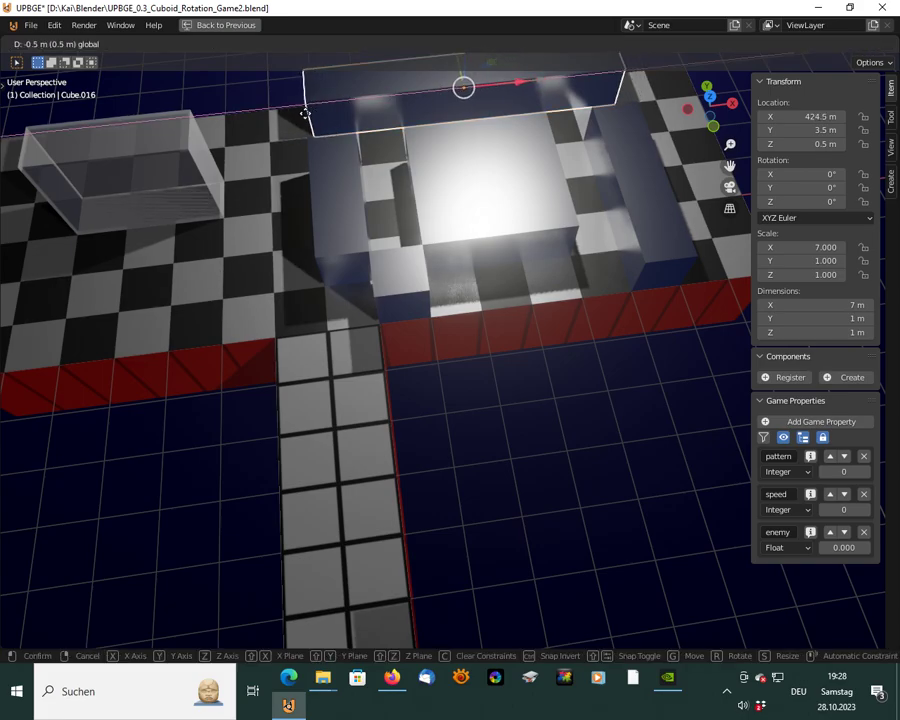
pyautogui.click(305, 113)
# Examine the path around the central block and the fit of the surrounding blocks from several angles
pyautogui.keyDown('shift'); pyautogui.moveTo(613, 163); pyautogui.dragTo(271, 237, button='middle'); pyautogui.keyUp('shift')
pyautogui.moveTo(330, 238); pyautogui.dragTo(307, 345, button='middle')
pyautogui.scroll(2, 282, 218)
pyautogui.scroll(-1, 287, 210)
pyautogui.moveTo(212, 322); pyautogui.dragTo(504, 253, button='middle')
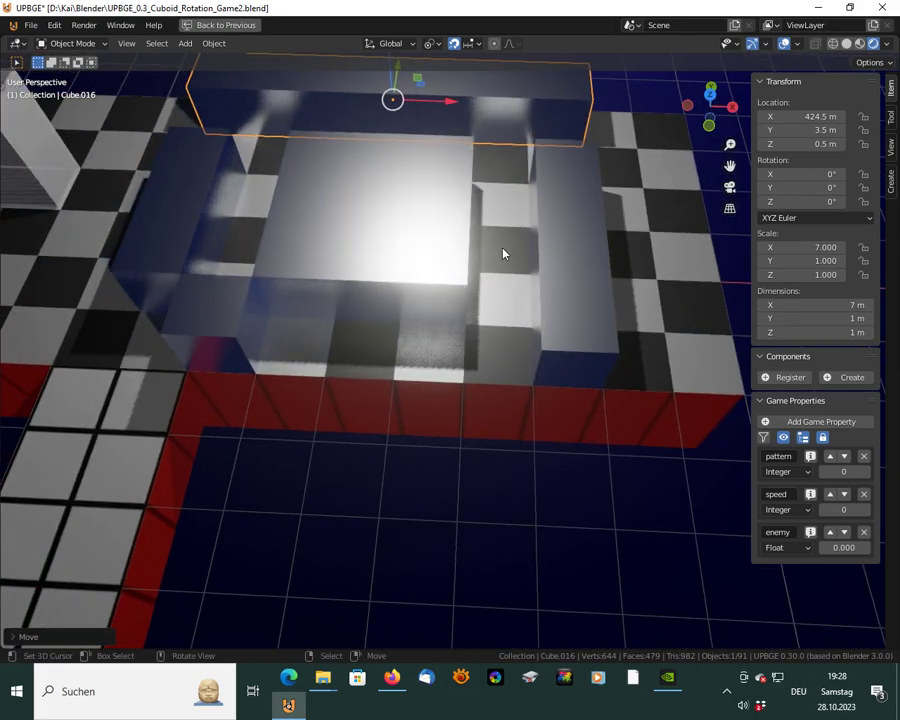
pyautogui.scroll(-2, 505, 253)
pyautogui.scroll(-1, 505, 253)
pyautogui.keyDown('shift'); pyautogui.moveTo(256, 435); pyautogui.dragTo(480, 330, button='middle'); pyautogui.keyUp('shift')
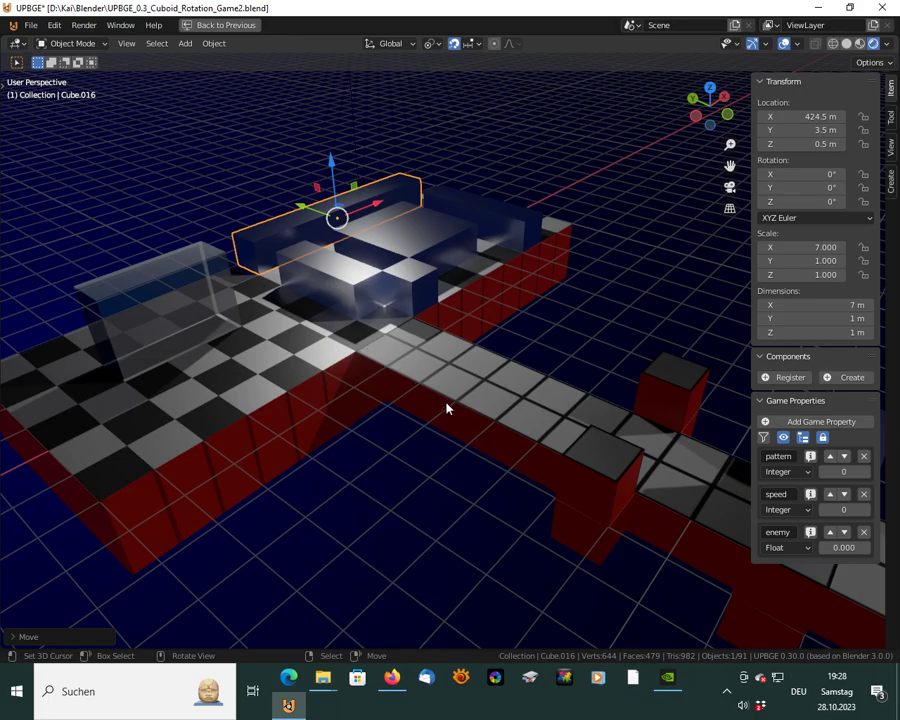
# Move the spawner cube from the starting floor onto the bridge near the blocks, at X 421 m and Y -6 m
pyautogui.moveTo(496, 438); pyautogui.dragTo(406, 432, button='middle')
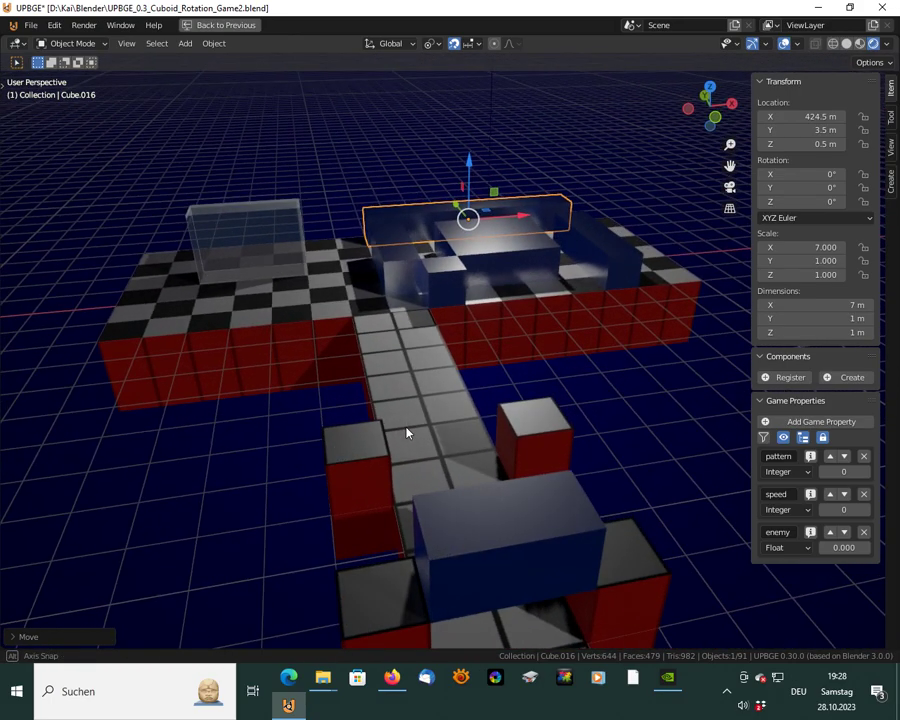
pyautogui.scroll(-4, 408, 432)
pyautogui.keyDown('shift'); pyautogui.moveTo(325, 478); pyautogui.dragTo(520, 310, button='middle'); pyautogui.keyUp('shift')
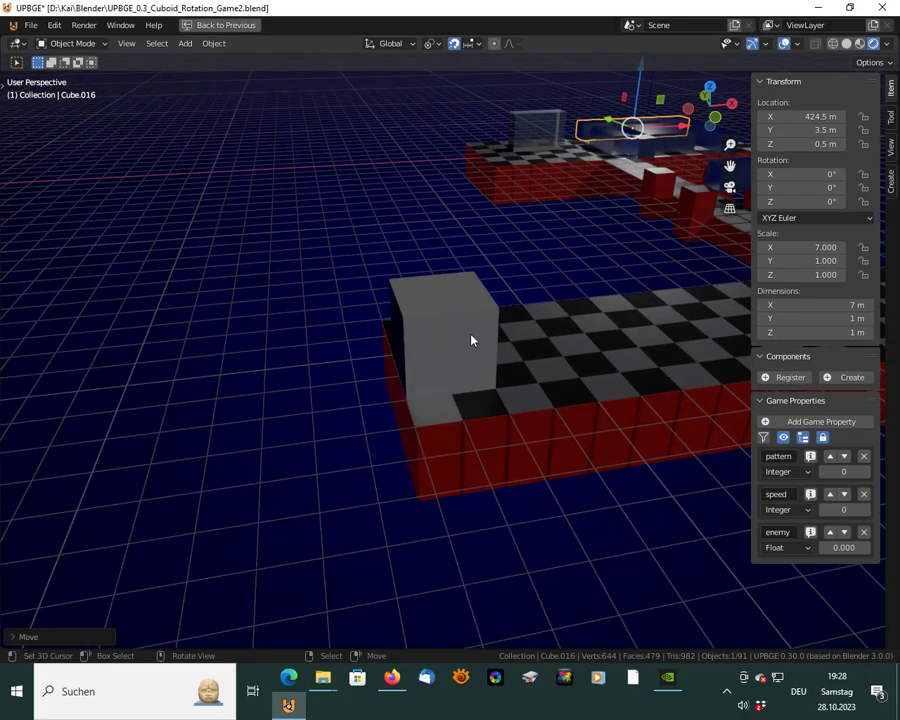
pyautogui.click(472, 340)
pyautogui.moveTo(586, 303); pyautogui.dragTo(508, 334, button='middle')
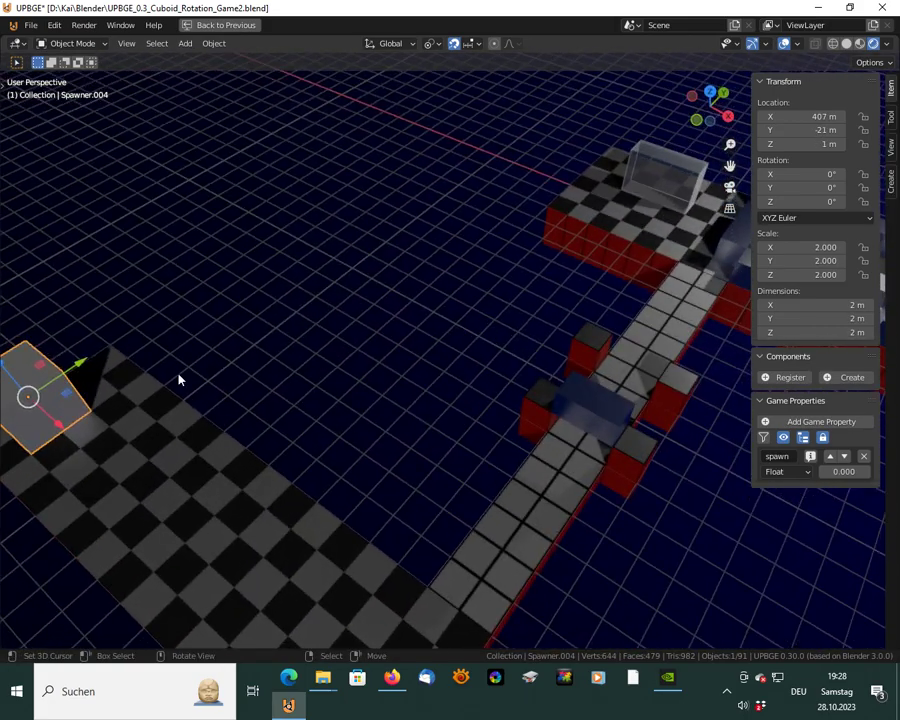
pyautogui.press('g')
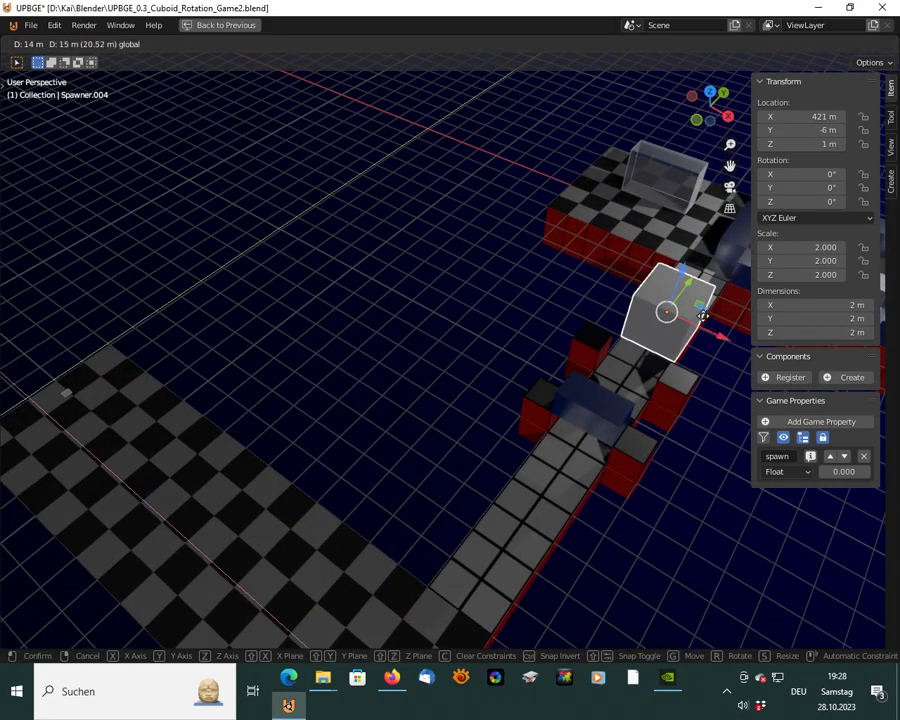
pyautogui.click(646, 348)
pyautogui.moveTo(365, 430); pyautogui.dragTo(471, 428, button='middle')
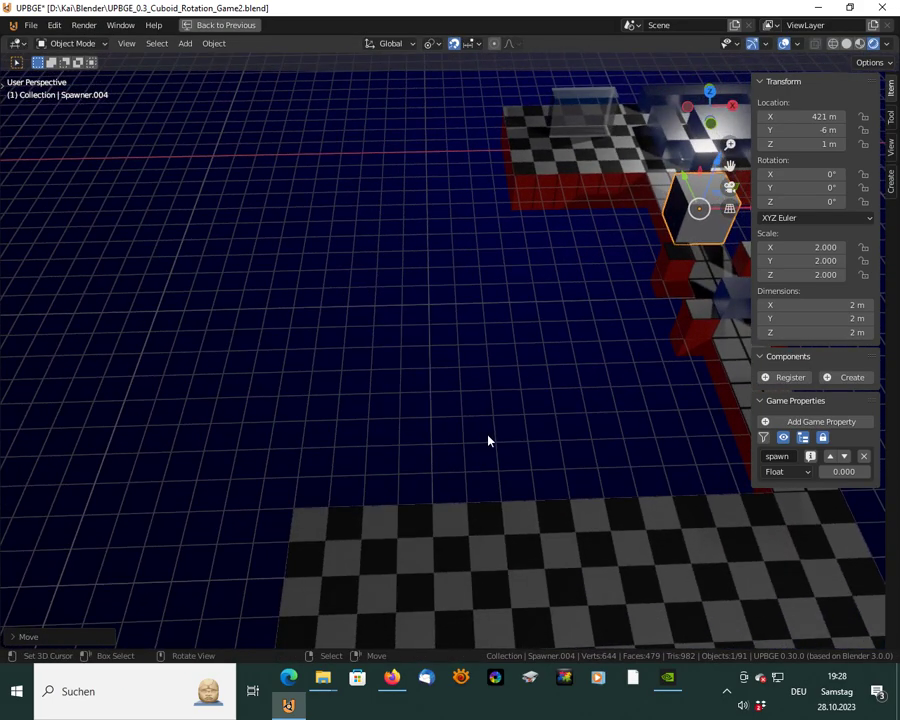
# Test-run the level from the camera view, rolling the cuboid back and forth on the bridge past the moving obstacle, and stop the game
pyautogui.press('KP_0')
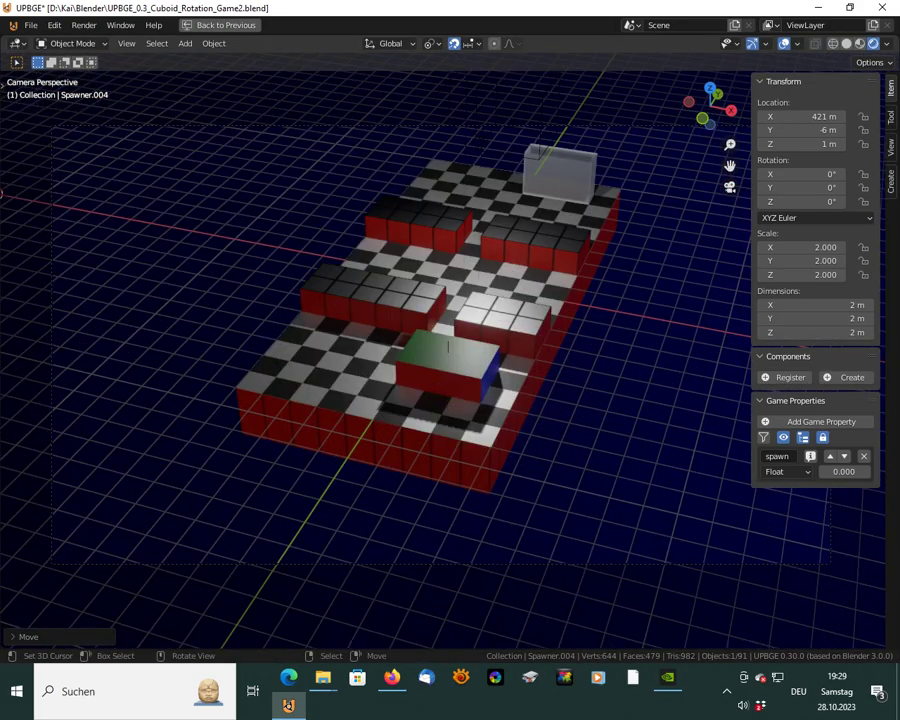
pyautogui.press('p')
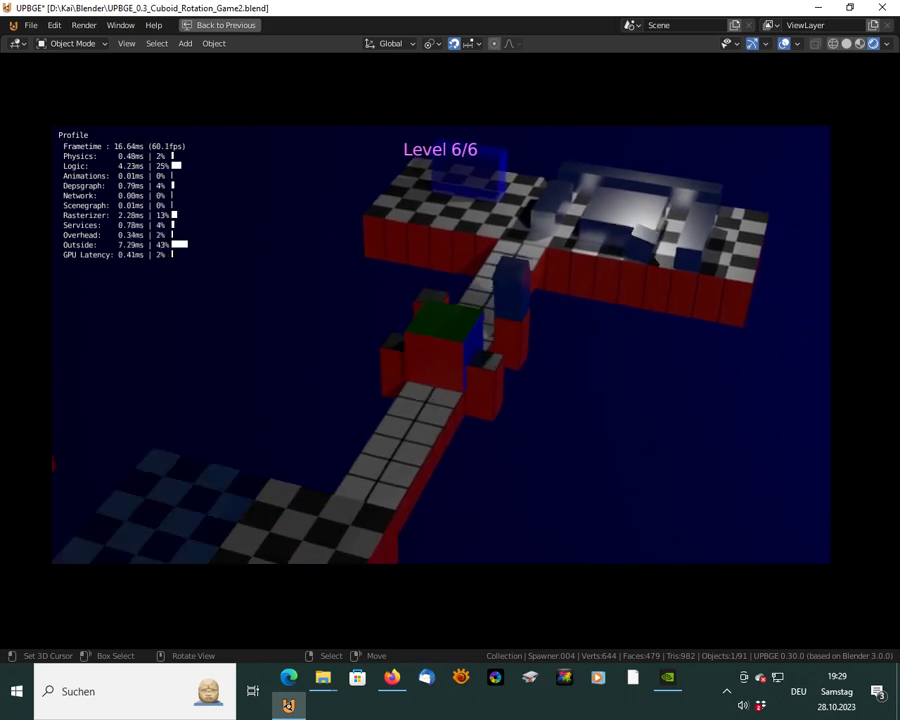
pyautogui.press('Up')
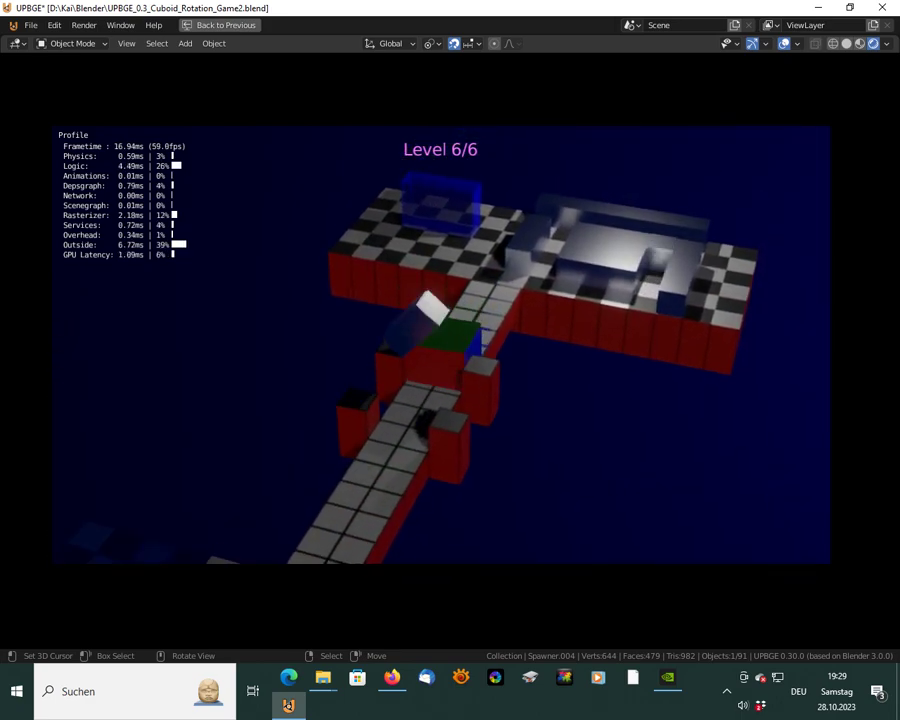
pyautogui.press('Down')
pyautogui.press('Up')
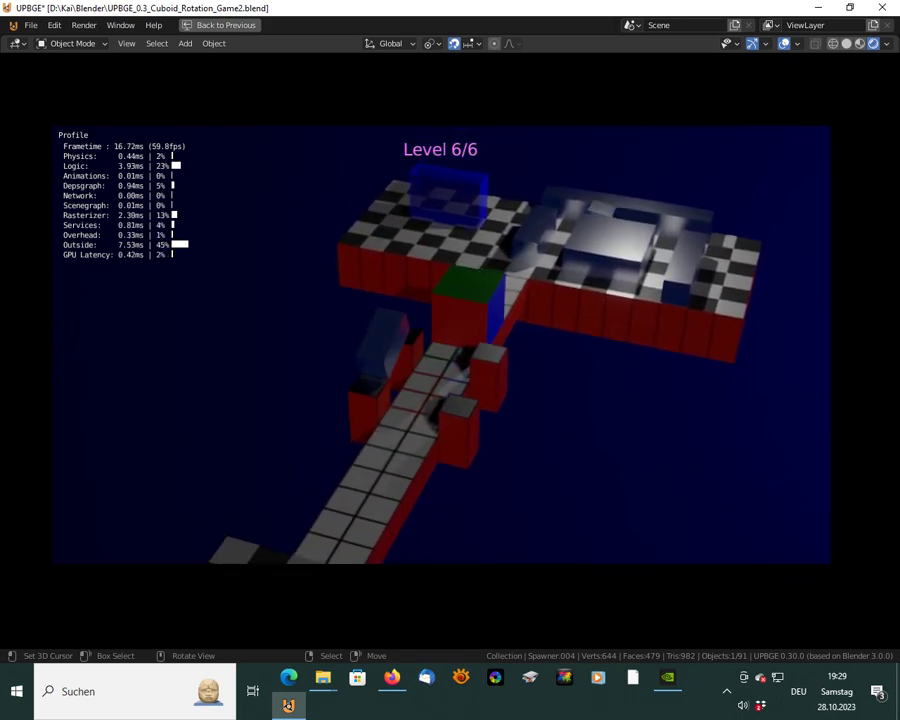
pyautogui.press('Down')
pyautogui.press('Up')
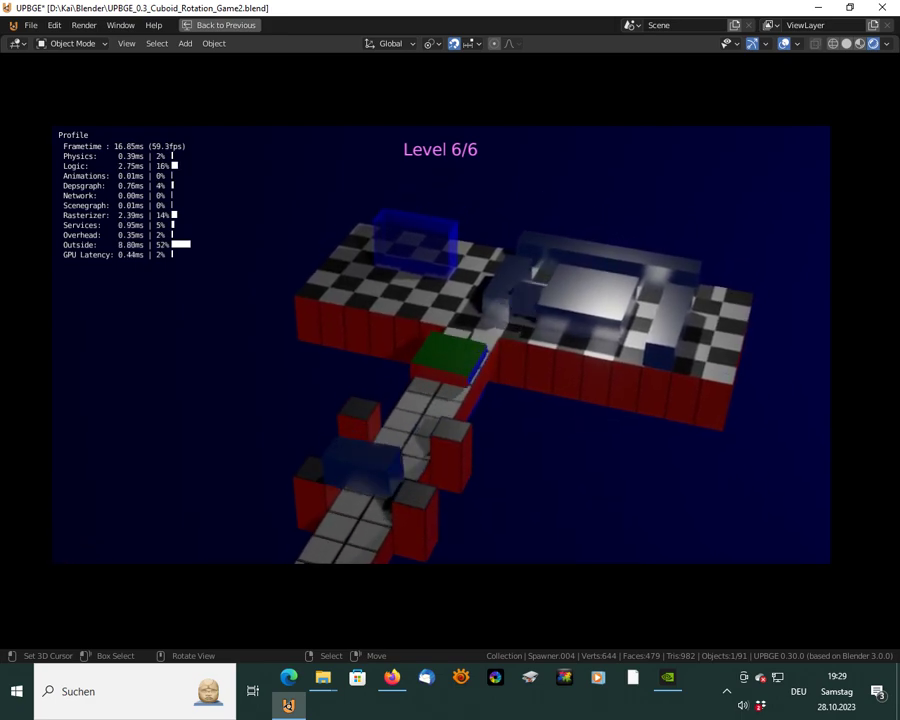
pyautogui.press('Down')
pyautogui.press('Up')
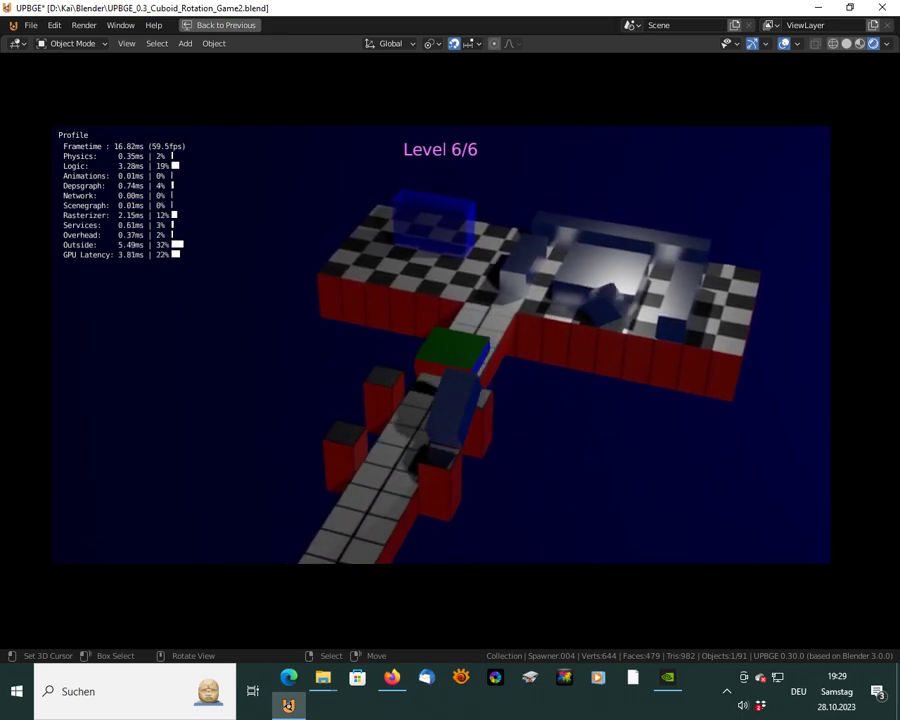
pyautogui.press('Down')
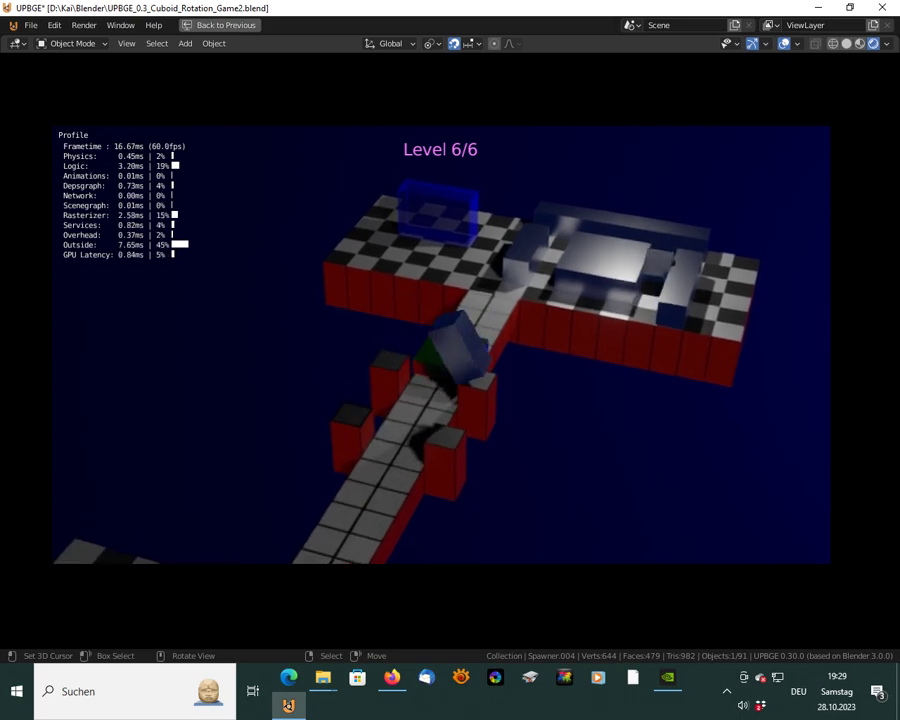
pyautogui.press('Up')
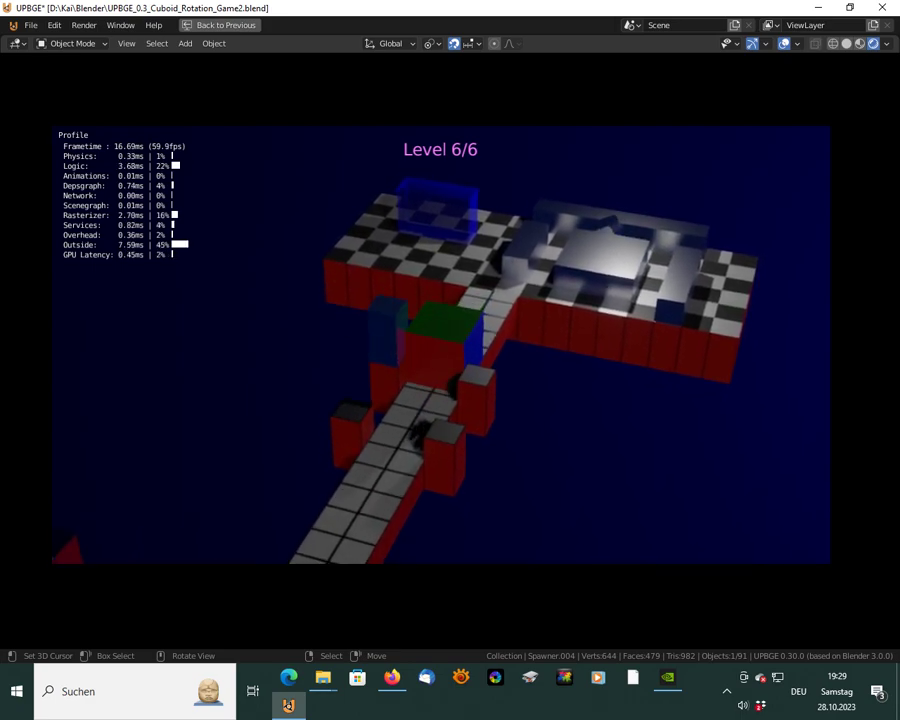
pyautogui.press('Down')
pyautogui.press('Escape')
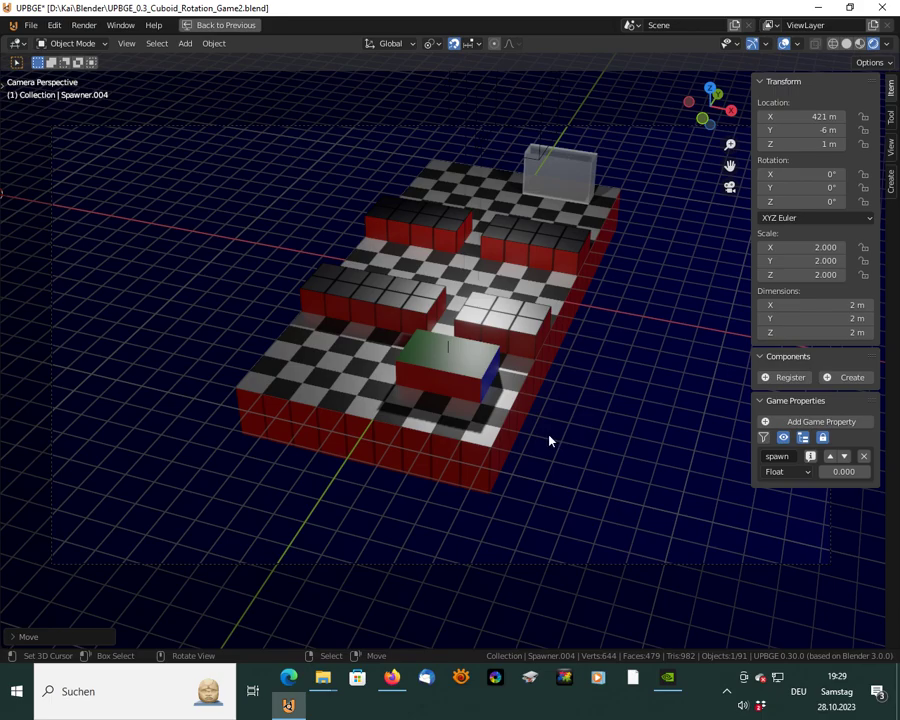
# Try sliding the spawner cube back along the bridge in Y, and undo its moves back to the original spot on the starting floor
pyautogui.press('KP_Decimal')
pyautogui.scroll(-8, 550, 441)
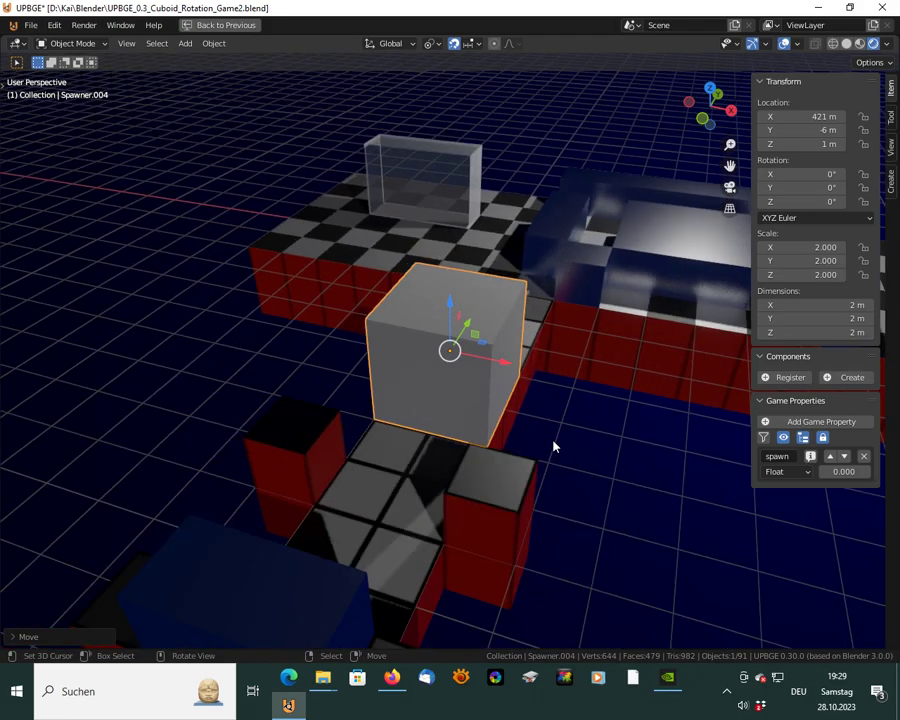
pyautogui.scroll(-4, 553, 446)
pyautogui.keyDown('shift'); pyautogui.moveTo(396, 504); pyautogui.dragTo(530, 436, button='middle'); pyautogui.keyUp('shift')
pyautogui.scroll(-2, 530, 436)
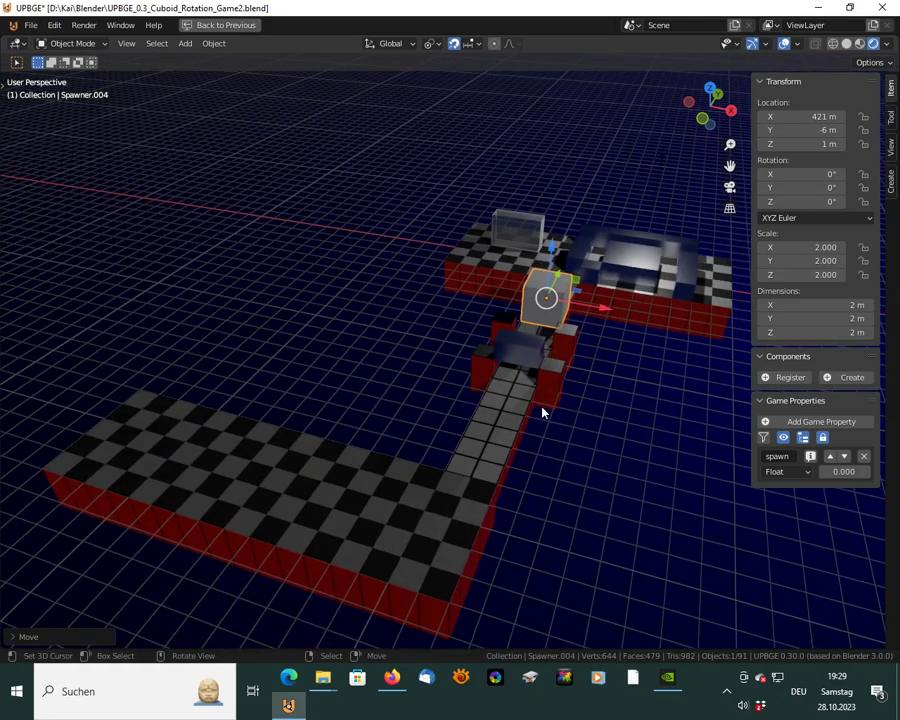
pyautogui.moveTo(546, 346); pyautogui.dragTo(602, 328, button='middle')
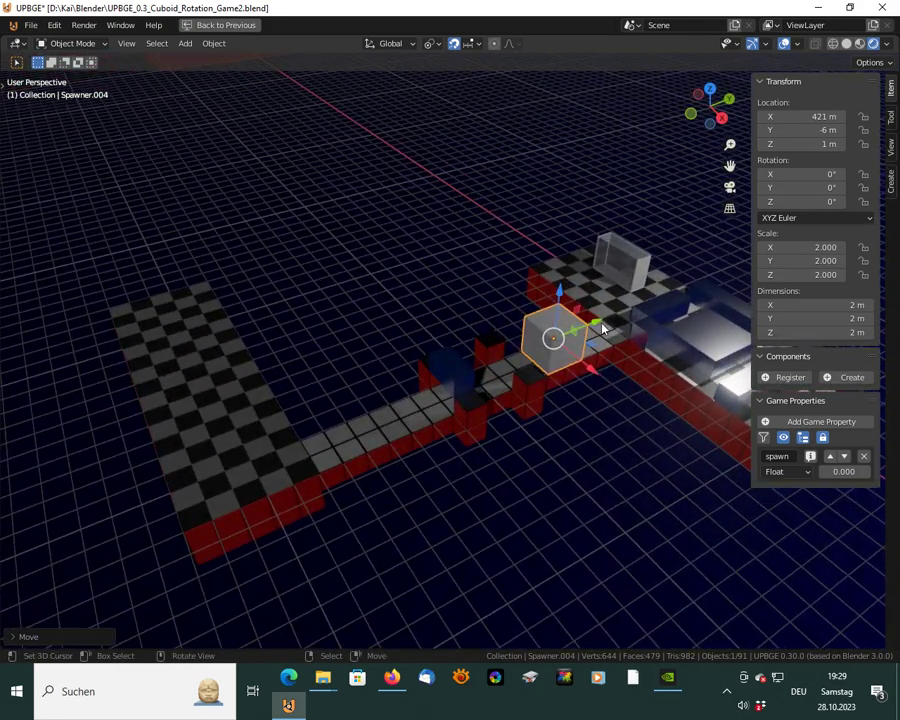
pyautogui.moveTo(600, 325); pyautogui.dragTo(325, 440)
pyautogui.moveTo(291, 522)
pyautogui.mouseDown(button='middle')
pyautogui.moveTo(303, 520)
pyautogui.moveTo(295, 520)
pyautogui.mouseUp(button='middle')
pyautogui.hotkey('ctrl', 'z')
pyautogui.hotkey('ctrl', 'z')
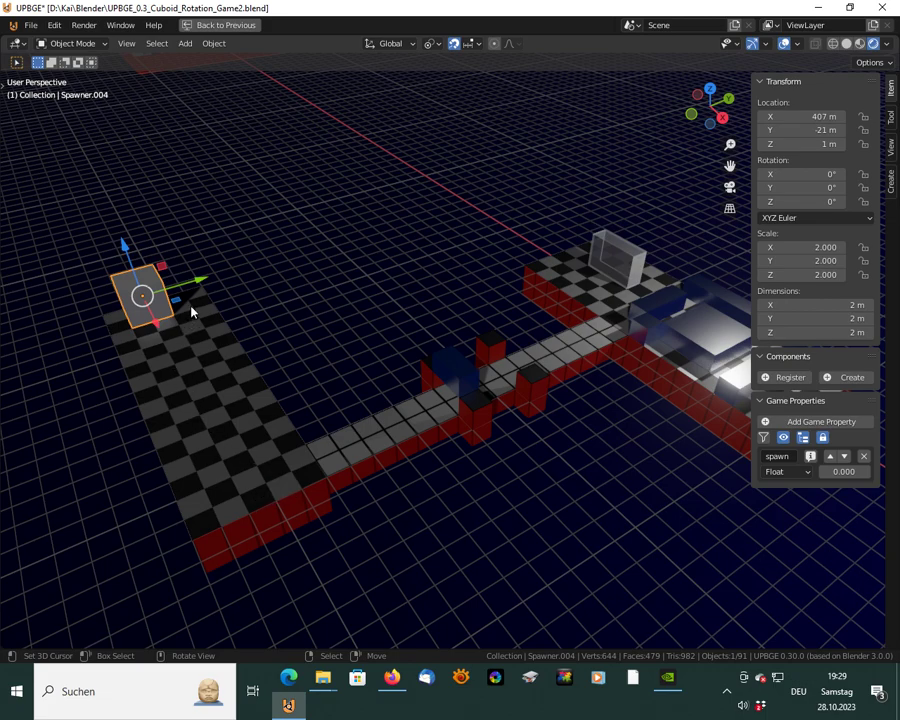
# Move the spawner cube to the bridge end of the starting floor, at X 421 m and Y -19 m
pyautogui.press('g')
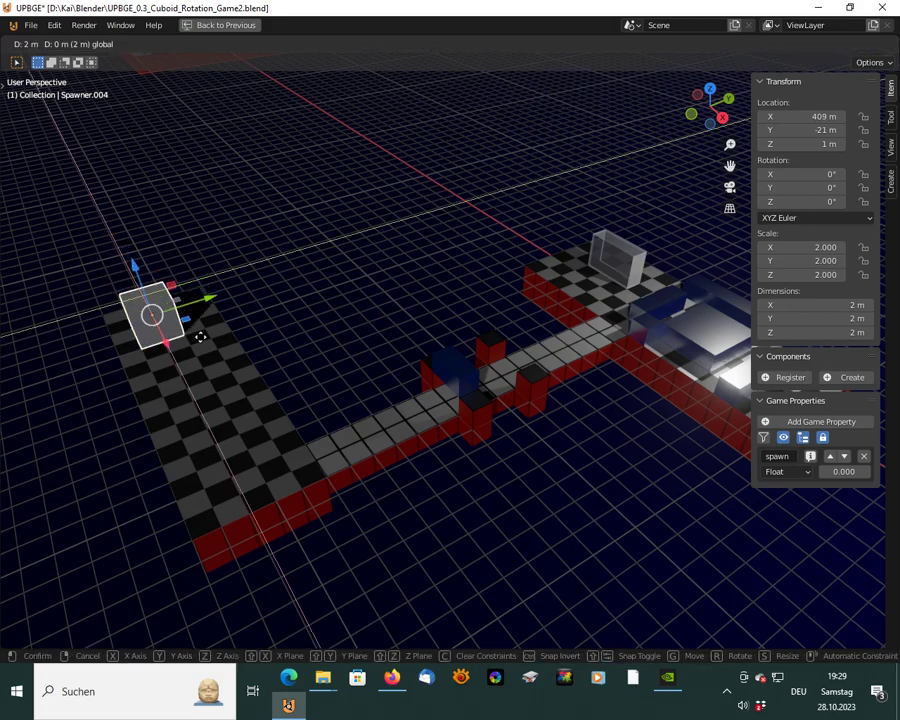
pyautogui.click(337, 476)
pyautogui.moveTo(354, 496); pyautogui.dragTo(426, 494, button='middle')
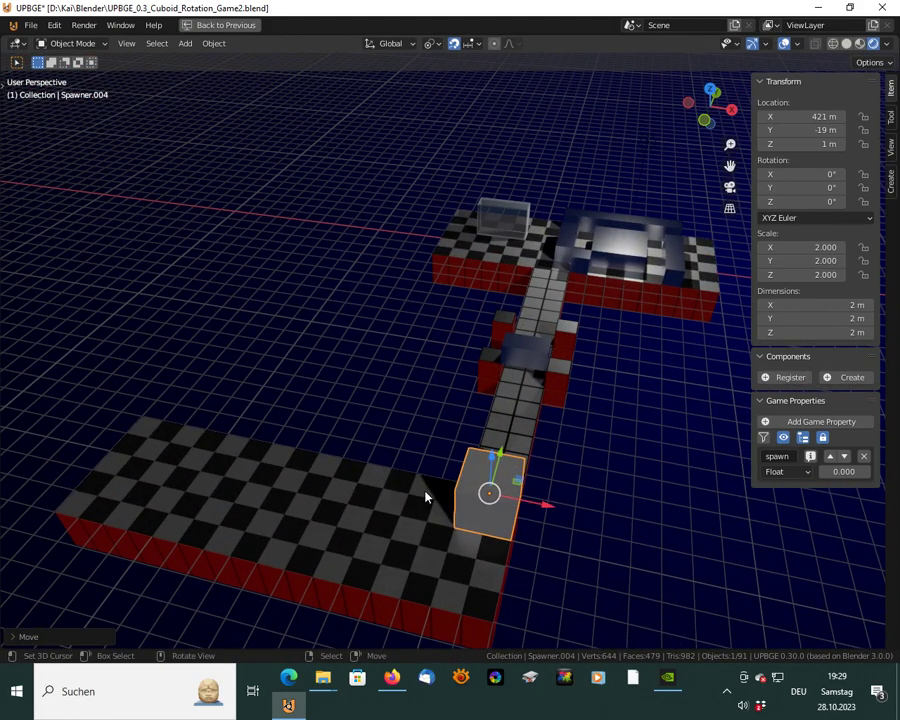
# Test-run the level by rolling the cuboid along the bridge to the goal platform, stop the game, and switch to the camera view
pyautogui.press('p')
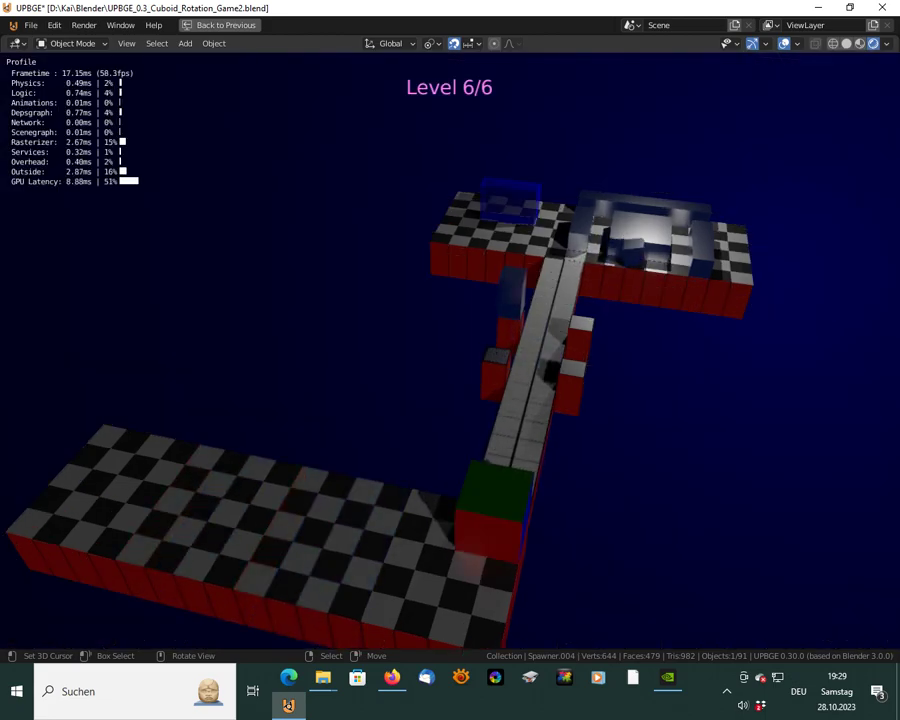
pyautogui.press('Up')
pyautogui.press('Up')
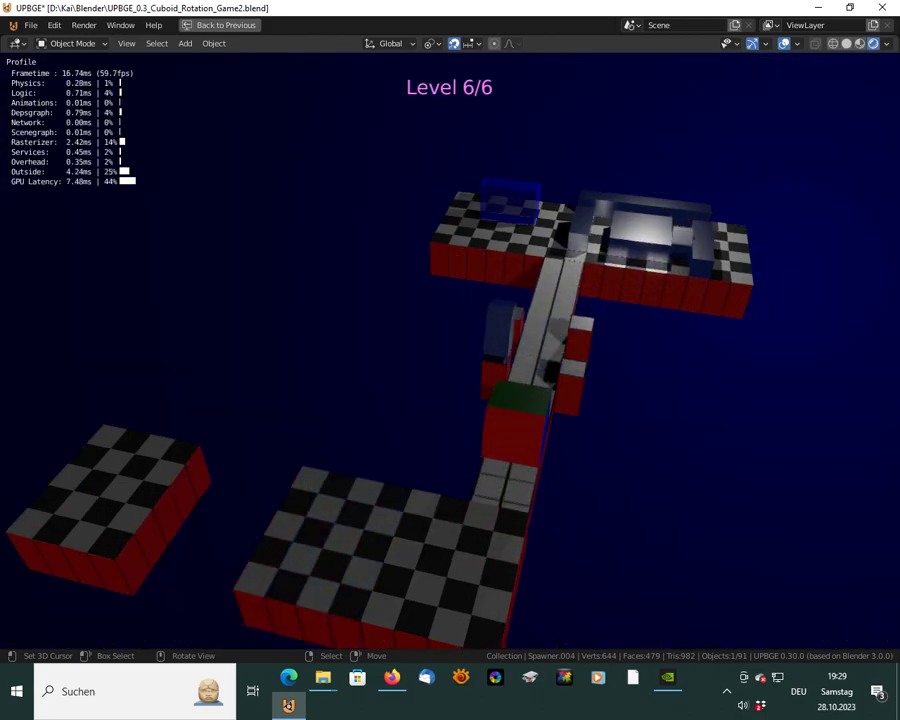
pyautogui.press('Up')
pyautogui.press('Up')
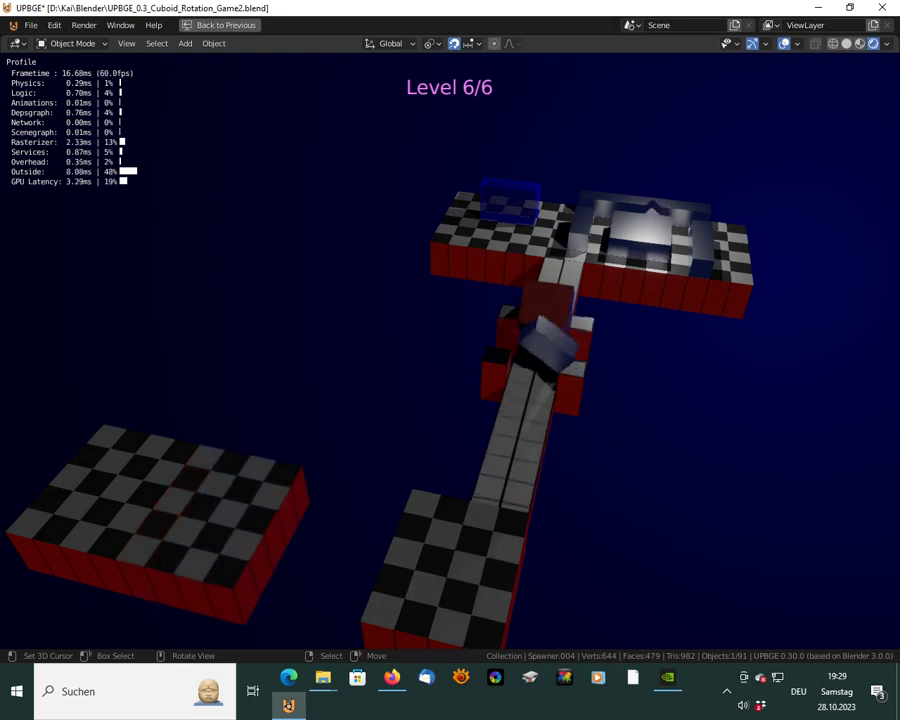
pyautogui.press('Up')
pyautogui.press('Up')
pyautogui.press('Left')
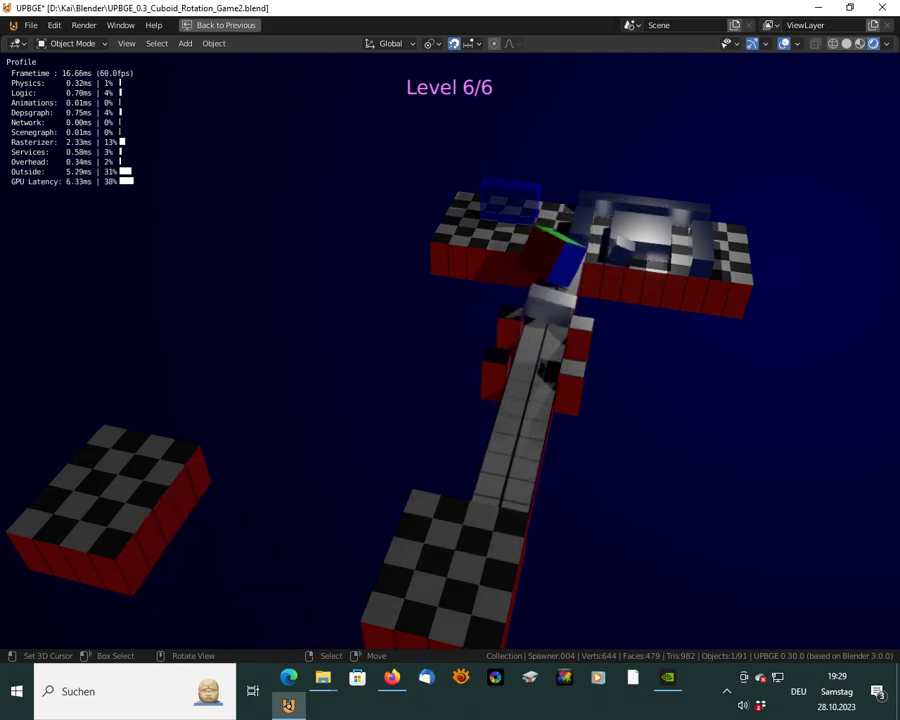
pyautogui.press('Escape')
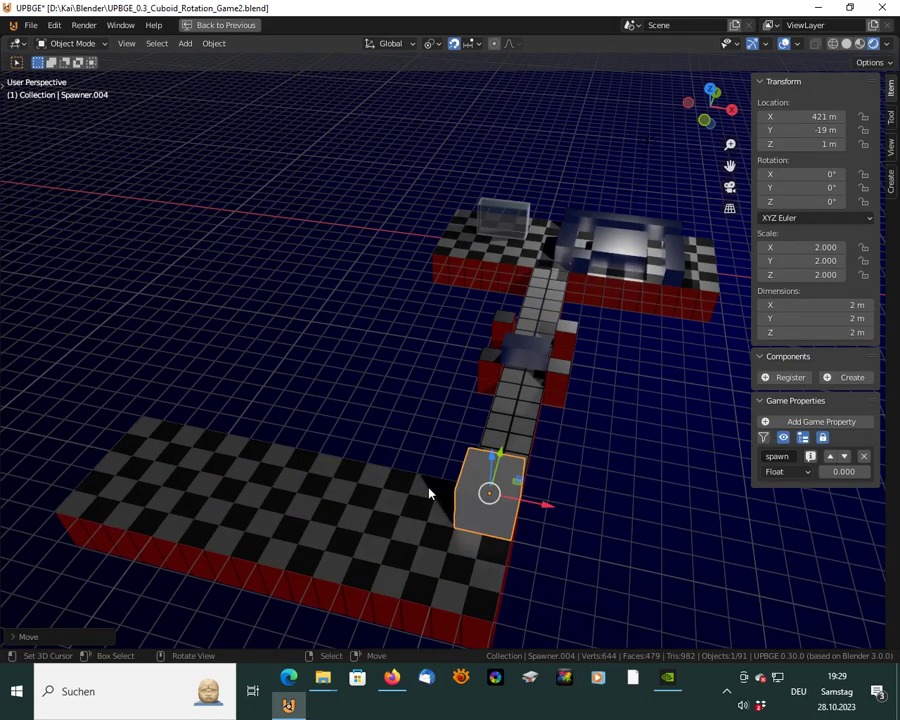
pyautogui.press('KP_0')
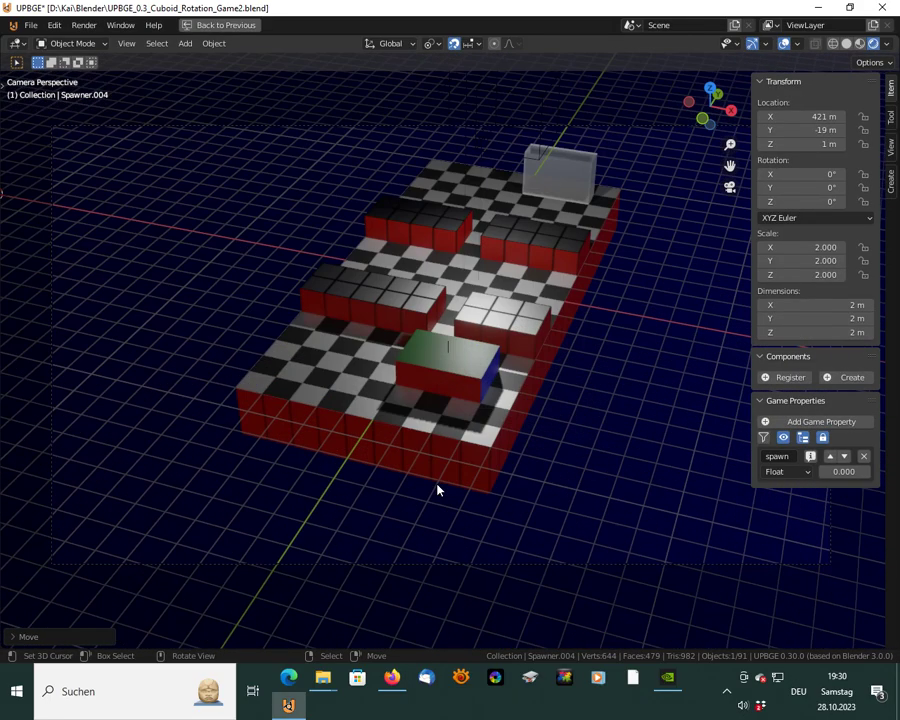
# Test-run the level by rolling the cuboid along the bridge past the moving obstacle toward the goal platform, and stop the game
pyautogui.press('p')
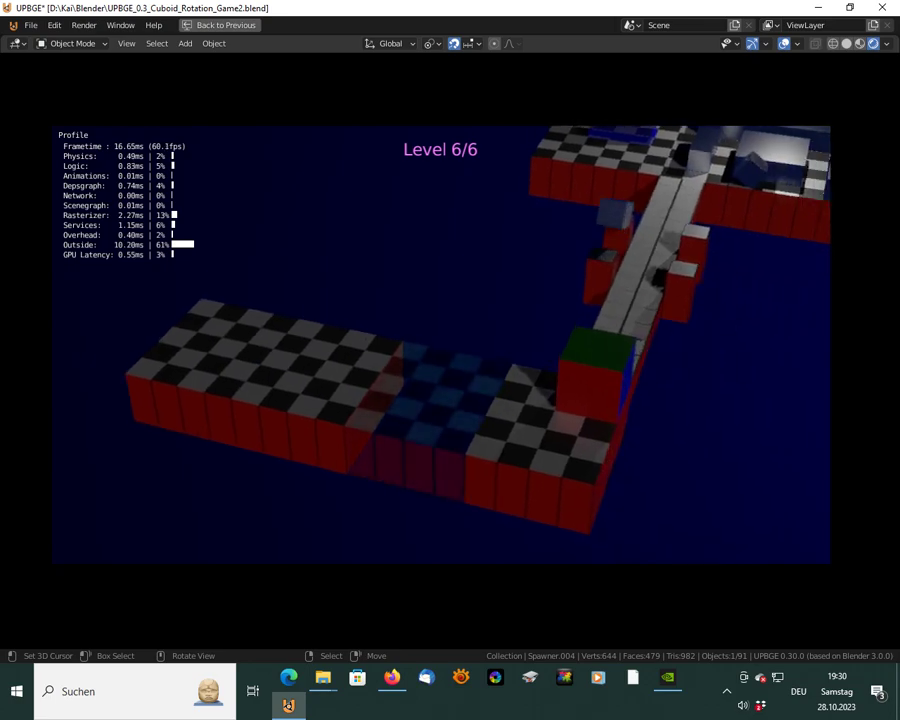
pyautogui.press('Up')
pyautogui.press('Up')
pyautogui.press('Up')
pyautogui.press('Up')
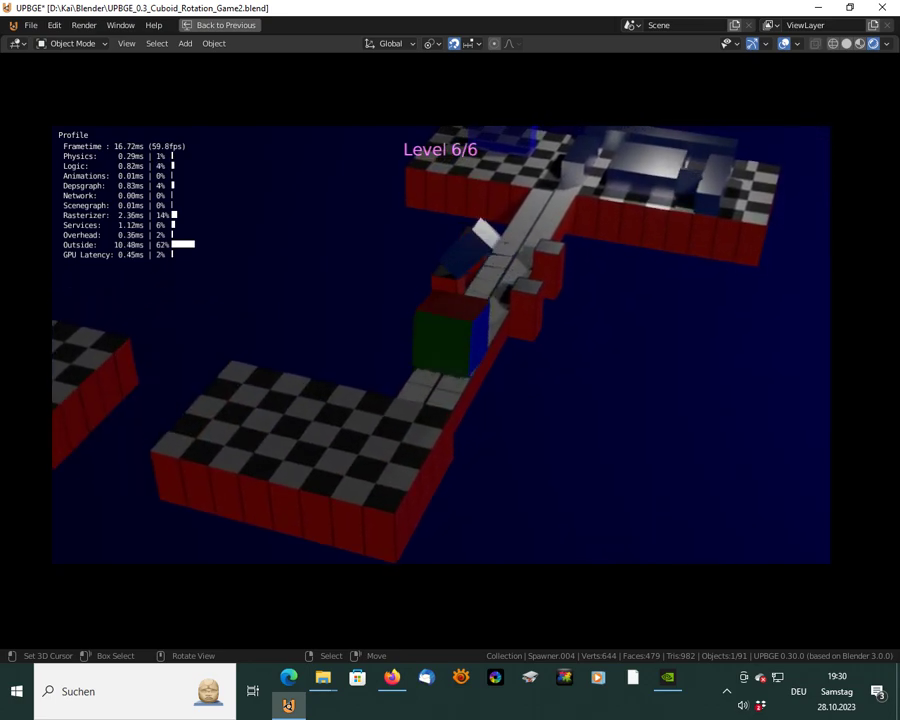
pyautogui.press('Up')
pyautogui.press('Up')
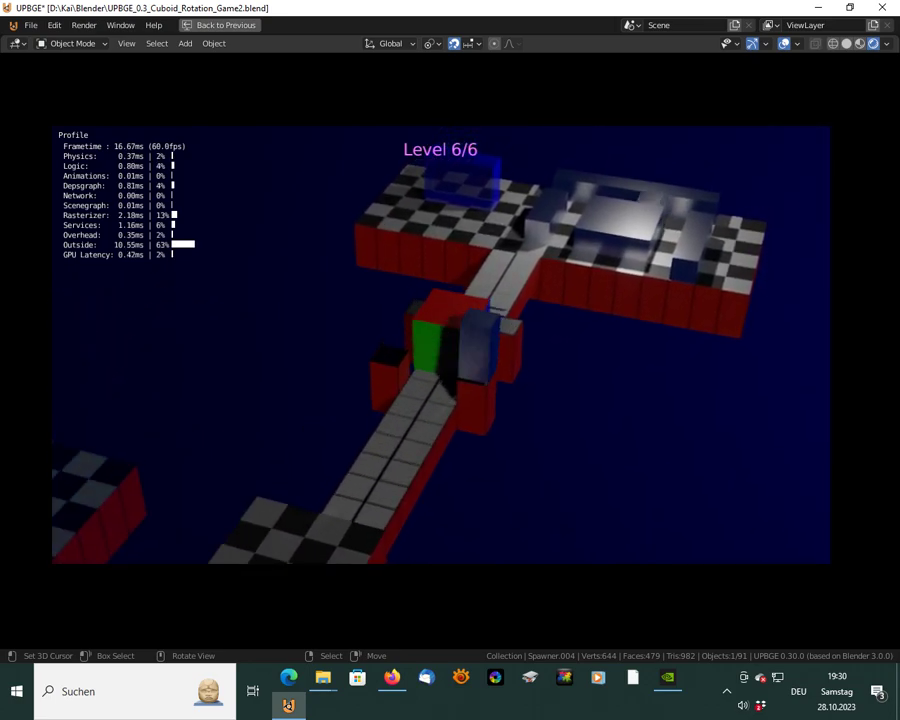
pyautogui.press('Up')
pyautogui.press('Up')
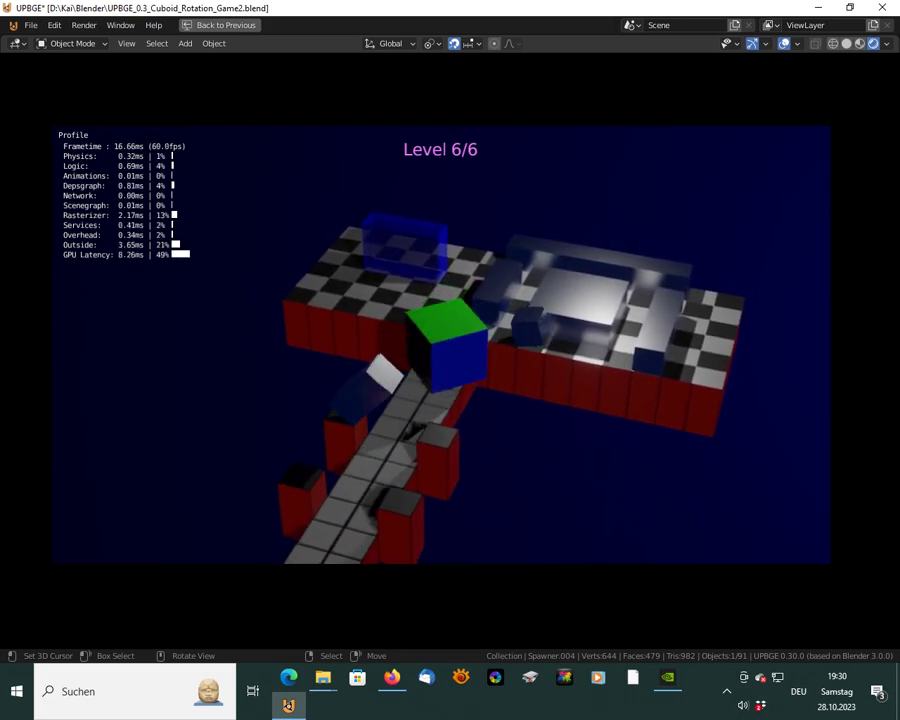
pyautogui.press('Escape')
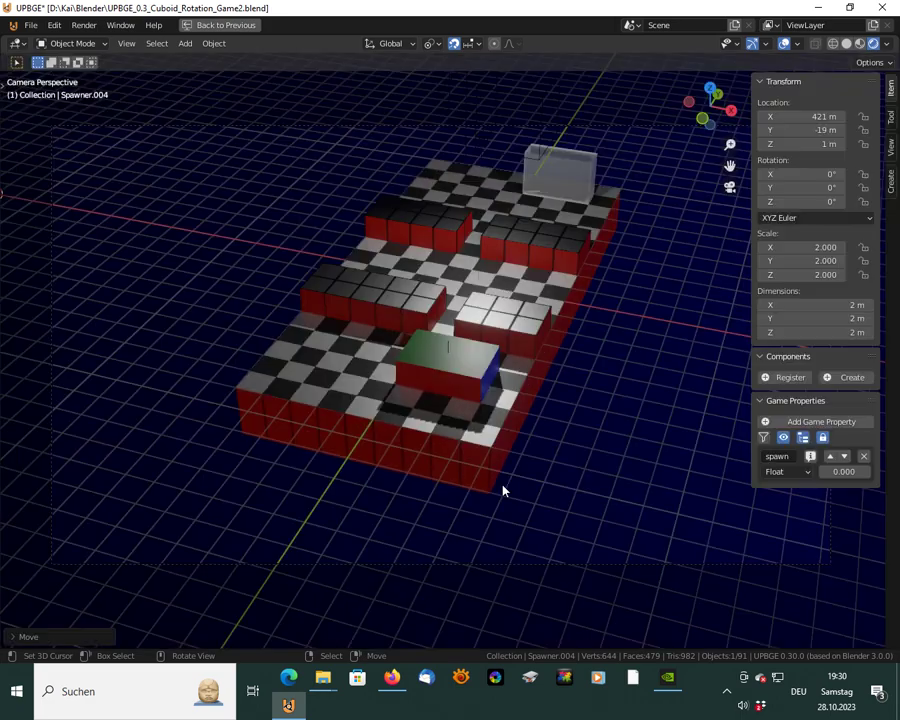
# Move the goal platform together with its obstacle blocks, glass goal box and light 2 m in Y away from the bridge, leaving the bridge in place
pyautogui.press('KP_Decimal')
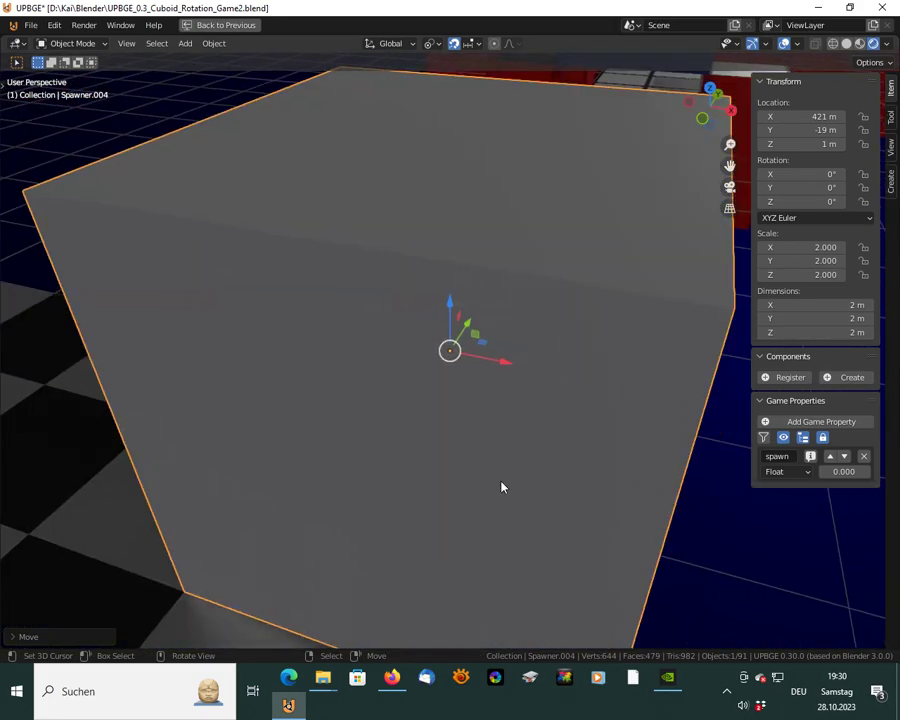
pyautogui.scroll(-8, 502, 487)
pyautogui.scroll(-3, 502, 487)
pyautogui.moveTo(583, 350); pyautogui.dragTo(402, 408, button='middle')
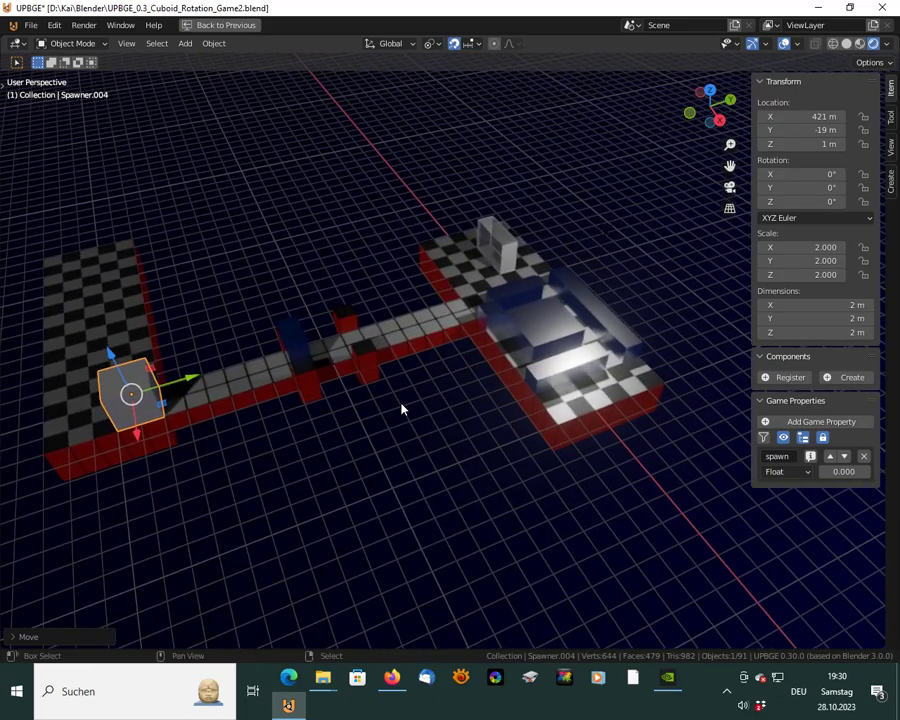
pyautogui.click(500, 368)
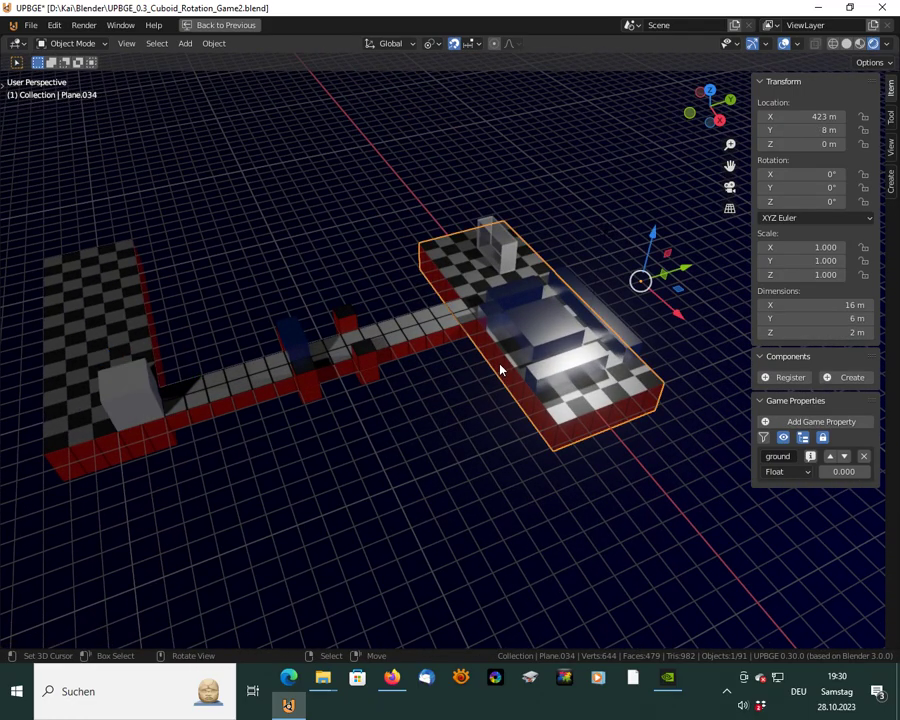
pyautogui.scroll(4, 466, 388)
pyautogui.scroll(1, 470, 387)
pyautogui.moveTo(510, 394); pyautogui.dragTo(617, 408, button='middle')
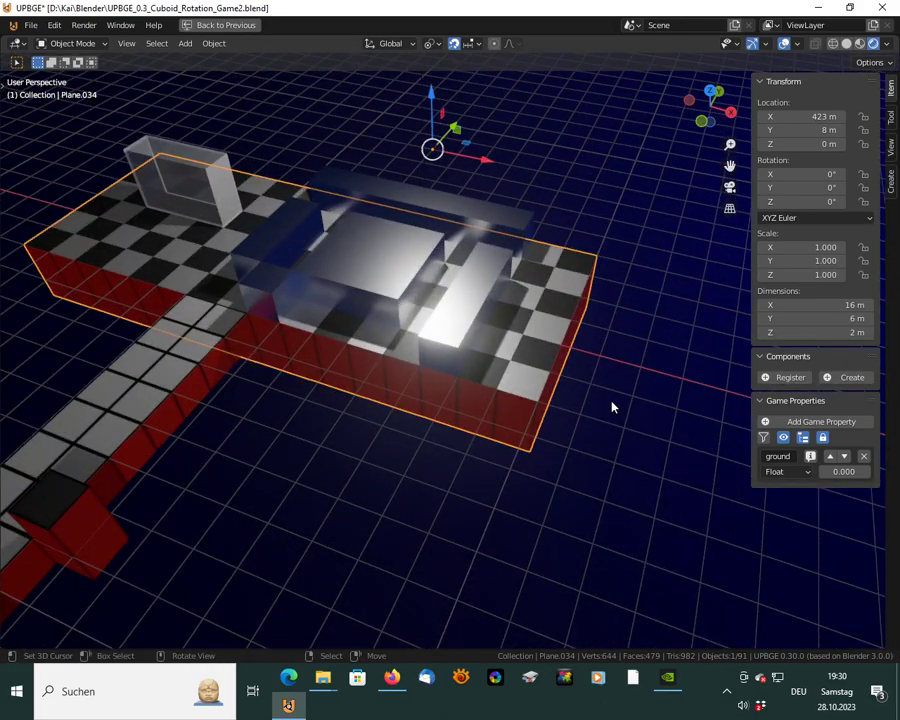
pyautogui.press('KP_7')
pyautogui.scroll(-7, 597, 408)
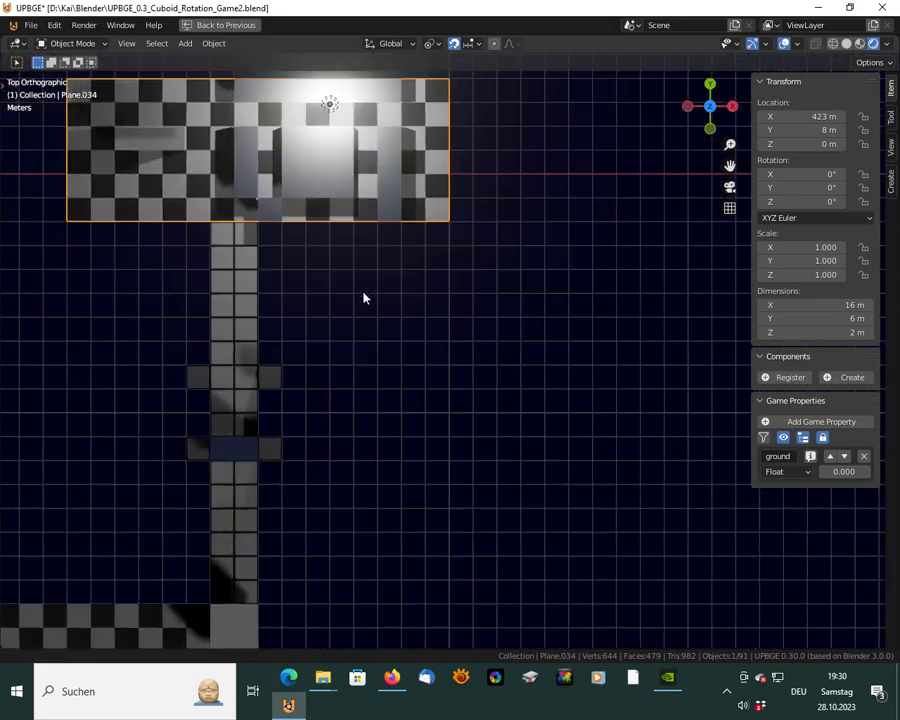
pyautogui.keyDown('shift'); pyautogui.moveTo(364, 295); pyautogui.dragTo(438, 363, button='middle'); pyautogui.keyUp('shift')
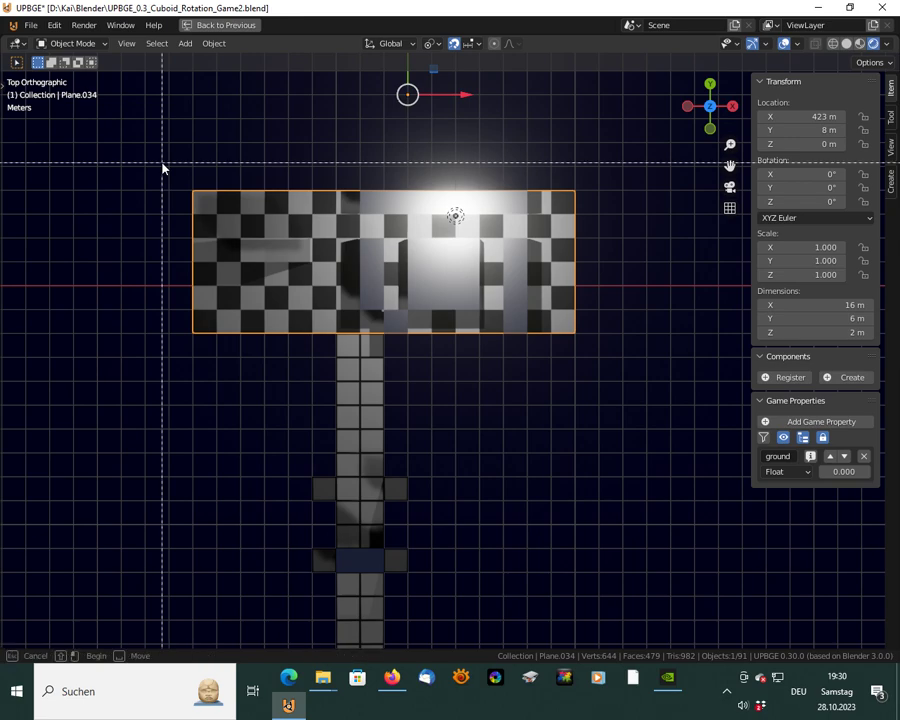
pyautogui.moveTo(166, 170); pyautogui.dragTo(600, 364)
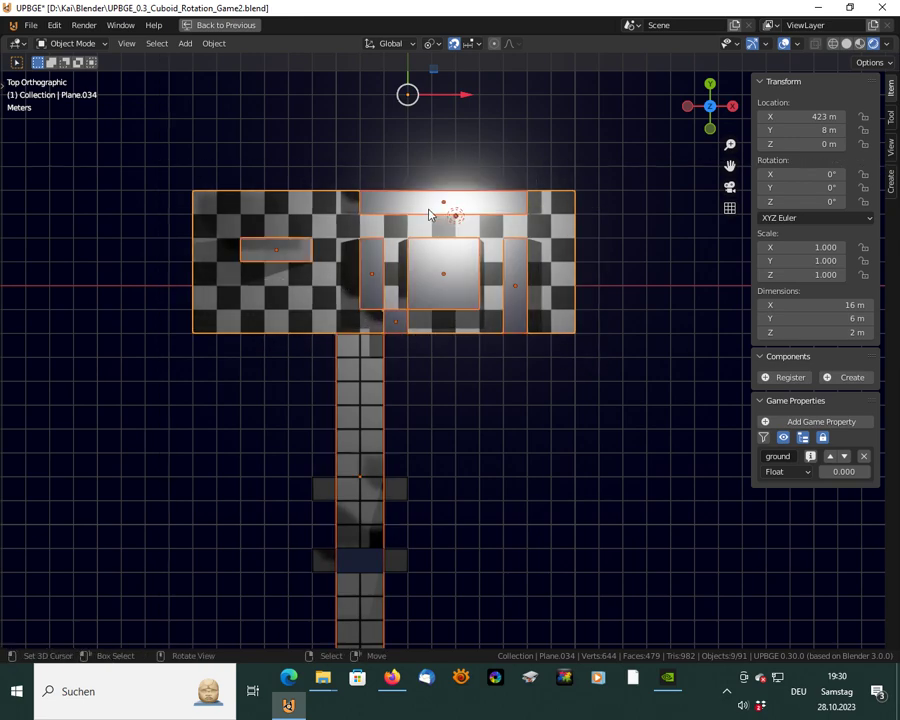
pyautogui.keyDown('shift'); pyautogui.click(363, 412); pyautogui.keyUp('shift')
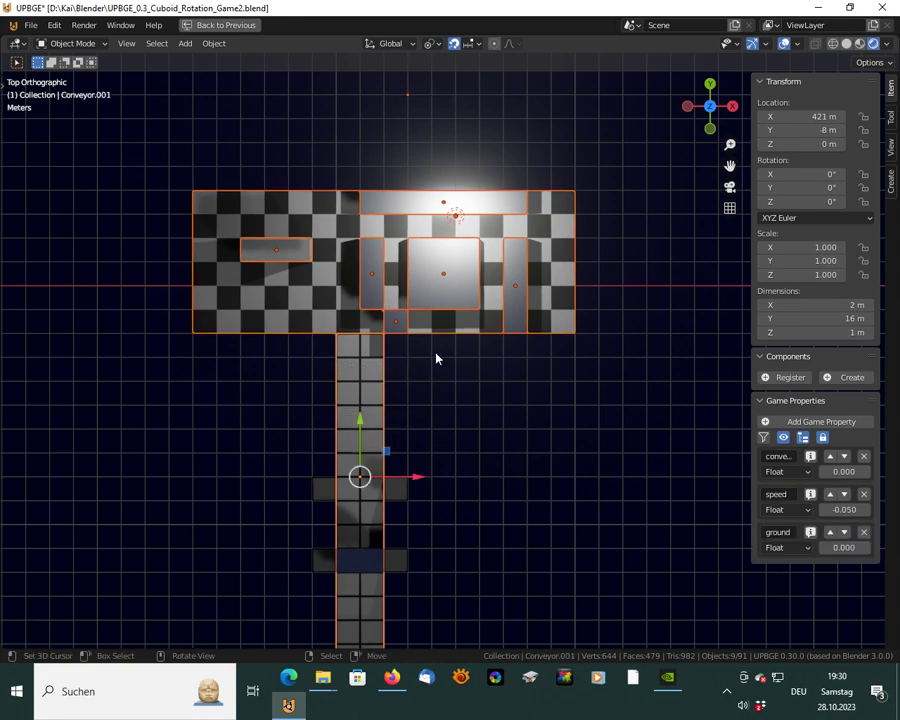
pyautogui.click(205, 209)
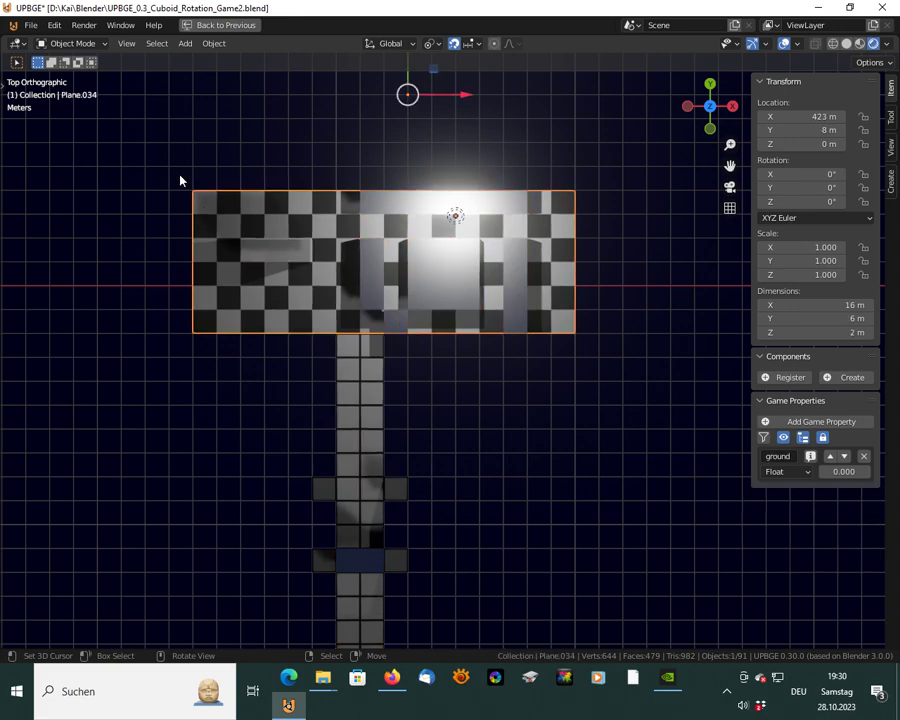
pyautogui.press('b')
pyautogui.moveTo(177, 174); pyautogui.dragTo(599, 326)
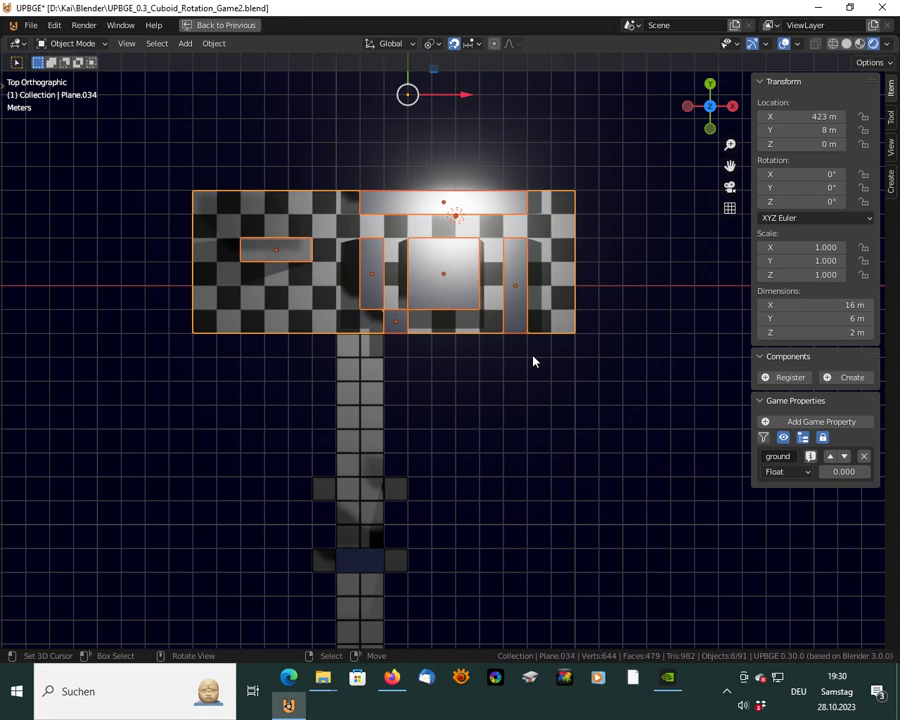
pyautogui.press('g')
pyautogui.press('y')
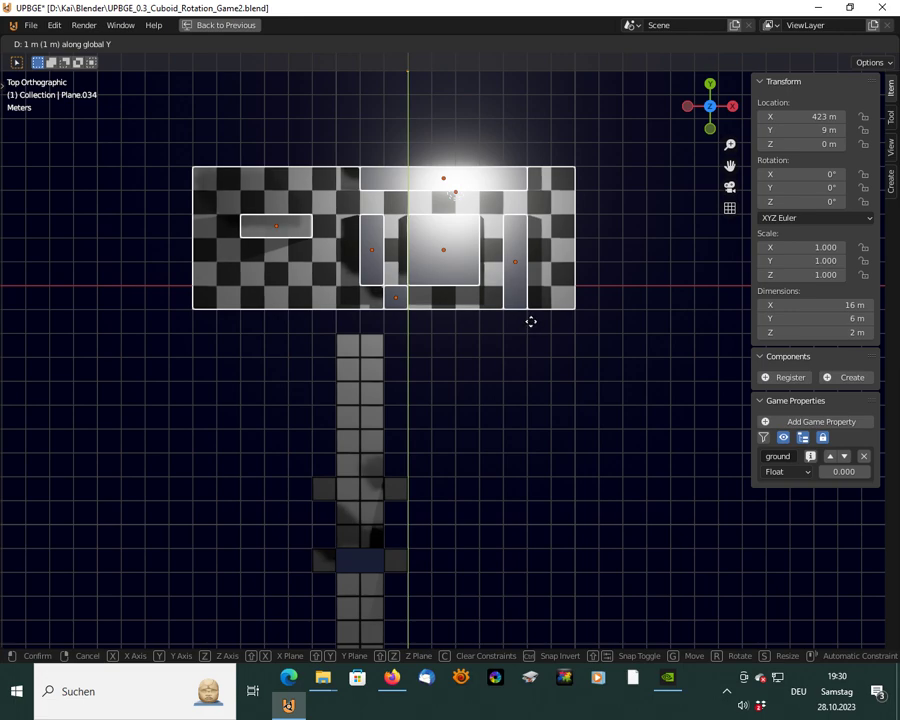
pyautogui.click(533, 320)
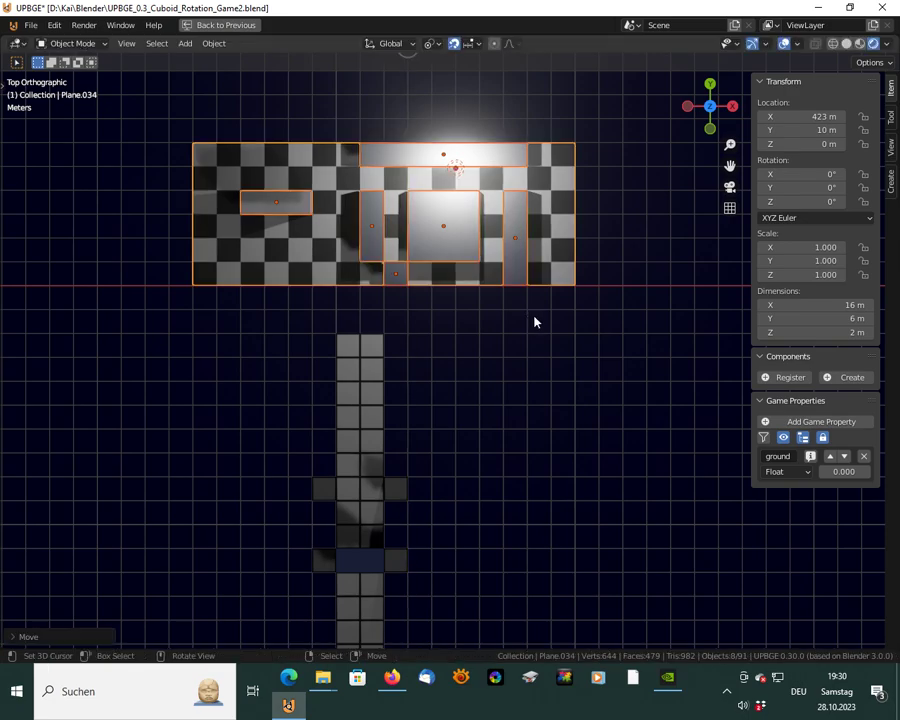
# Duplicate the floor block under the spawner along Y to the far end of the bridge, at Y -2.5 m
pyautogui.moveTo(530, 376); pyautogui.dragTo(402, 328, button='middle')
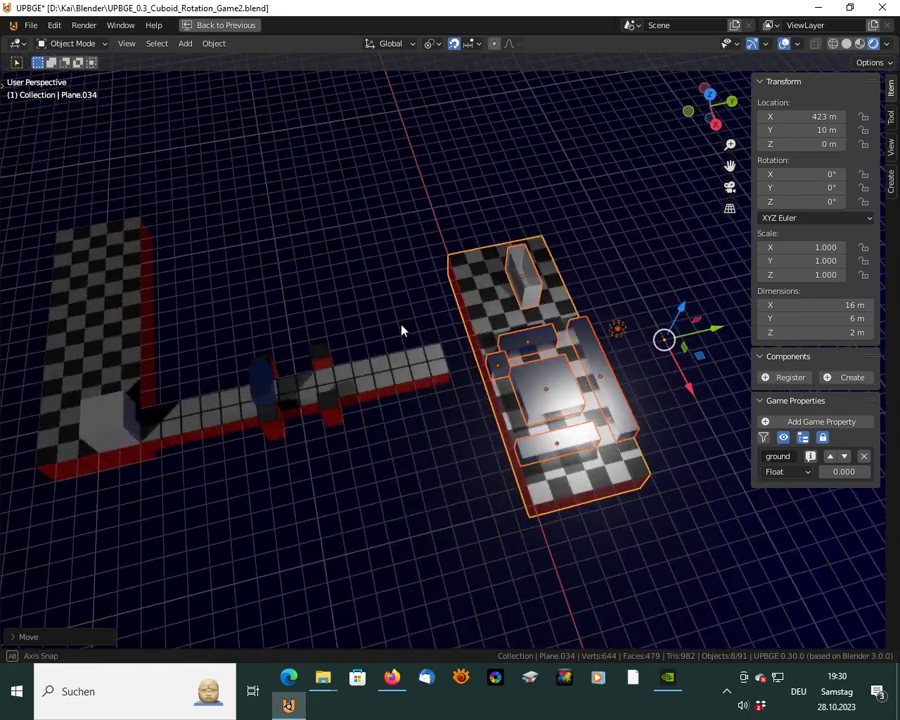
pyautogui.click(55, 456)
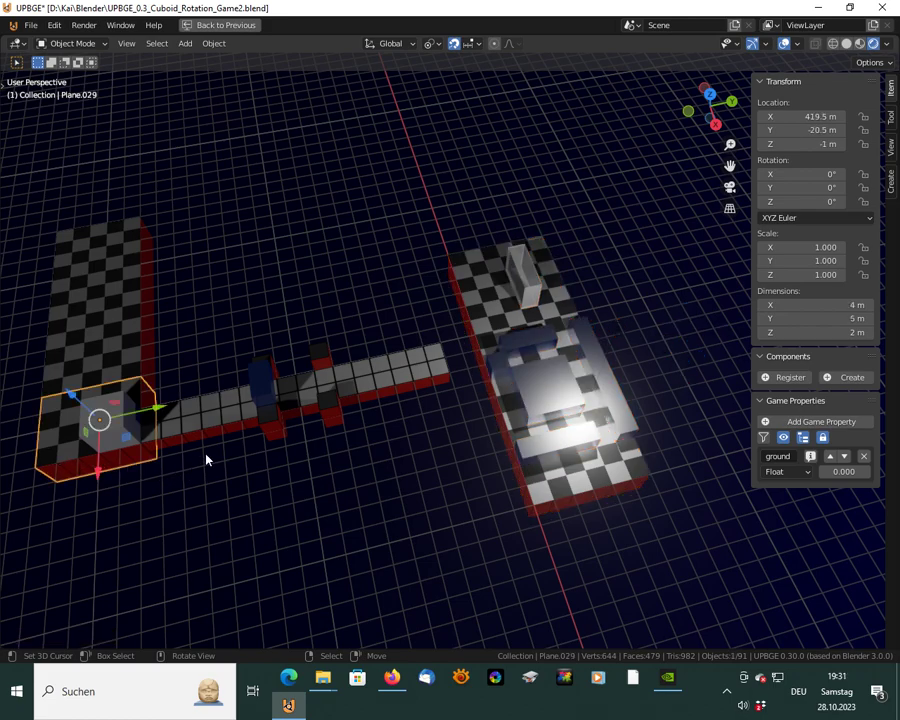
pyautogui.hotkey('shift', 'd')
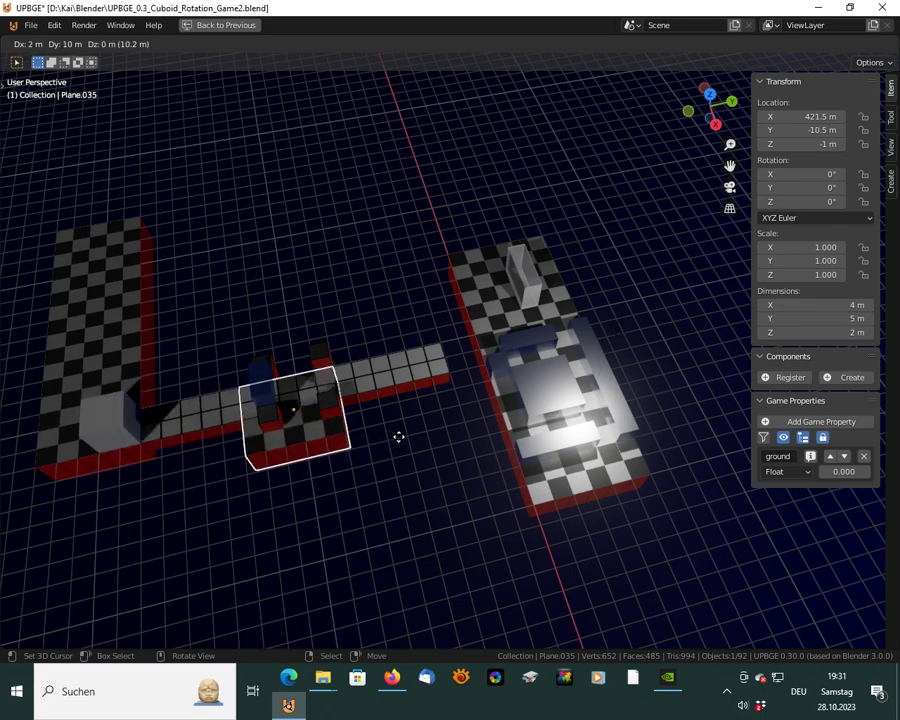
pyautogui.press('y')
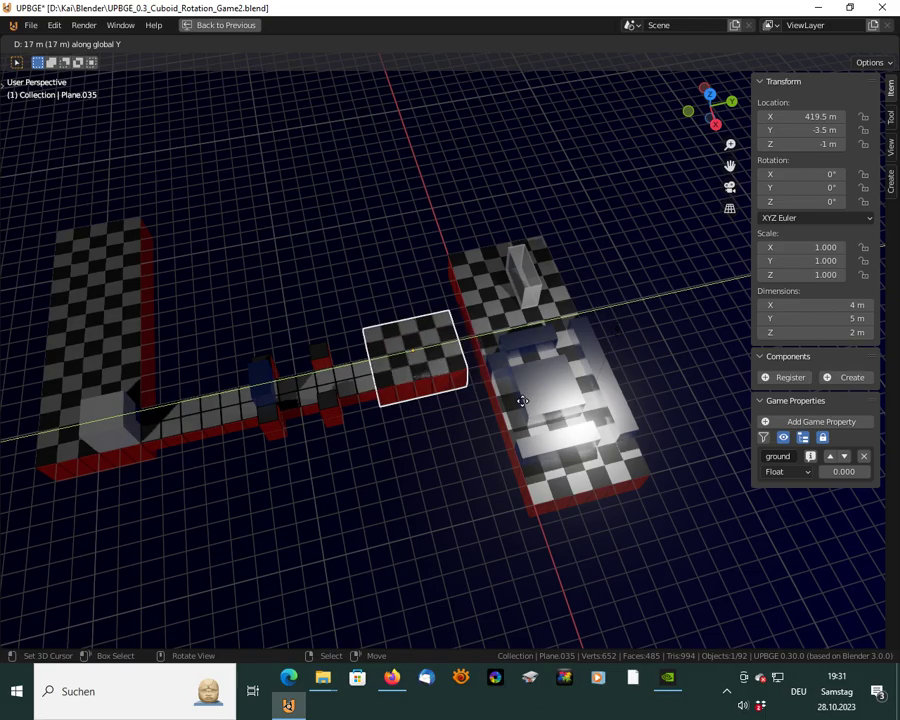
pyautogui.click(363, 438)
# Trim the copied block's outer side face in X and bridge-side face in Y to leave a two-by-two-tile piece between bridge and platform
pyautogui.moveTo(363, 438); pyautogui.dragTo(462, 440, button='middle')
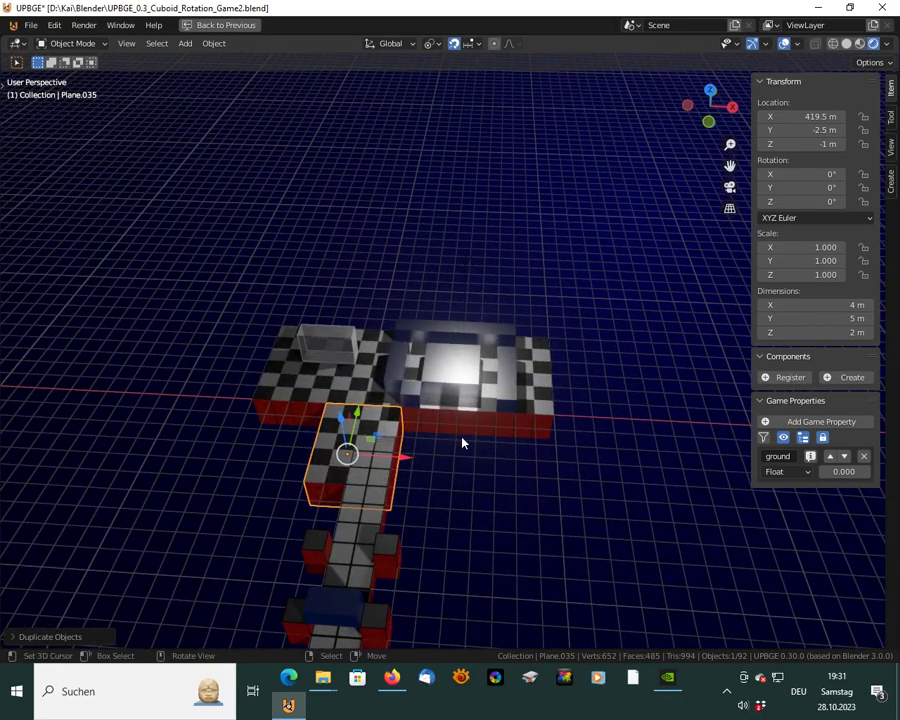
pyautogui.press('KP_Decimal')
pyautogui.scroll(-4, 458, 442)
pyautogui.moveTo(355, 465); pyautogui.dragTo(500, 395, button='middle')
pyautogui.press('Tab')
pyautogui.click(421, 409)
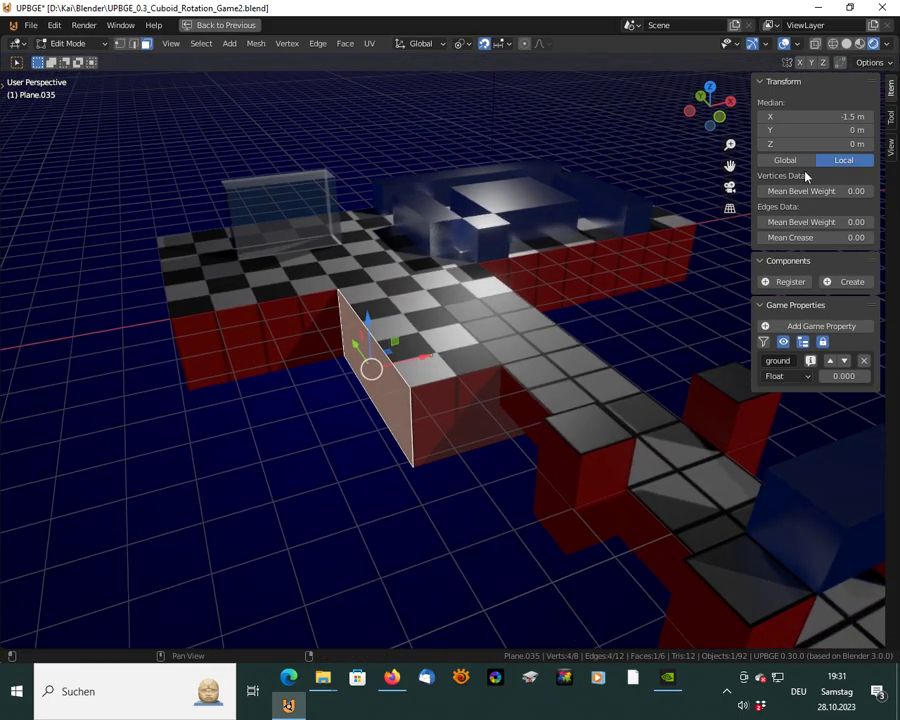
pyautogui.click(893, 118)
pyautogui.press('g')
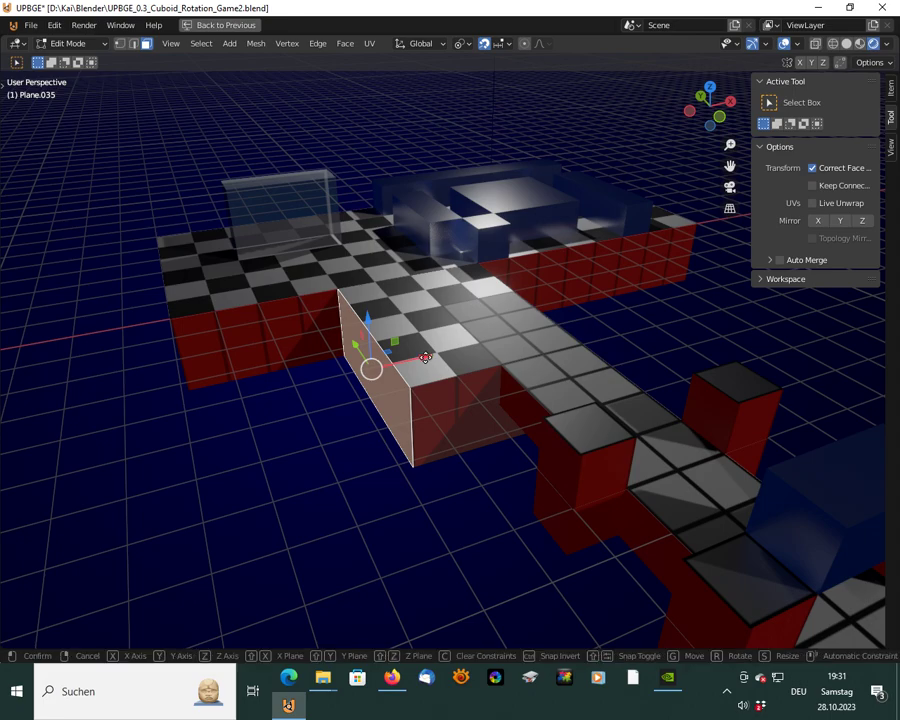
pyautogui.moveTo(509, 340); pyautogui.dragTo(505, 341)
pyautogui.rightClick(514, 400)
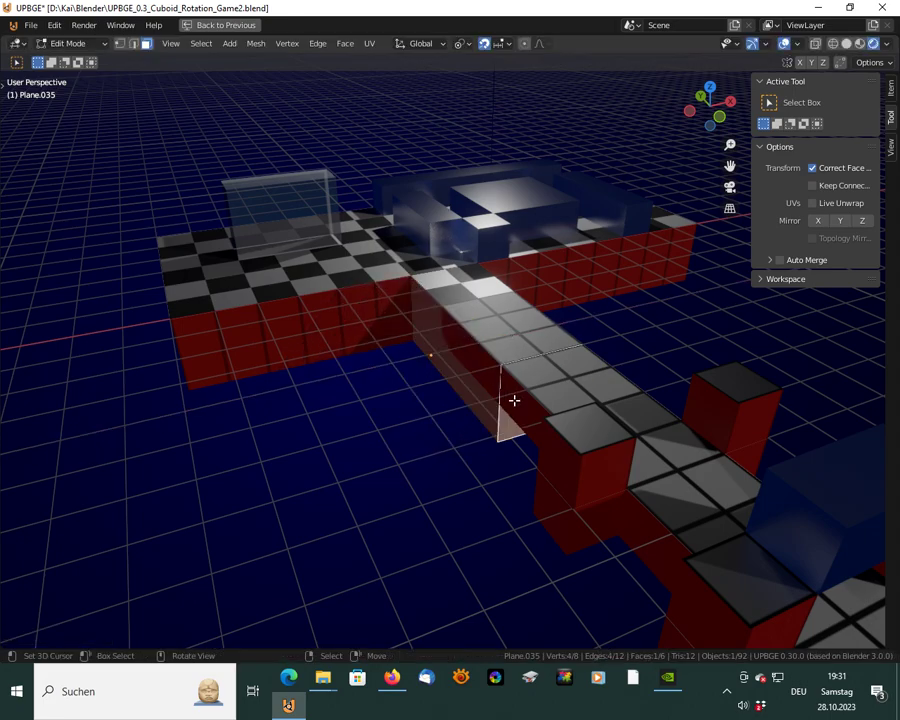
pyautogui.press('g')
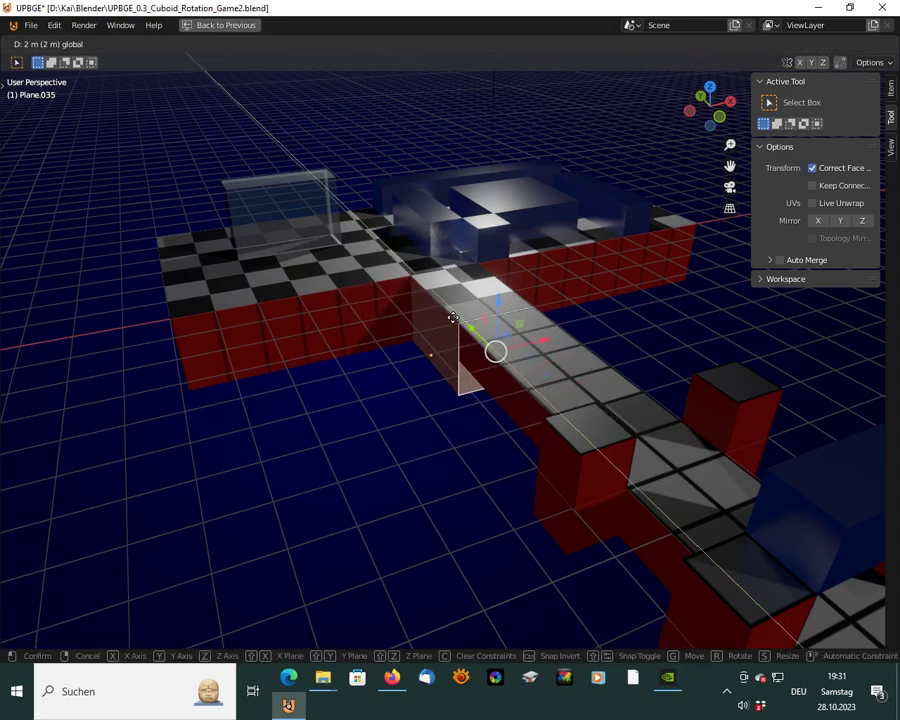
pyautogui.click(437, 362)
# With X-ray on, pull the small block's platform-side face back 1 m in Y to leave one row of tiles, and finish editing it
pyautogui.moveTo(437, 362); pyautogui.dragTo(400, 386, button='middle')
pyautogui.moveTo(607, 329); pyautogui.dragTo(506, 401, button='middle')
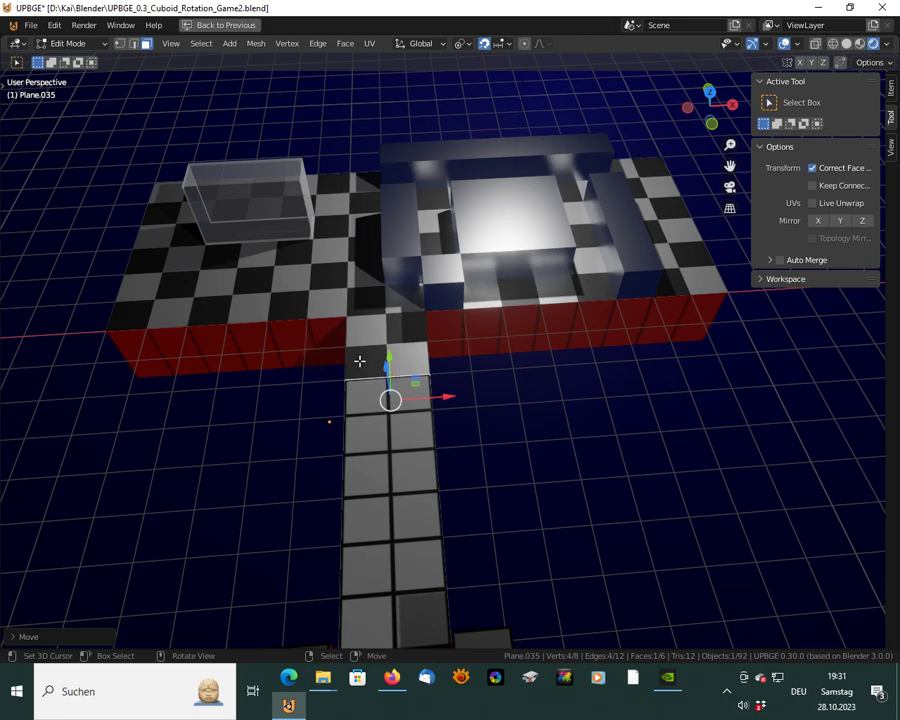
pyautogui.moveTo(307, 373); pyautogui.dragTo(399, 405, button='middle')
pyautogui.click(372, 410)
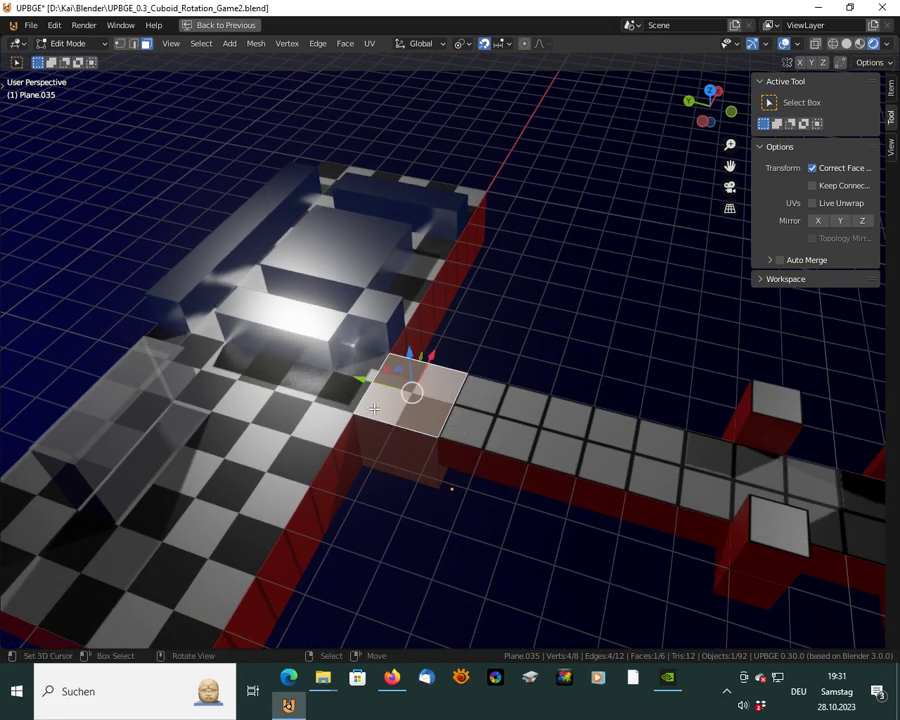
pyautogui.click(358, 438)
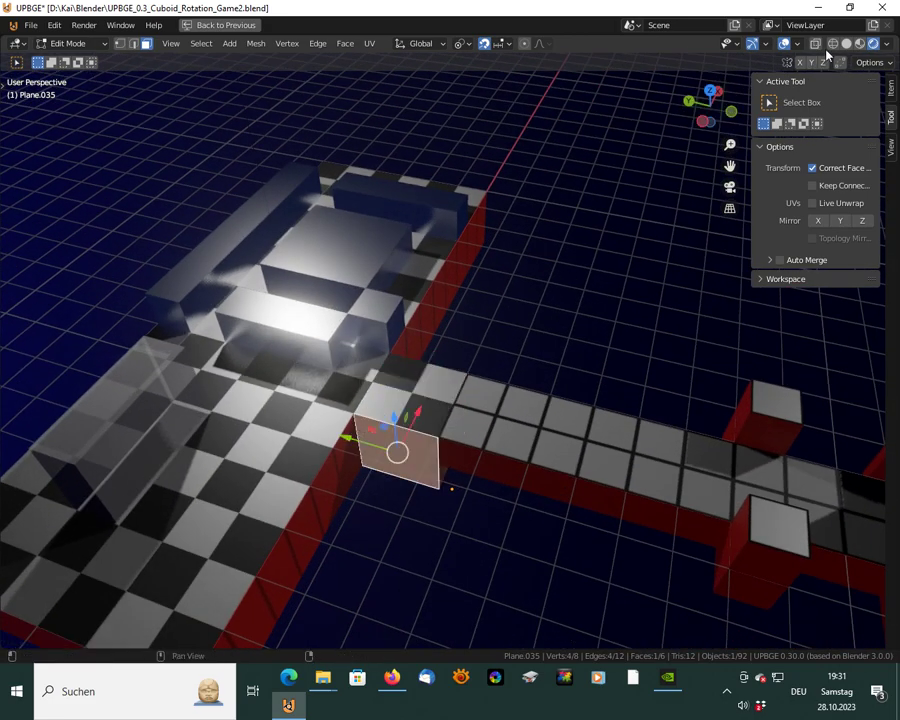
pyautogui.click(366, 422)
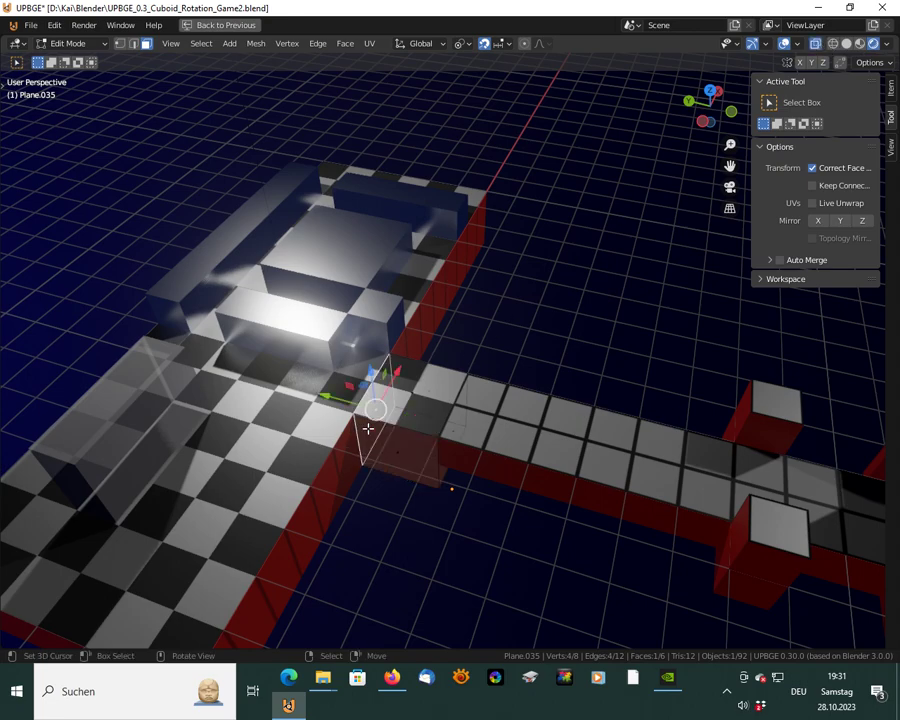
pyautogui.press('g')
pyautogui.press('y')
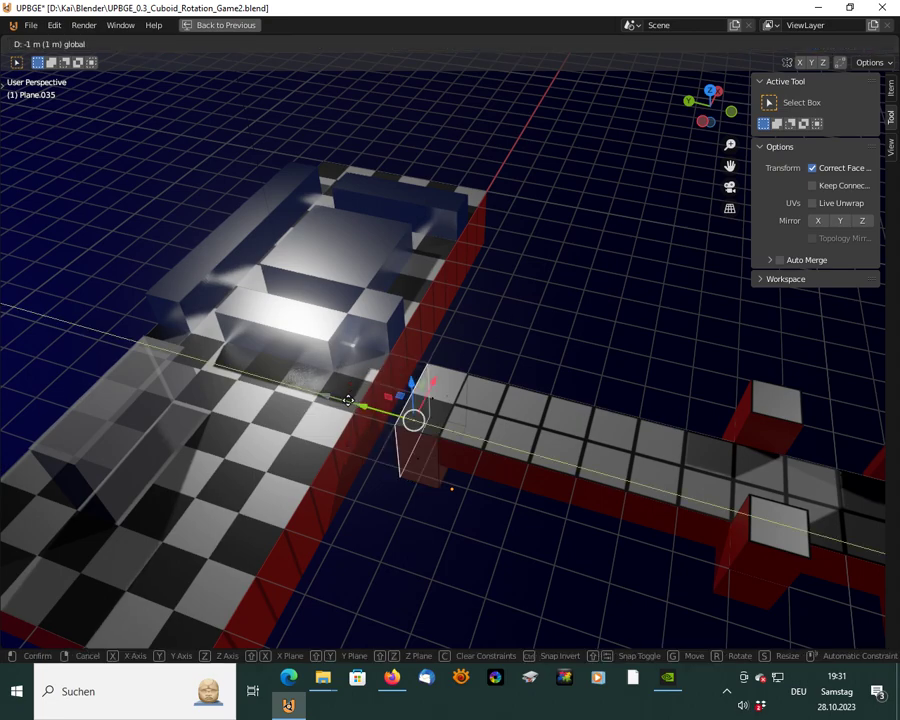
pyautogui.click(349, 401)
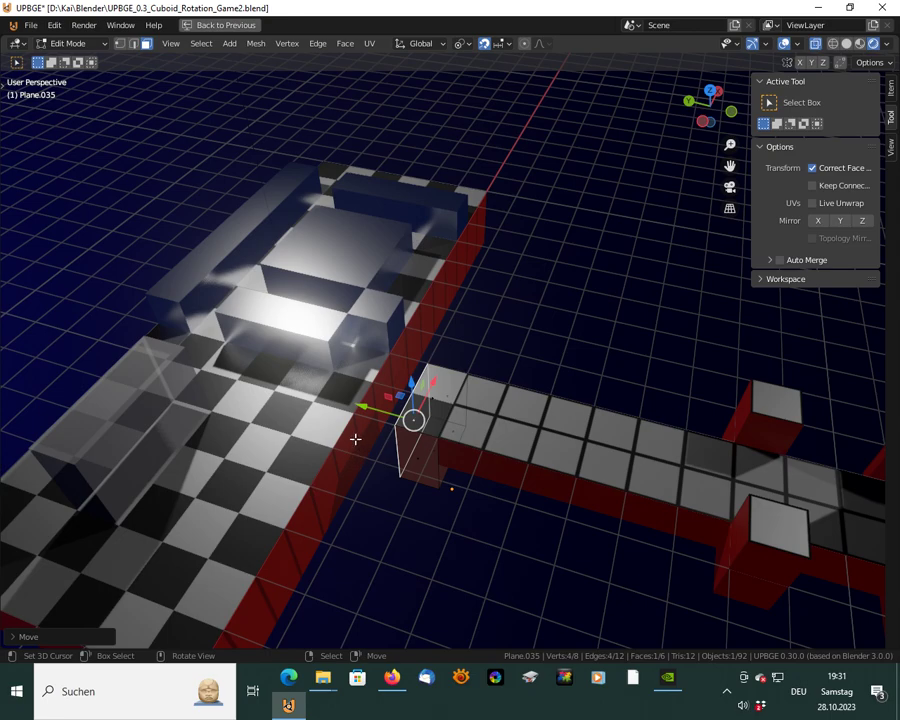
pyautogui.moveTo(358, 440); pyautogui.dragTo(233, 440, button='middle')
pyautogui.moveTo(512, 398); pyautogui.dragTo(390, 441, button='middle')
pyautogui.press('Tab')
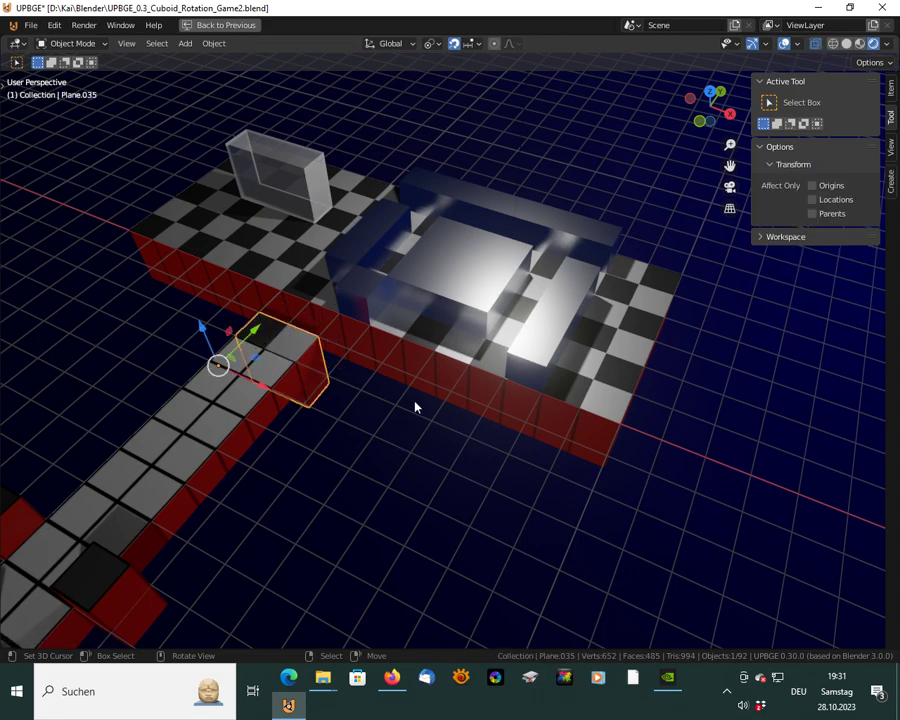
# Extend the goal platform's bridge-side face one tile row toward the bridge in Y, and finish editing the mesh
pyautogui.click(427, 375)
pyautogui.press('Tab')
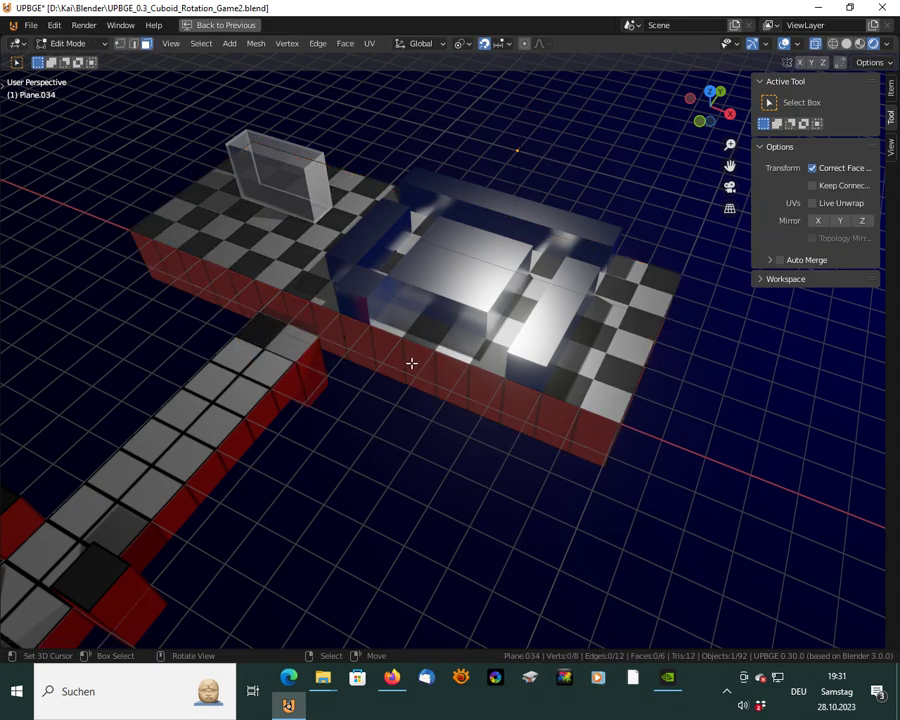
pyautogui.click(395, 352)
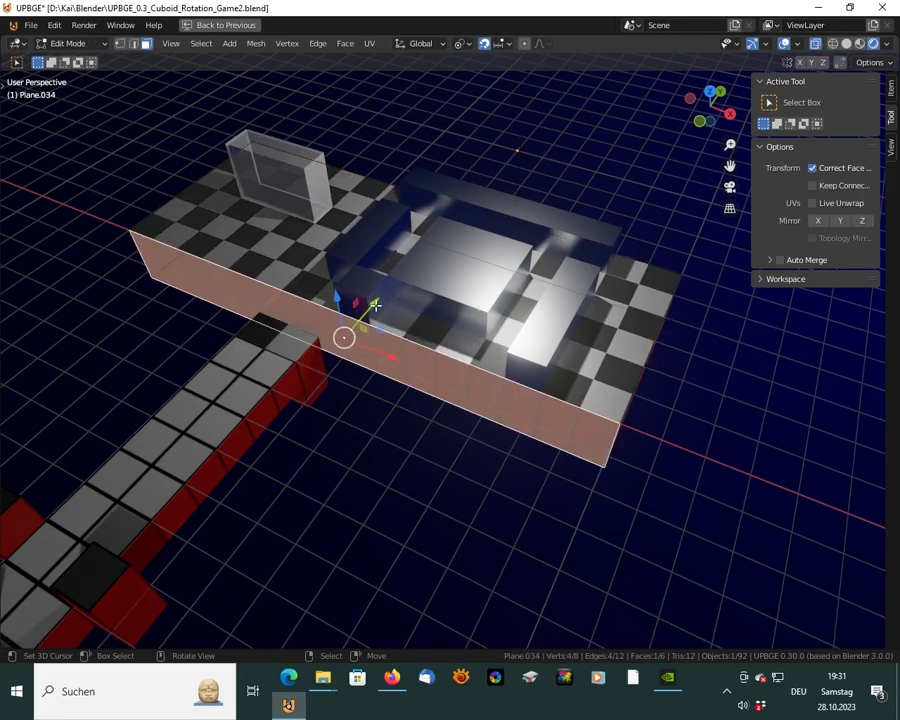
pyautogui.moveTo(376, 305); pyautogui.dragTo(352, 328)
pyautogui.moveTo(422, 388); pyautogui.dragTo(366, 388, button='middle')
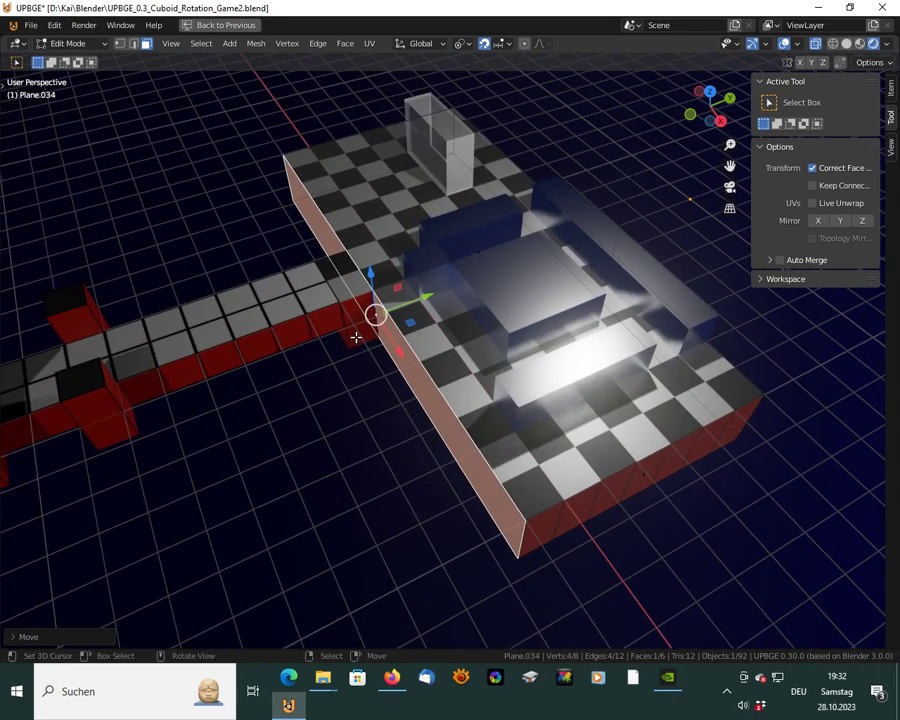
pyautogui.press('Tab')
# Duplicate the long obstacle bar on the platform's far side along Y to the bridge-side edge, at Y -0.5 m
pyautogui.click(646, 258)
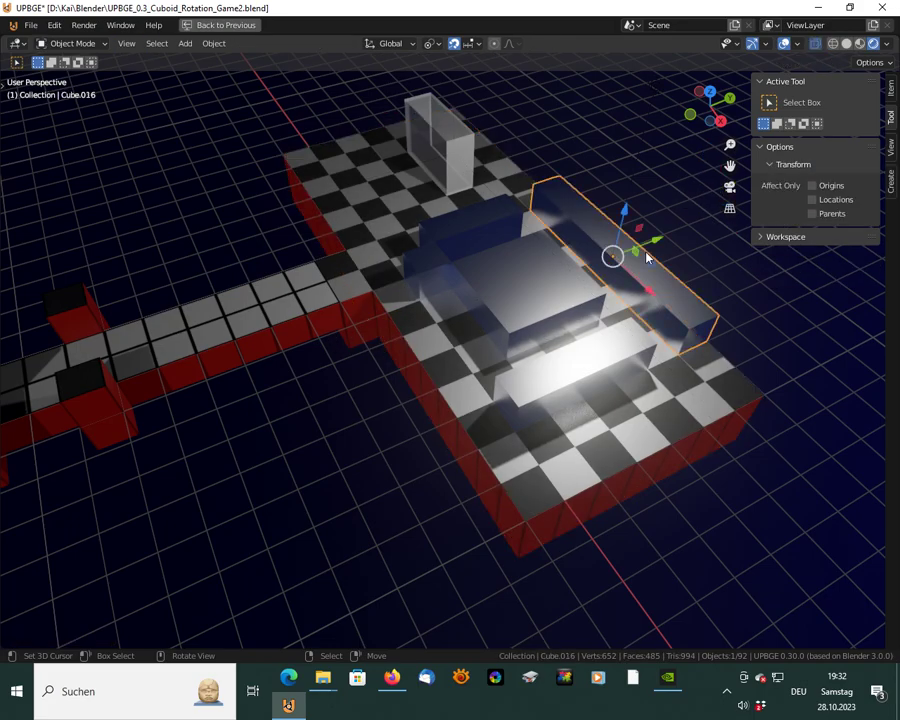
pyautogui.moveTo(646, 300); pyautogui.dragTo(663, 342, button='middle')
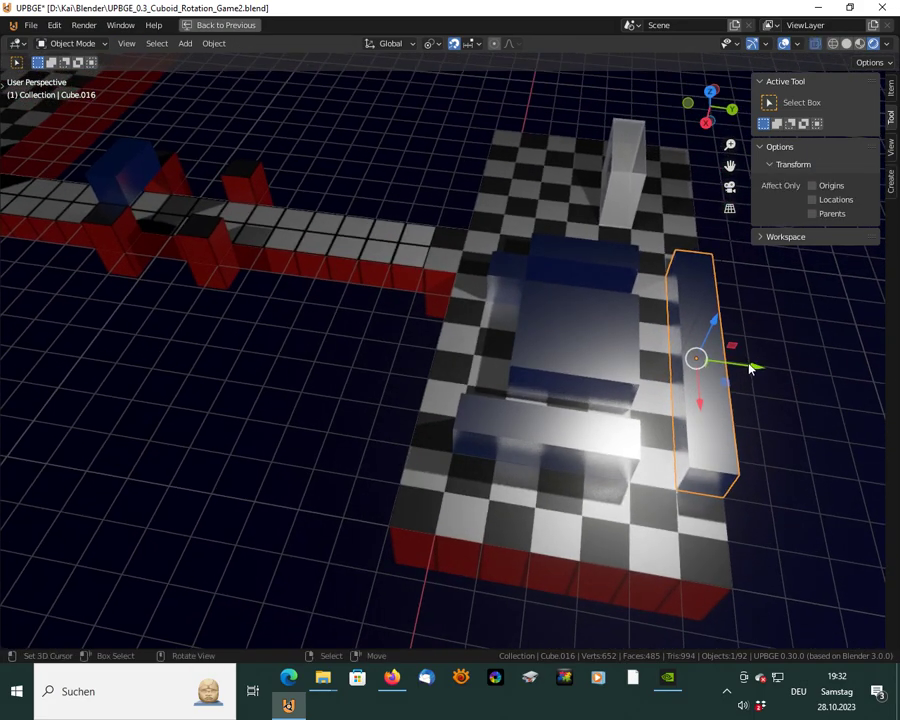
pyautogui.hotkey('shift', 'd')
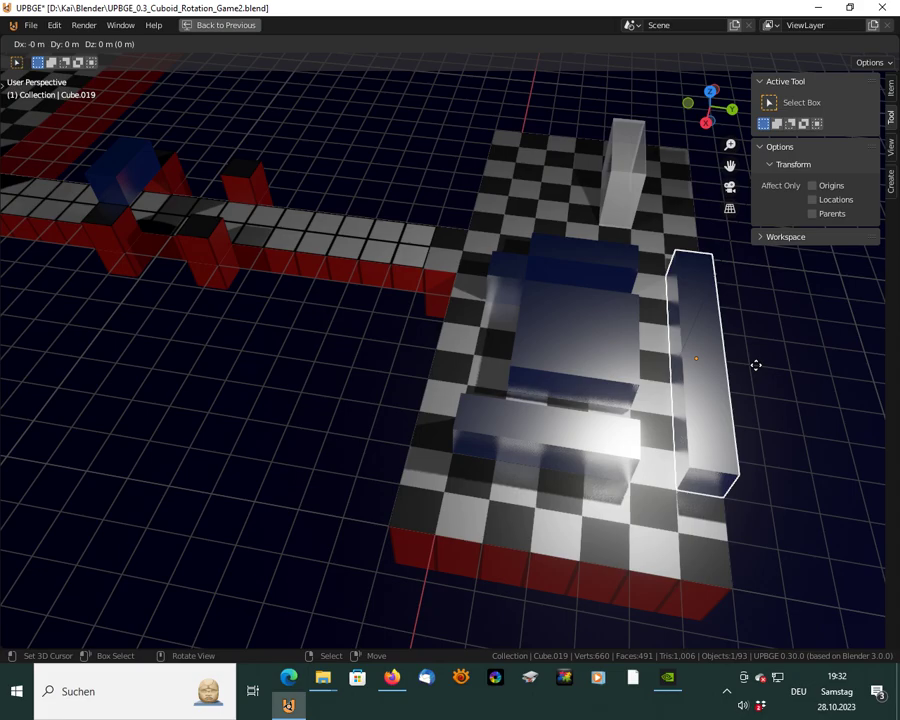
pyautogui.press('y')
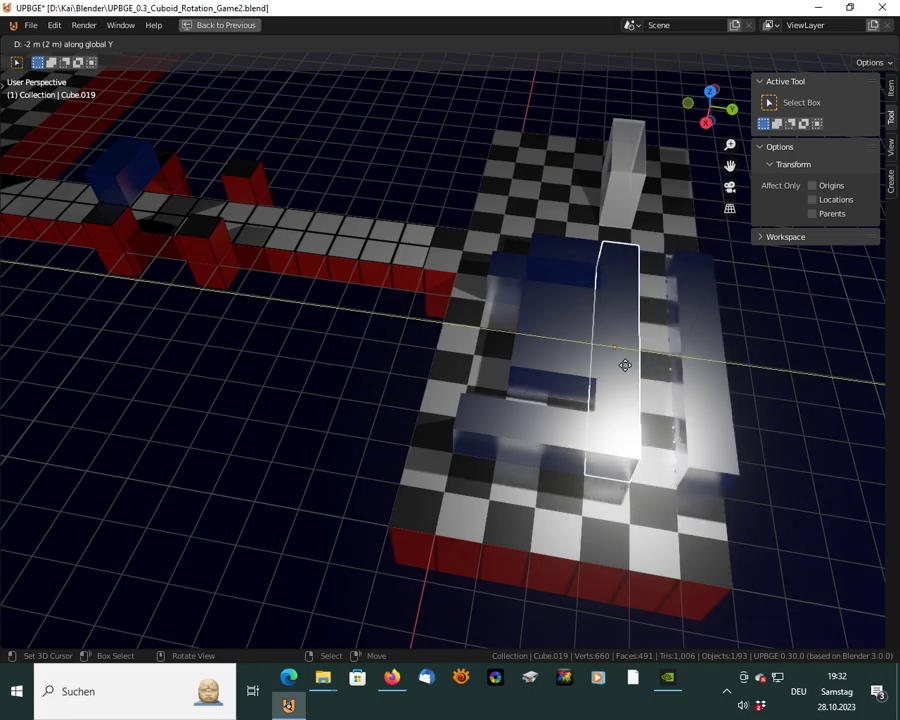
pyautogui.click(512, 374)
pyautogui.moveTo(402, 376); pyautogui.dragTo(605, 367, button='middle')
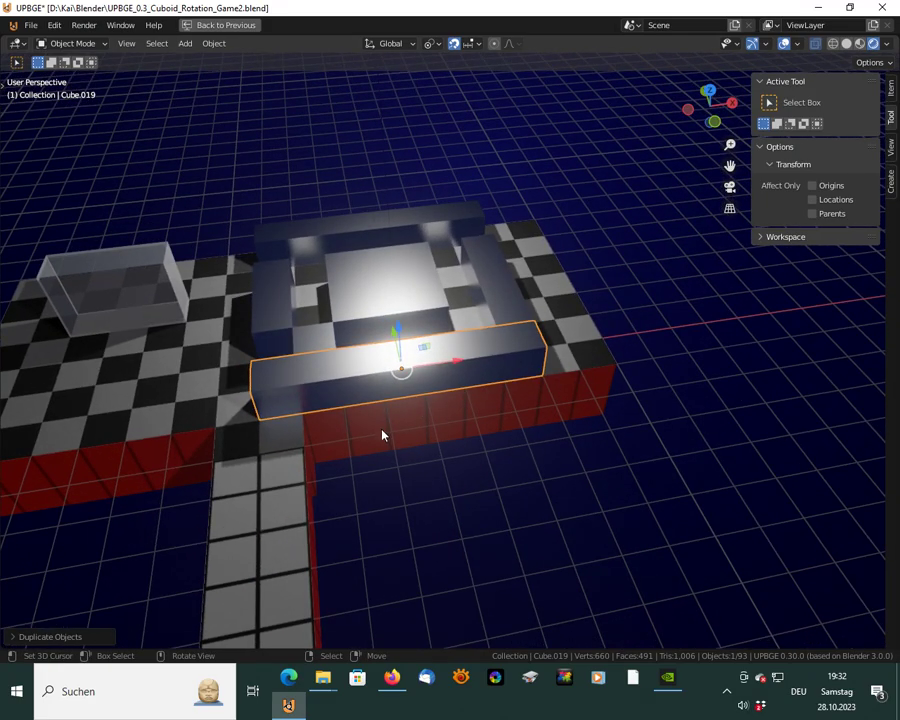
pyautogui.moveTo(338, 445); pyautogui.dragTo(422, 433, button='middle')
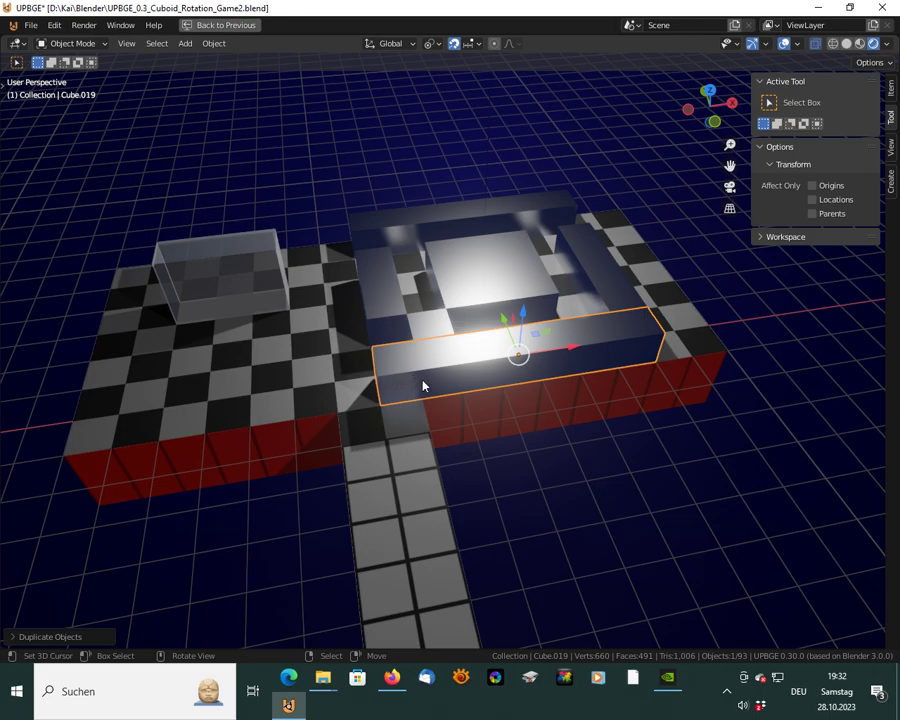
# Set the copied bar's X scale to 6 and move it along X to 425 m, clearing the bridge entrance
pyautogui.press('Tab')
pyautogui.press('Tab')
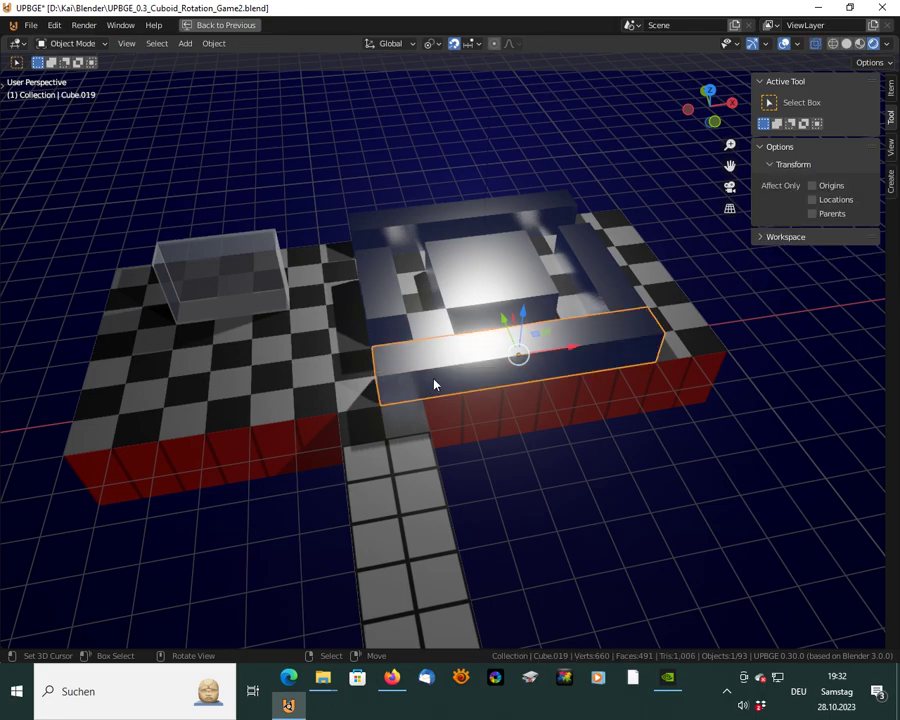
pyautogui.click(891, 88)
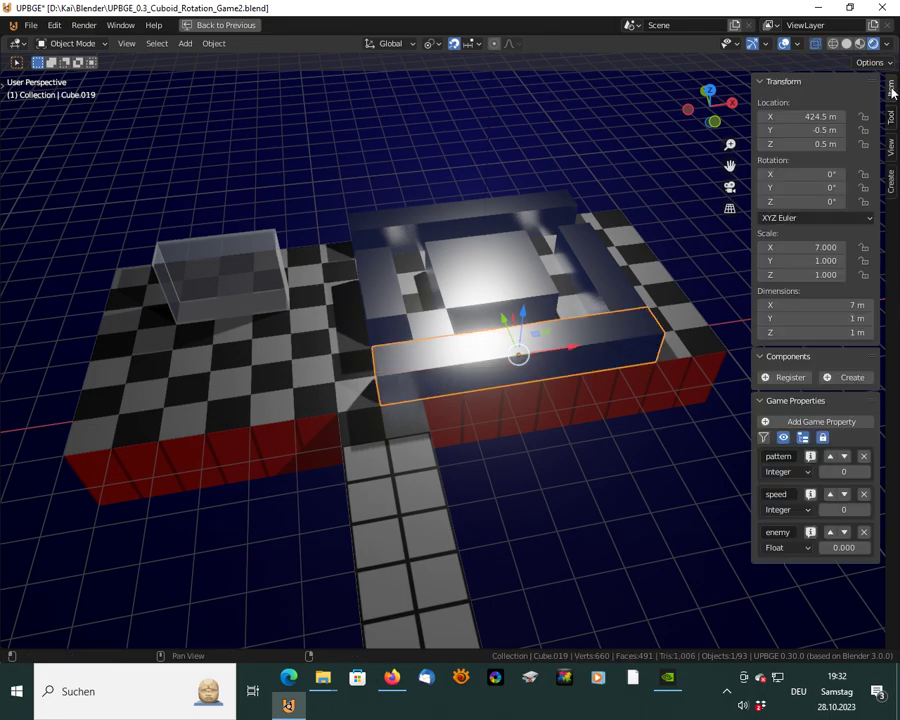
pyautogui.click(826, 247)
pyautogui.write('6')
pyautogui.press('Return')
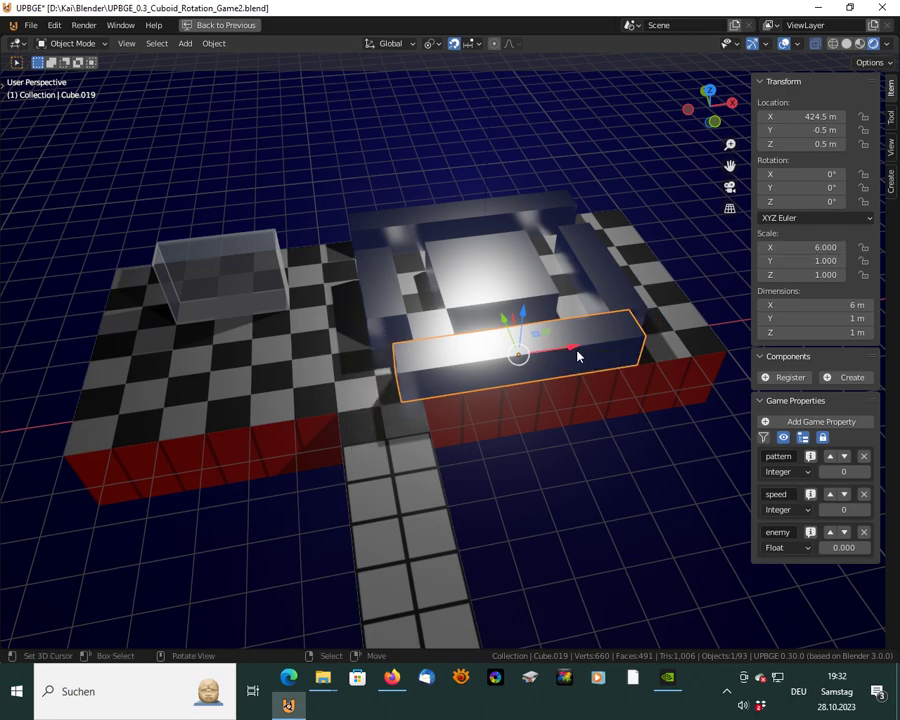
pyautogui.moveTo(575, 350); pyautogui.dragTo(738, 324)
pyautogui.moveTo(597, 394); pyautogui.dragTo(644, 387, button='middle')
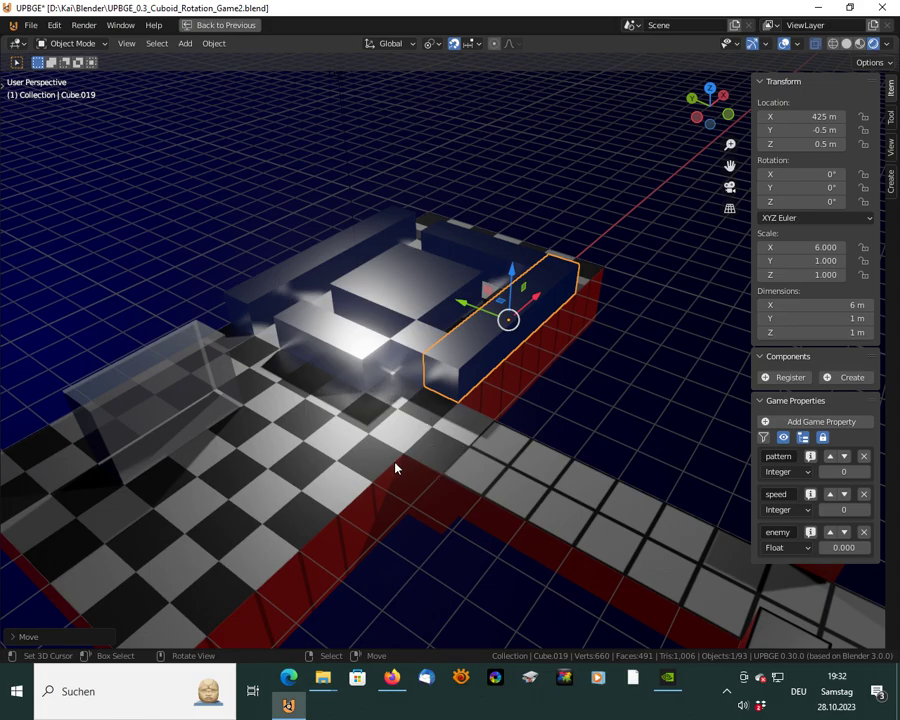
pyautogui.moveTo(357, 471); pyautogui.dragTo(341, 456, button='middle')
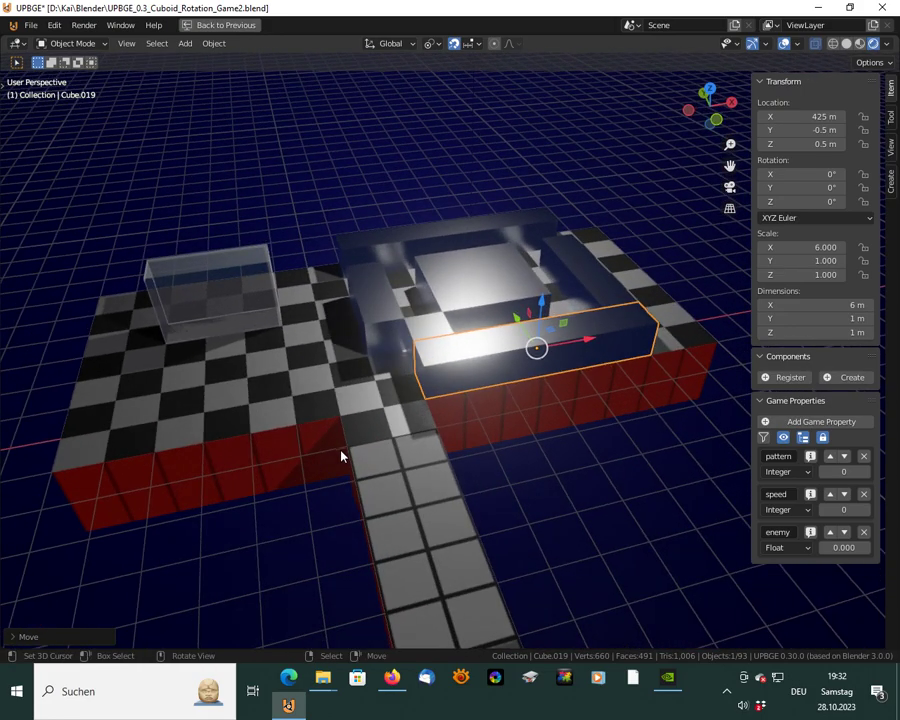
# Duplicate the red morph sensor from the earlier level and place it on the goal platform at X 419 m, Y 0 m, keeping its height
pyautogui.scroll(-5, 339, 455)
pyautogui.keyDown('shift'); pyautogui.moveTo(293, 521); pyautogui.dragTo(510, 399, button='middle'); pyautogui.keyUp('shift')
pyautogui.scroll(-4, 405, 399)
pyautogui.keyDown('shift'); pyautogui.moveTo(355, 380); pyautogui.dragTo(700, 350, button='middle'); pyautogui.keyUp('shift')
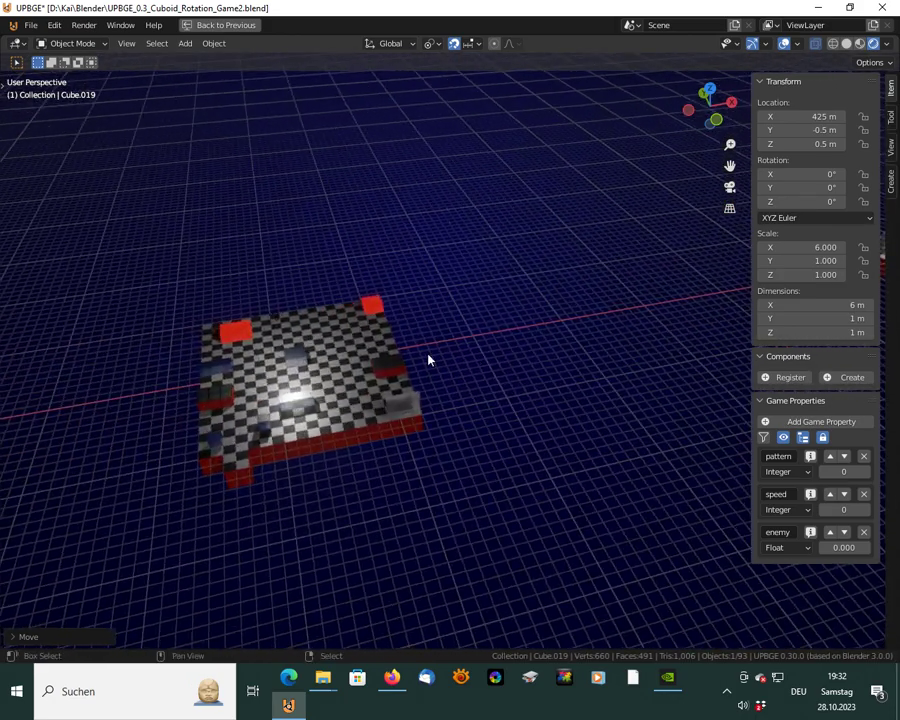
pyautogui.click(369, 313)
pyautogui.moveTo(452, 354); pyautogui.dragTo(406, 378, button='middle')
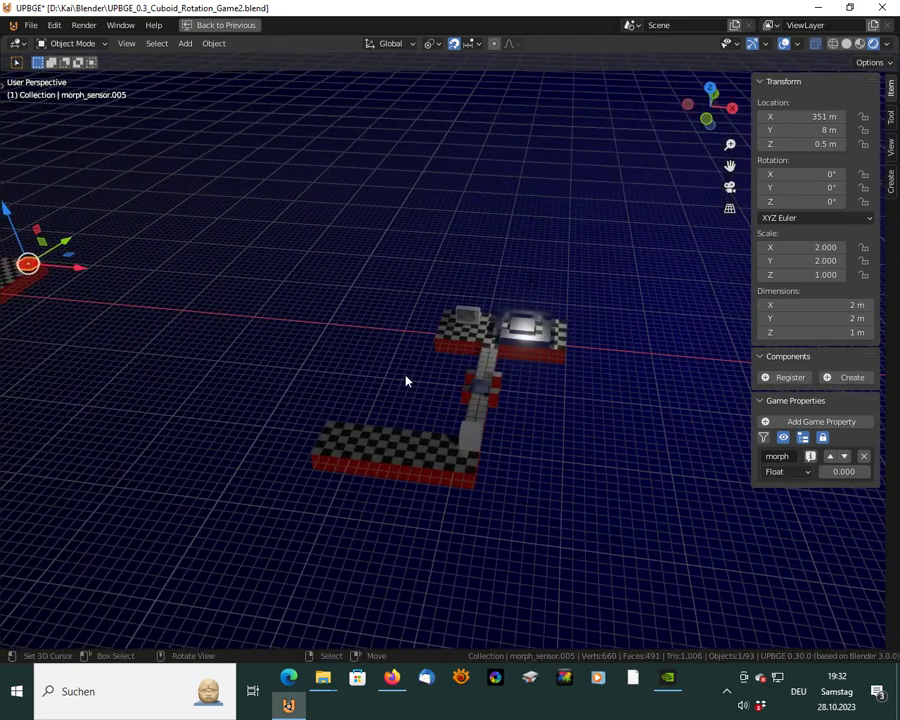
pyautogui.scroll(3, 406, 378)
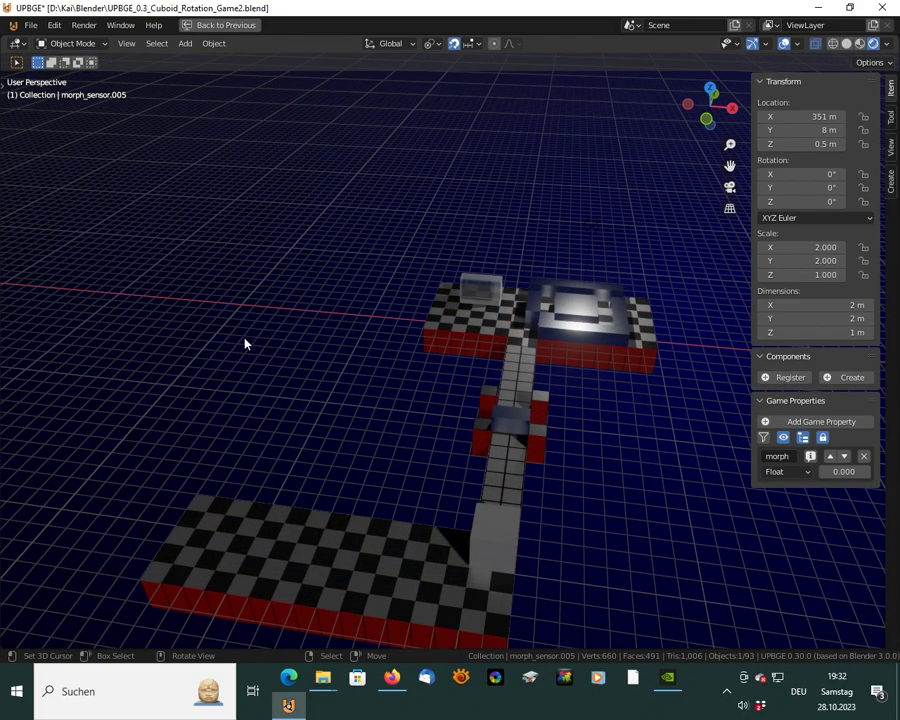
pyautogui.hotkey('shift', 'd')
pyautogui.hotkey('shift', 'z')
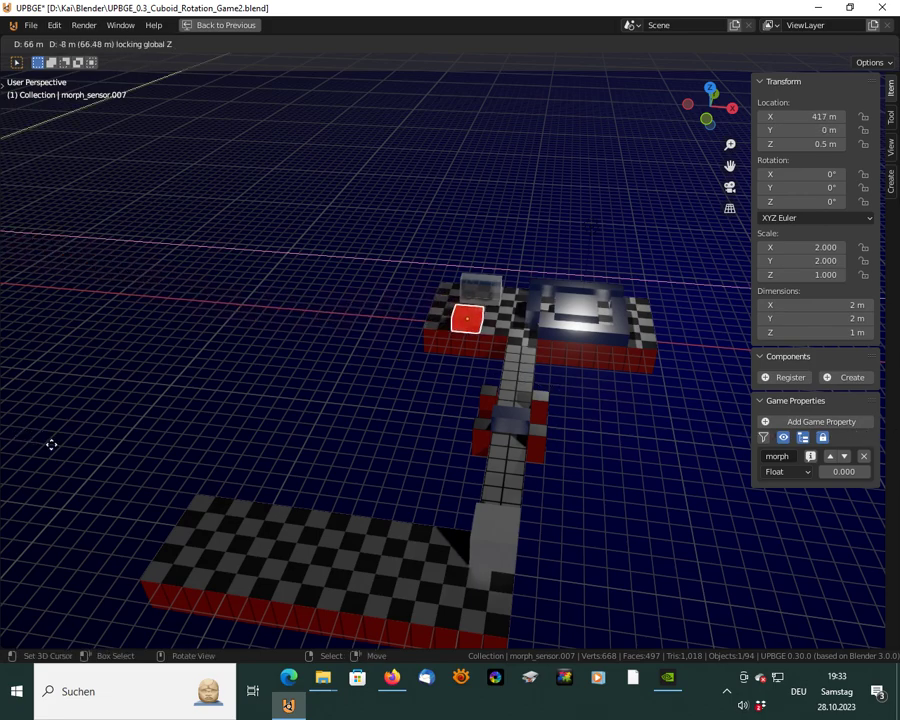
pyautogui.click(80, 451)
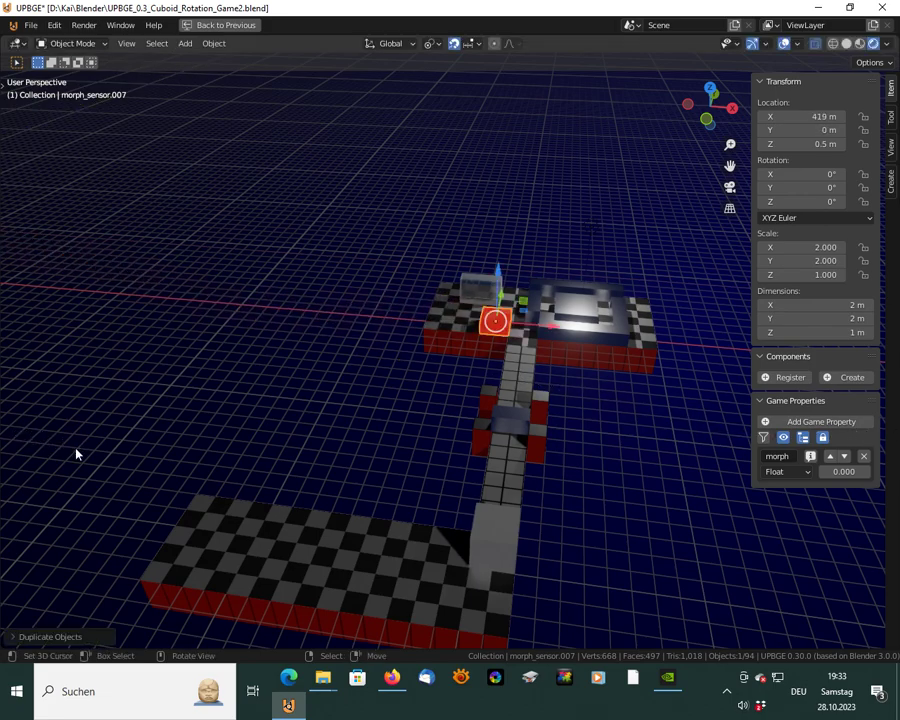
pyautogui.press('KP_Decimal')
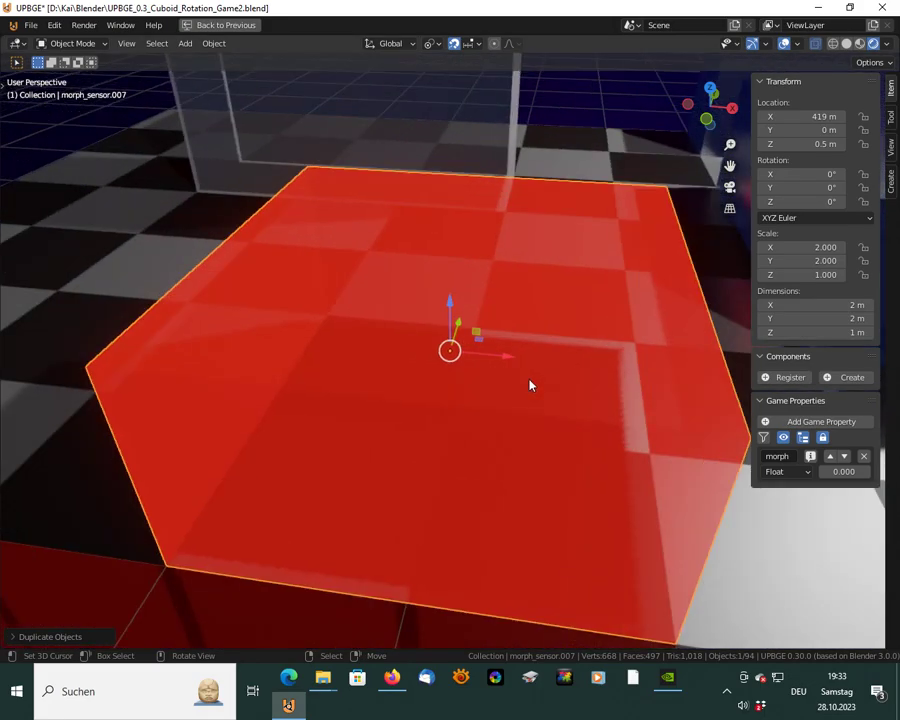
# Set the copied morph sensor's X and Y scale to 1
pyautogui.moveTo(528, 390); pyautogui.dragTo(465, 391, button='middle')
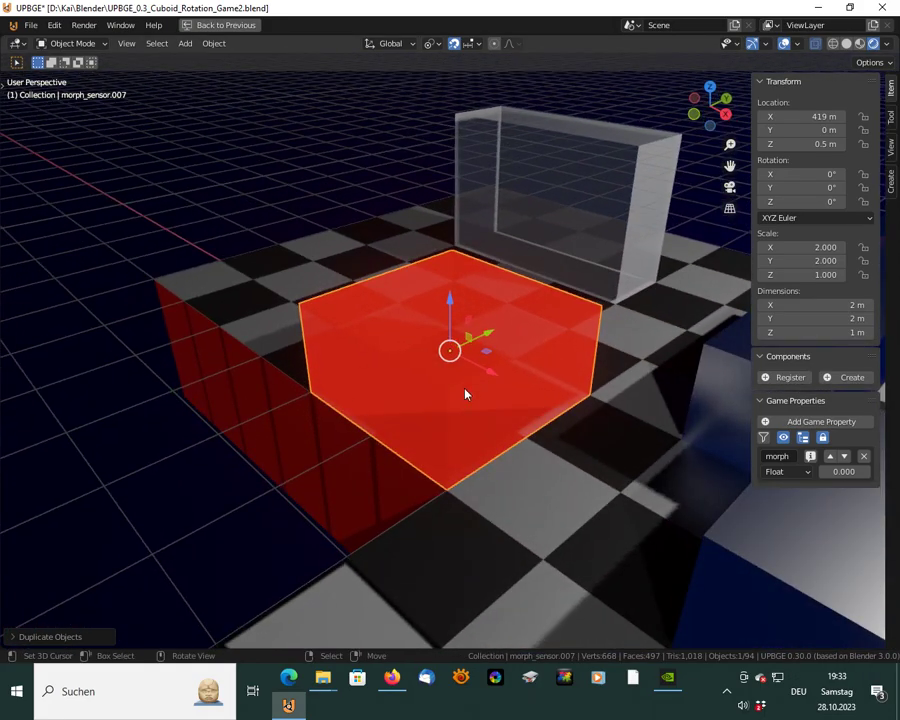
pyautogui.click(816, 247)
pyautogui.write('1')
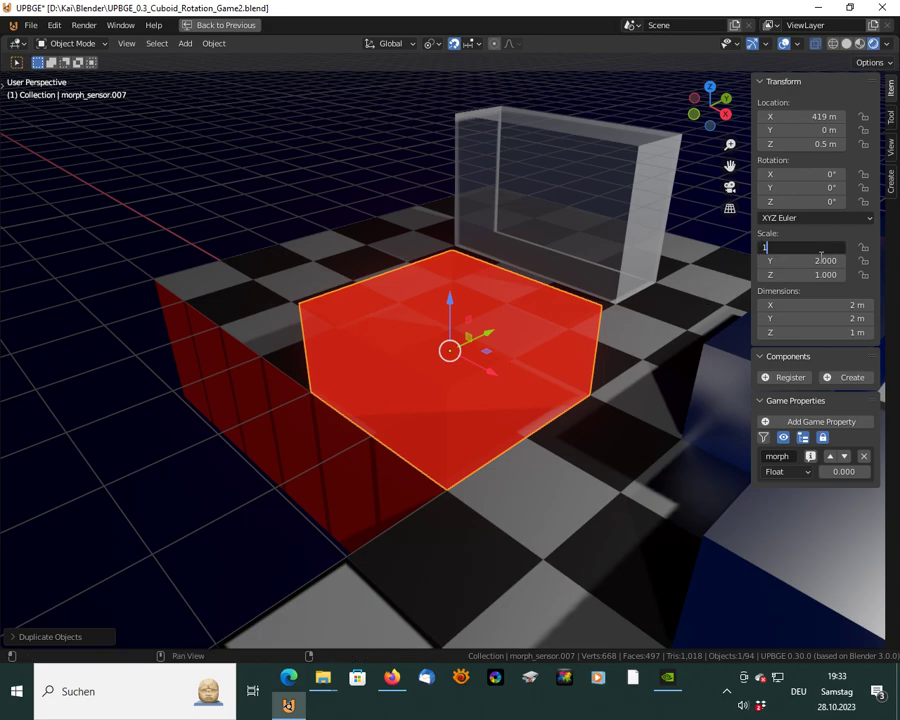
pyautogui.click(825, 260)
pyautogui.write('1')
pyautogui.press('Return')
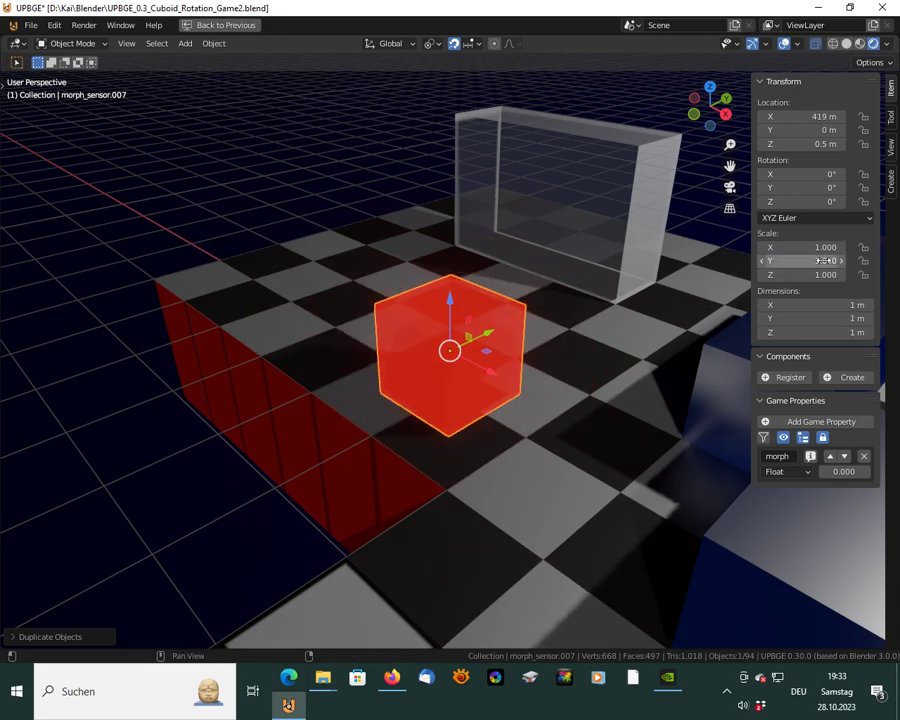
# Move the small morph sensor to the tile beside the bridge entrance, at X 420.5 m and Y -0.5 m
pyautogui.moveTo(493, 392); pyautogui.dragTo(390, 410, button='middle')
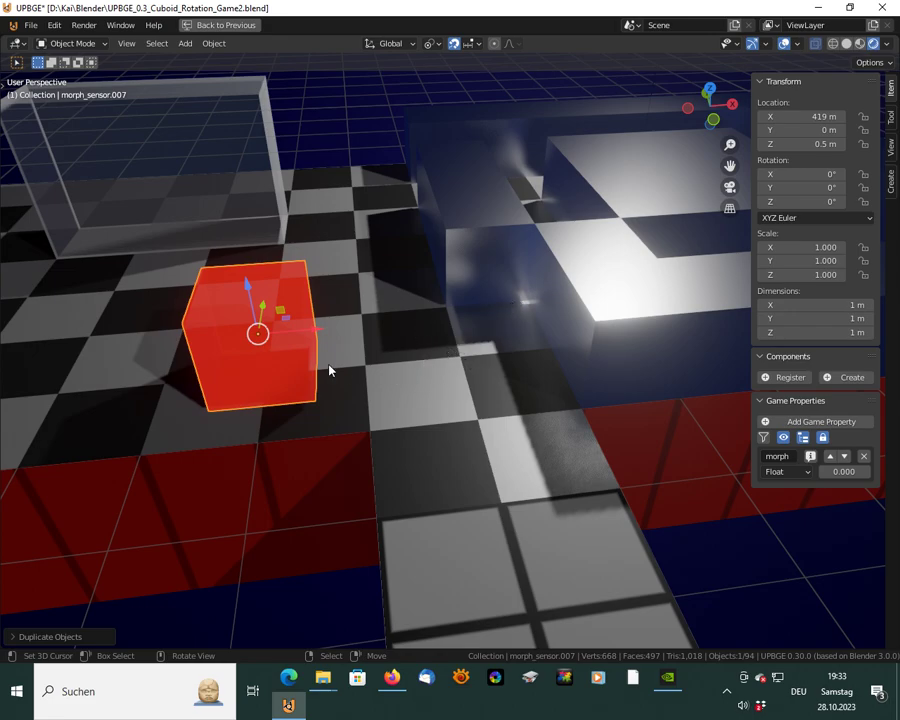
pyautogui.moveTo(358, 364); pyautogui.dragTo(348, 294, button='middle')
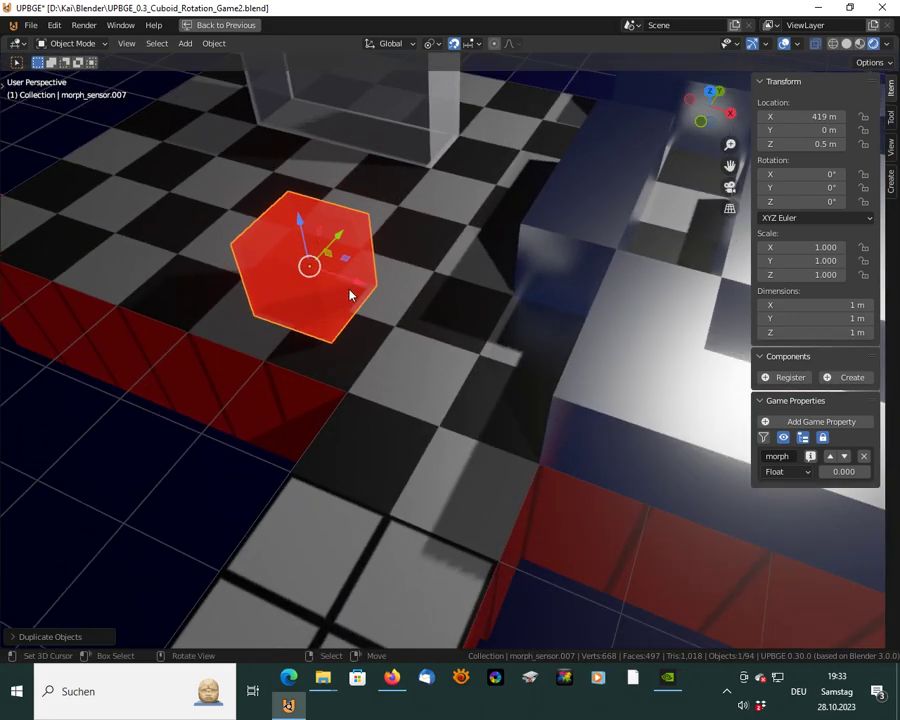
pyautogui.press('g')
pyautogui.press('x')
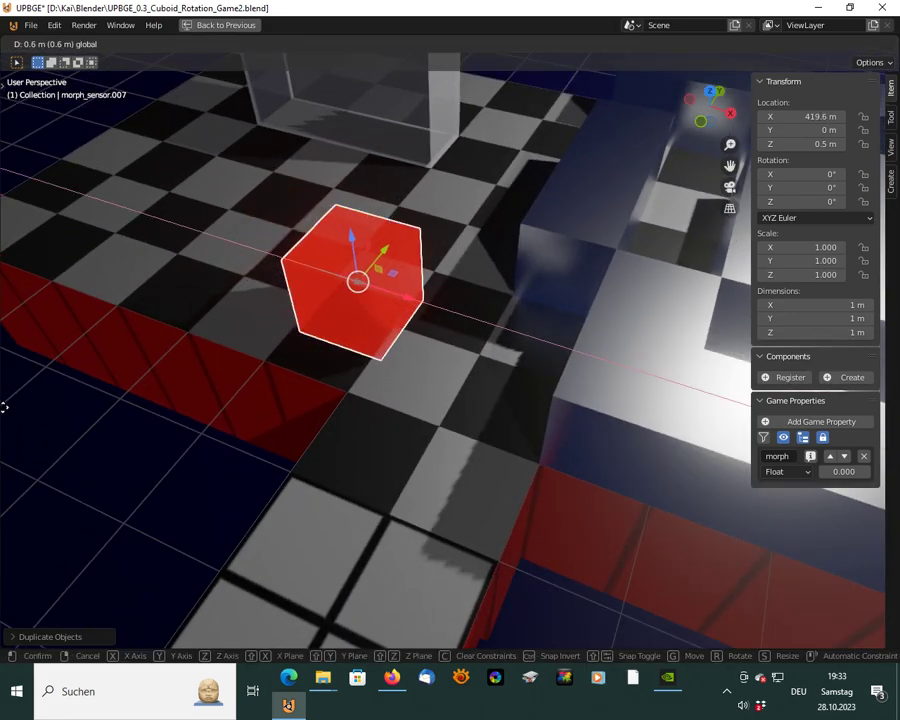
pyautogui.click(776, 538)
pyautogui.moveTo(470, 428); pyautogui.dragTo(446, 396, button='middle')
pyautogui.keyDown('shift'); pyautogui.moveTo(540, 328); pyautogui.dragTo(44, 316); pyautogui.keyUp('shift')
pyautogui.moveTo(100, 398); pyautogui.dragTo(311, 390, button='middle')
pyautogui.scroll(-7, 318, 386)
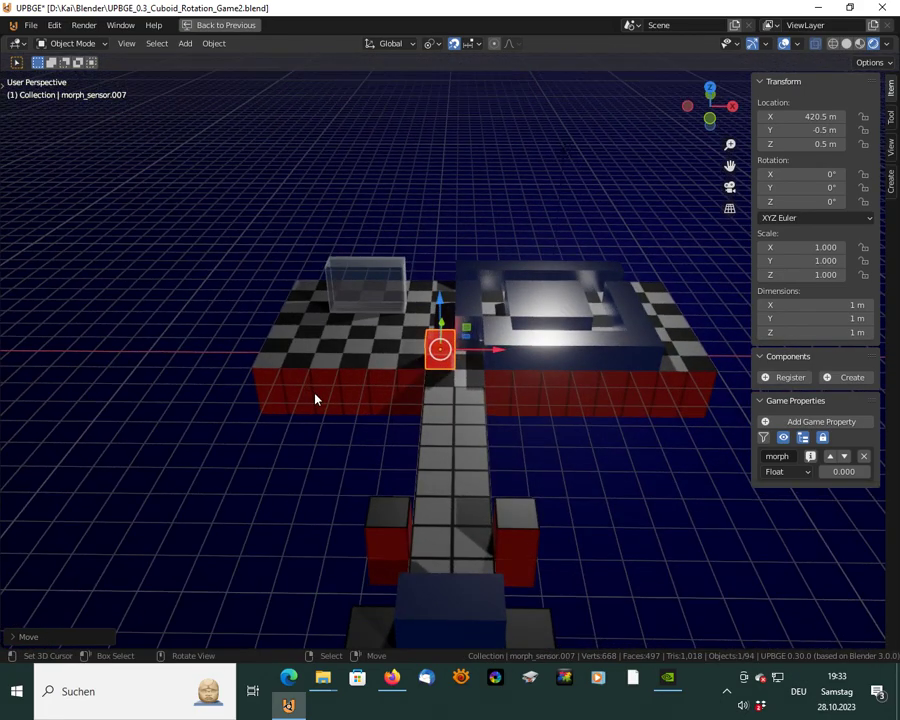
# Start the game from the camera view and roll the cube from the morph sensor into the corridor between the obstacle blocks
pyautogui.press('KP_0')
pyautogui.press('p')
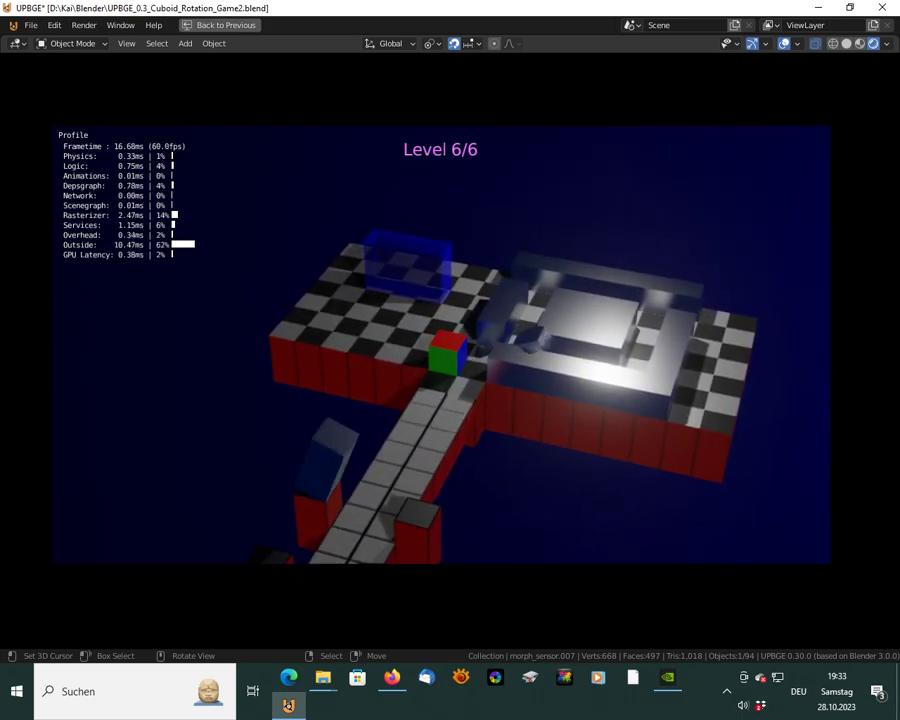
pyautogui.press('Right')
pyautogui.press('Up')
pyautogui.press('Right')
pyautogui.press('Right')
pyautogui.press('Right')
pyautogui.press('Right')
pyautogui.press('Right')
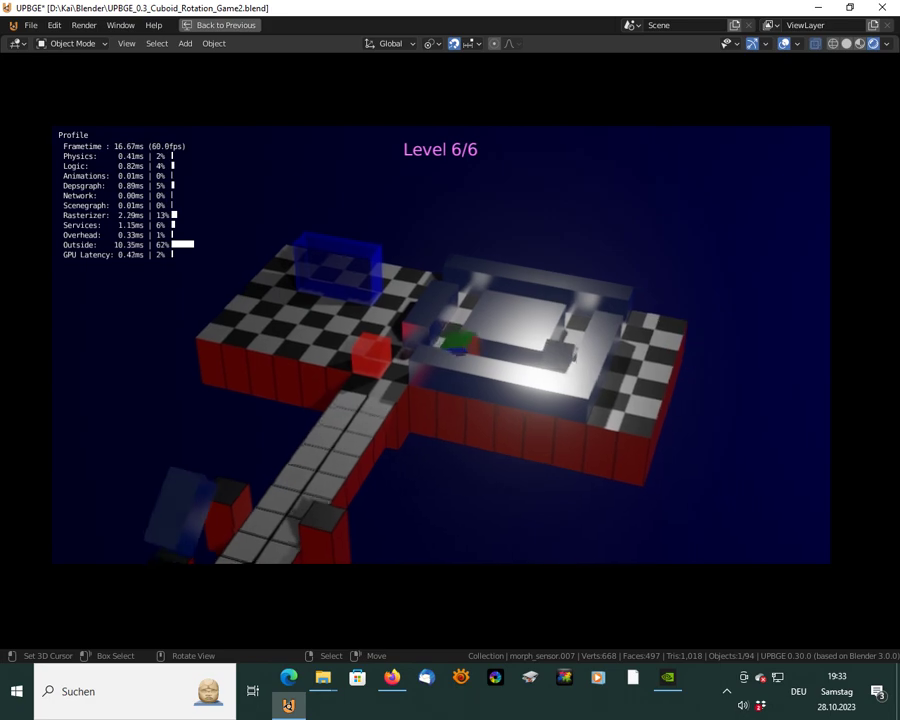
# Playtest the rest of the corridor, rolling the cube around the center block and out onto the platform's outer tiles, and end the game
pyautogui.press('Up')
pyautogui.press('Up')
pyautogui.press('Up')
pyautogui.press('Up')
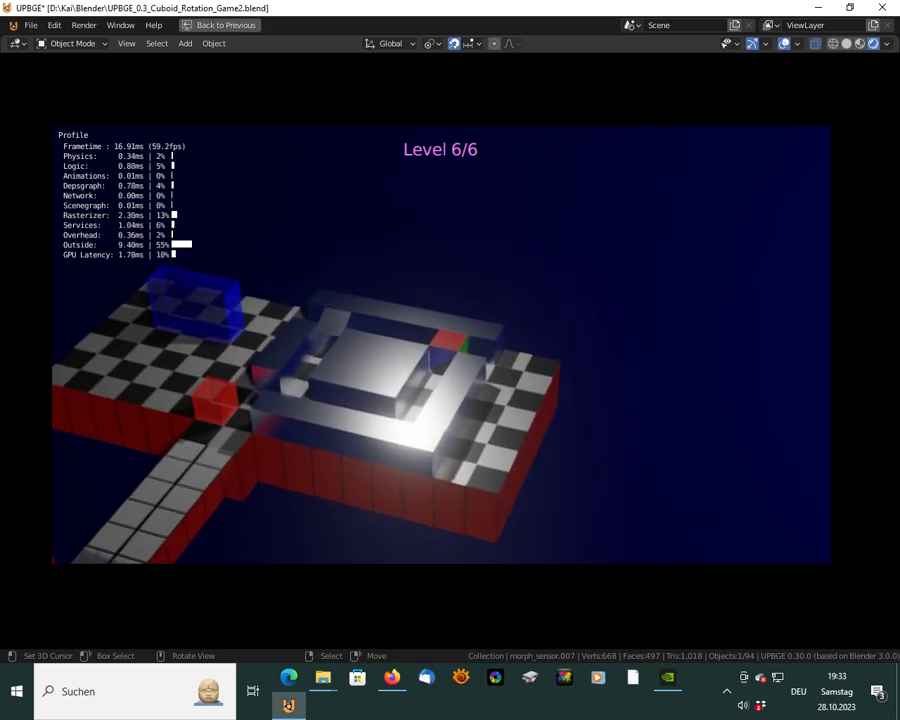
pyautogui.press('Left')
pyautogui.press('Left')
pyautogui.press('Right')
pyautogui.press('Right')
pyautogui.press('Right')
pyautogui.press('Right')
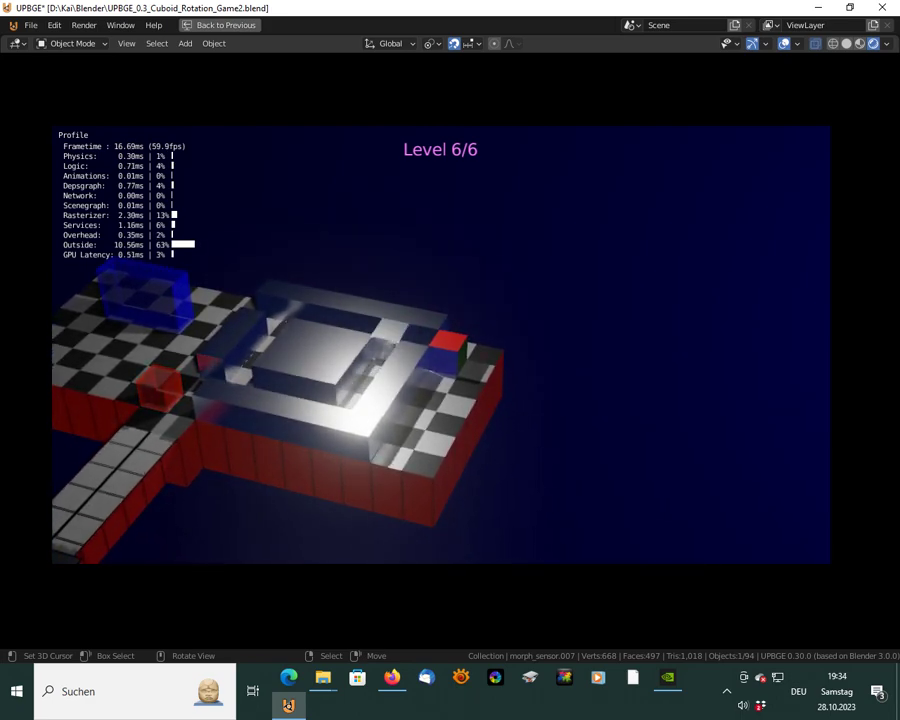
pyautogui.press('Escape')
# Duplicate the small one-metre moving block in the corridor along X to X 426.5 m, keeping Y and Z at 0.5 m
pyautogui.moveTo(333, 441); pyautogui.dragTo(438, 452, button='middle')
pyautogui.scroll(3, 437, 455)
pyautogui.press('KP_Decimal')
pyautogui.scroll(-8, 452, 442)
pyautogui.moveTo(537, 408); pyautogui.dragTo(395, 356, button='middle')
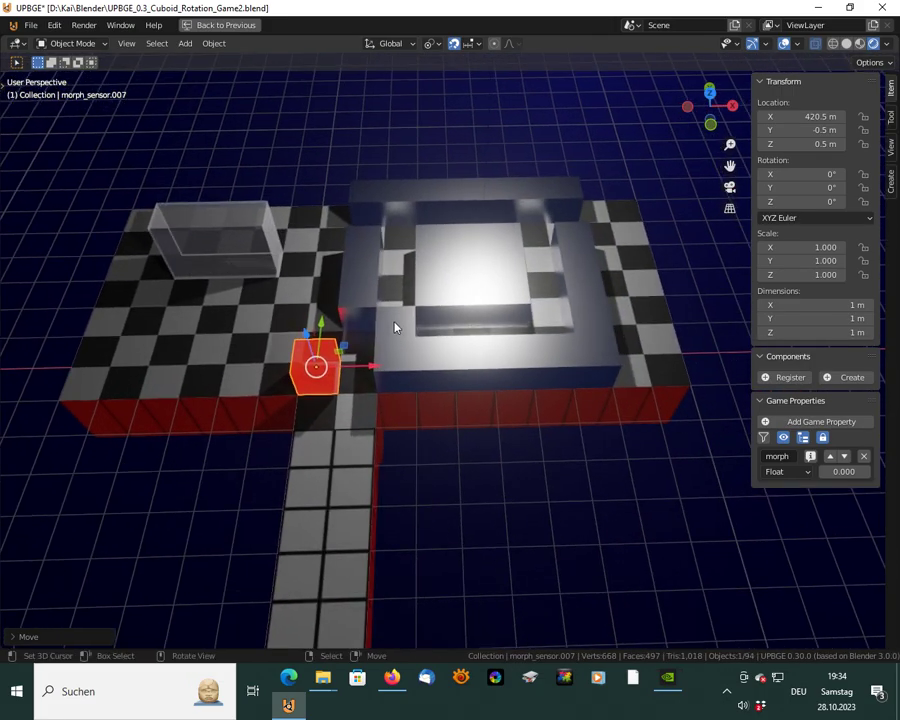
pyautogui.click(395, 328)
pyautogui.moveTo(423, 400); pyautogui.dragTo(361, 401, button='middle')
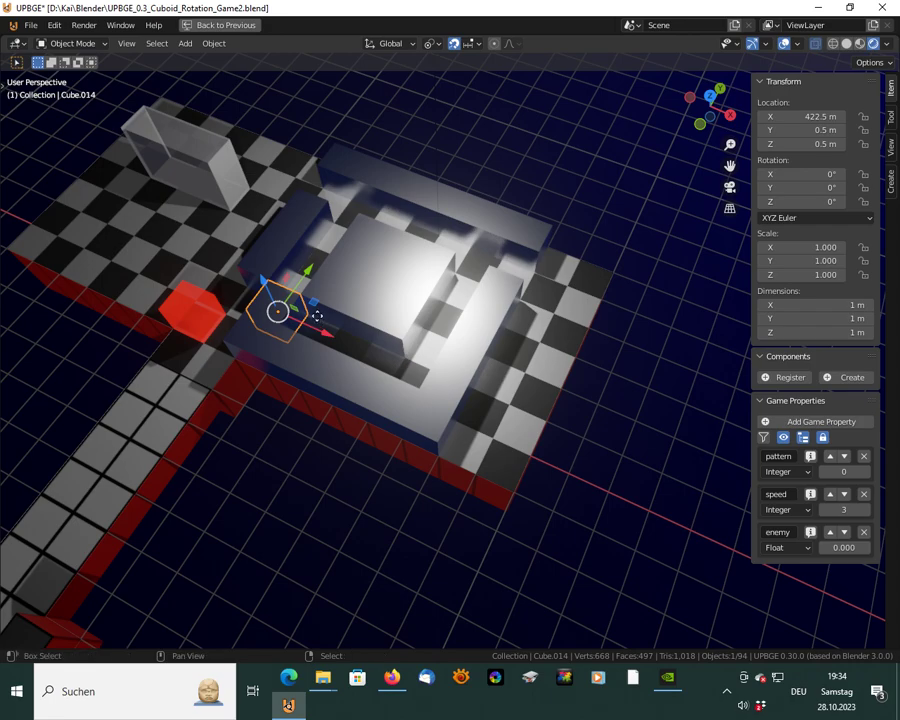
pyautogui.hotkey('shift', 'd')
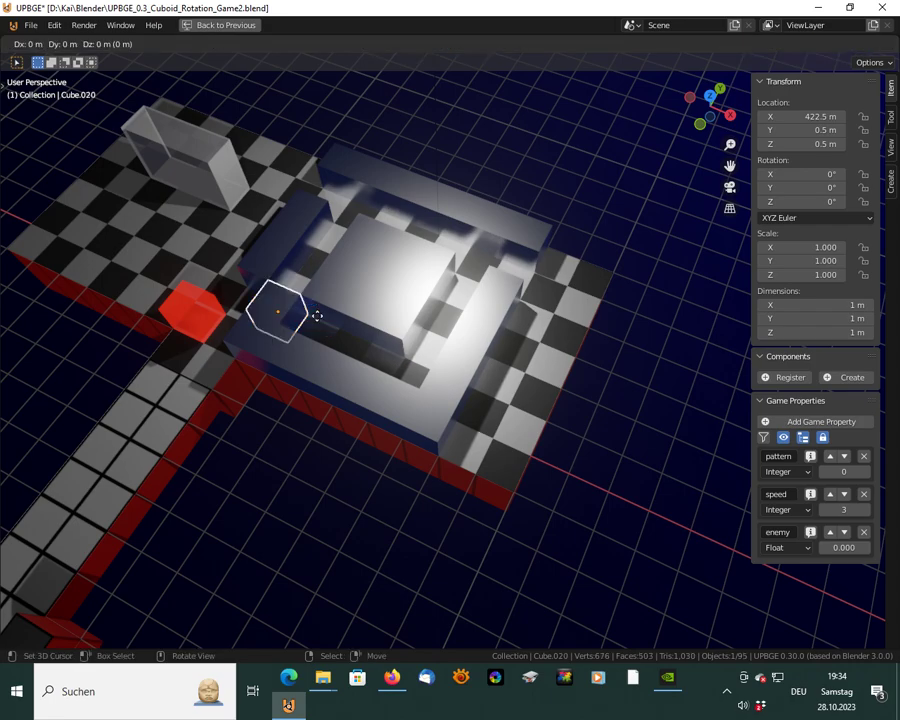
pyautogui.click(431, 343)
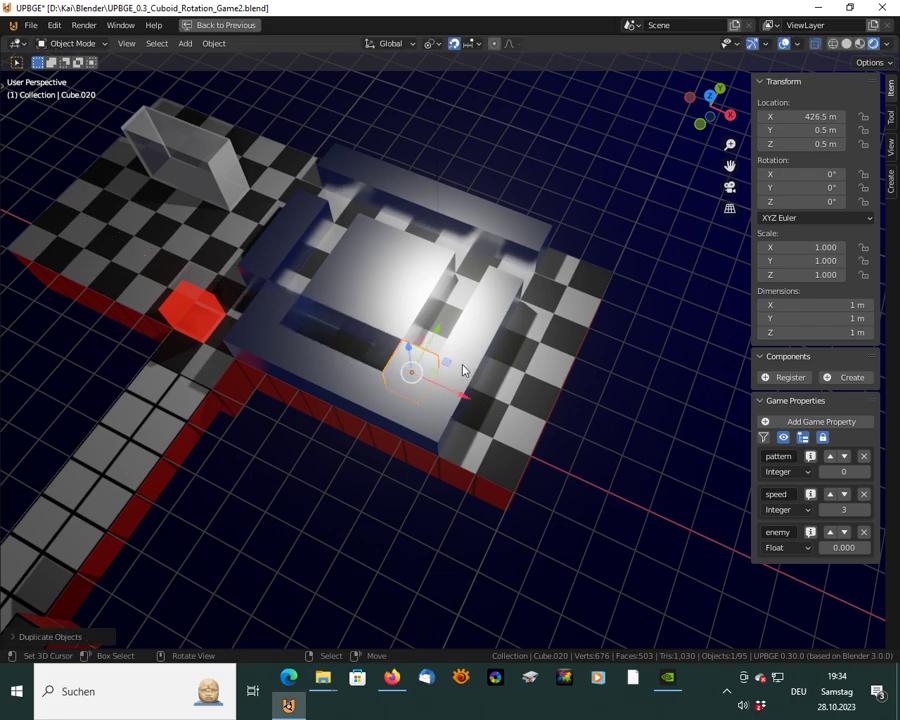
# Move the duplicated one-metre block along Y to 4.5 m and run the game briefly to check the two moving blocks
pyautogui.moveTo(436, 336); pyautogui.dragTo(509, 233)
pyautogui.moveTo(408, 317); pyautogui.dragTo(447, 290, button='middle')
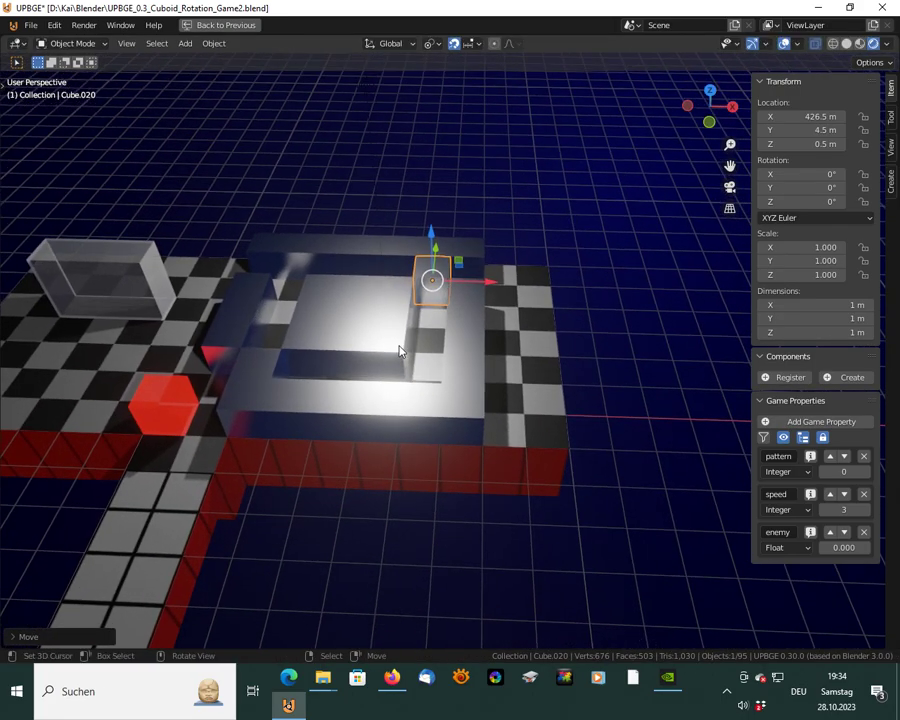
pyautogui.press('p')
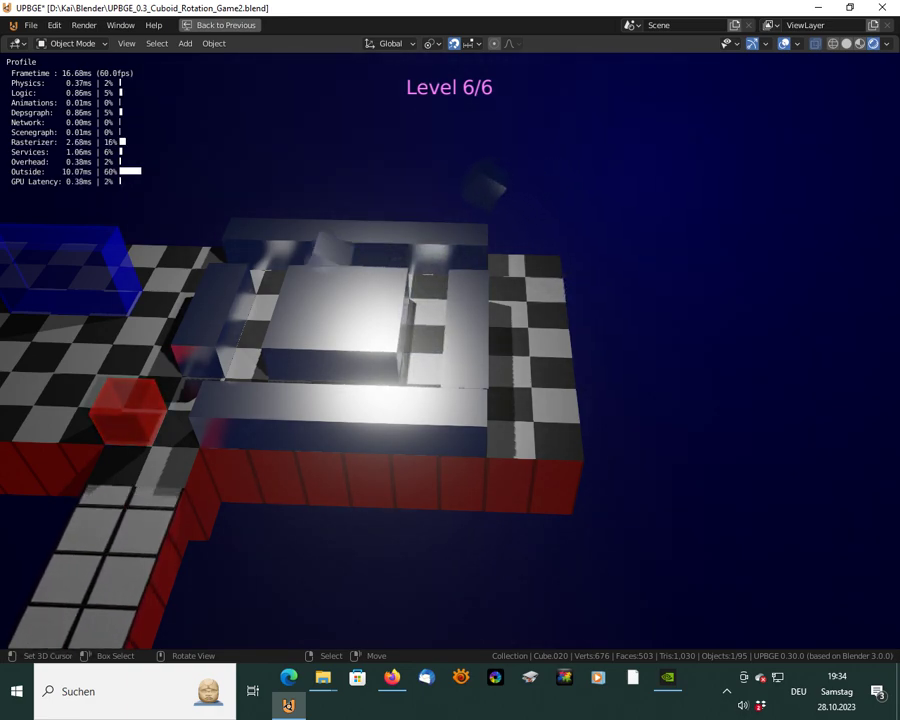
pyautogui.press('Escape')
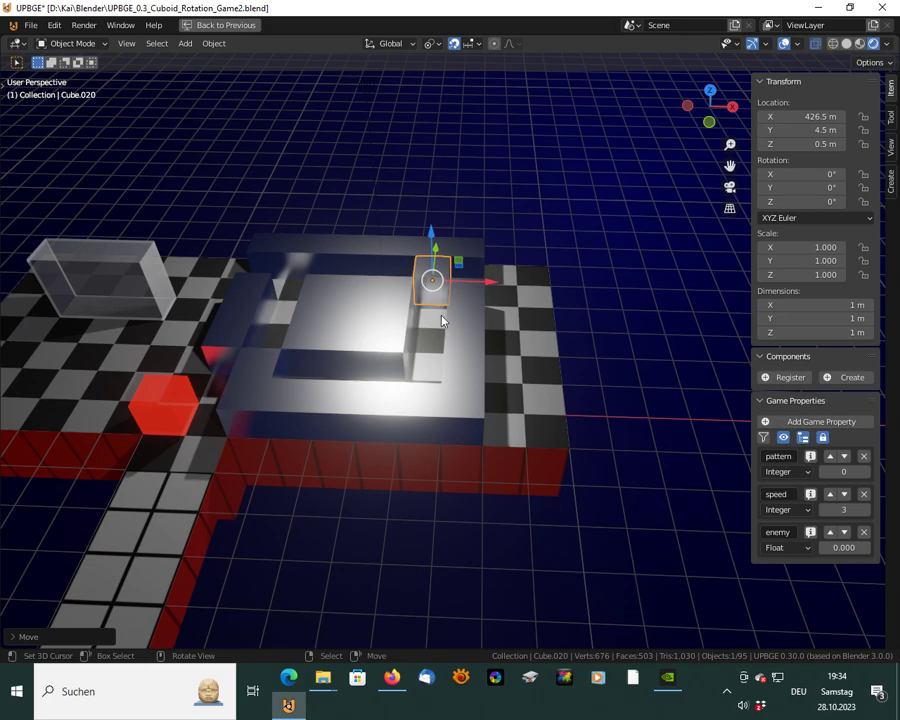
# Review the movement patterns in moving_obstacle.py and add an Integer game property named step to the duplicated block
pyautogui.hotkey('ctrl', 'space')
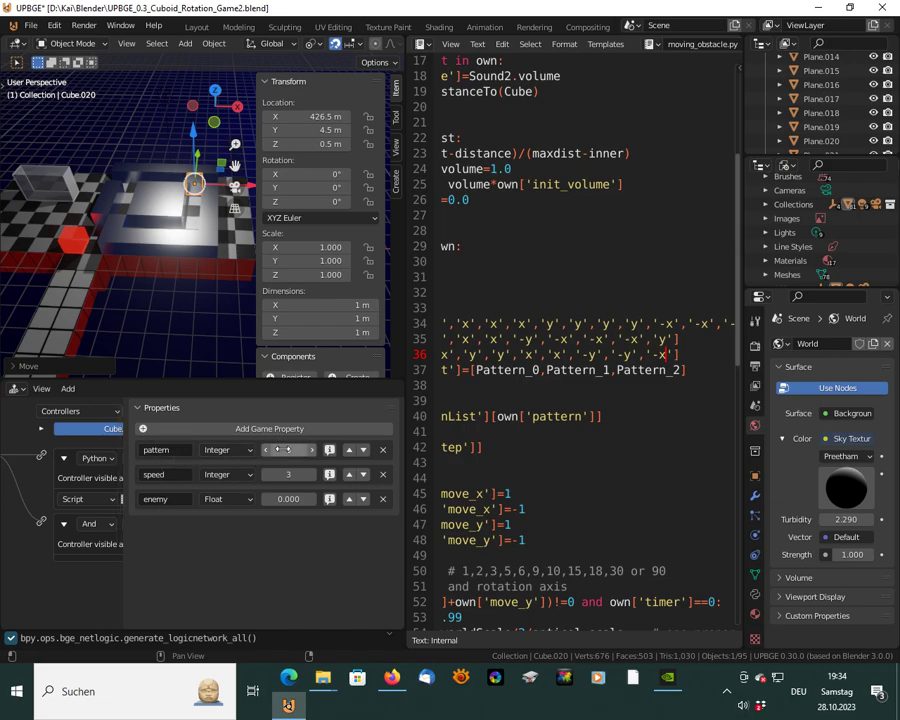
pyautogui.hotkey('ctrl', 'space')
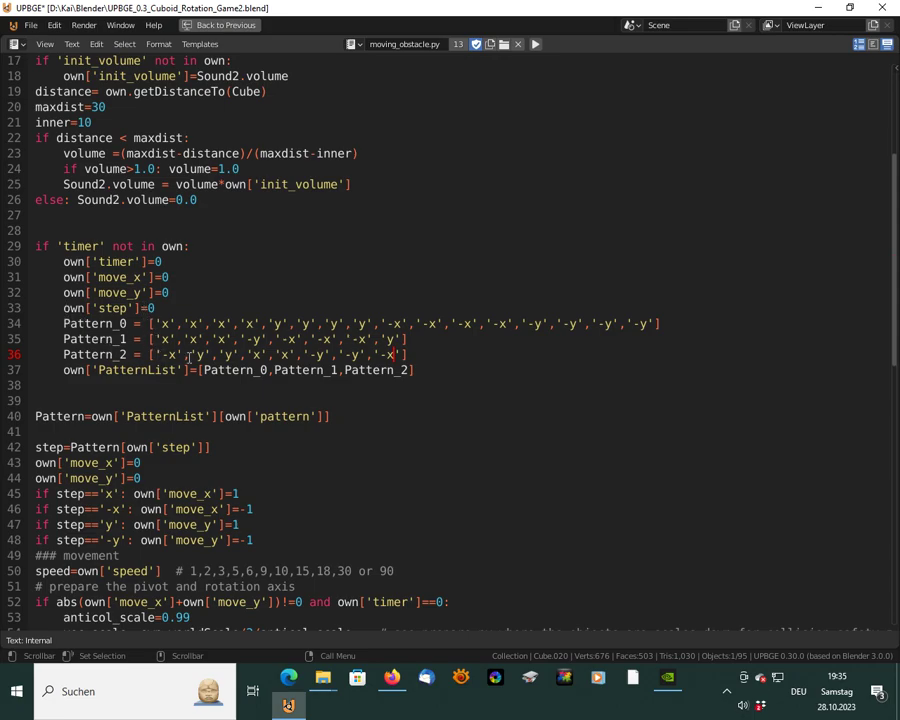
pyautogui.hotkey('ctrl', 'space')
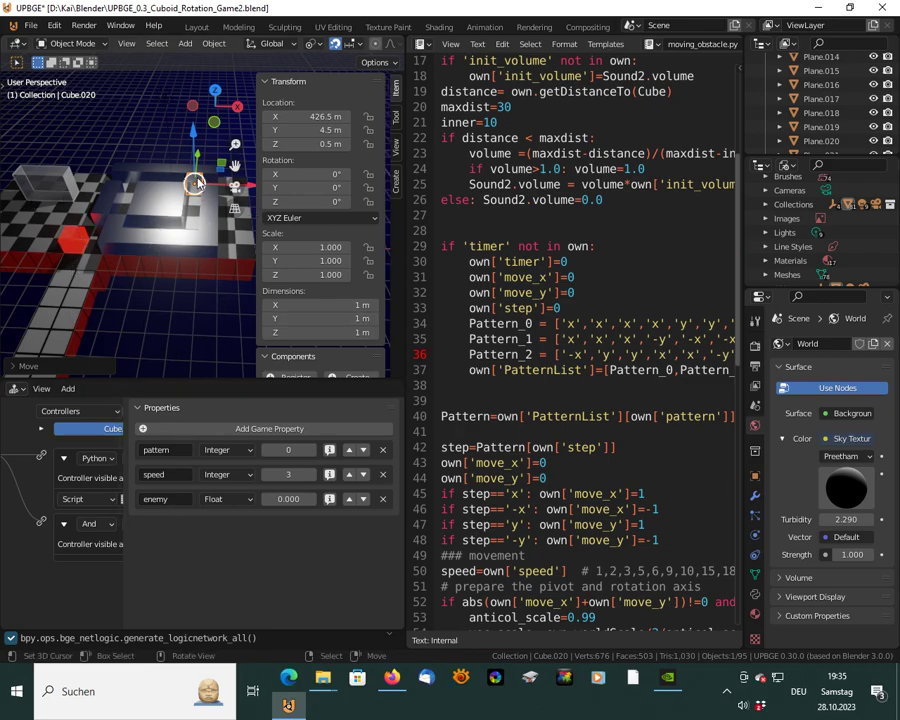
pyautogui.click(262, 429)
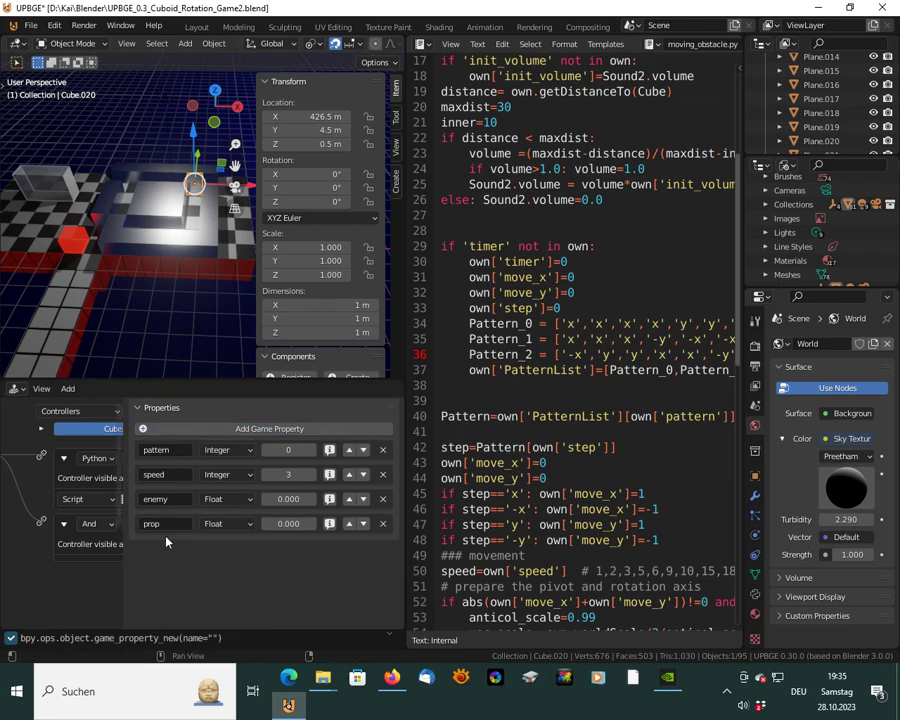
pyautogui.write('step')
pyautogui.press('Return')
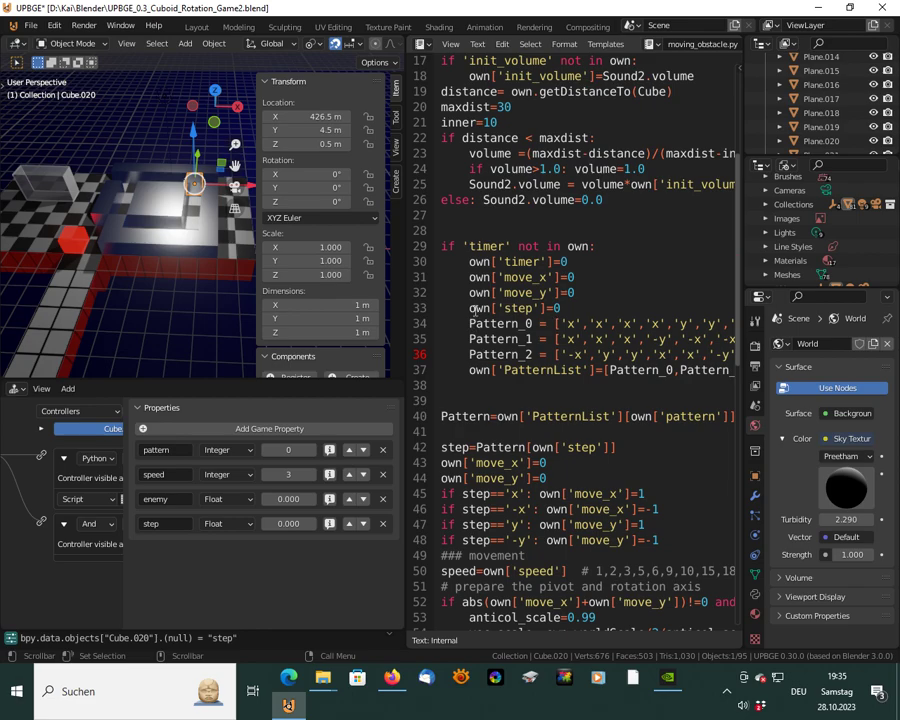
pyautogui.click(251, 528)
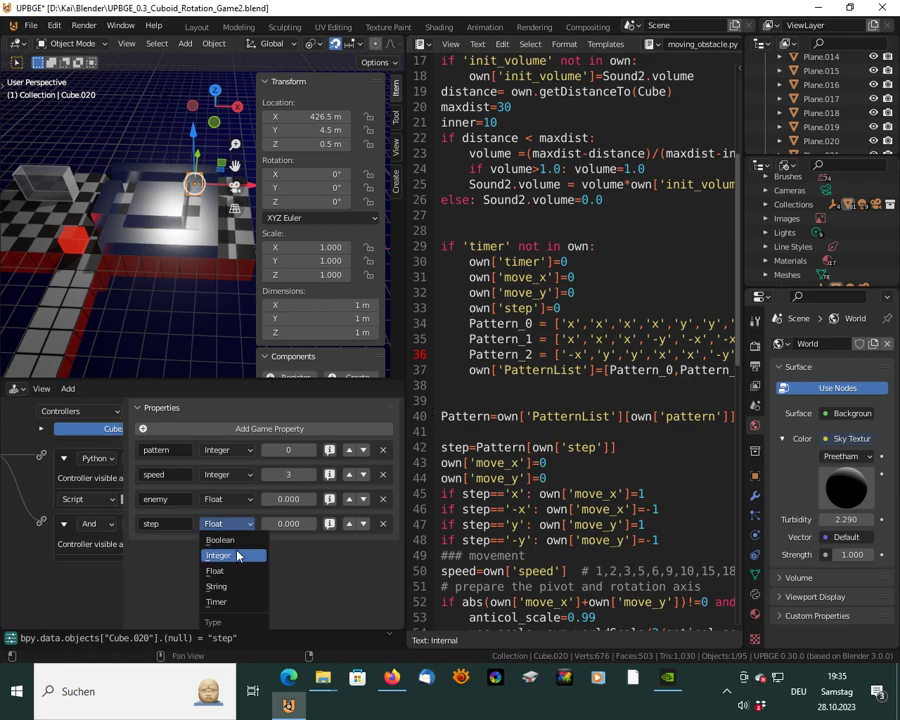
pyautogui.click(237, 554)
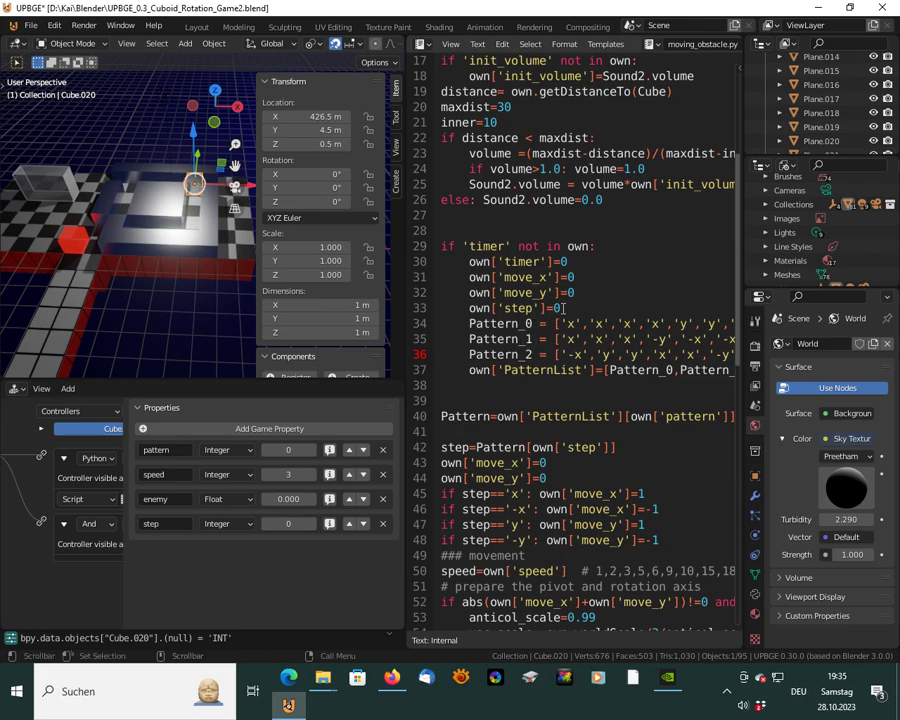
# Prefix the own['step']=0 line in moving_obstacle.py with the condition "if 'step' is in own:"
pyautogui.click(470, 310)
pyautogui.write('if')
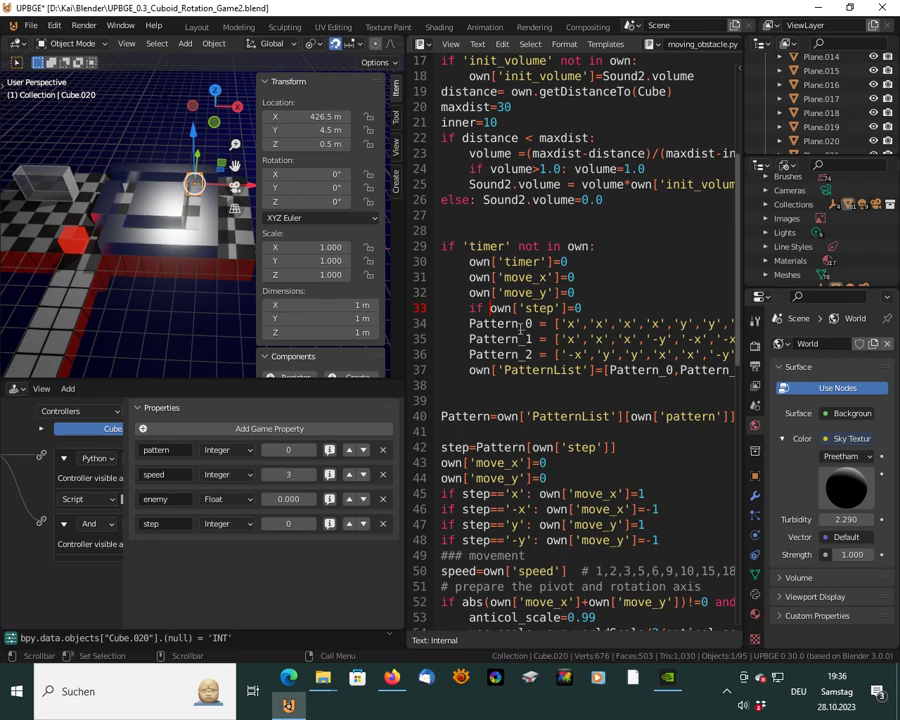
pyautogui.write('ste')
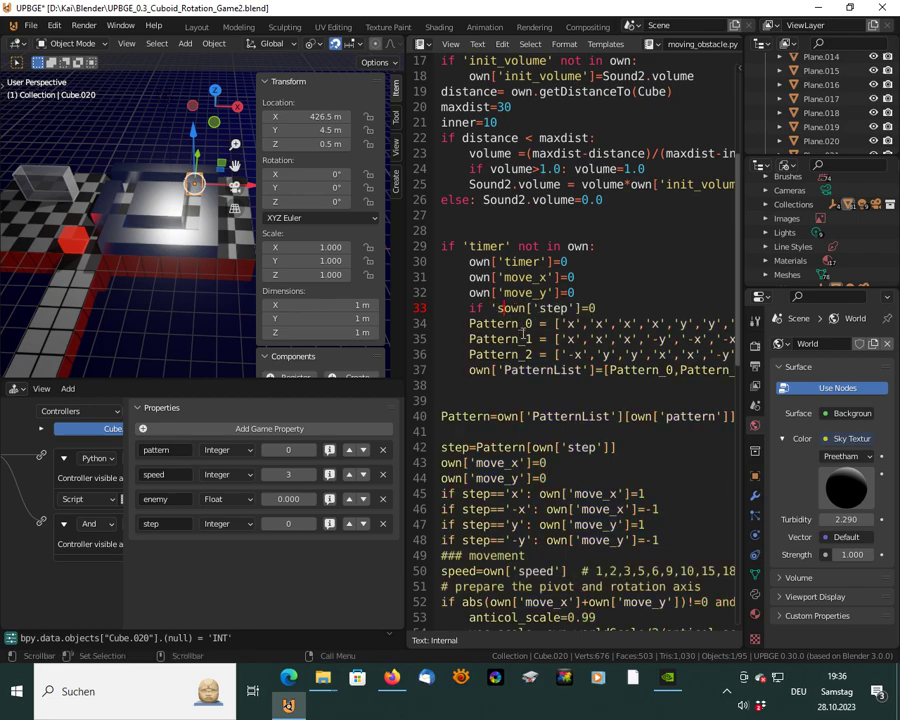
pyautogui.write("p' ")
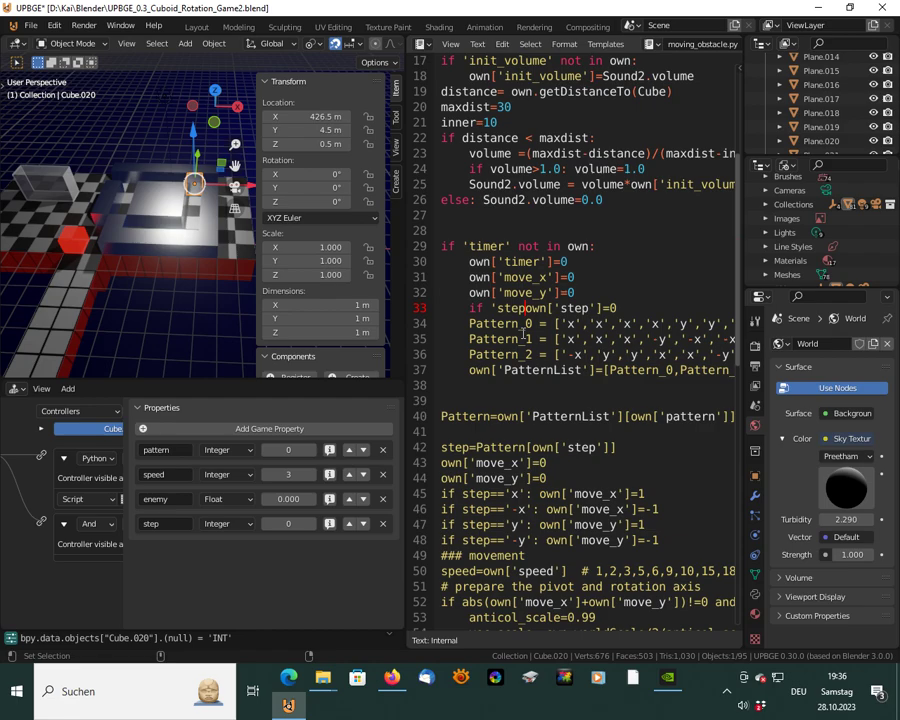
pyautogui.write('is in ')
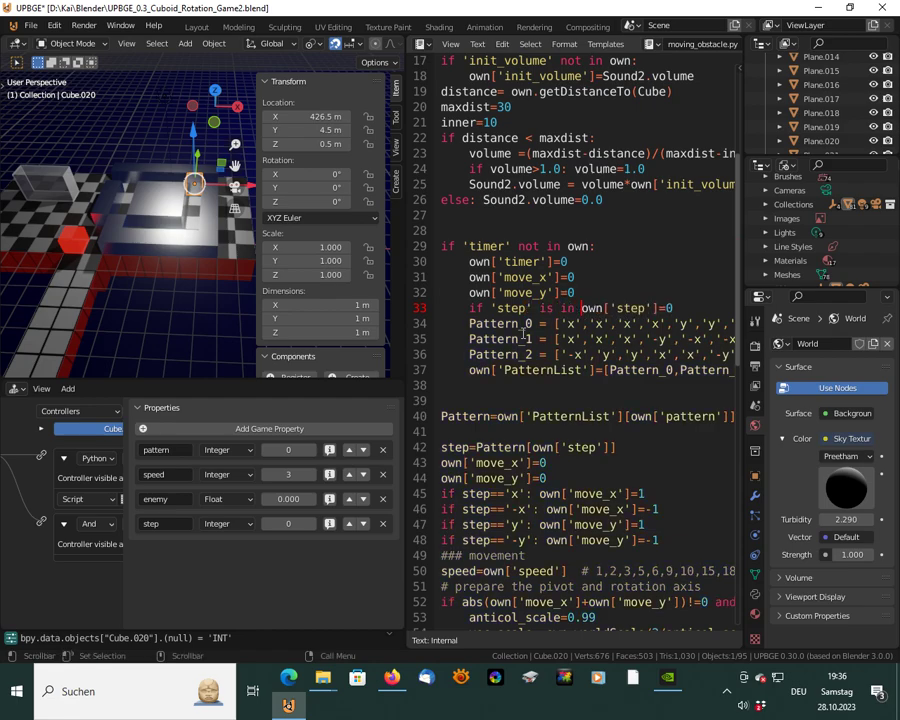
pyautogui.write('own')
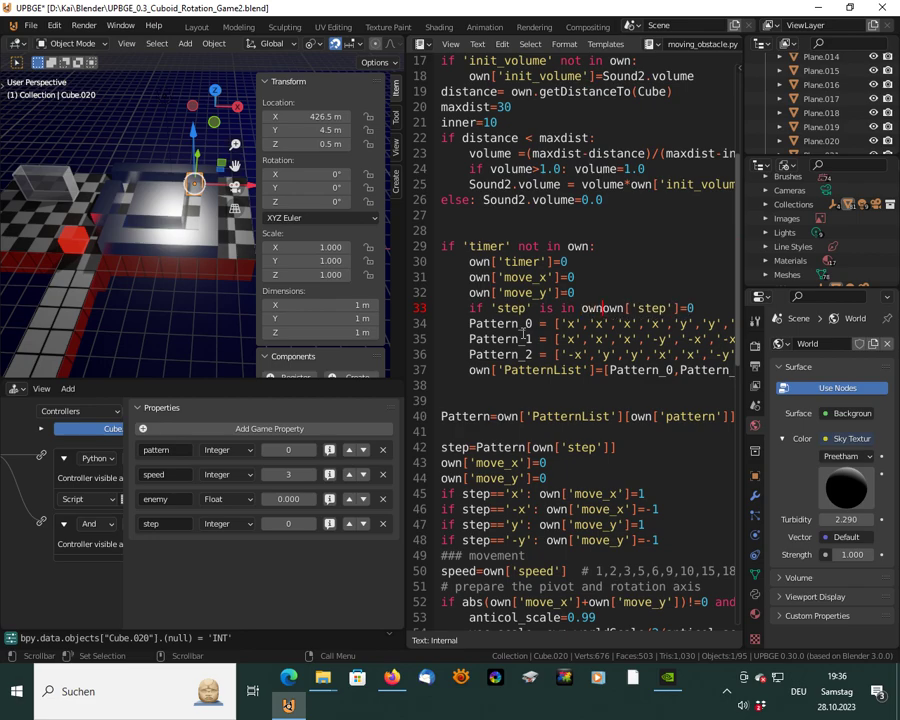
pyautogui.write(':')
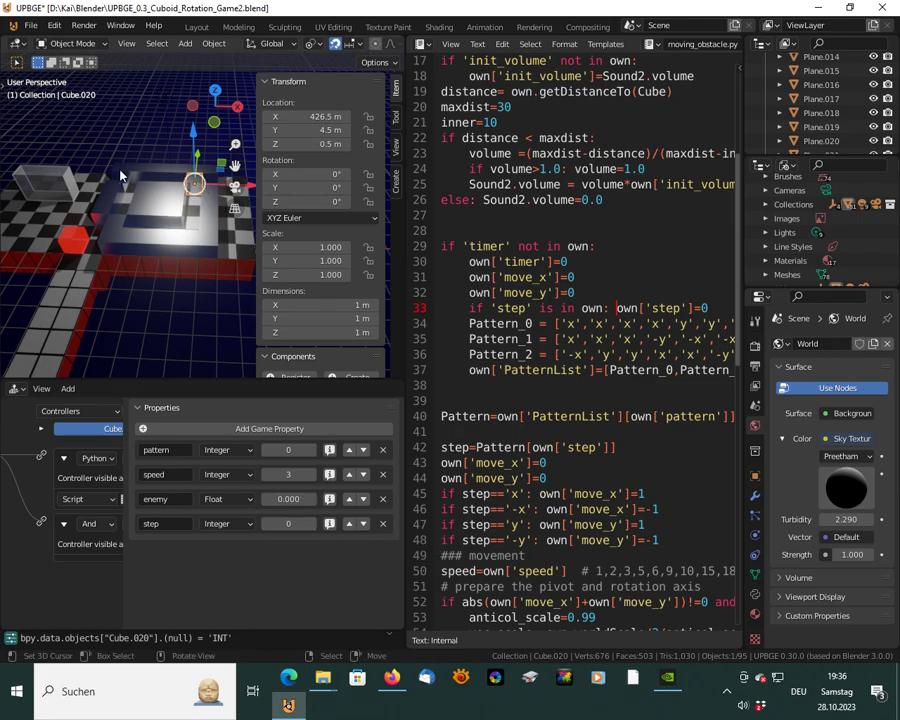
# Set the duplicated block's step property to 7 and test its movement with a short game run
pyautogui.scroll(-3, 574, 332)
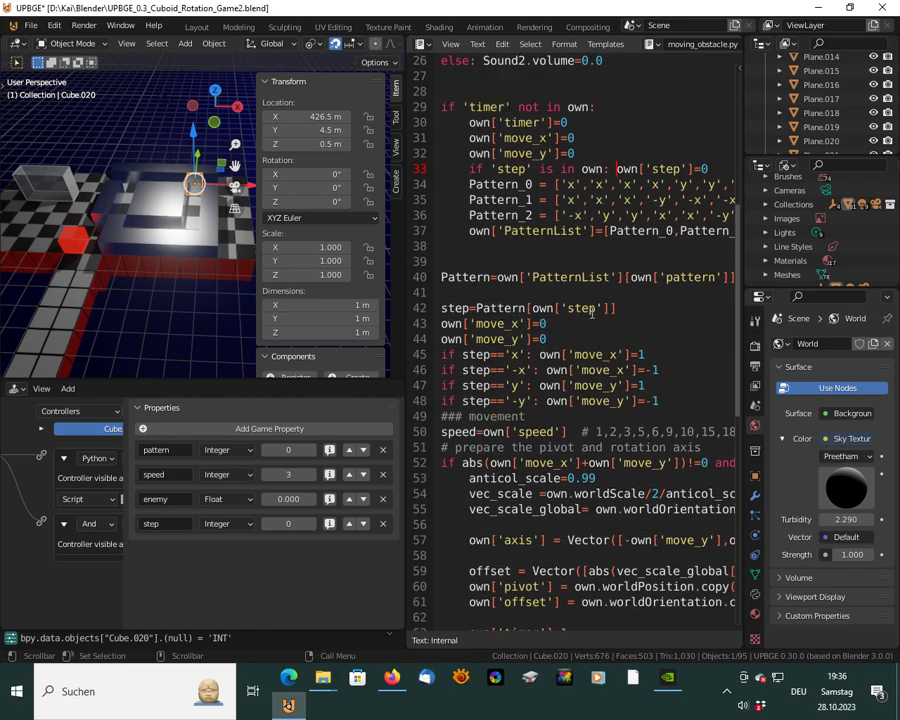
pyautogui.scroll(2, 600, 314)
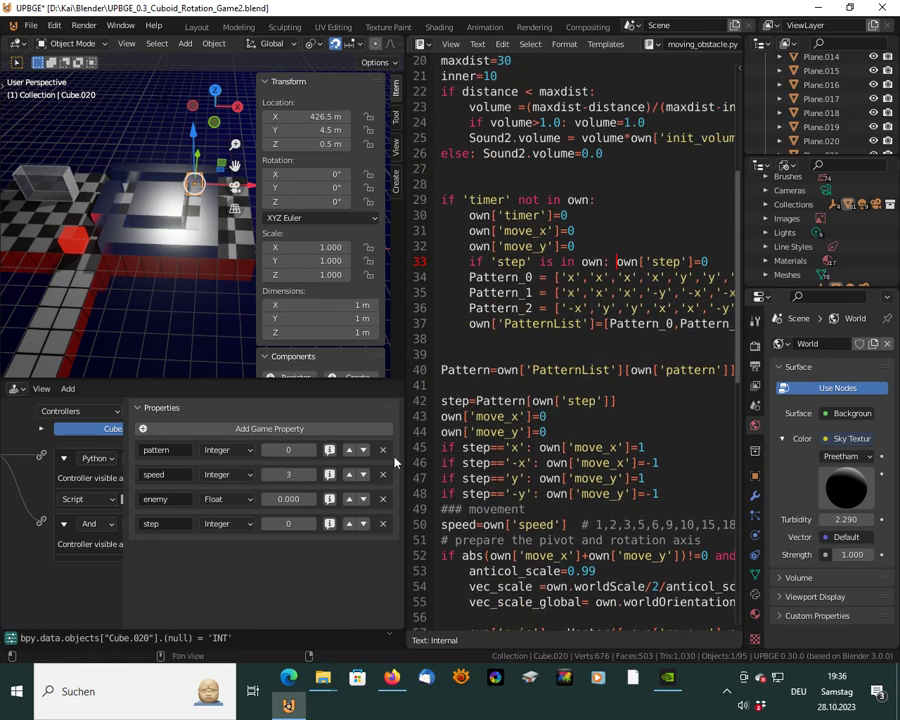
pyautogui.click(289, 530)
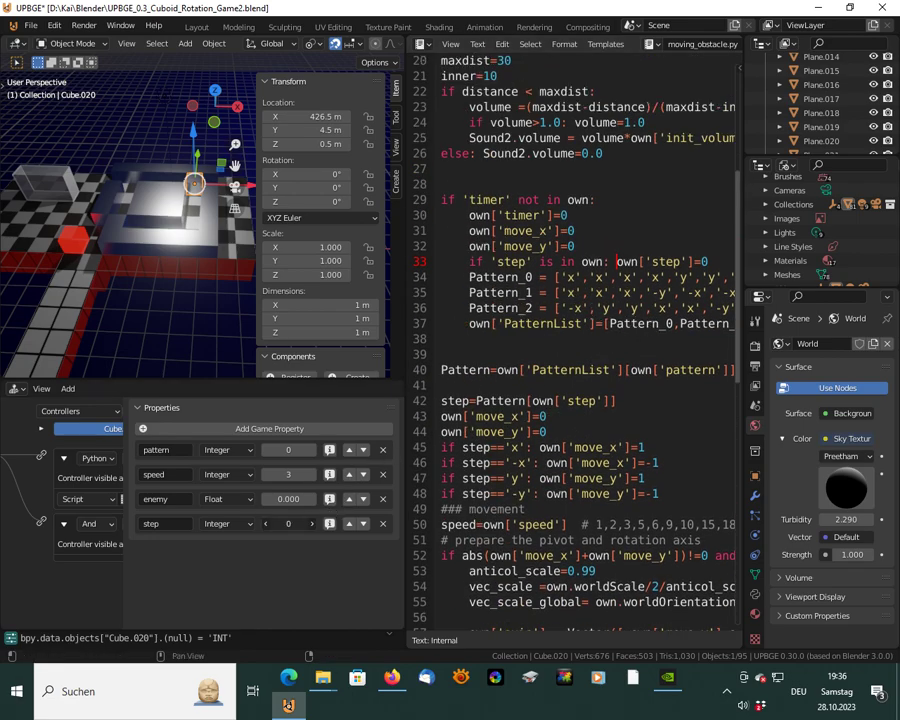
pyautogui.press('Return')
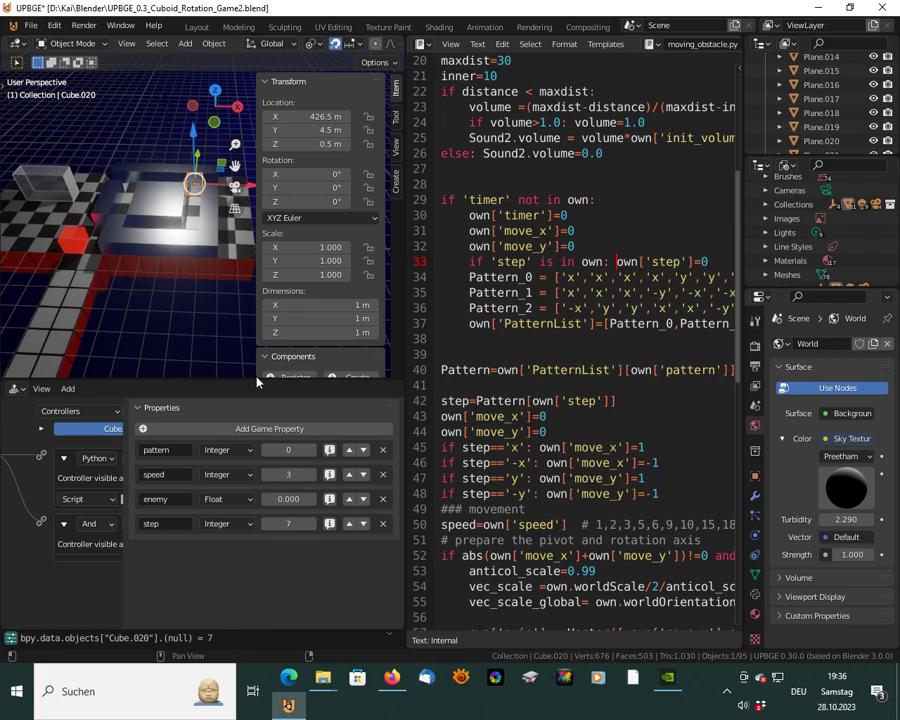
pyautogui.press('p')
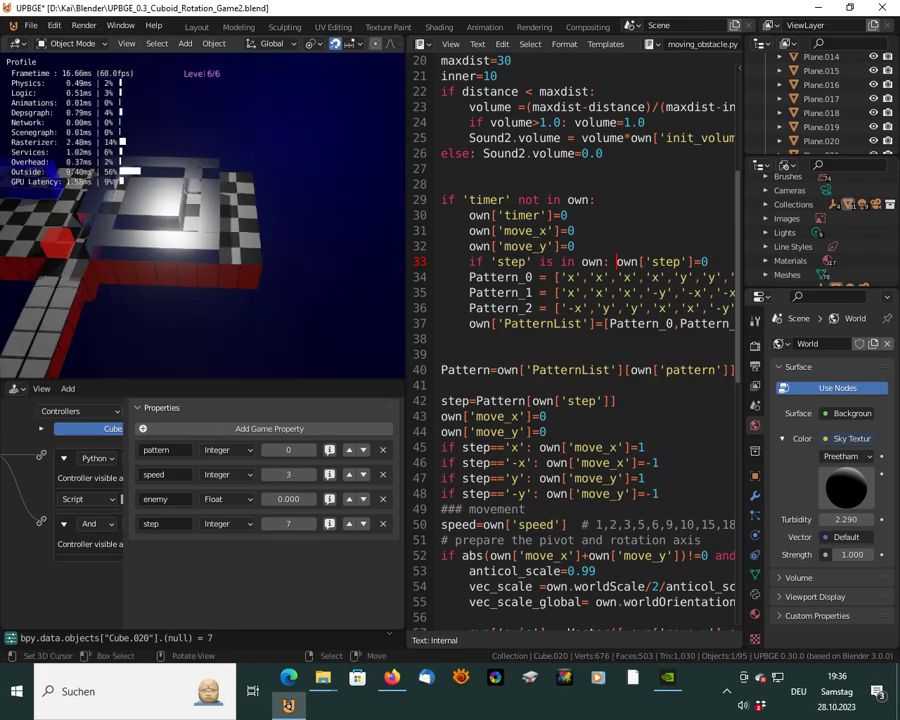
pyautogui.press('Escape')
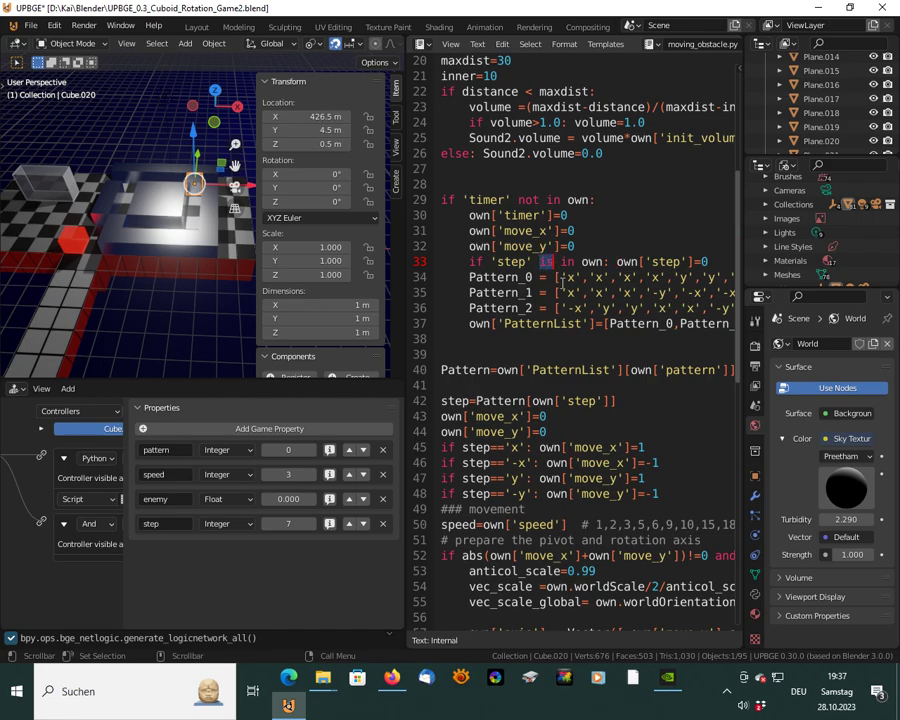
# Correct the condition on line 33 to "if 'step' not in own:" and test the game again
pyautogui.write('not')
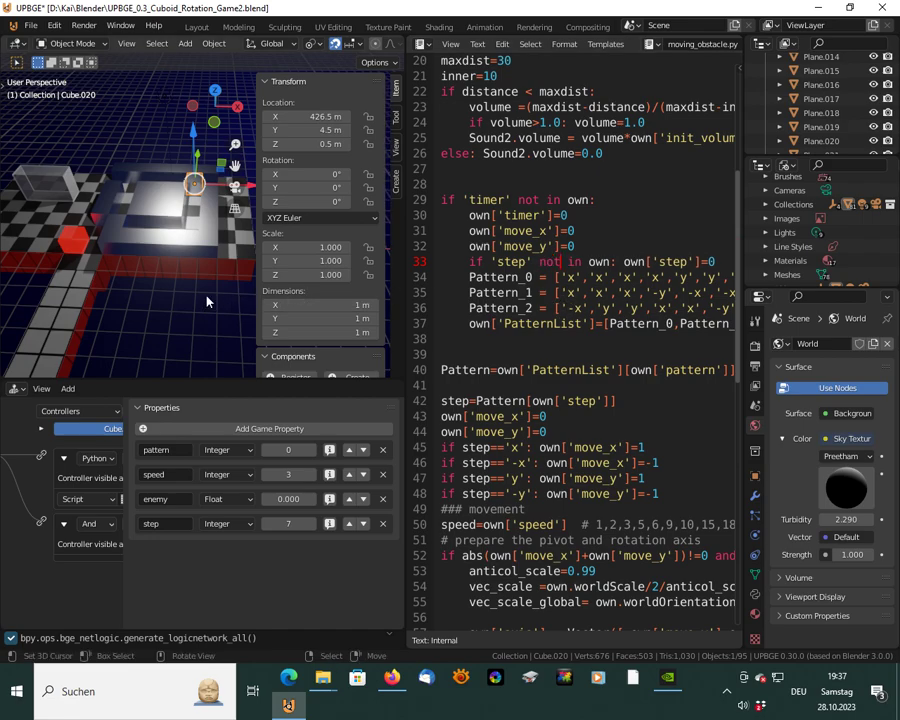
pyautogui.write('p')
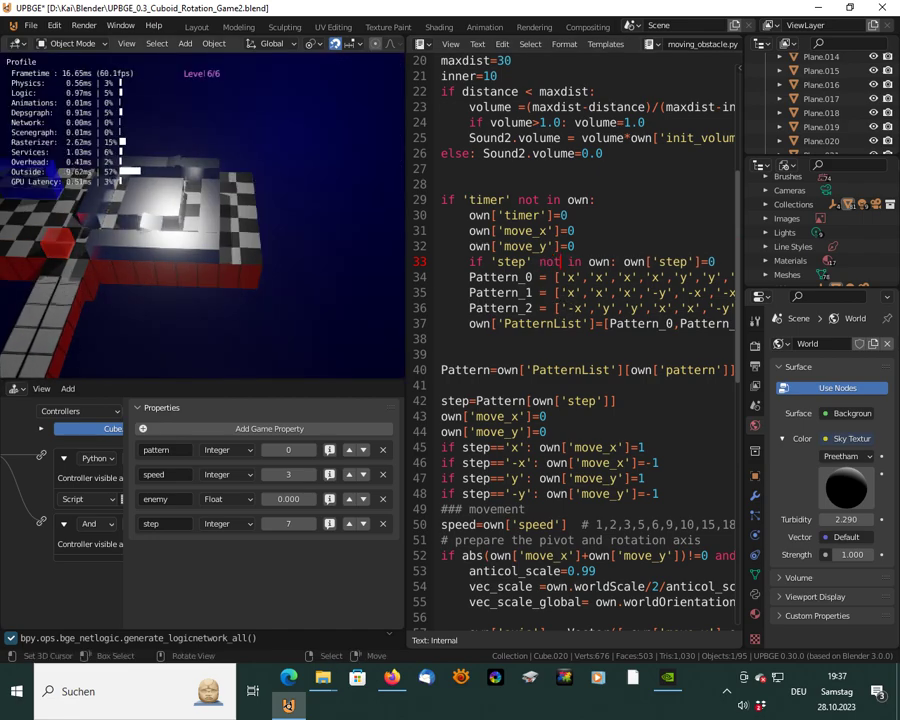
pyautogui.press('Escape')
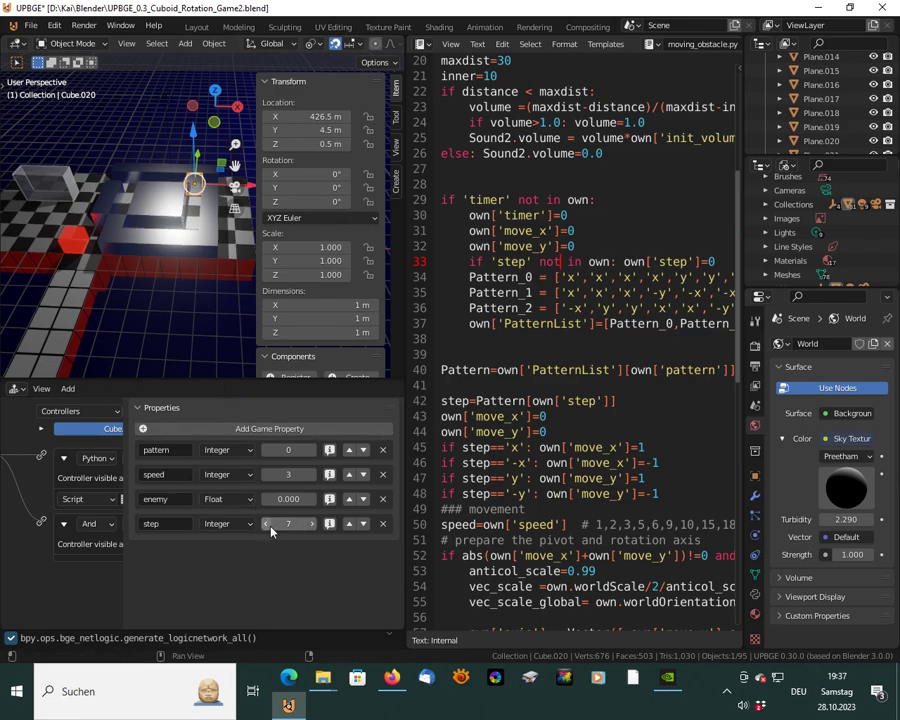
# Set the duplicated block's step property to 8 and run the game to watch both blocks circle the corridor
pyautogui.click(309, 523)
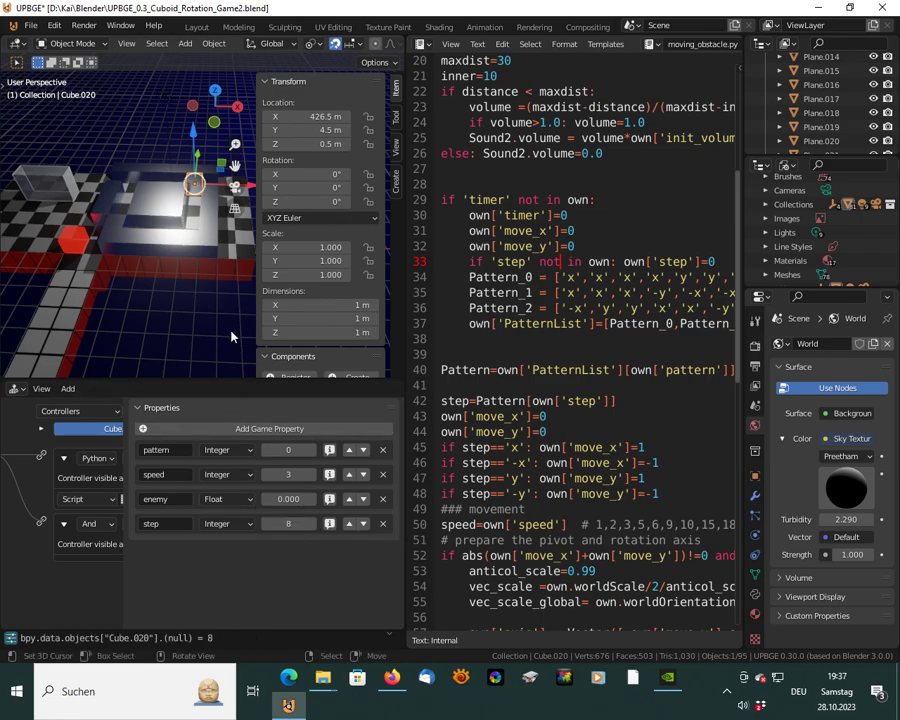
pyautogui.press('p')
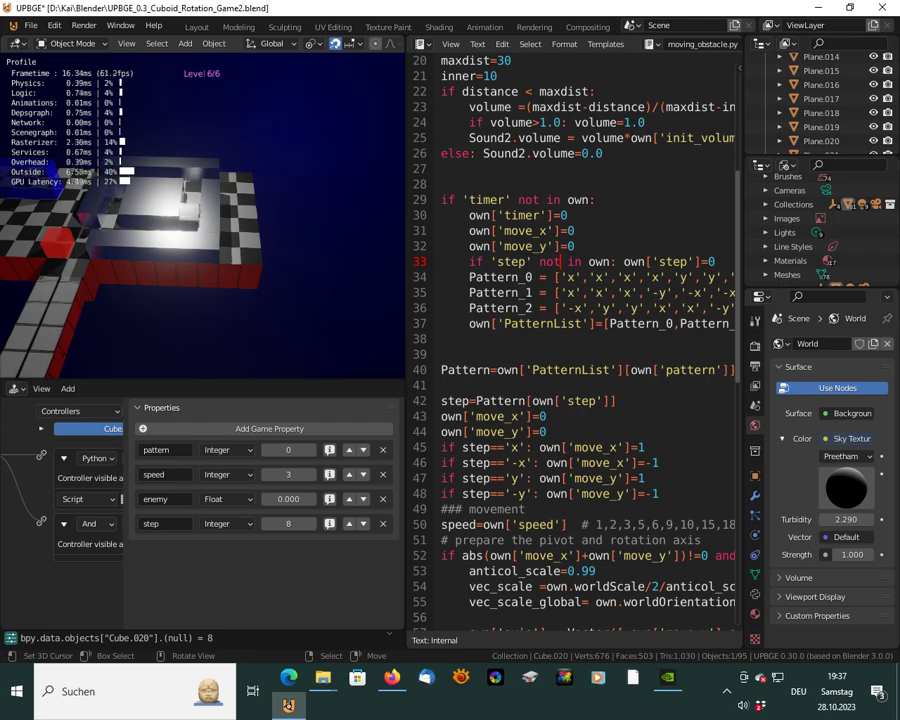
pyautogui.press('Escape')
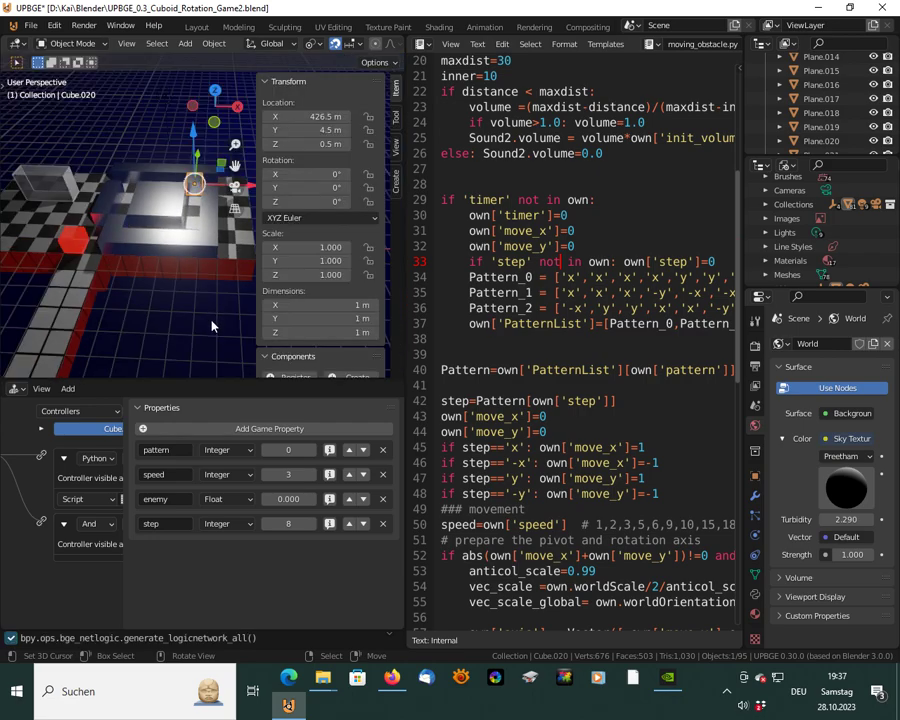
# Start the game from the maximized camera view and roll the cube forward on the bridge, then back towards its start
pyautogui.press('KP_0')
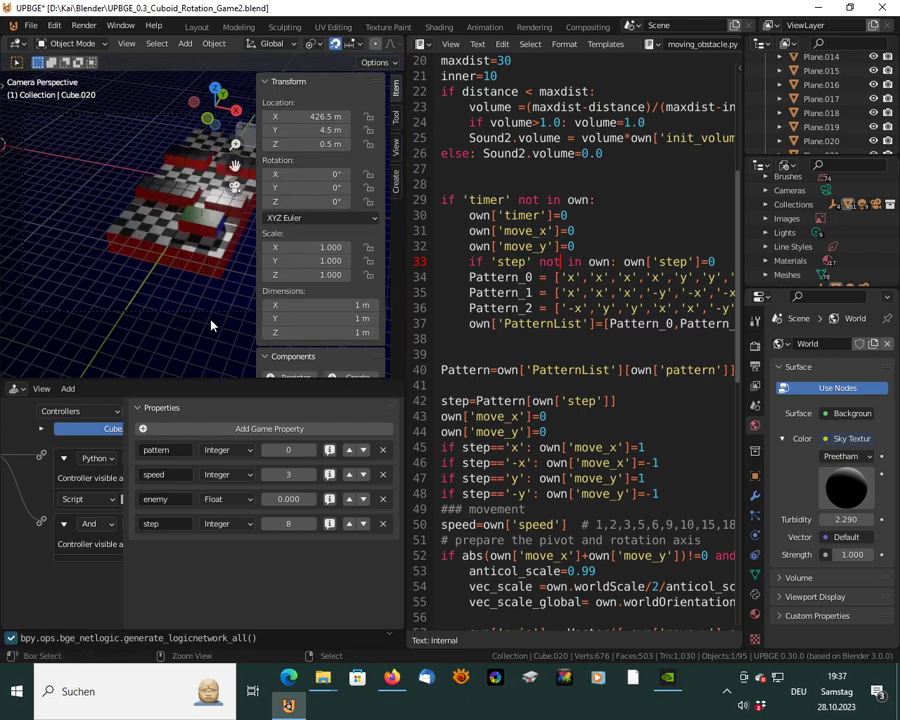
pyautogui.hotkey('ctrl', 'space')
pyautogui.press('p')
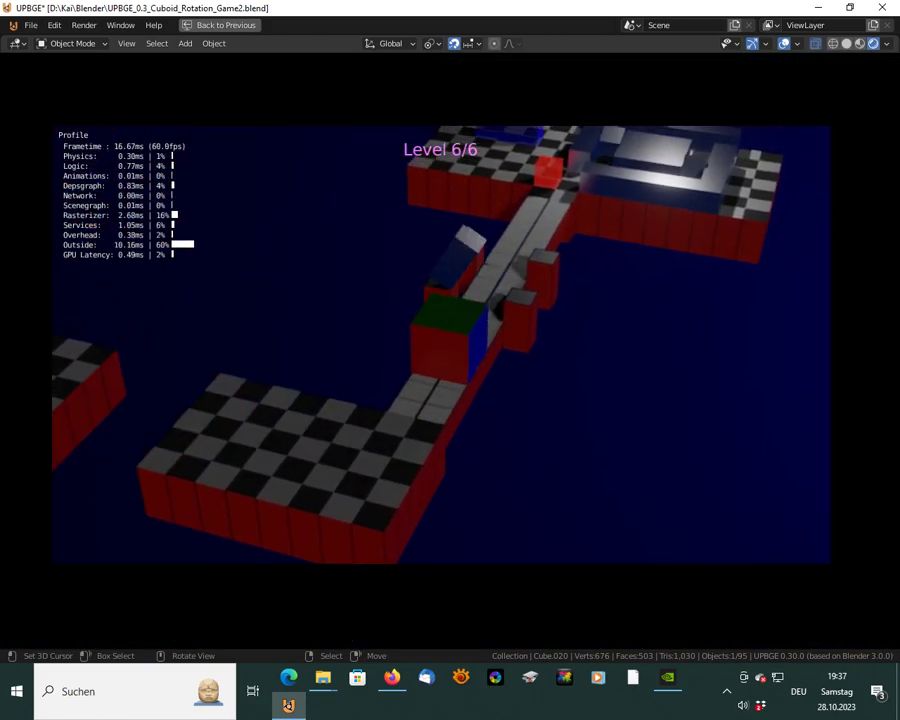
pyautogui.press('Up')
pyautogui.press('Up')
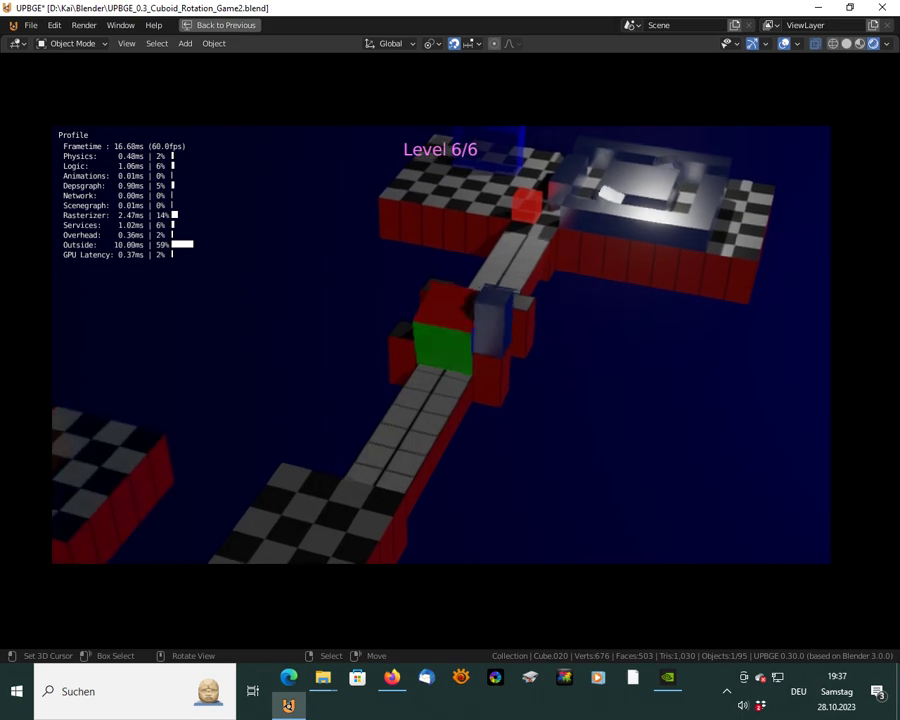
pyautogui.press('Down')
pyautogui.press('Down')
pyautogui.press('Down')
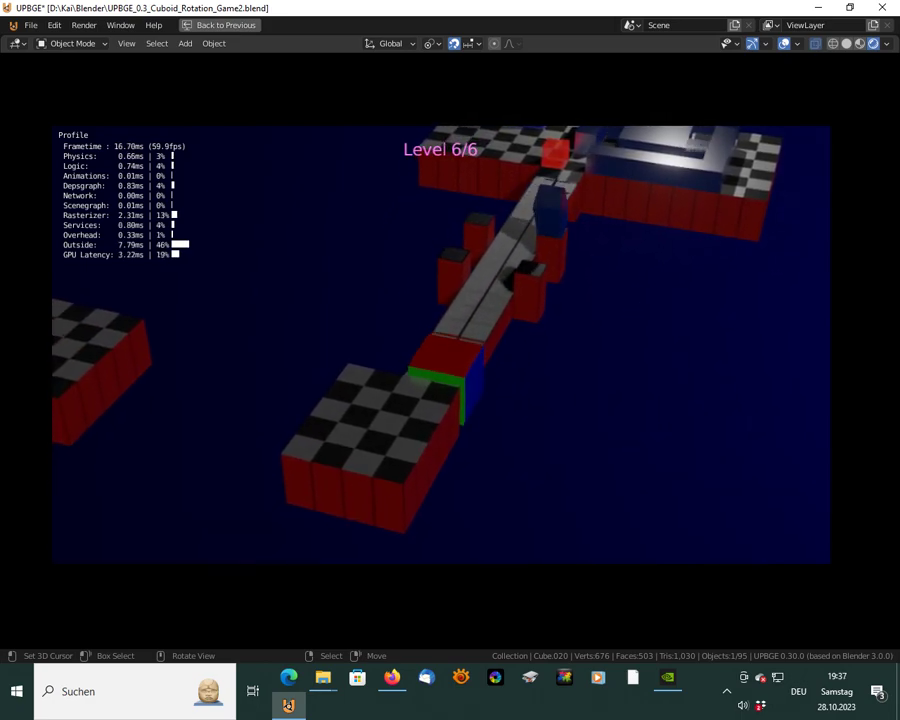
# Roll the cube across the bridge past the moving blue obstacle to the corridor entrance, and end the game run
pyautogui.press('Up')
pyautogui.press('Up')
pyautogui.press('Up')
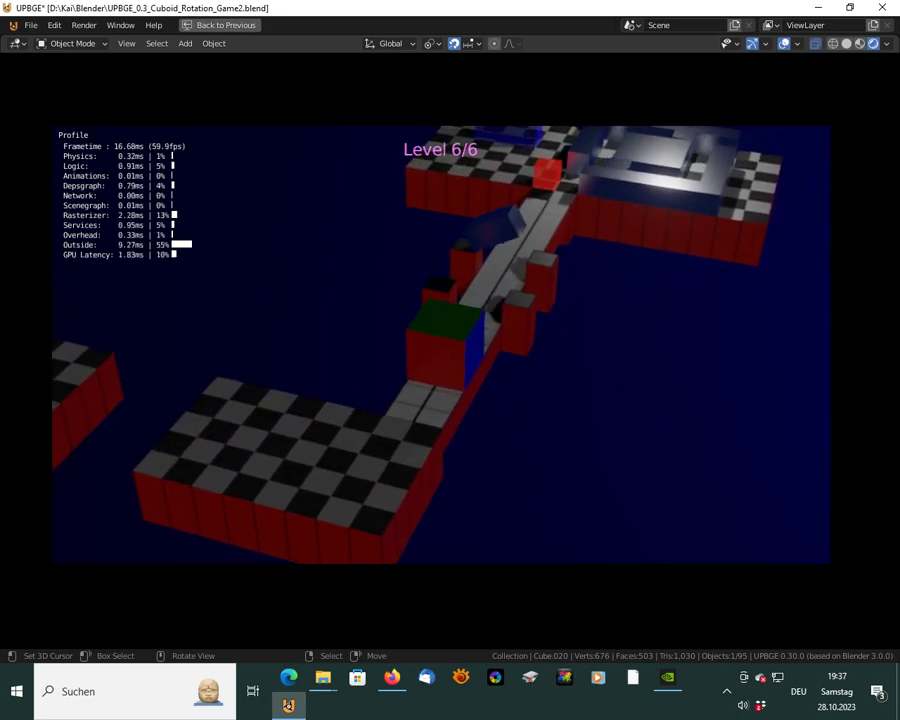
pyautogui.press('Up')
pyautogui.press('Down')
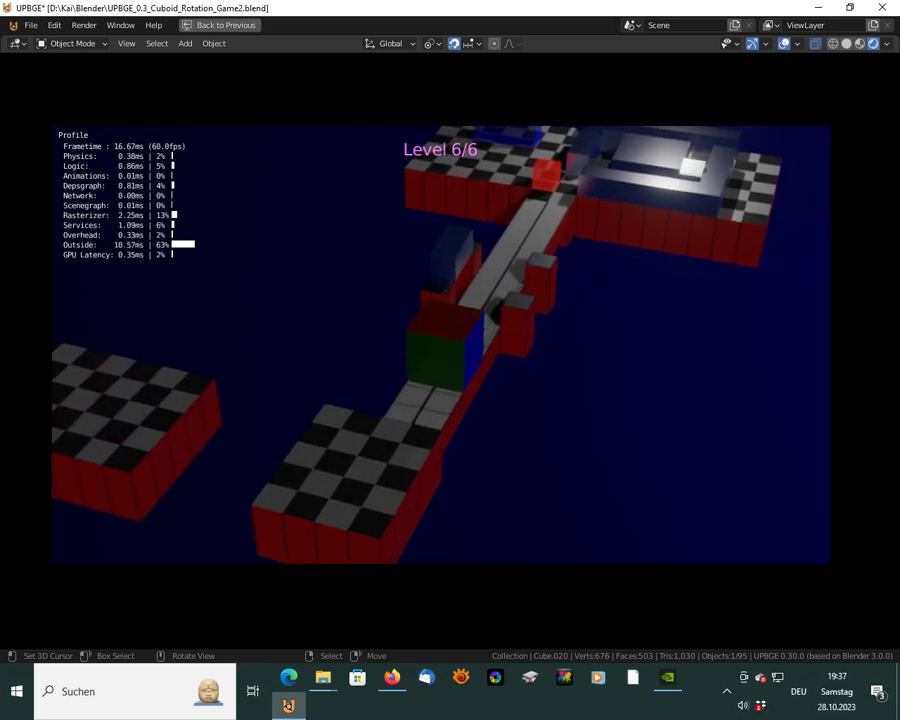
pyautogui.press('Up')
pyautogui.press('Up')
pyautogui.press('Up')
pyautogui.press('Up')
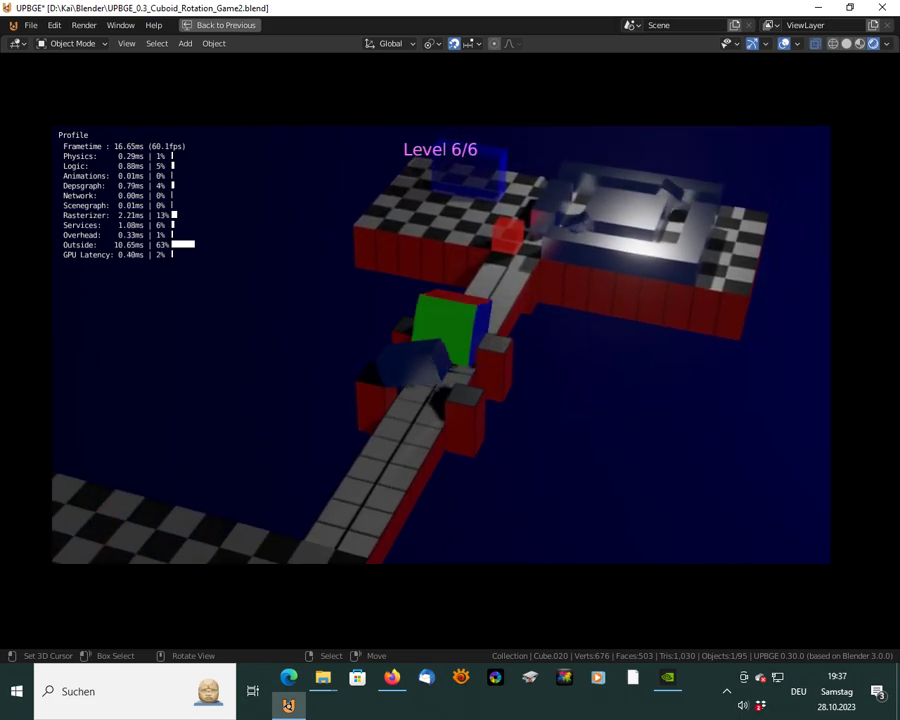
pyautogui.press('Up')
pyautogui.press('Up')
pyautogui.press('Up')
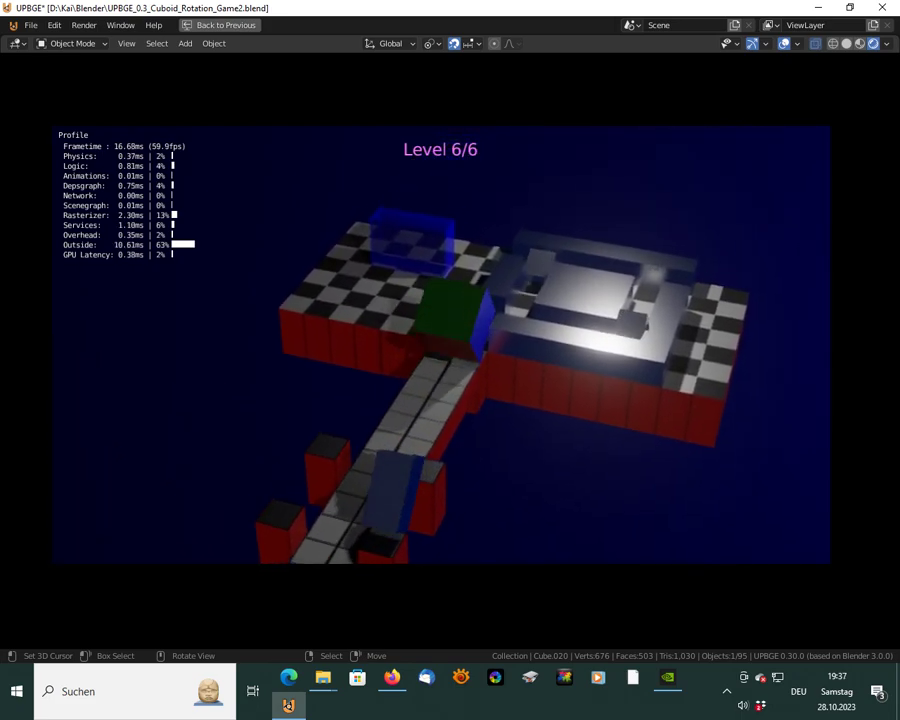
pyautogui.press('Right')
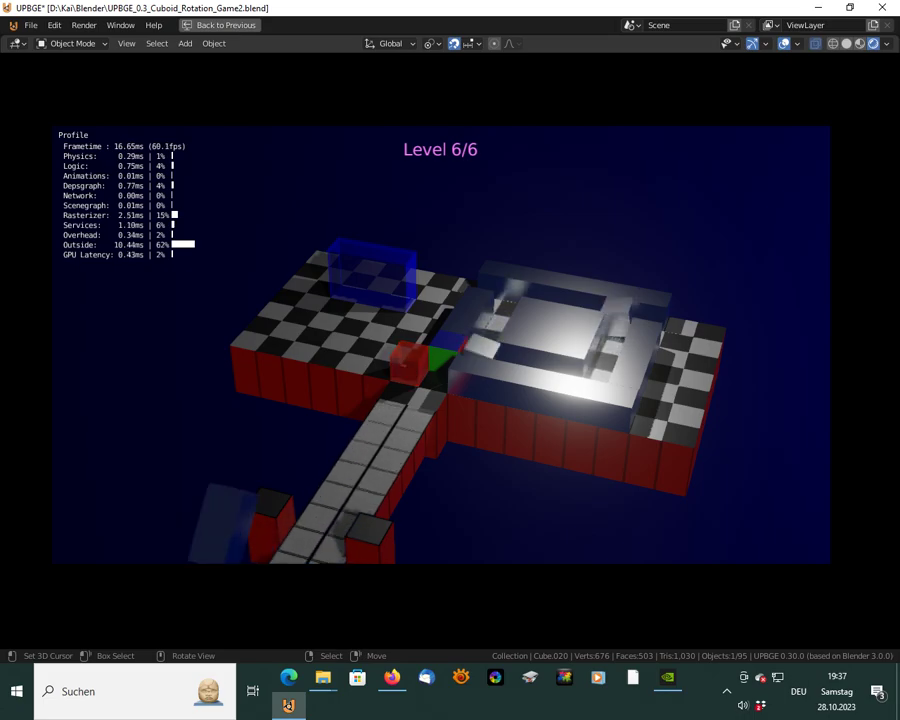
pyautogui.press('Escape')
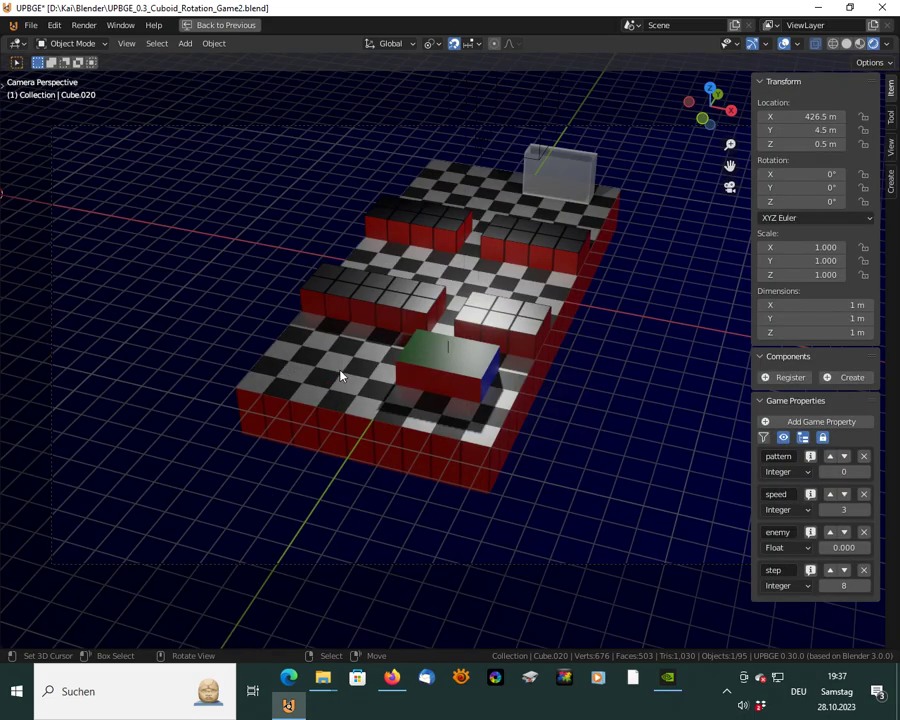
# Check the allowed speed values in moving_obstacle.py and set the speed property of the duplicated block at the far corridor corner to 5
pyautogui.press('KP_Decimal')
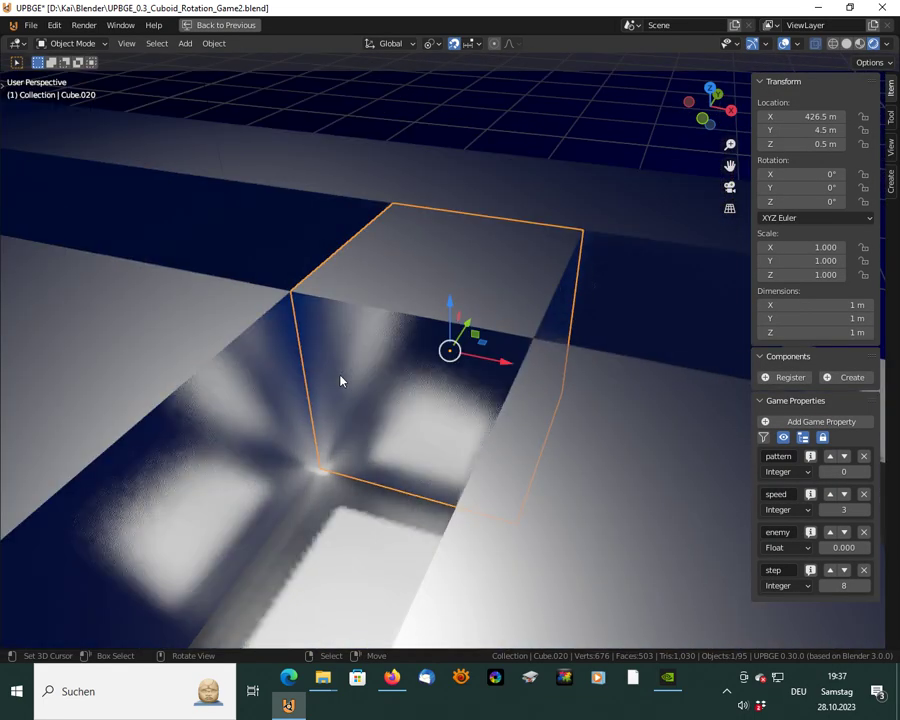
pyautogui.scroll(-10, 340, 380)
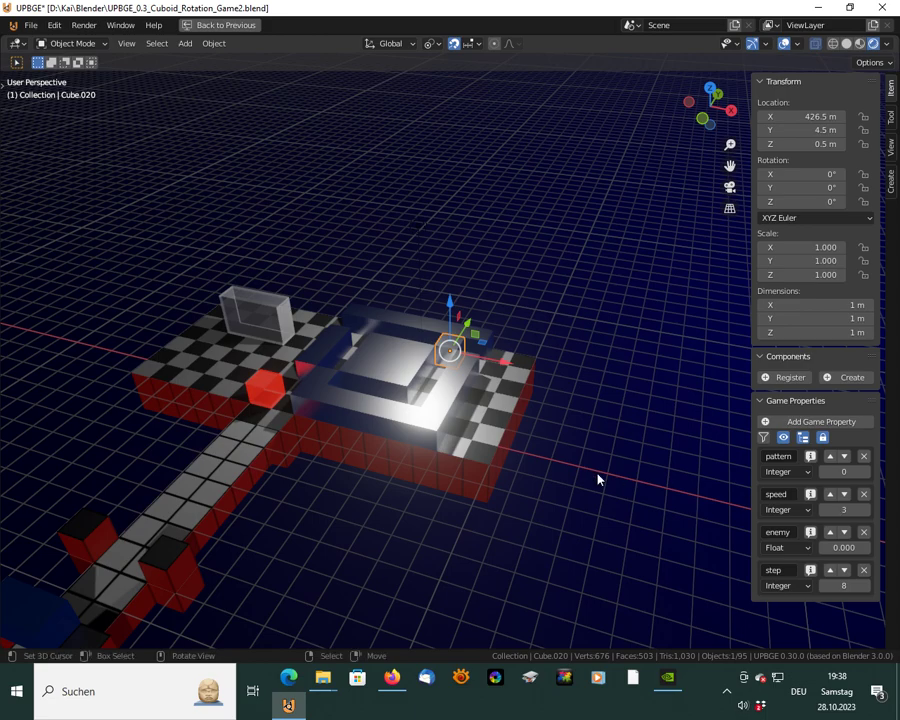
pyautogui.hotkey('ctrl', 'space')
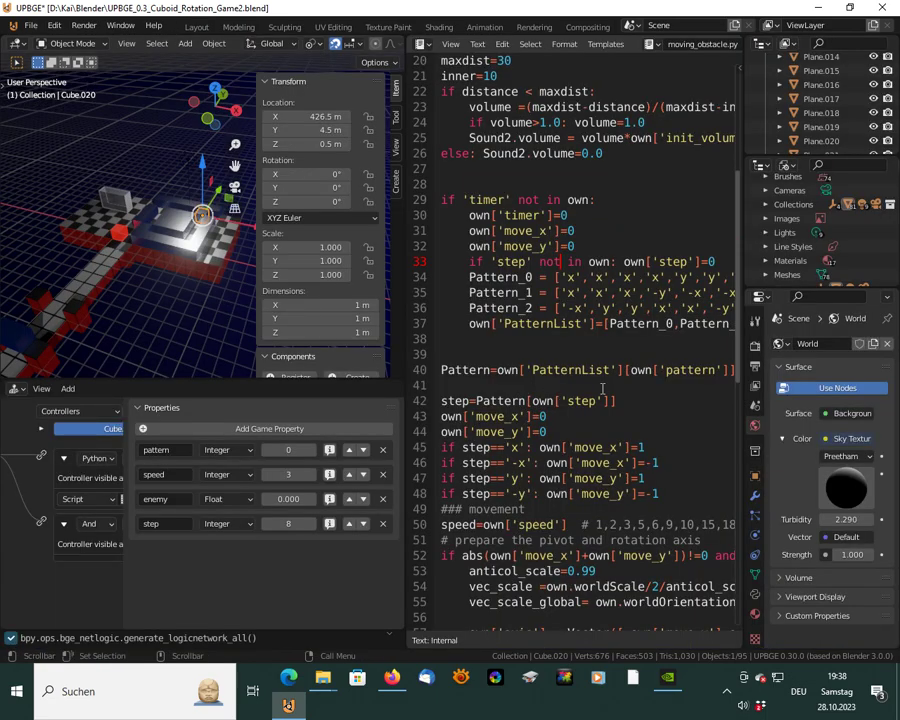
pyautogui.moveTo(598, 433); pyautogui.dragTo(565, 277, button='middle')
pyautogui.hotkey('ctrl', 'space')
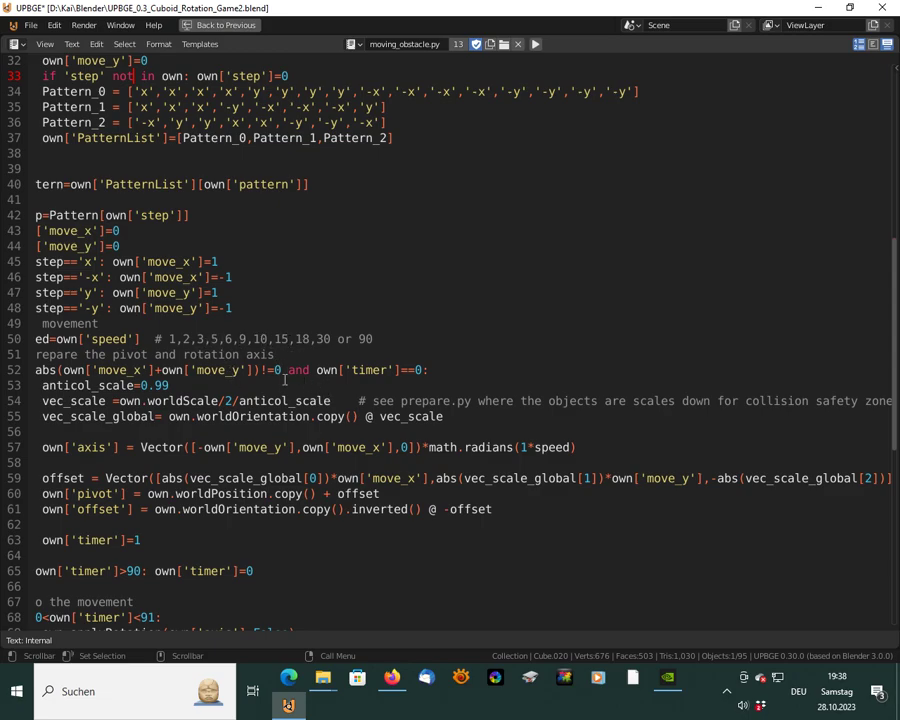
pyautogui.hotkey('ctrl', 'space')
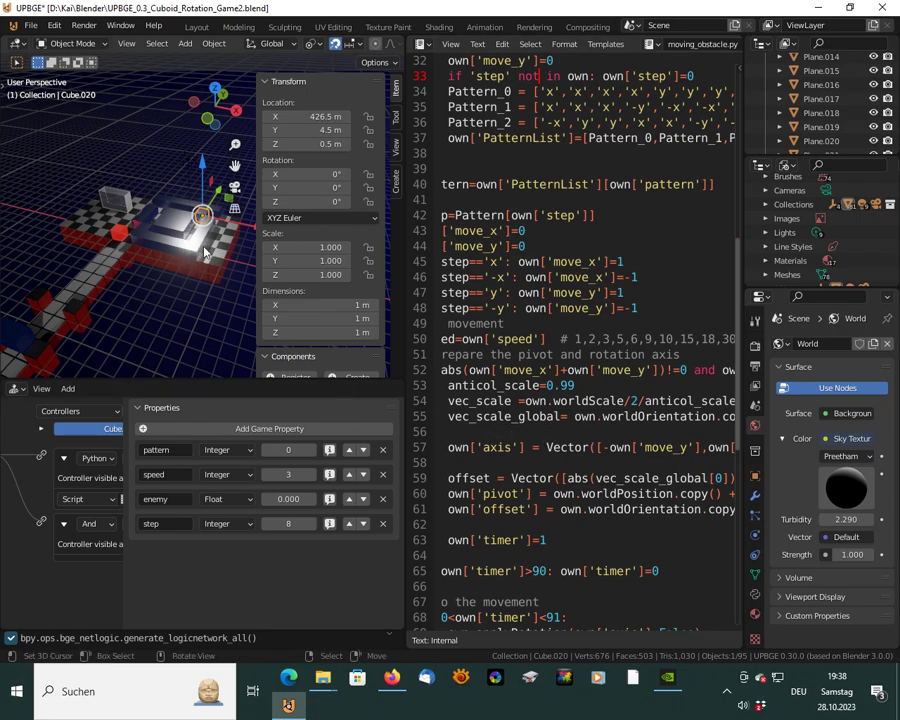
pyautogui.click(311, 476)
pyautogui.click(311, 476)
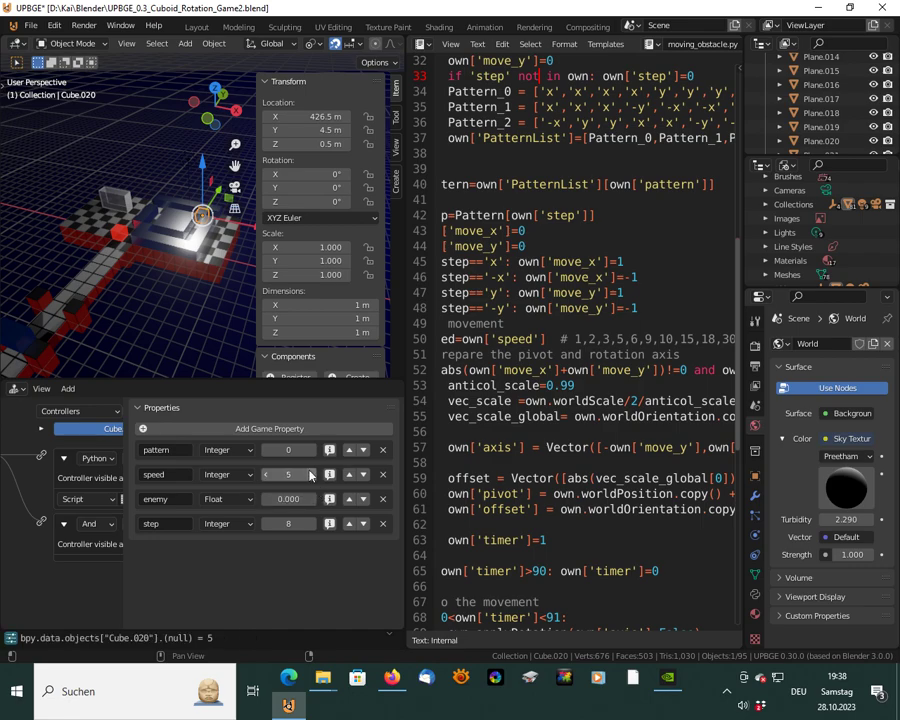
# Set the speed property of the original moving block at the near corridor corner to 5
pyautogui.click(143, 234)
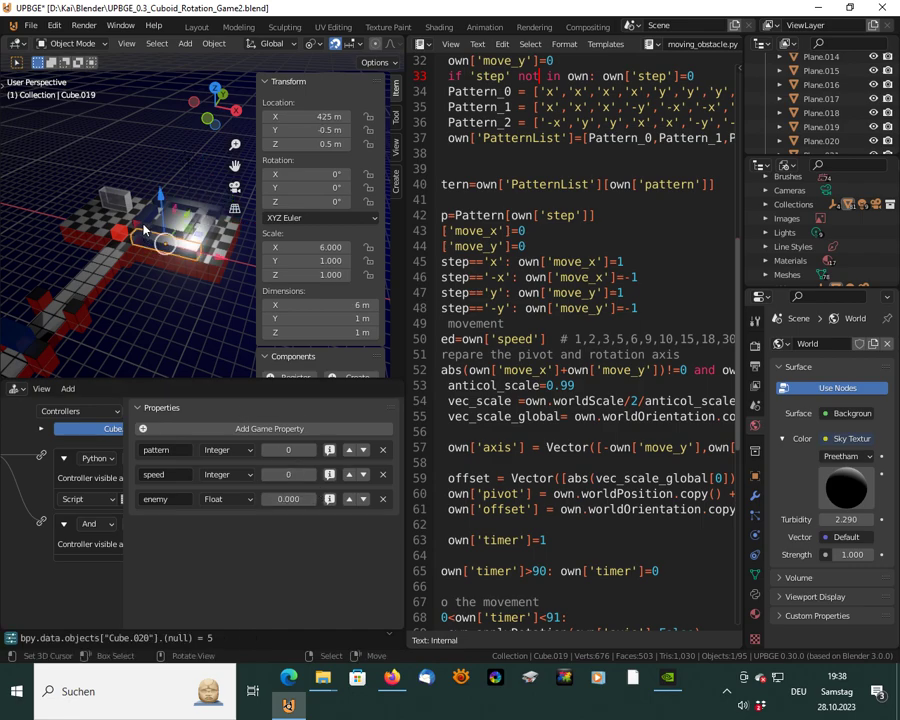
pyautogui.click(143, 226)
pyautogui.click(311, 476)
pyautogui.click(311, 476)
# Run the game briefly from the maximized camera view to check where the cube starts, and stop it
pyautogui.hotkey('ctrl', 'space')
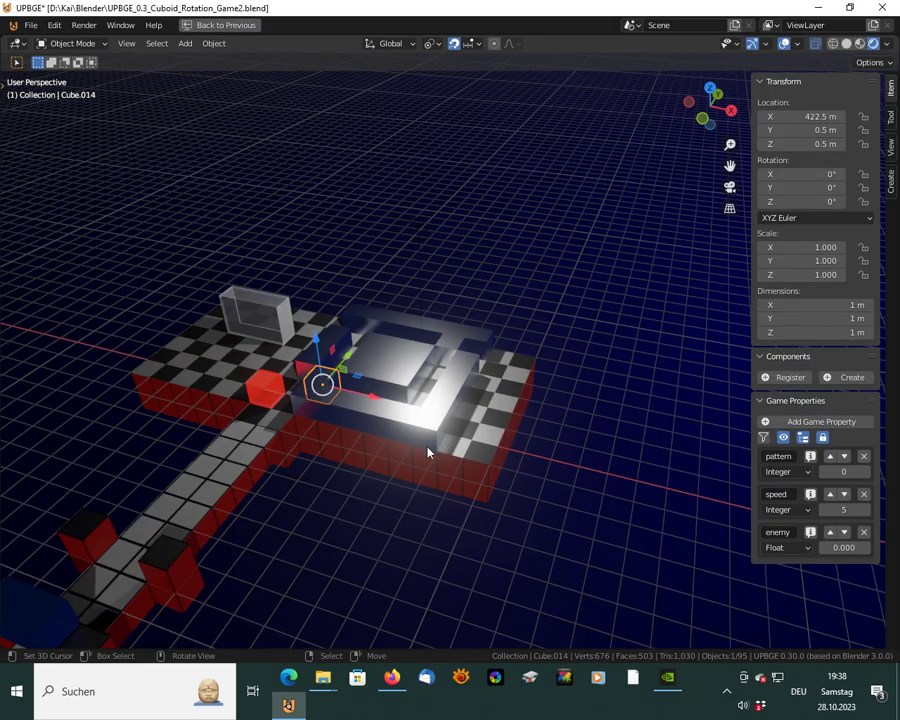
pyautogui.scroll(-3, 432, 456)
pyautogui.press('KP_0')
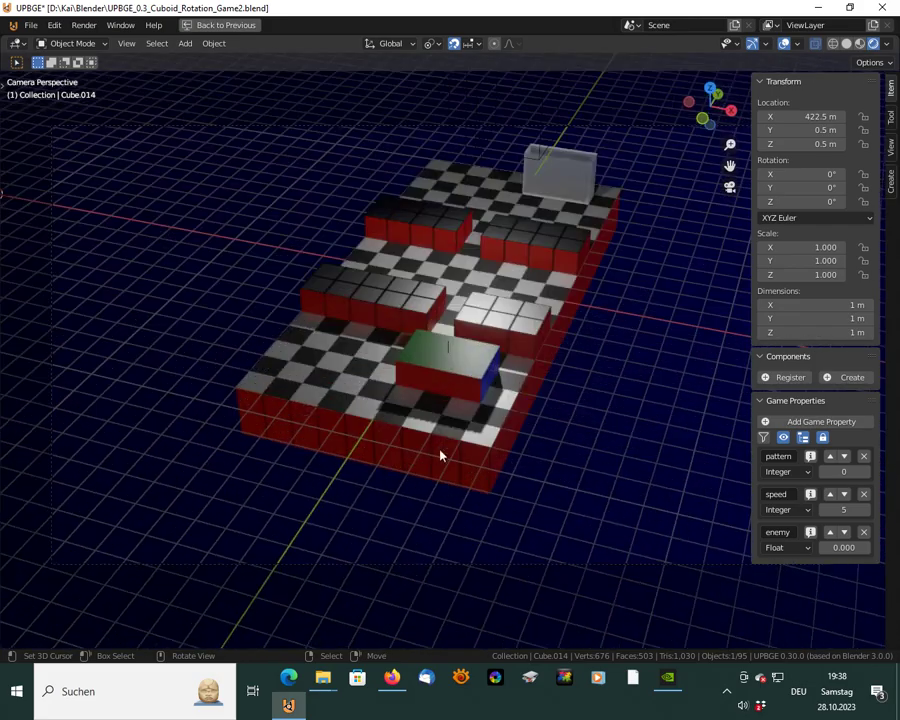
pyautogui.press('p')
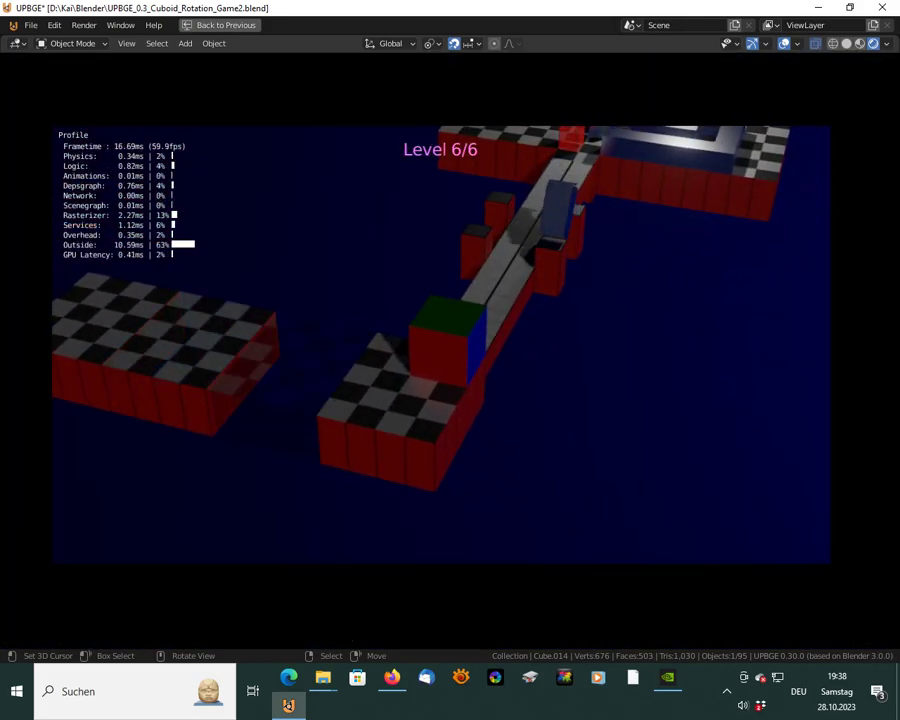
pyautogui.press('Escape')
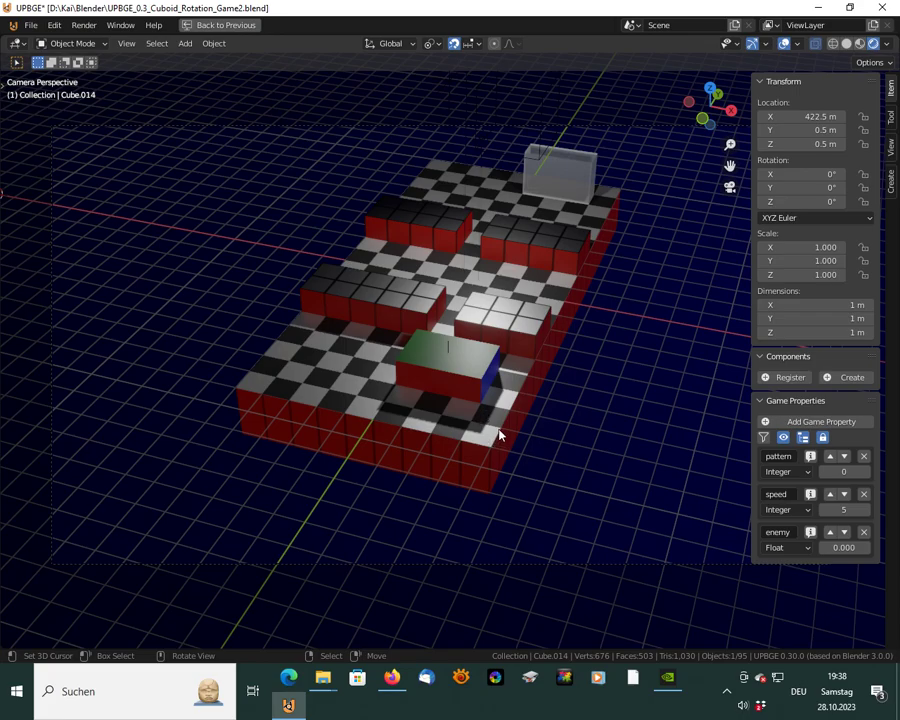
# Move the spawner cube from the start of the bridge onto the far platform beside the red cube, at X 419 m, Y 0 m
pyautogui.press('KP_Decimal')
pyautogui.scroll(-10, 499, 434)
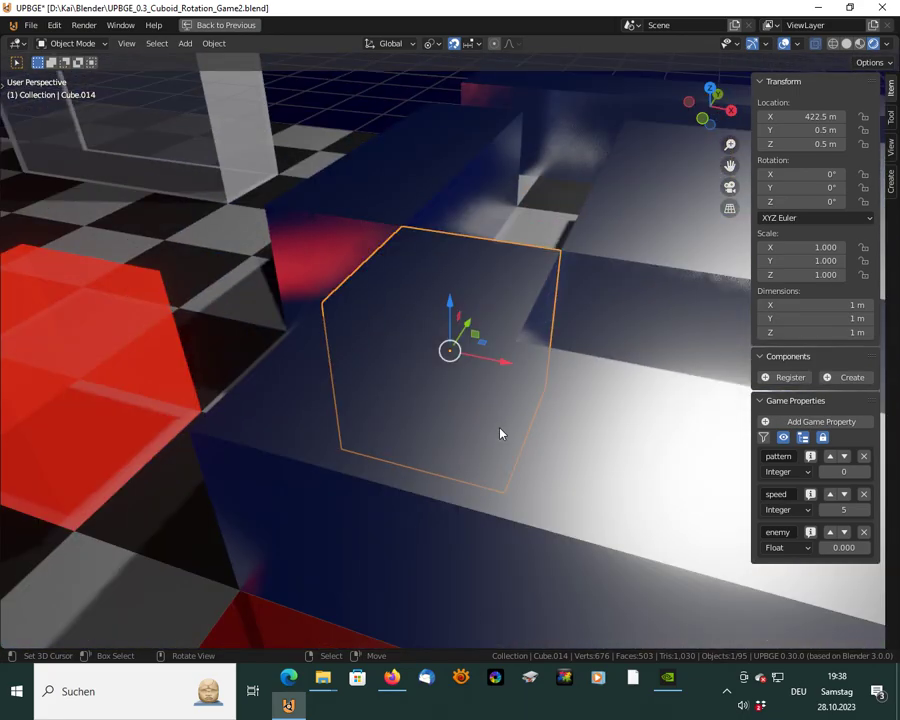
pyautogui.scroll(-4, 499, 434)
pyautogui.keyDown('shift'); pyautogui.moveTo(412, 484); pyautogui.dragTo(562, 313, button='middle'); pyautogui.keyUp('shift')
pyautogui.scroll(-4, 562, 313)
pyautogui.click(376, 457)
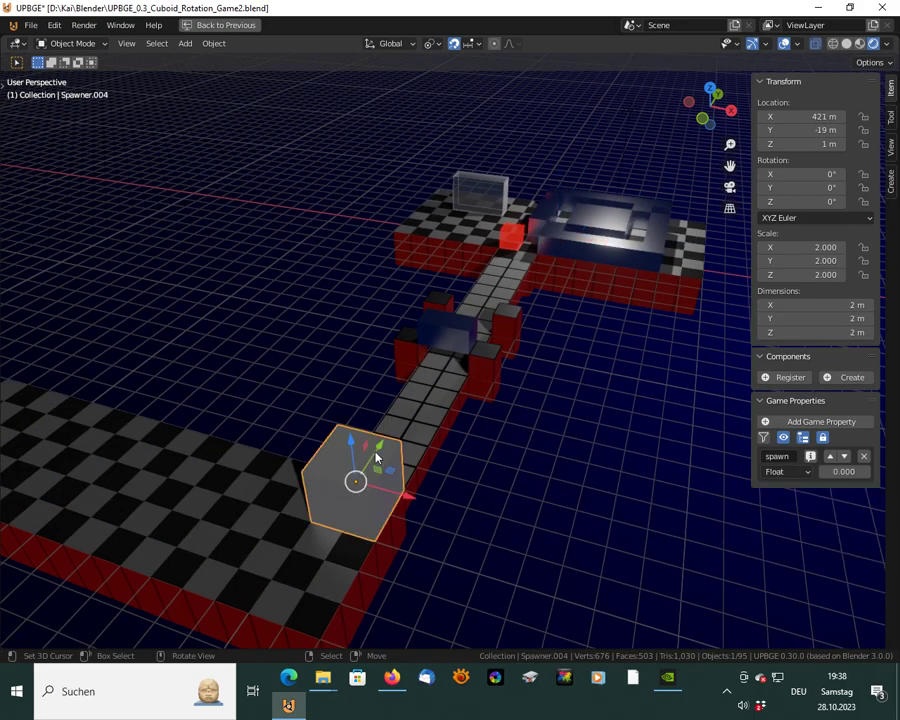
pyautogui.press('g')
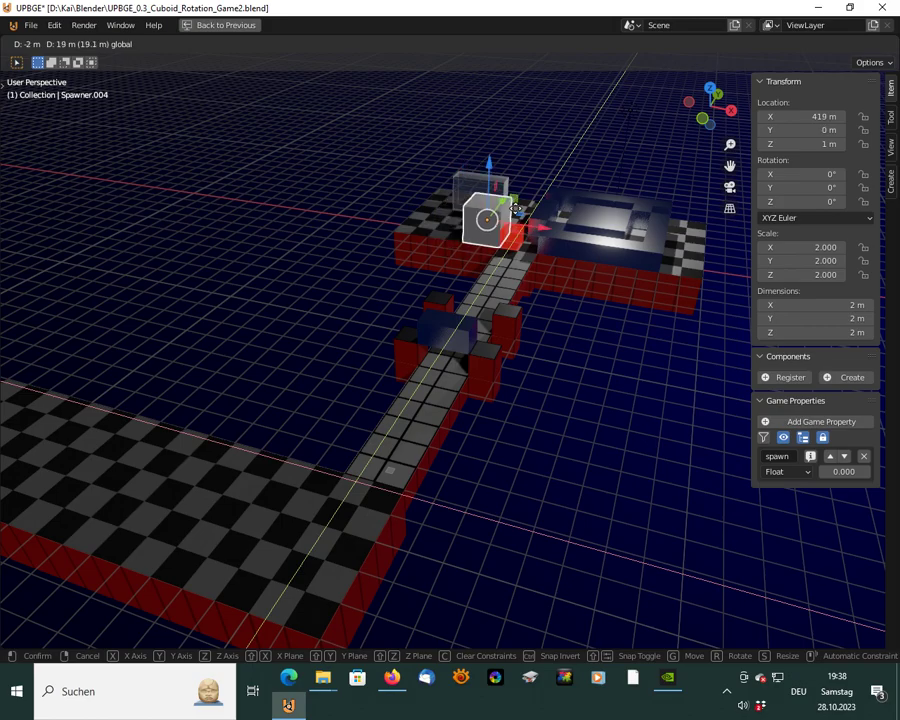
pyautogui.click(511, 208)
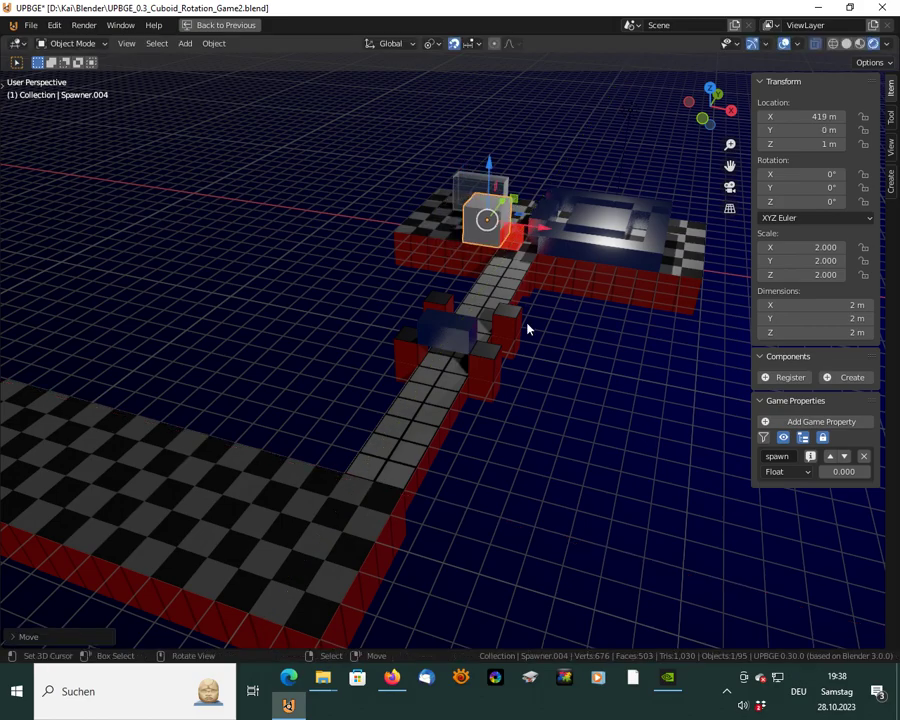
# Run the game from the camera view, roll the cube through the corridor between the moving blocks to the platform's far side, and end the run
pyautogui.moveTo(532, 281); pyautogui.dragTo(536, 311, button='middle')
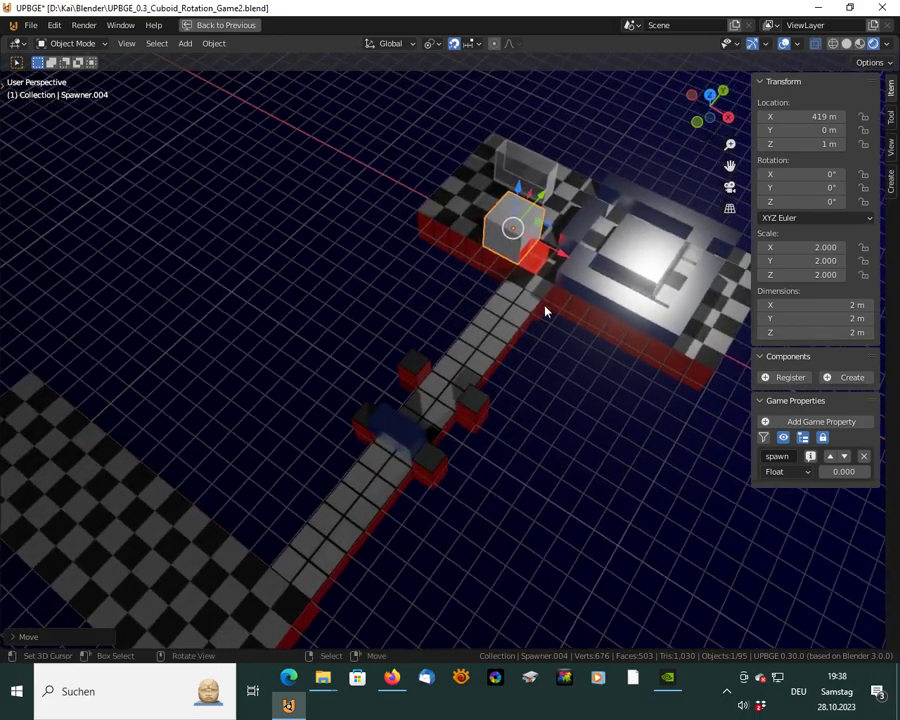
pyautogui.press('KP_0')
pyautogui.press('p')
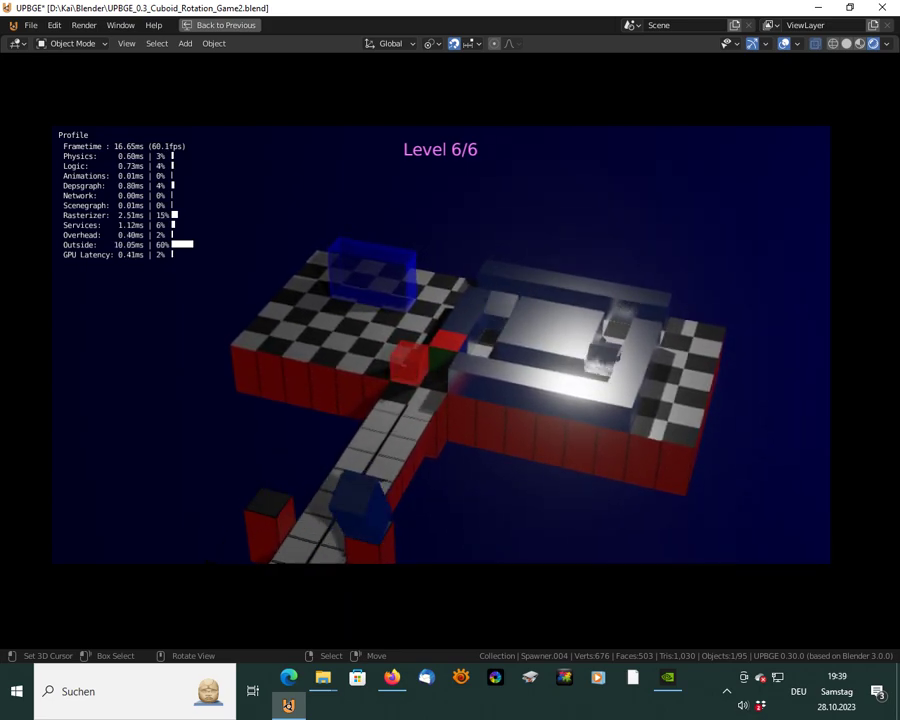
pyautogui.press('Right')
pyautogui.press('Right')
pyautogui.press('Right')
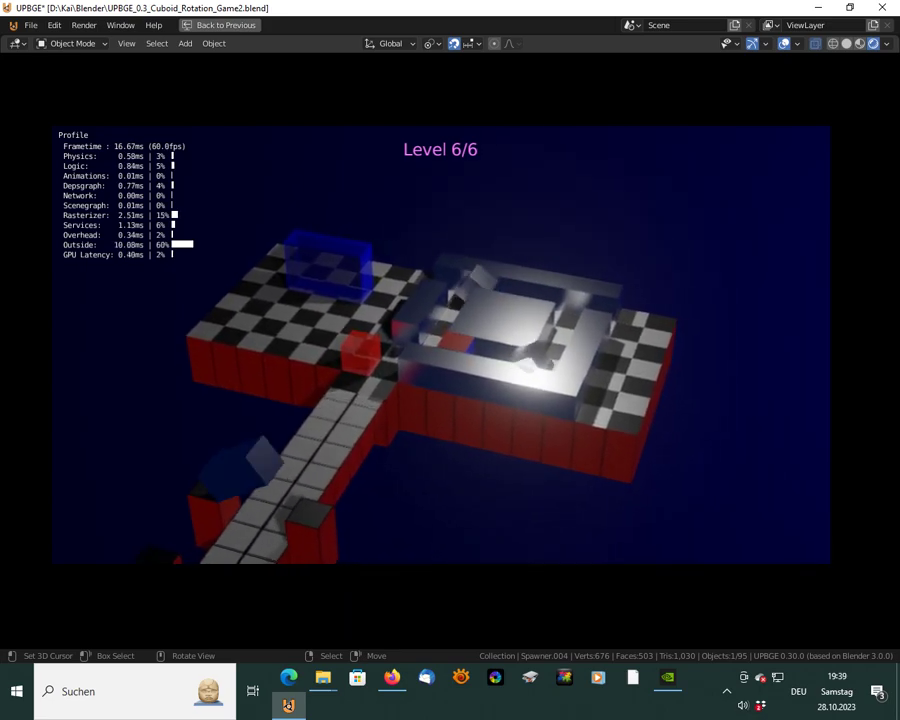
pyautogui.press('Right')
pyautogui.press('Right')
pyautogui.press('Up')
pyautogui.press('Up')
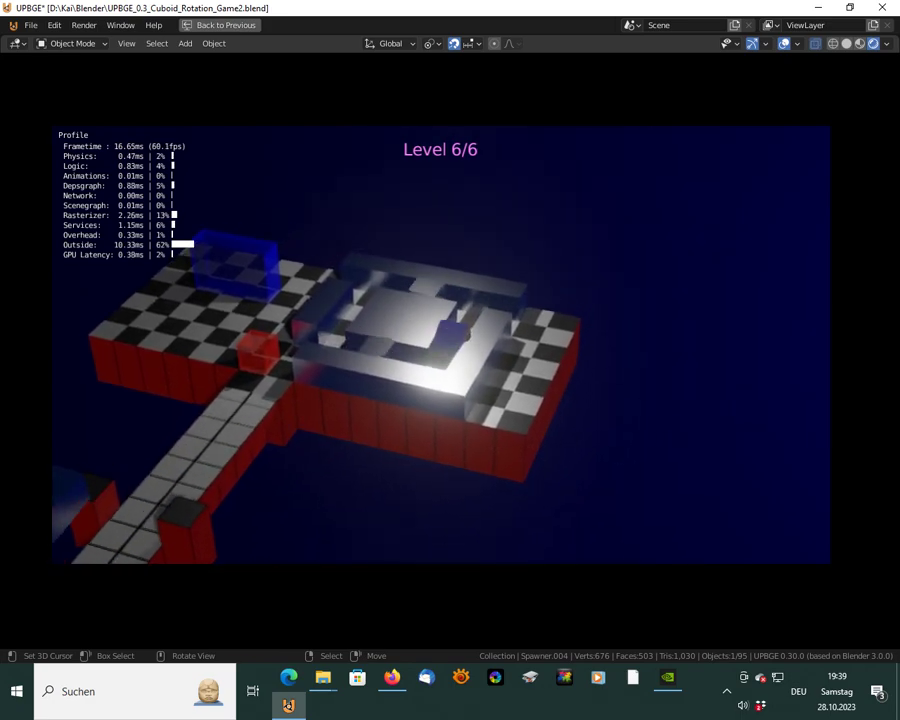
pyautogui.press('Up')
pyautogui.press('Right')
pyautogui.press('Right')
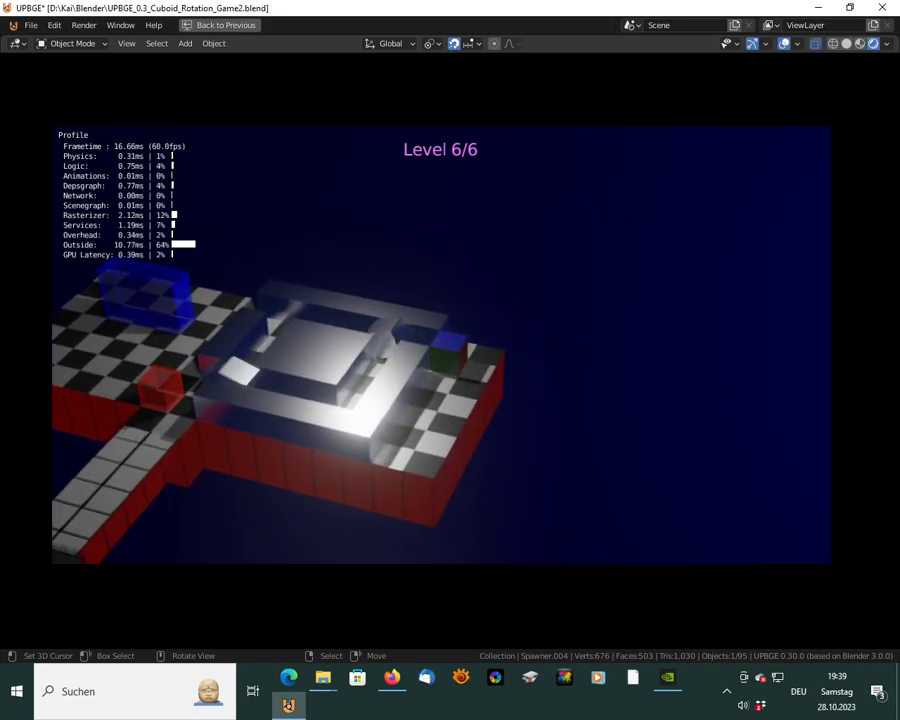
pyautogui.press('Escape')
# Set the speed property of the original moving block at the near corridor corner to 9
pyautogui.hotkey('ctrl', 'space')
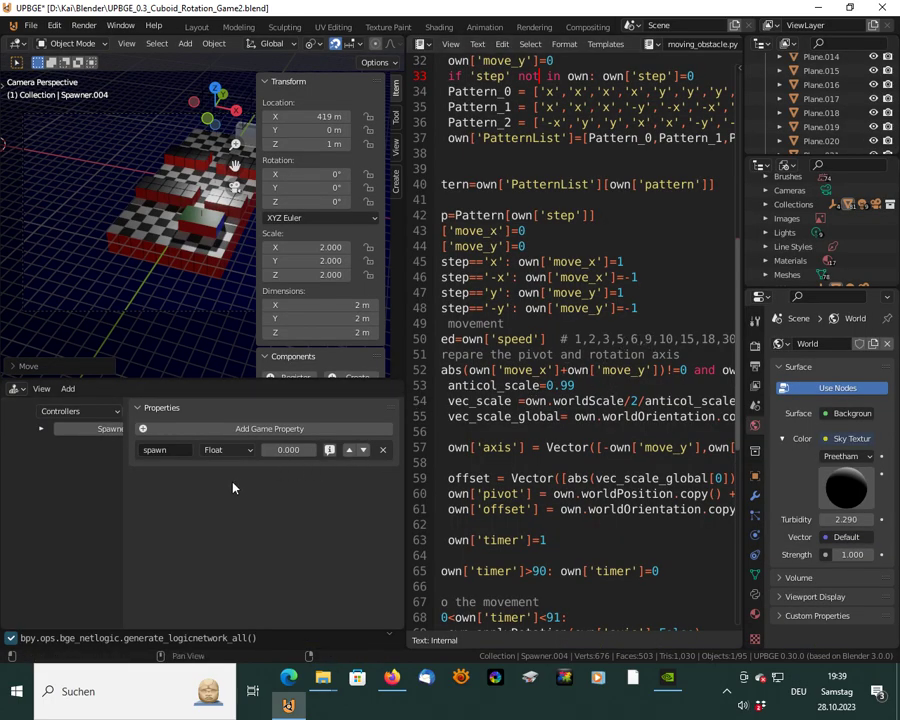
pyautogui.press('KP_Decimal')
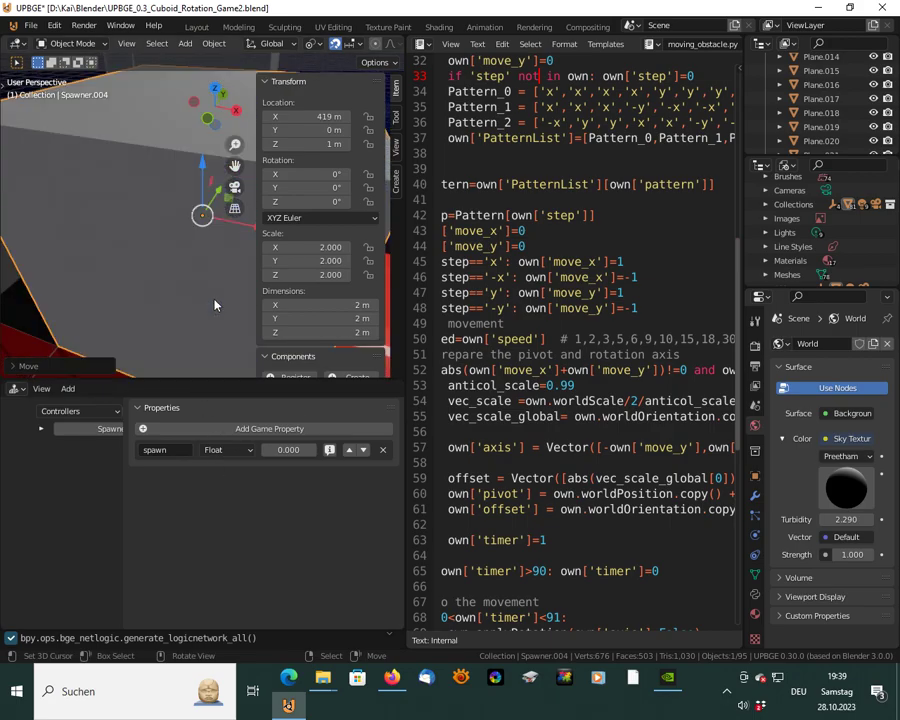
pyautogui.hotkey('ctrl', 'space')
pyautogui.scroll(-6, 444, 402)
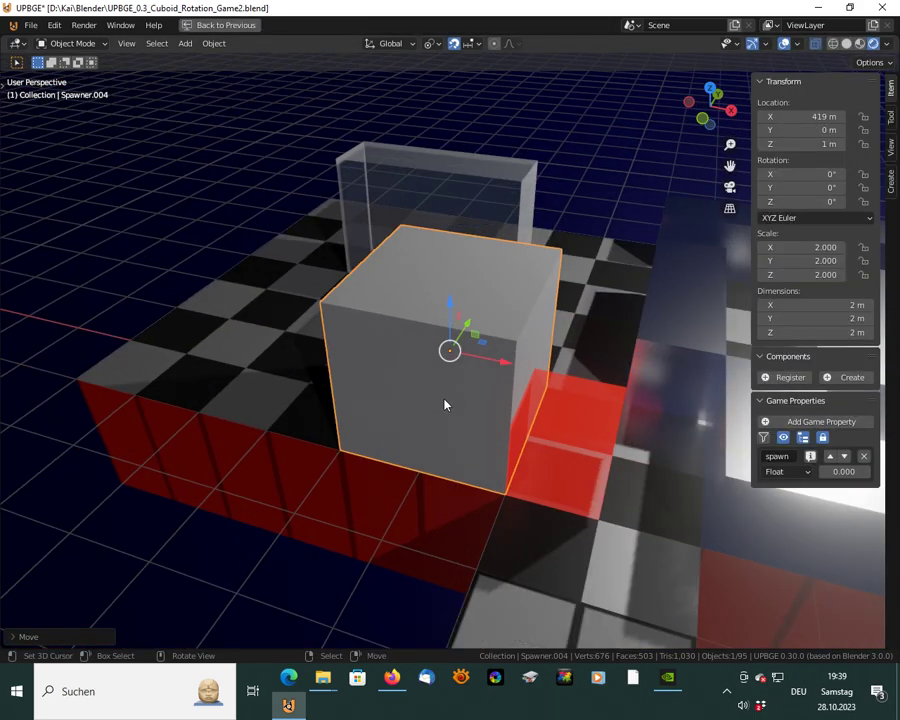
pyautogui.click(571, 377)
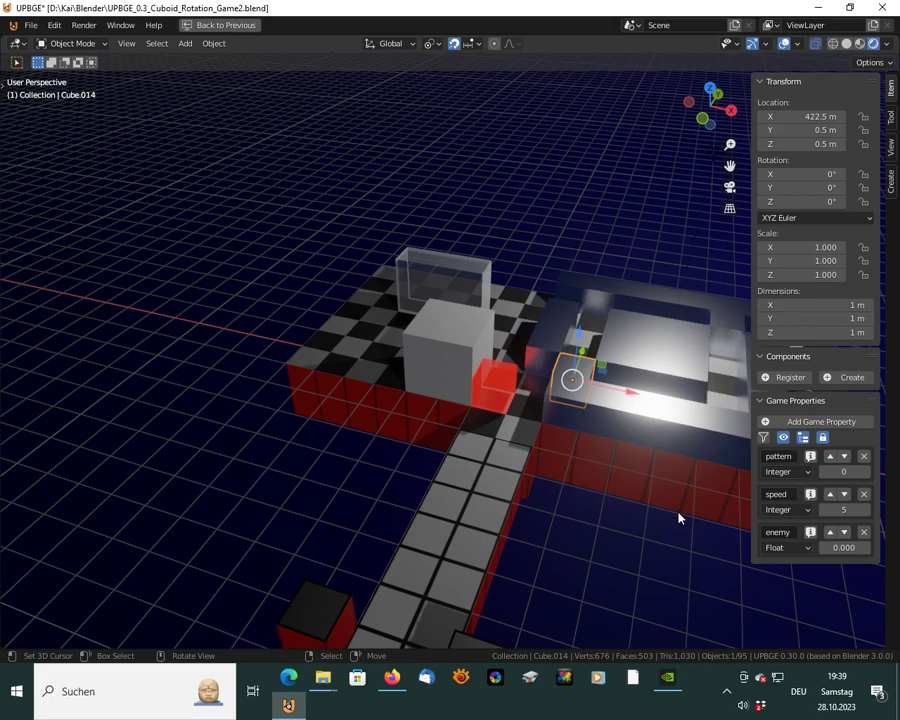
pyautogui.click(852, 509)
pyautogui.write('9')
pyautogui.press('Return')
# Set the duplicated far-corner block's speed property to 9 and start the game from the camera view
pyautogui.click(725, 332)
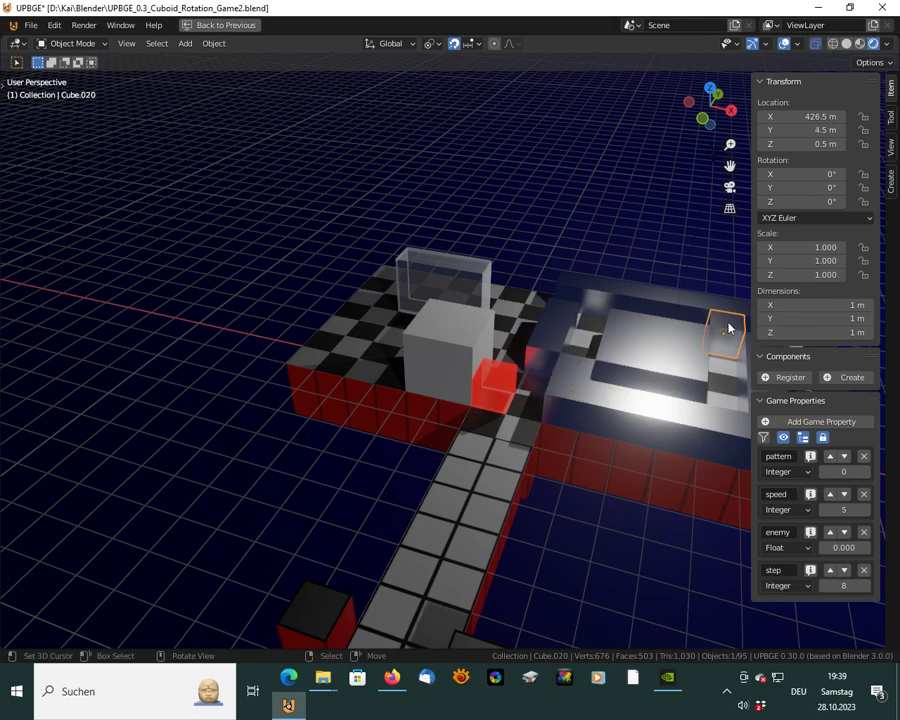
pyautogui.click(848, 510)
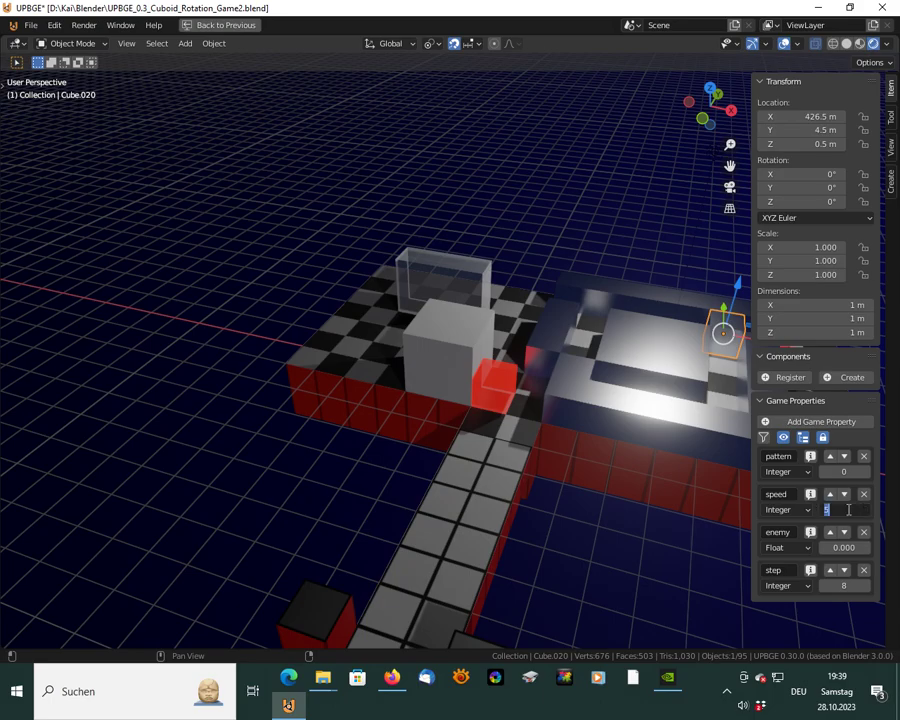
pyautogui.press('Return')
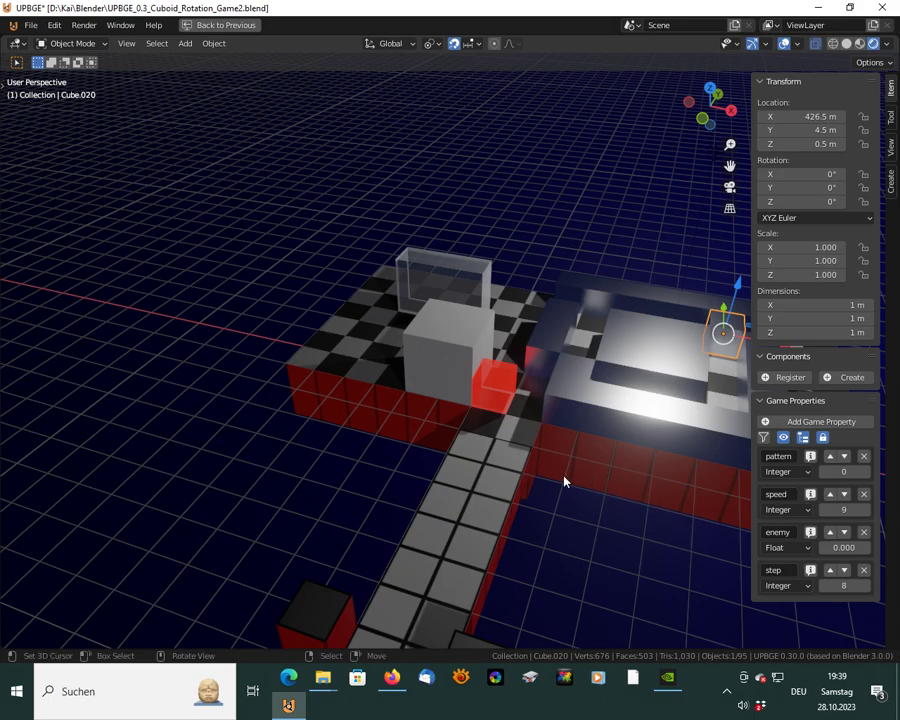
pyautogui.press('KP_0')
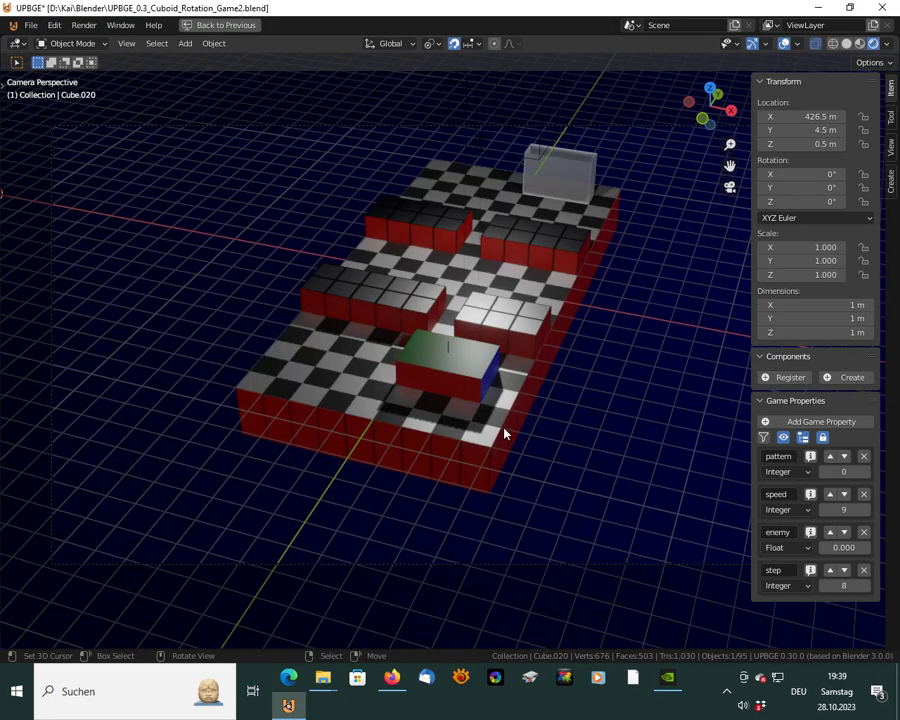
pyautogui.press('p')
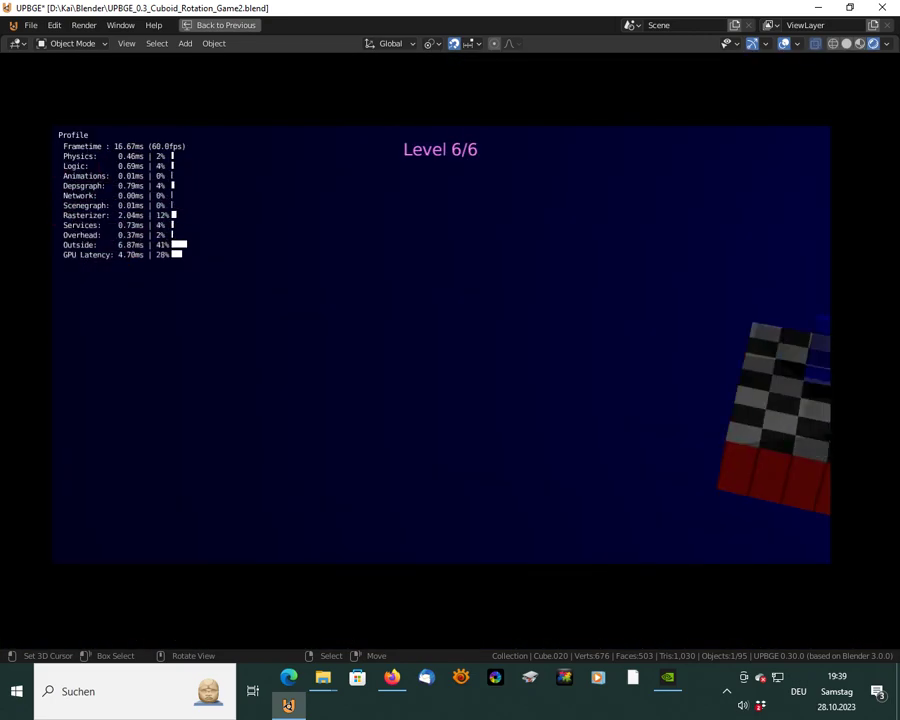
# Playtest the section by rolling the cube past the red cube to the corridor entrance beside the moving blocks, and end the run
pyautogui.press('Right')
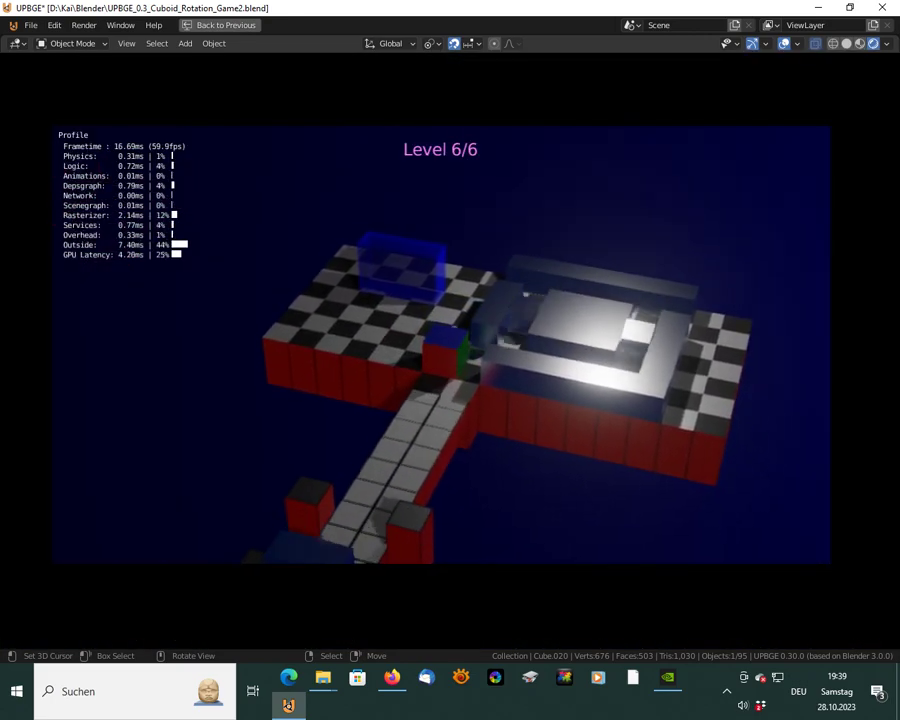
pyautogui.press('Right')
pyautogui.press('Up')
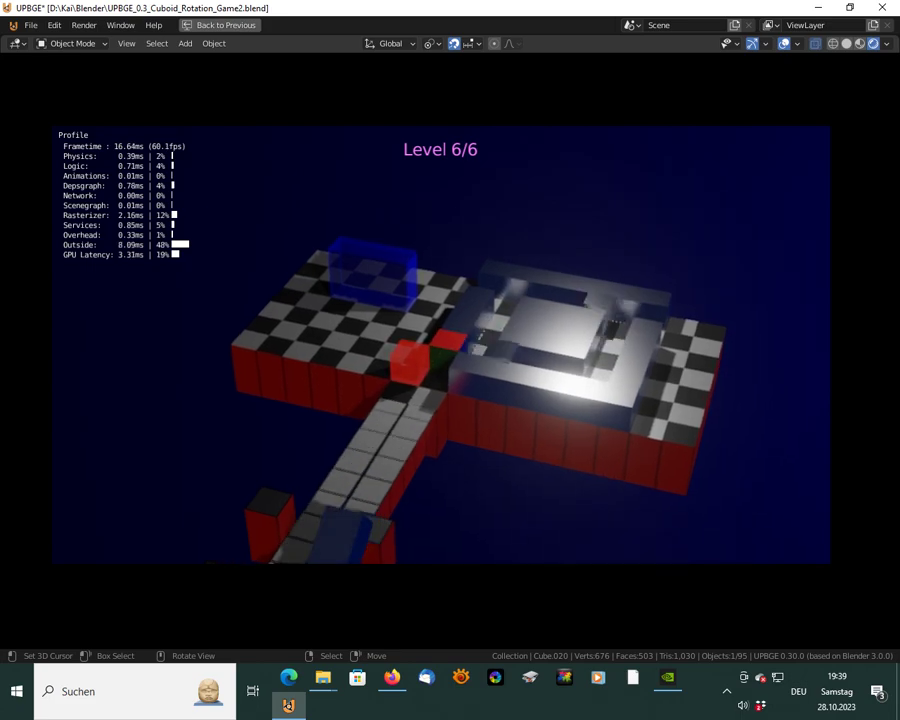
pyautogui.press('Right')
pyautogui.press('Right')
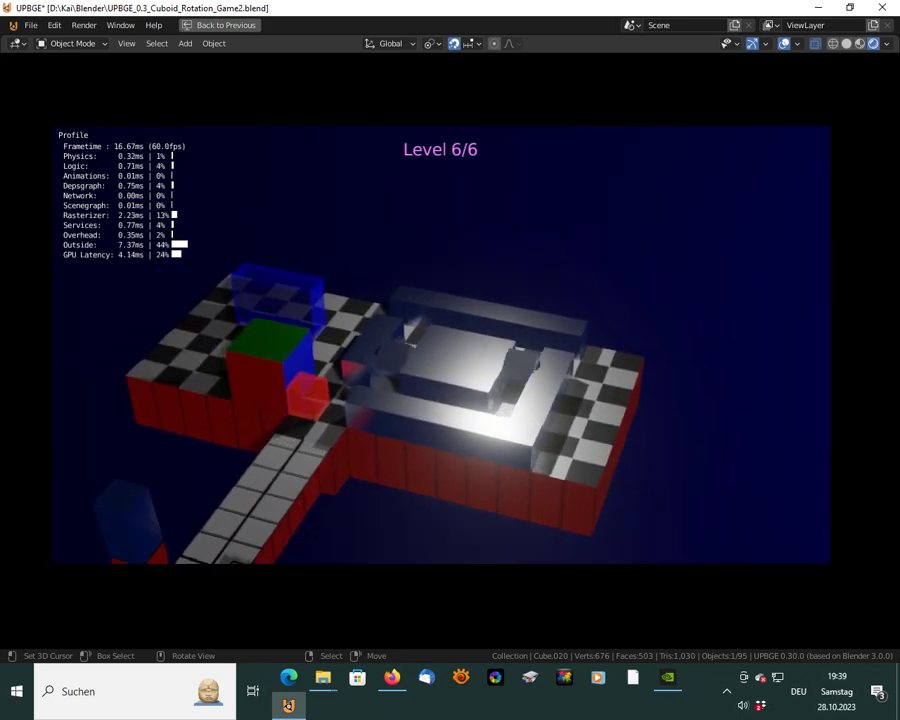
pyautogui.press('Escape')
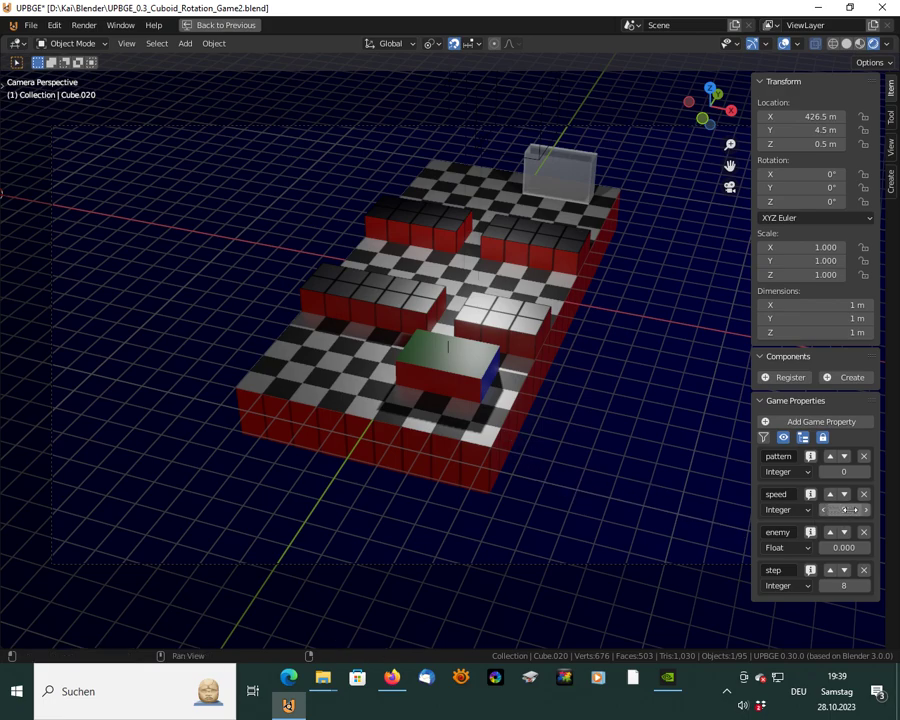
# Set the speed property of the duplicated moving block at the far corridor corner to 6
pyautogui.hotkey('ctrl', 'space')
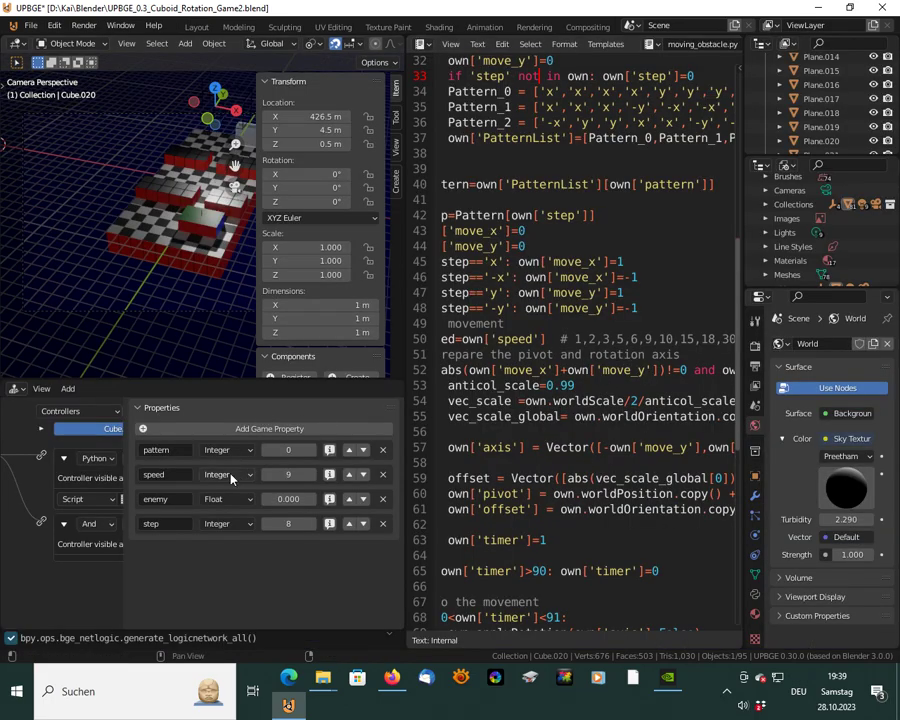
pyautogui.click(297, 476)
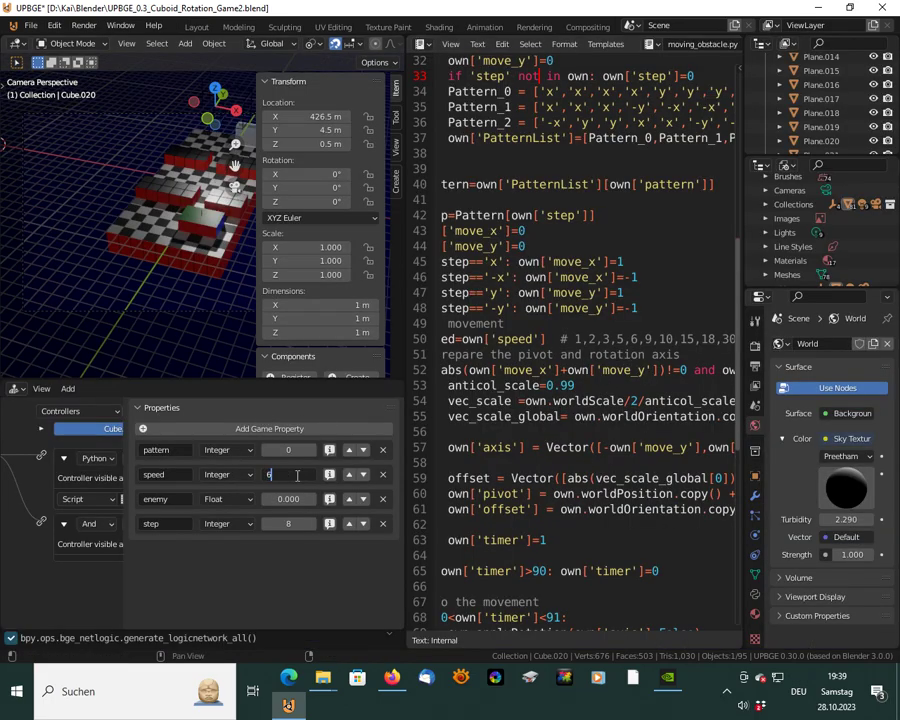
pyautogui.write('6')
pyautogui.press('Return')
pyautogui.hotkey('ctrl', 'space')
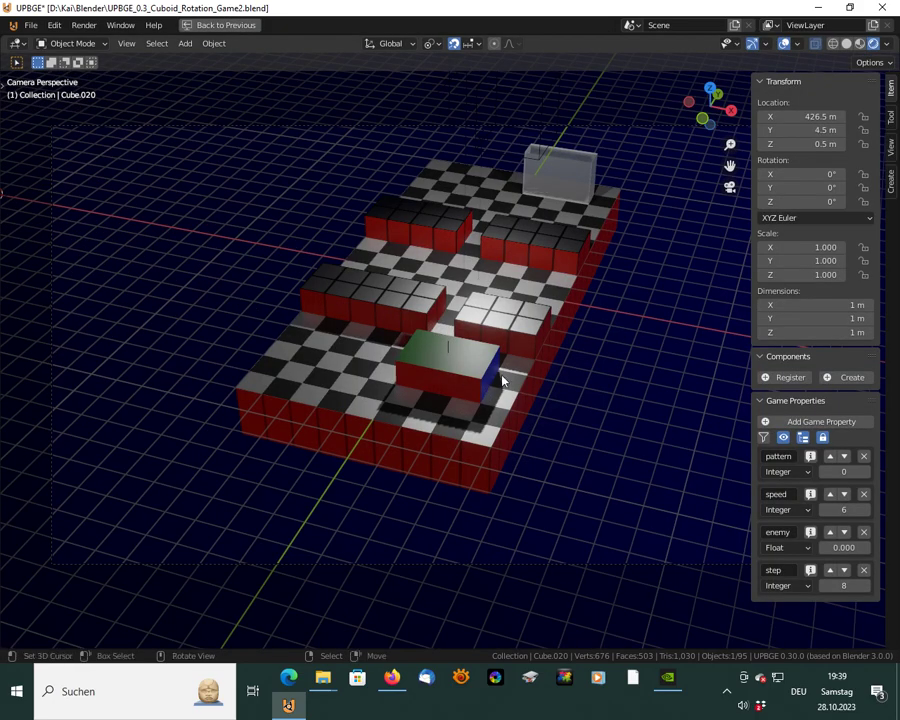
# Select the original moving block at the near corridor corner and set its speed property to 6
pyautogui.press('KP_Decimal')
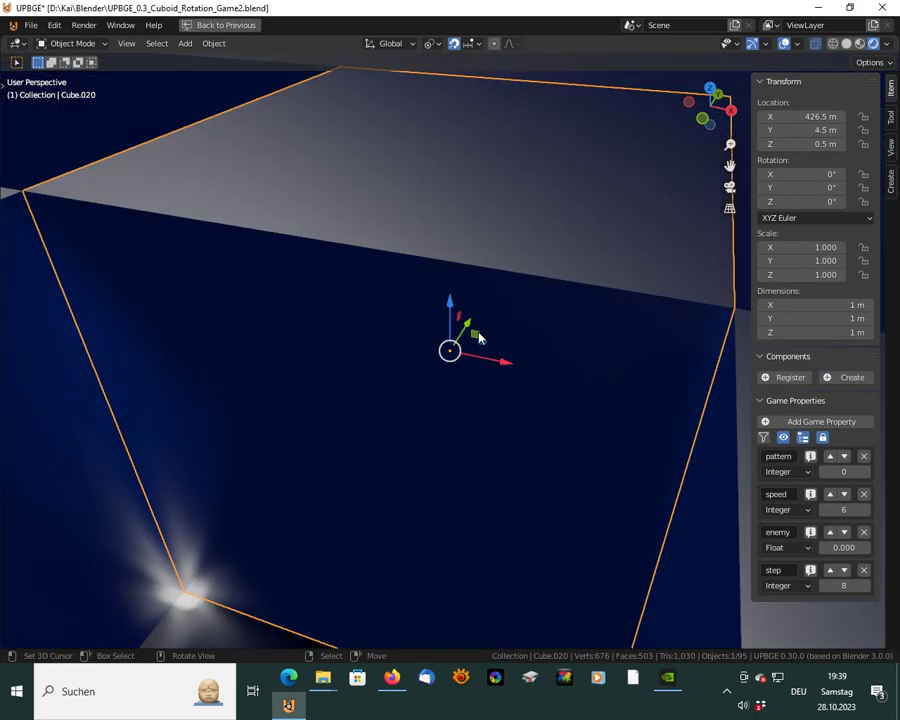
pyautogui.scroll(-5, 466, 366)
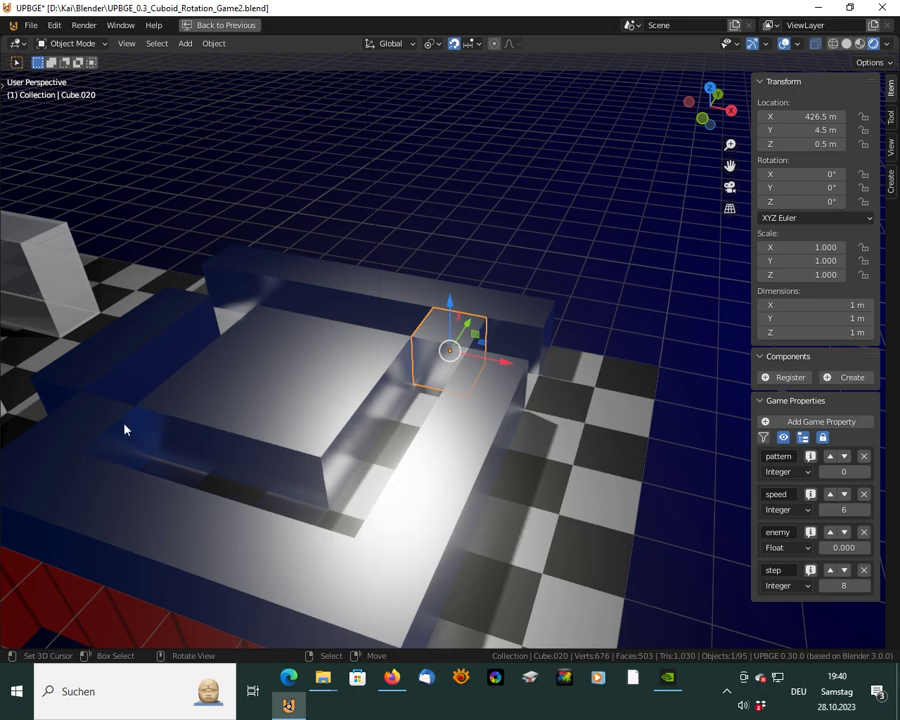
pyautogui.click(128, 430)
pyautogui.click(846, 509)
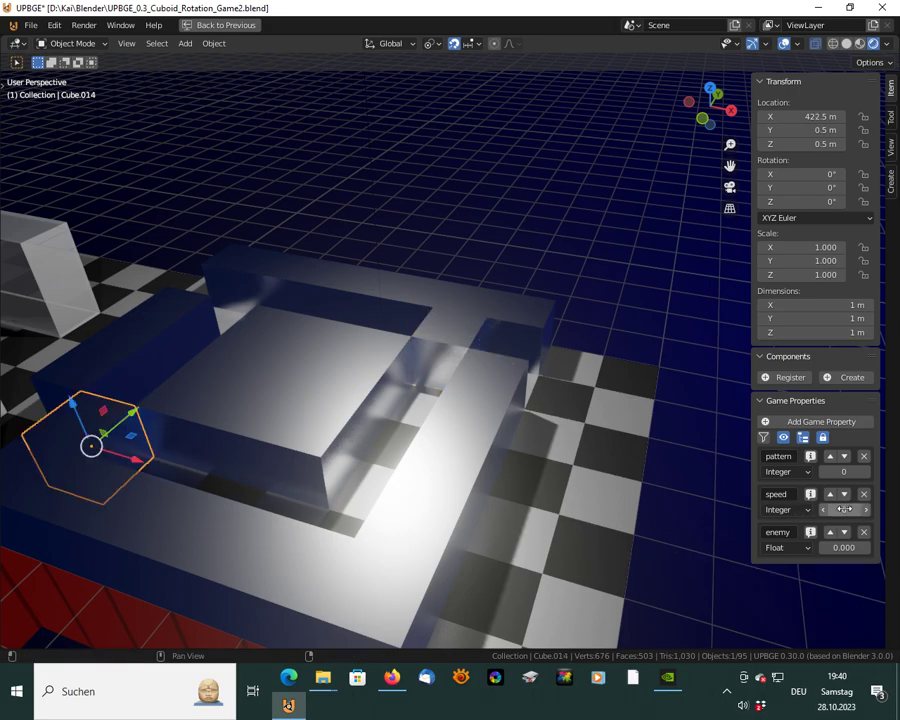
pyautogui.hotkey('ctrl', 'space')
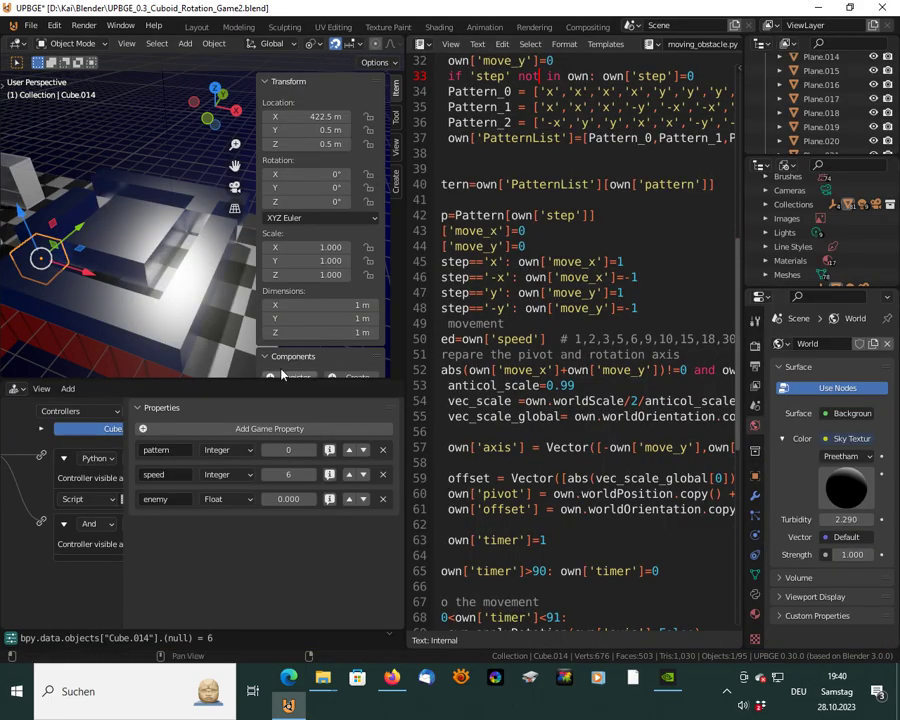
pyautogui.hotkey('ctrl', 'space')
# Run the game from the camera view, roll the cube through the corridor to the platform's far side, and end the run
pyautogui.press('KP_0')
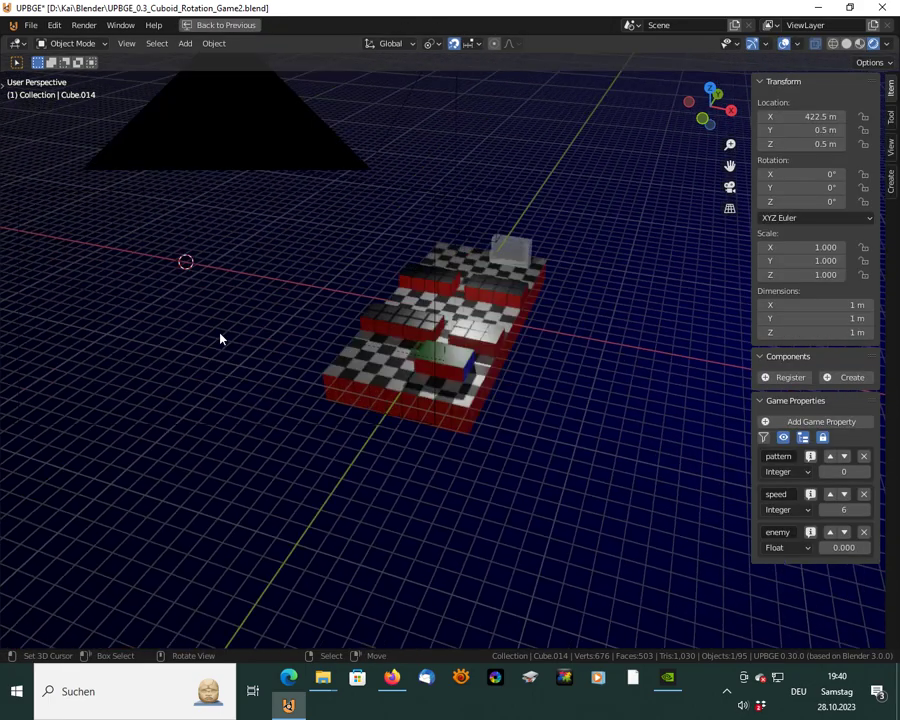
pyautogui.press('p')
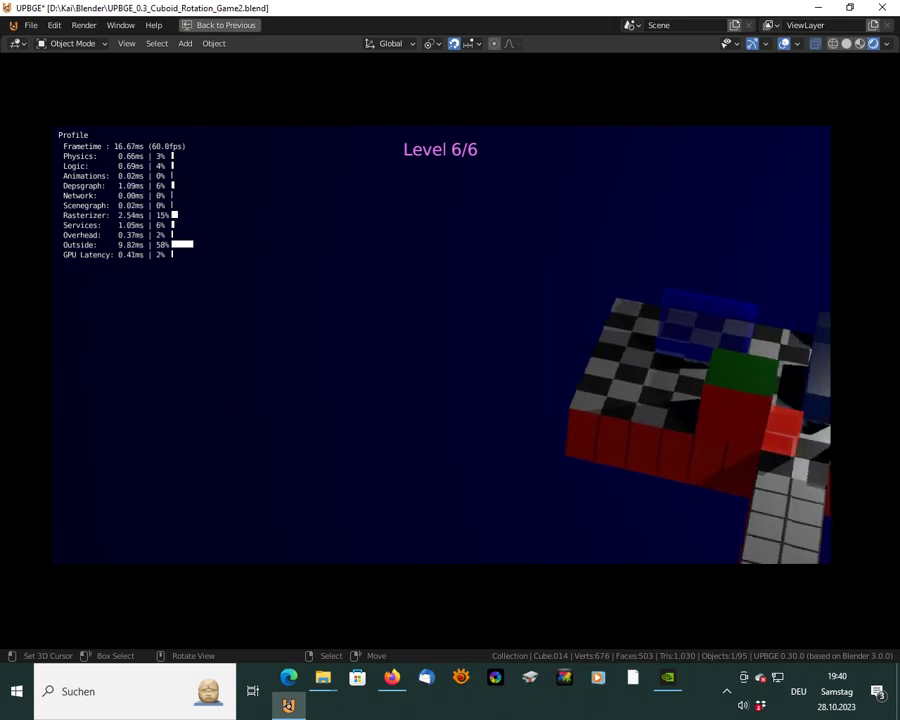
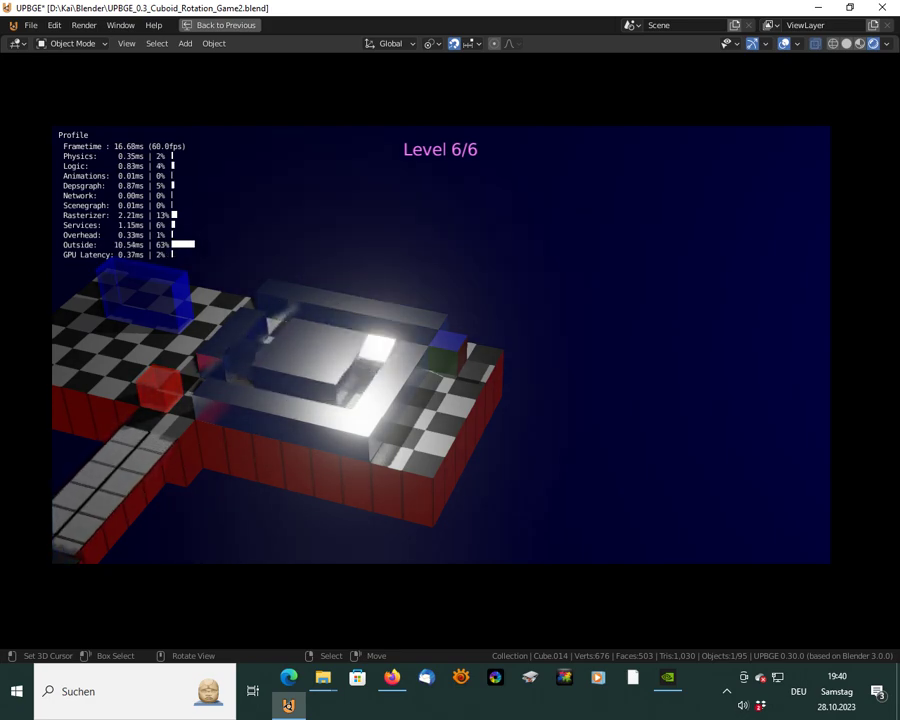
pyautogui.press('Escape')
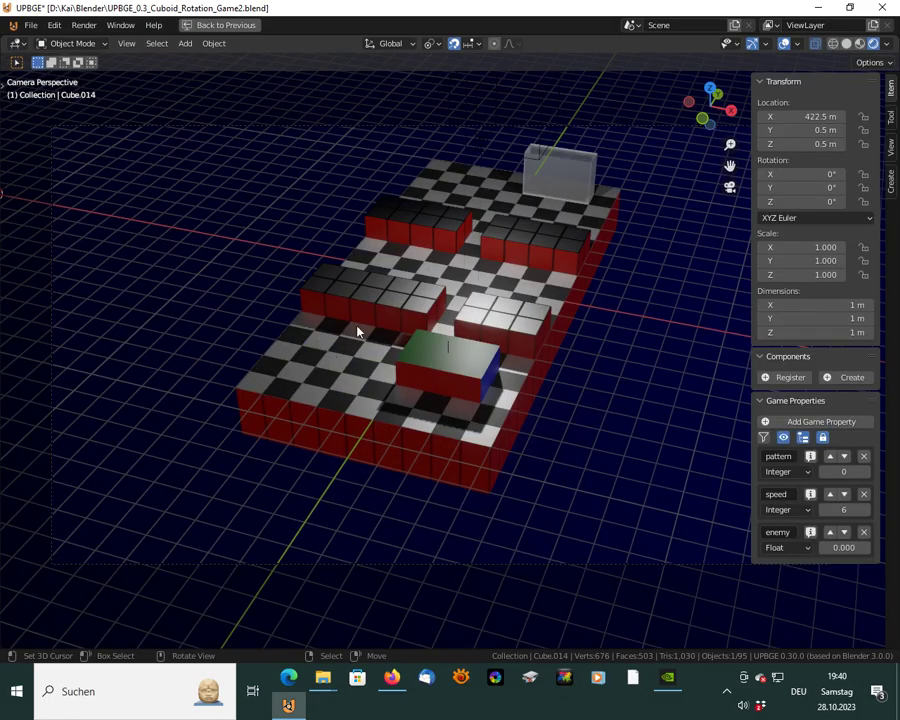
# Duplicate the red morph sensor cube and place the copy on the platform's far side at X 429.5 m, Y 3.5 m
pyautogui.press('KP_Decimal')
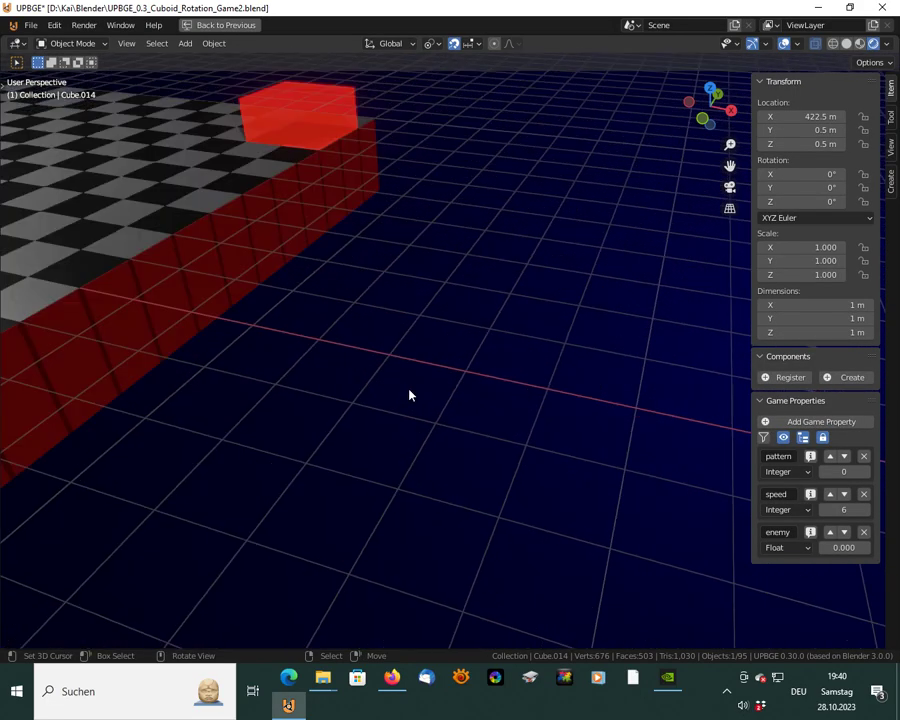
pyautogui.scroll(-5, 410, 403)
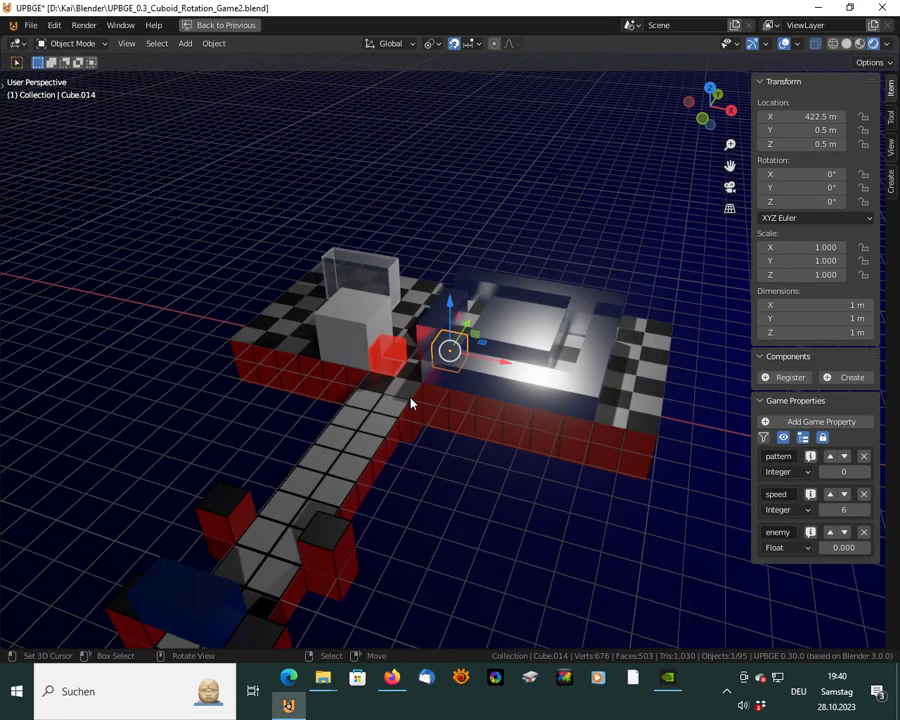
pyautogui.click(361, 277)
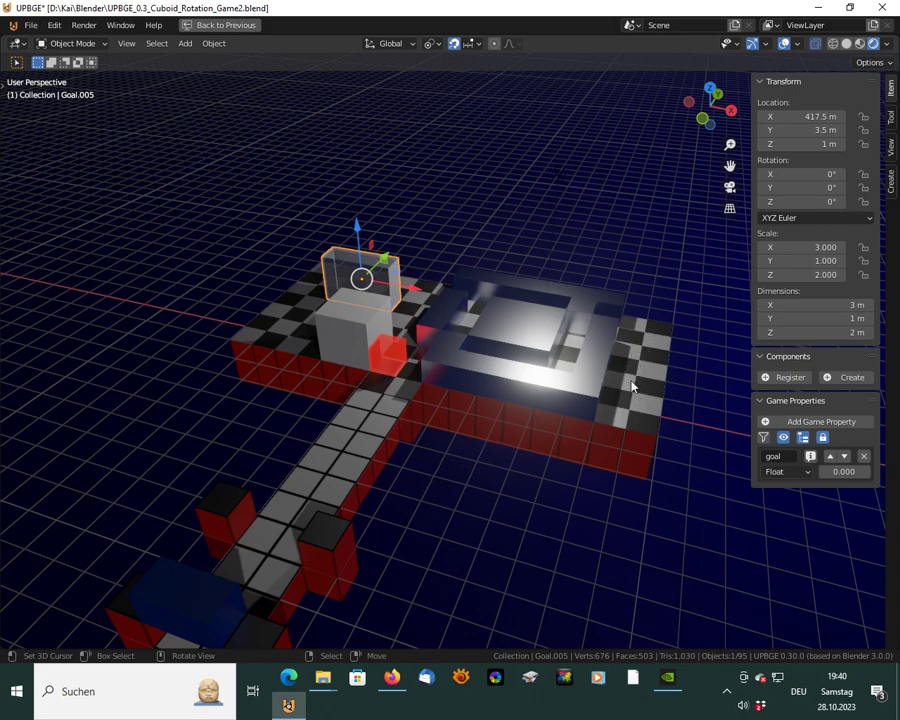
pyautogui.click(388, 353)
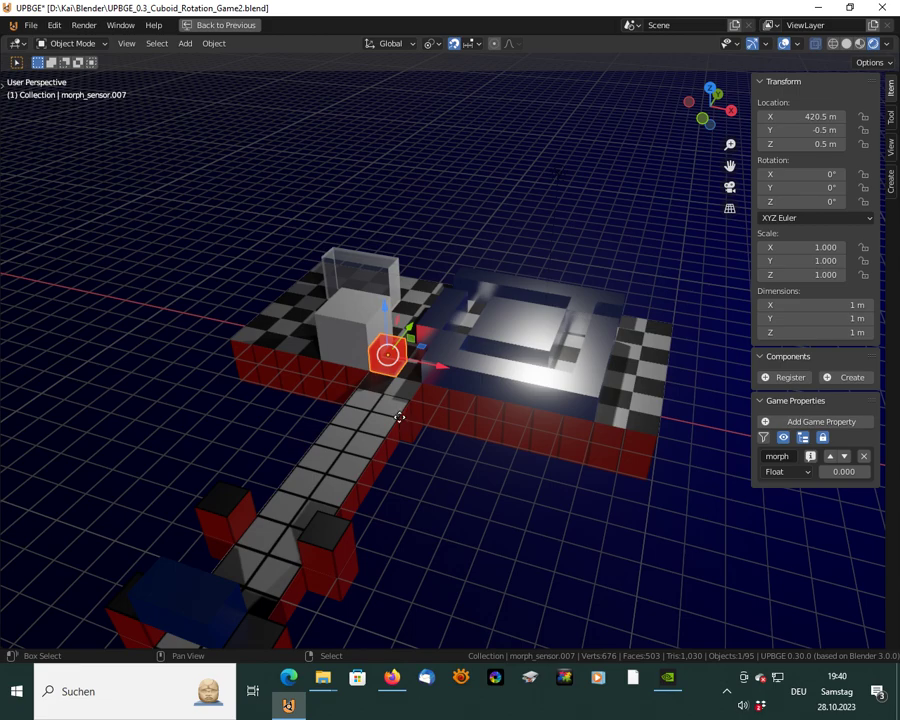
pyautogui.hotkey('shift', 'd')
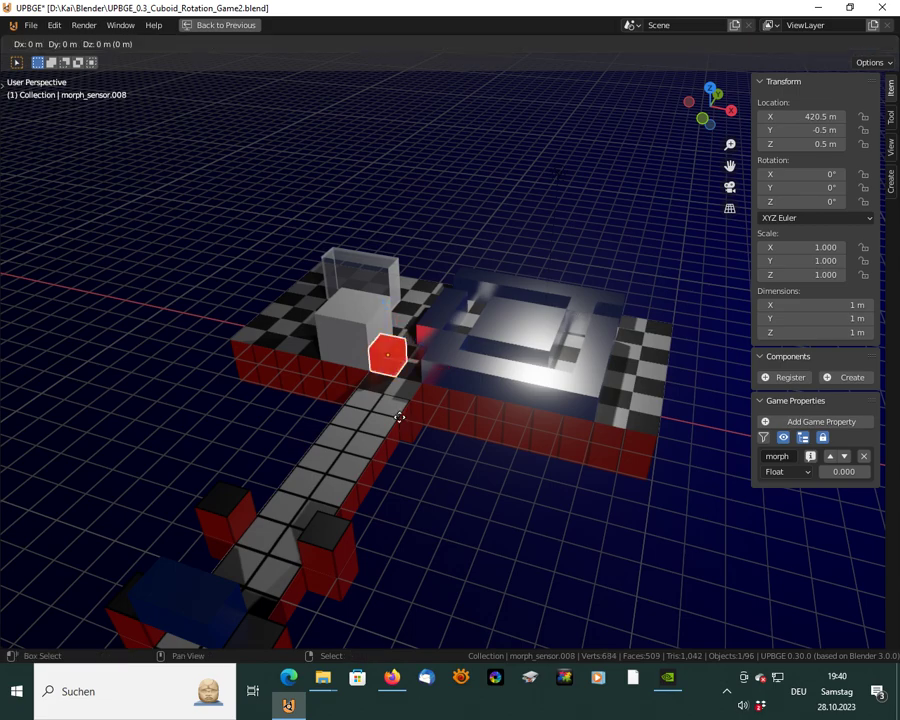
pyautogui.click(675, 407)
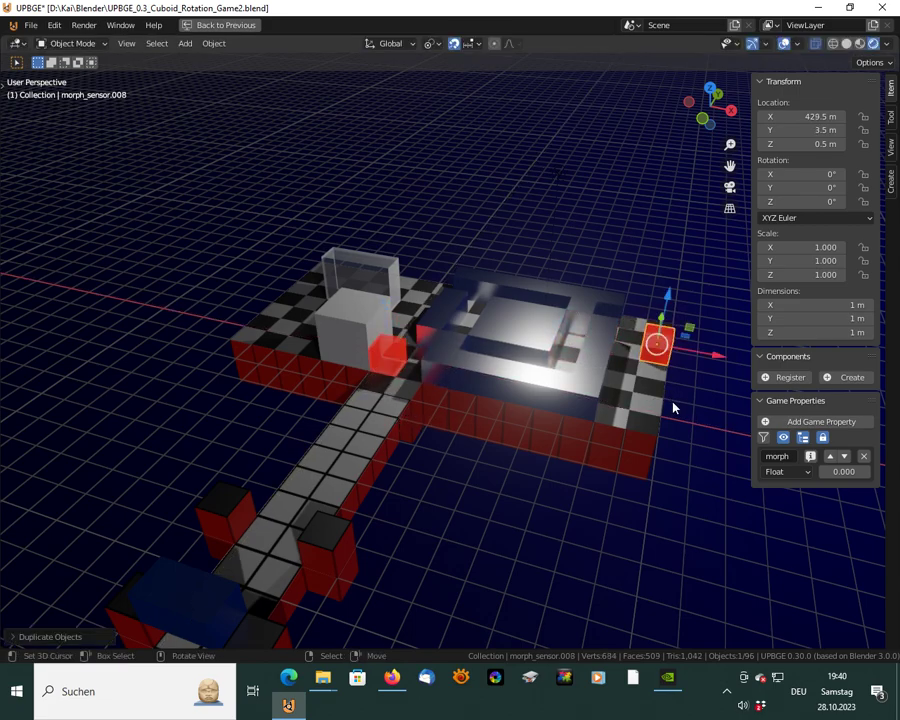
# Scale the duplicated red morph sensor to 2 in X and 3 in Y
pyautogui.moveTo(636, 411); pyautogui.dragTo(561, 402, button='middle')
pyautogui.click(445, 269)
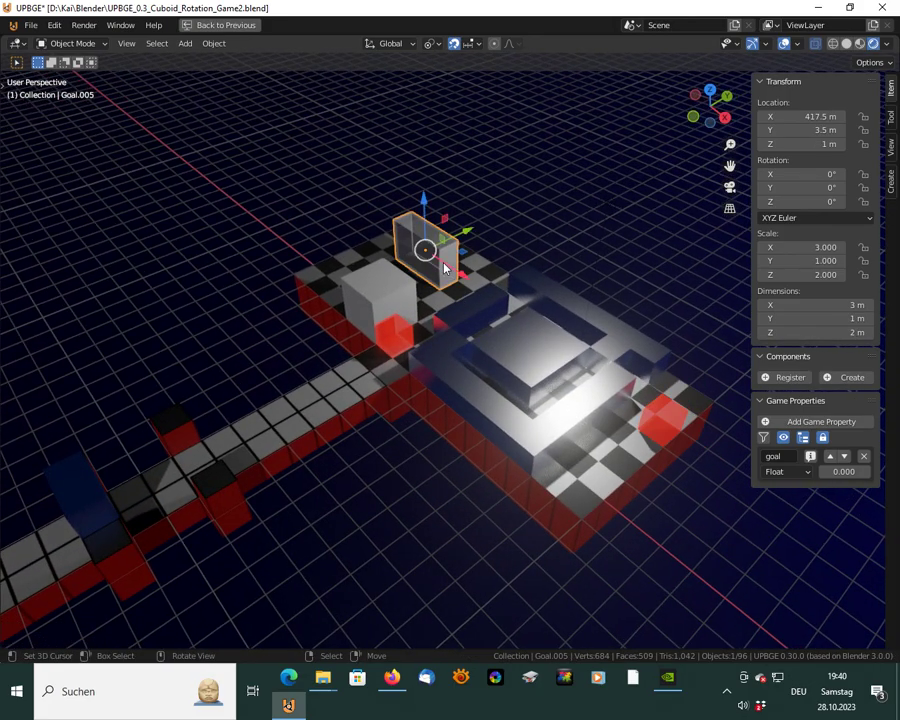
pyautogui.click(672, 421)
pyautogui.moveTo(611, 465); pyautogui.dragTo(684, 441, button='middle')
pyautogui.scroll(5, 571, 426)
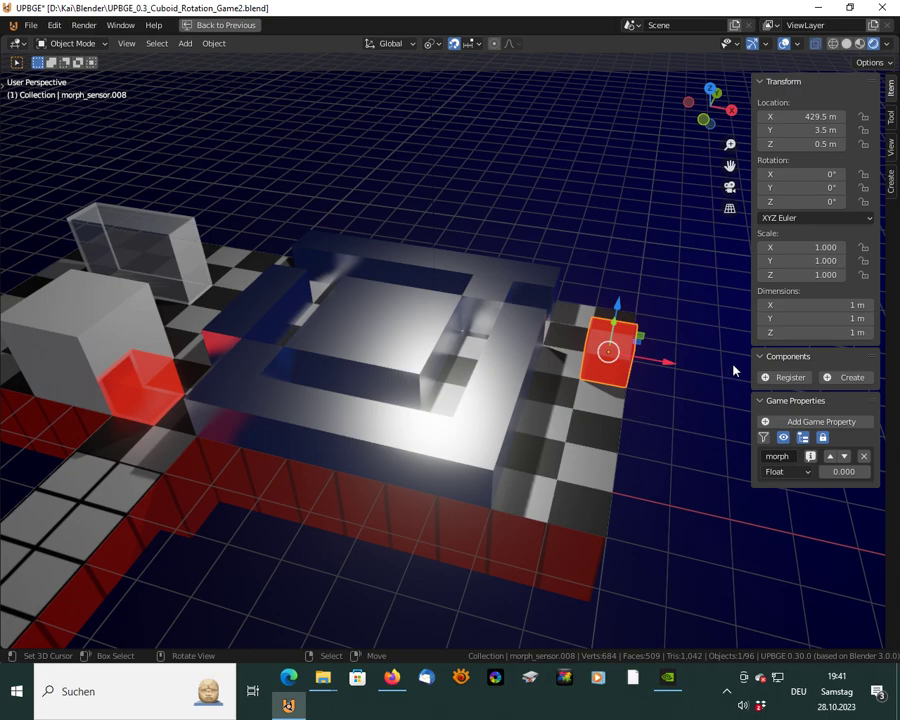
pyautogui.click(821, 261)
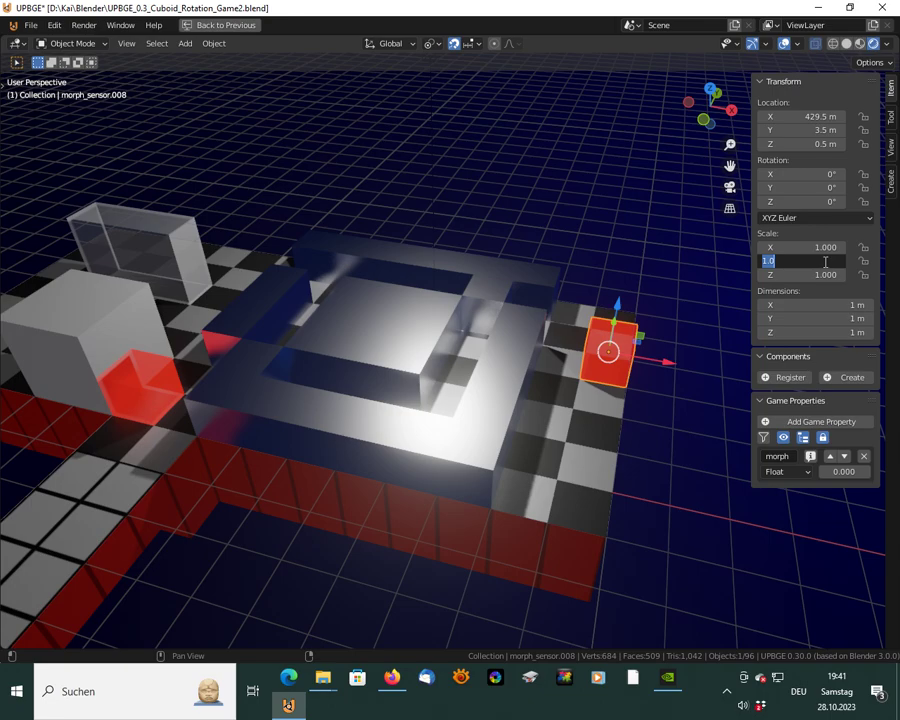
pyautogui.press('Return')
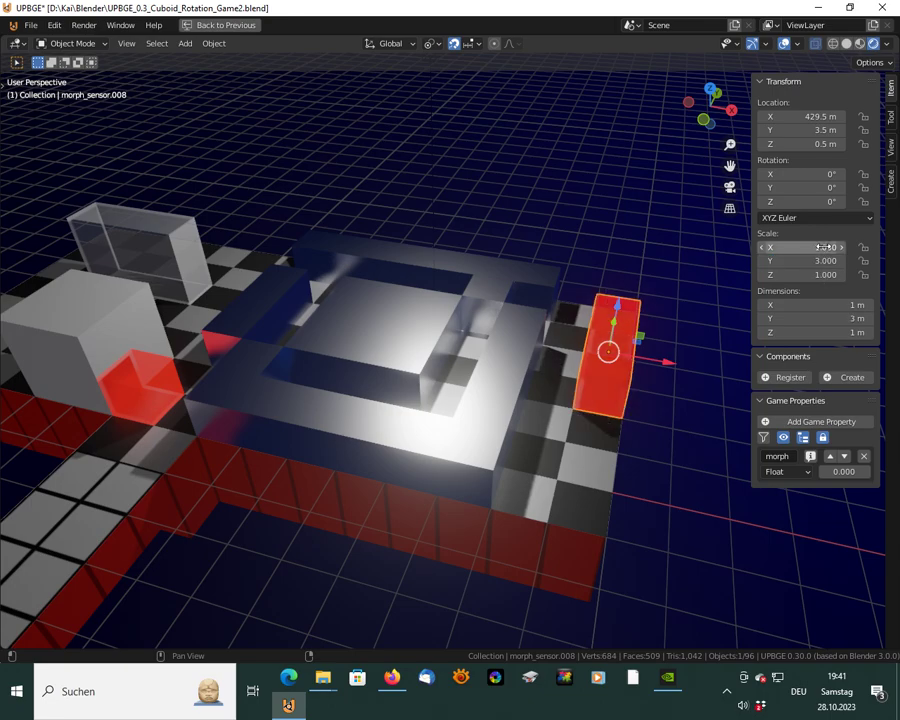
pyautogui.write('2')
pyautogui.press('Return')
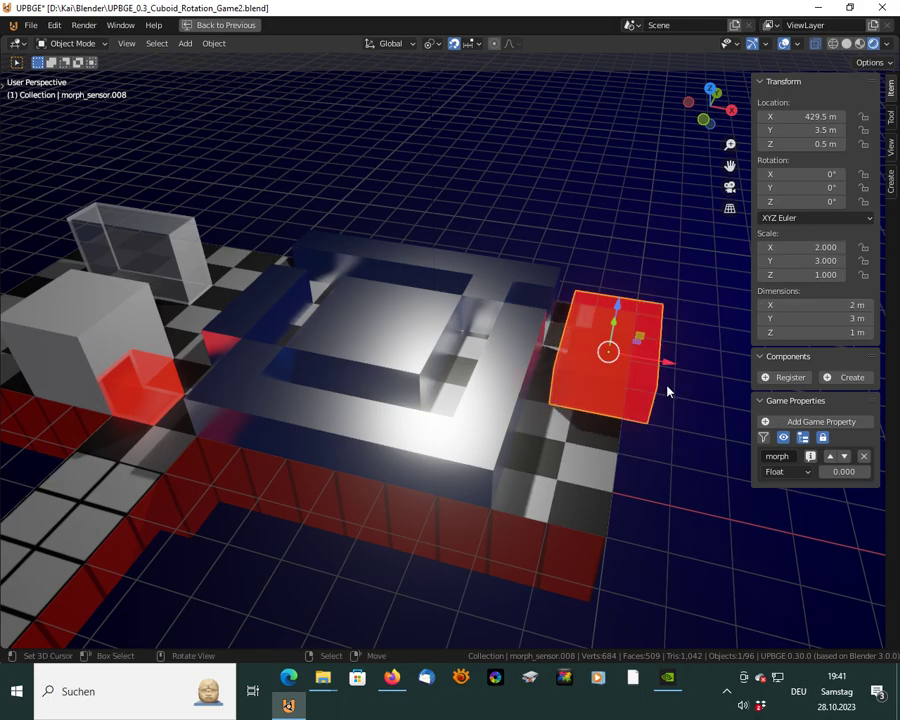
# Move the enlarged red morph sensor along X and Y to X 429 m, Y 2.5 m on the platform's far side
pyautogui.moveTo(671, 392); pyautogui.dragTo(585, 346, button='middle')
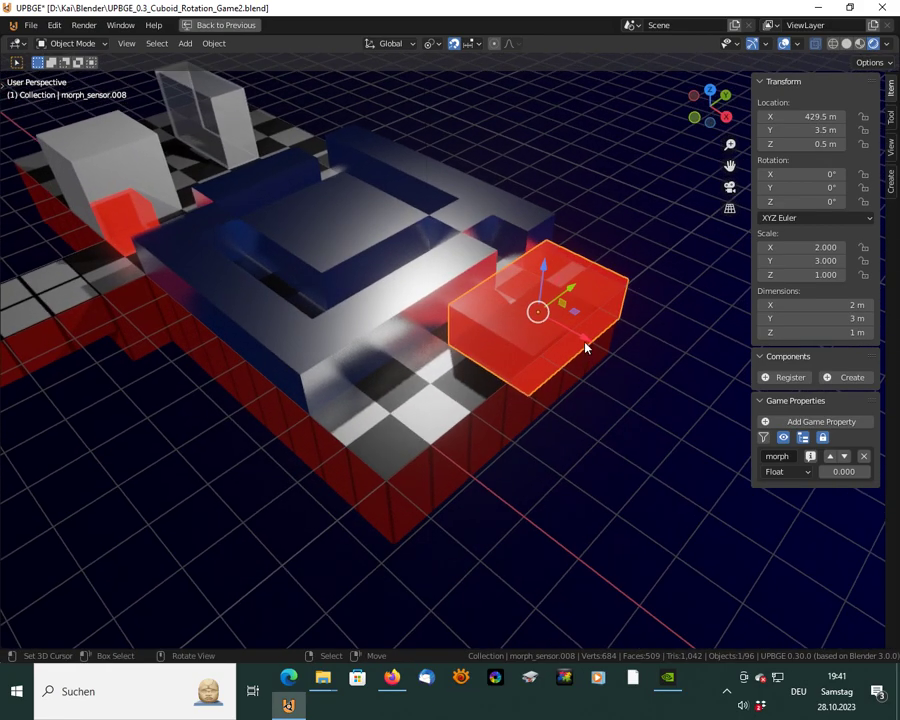
pyautogui.press('g')
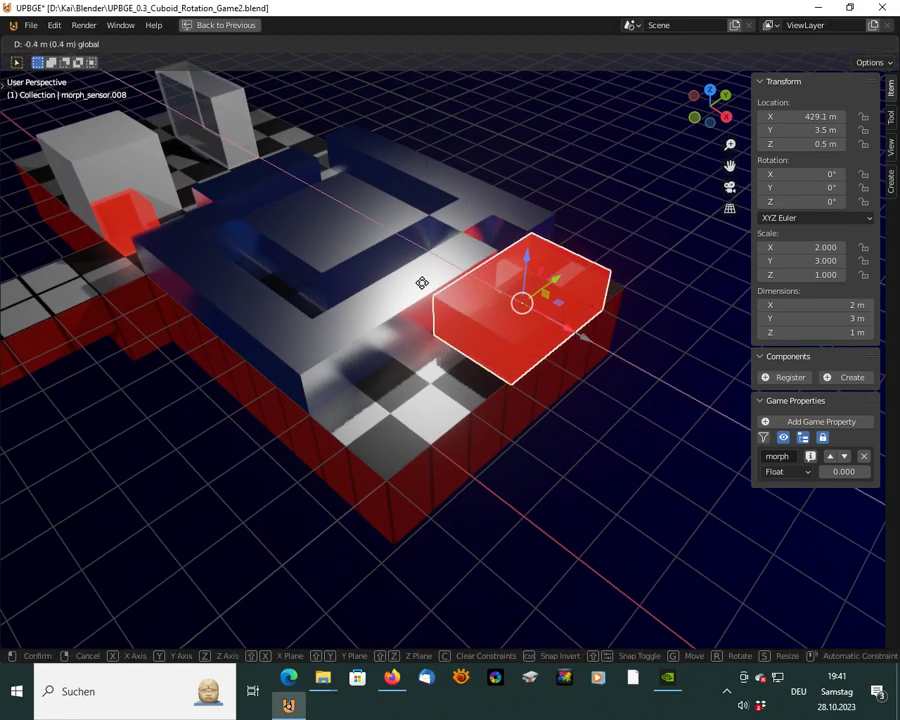
pyautogui.click(382, 261)
pyautogui.moveTo(589, 342); pyautogui.dragTo(558, 352, button='middle')
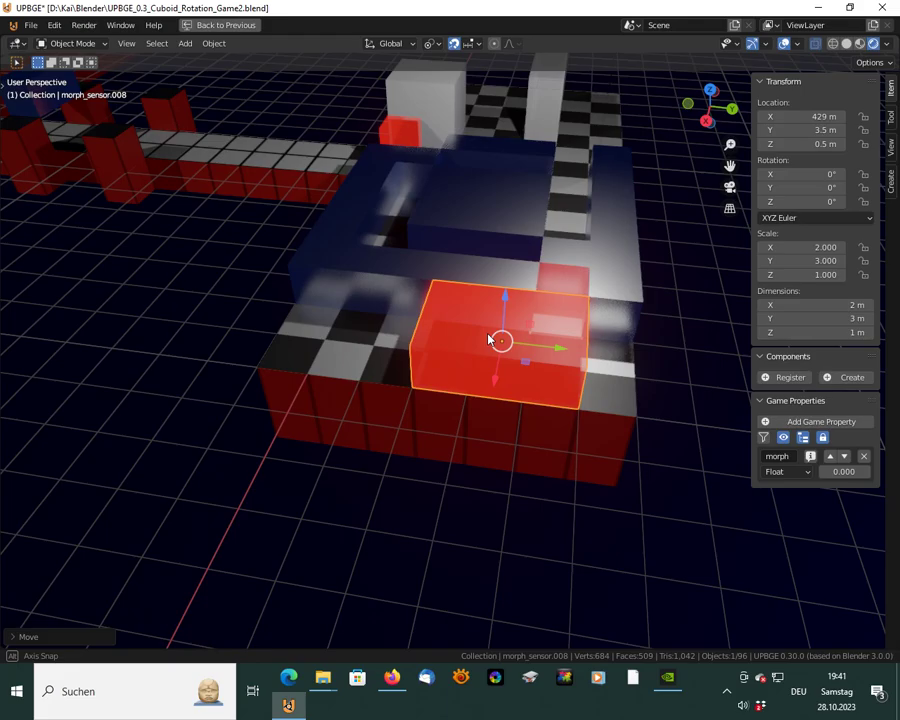
pyautogui.moveTo(558, 352); pyautogui.dragTo(518, 349)
pyautogui.moveTo(553, 394); pyautogui.dragTo(609, 385, button='middle')
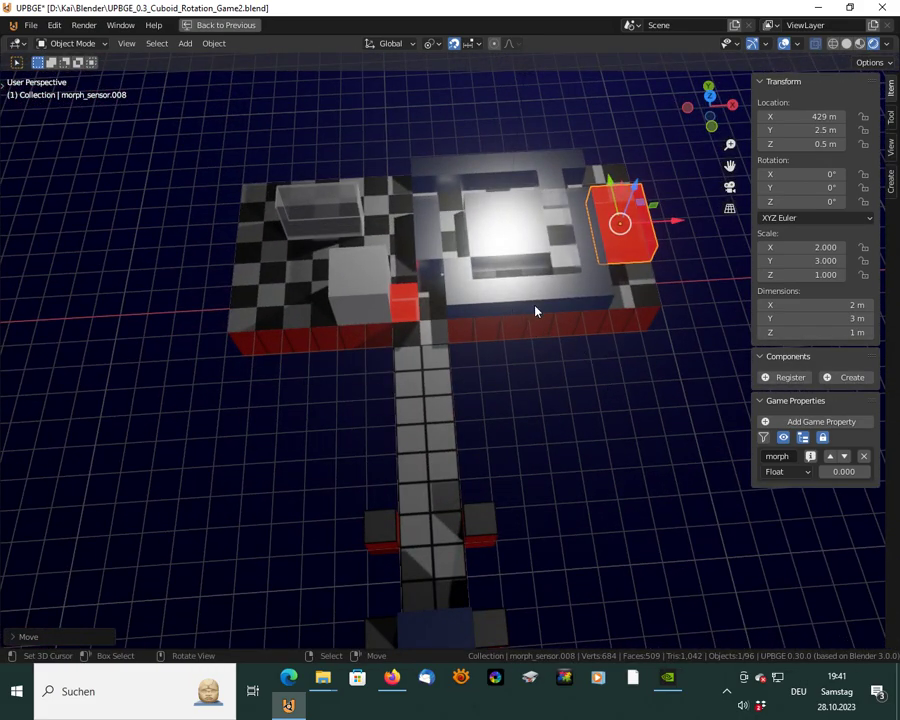
pyautogui.keyDown('shift'); pyautogui.moveTo(622, 294); pyautogui.dragTo(482, 321, button='middle'); pyautogui.keyUp('shift')
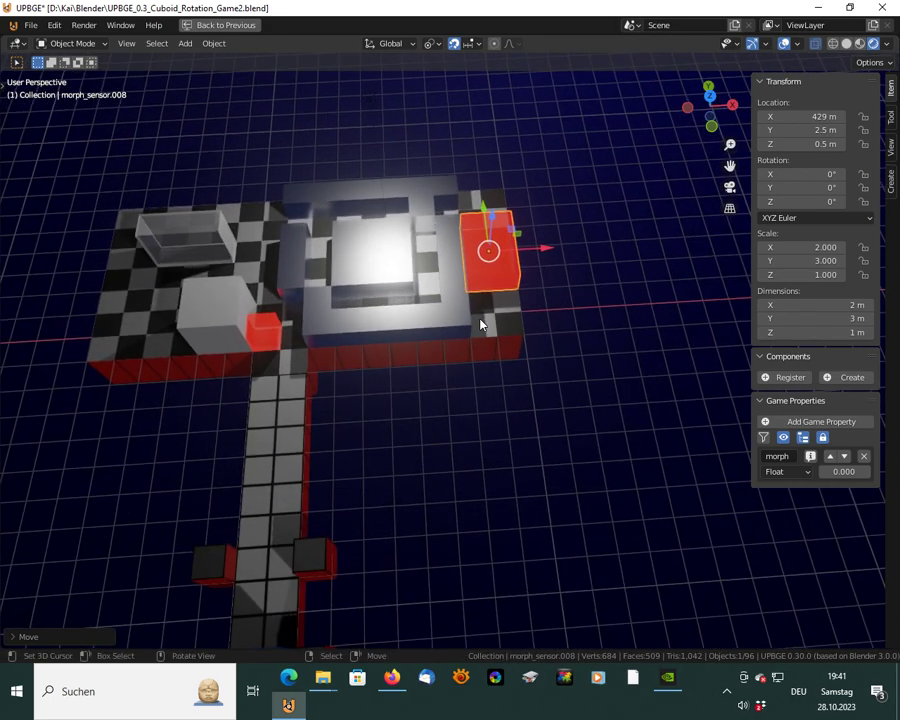
pyautogui.scroll(4, 482, 321)
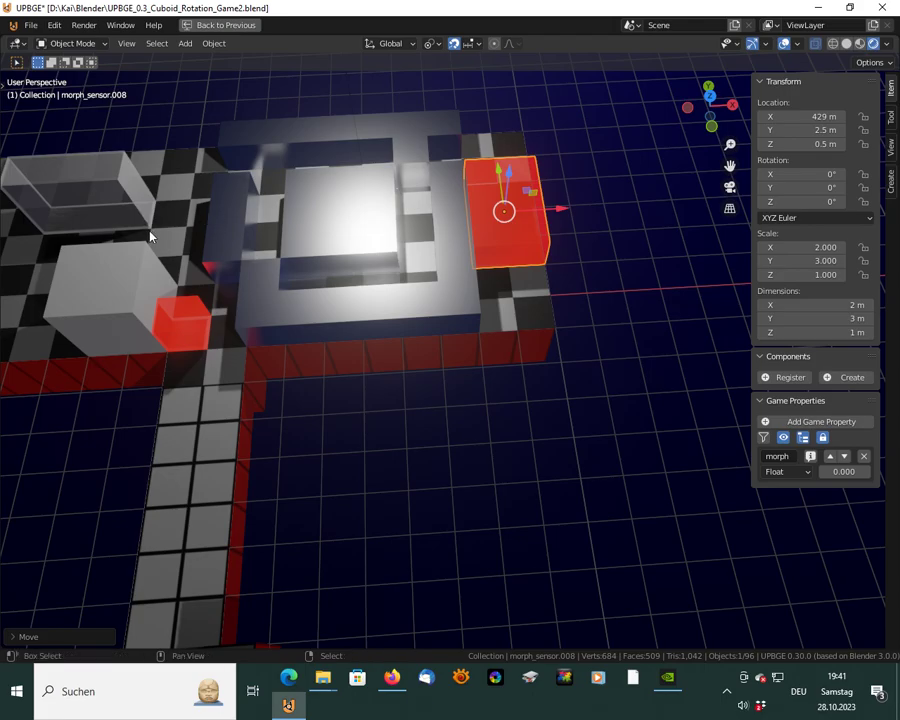
pyautogui.moveTo(149, 235); pyautogui.dragTo(321, 237, button='middle')
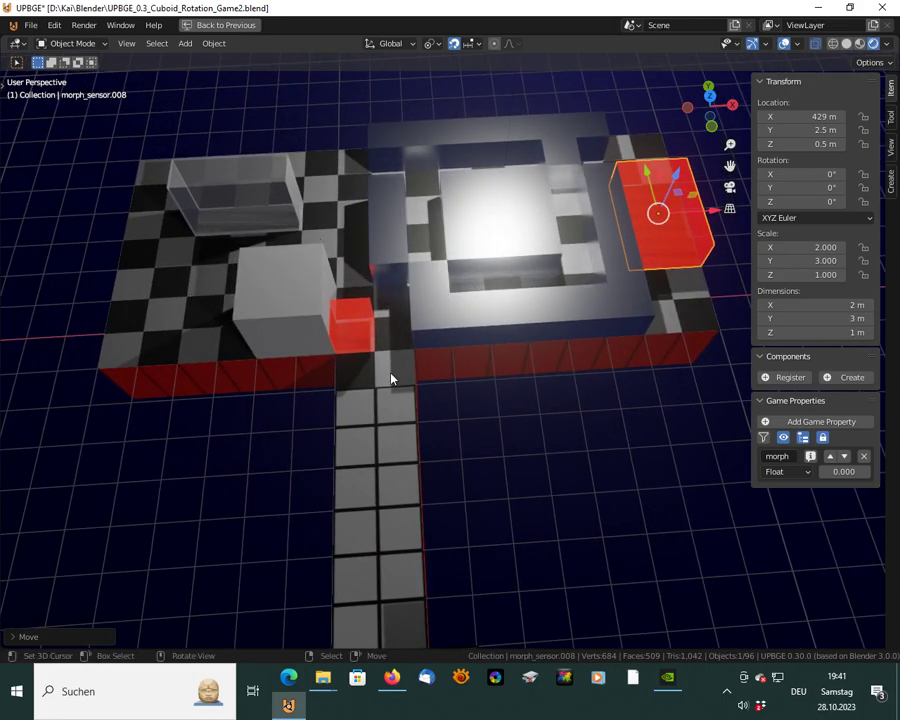
pyautogui.moveTo(435, 399); pyautogui.dragTo(348, 358, button='middle')
pyautogui.scroll(-3, 414, 342)
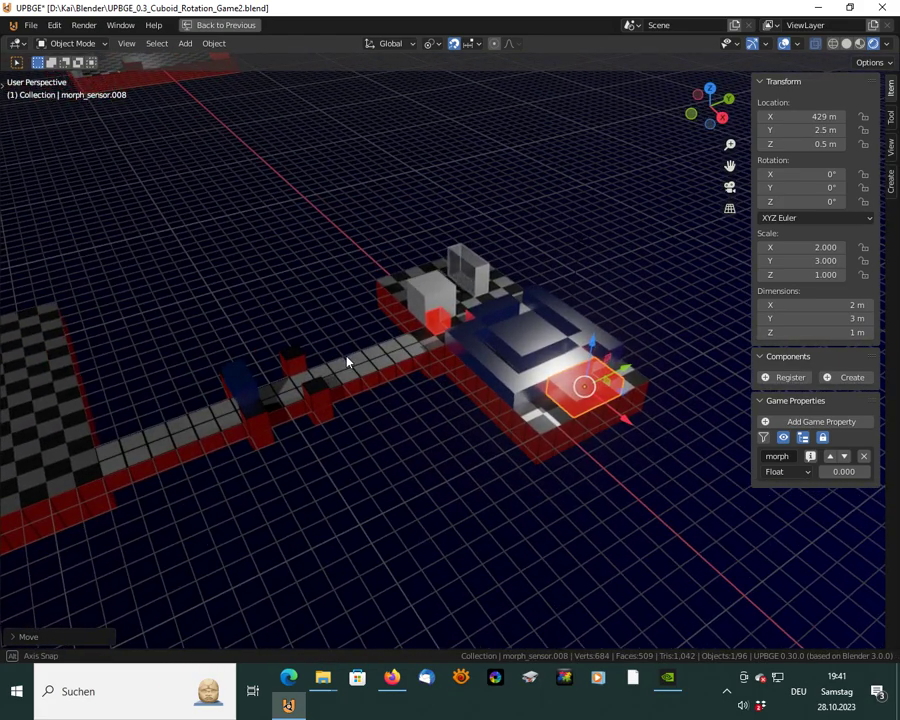
pyautogui.keyDown('shift'); pyautogui.moveTo(295, 378); pyautogui.dragTo(468, 420, button='middle'); pyautogui.keyUp('shift')
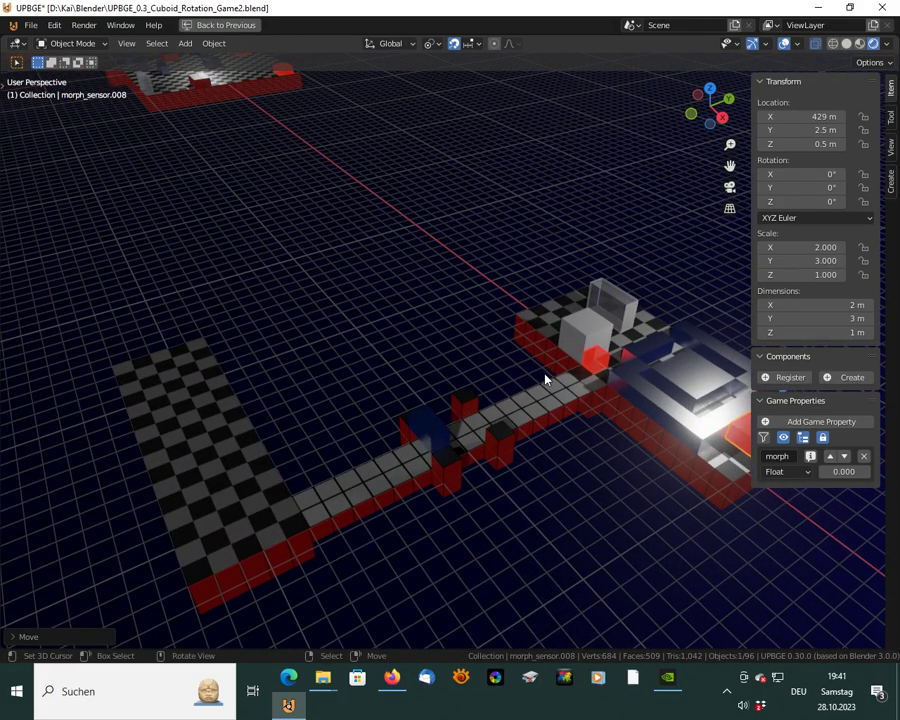
# Run the game from the camera view and roll the cube across the checkered platform to its rear edge beside the corridor
pyautogui.press('KP_0')
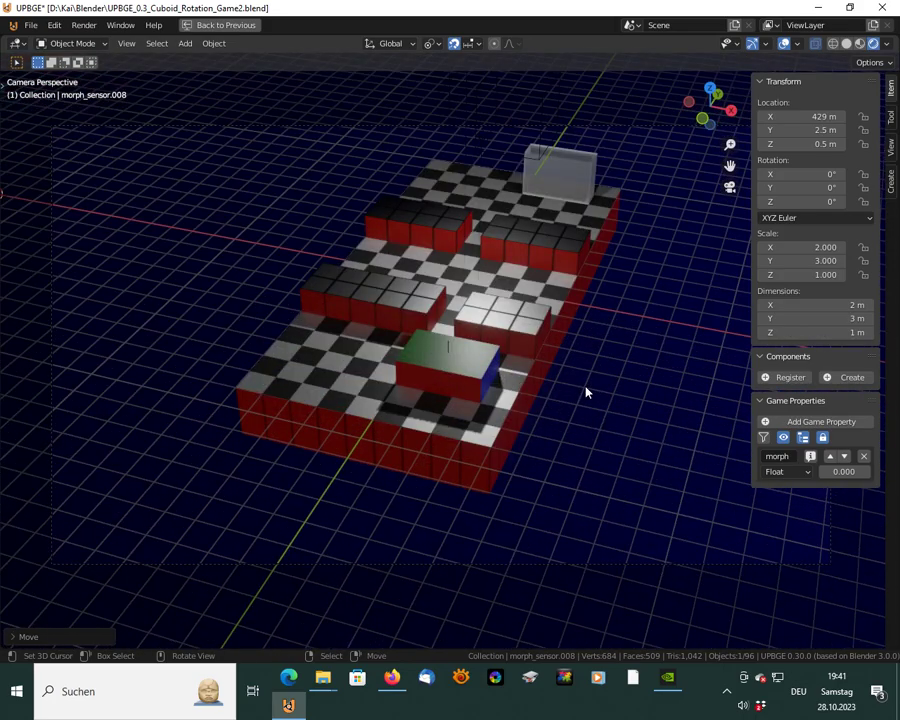
pyautogui.press('p')
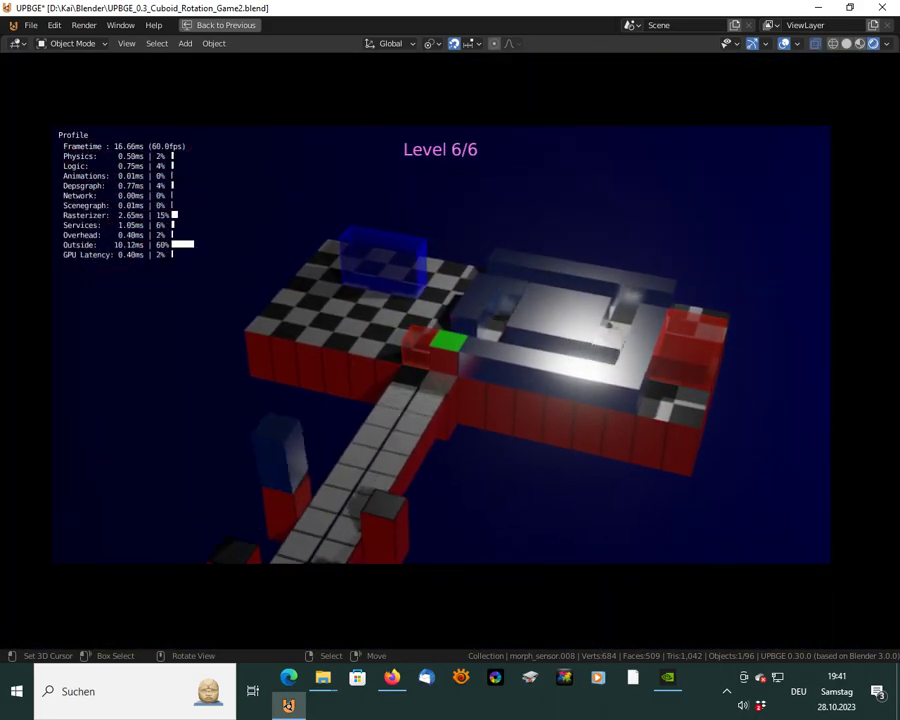
pyautogui.press('Up')
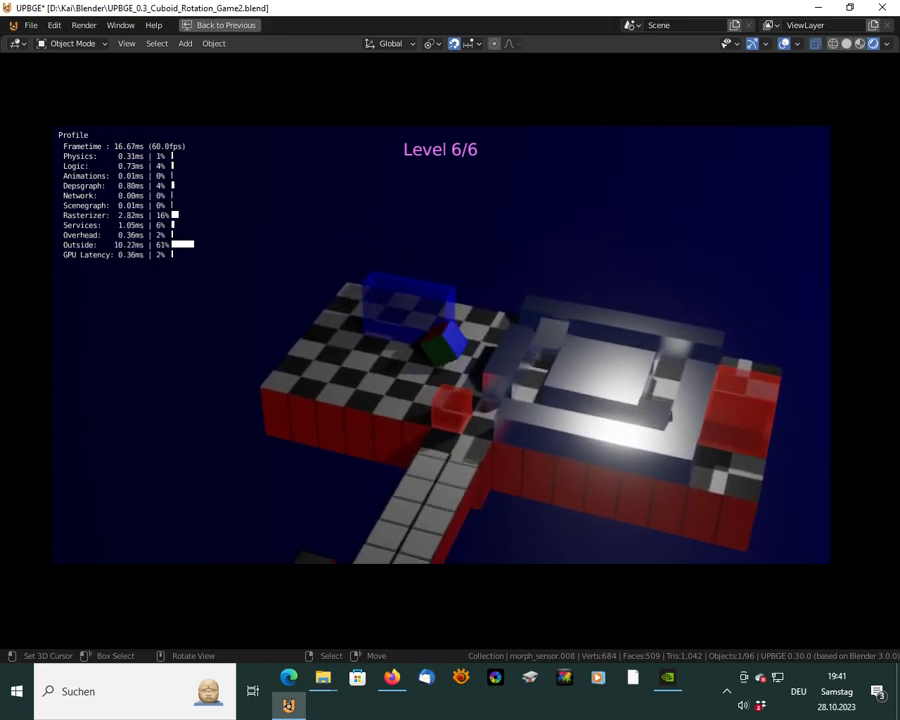
pyautogui.press('Right')
pyautogui.press('Up')
pyautogui.press('Up')
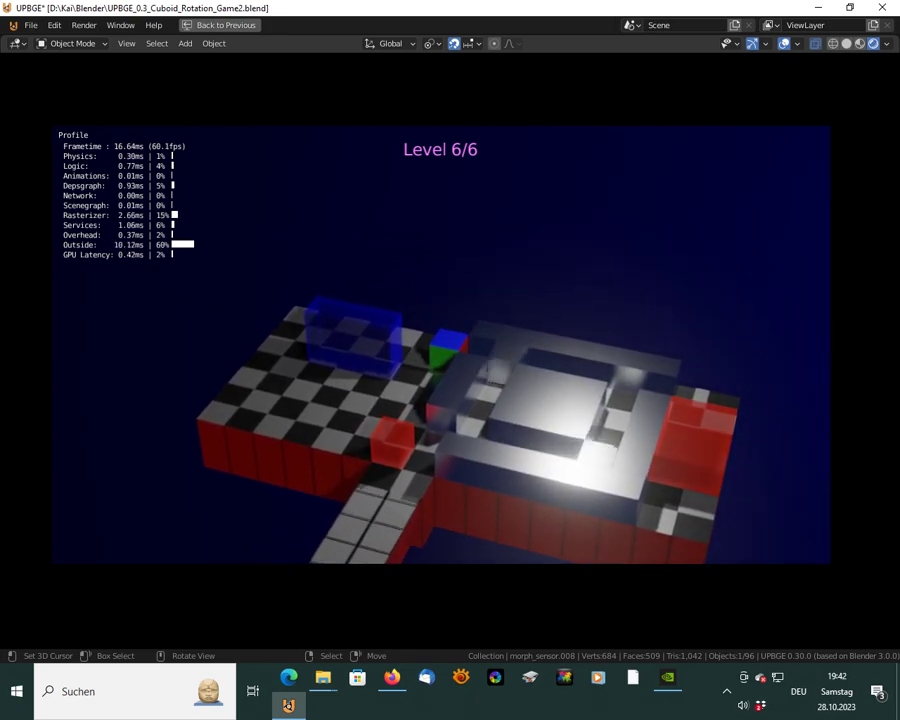
# Roll the small cube forward along the checkered platform onto the small red morph sensor
pyautogui.press('Down')
pyautogui.press('Down')
pyautogui.press('Down')
pyautogui.press('Down')
pyautogui.press('Down')
pyautogui.press('Down')
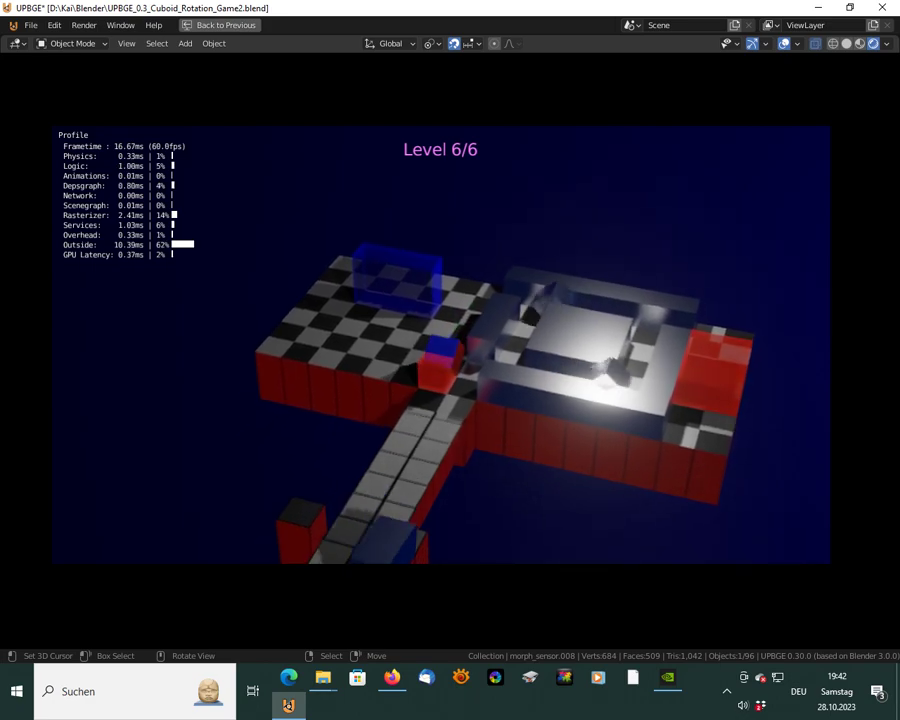
# Roll the small cube from the small sensor into the walled corridor and past the circling blocks to its far end
pyautogui.press('Right')
pyautogui.press('Up')
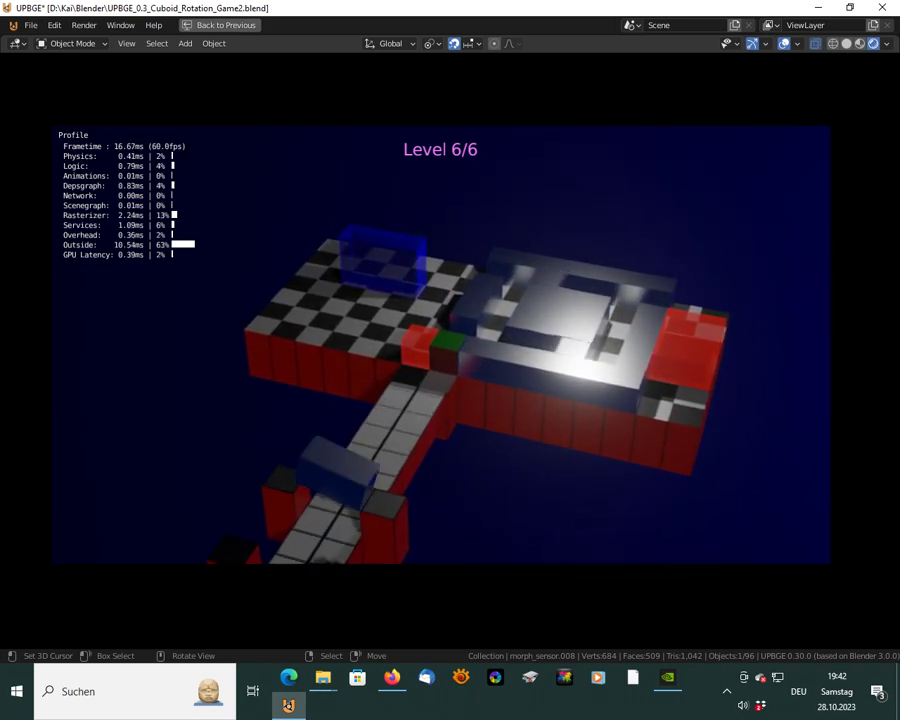
pyautogui.press('Down')
pyautogui.press('Right')
pyautogui.press('Right')
pyautogui.press('Right')
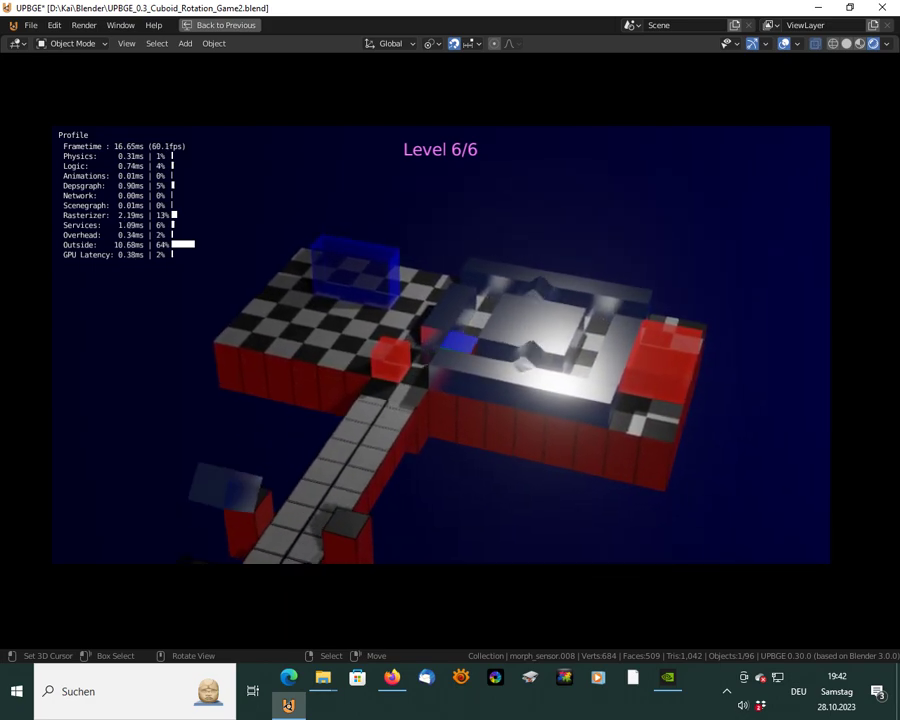
pyautogui.press('Right')
pyautogui.press('Right')
pyautogui.press('Up')
pyautogui.press('Up')
pyautogui.press('Up')
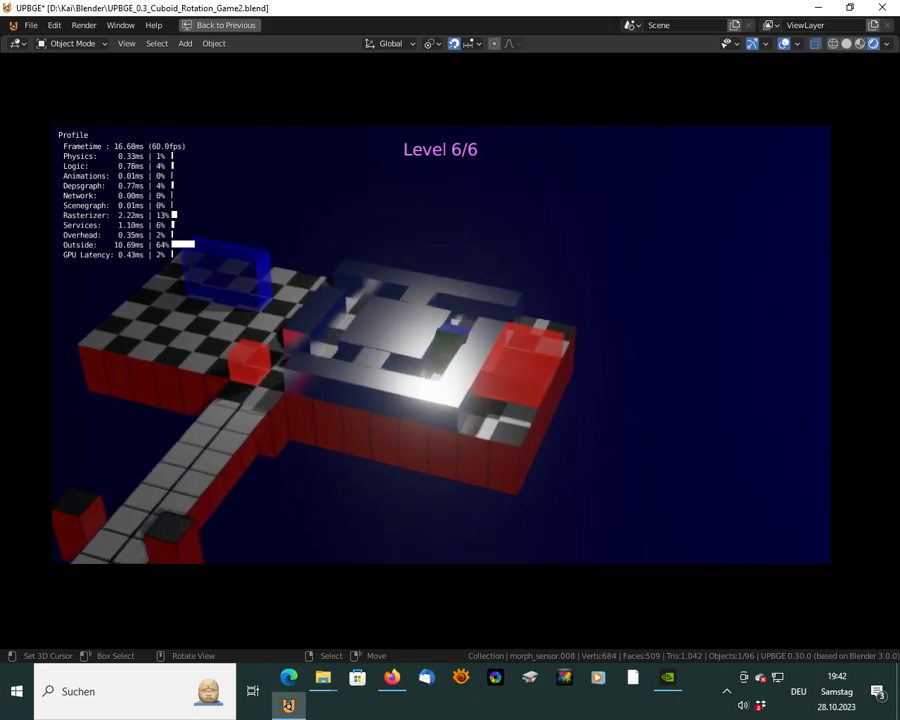
# Roll the small cube onto the enlarged red morph sensor to morph it into a larger cuboid
pyautogui.press('Right')
pyautogui.press('Right')
pyautogui.press('Down')
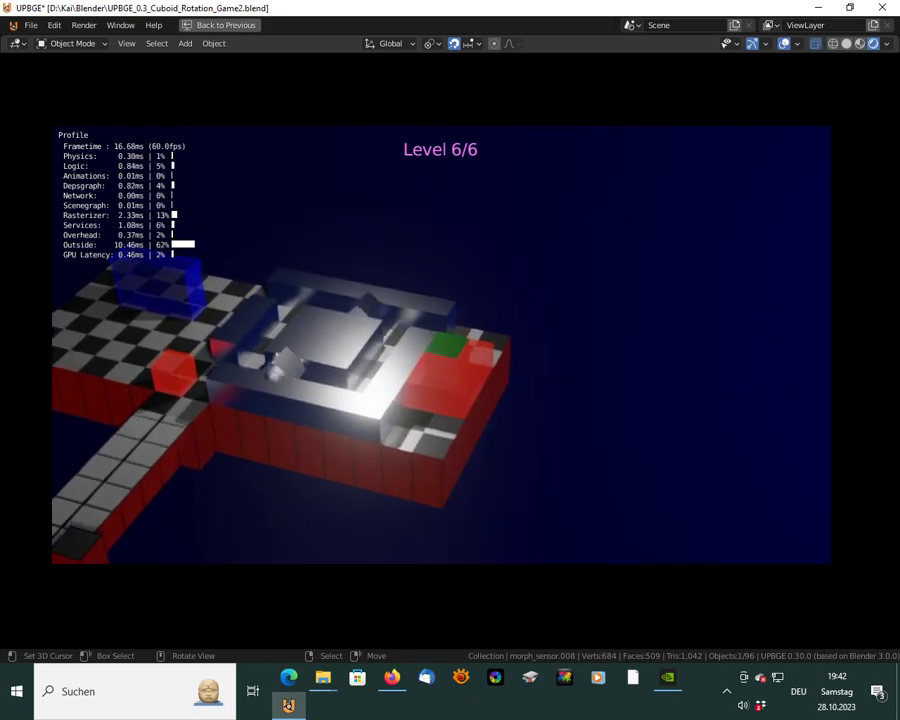
pyautogui.press('Up')
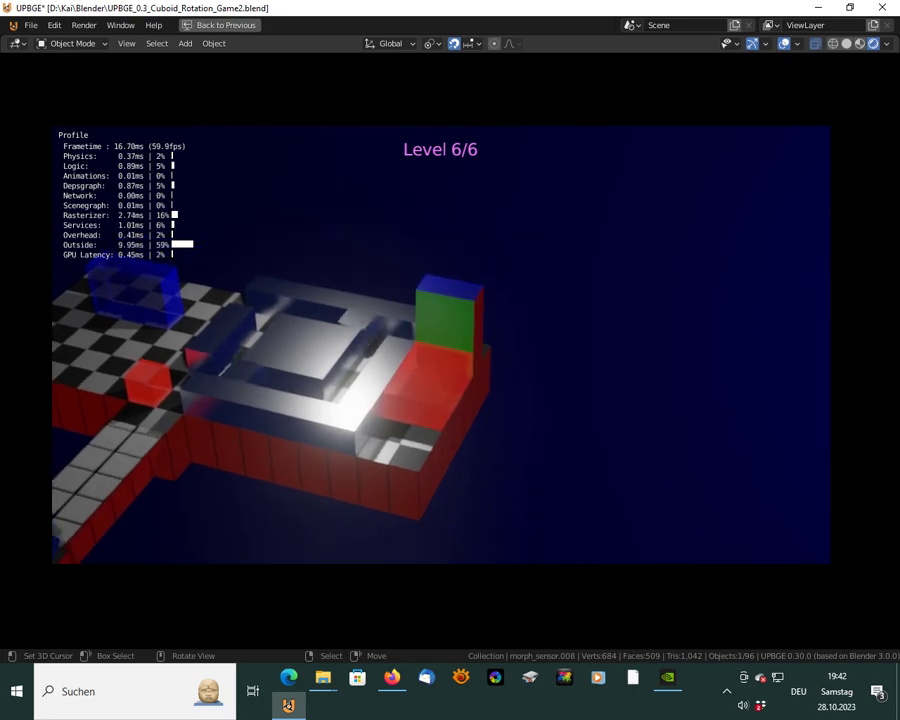
# Roll the morphed cuboid back over the corridor walls to the checkered platform with the blue goal block
pyautogui.press('Left')
pyautogui.press('Left')
pyautogui.press('Left')
pyautogui.press('Left')
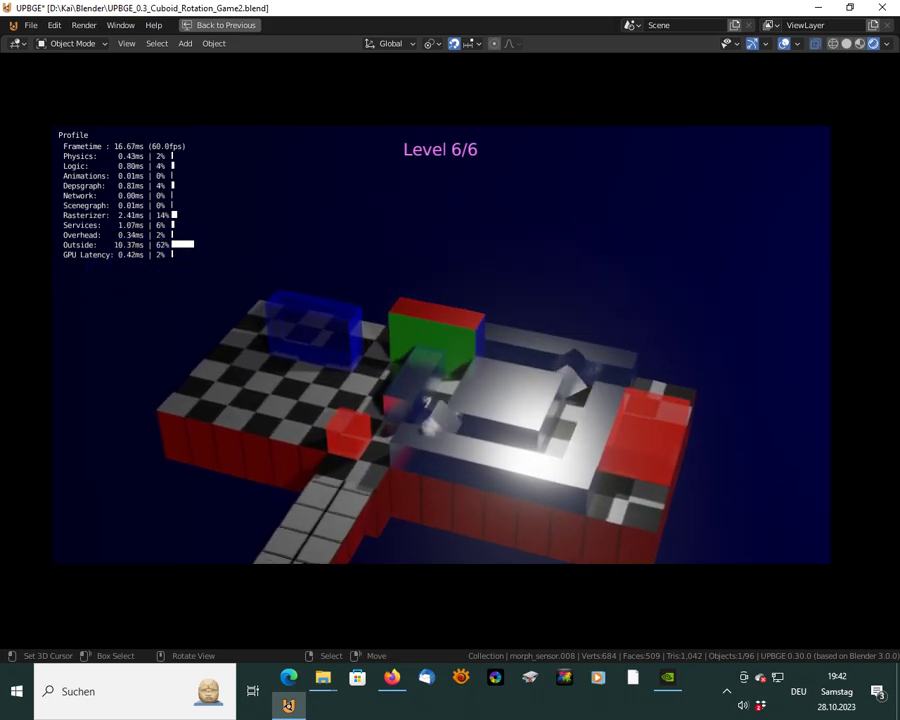
pyautogui.press('Down')
pyautogui.press('Left')
pyautogui.press('Up')
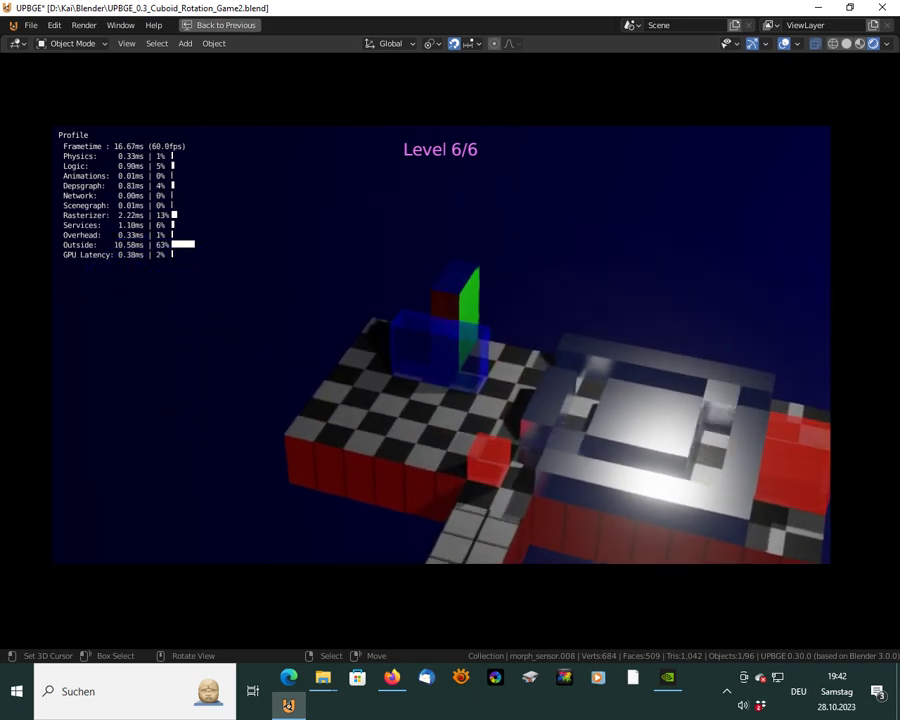
# Roll the cuboid around the translucent blue goal block and overlap it from both ends
pyautogui.press('Left')
pyautogui.press('Down')
pyautogui.press('Right')
pyautogui.press('Down')
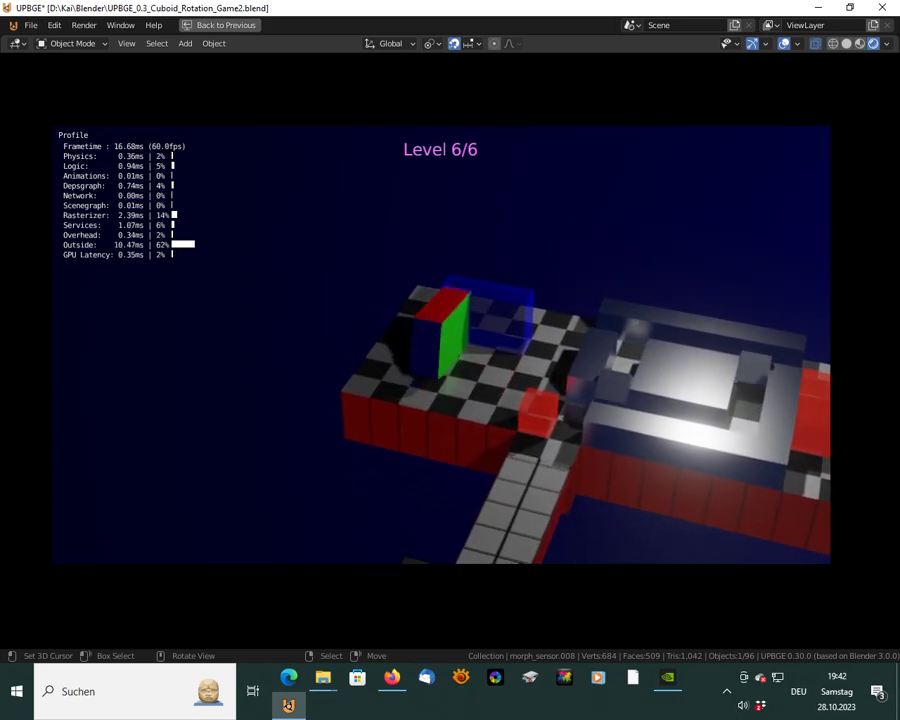
pyautogui.press('Up')
pyautogui.press('Right')
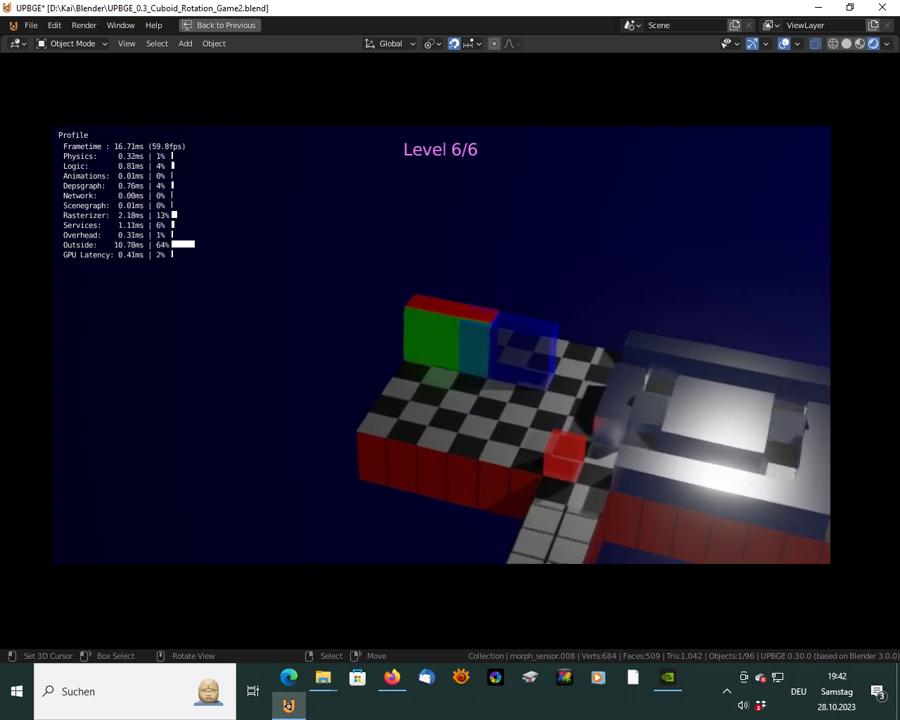
pyautogui.press('Right')
pyautogui.press('Down')
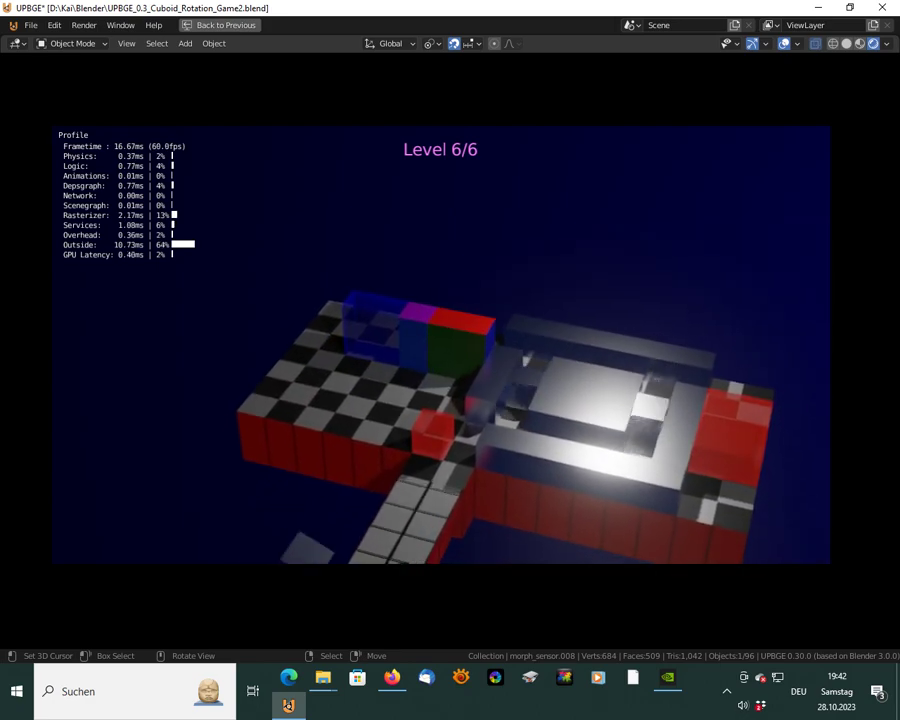
pyautogui.press('Left')
pyautogui.press('Left')
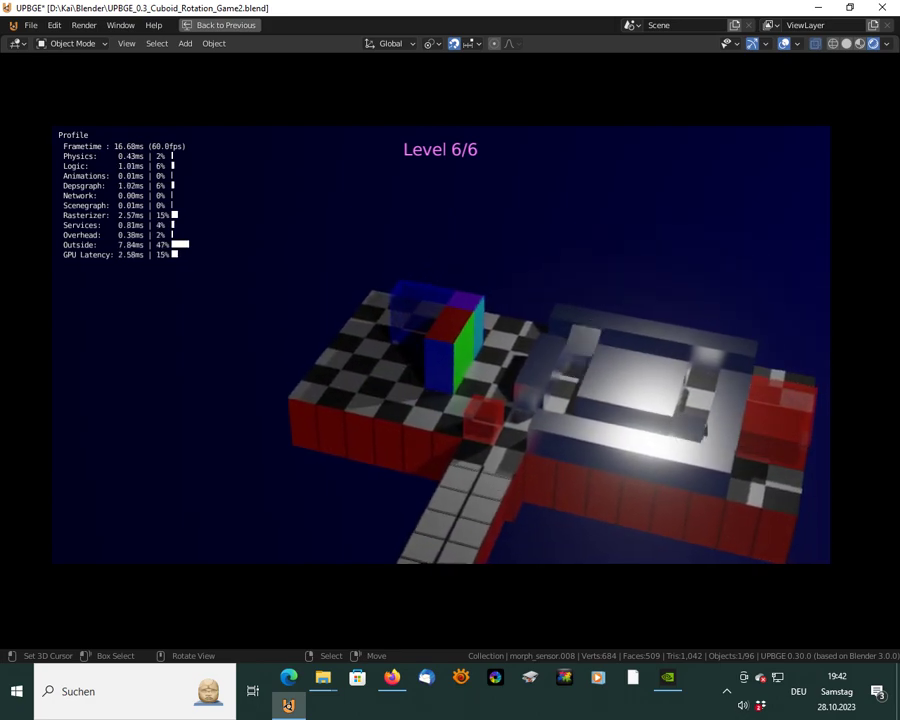
# Try further cuboid orientations against the blue goal block, then lay the cuboid flat on the checkered platform
pyautogui.press('Up')
pyautogui.press('Left')
pyautogui.press('Down')
pyautogui.press('Right')
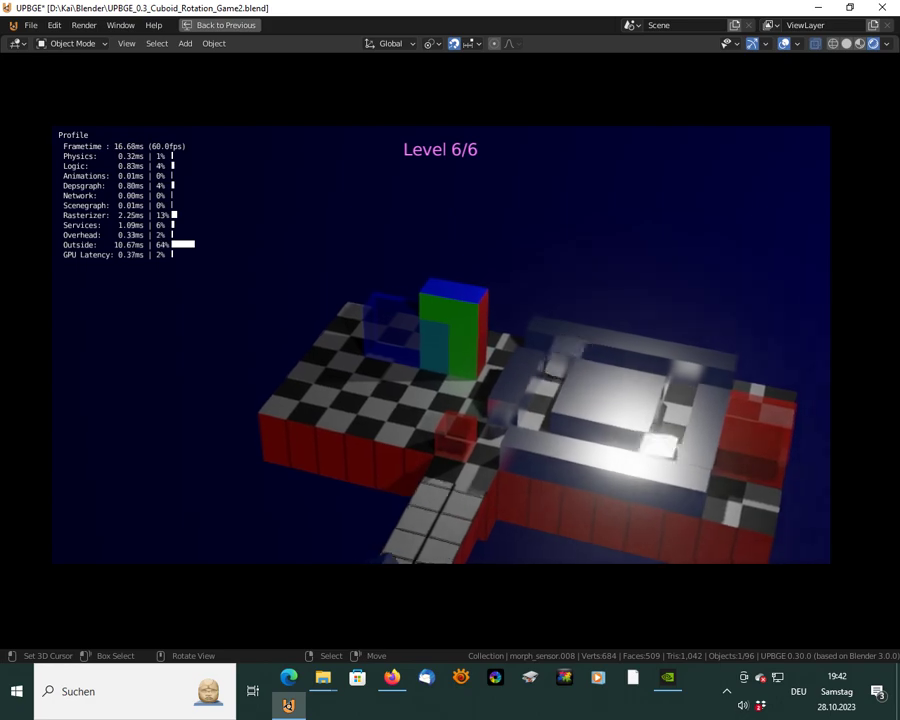
pyautogui.press('Left')
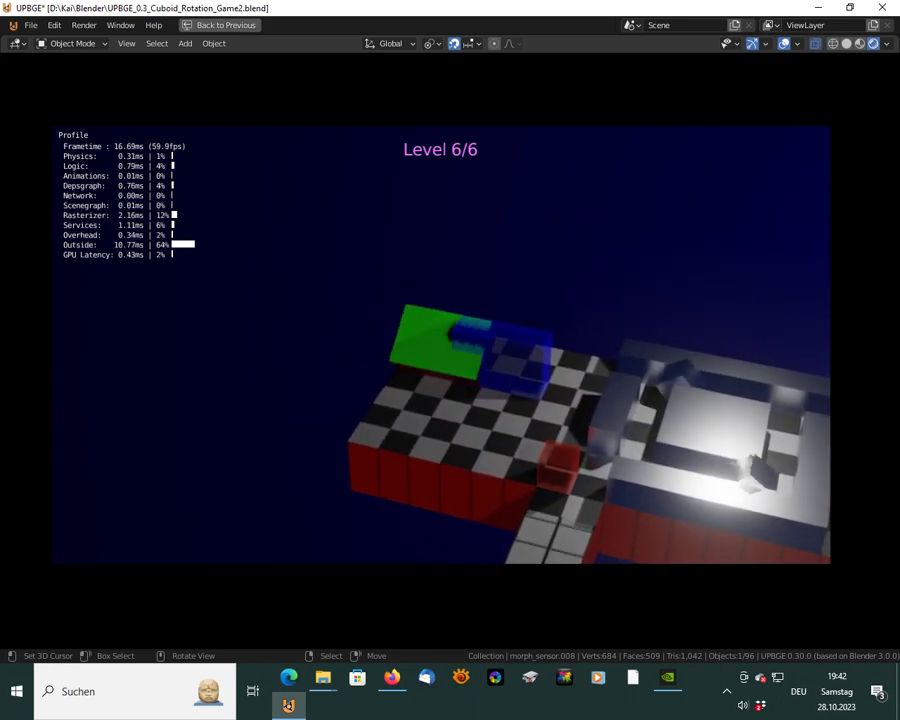
pyautogui.press('Right')
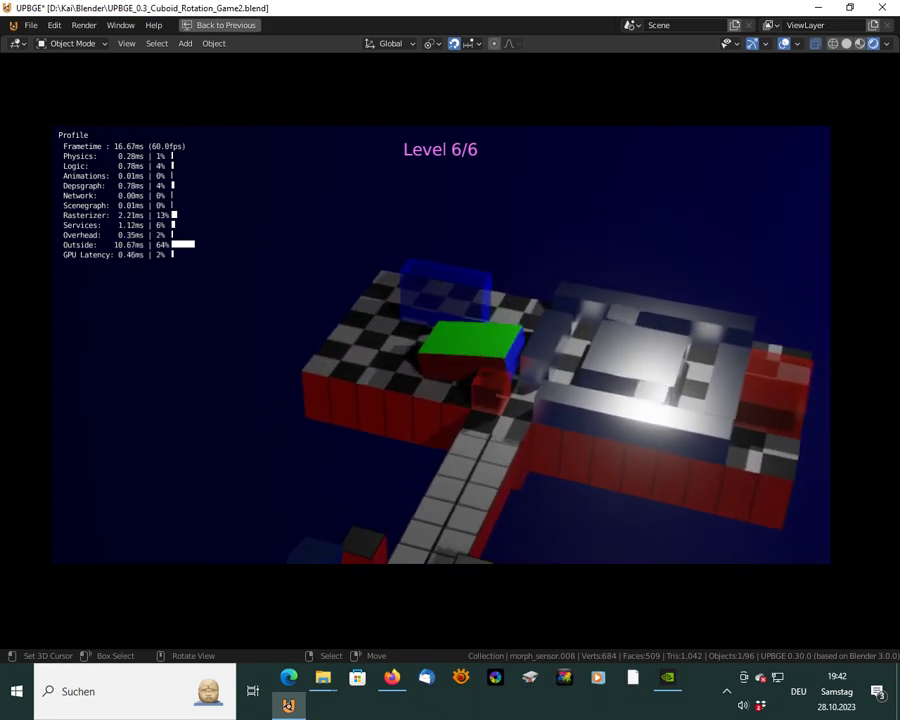
pyautogui.press('Up')
pyautogui.press('Up')
pyautogui.press('Left')
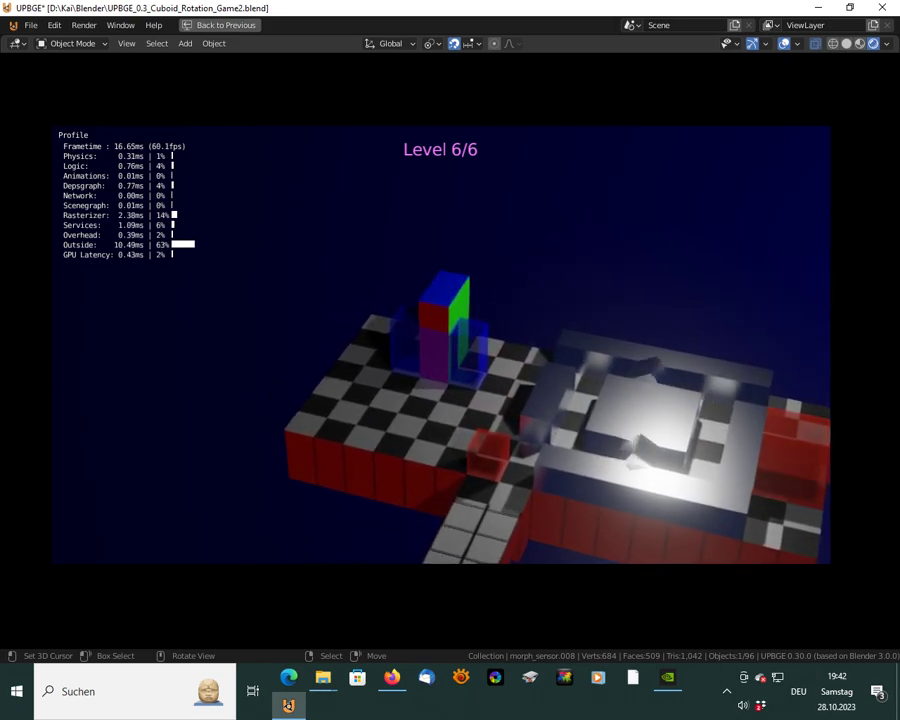
pyautogui.press('Left')
pyautogui.press('Down')
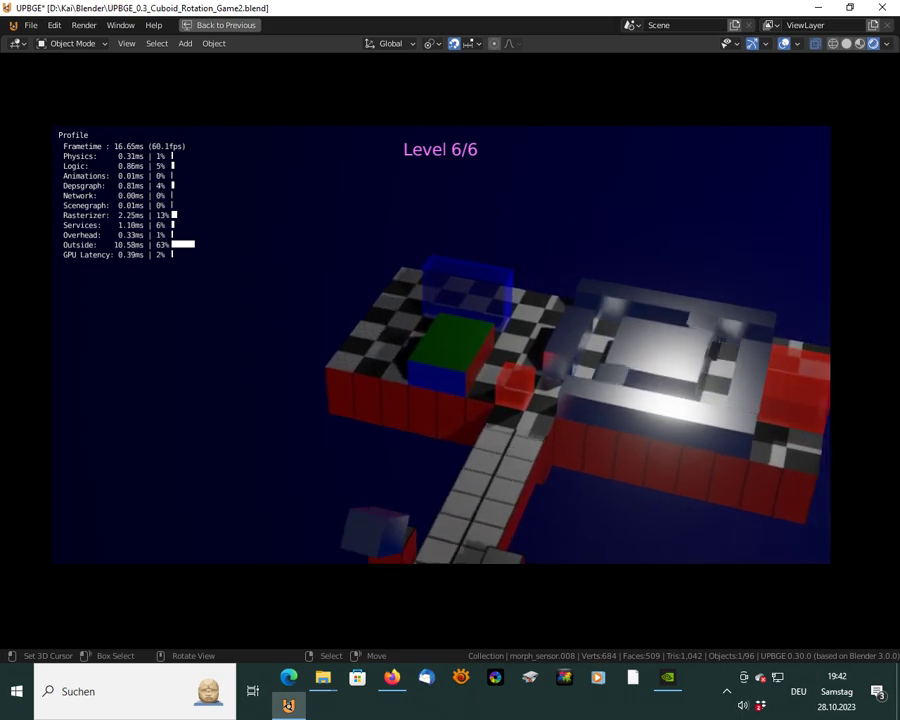
# Roll the cuboid back and forth beside the small red morph sensor, then across onto the corridor walls
pyautogui.press('Right')
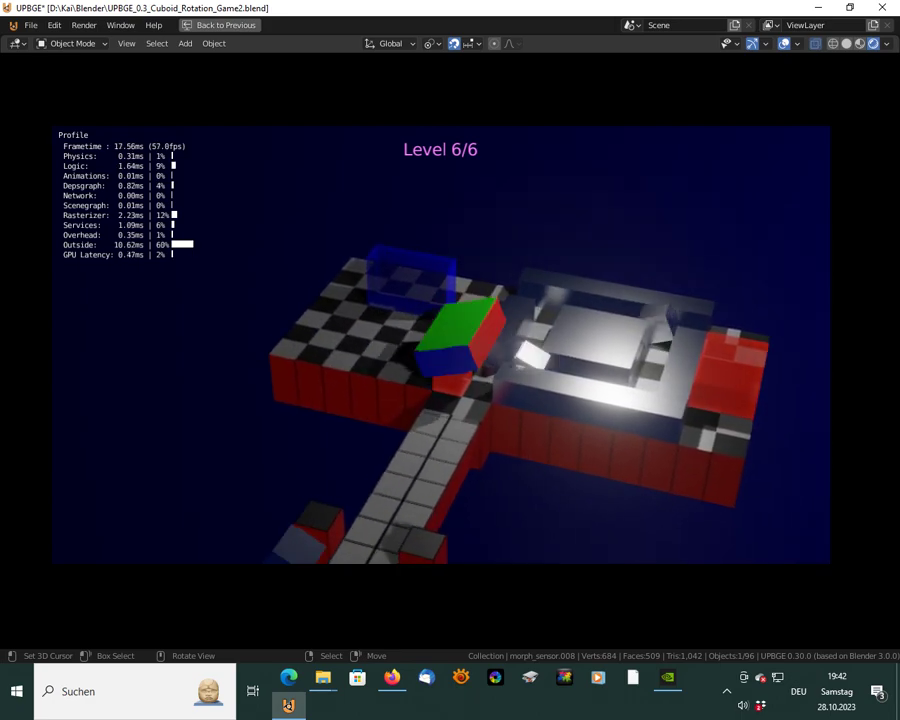
pyautogui.press('Left')
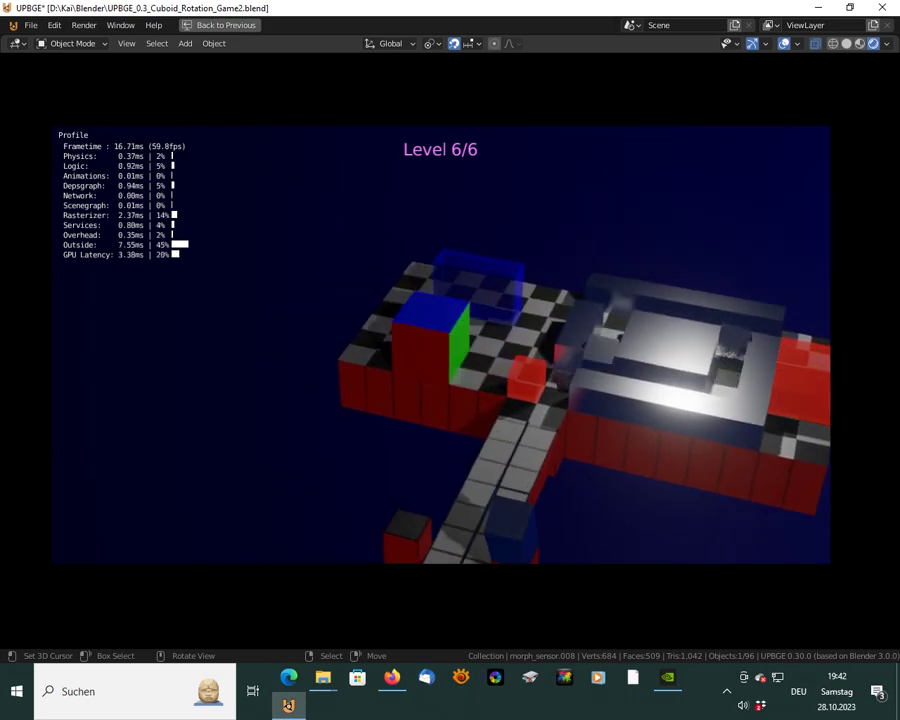
pyautogui.press('Right')
pyautogui.press('Left')
pyautogui.press('Up')
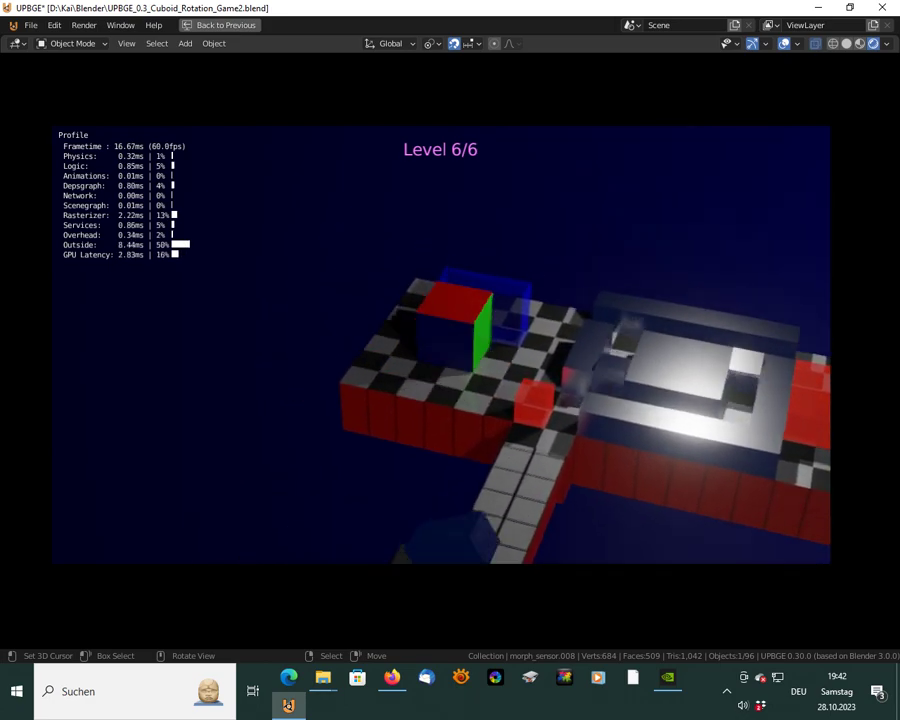
pyautogui.press('Right')
pyautogui.press('Right')
pyautogui.press('Right')
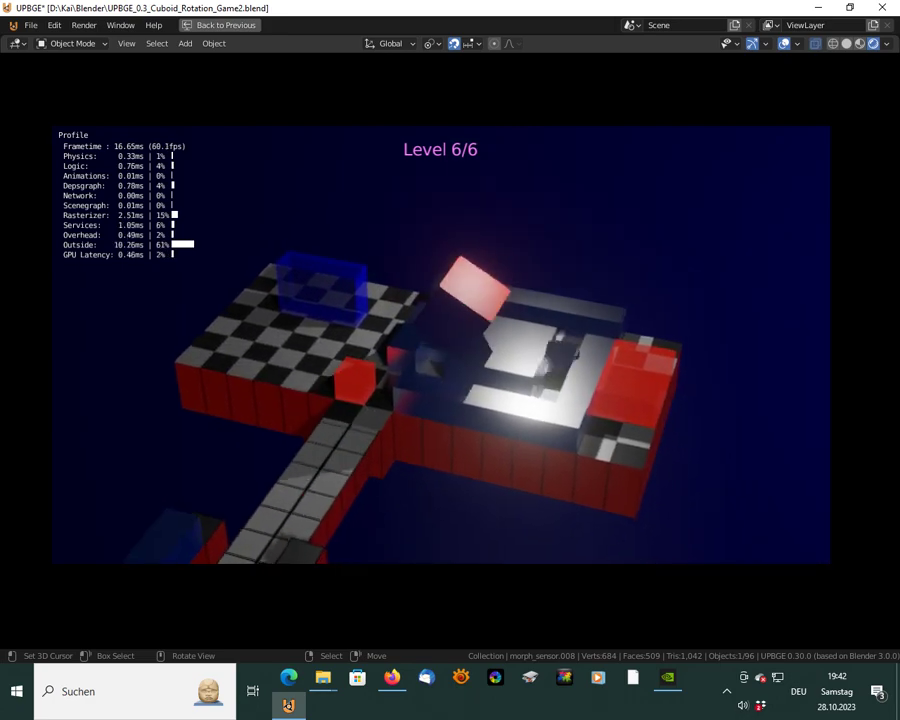
# Roll the cuboid from the corridor walls back across the checkered platform to its rear corner beside the blue goal block
pyautogui.press('Left')
pyautogui.press('Down')
pyautogui.press('Left')
pyautogui.press('Left')
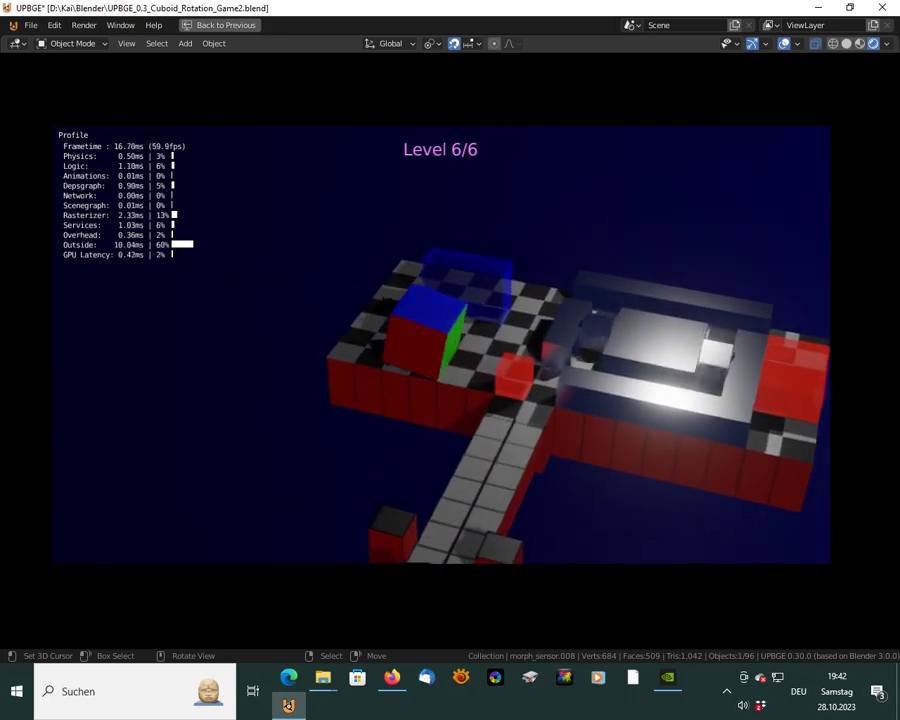
pyautogui.press('Up')
pyautogui.press('Up')
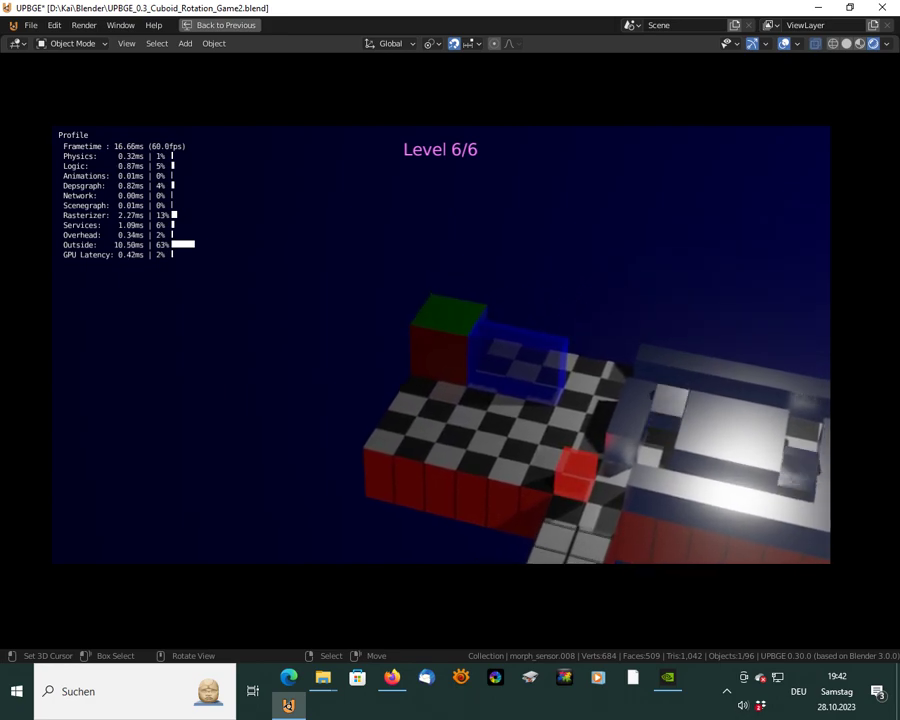
# Roll the cuboid from the platform's rear corner onto the small red morph sensor to turn it back into a small cube
pyautogui.press('Right')
pyautogui.press('Down')
pyautogui.press('Left')
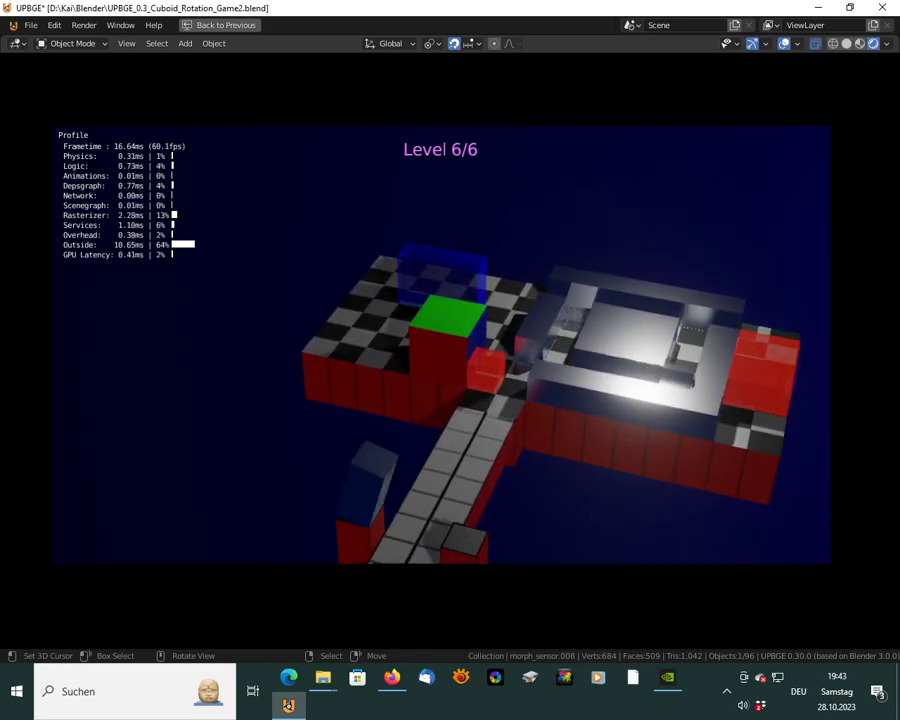
pyautogui.press('Right')
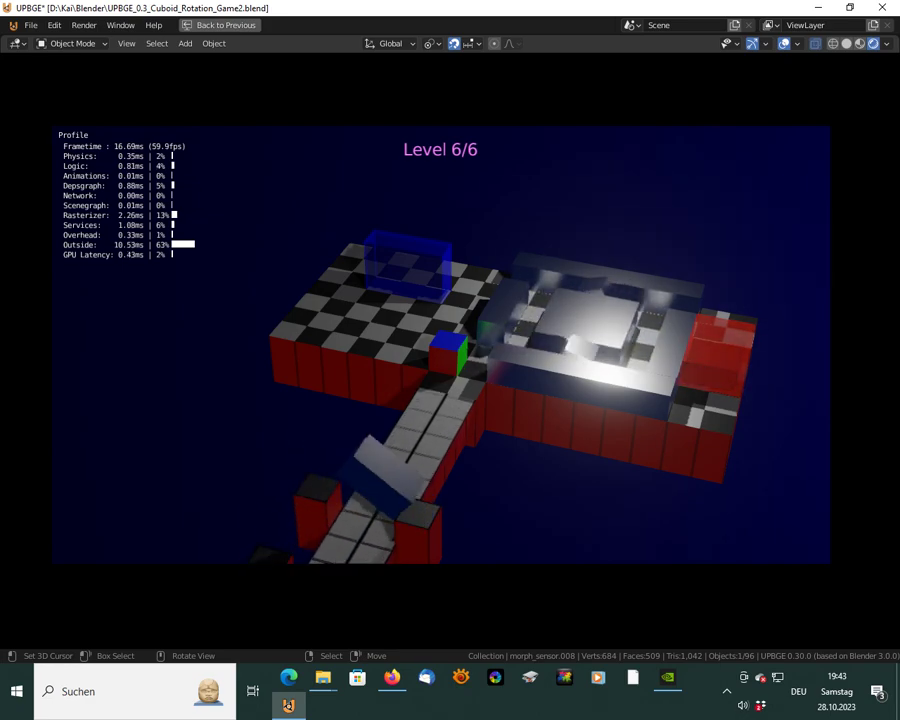
# Roll the restored small cube into the corridor again and along its near side past the circling blocks
pyautogui.press('Right')
pyautogui.press('Up')
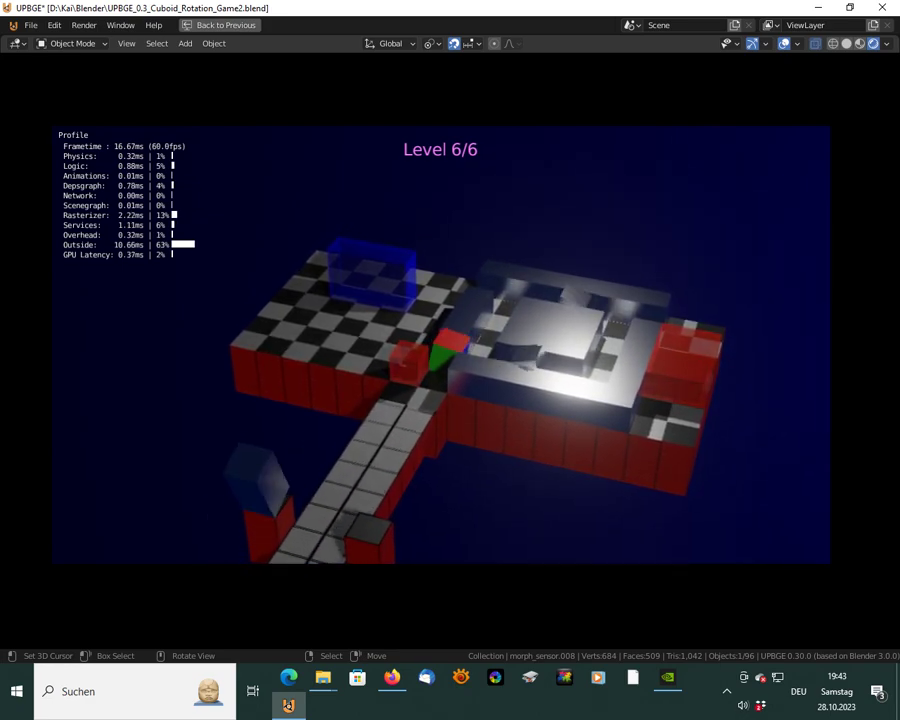
pyautogui.press('Right')
pyautogui.press('Right')
pyautogui.press('Right')
pyautogui.press('Right')
pyautogui.press('Right')
pyautogui.press('Up')
pyautogui.press('Up')
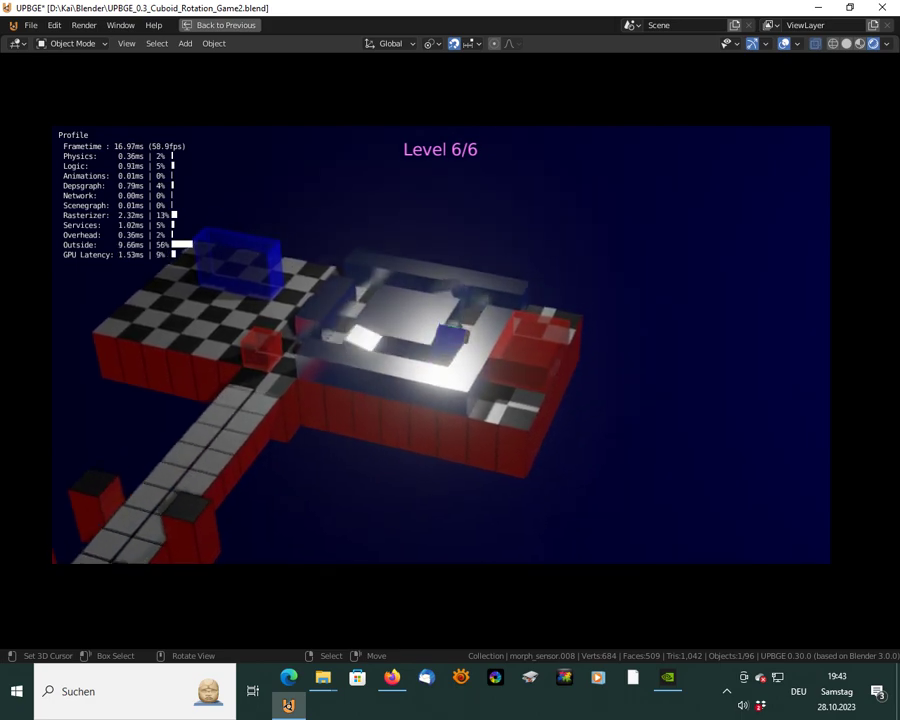
# Roll the small cube out of the corridor onto the large red morph sensor and morph it into the cuboid again
pyautogui.press('Up')
pyautogui.press('Up')
pyautogui.press('Right')
pyautogui.press('Right')
pyautogui.press('Right')
pyautogui.press('Down')
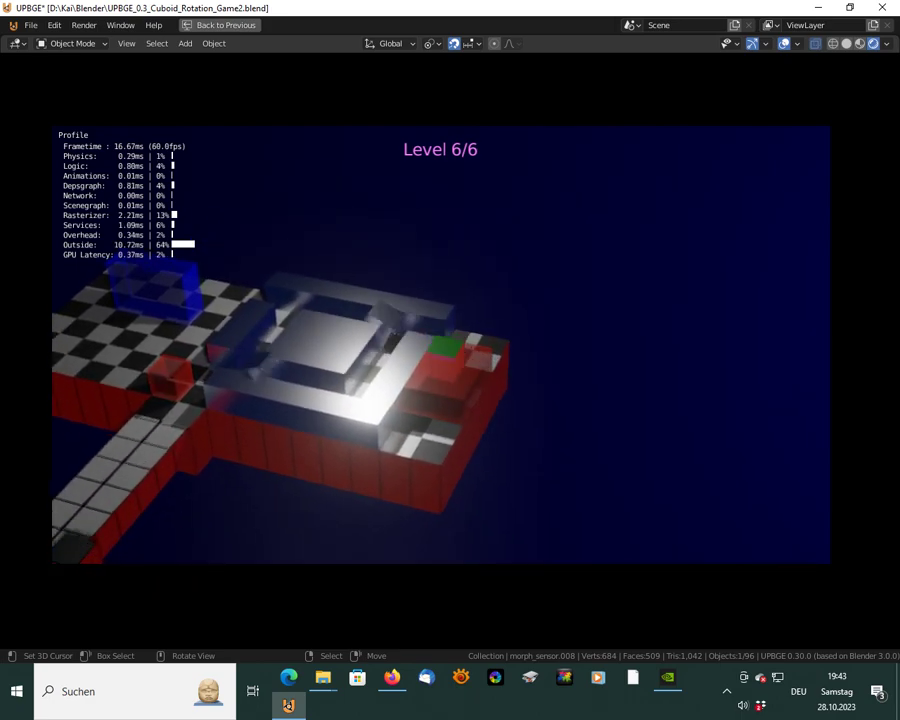
pyautogui.press('Up')
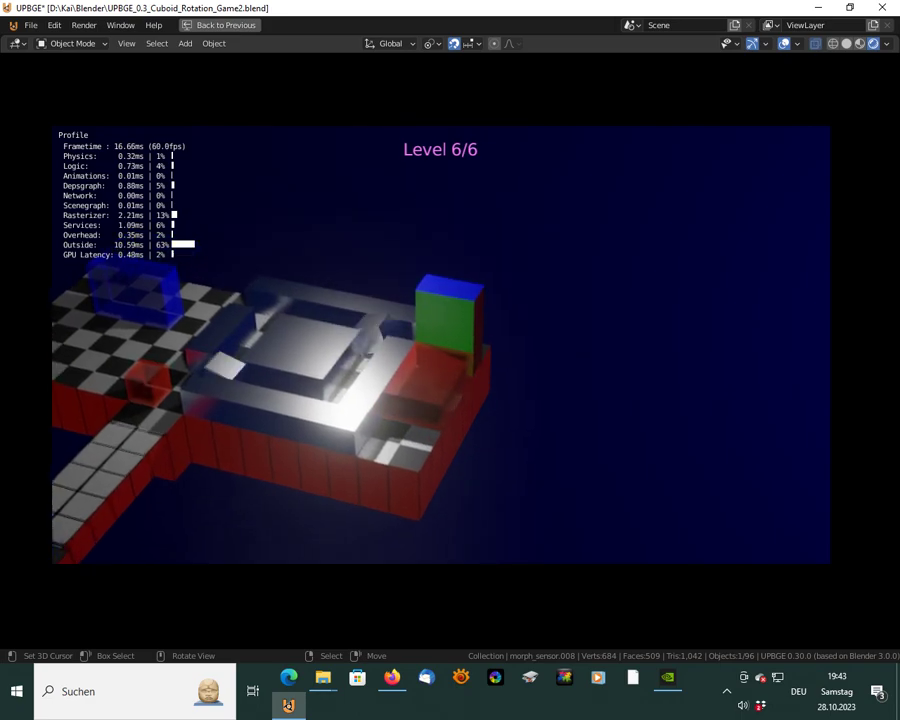
# Roll the cuboid from the large red morph sensor back along the corridor's rear side and onto the checkered goal platform
pyautogui.press('Left')
pyautogui.press('Left')
pyautogui.press('Left')
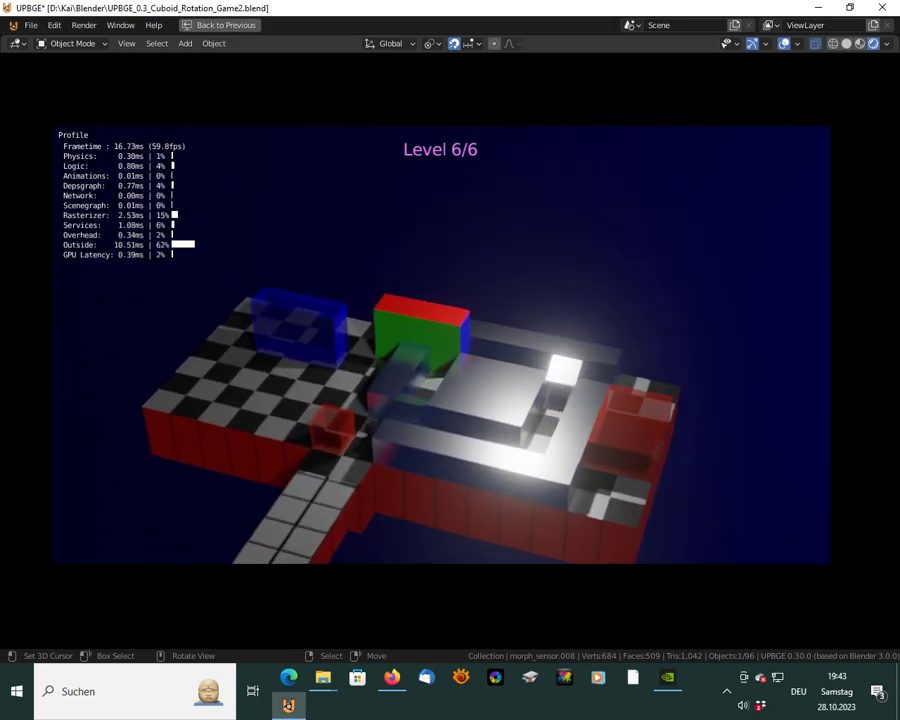
pyautogui.press('Left')
pyautogui.press('Down')
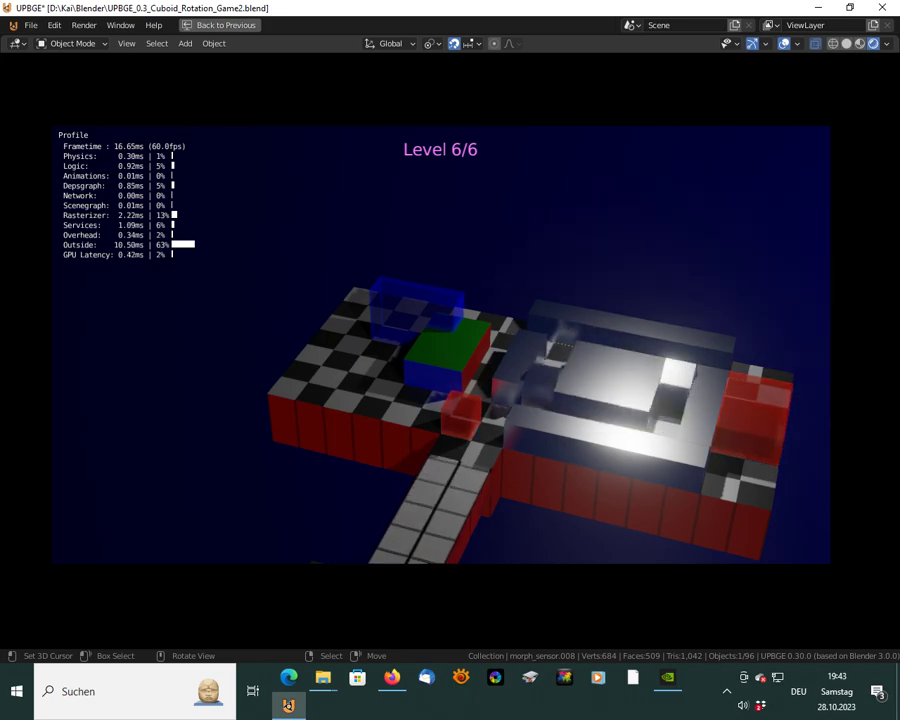
pyautogui.press('Down')
pyautogui.press('Left')
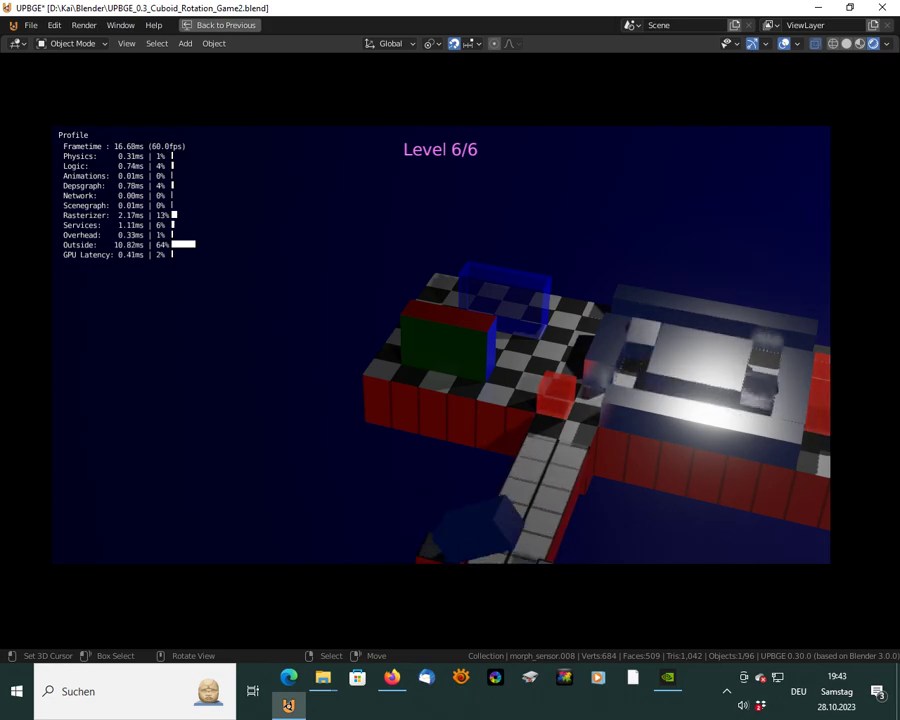
# Roll the cuboid around the checkered platform into the blue goal block in matching orientation, and end the playtest
pyautogui.press('Up')
pyautogui.press('Right')
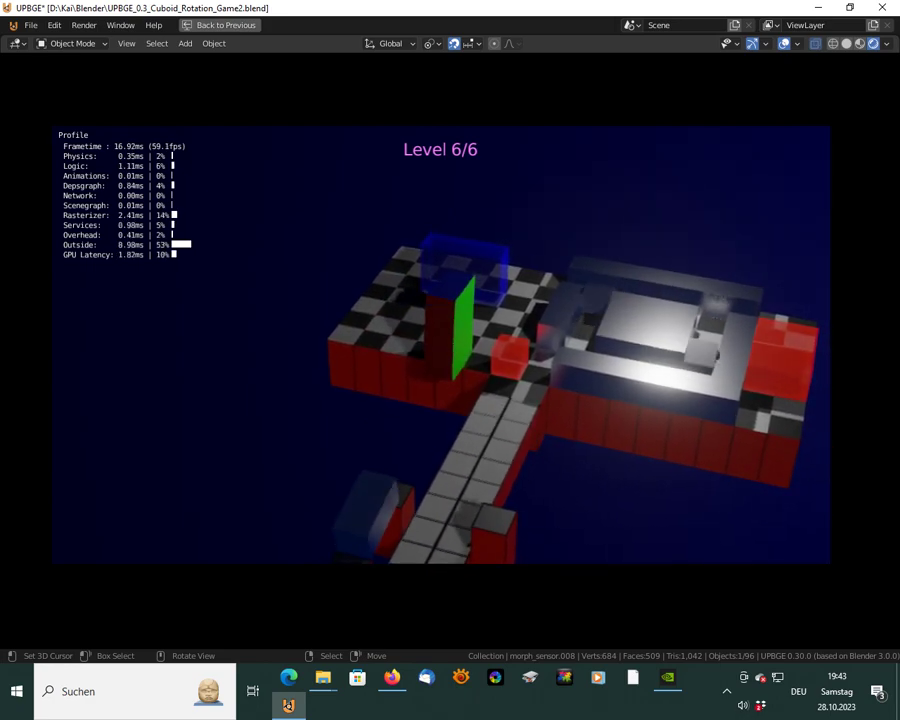
pyautogui.press('Up')
pyautogui.press('Up')
pyautogui.press('Left')
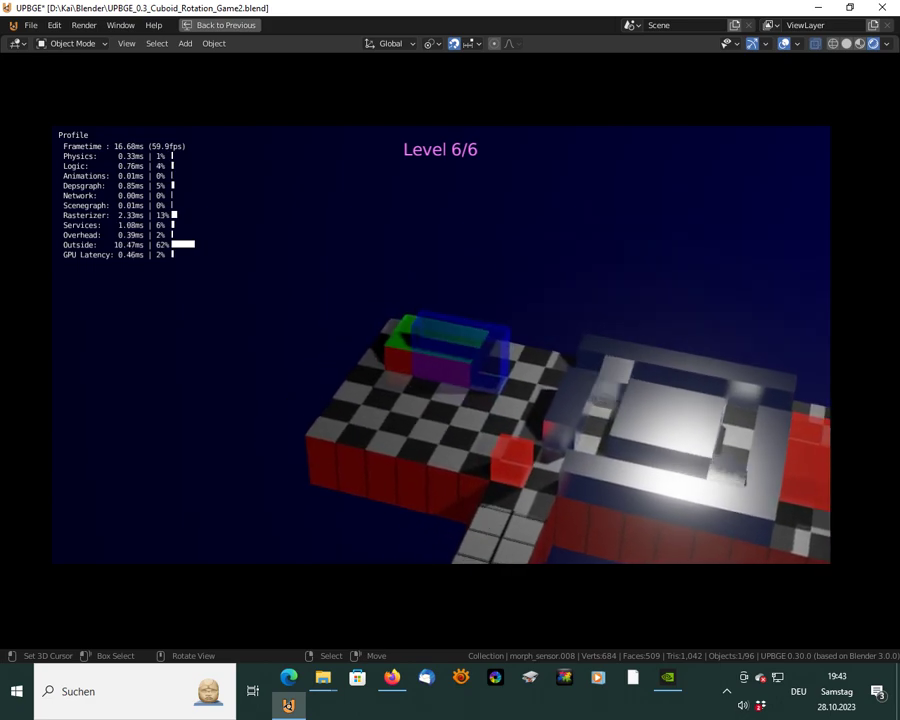
pyautogui.press('Left')
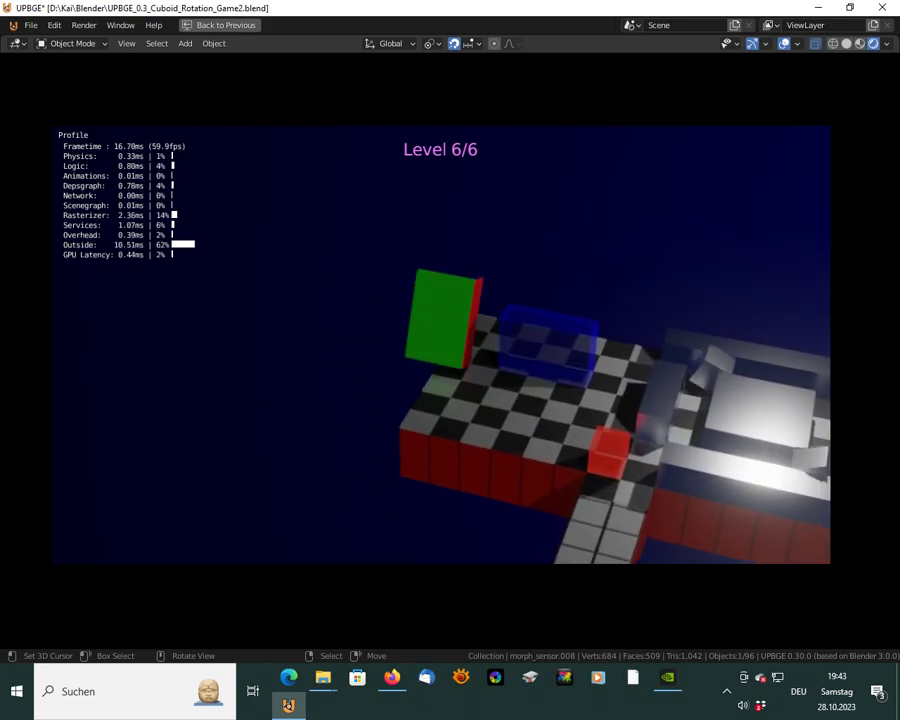
pyautogui.press('Right')
pyautogui.press('Down')
pyautogui.press('Right')
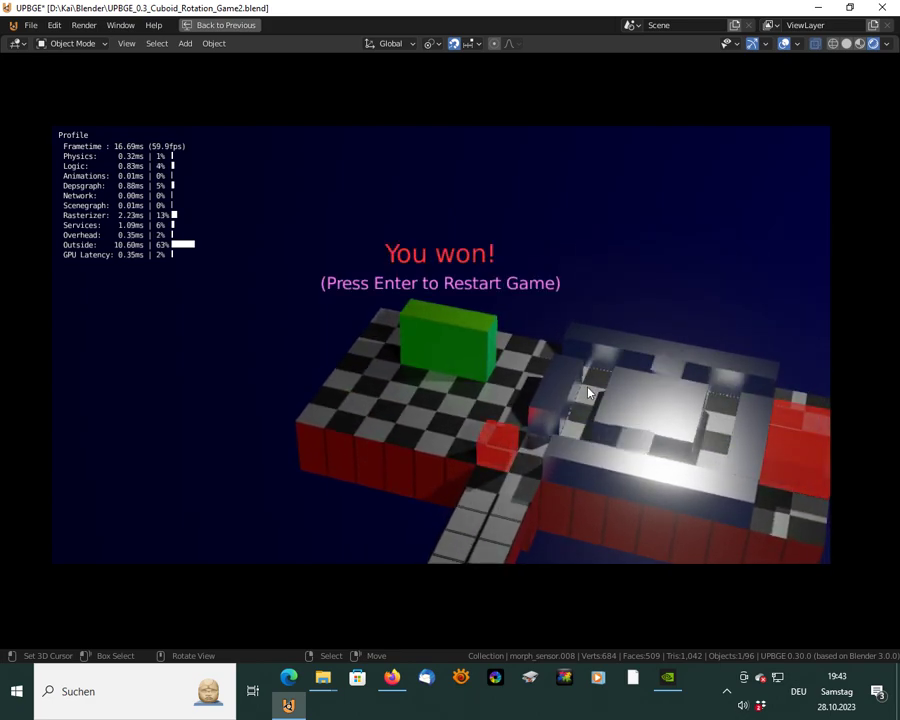
pyautogui.press('Escape')
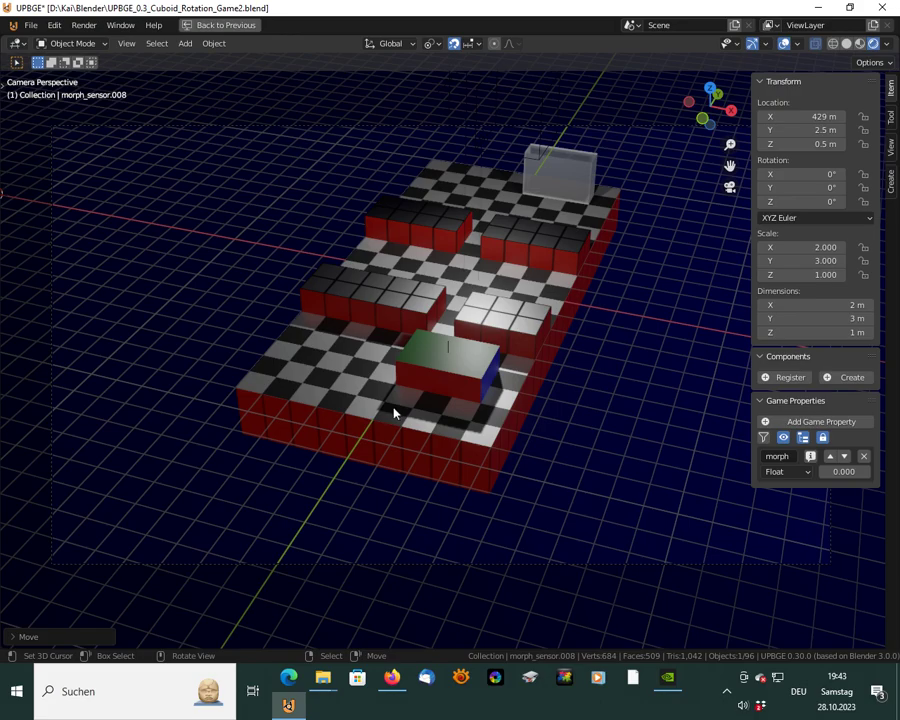
# Move the new level's spawner to the far corner of the starting platform, at X 407 m, Y -21 m
pyautogui.moveTo(380, 410); pyautogui.dragTo(552, 386, button='middle')
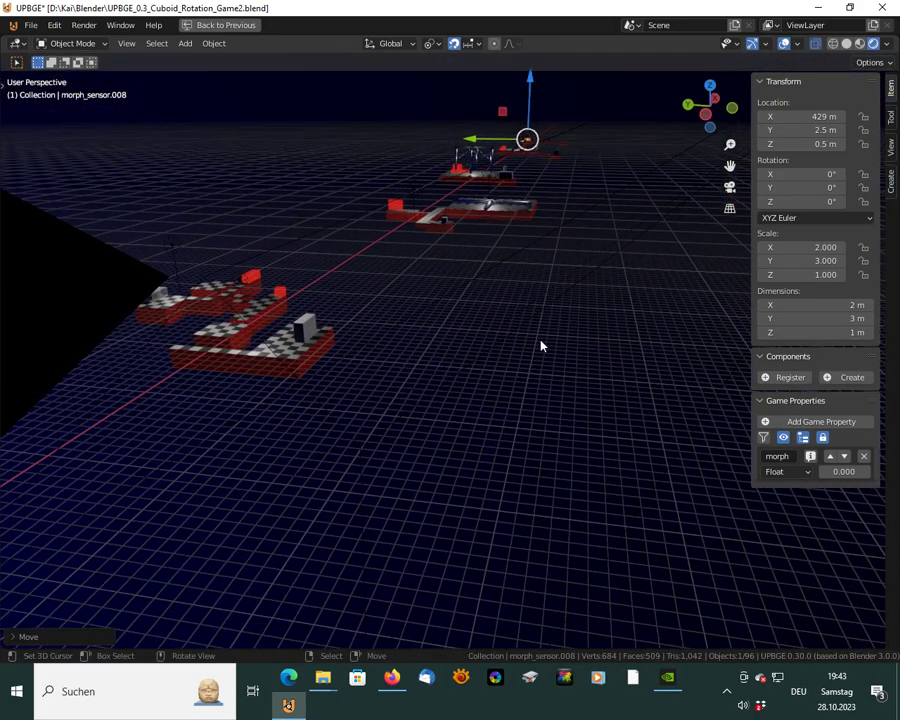
pyautogui.press('KP_Decimal')
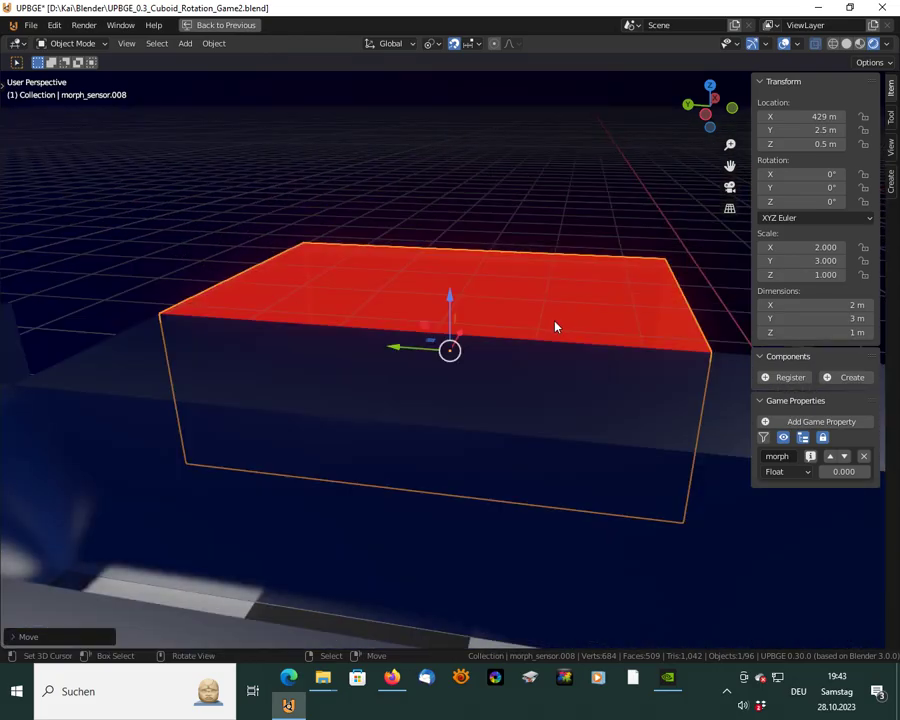
pyautogui.scroll(-8, 556, 326)
pyautogui.moveTo(609, 372); pyautogui.dragTo(482, 384, button='middle')
pyautogui.scroll(-4, 478, 388)
pyautogui.keyDown('shift'); pyautogui.moveTo(430, 417); pyautogui.dragTo(595, 327, button='middle'); pyautogui.keyUp('shift')
pyautogui.moveTo(553, 370); pyautogui.dragTo(488, 345, button='middle')
pyautogui.click(480, 291)
pyautogui.press('g')
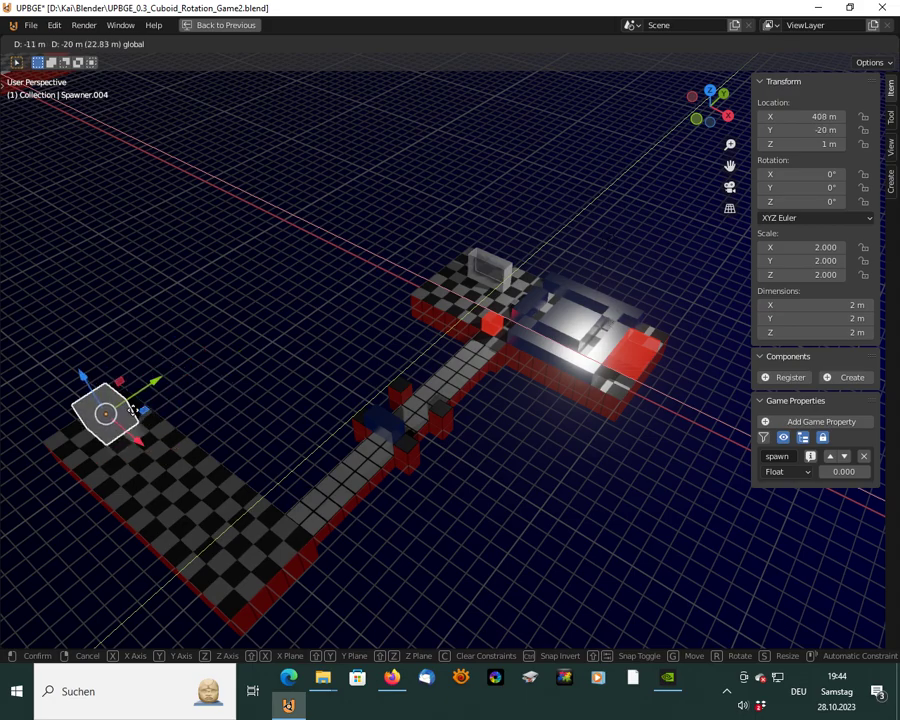
pyautogui.click(117, 402)
pyautogui.moveTo(154, 456); pyautogui.dragTo(359, 409, button='middle')
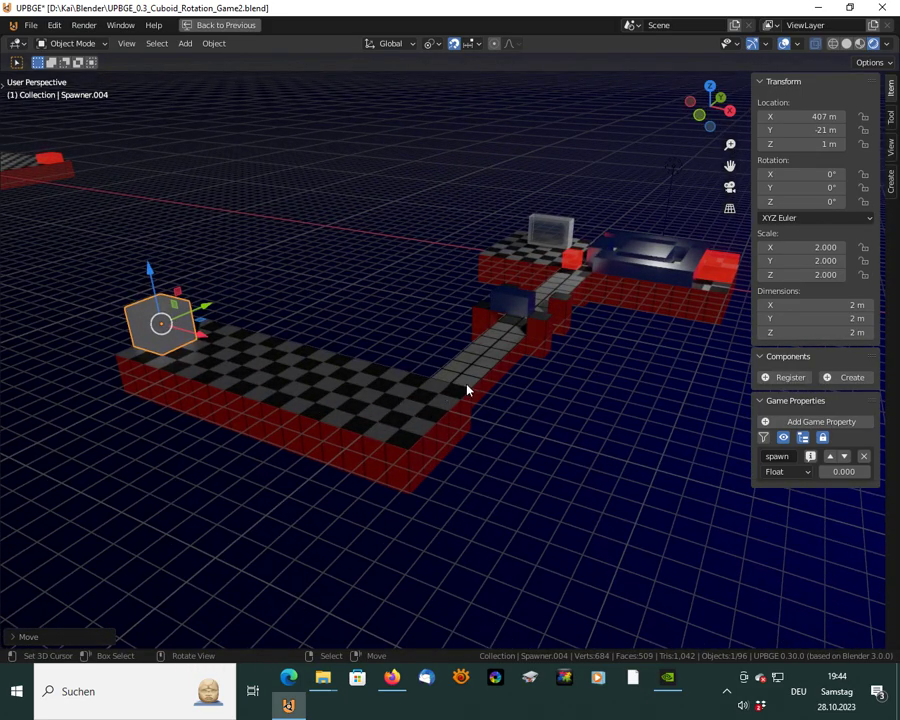
pyautogui.moveTo(317, 374); pyautogui.dragTo(350, 367, button='middle')
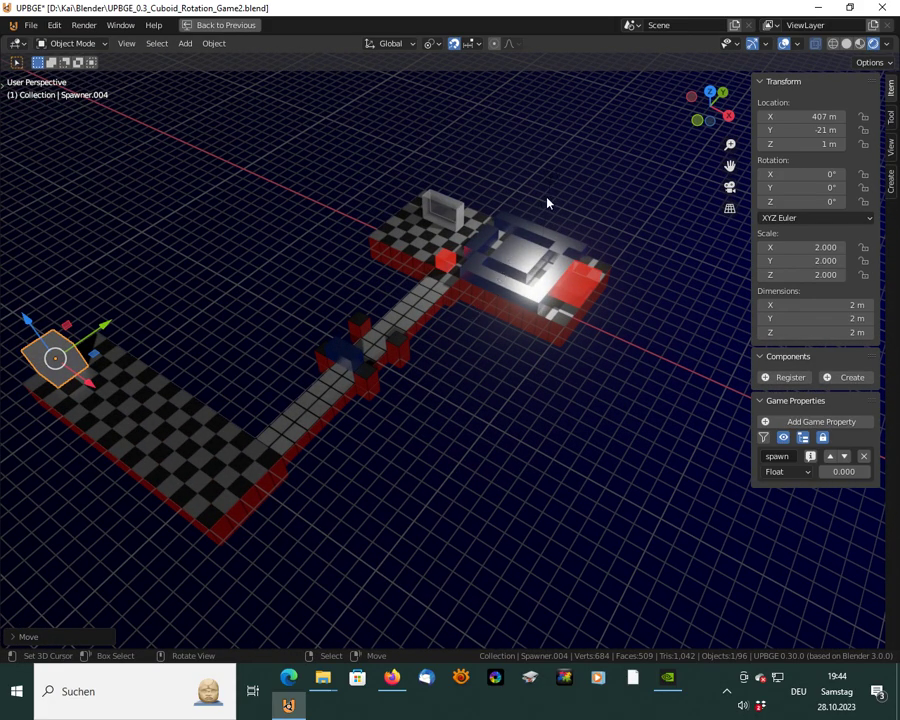
pyautogui.moveTo(535, 249); pyautogui.dragTo(376, 357, button='middle')
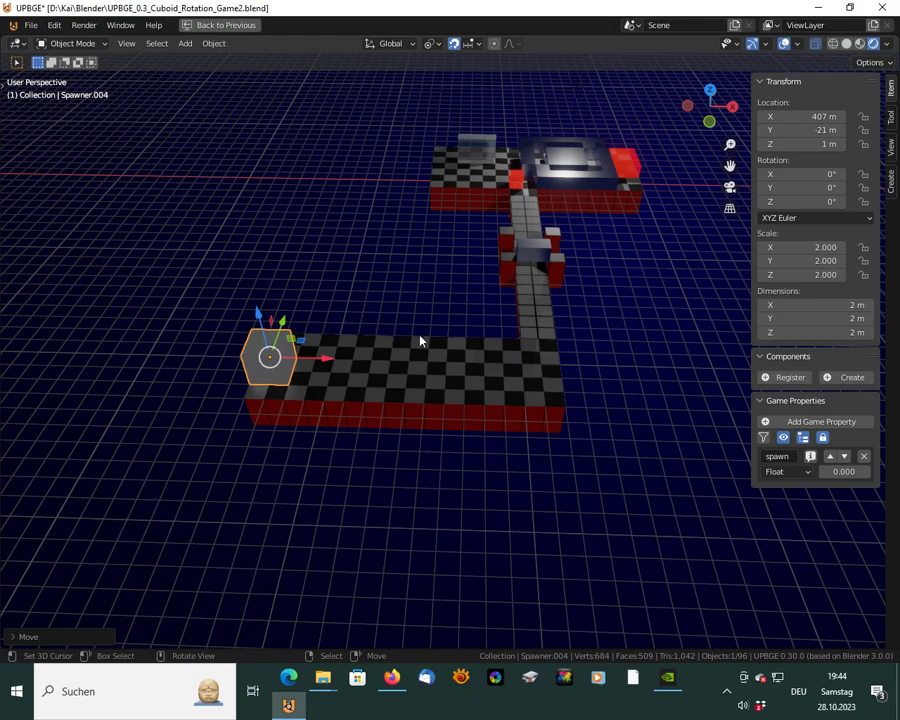
# Set the Level game property of the goal_control object to 1 so the game starts at the first level
pyautogui.press('KP_0')
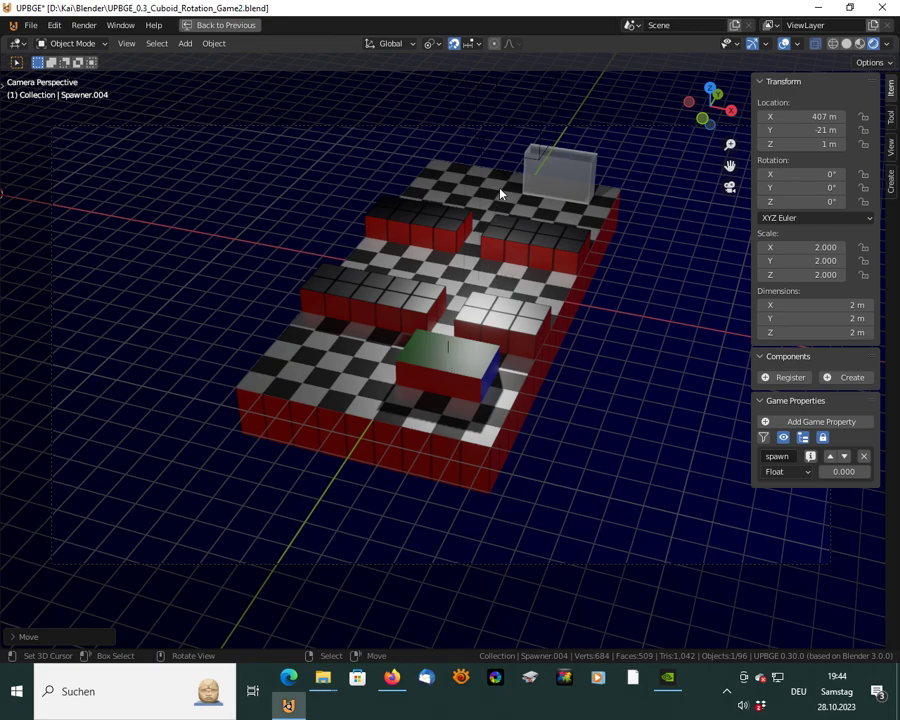
pyautogui.click(512, 158)
pyautogui.click(844, 414)
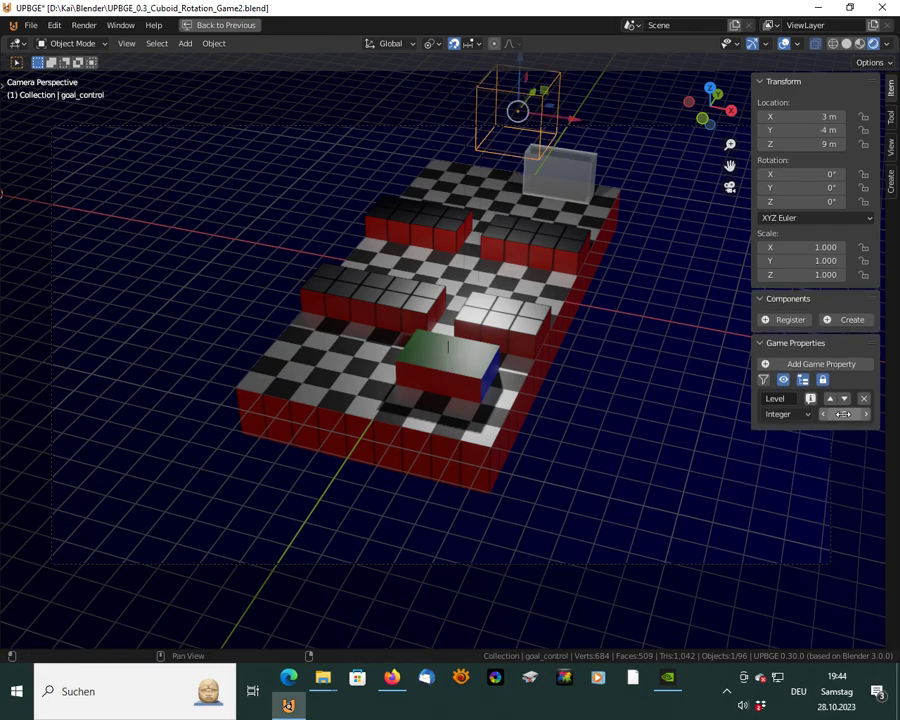
pyautogui.press('Return')
# Restore the multi-editor layout, show the complete Welcome text in the text editor, and save the blend file
pyautogui.hotkey('ctrl', 'space')
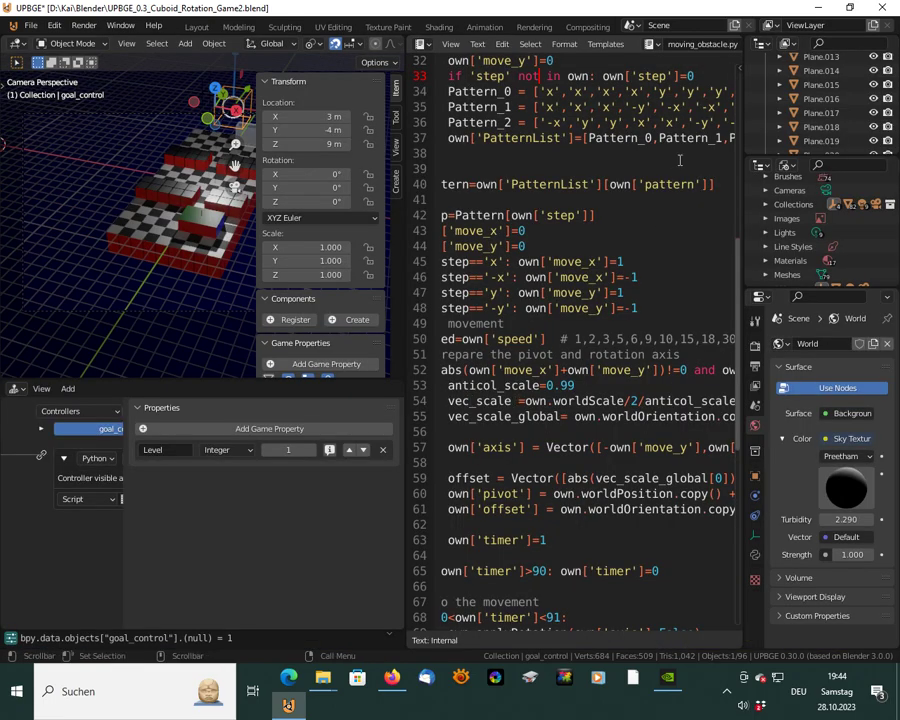
pyautogui.click(650, 44)
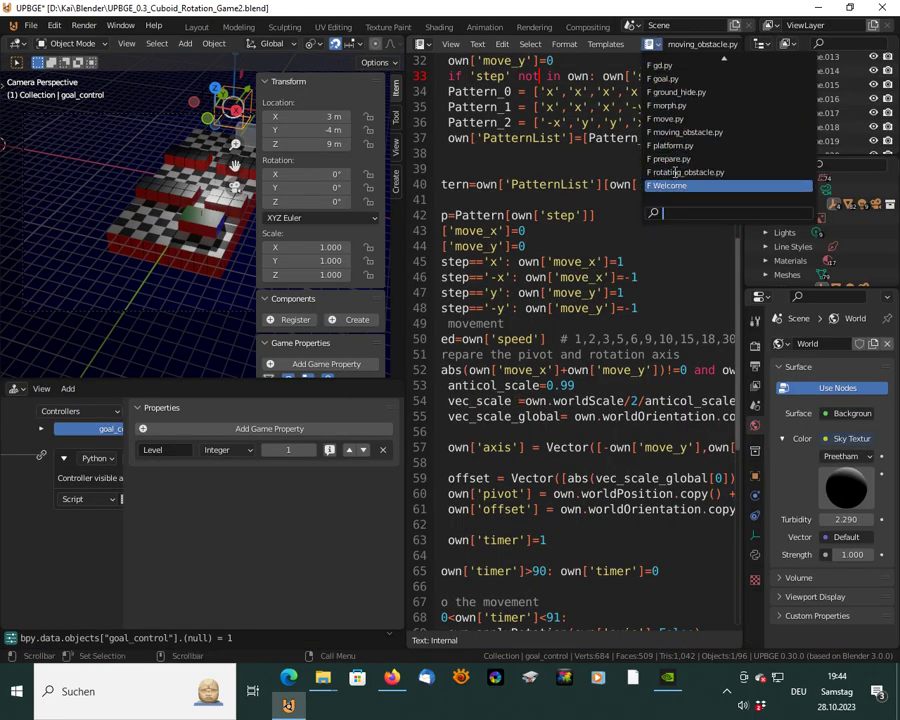
pyautogui.click(674, 184)
pyautogui.keyDown('ctrl'); pyautogui.scroll(-5, 578, 256); pyautogui.keyUp('ctrl')
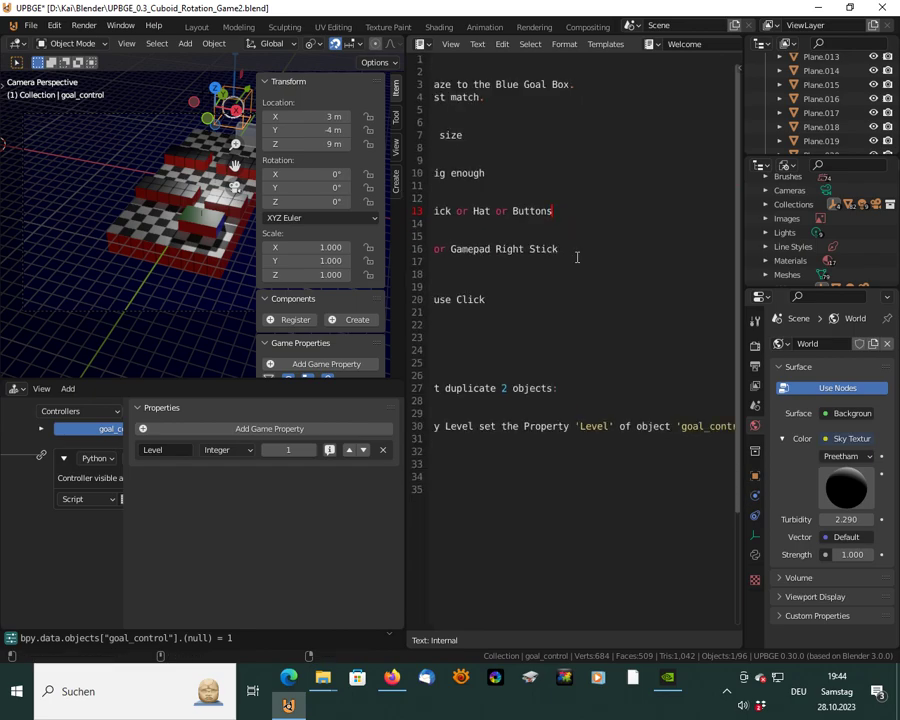
pyautogui.moveTo(516, 259); pyautogui.dragTo(679, 306, button='middle')
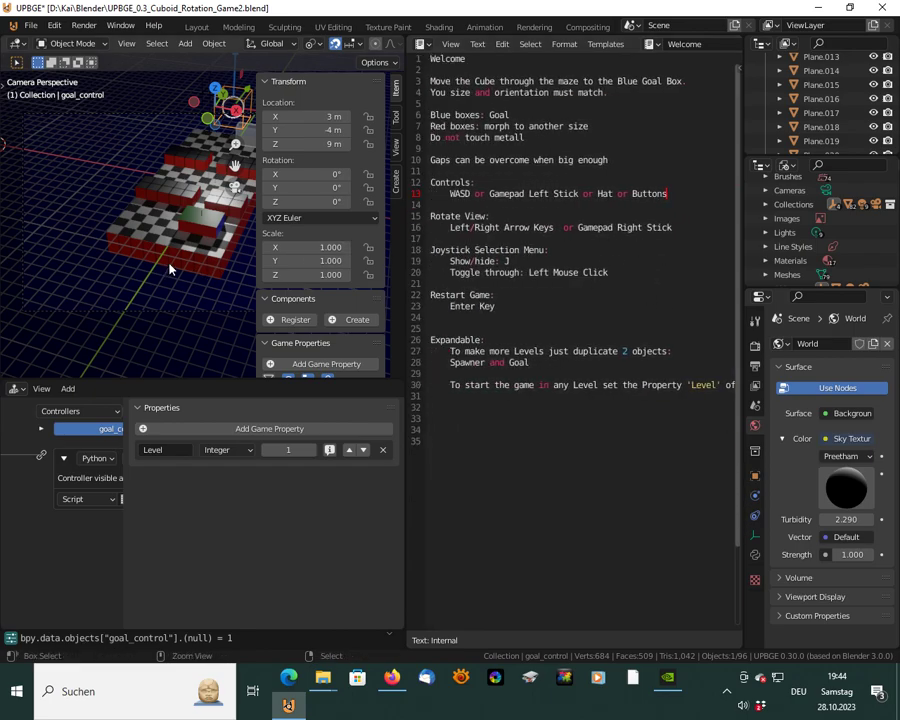
pyautogui.hotkey('ctrl', 's')
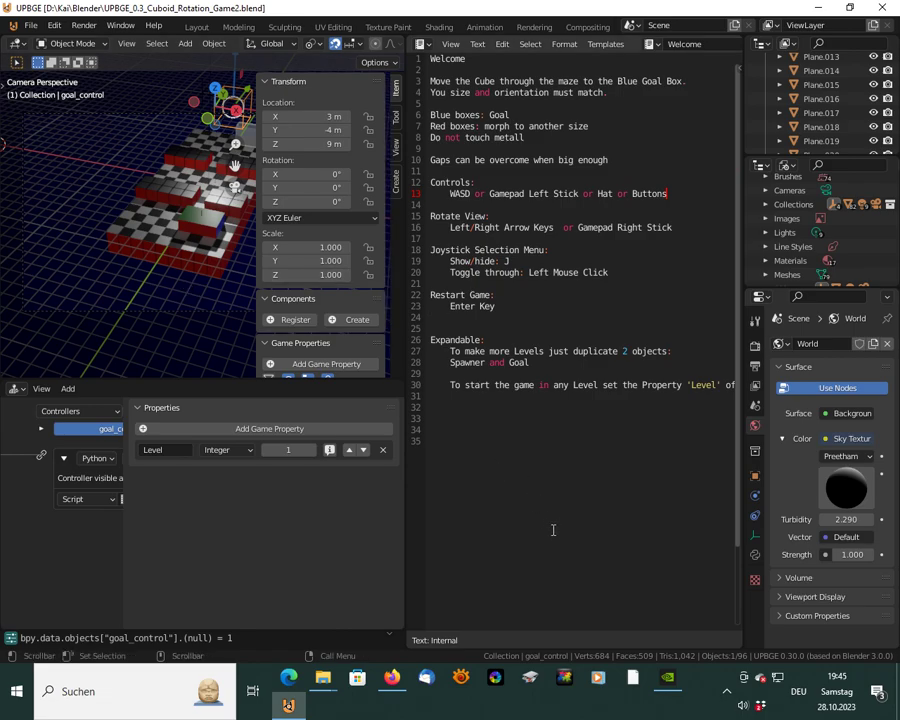
pyautogui.click(520, 705)
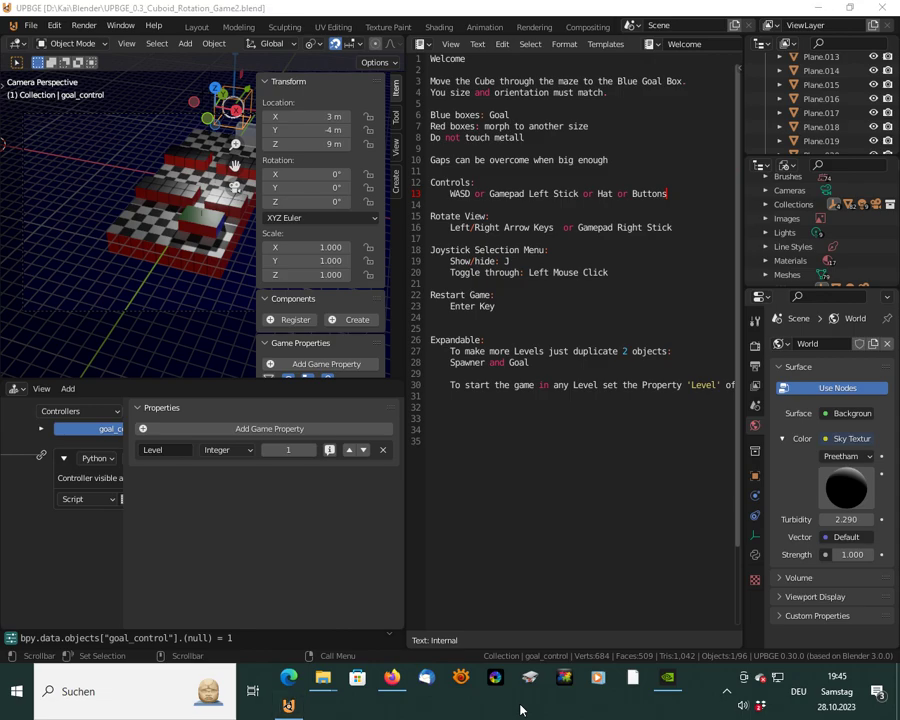